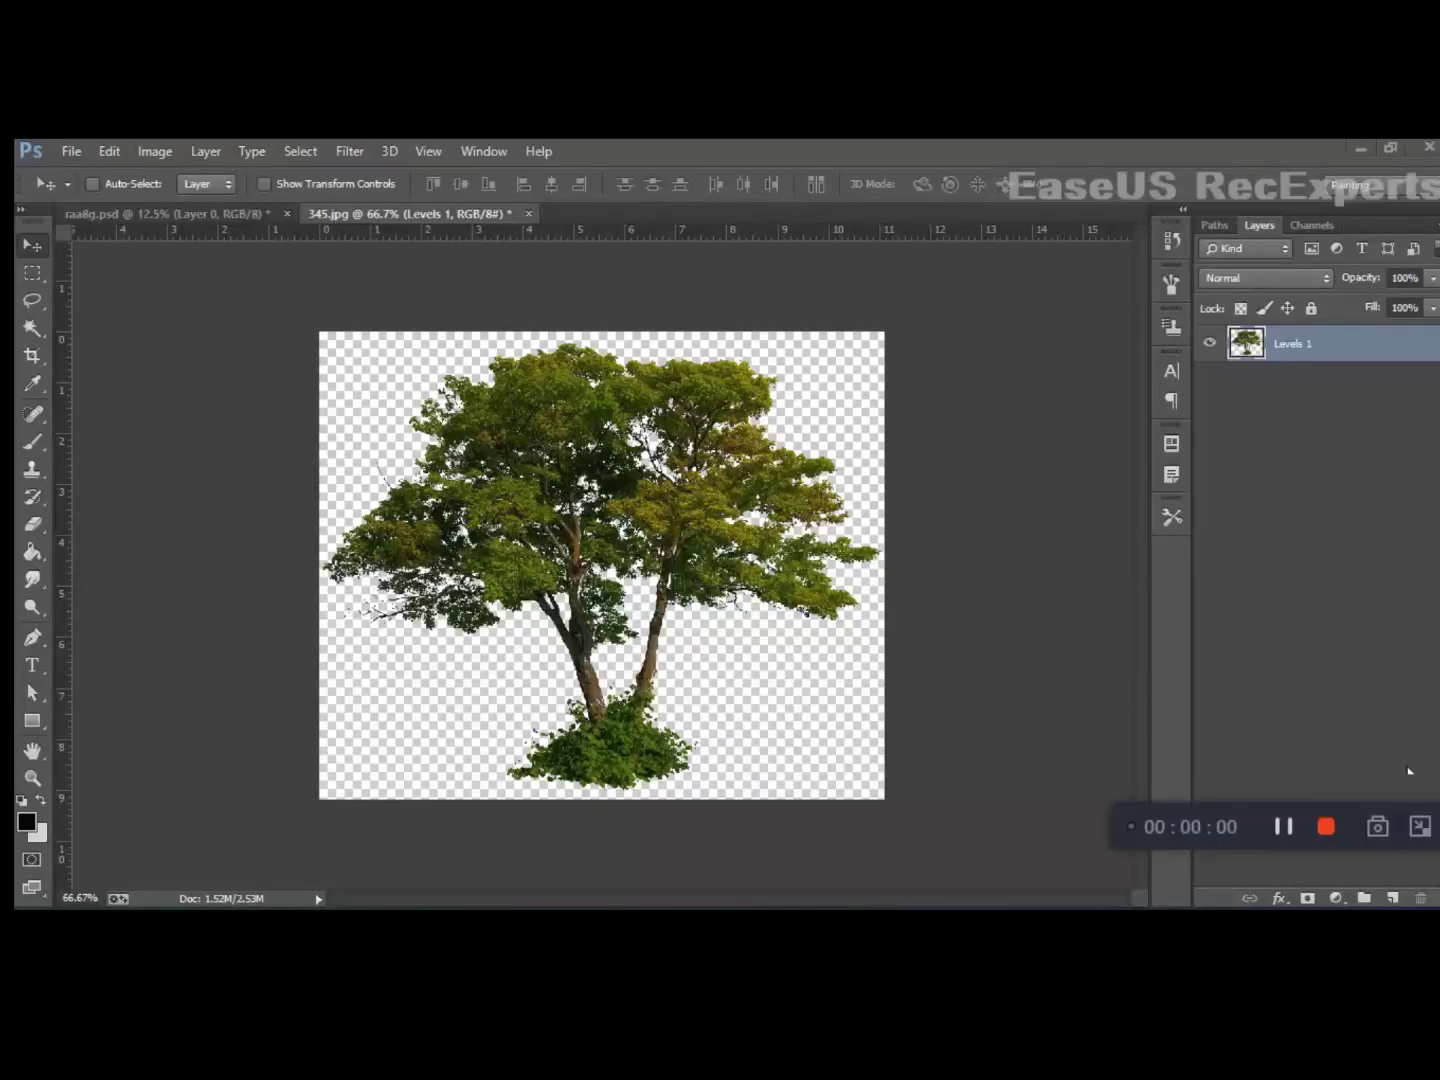
# Step: Create a white 4500×4000 px document, add guides on all four edges, and unlock the background layer
pyautogui.click(71, 151)
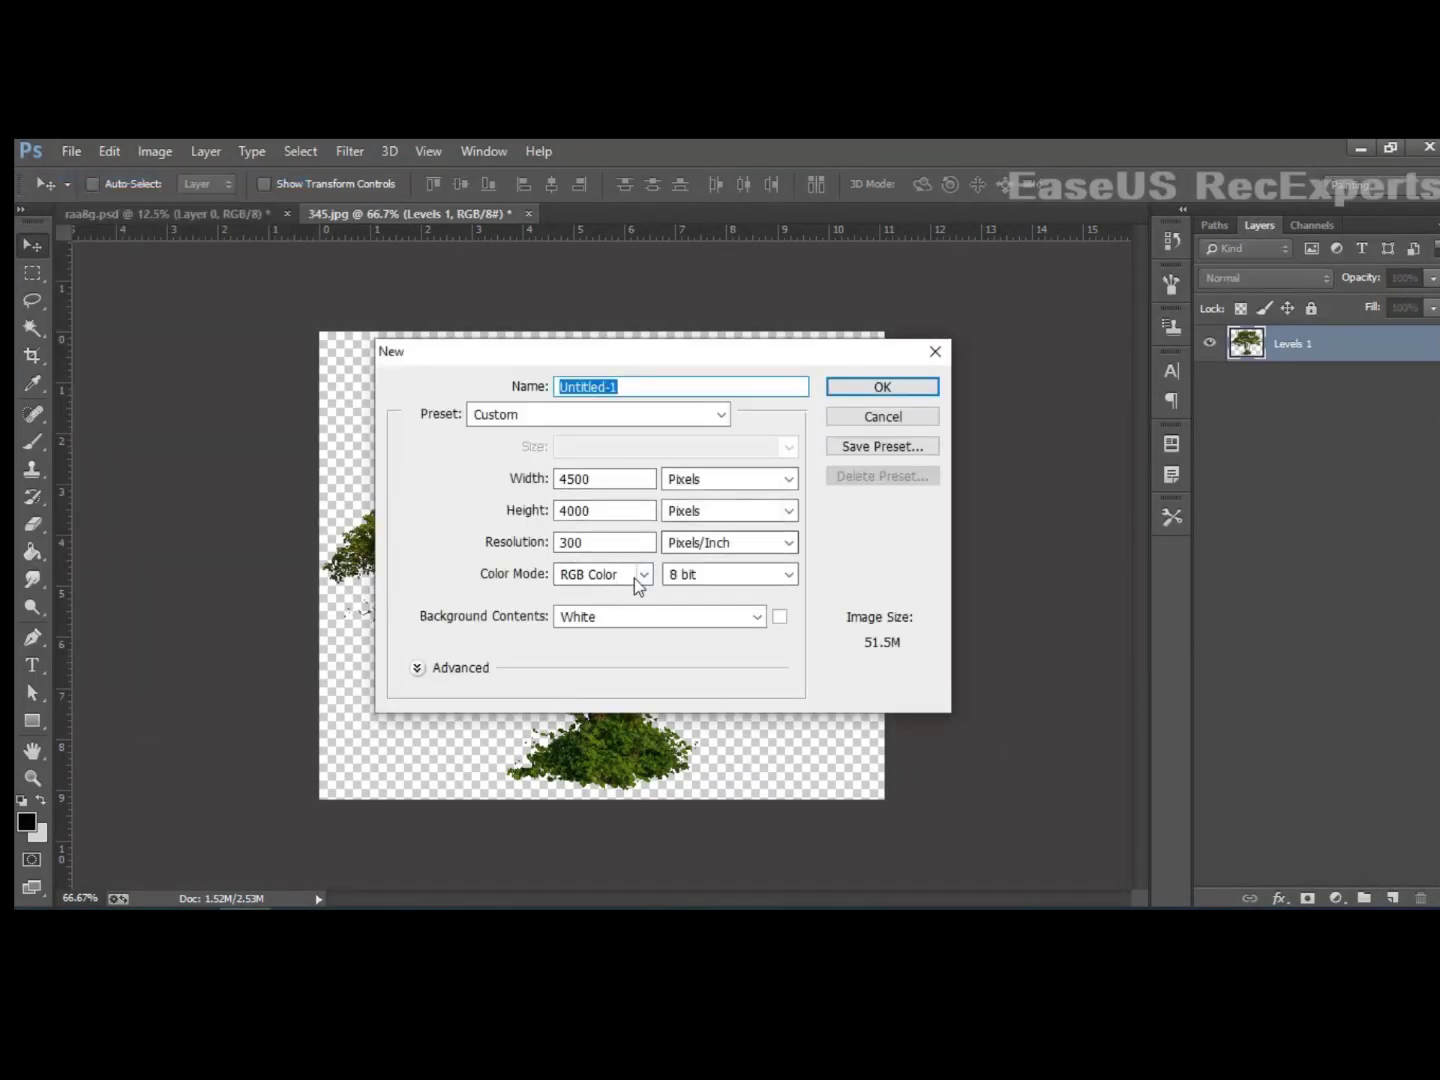
pyautogui.click(882, 392)
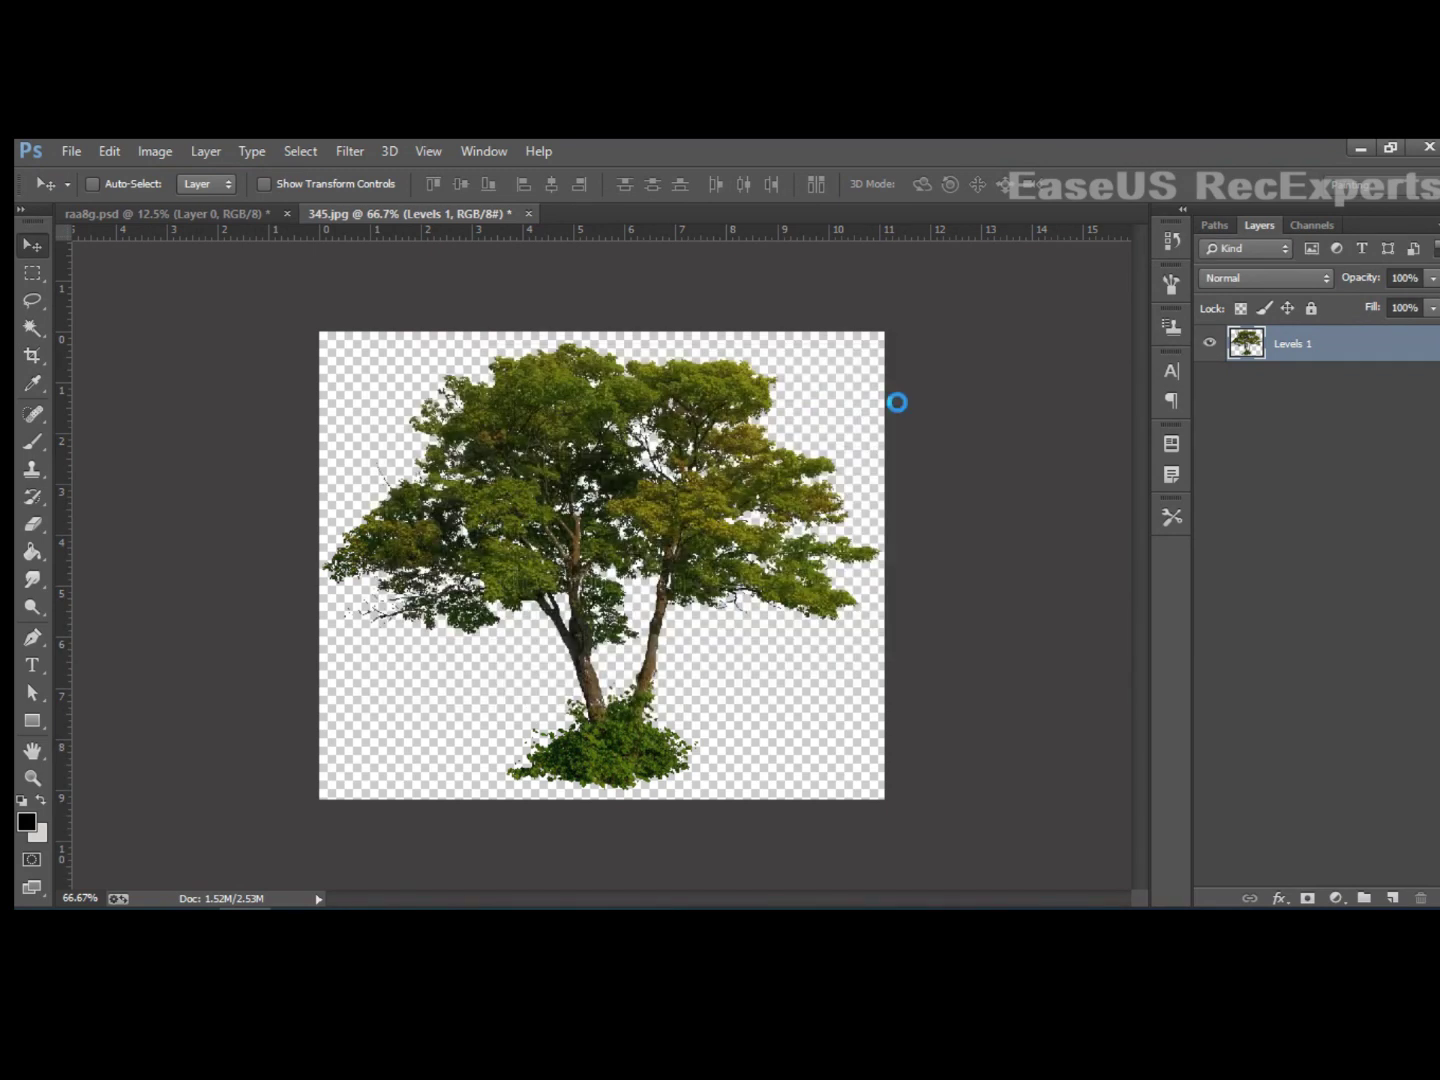
pyautogui.moveTo(426, 236); pyautogui.dragTo(319, 301)
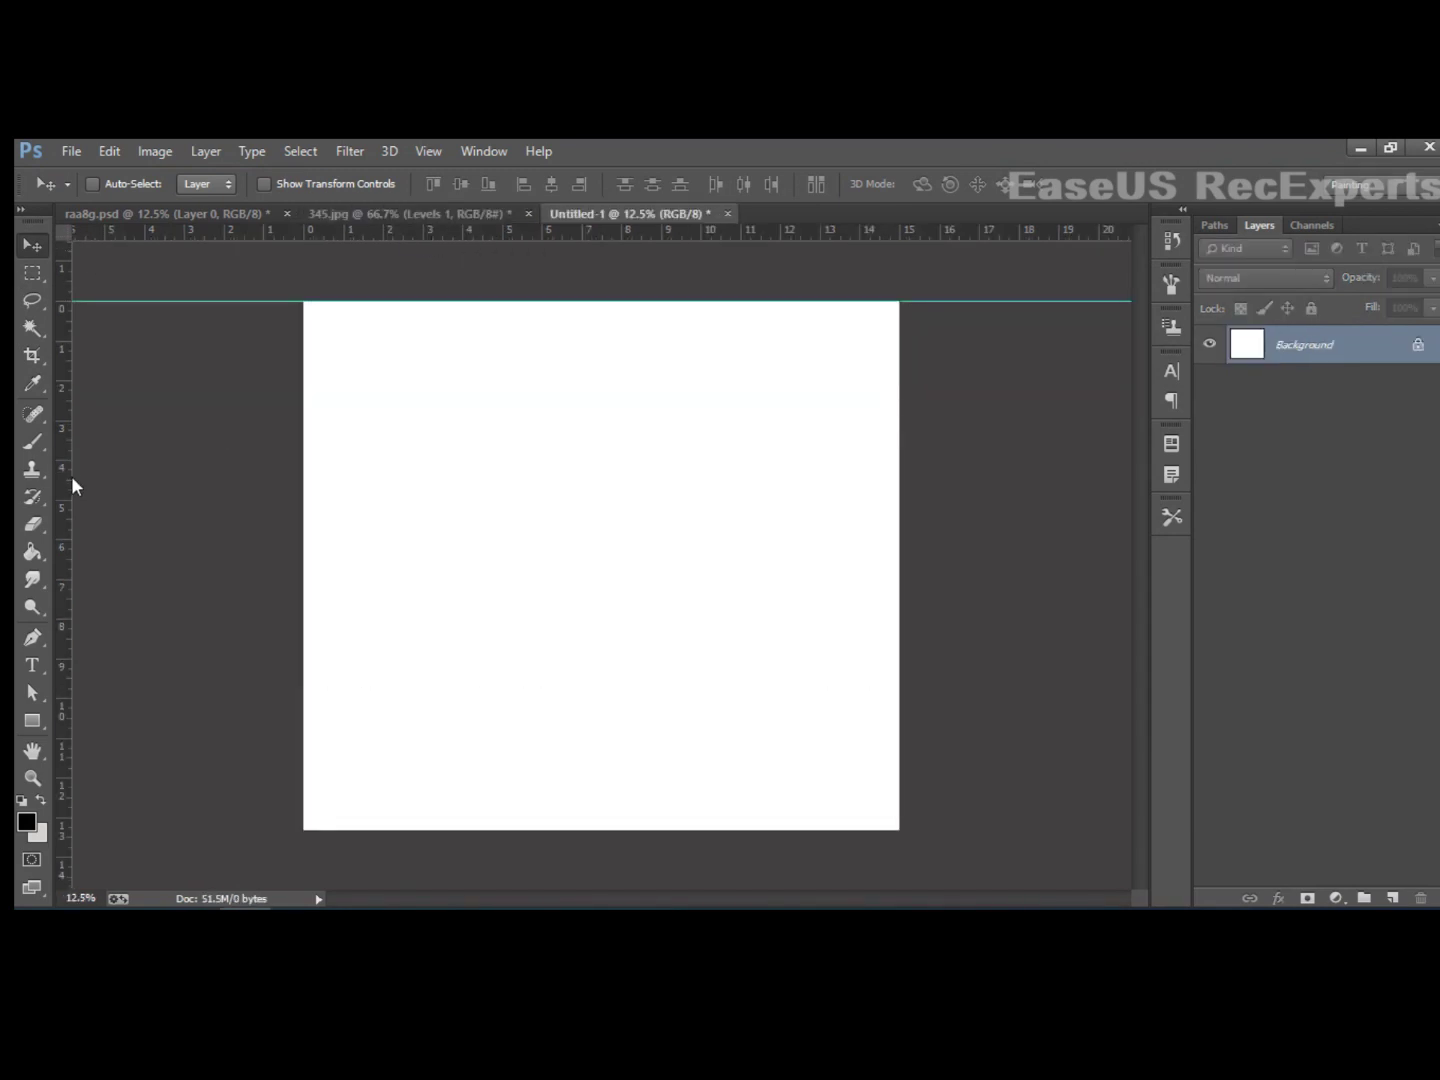
pyautogui.moveTo(71, 486); pyautogui.dragTo(302, 537)
pyautogui.moveTo(66, 499); pyautogui.dragTo(899, 571)
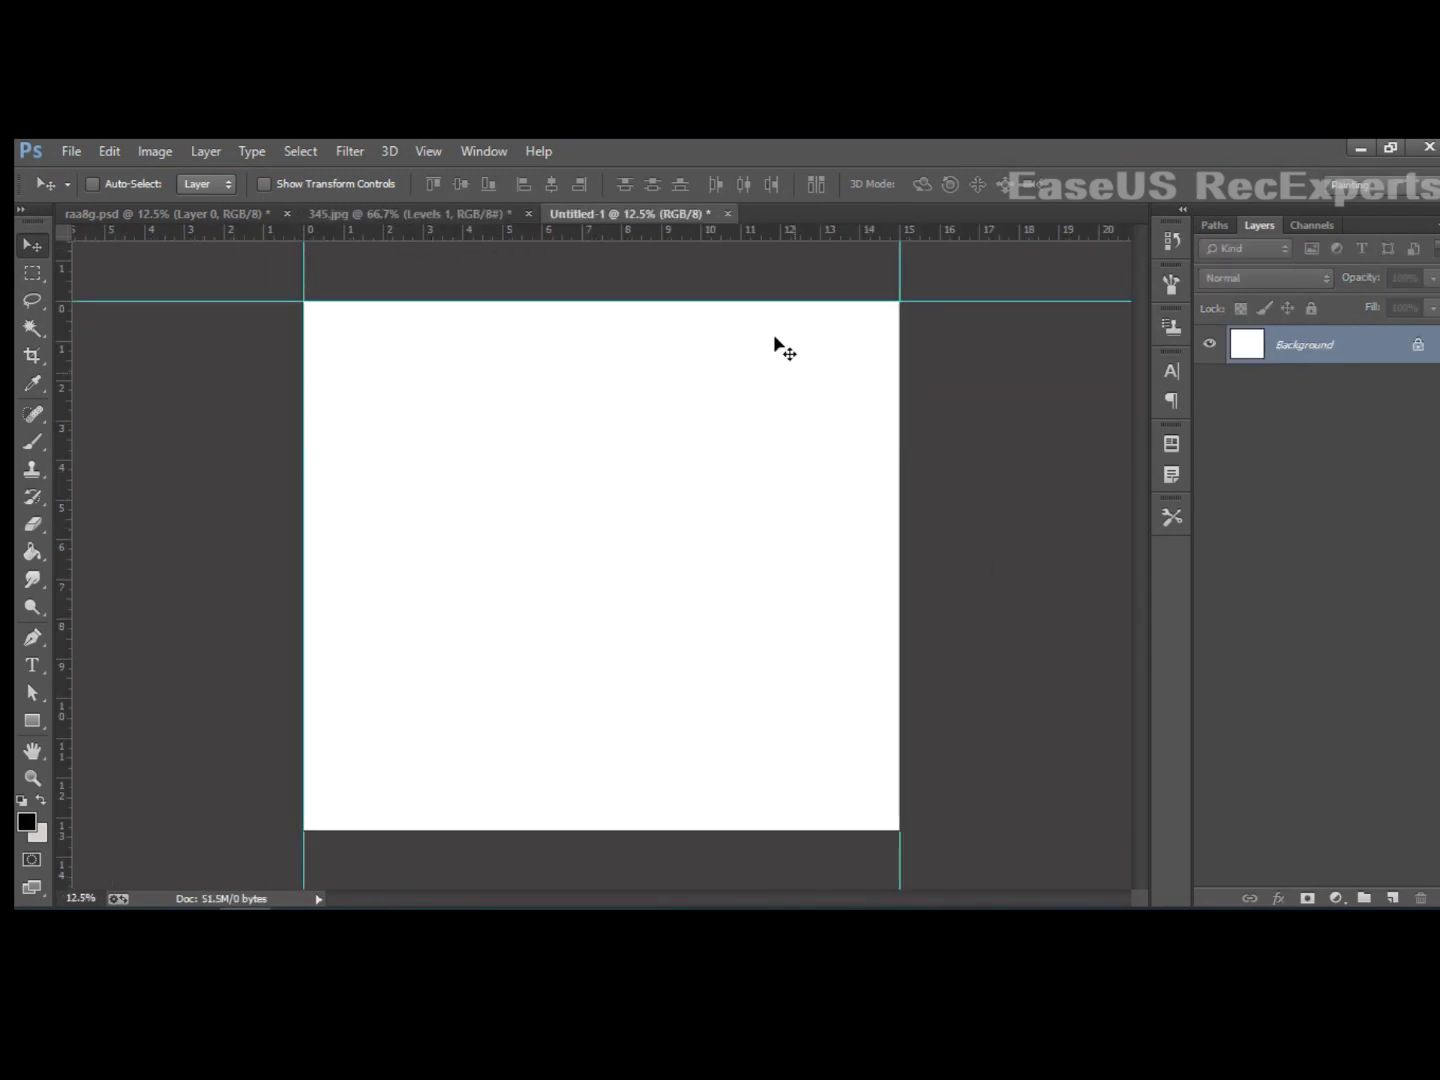
pyautogui.moveTo(706, 231); pyautogui.dragTo(955, 830)
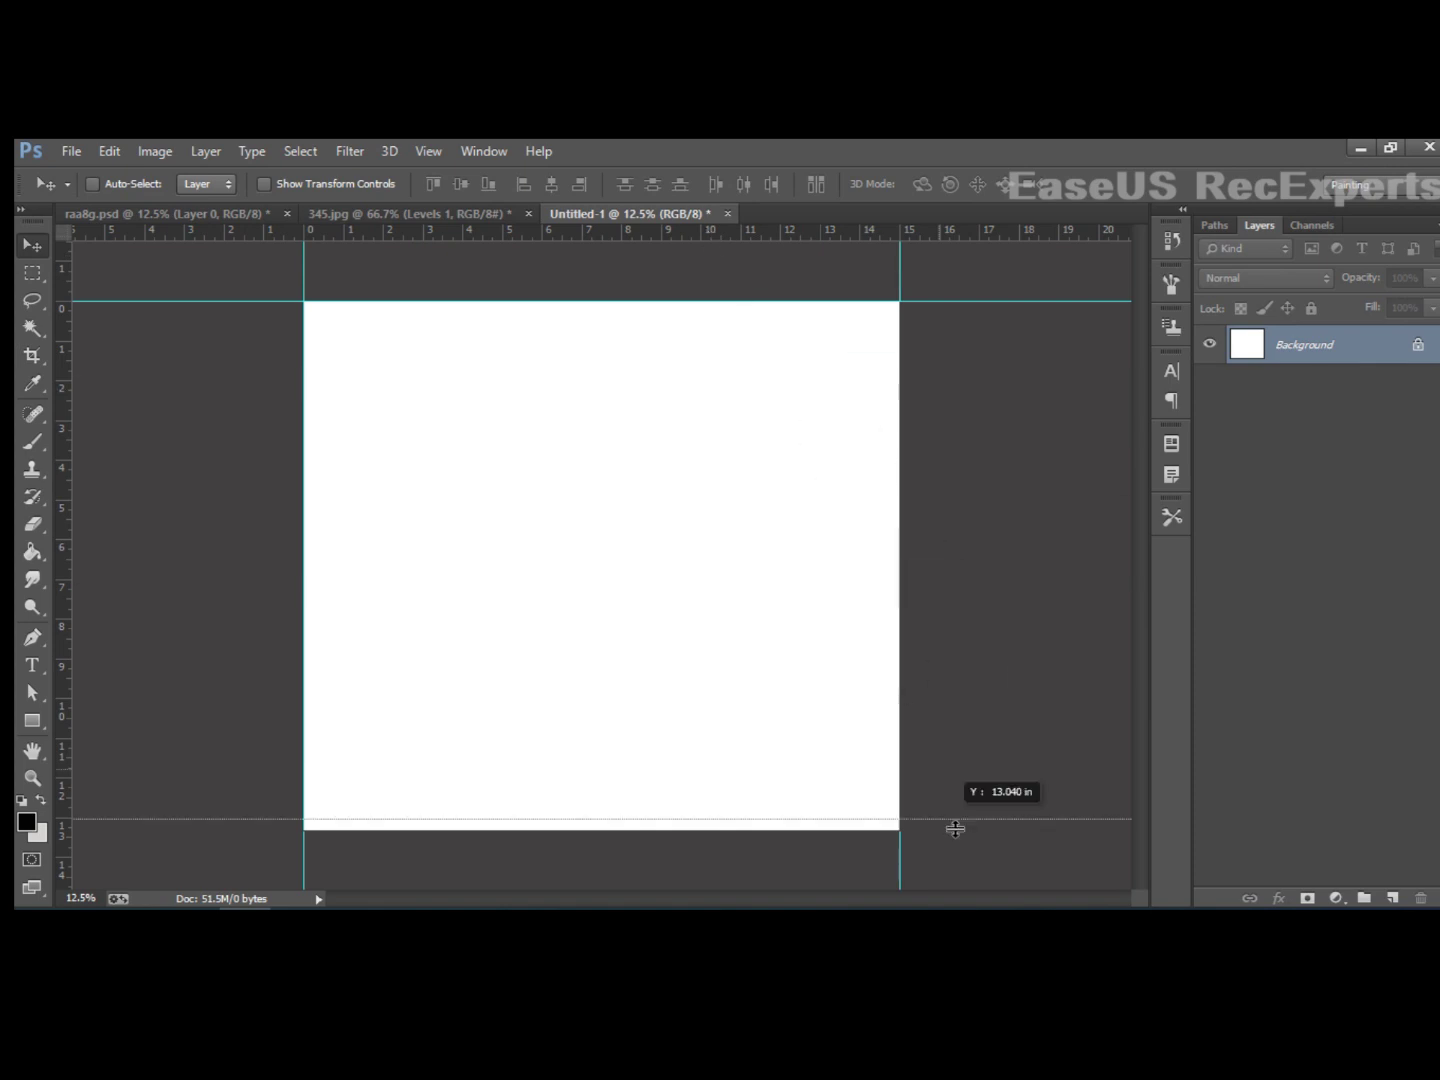
pyautogui.click(1420, 343)
pyautogui.hotkey('ctrl', 'w')
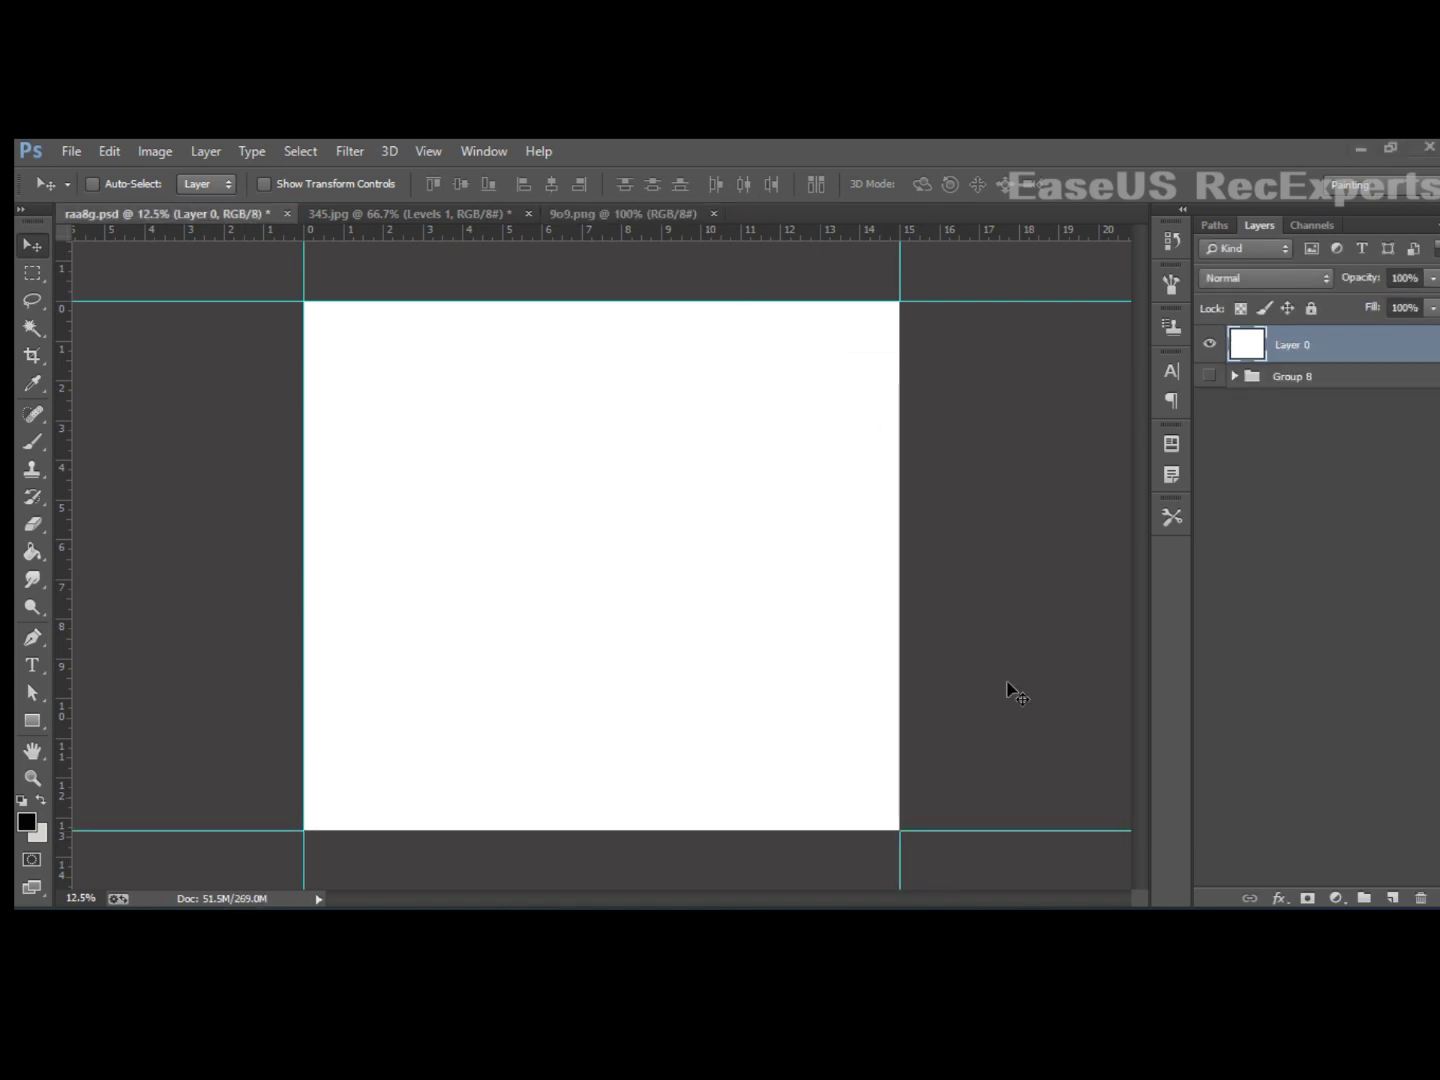
# Step: Spot-heal the dark blemishes across the water in the ocean photo 9o9.png
pyautogui.click(607, 214)
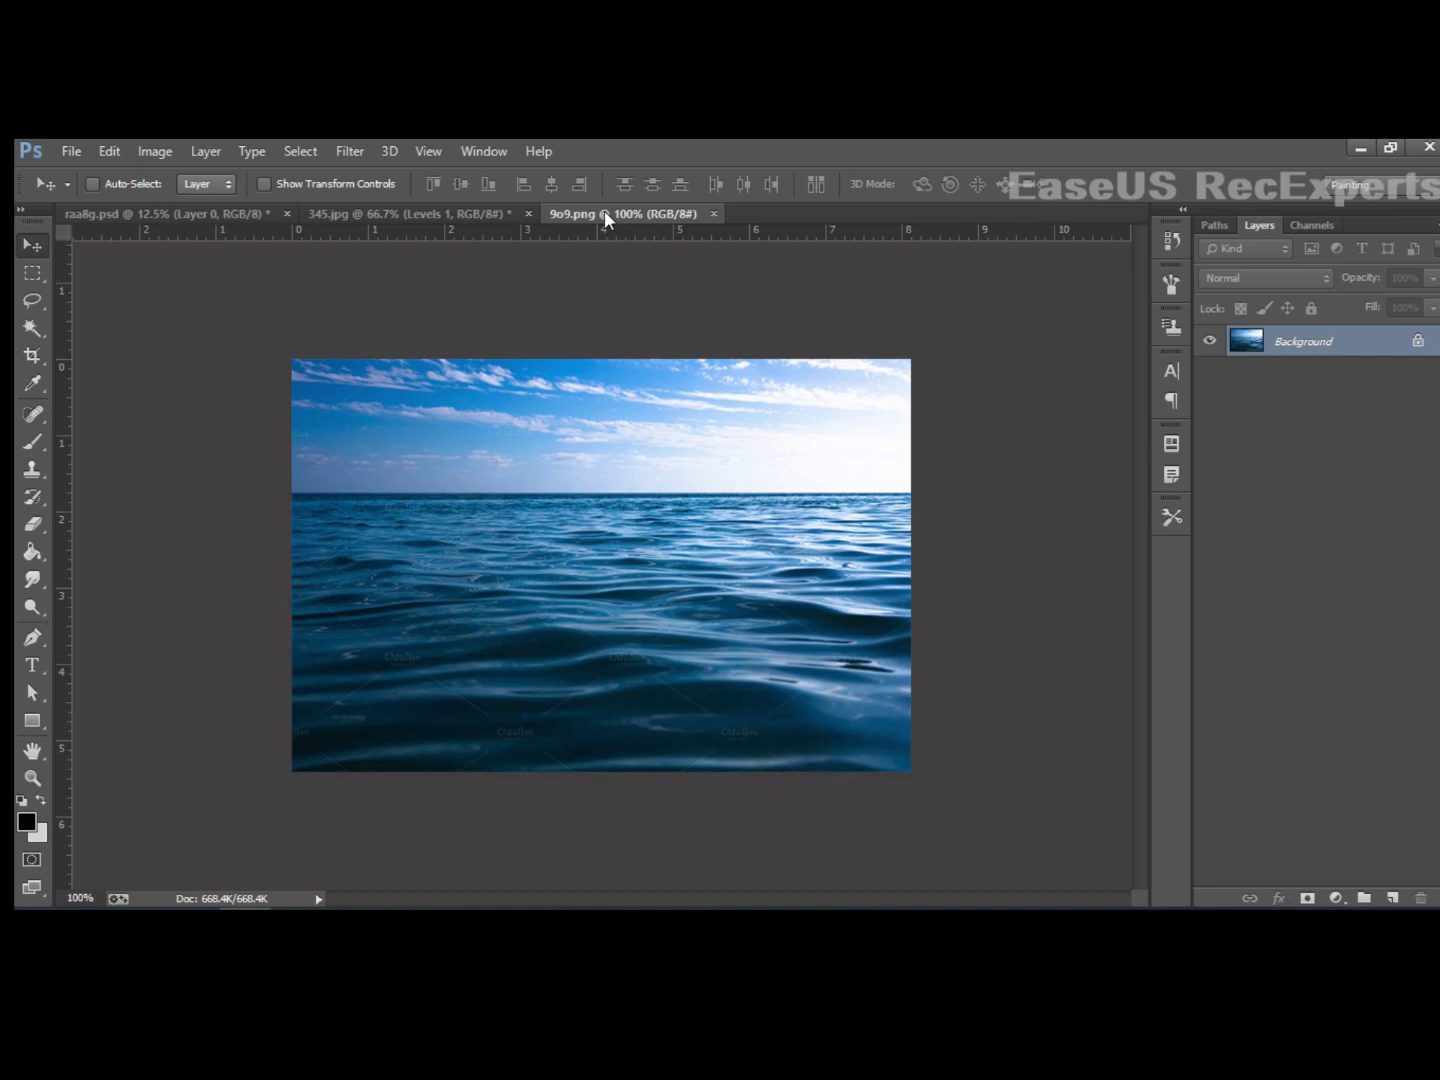
pyautogui.click(36, 415)
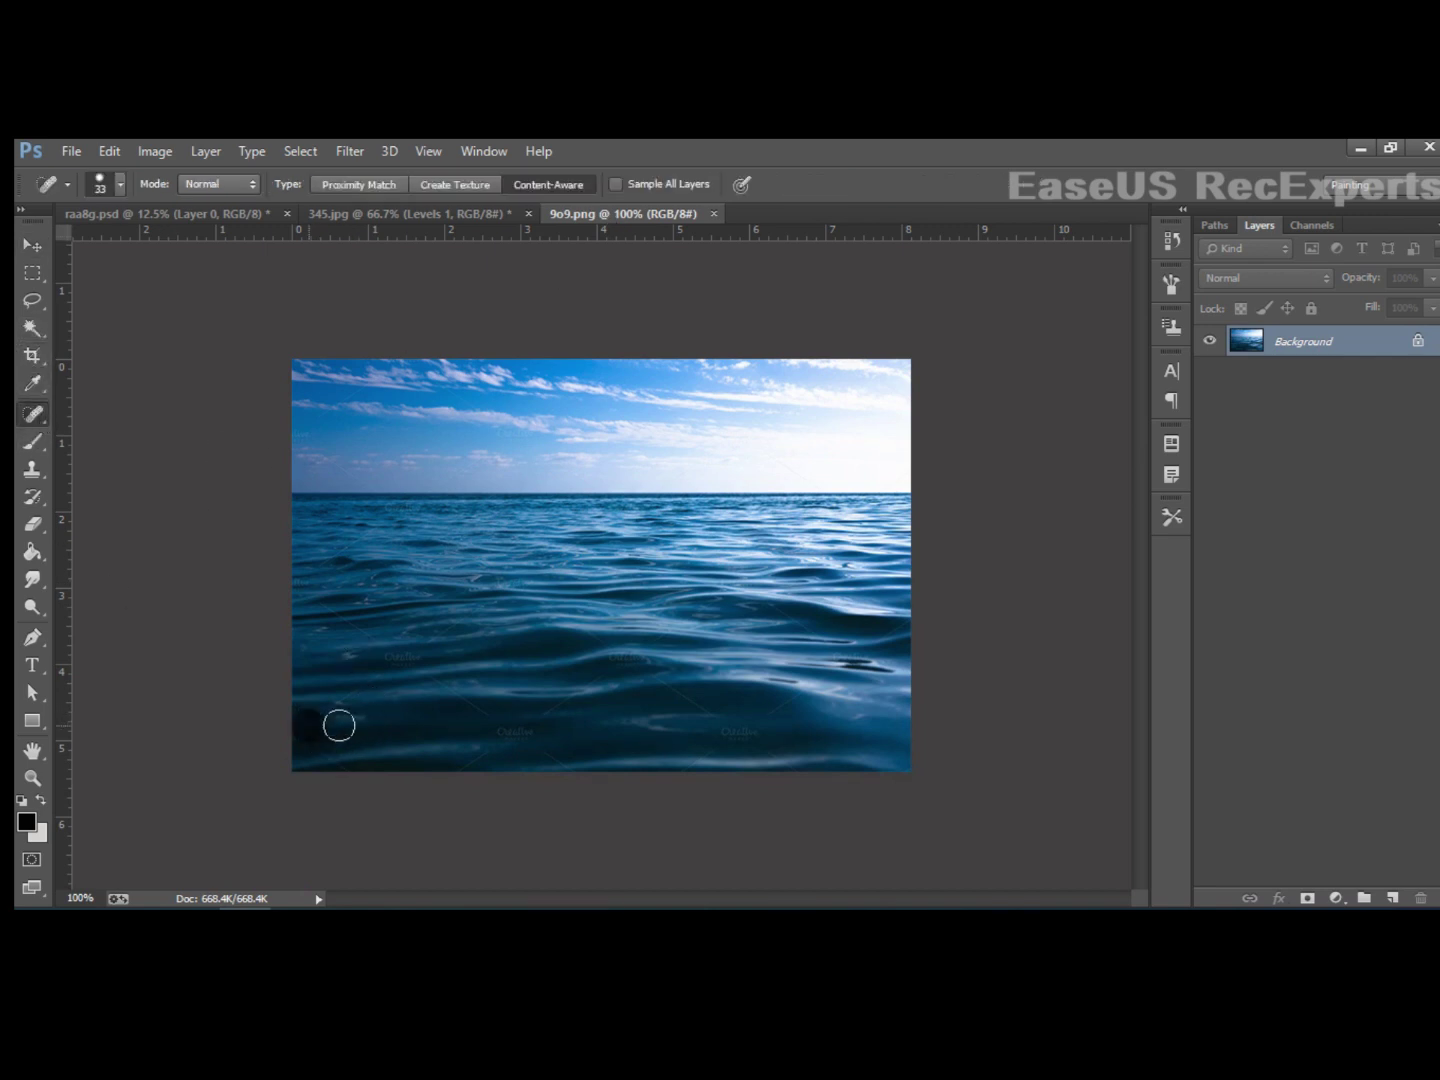
pyautogui.moveTo(339, 724); pyautogui.dragTo(405, 650)
pyautogui.click(442, 680)
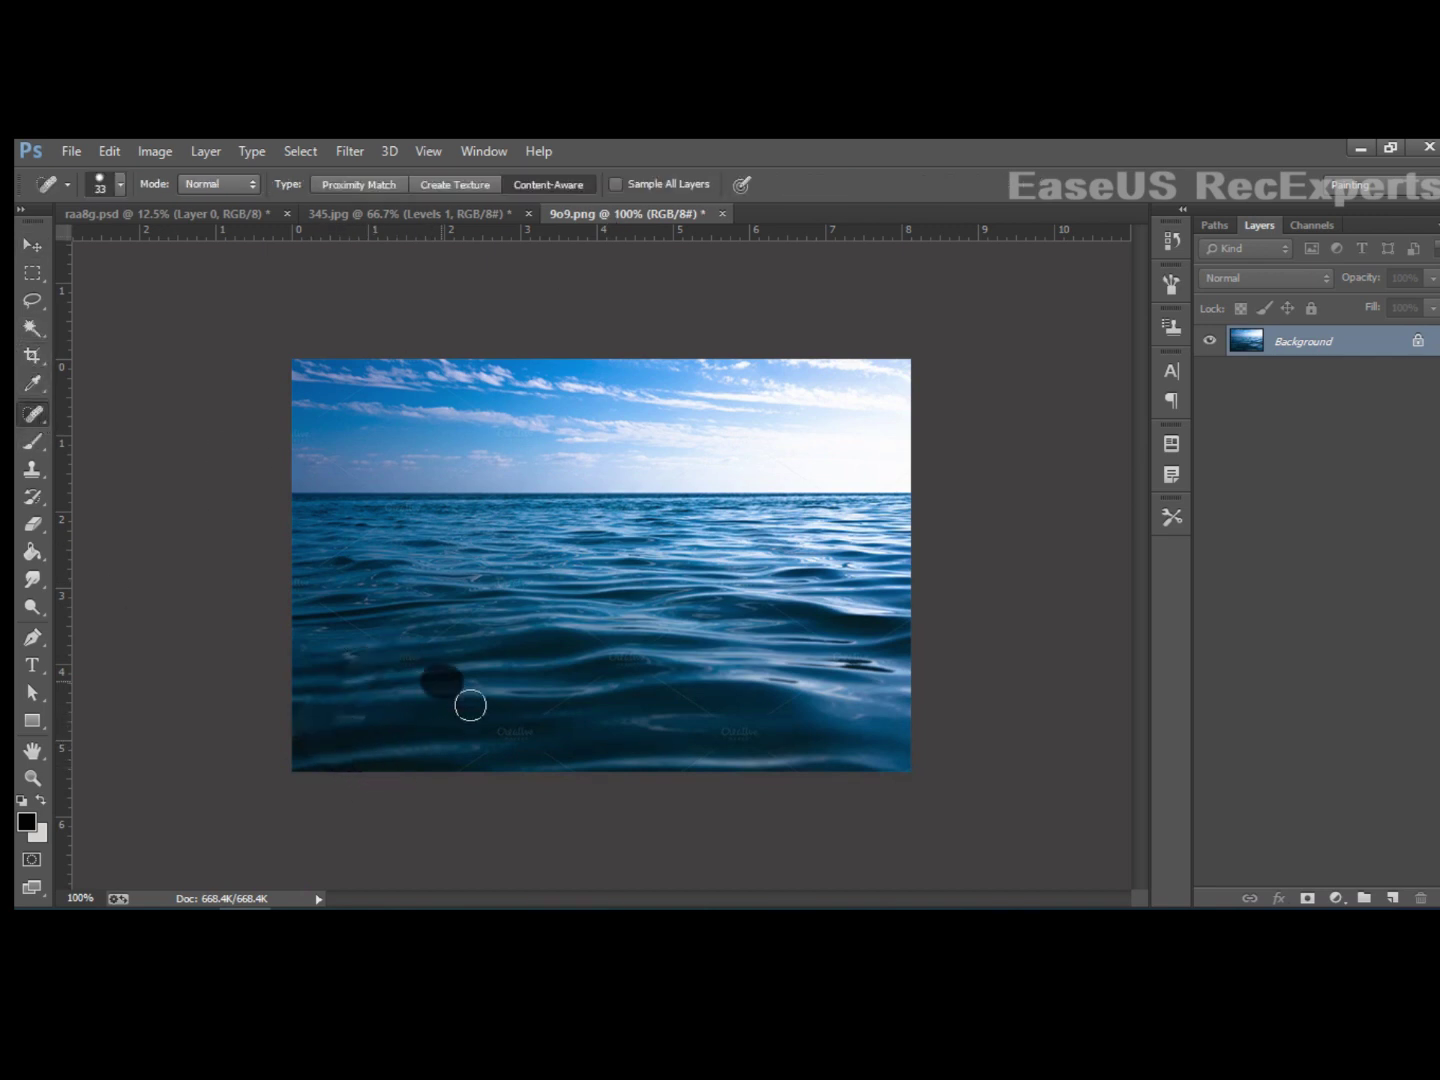
pyautogui.moveTo(470, 705)
pyautogui.mouseDown()
pyautogui.moveTo(565, 770)
pyautogui.moveTo(634, 685)
pyautogui.moveTo(779, 754)
pyautogui.moveTo(713, 775)
pyautogui.mouseUp()
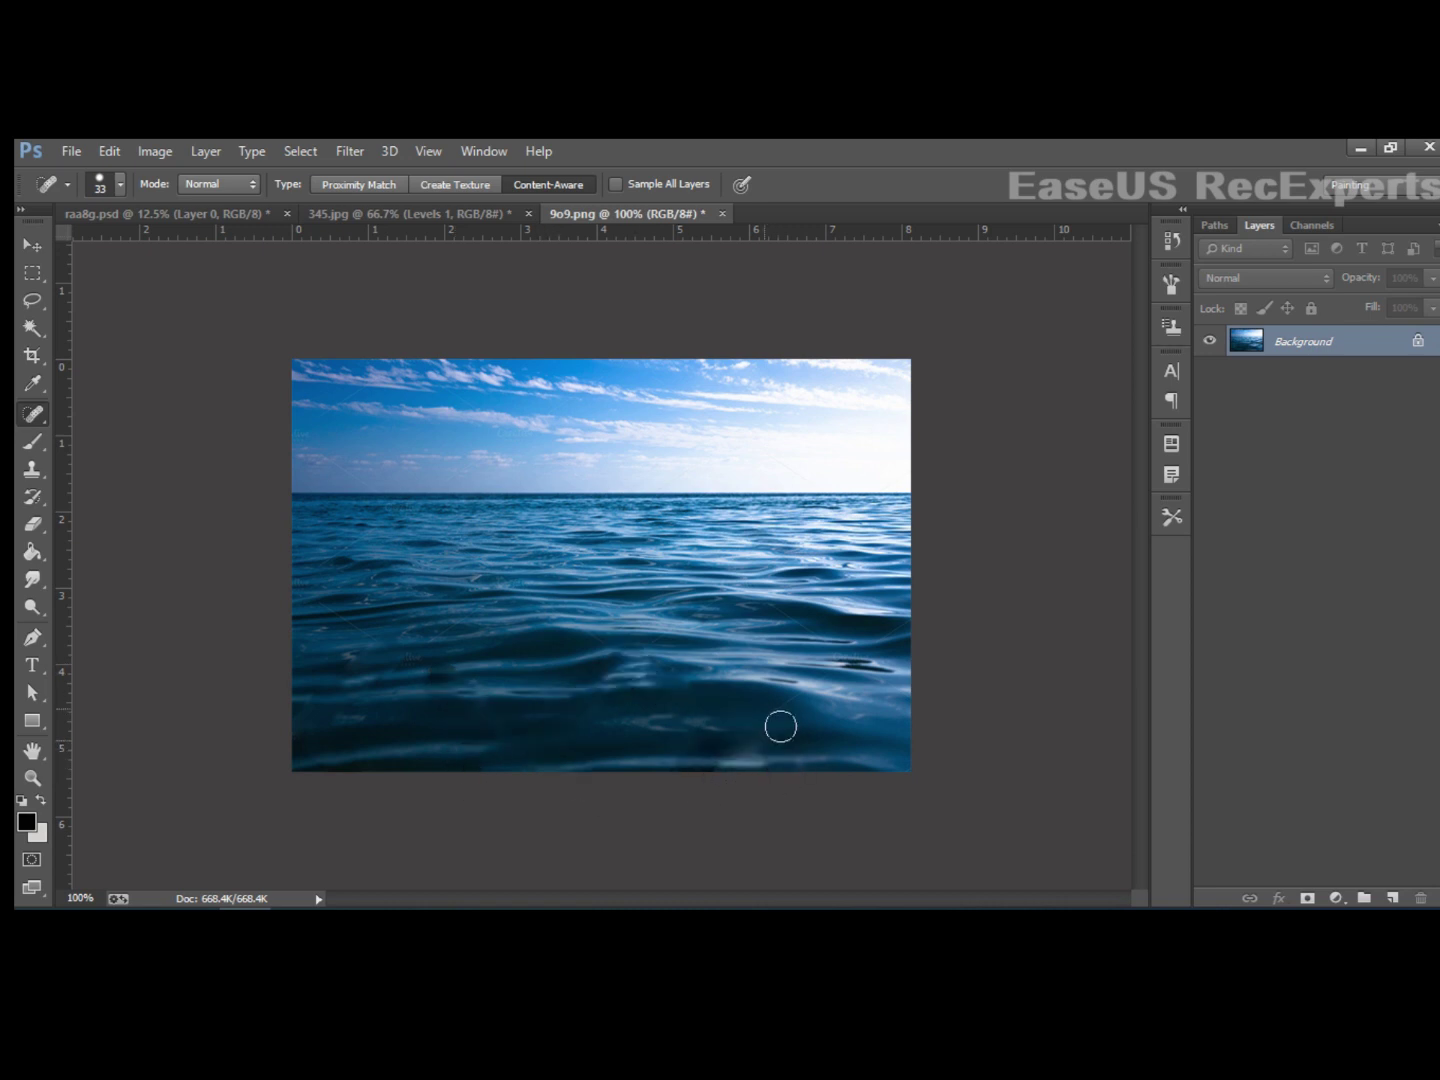
pyautogui.moveTo(779, 727)
pyautogui.mouseDown()
pyautogui.moveTo(858, 707)
pyautogui.moveTo(790, 605)
pyautogui.mouseUp()
pyautogui.hotkey('ctrl', '+')
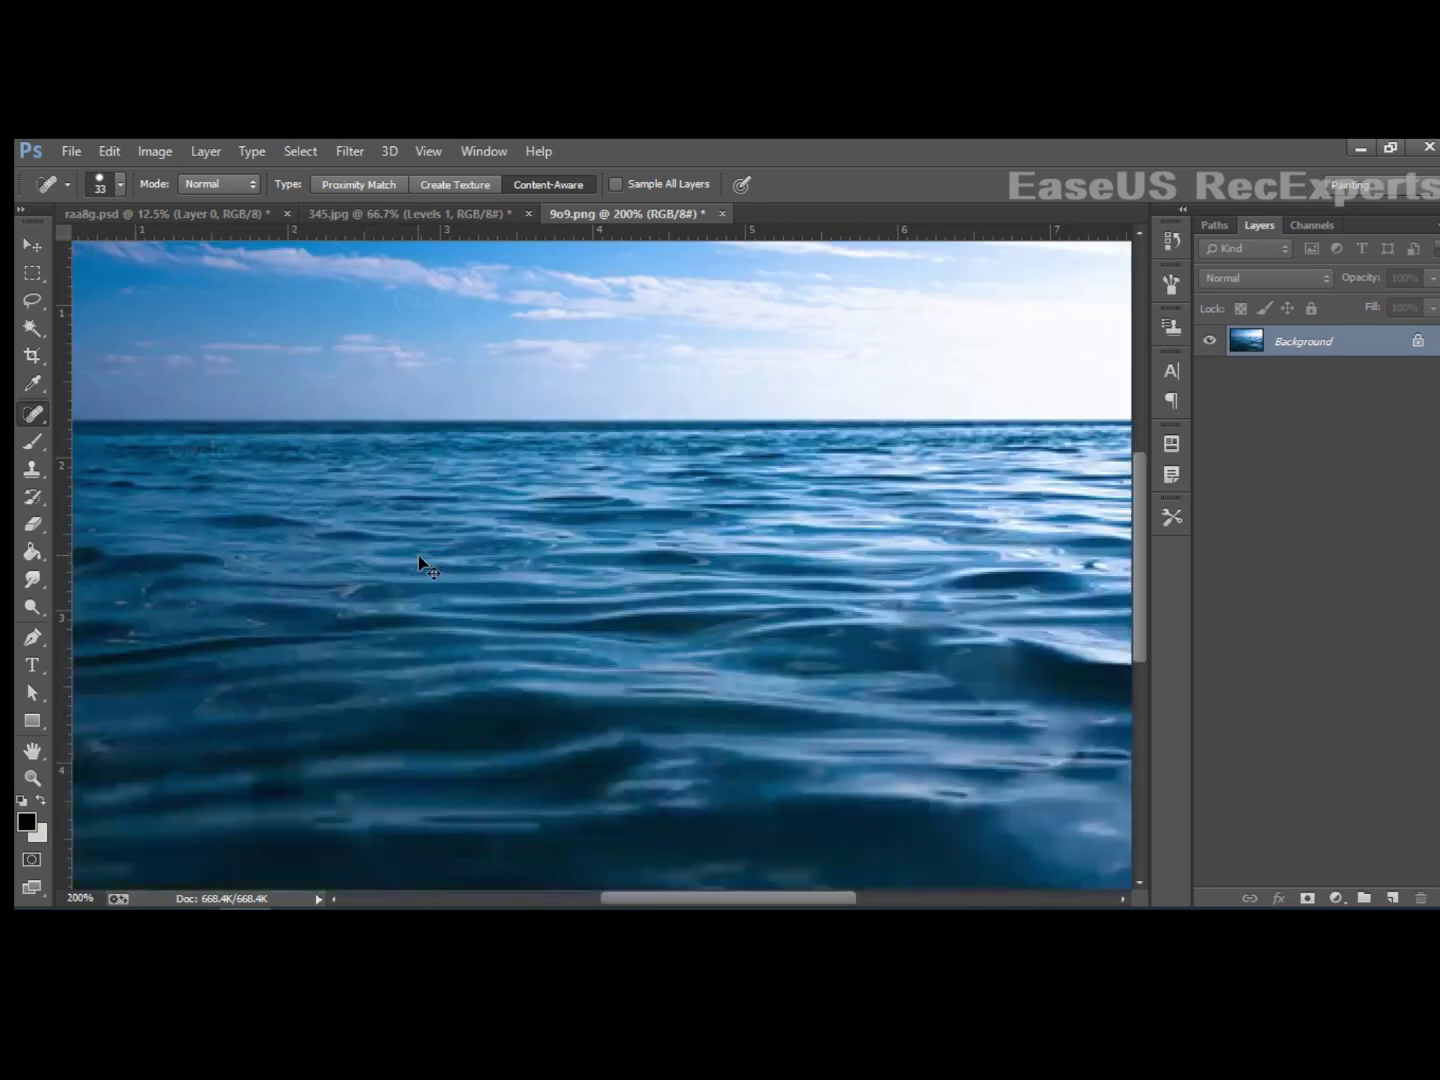
pyautogui.hotkey('ctrl', '+')
pyautogui.moveTo(360, 625)
pyautogui.mouseDown()
pyautogui.moveTo(651, 840)
pyautogui.moveTo(1020, 626)
pyautogui.moveTo(266, 565)
pyautogui.mouseUp()
# Step: Select the water below a horizon guide, move it into raa8g.psd, and start scaling it up
pyautogui.press('m')
pyautogui.hotkey('ctrl', '-')
pyautogui.hotkey('ctrl', '-')
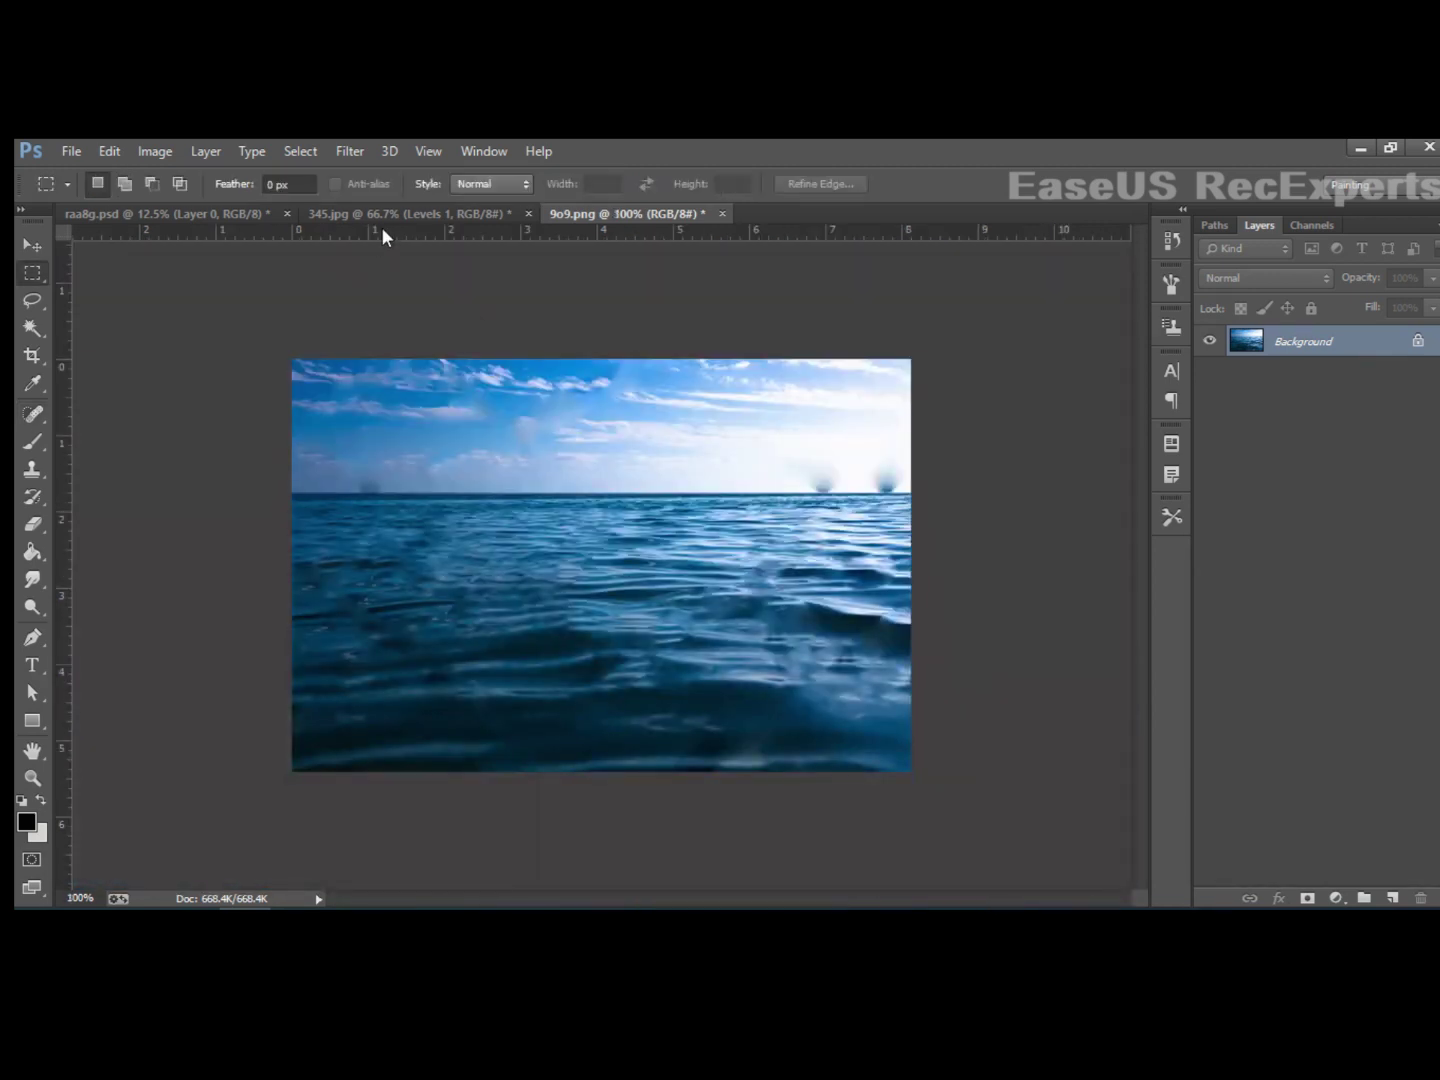
pyautogui.moveTo(383, 232)
pyautogui.mouseDown()
pyautogui.moveTo(299, 493)
pyautogui.moveTo(881, 787)
pyautogui.mouseUp()
pyautogui.click(32, 244)
pyautogui.moveTo(527, 543)
pyautogui.mouseDown()
pyautogui.moveTo(308, 333)
pyautogui.moveTo(350, 814)
pyautogui.moveTo(857, 442)
pyautogui.mouseUp()
pyautogui.hotkey('ctrl', 't')
# Step: Commit the enlarged water and add a Levels adjustment lowering the midtones and output white
pyautogui.press('Return')
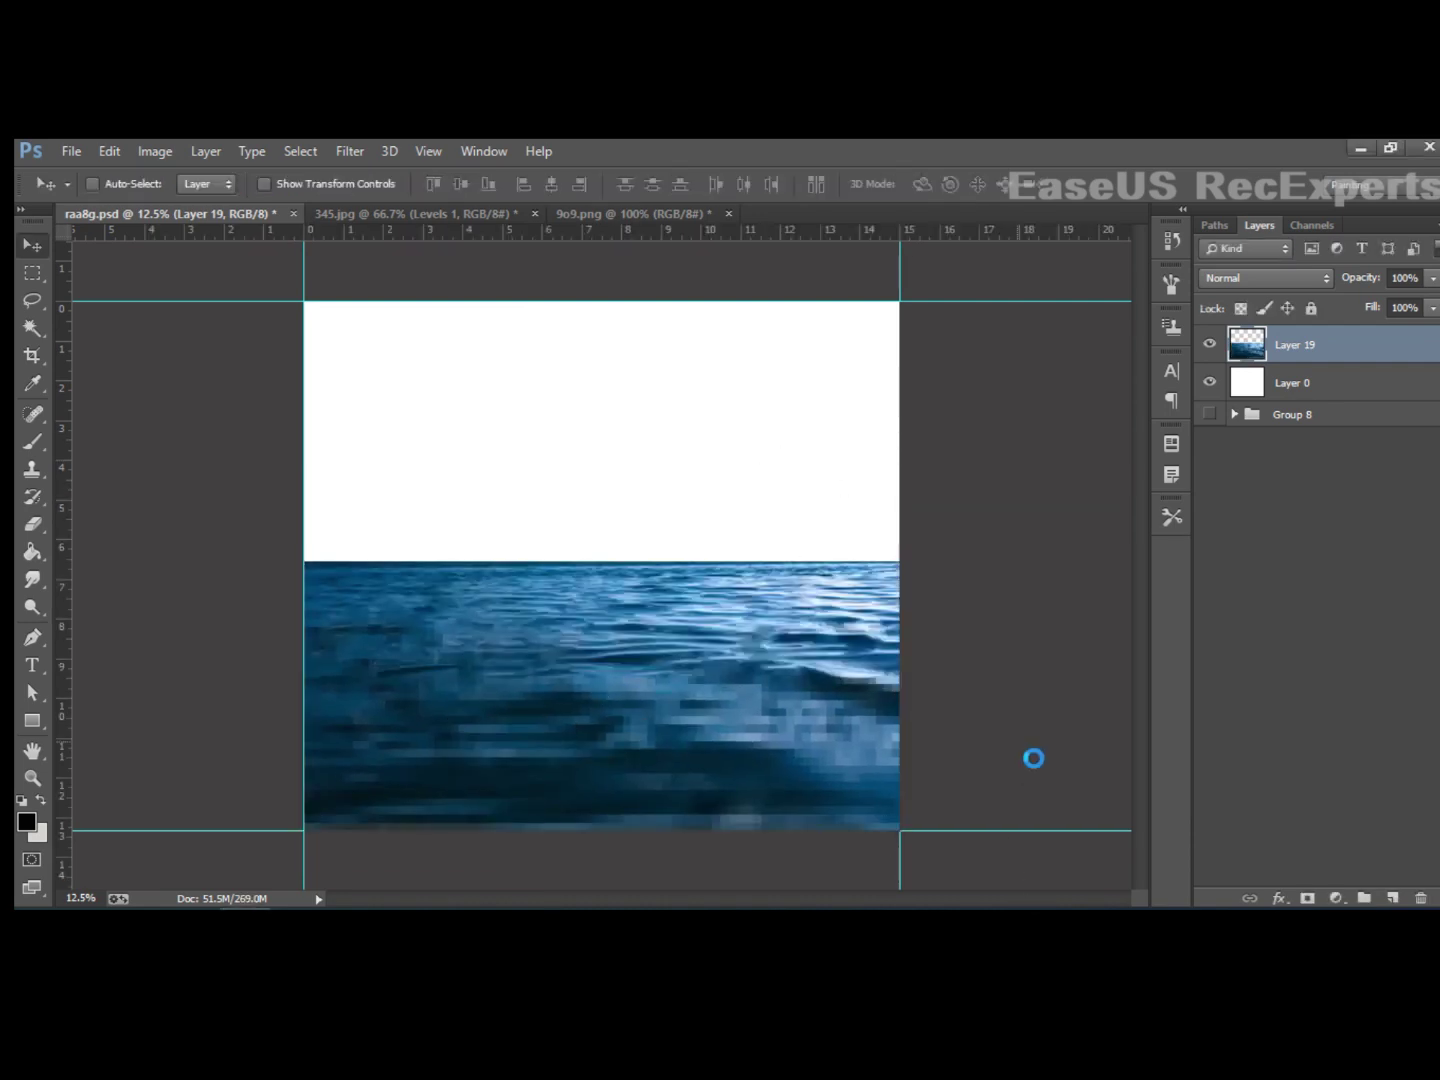
pyautogui.click(1336, 898)
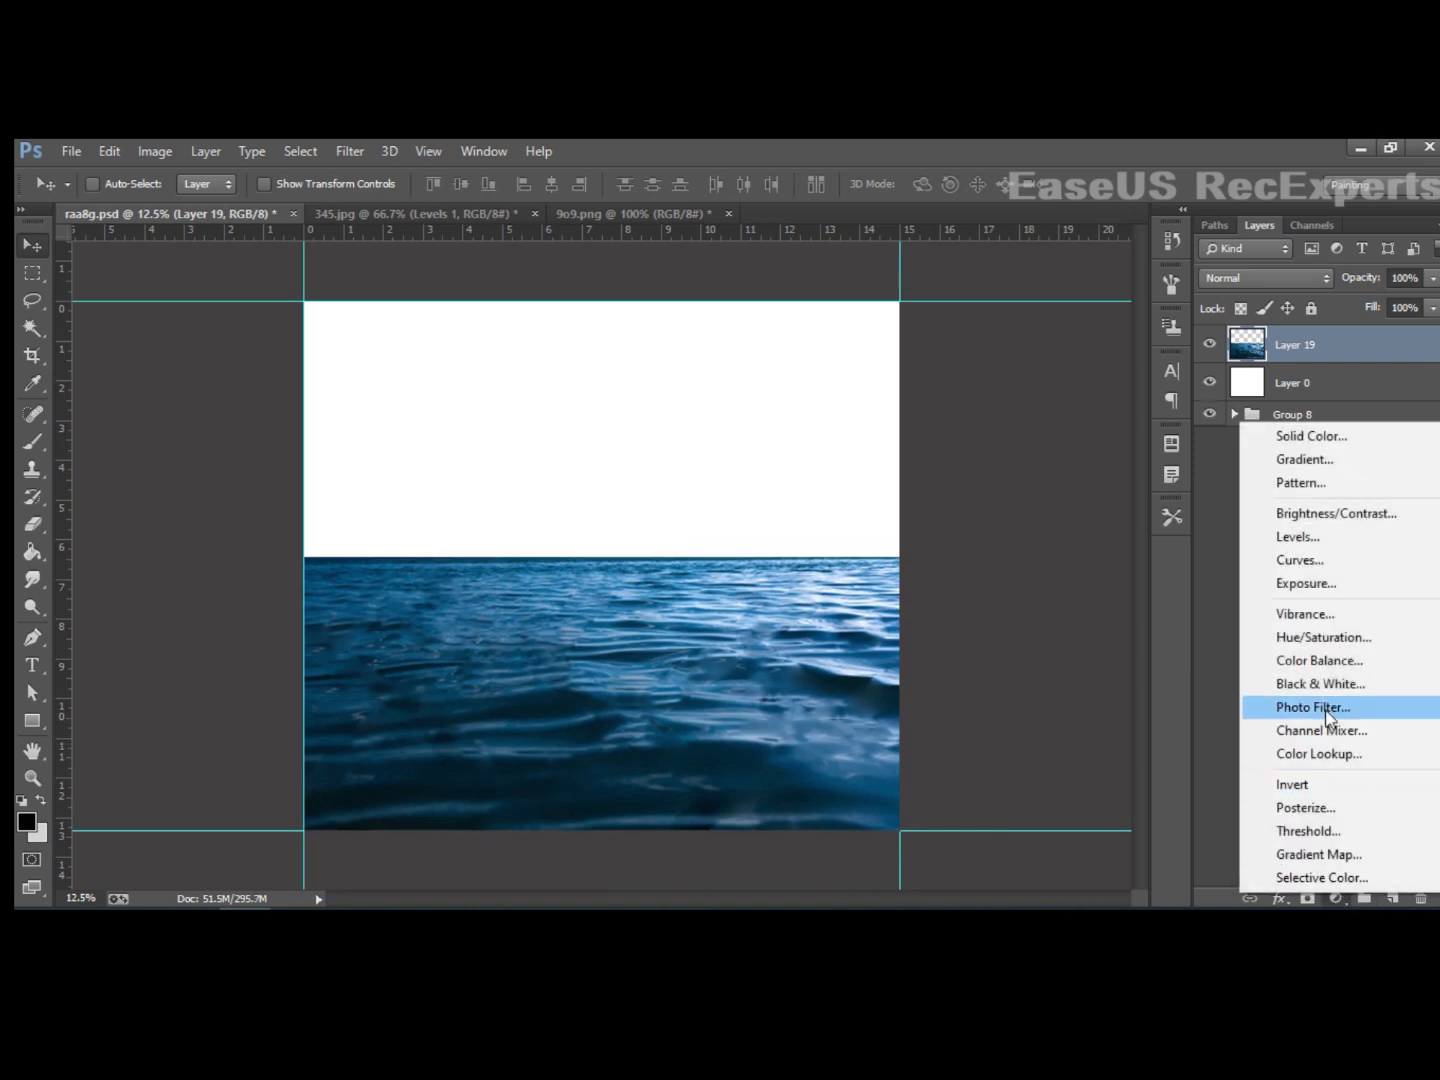
pyautogui.click(1324, 538)
pyautogui.moveTo(1230, 734); pyautogui.dragTo(1238, 734)
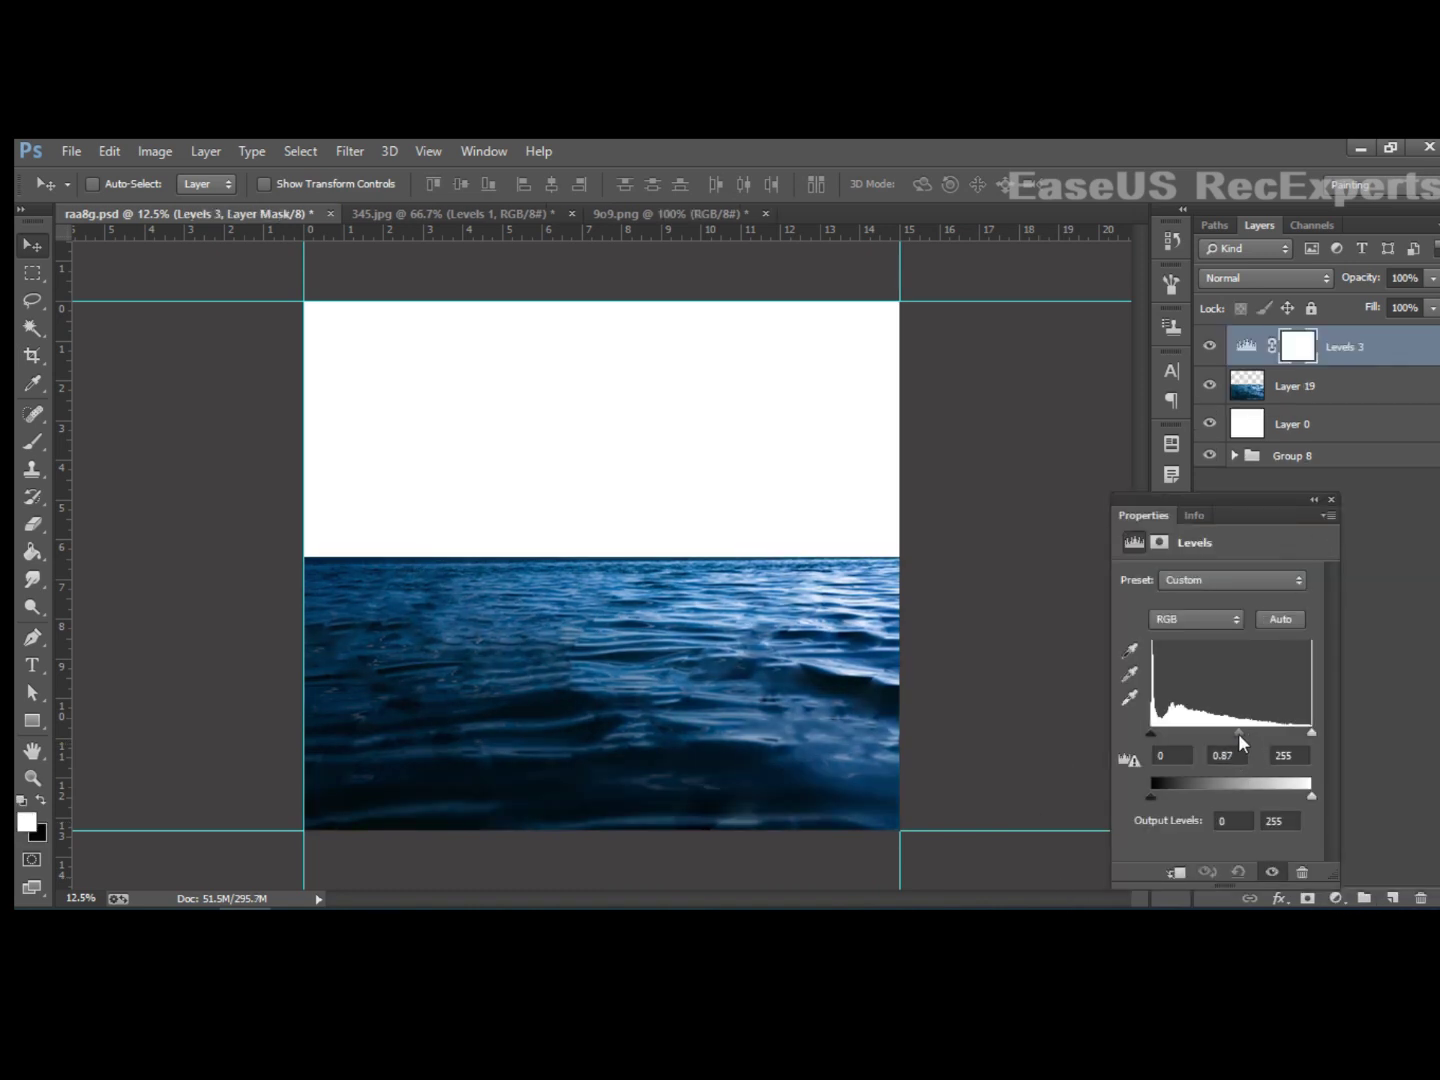
pyautogui.moveTo(1310, 796); pyautogui.dragTo(1179, 802)
pyautogui.click(1332, 500)
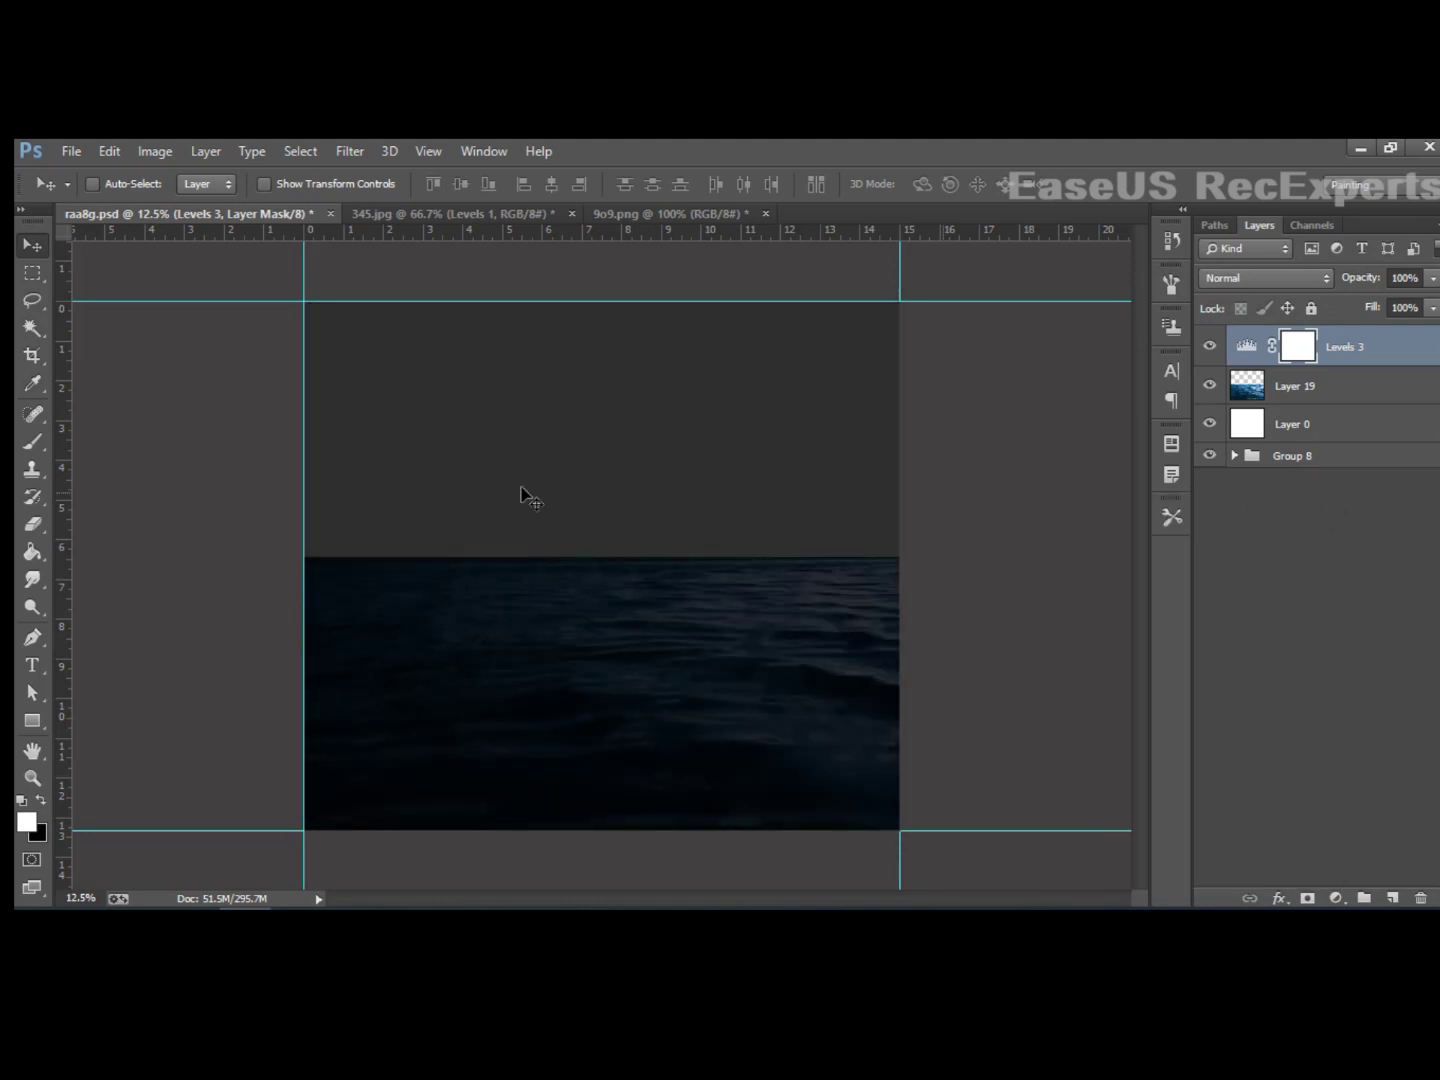
# Step: Erase the Levels mask with a soft brush of about 4400 px to reveal a central glow
pyautogui.click(33, 519)
pyautogui.rightClick(568, 559)
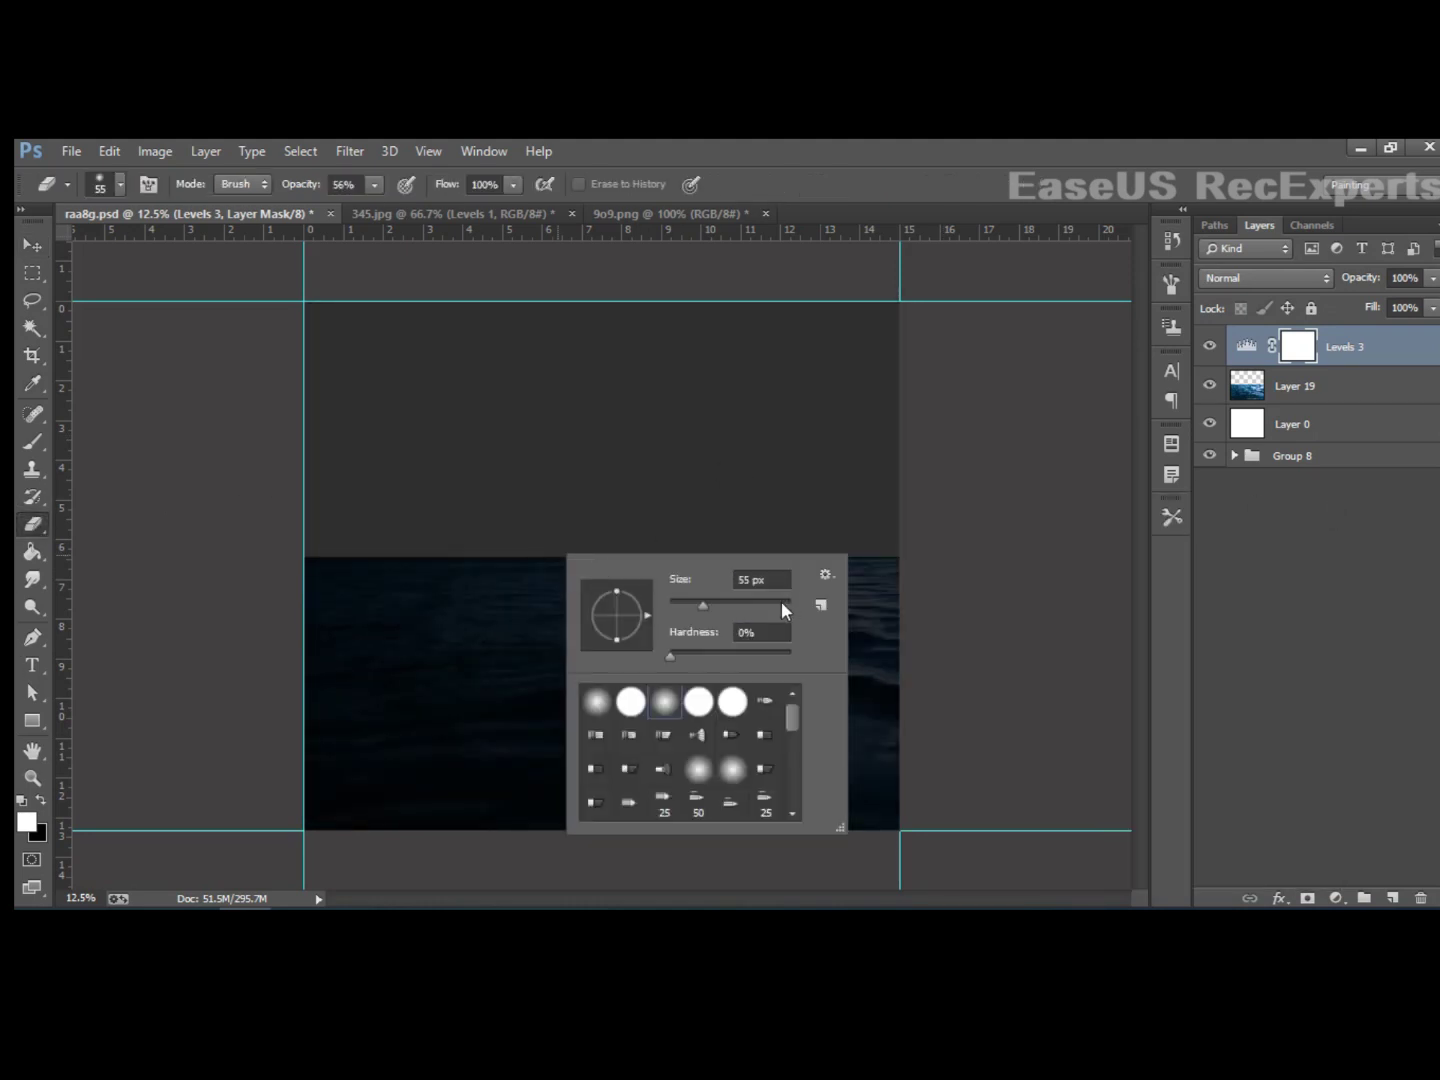
pyautogui.moveTo(781, 601); pyautogui.dragTo(789, 601)
pyautogui.click(554, 530)
pyautogui.hotkey('ctrl', 'z')
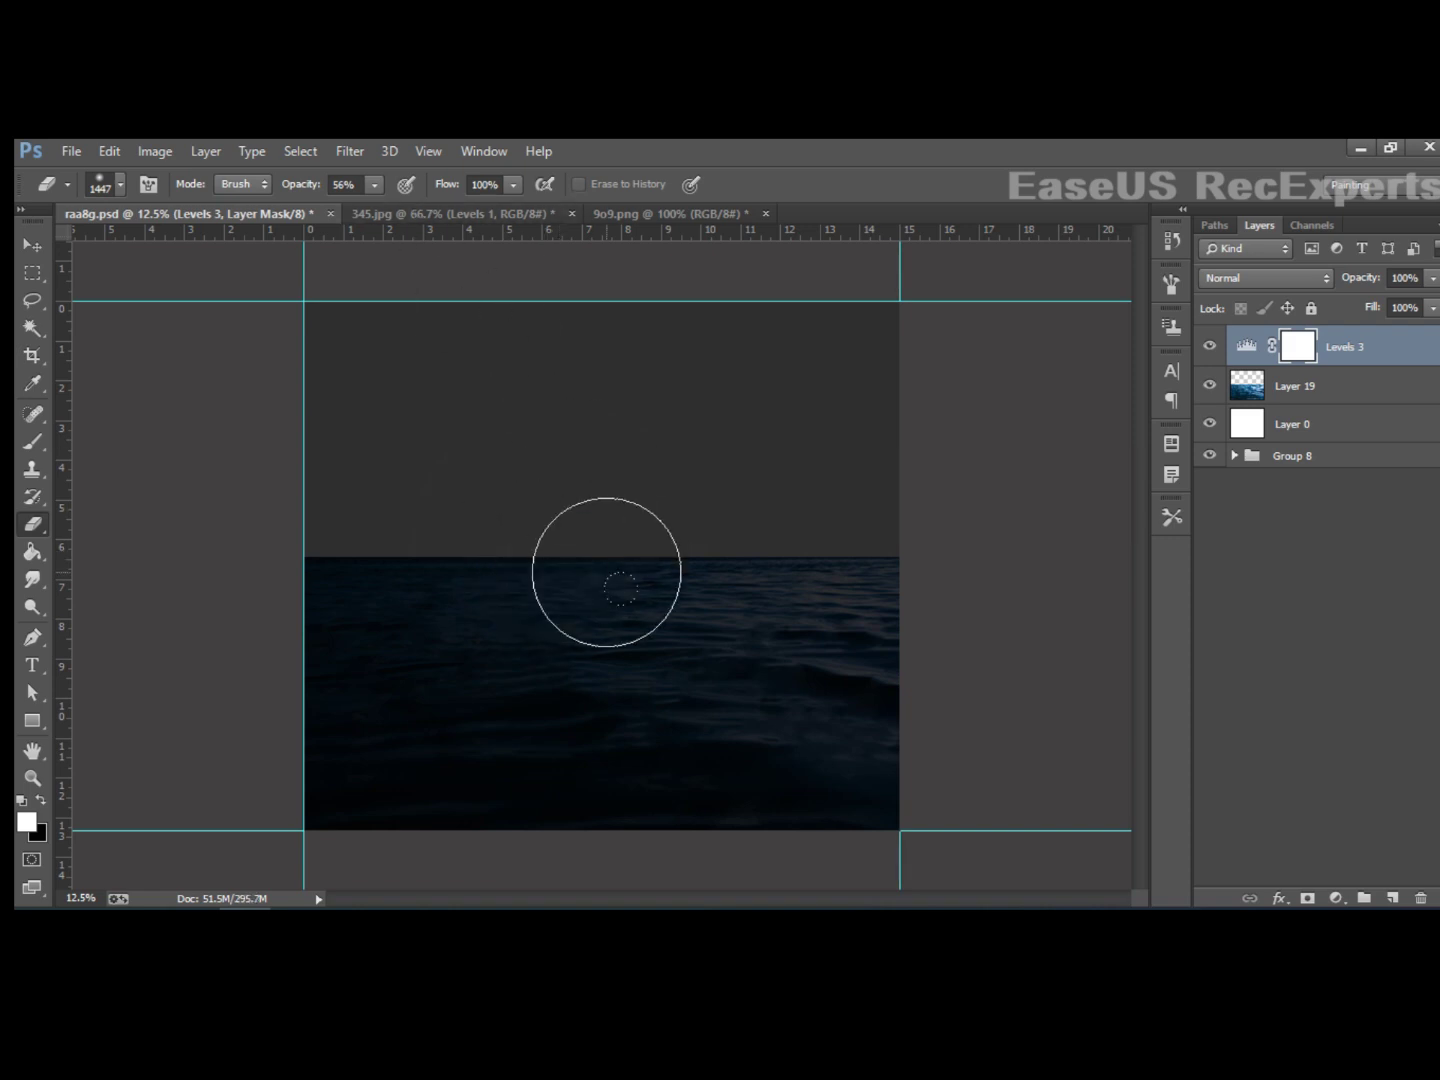
pyautogui.press(']')
pyautogui.press(']')
pyautogui.press(']')
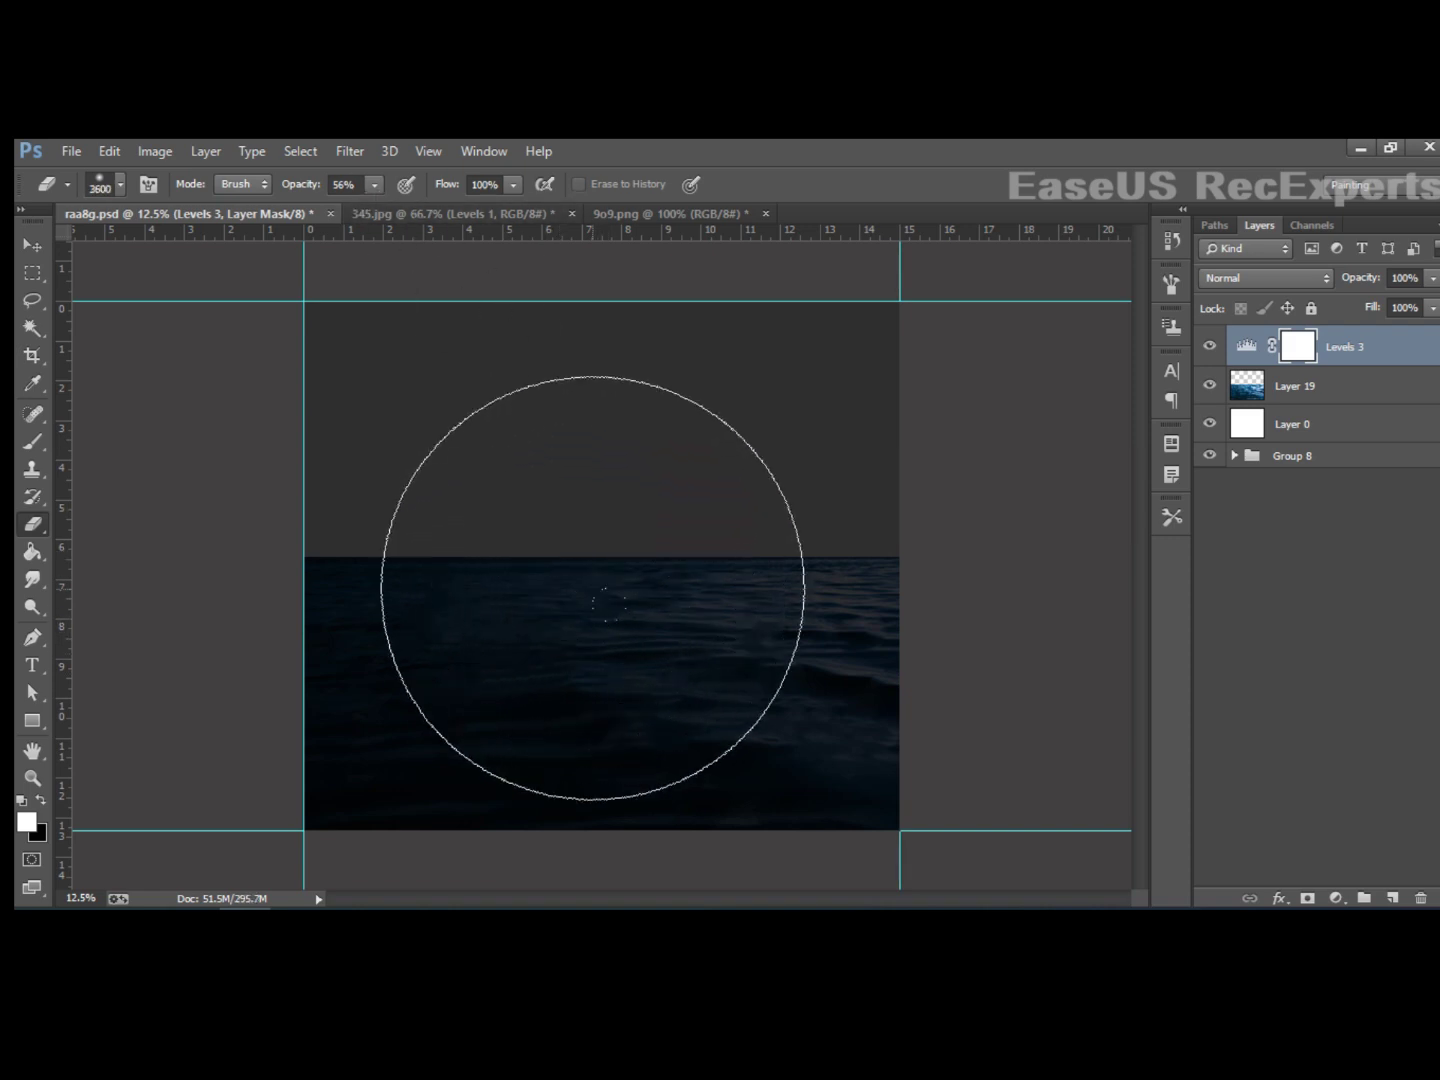
pyautogui.press(']')
pyautogui.press(']')
pyautogui.click(608, 581)
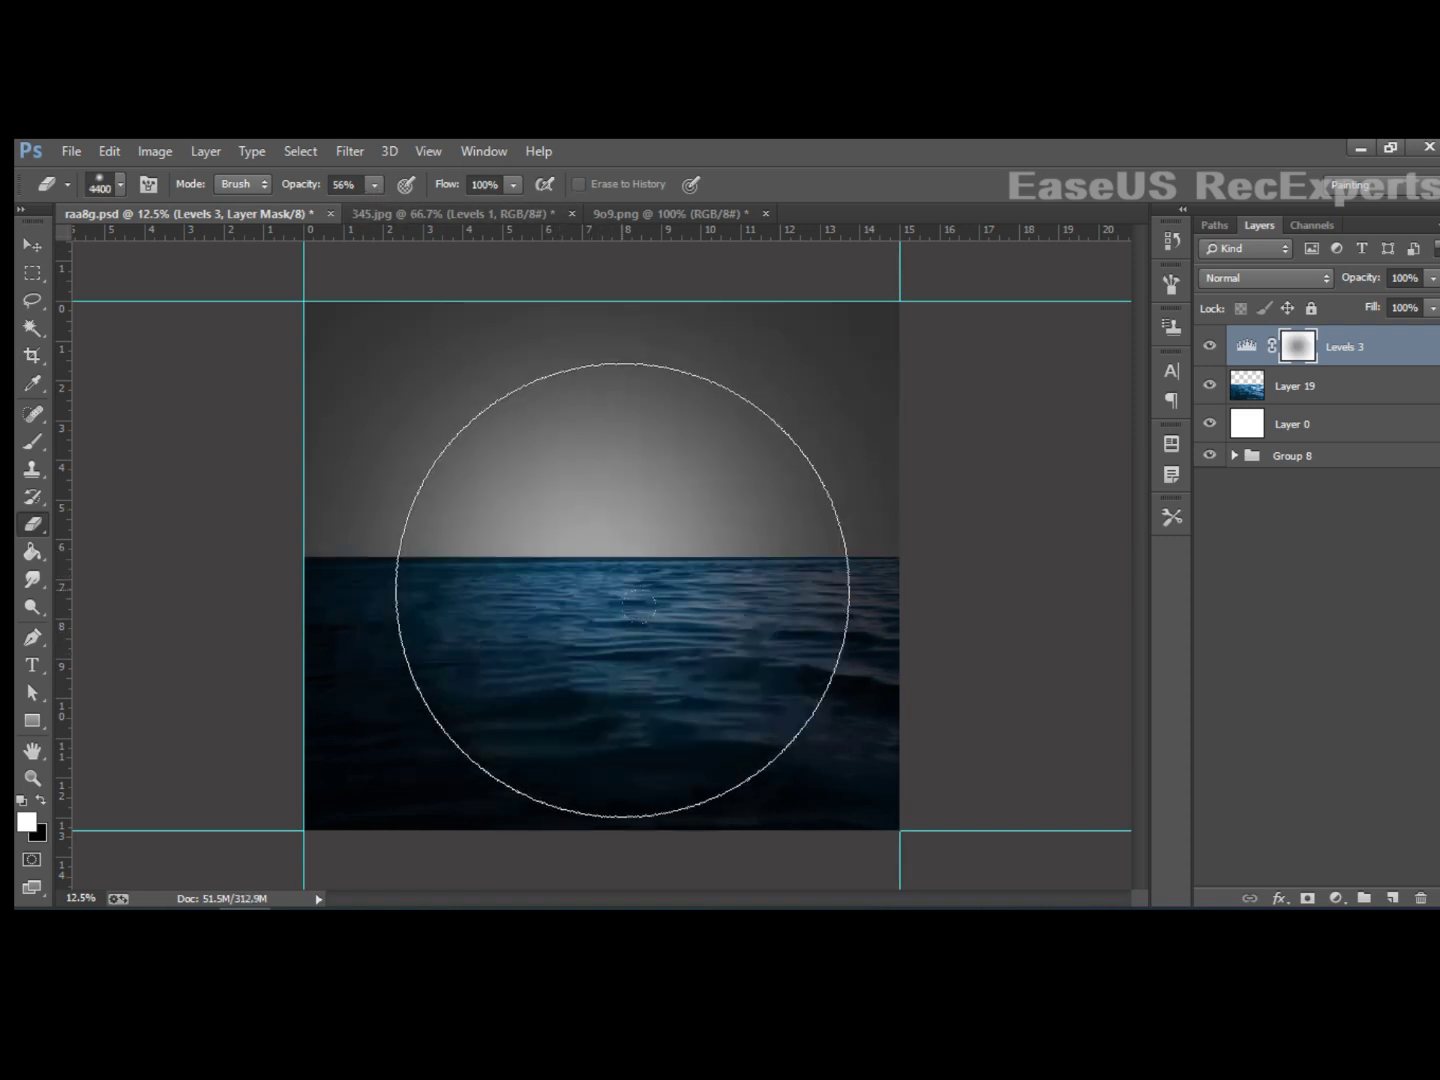
pyautogui.click(612, 573)
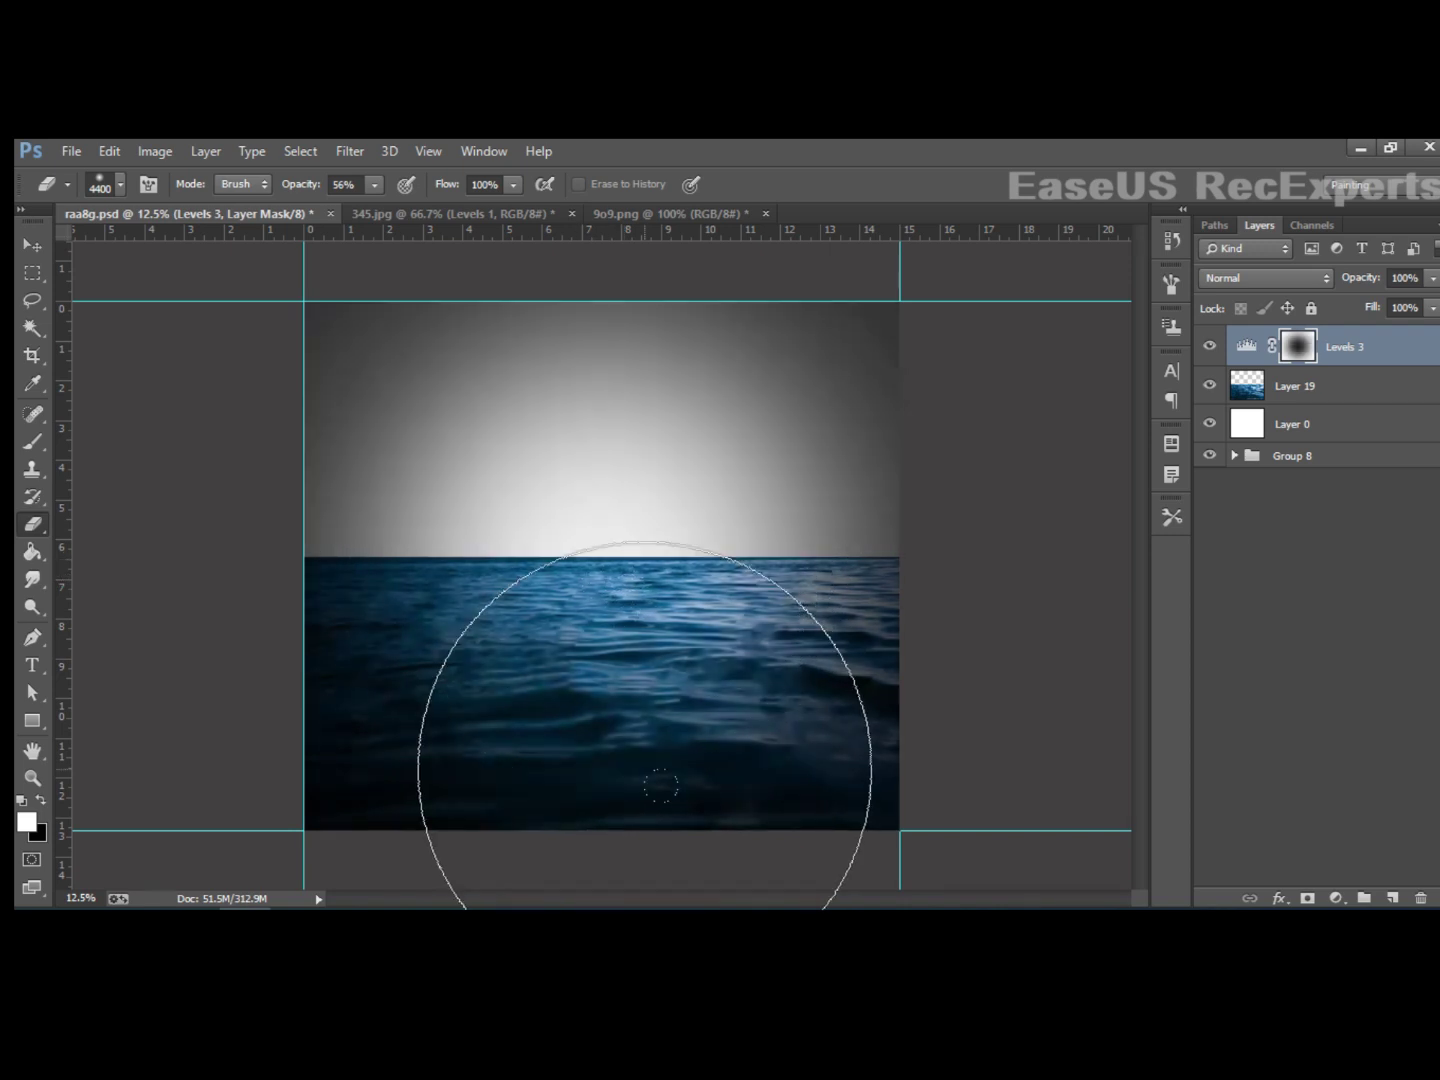
# Step: Group the sea layer and its Levels adjustment into Group 9, comparing before and after
pyautogui.press('v')
pyautogui.click(1211, 347)
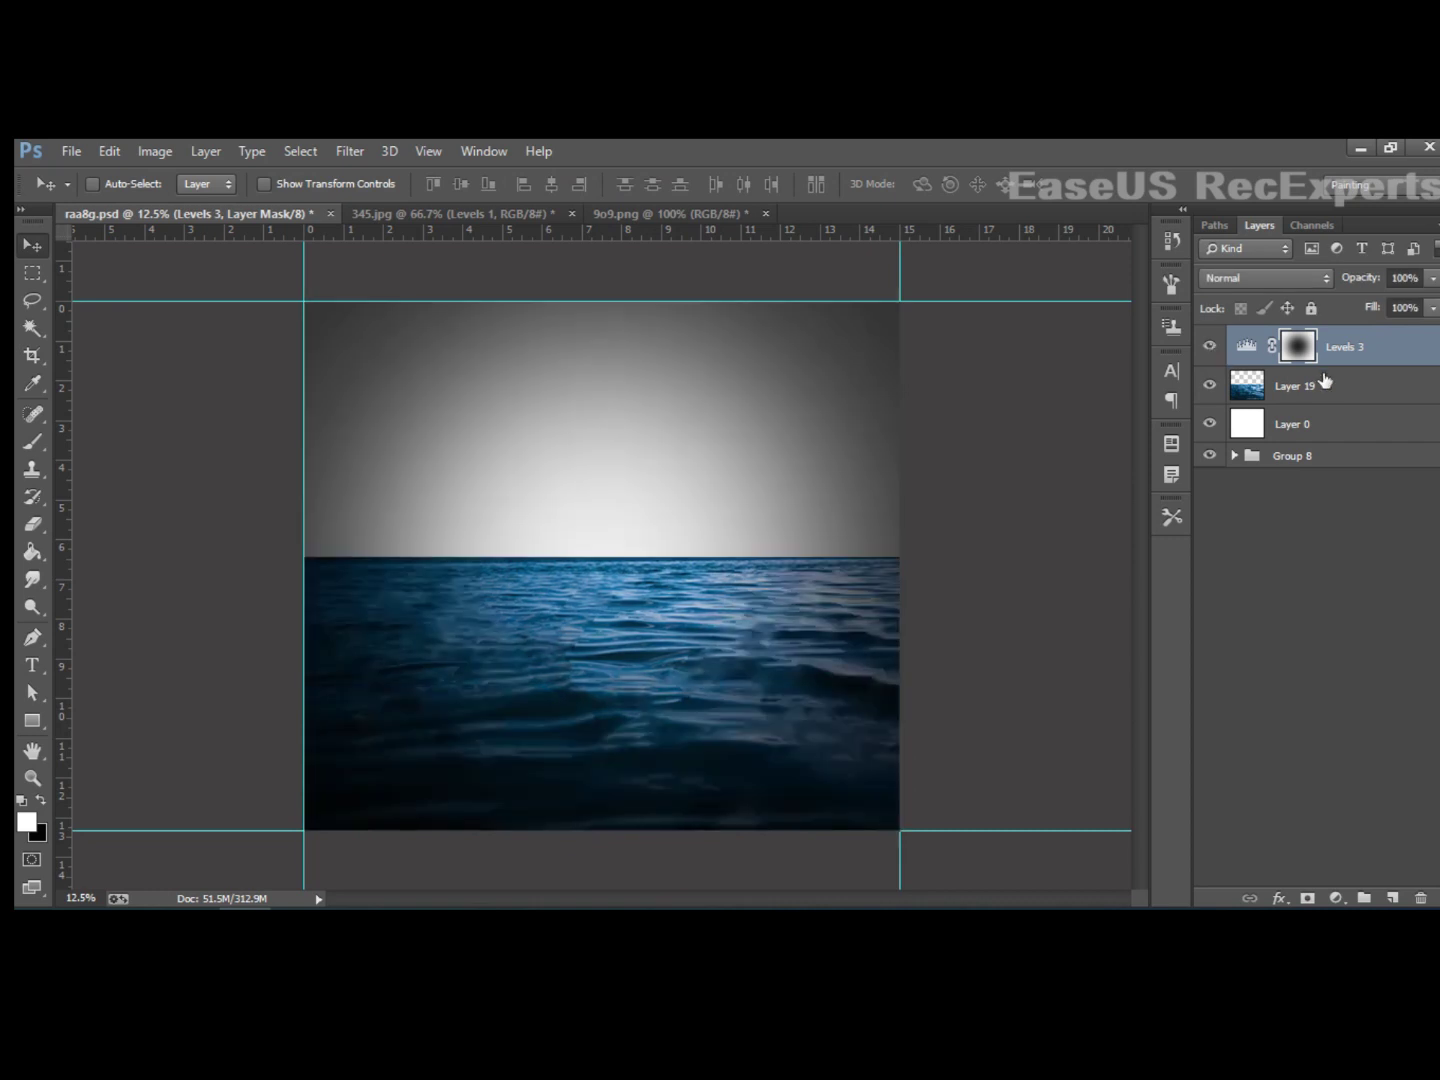
pyautogui.keyDown('shift'); pyautogui.click(1328, 385); pyautogui.keyUp('shift')
pyautogui.moveTo(1356, 360)
pyautogui.mouseDown()
pyautogui.moveTo(1403, 903)
pyautogui.moveTo(1363, 897)
pyautogui.mouseUp()
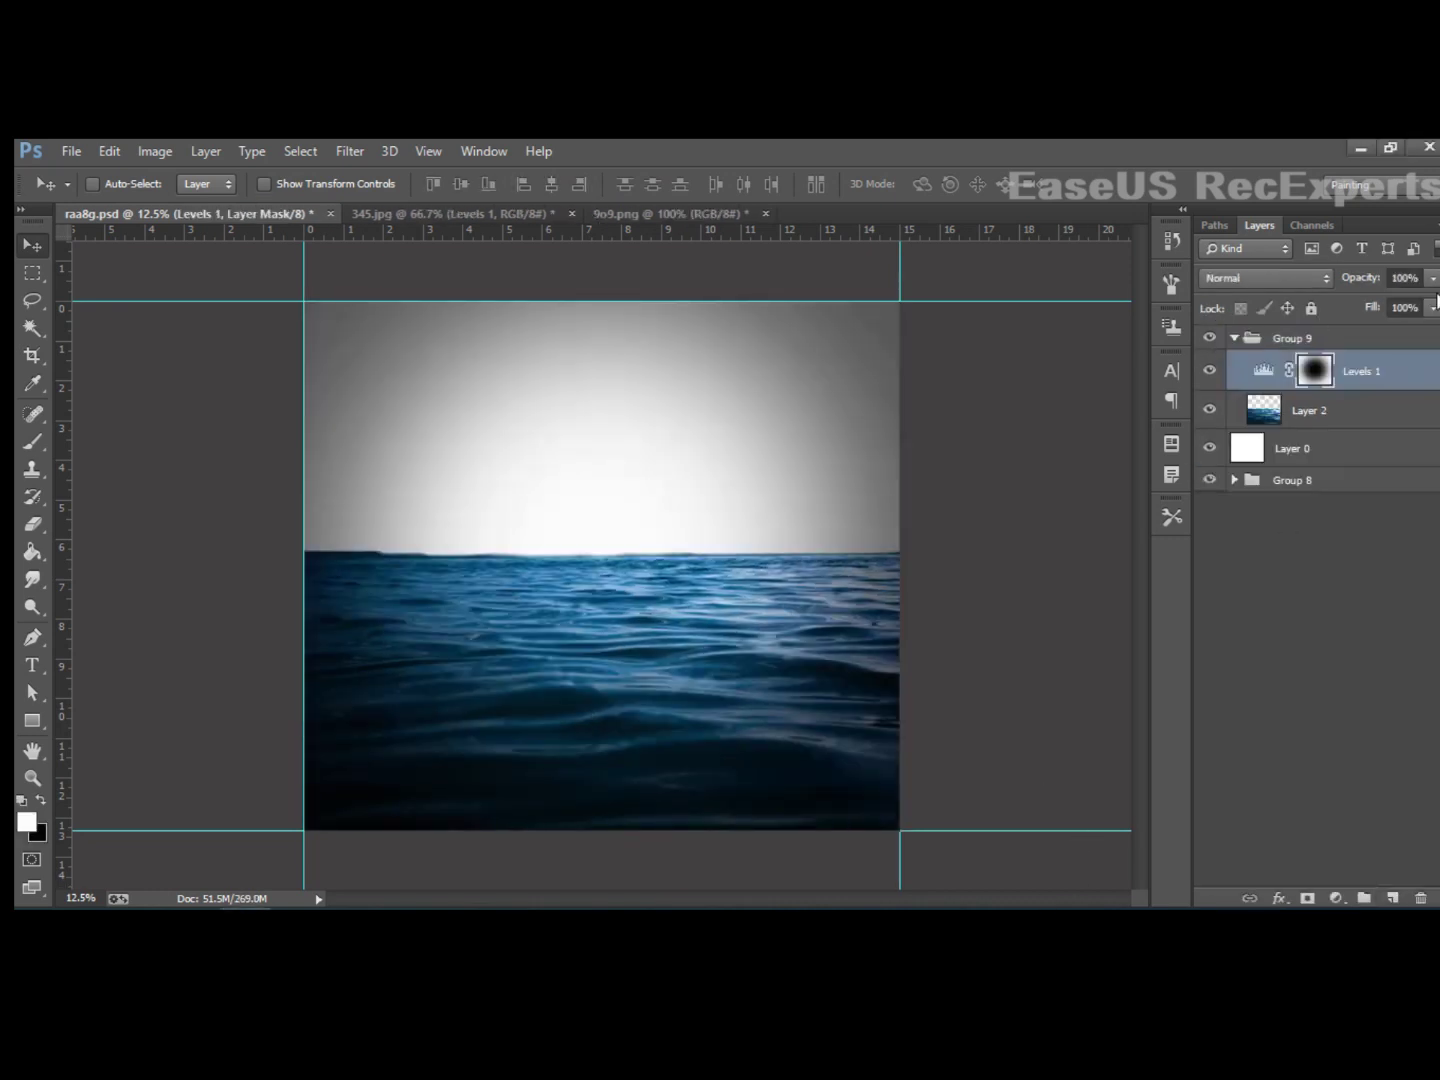
pyautogui.click(1209, 337)
pyautogui.click(1209, 337)
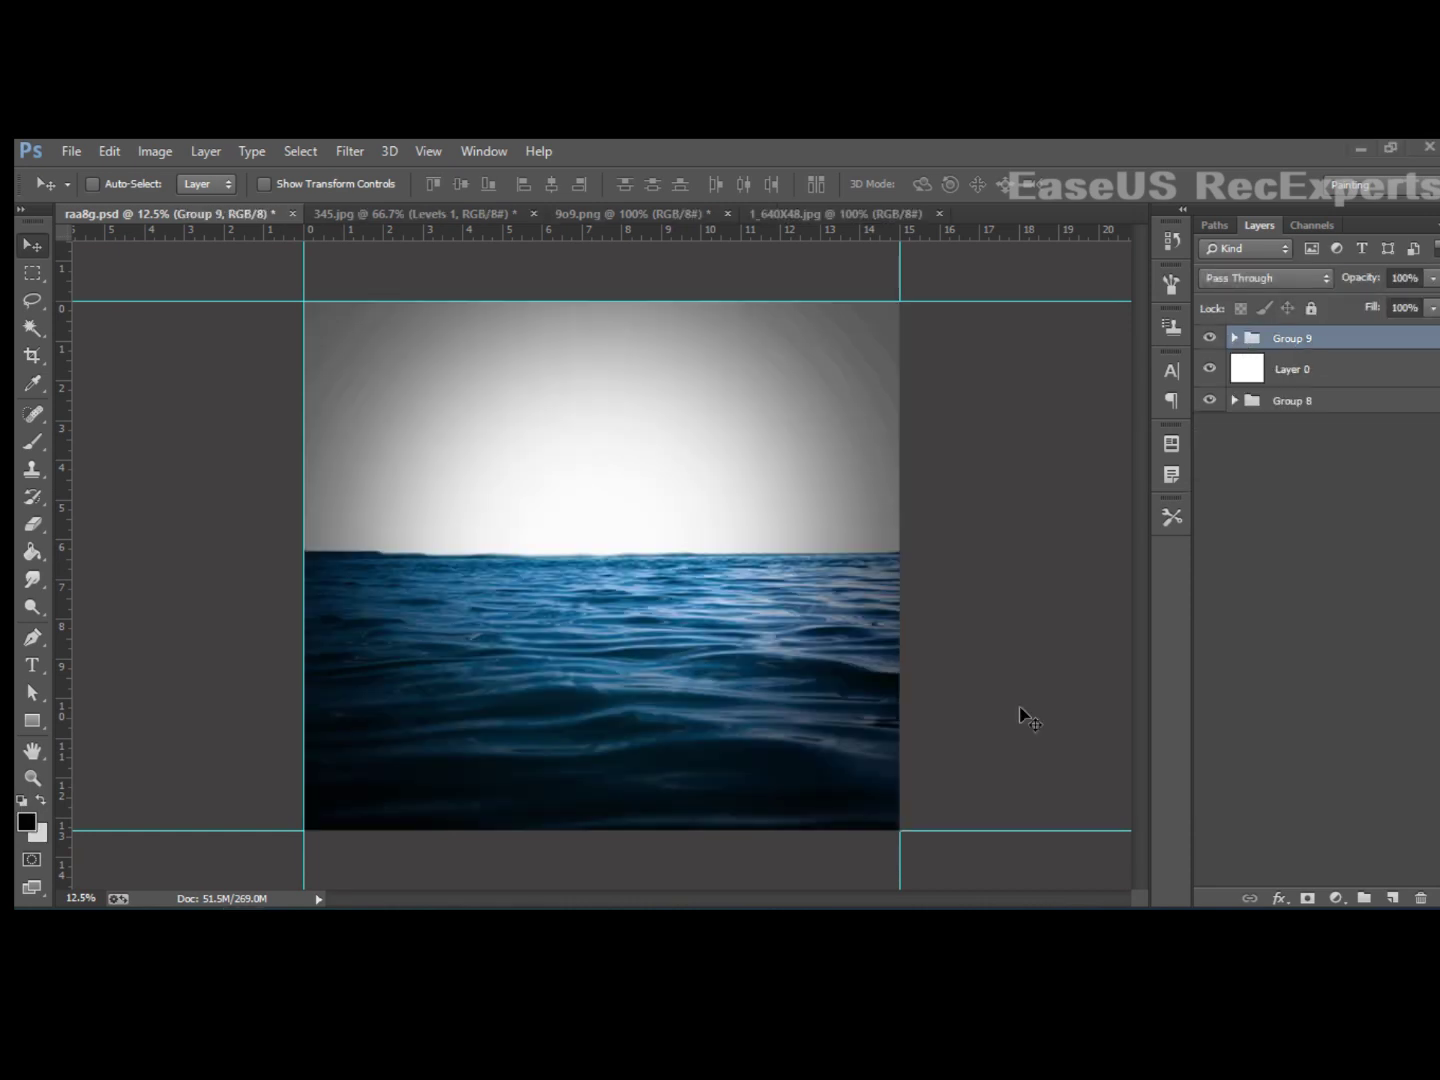
# Step: Bring up the Titanic photo and marquee-select the sky above the ship
pyautogui.click(798, 213)
pyautogui.click(32, 274)
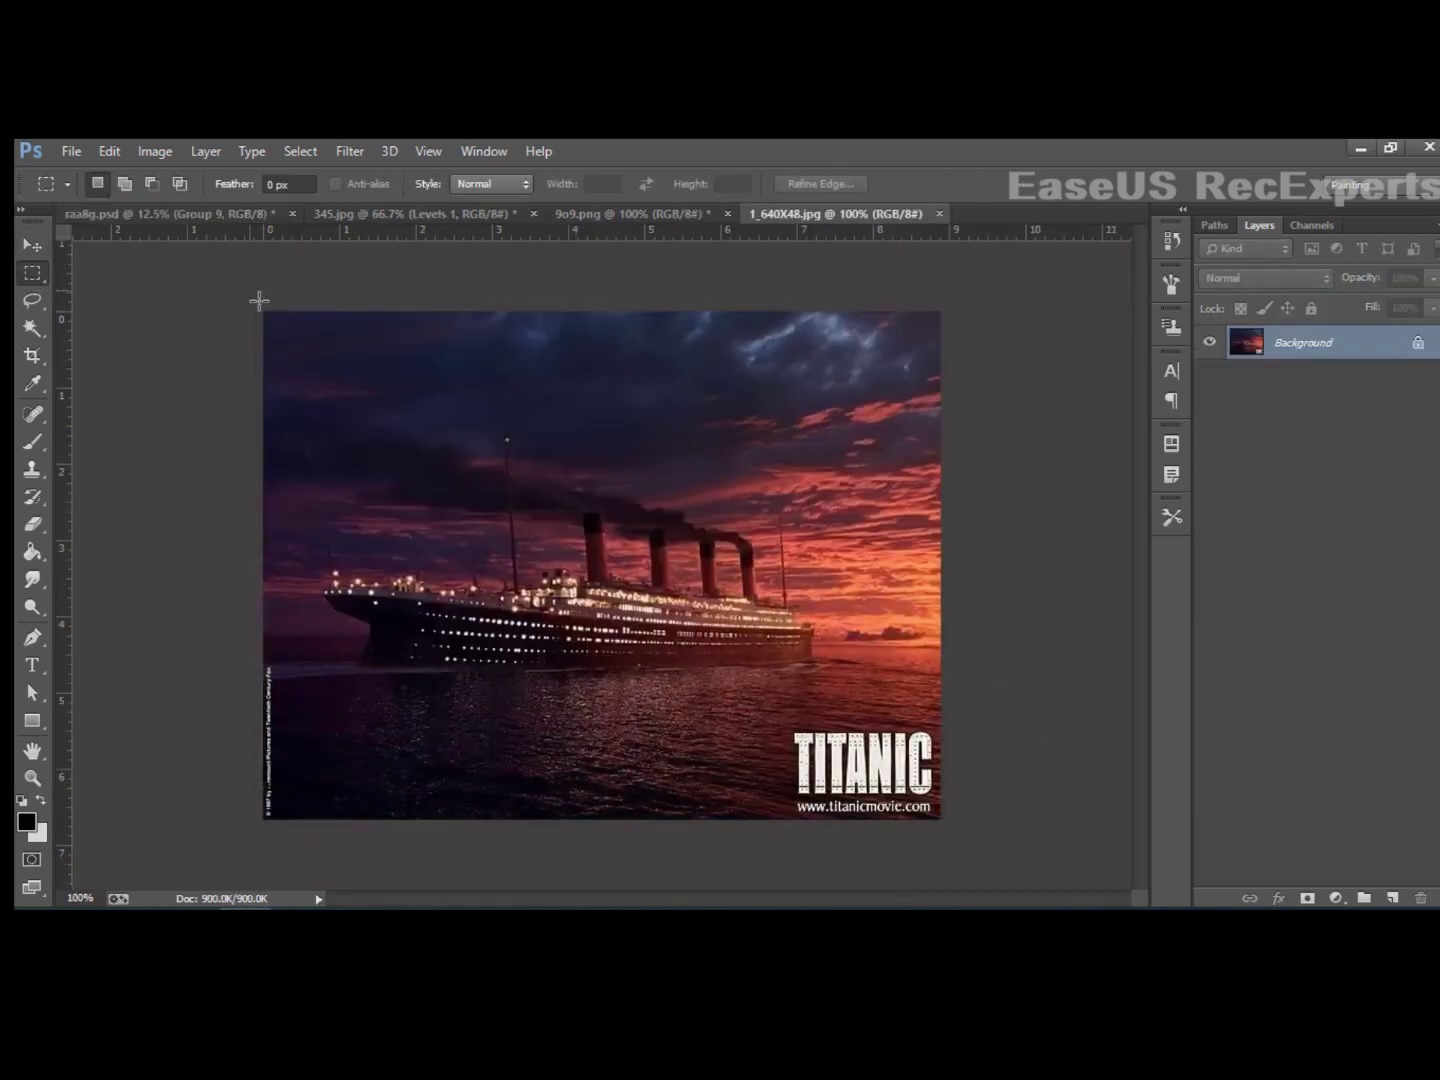
pyautogui.moveTo(257, 299)
pyautogui.mouseDown()
pyautogui.moveTo(961, 590)
pyautogui.moveTo(966, 571)
pyautogui.mouseUp()
# Step: Clone sky over the funnel smoke, then move the selected sky into raa8g.psd
pyautogui.click(32, 469)
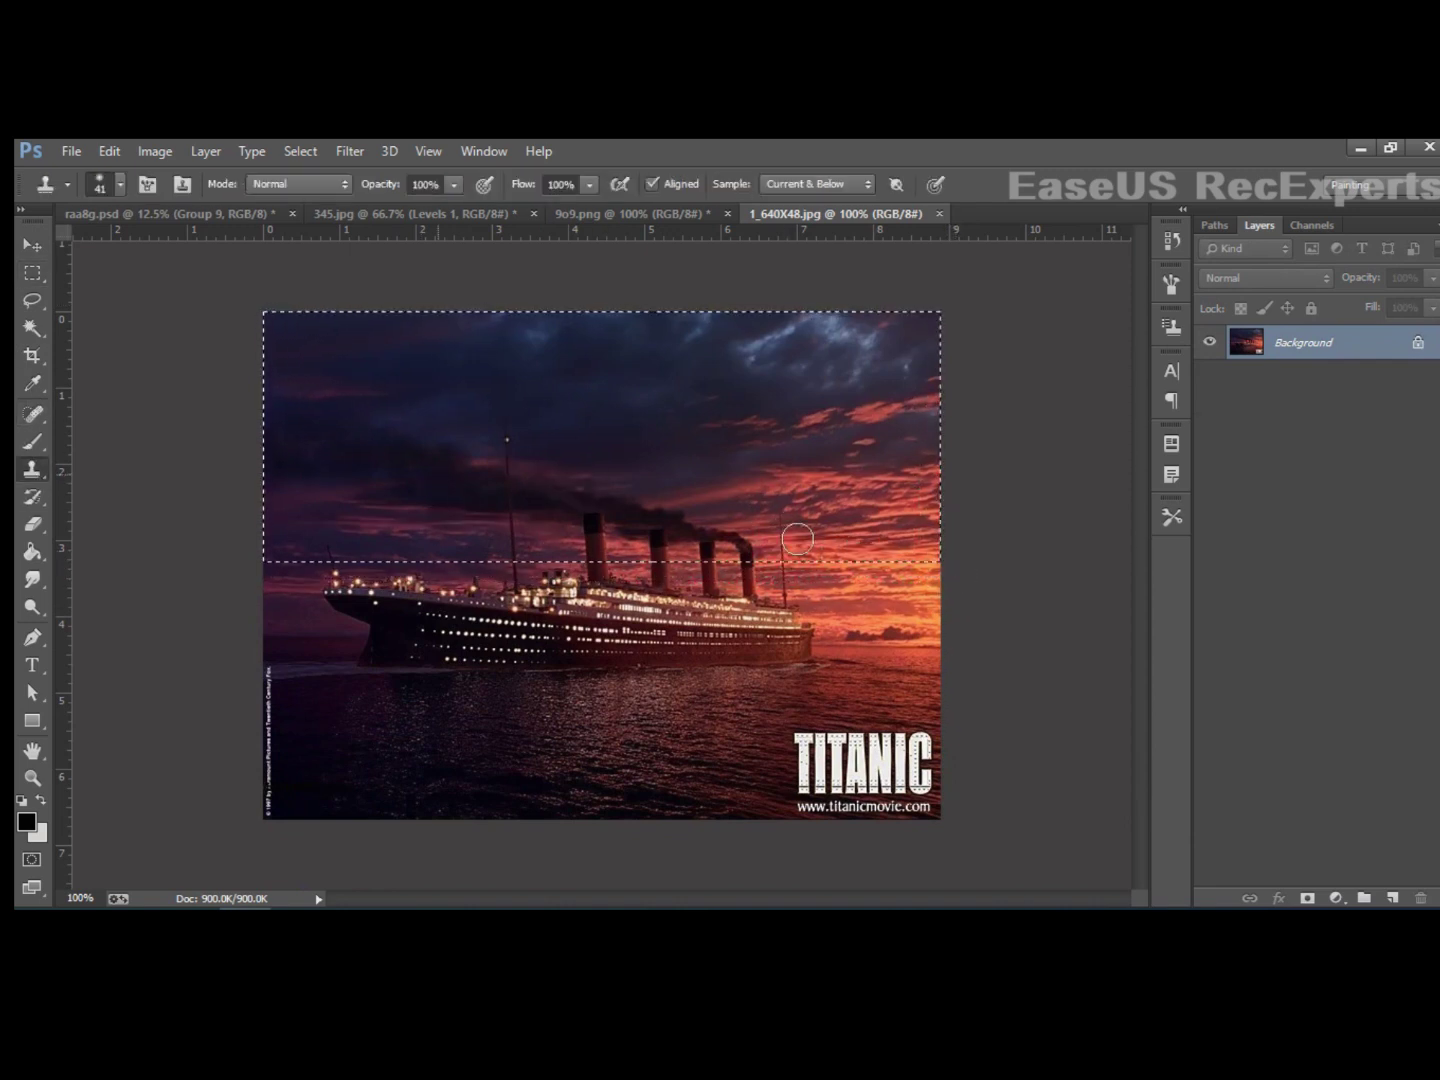
pyautogui.moveTo(799, 539)
pyautogui.mouseDown()
pyautogui.moveTo(704, 563)
pyautogui.moveTo(613, 541)
pyautogui.mouseUp()
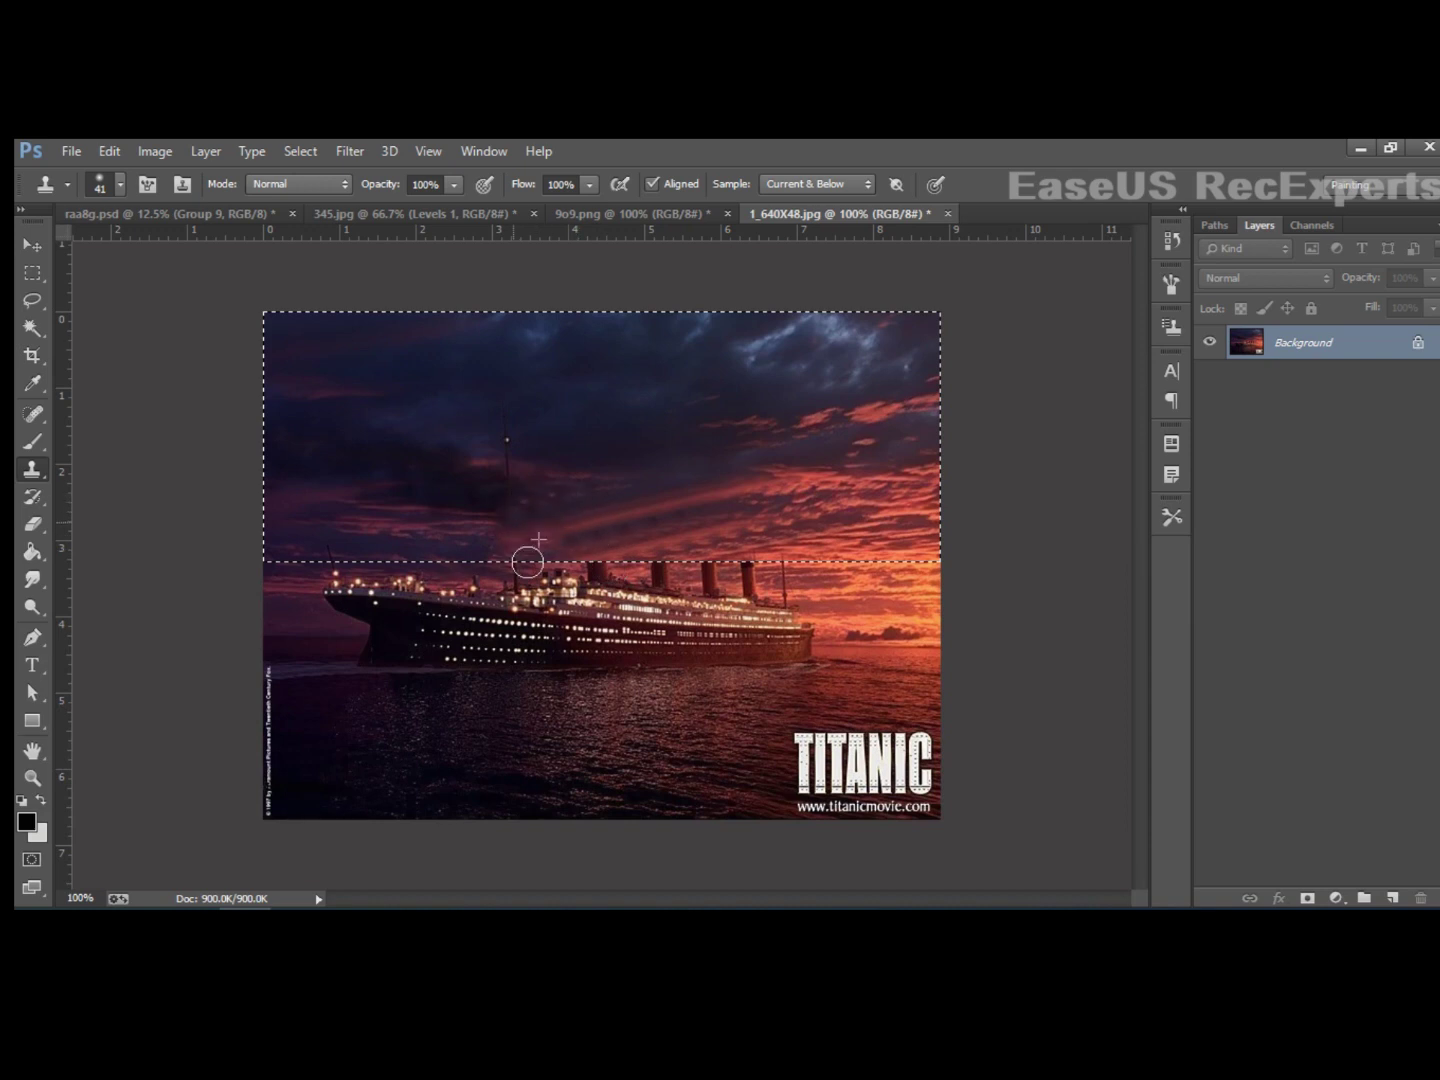
pyautogui.moveTo(520, 450)
pyautogui.mouseDown()
pyautogui.moveTo(453, 518)
pyautogui.moveTo(354, 450)
pyautogui.moveTo(509, 514)
pyautogui.mouseUp()
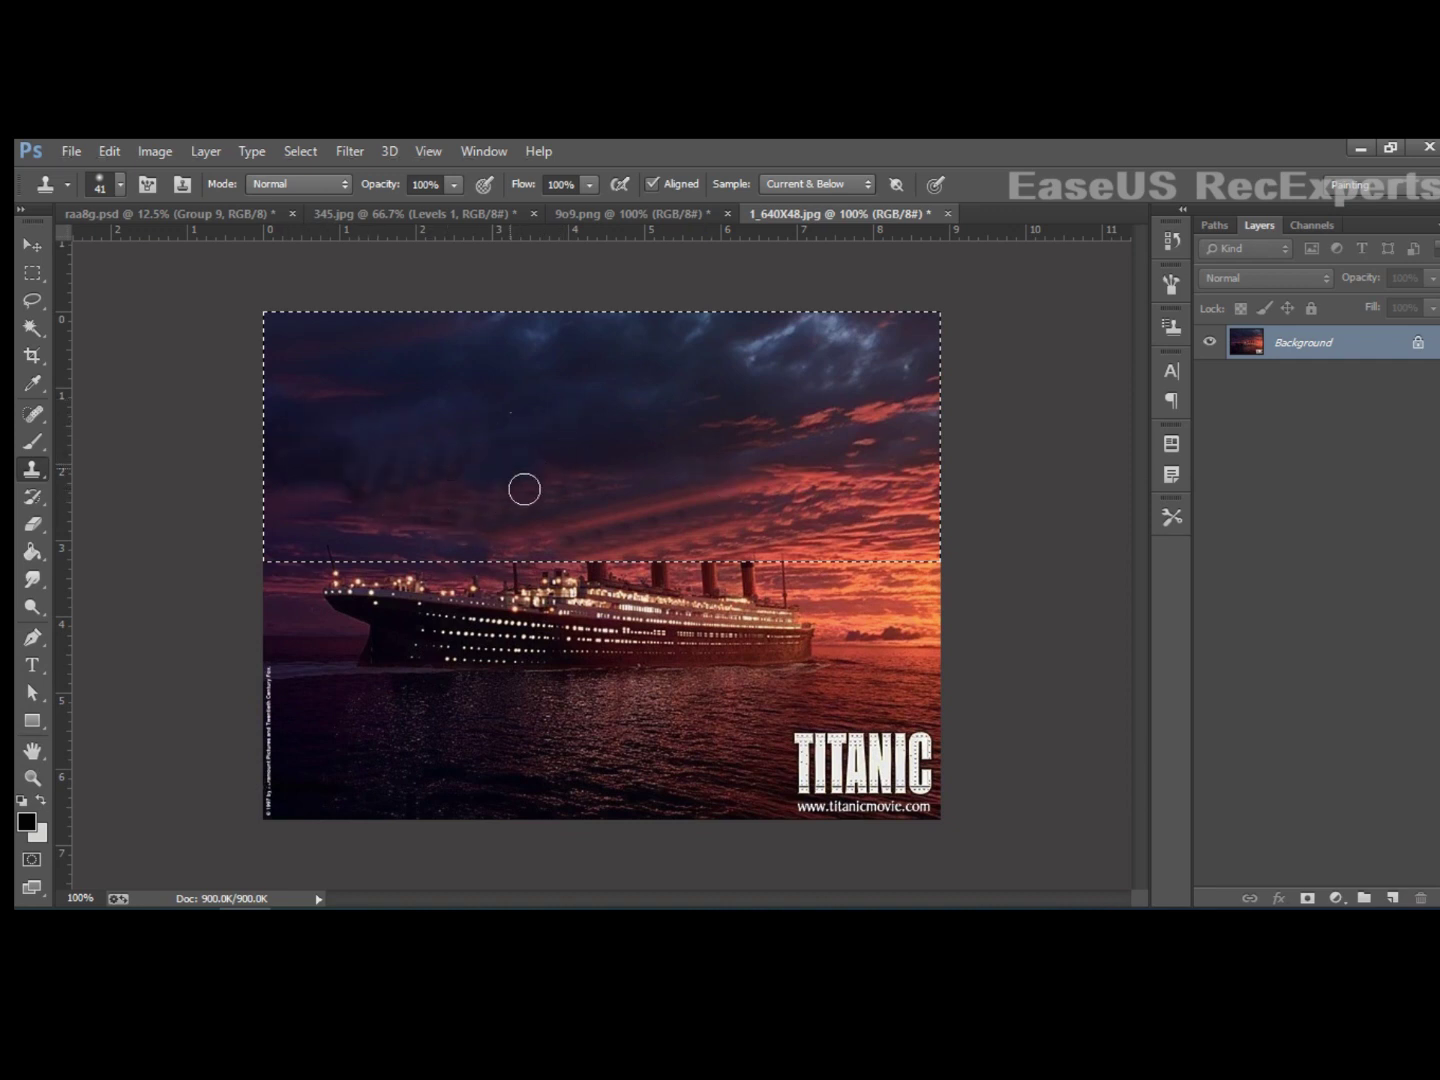
pyautogui.moveTo(524, 490); pyautogui.dragTo(406, 496)
pyautogui.click(20, 246)
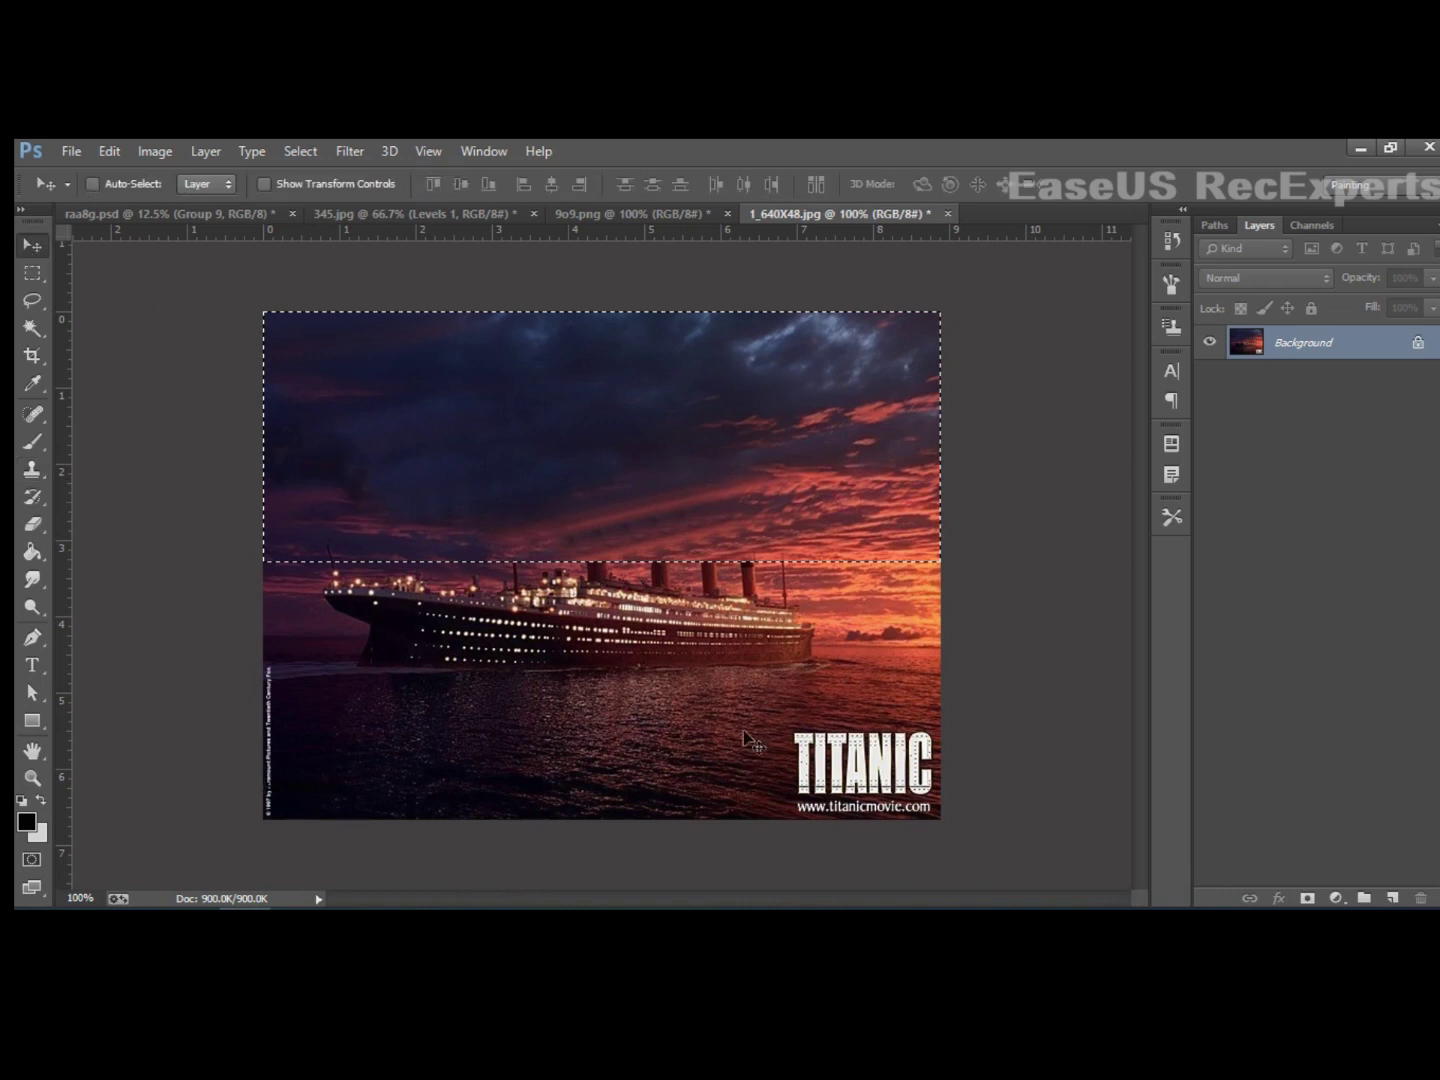
pyautogui.moveTo(594, 459)
pyautogui.mouseDown()
pyautogui.moveTo(521, 462)
pyautogui.moveTo(530, 476)
pyautogui.moveTo(345, 549)
pyautogui.moveTo(892, 337)
pyautogui.mouseUp()
# Step: Stretch the sunset sky to the full canvas width and down to the horizon, beneath Group 9
pyautogui.hotkey('ctrl', 't')
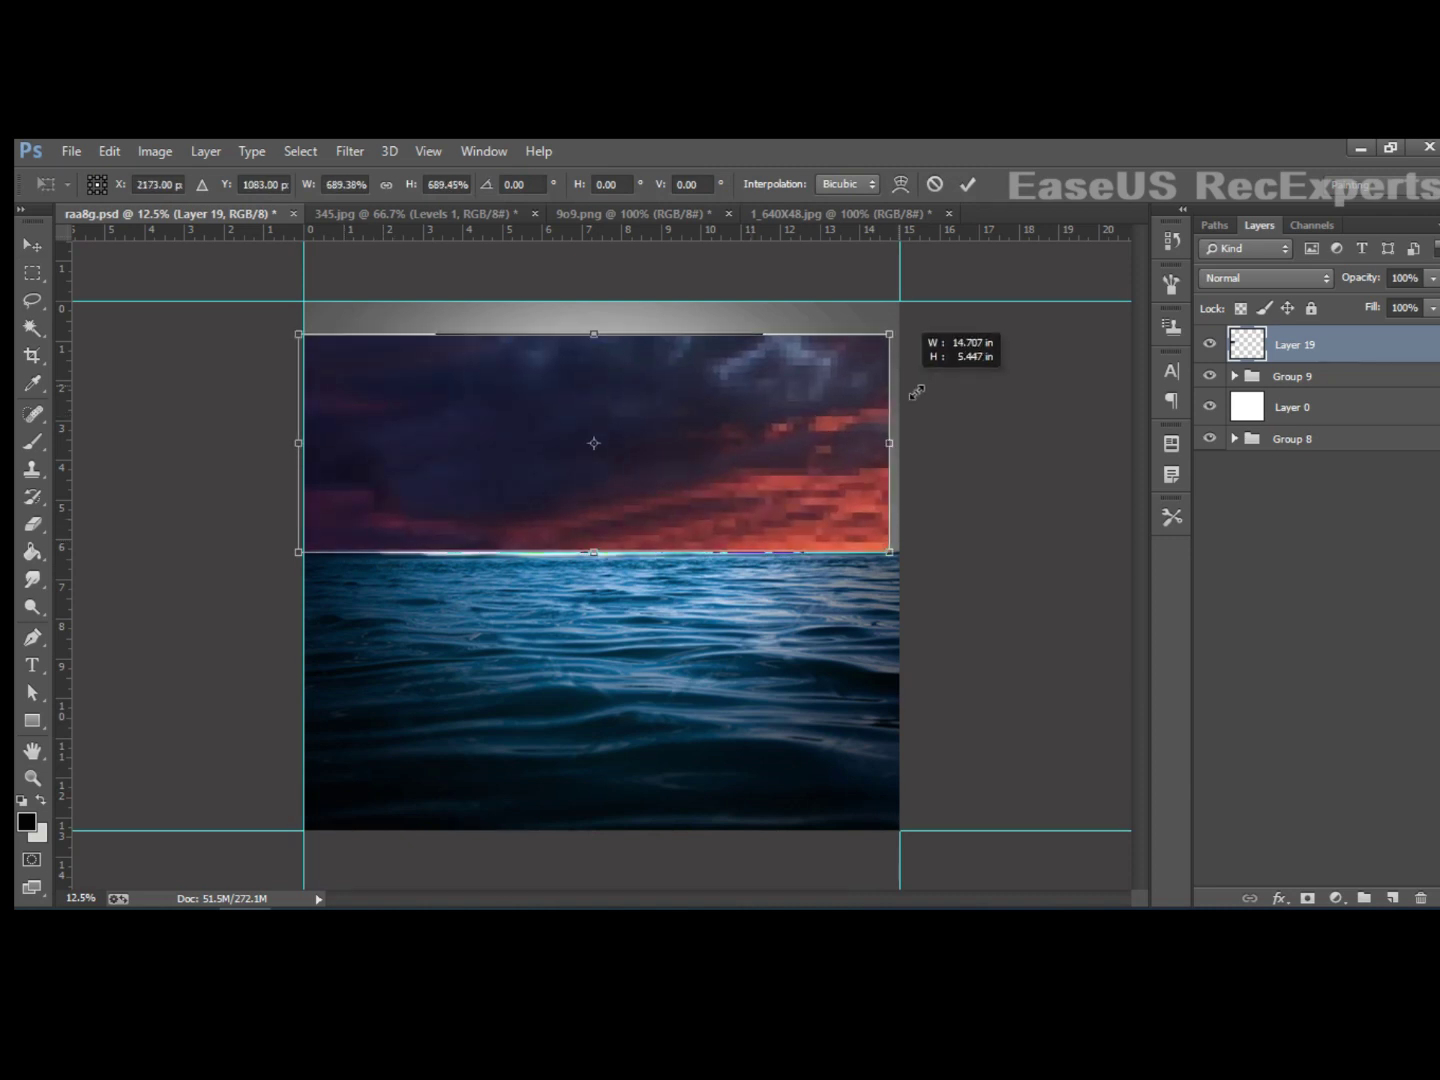
pyautogui.moveTo(599, 336); pyautogui.dragTo(599, 300)
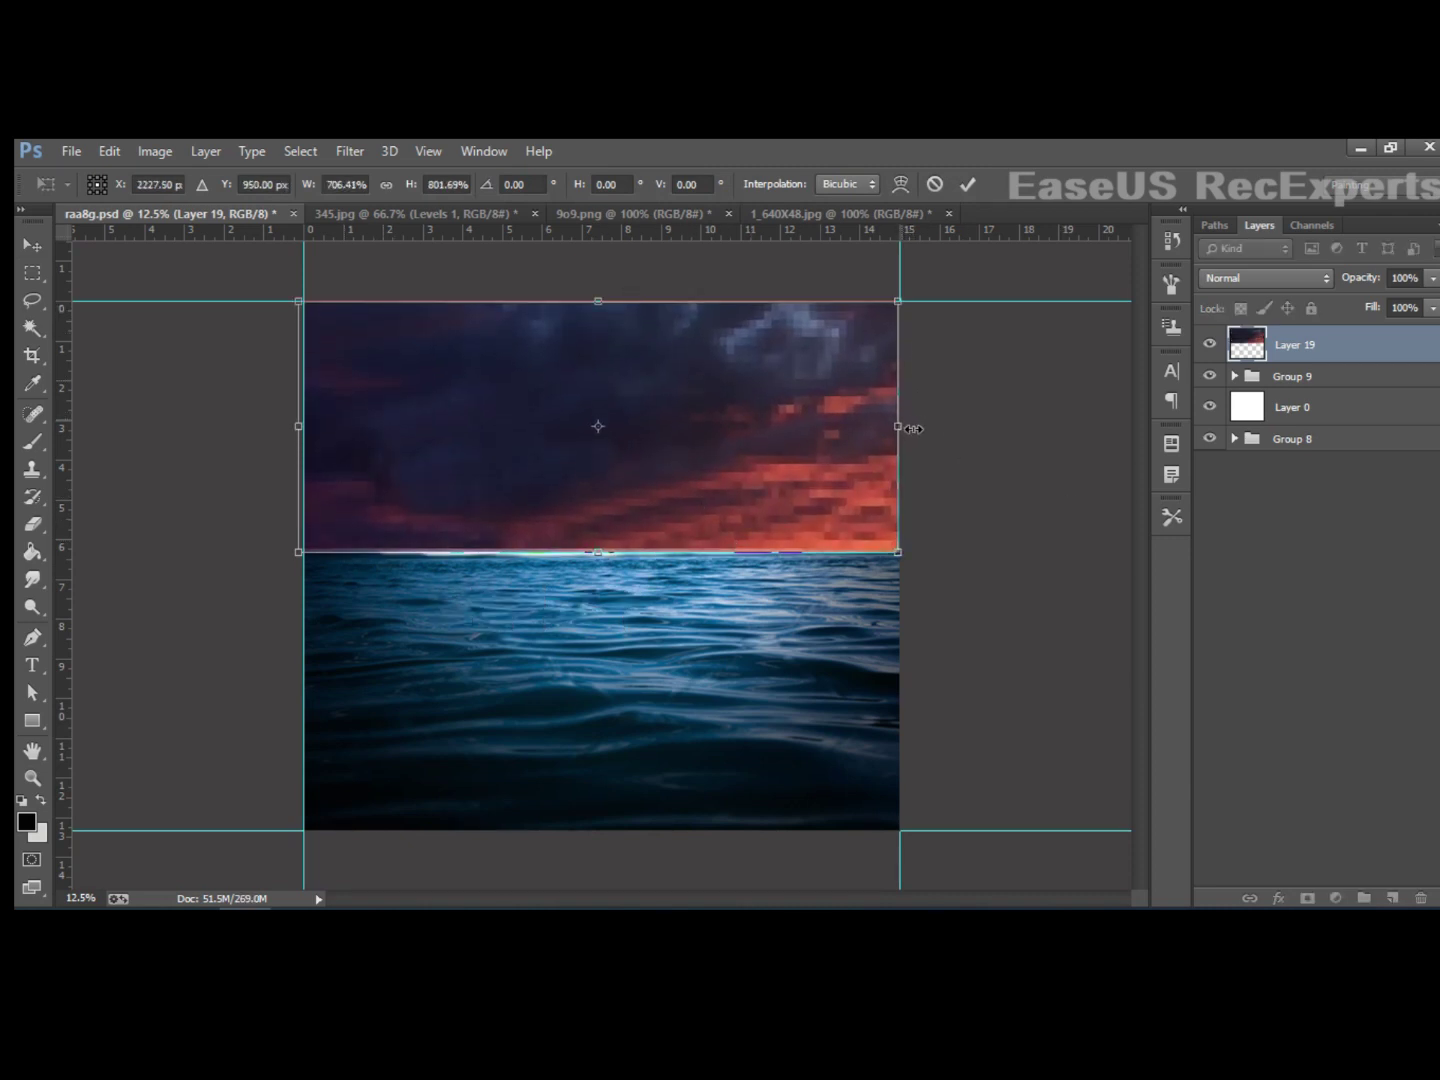
pyautogui.moveTo(899, 426); pyautogui.dragTo(911, 432)
pyautogui.moveTo(604, 553); pyautogui.dragTo(607, 588)
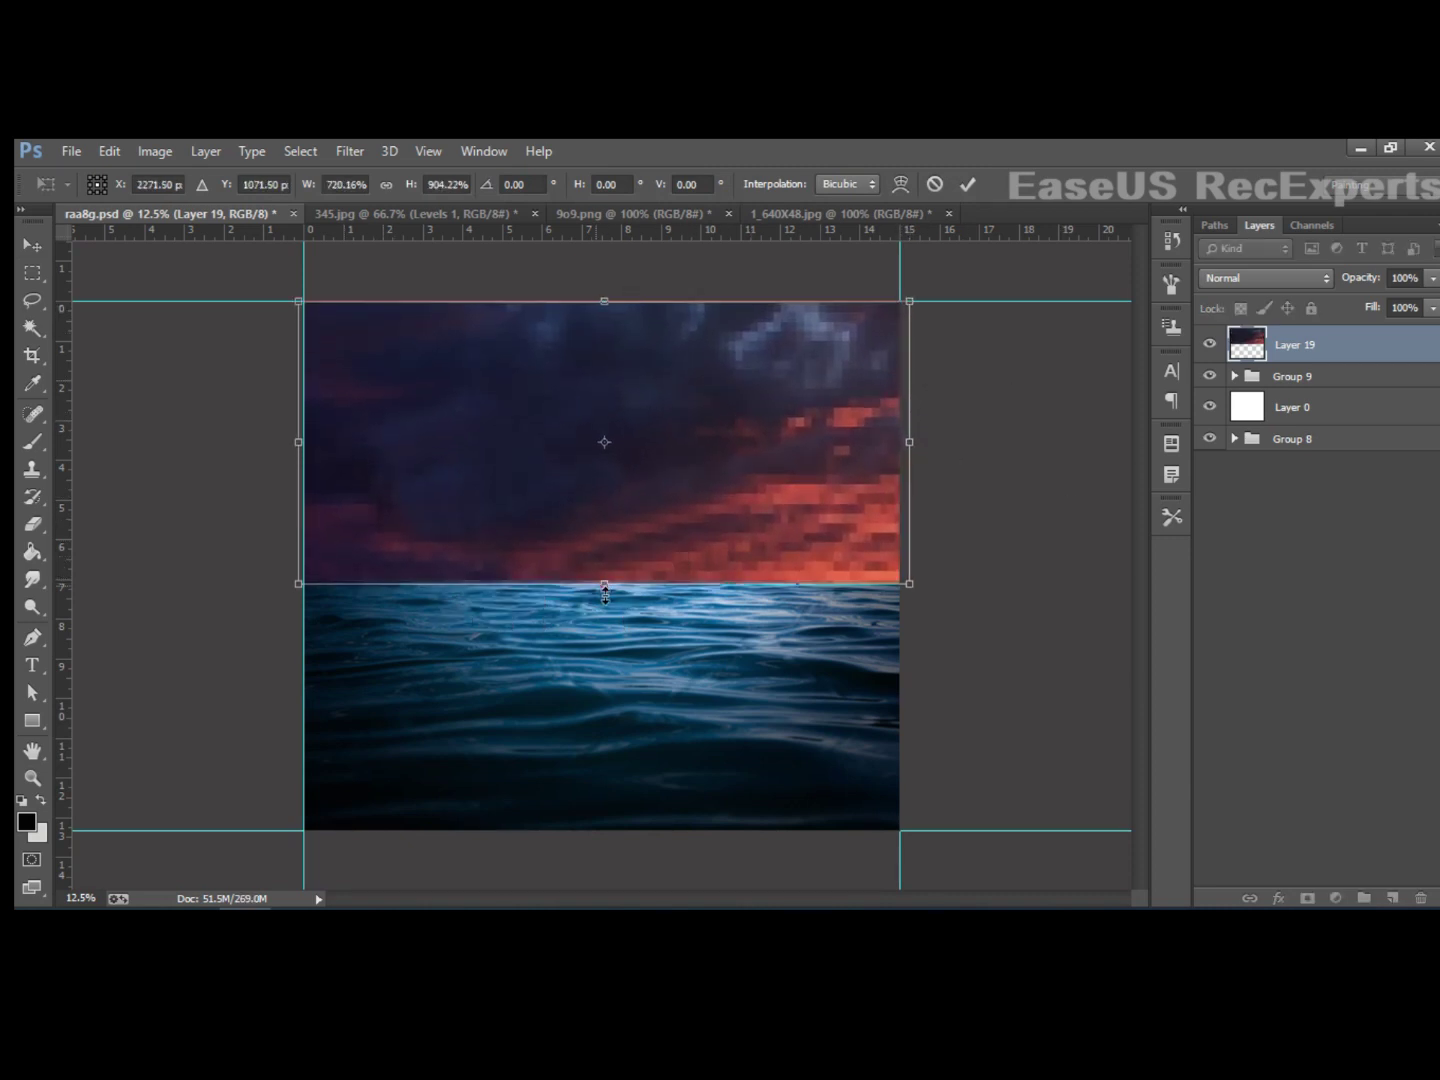
pyautogui.press('Return')
pyautogui.moveTo(1315, 356); pyautogui.dragTo(1319, 401)
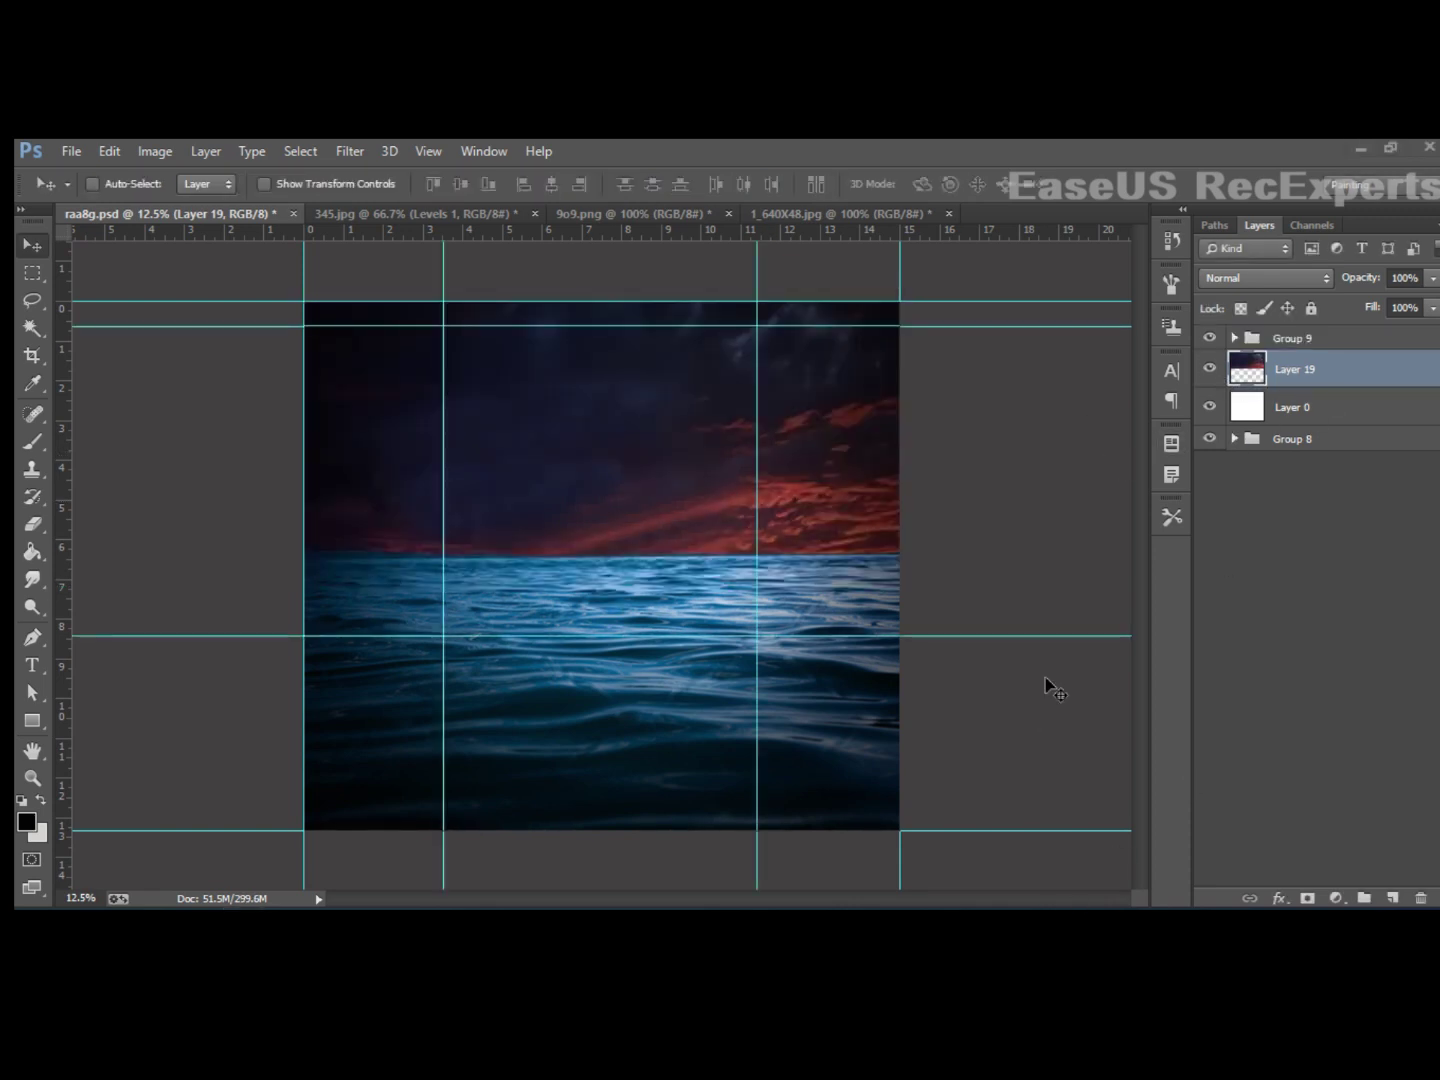
# Step: Set the foreground to white and draw a circle above the horizon with the Ellipse tool
pyautogui.click(29, 822)
pyautogui.moveTo(919, 528); pyautogui.dragTo(874, 414)
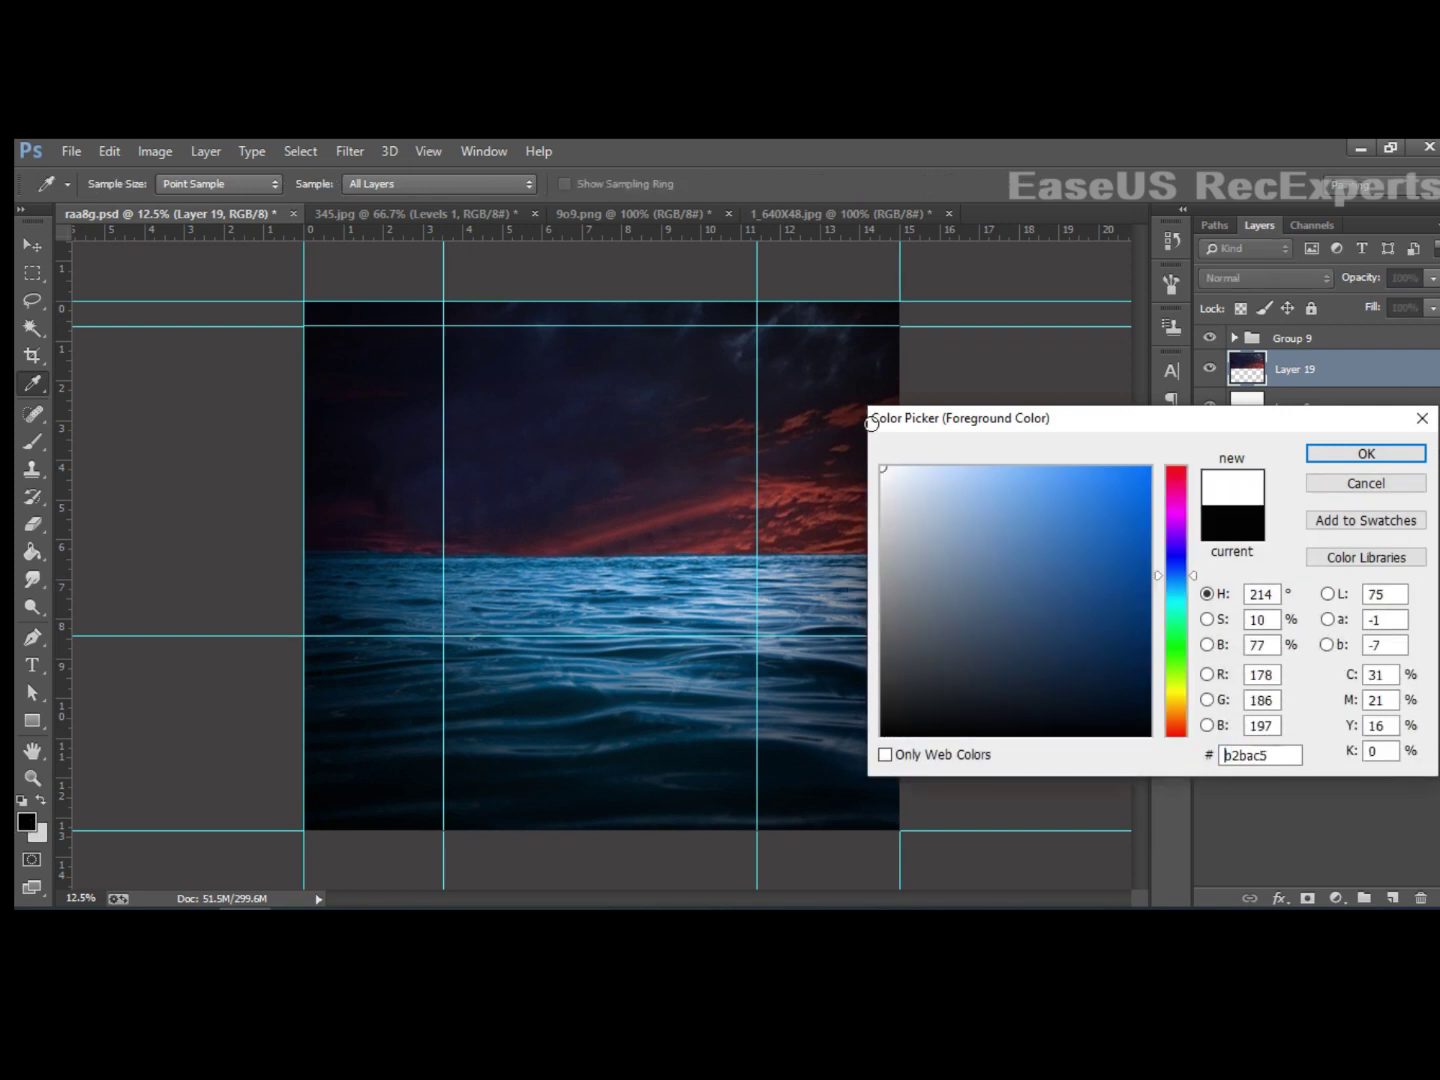
pyautogui.click(1388, 458)
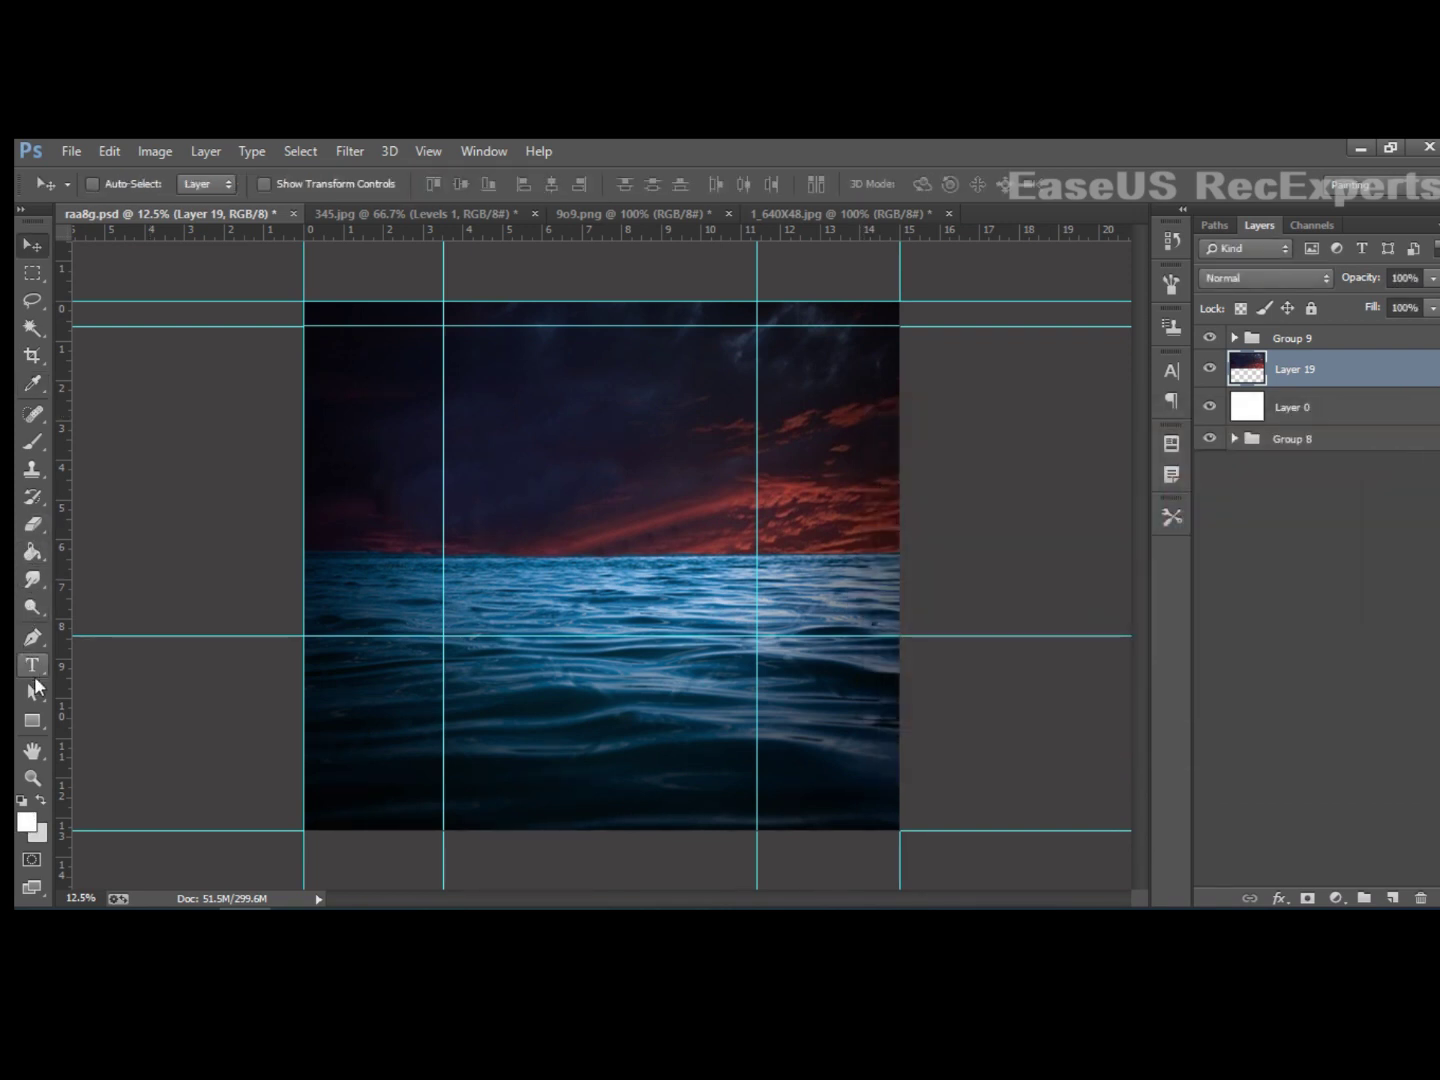
pyautogui.rightClick(32, 721)
pyautogui.click(111, 752)
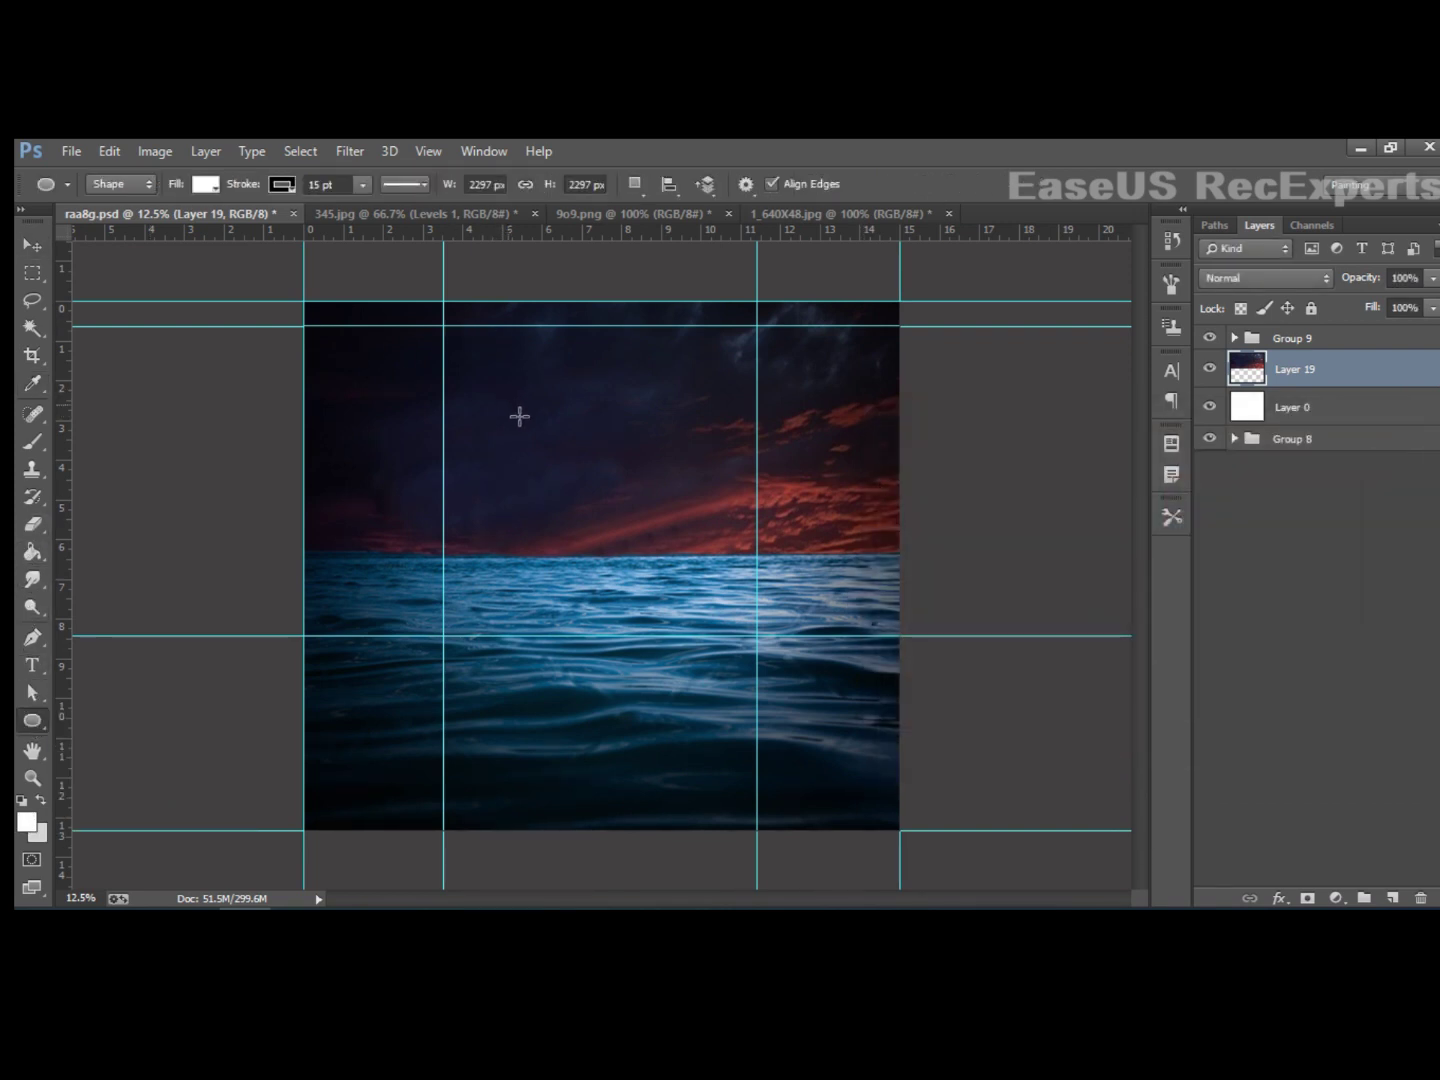
pyautogui.moveTo(589, 435); pyautogui.dragTo(770, 787)
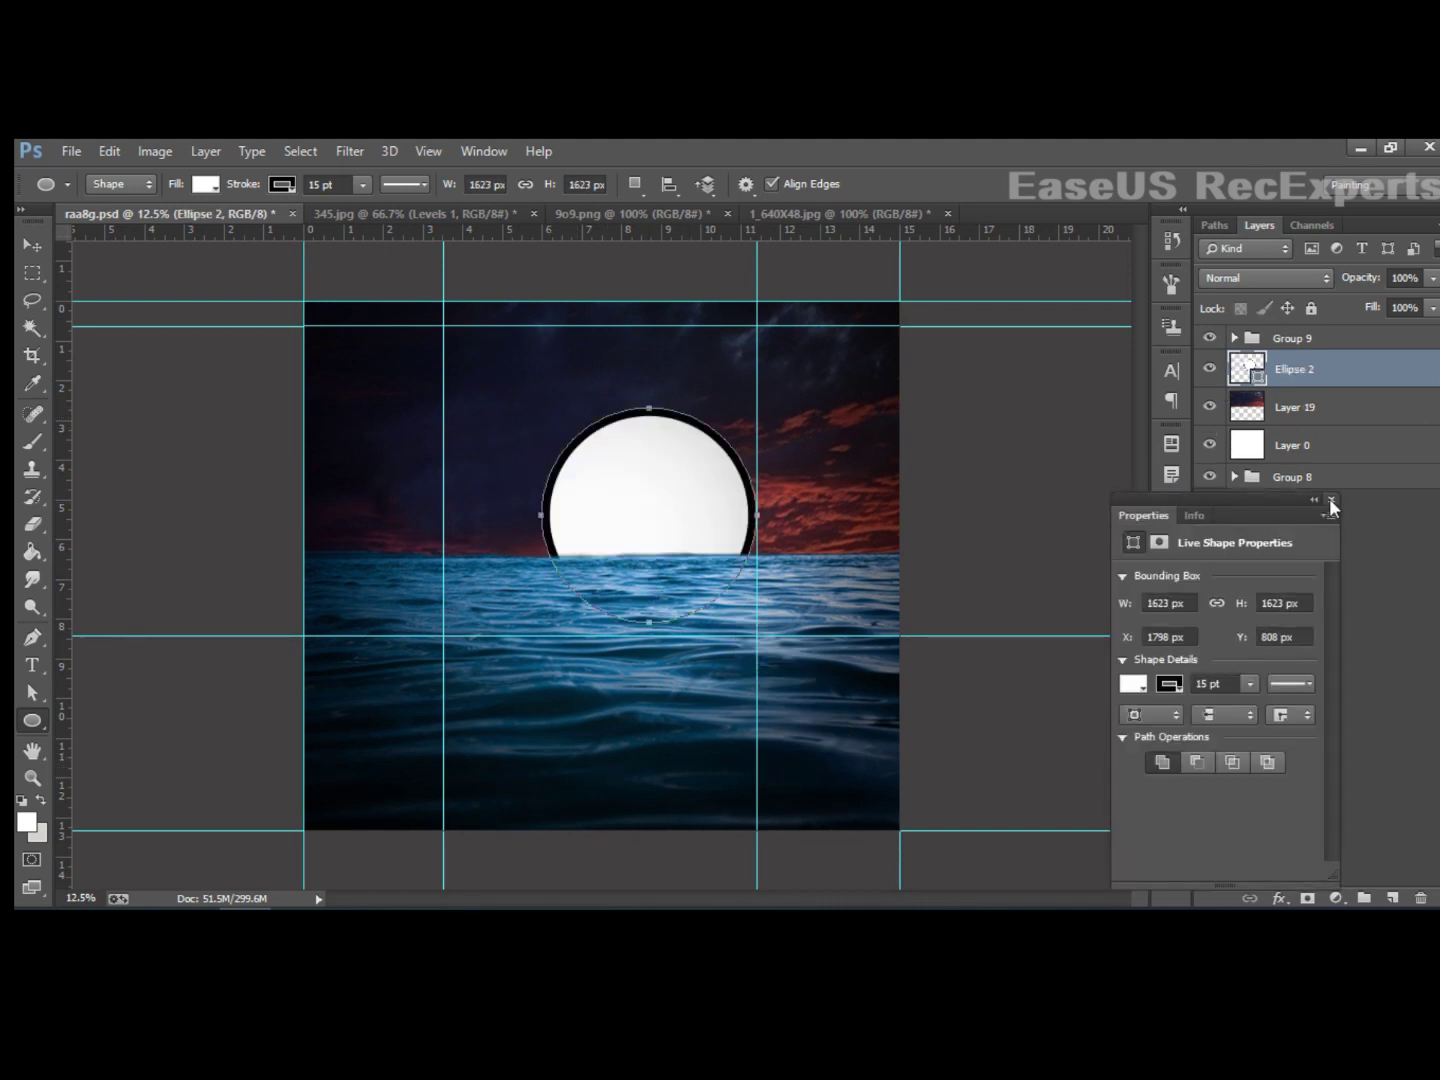
pyautogui.click(1328, 499)
# Step: Move the circle onto the horizon, reorder its layer, and enlarge it into a large moon
pyautogui.click(33, 245)
pyautogui.moveTo(615, 513); pyautogui.dragTo(546, 527)
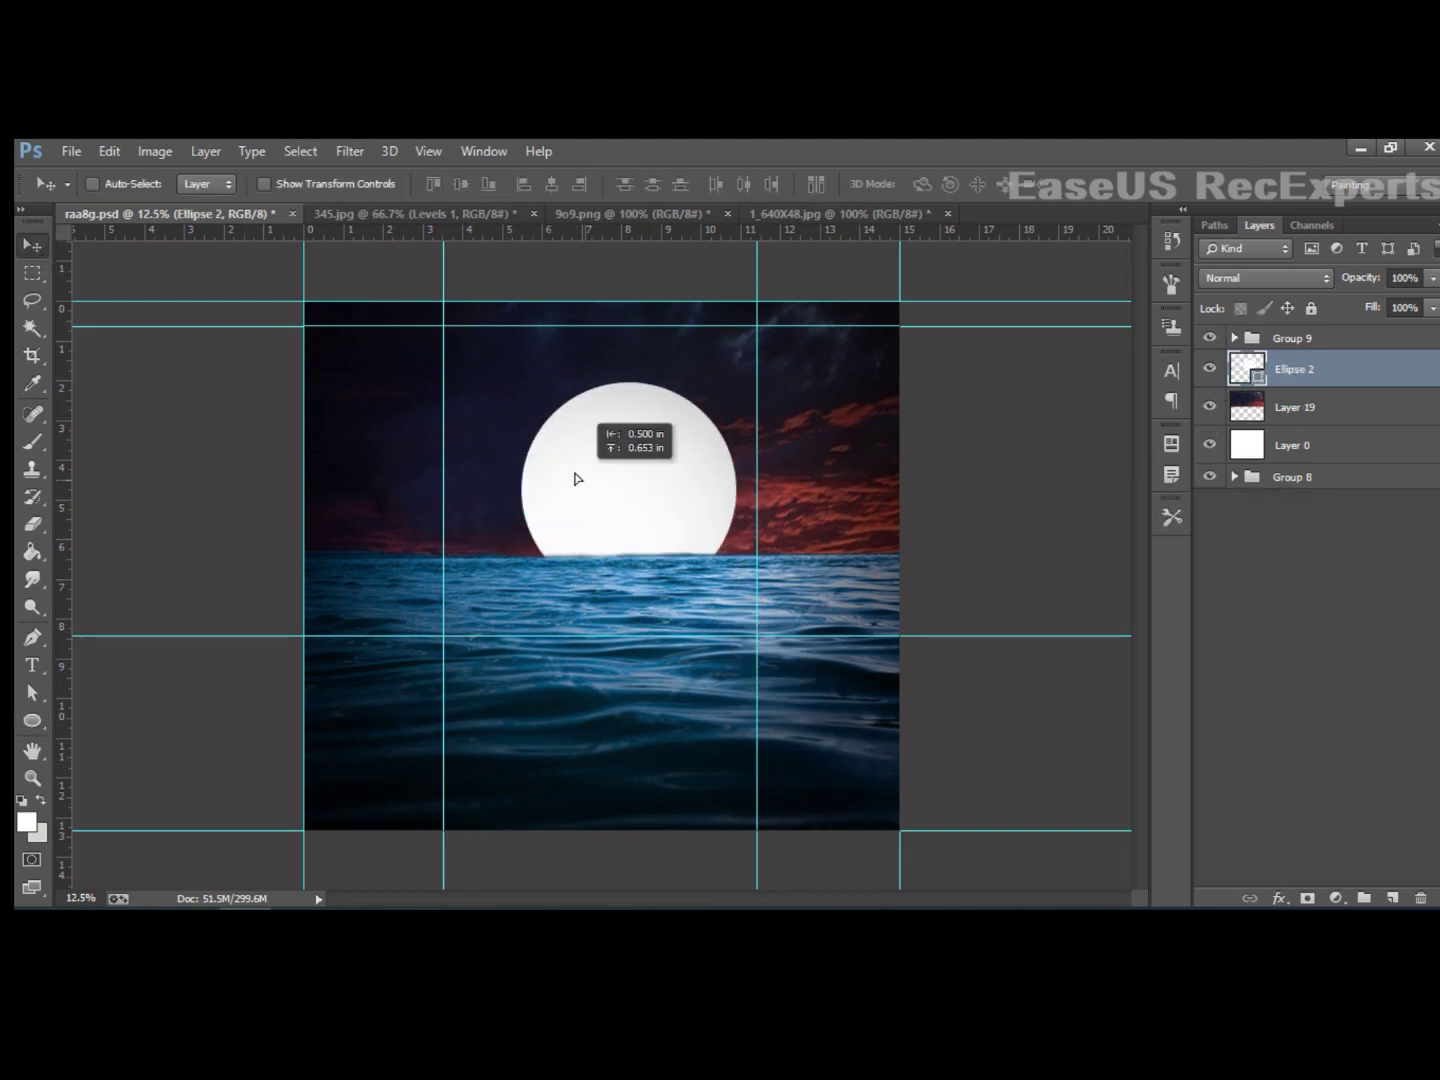
pyautogui.moveTo(1300, 370)
pyautogui.mouseDown()
pyautogui.moveTo(1300, 430)
pyautogui.moveTo(1317, 338)
pyautogui.mouseUp()
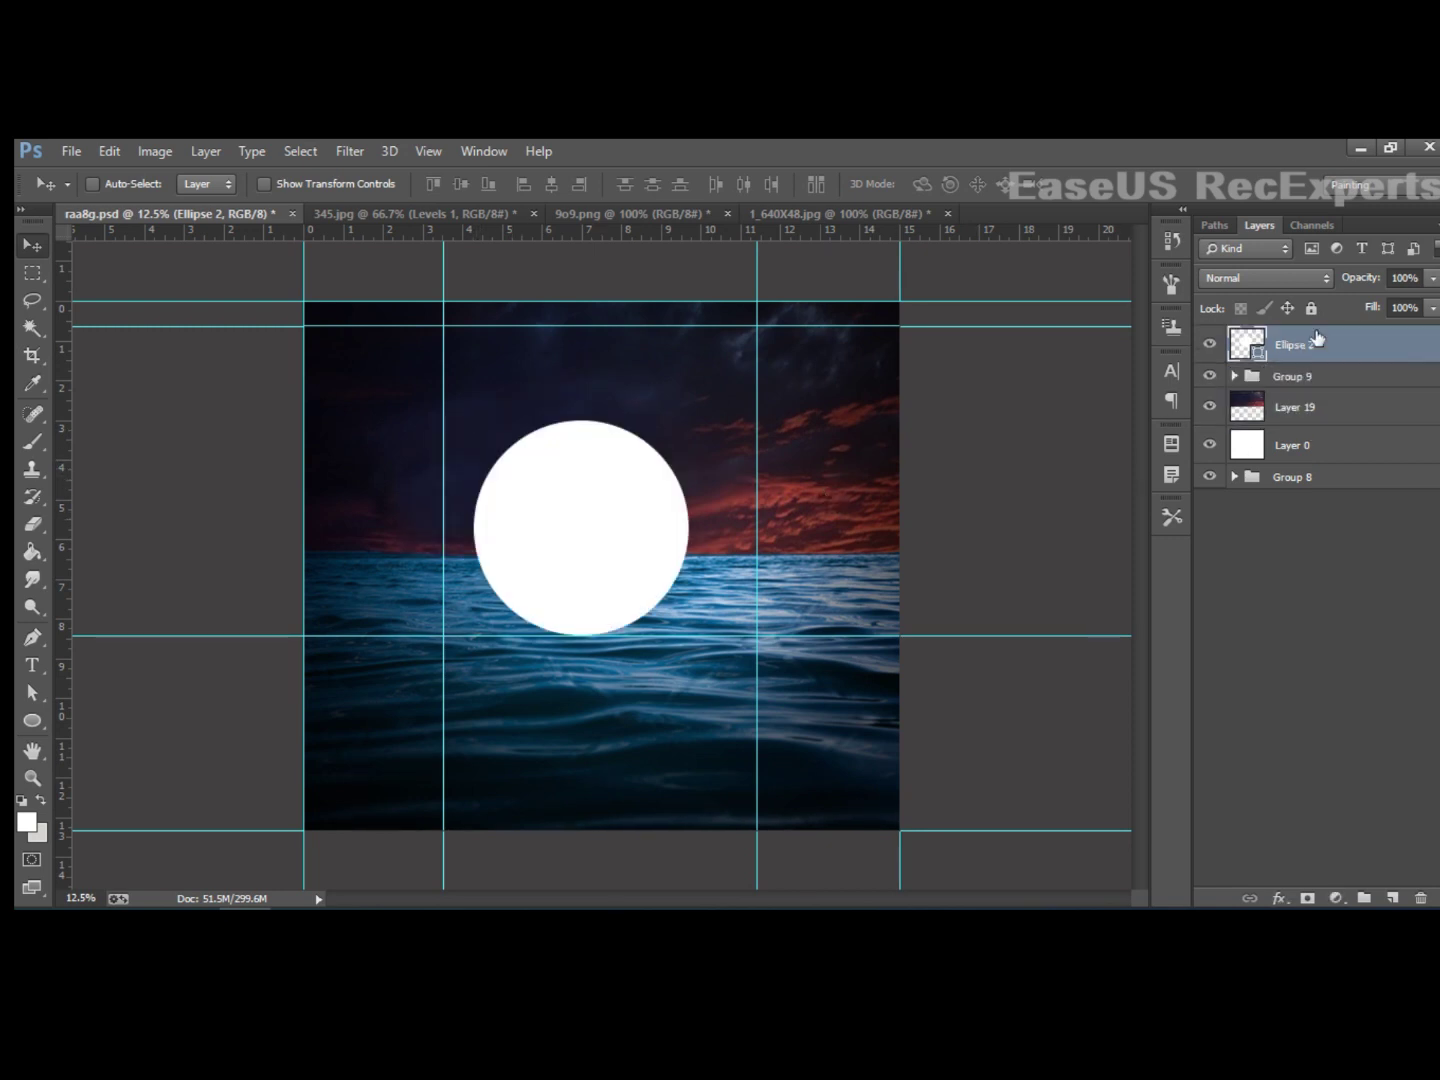
pyautogui.hotkey('ctrl', 't')
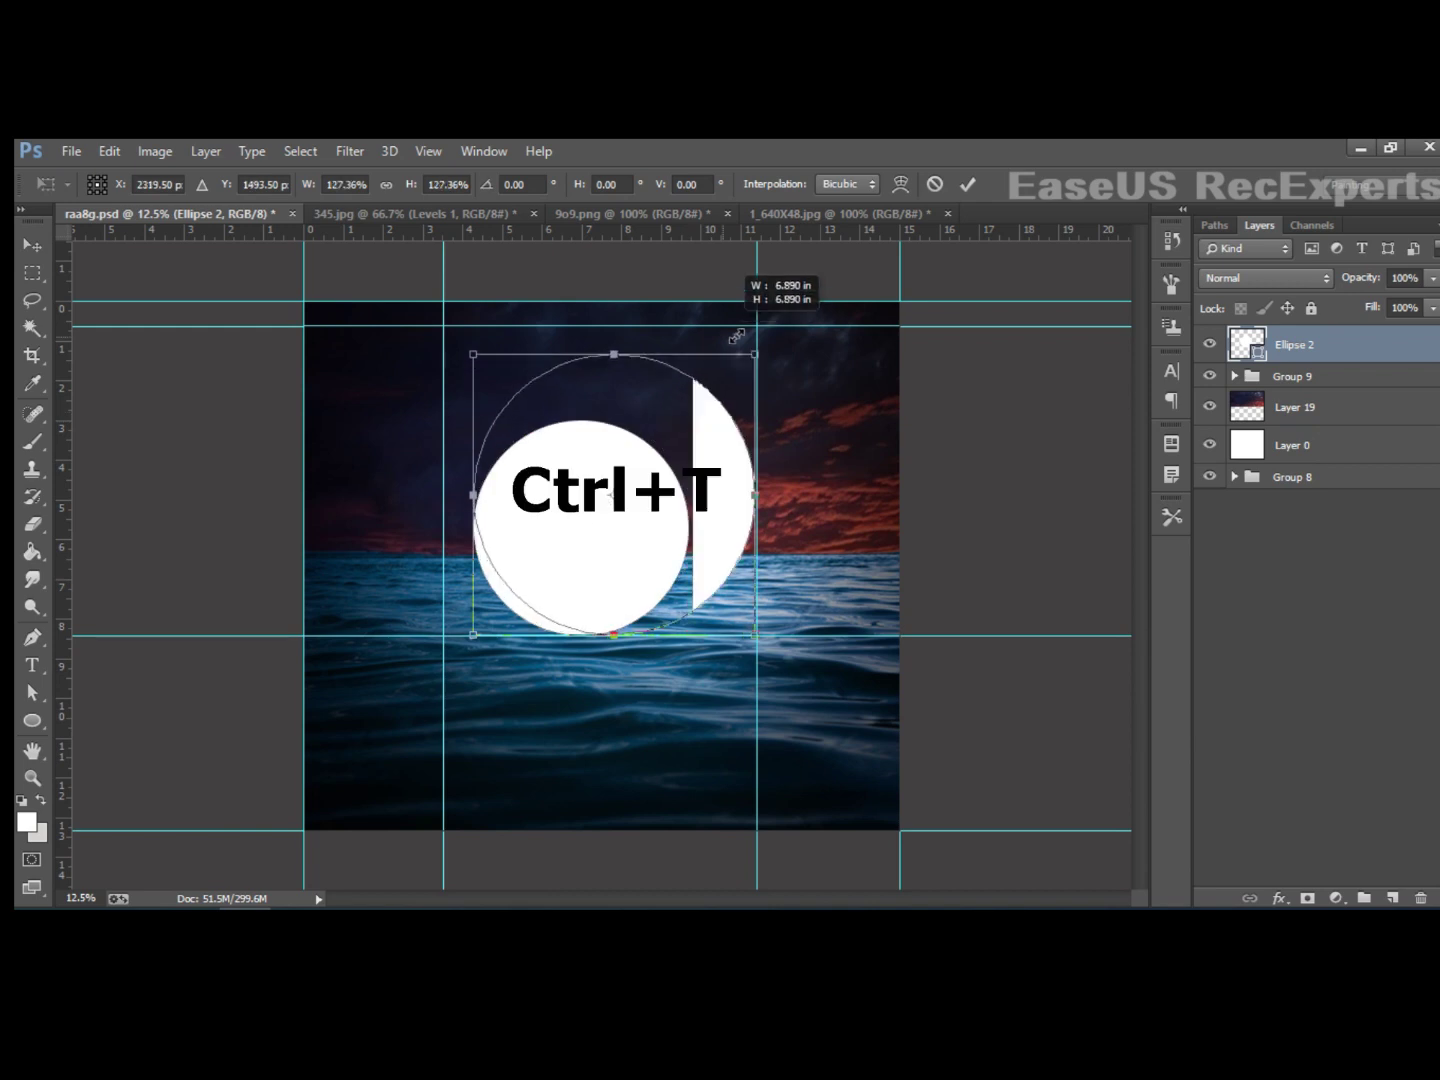
pyautogui.moveTo(700, 430); pyautogui.dragTo(758, 352)
pyautogui.moveTo(571, 498); pyautogui.dragTo(546, 503)
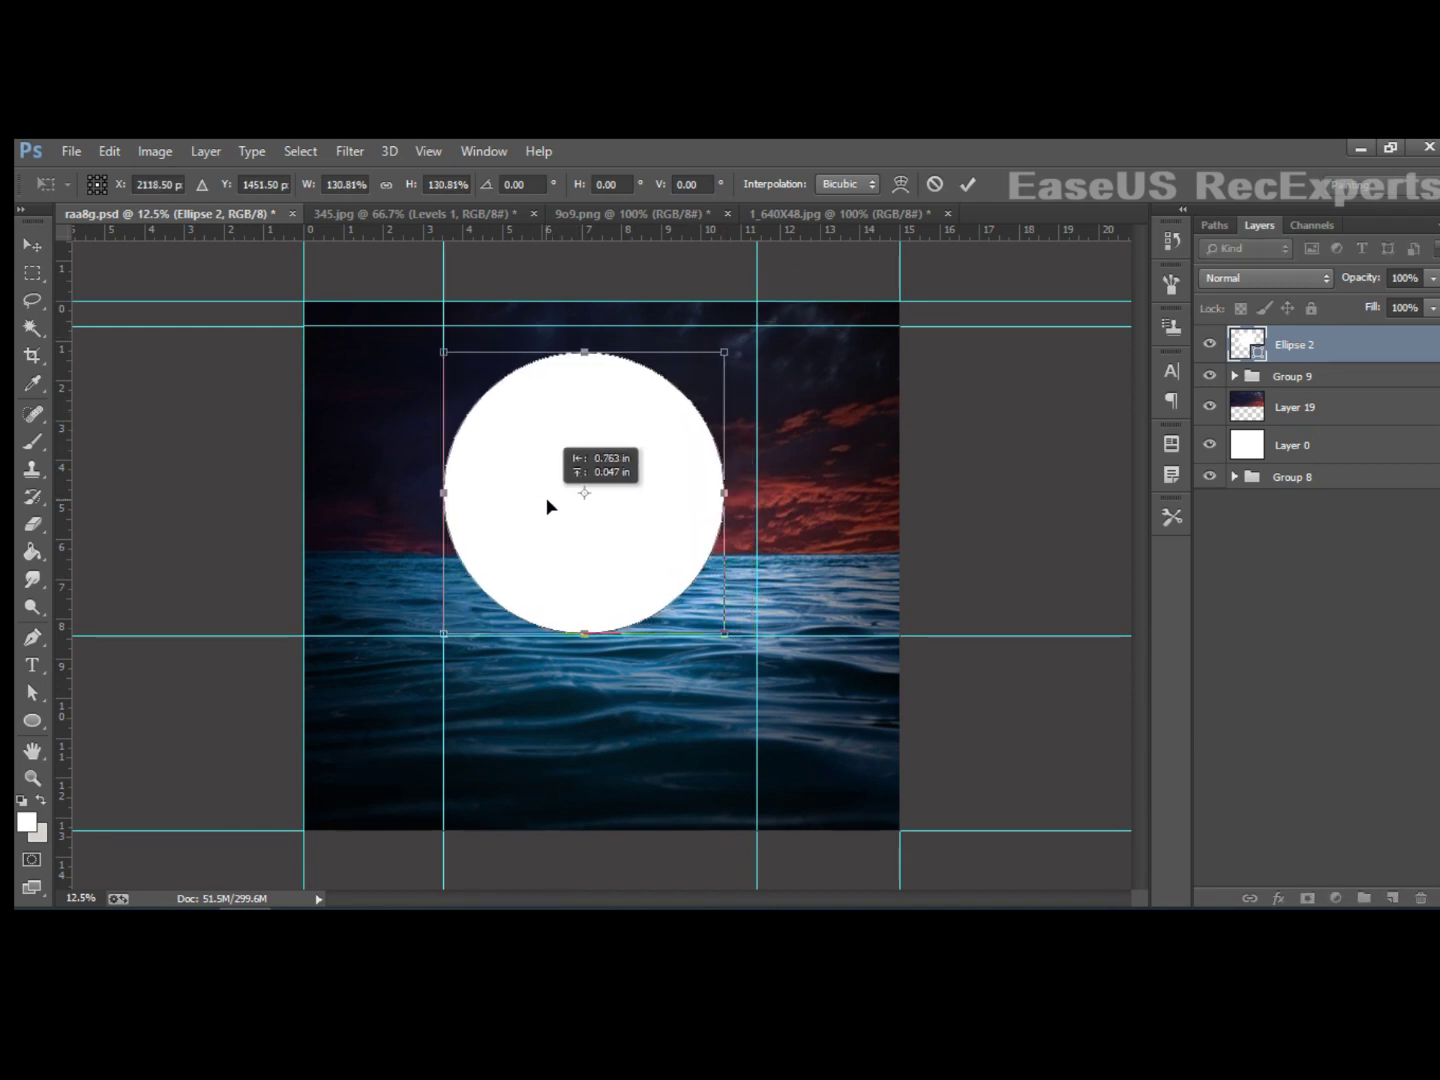
pyautogui.moveTo(722, 348); pyautogui.dragTo(751, 327)
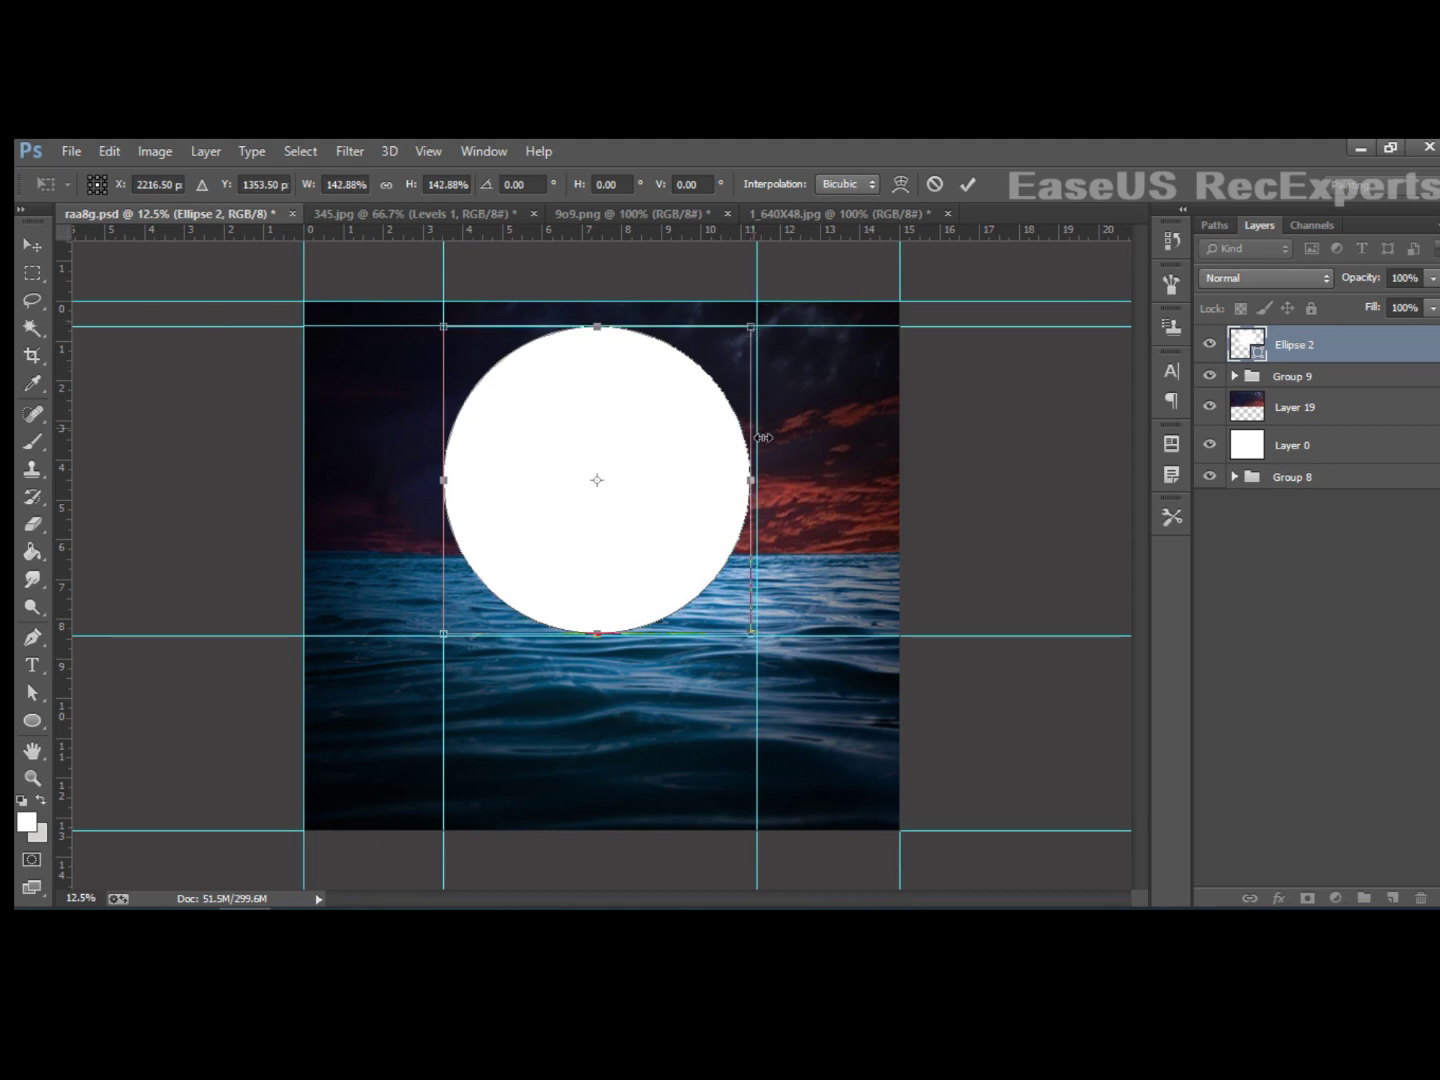
pyautogui.press('Return')
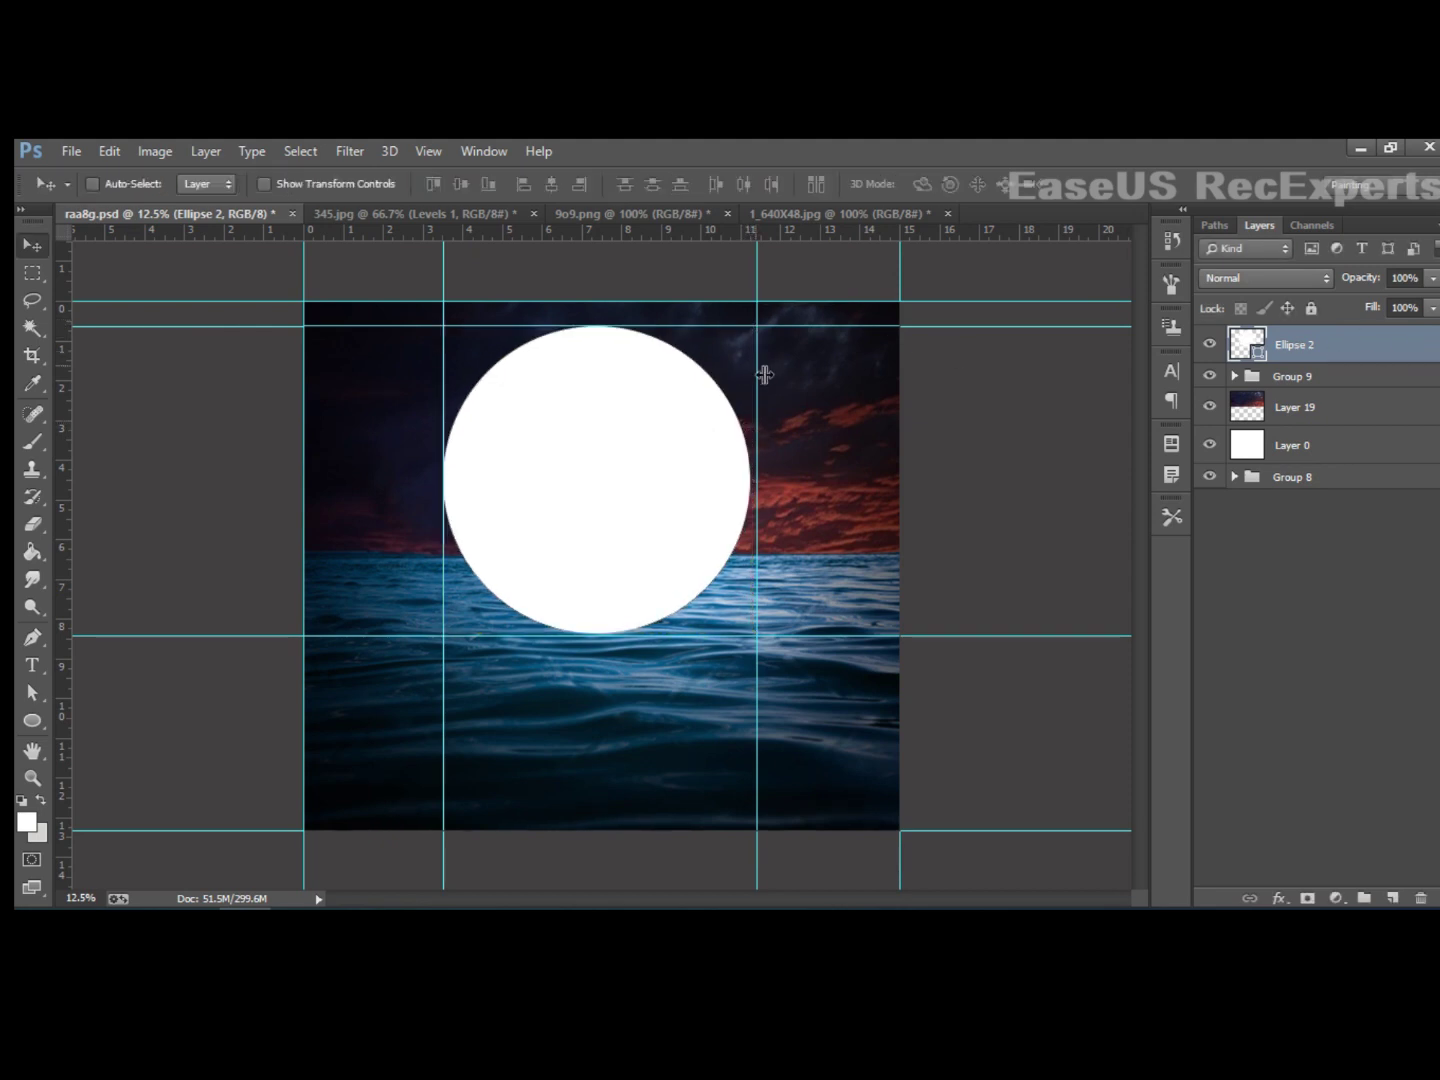
# Step: Drag the four spare guides off the canvas and nudge the moon slightly right
pyautogui.moveTo(764, 374); pyautogui.dragTo(707, 232)
pyautogui.moveTo(710, 326); pyautogui.dragTo(705, 154)
pyautogui.moveTo(444, 405); pyautogui.dragTo(265, 618)
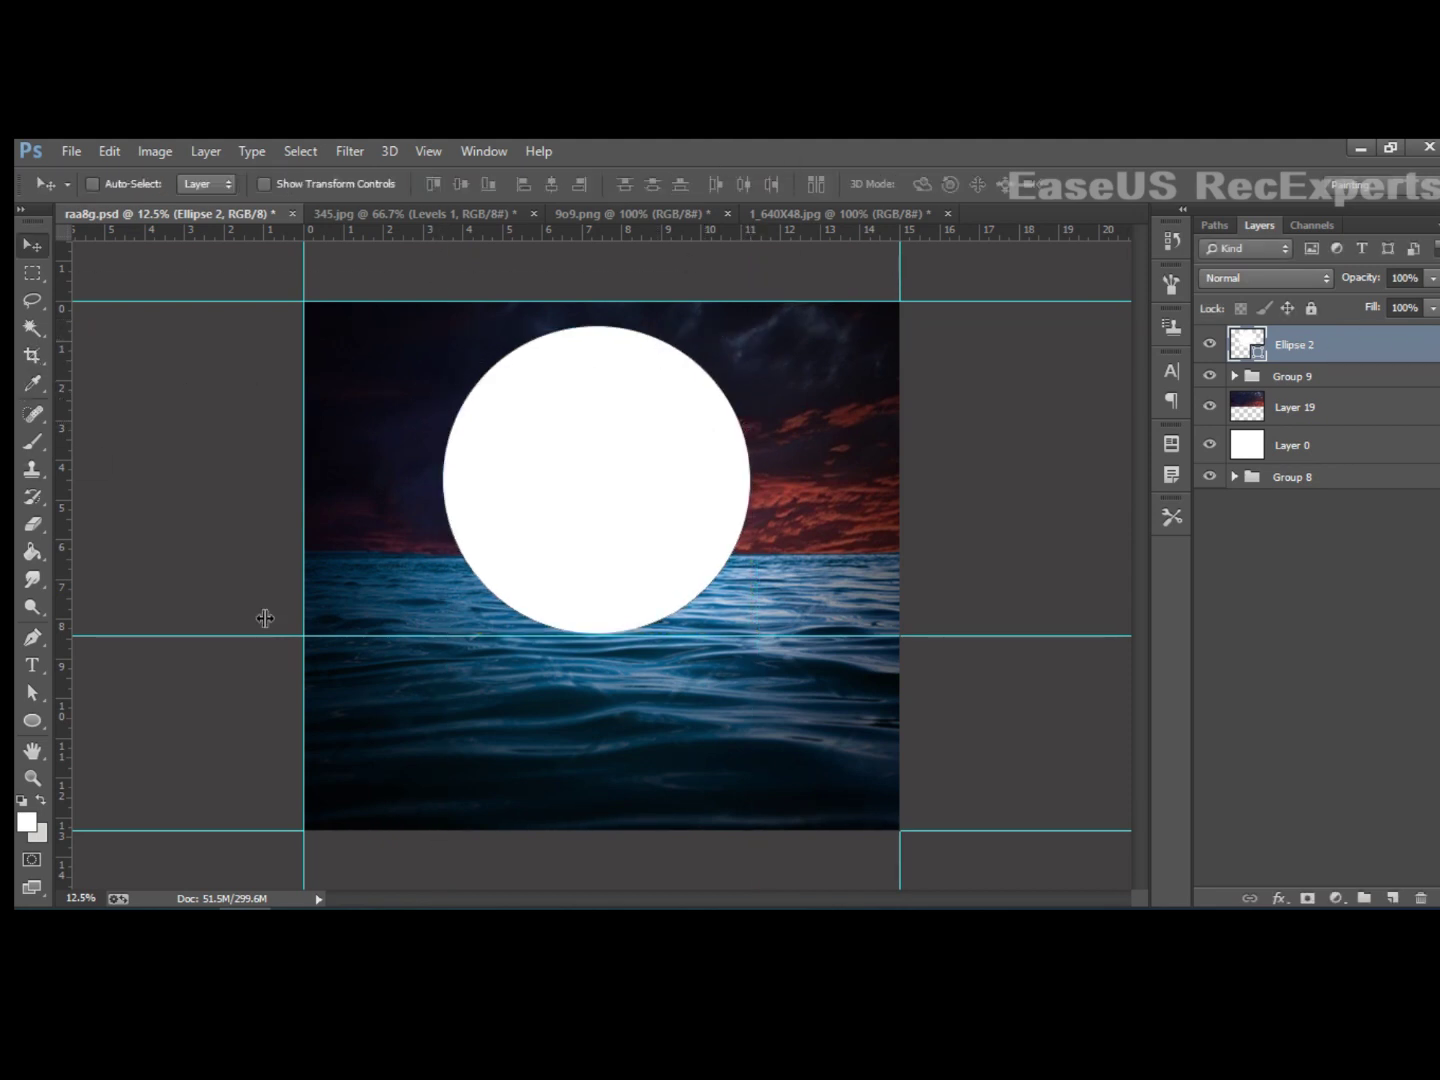
pyautogui.moveTo(599, 642)
pyautogui.mouseDown()
pyautogui.moveTo(1306, 354)
pyautogui.moveTo(1315, 421)
pyautogui.moveTo(1324, 364)
pyautogui.mouseUp()
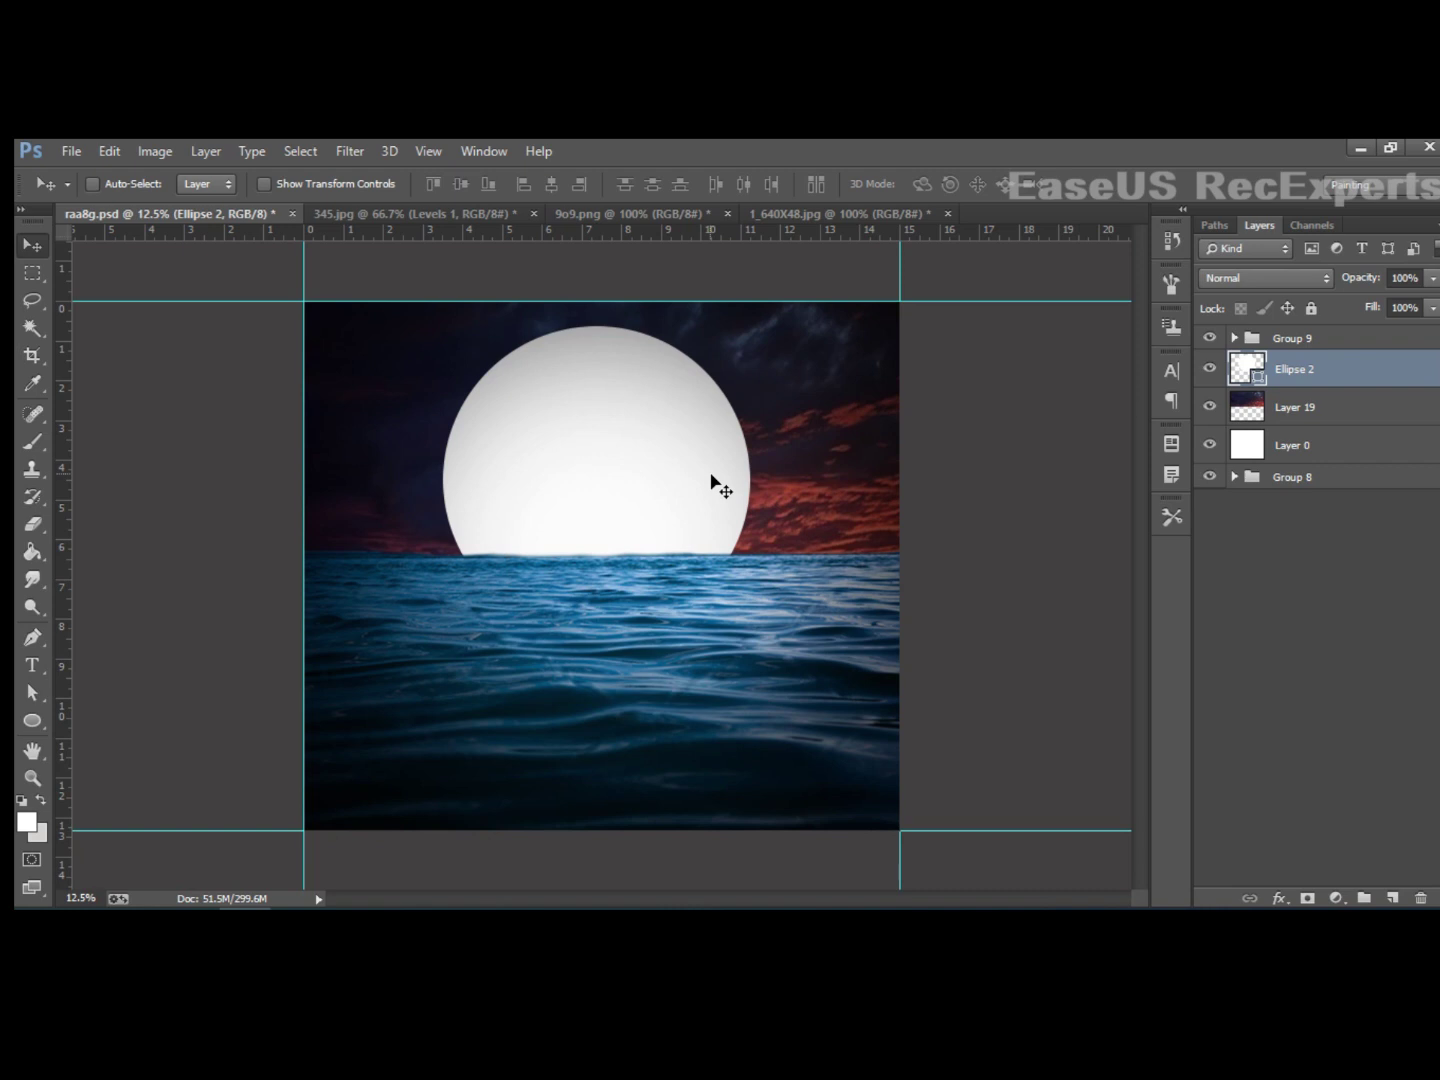
pyautogui.hotkey('shift', 'Right')
pyautogui.hotkey('shift', 'Right')
# Step: Open Ellipse 2's Blending Options and enable Outer Glow
pyautogui.rightClick(1353, 373)
pyautogui.click(1026, 251)
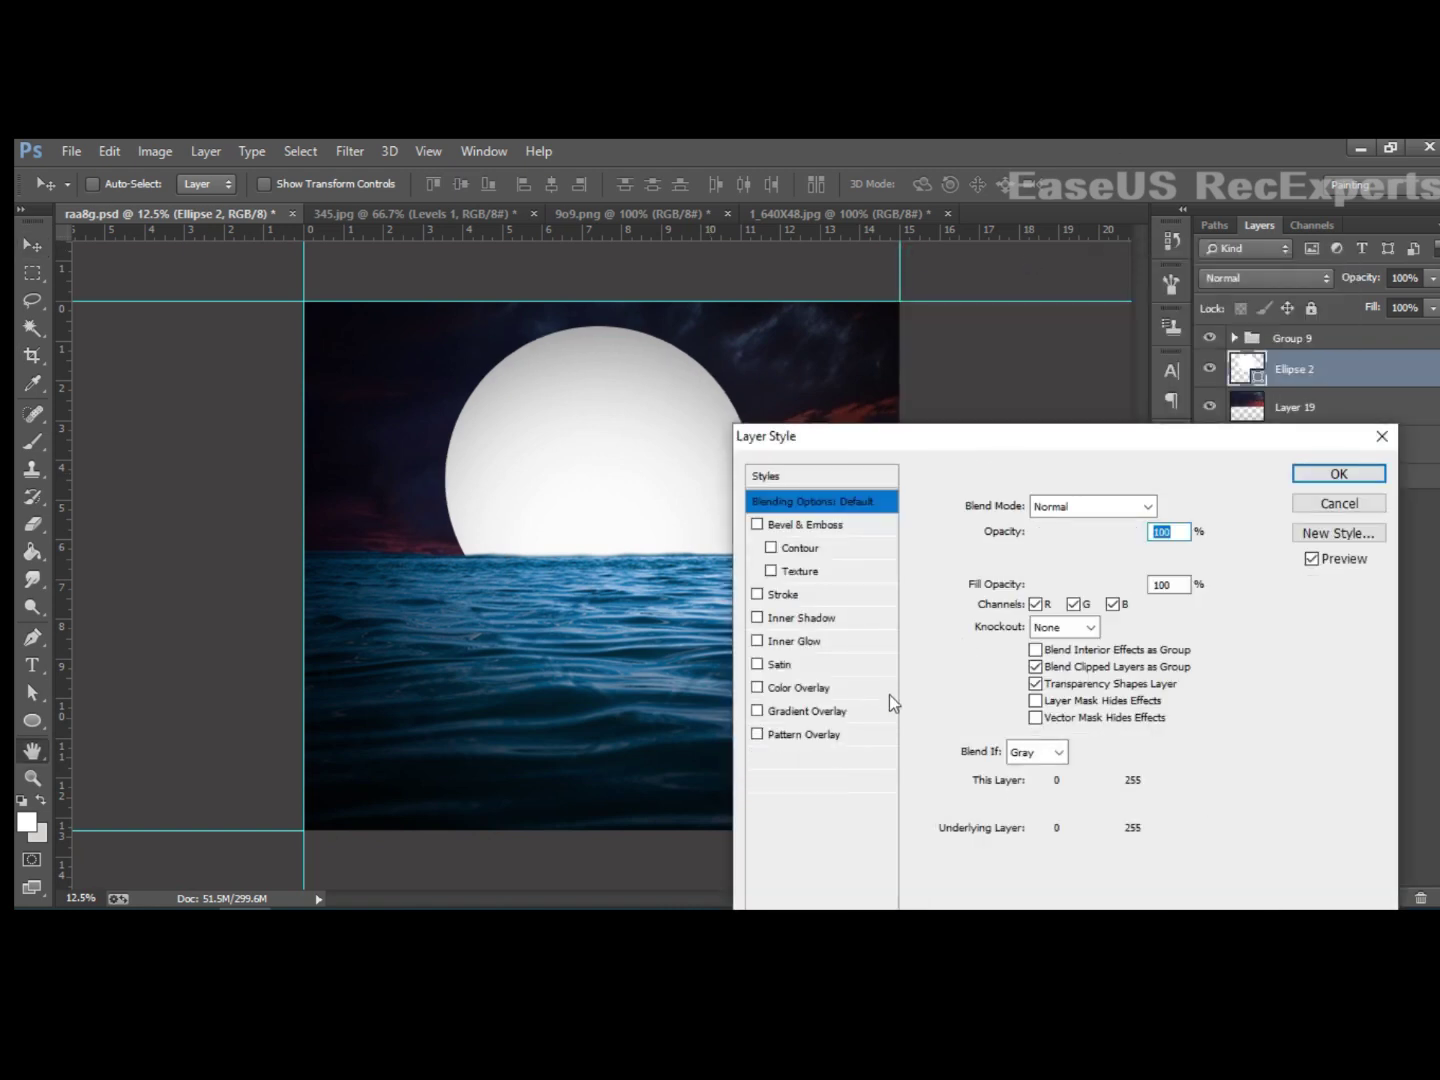
pyautogui.click(1372, 440)
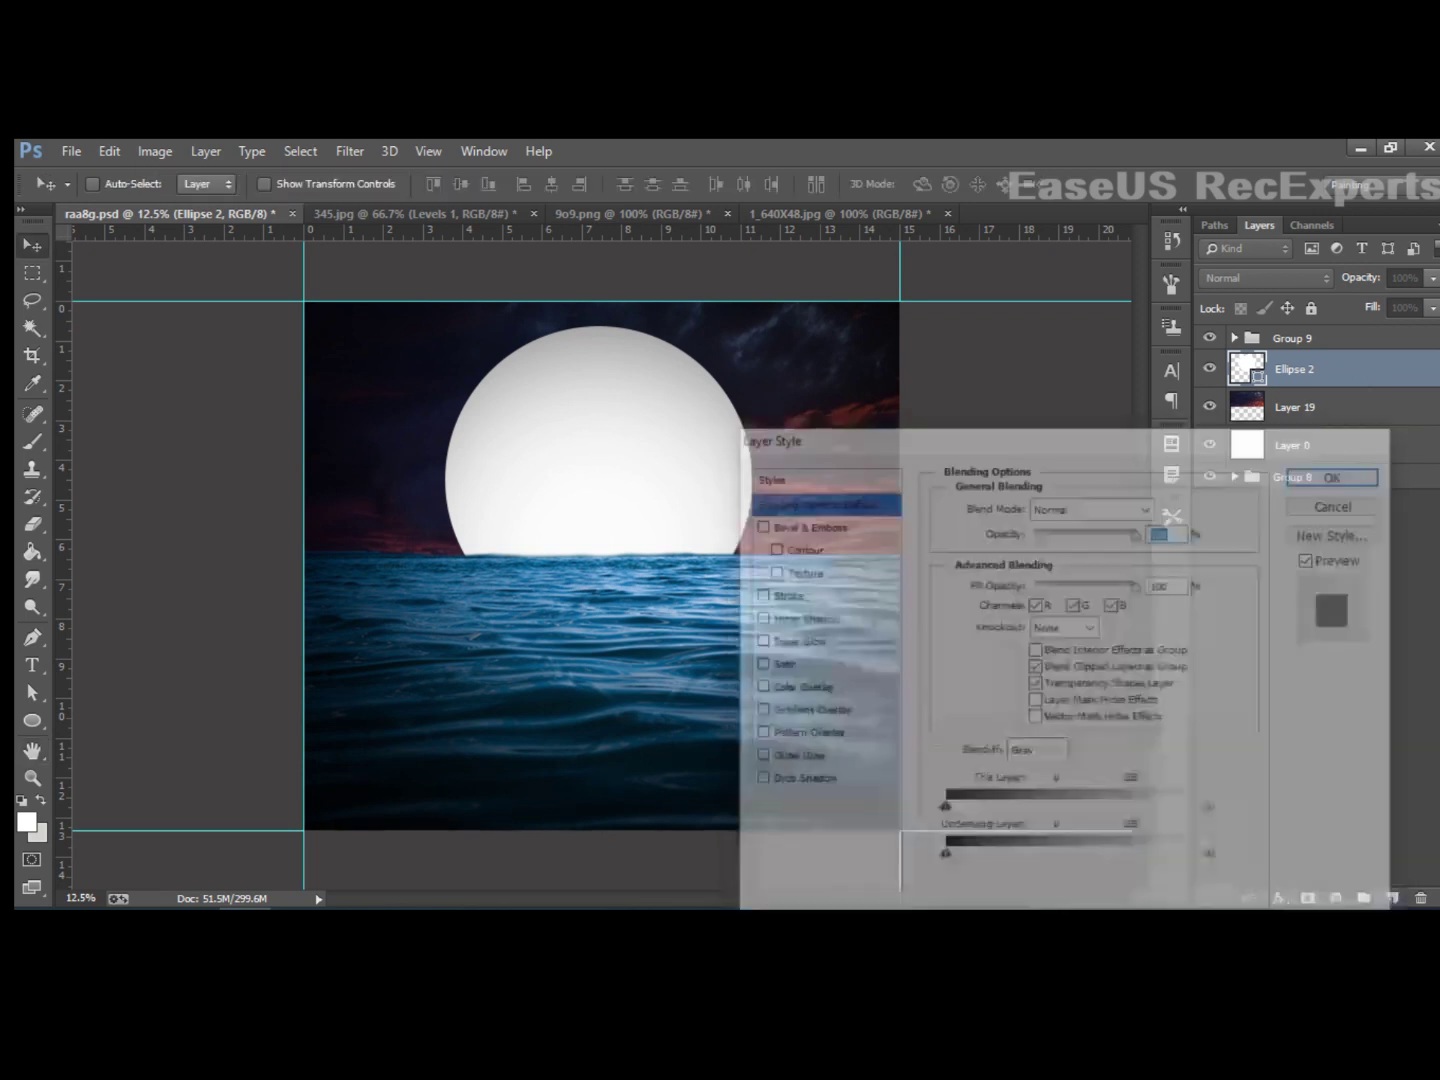
pyautogui.rightClick(1336, 368)
pyautogui.click(1002, 251)
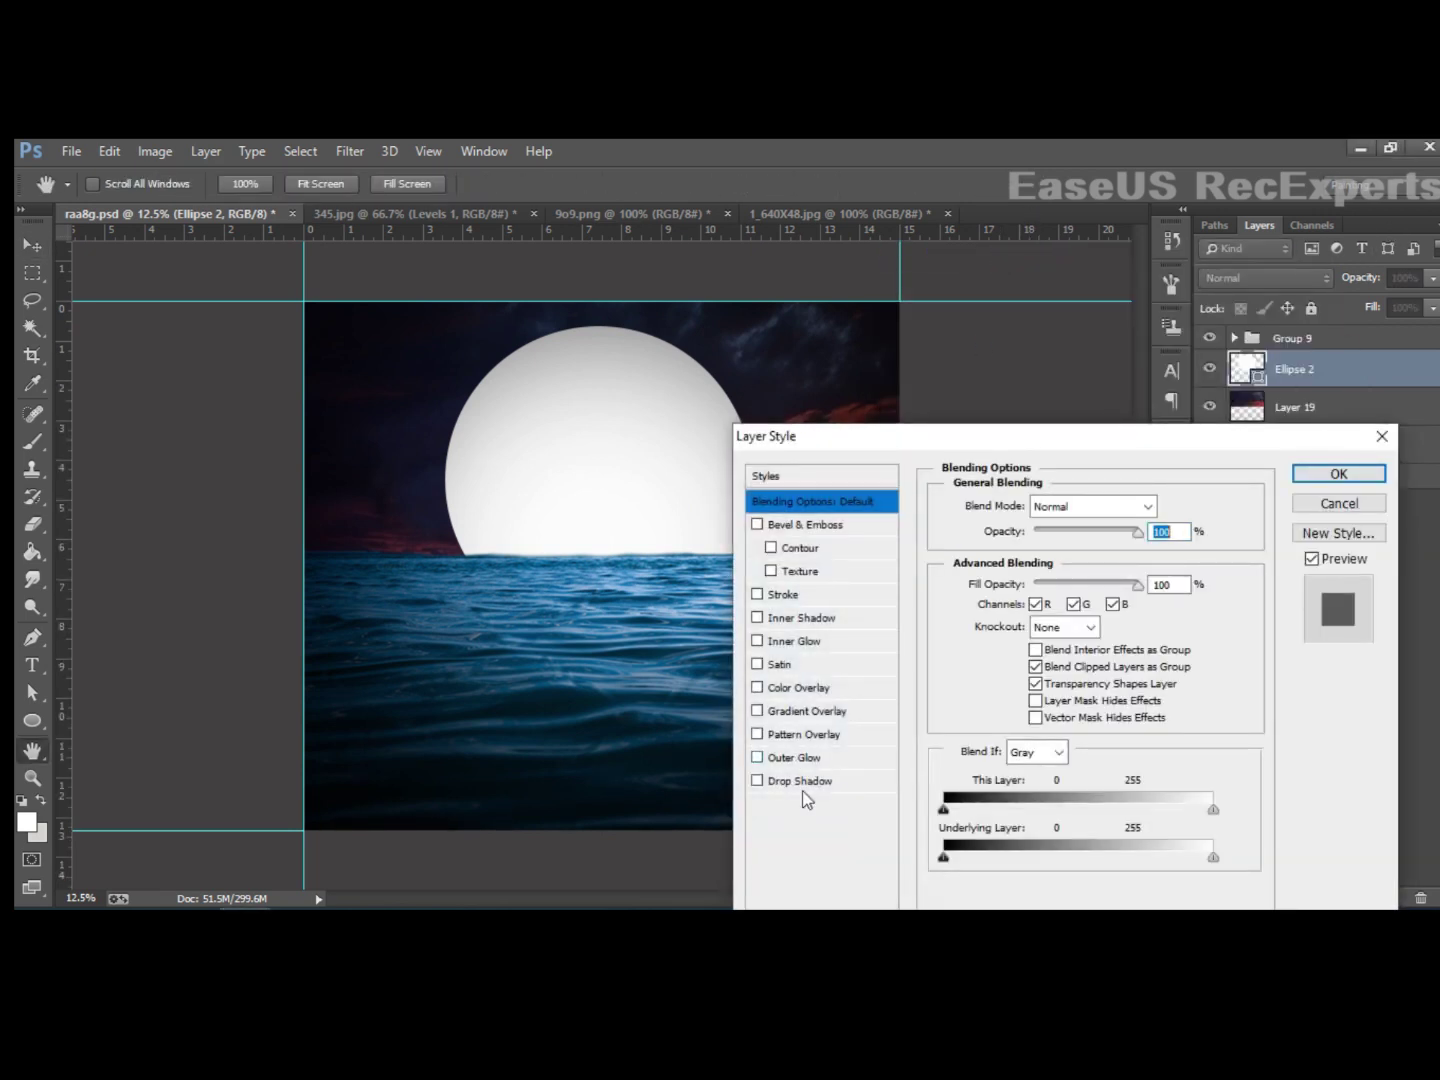
pyautogui.click(806, 761)
pyautogui.moveTo(881, 440); pyautogui.dragTo(999, 370)
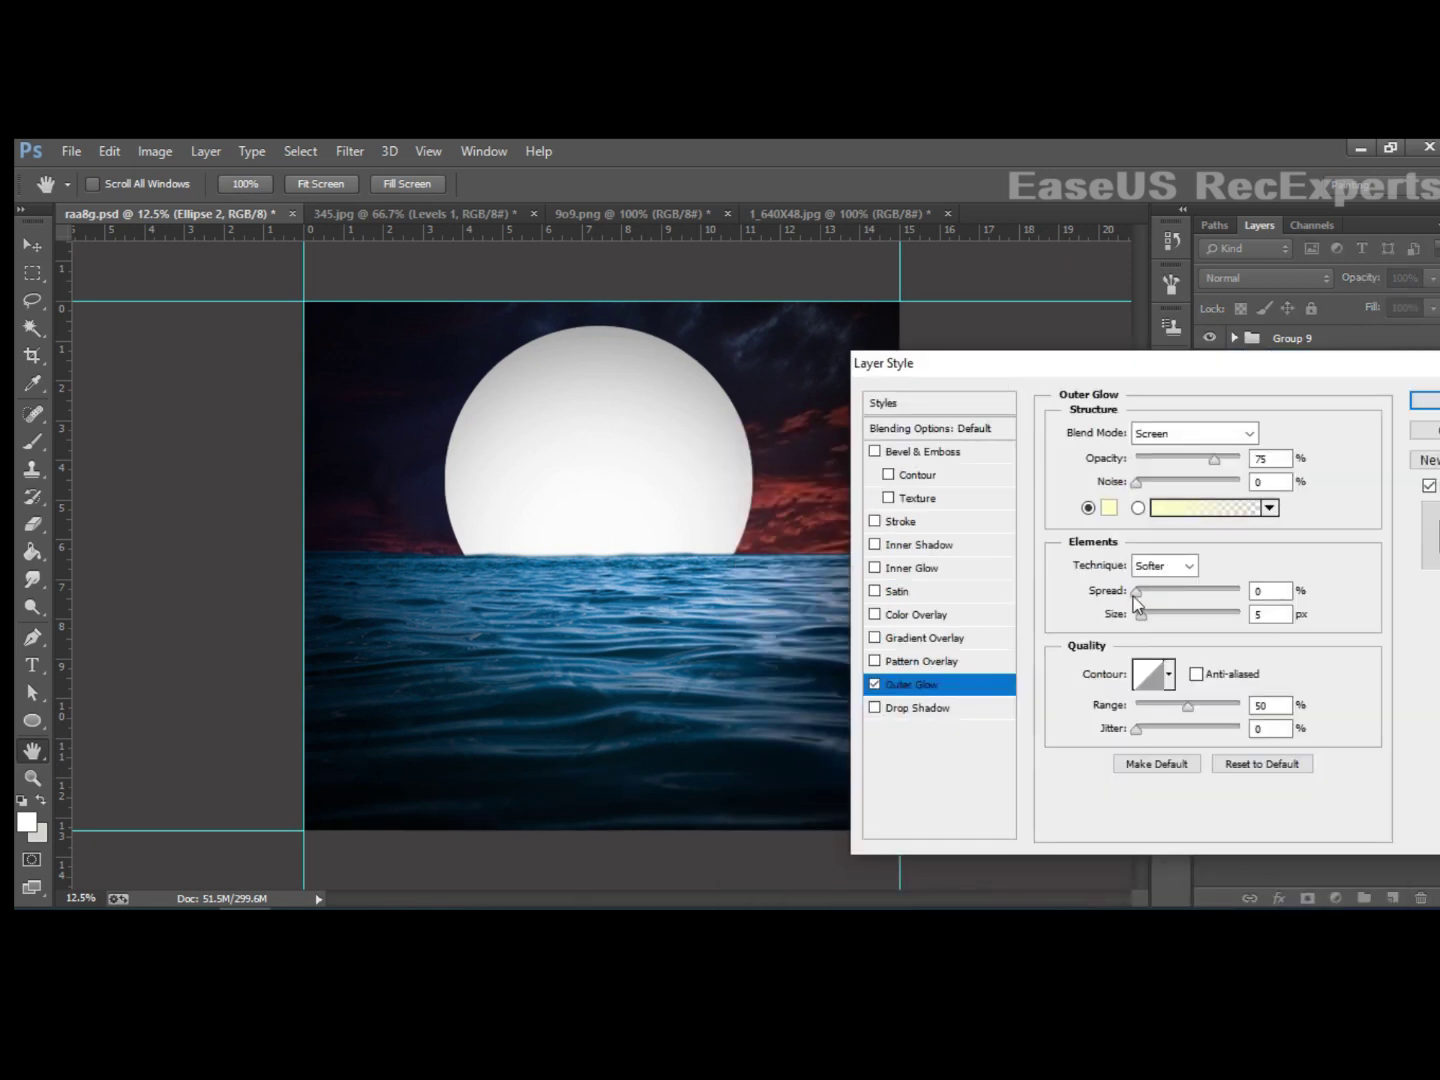
# Step: Set the Outer Glow to 250 px size, 100% opacity and 64% range, and apply it
pyautogui.moveTo(1139, 614); pyautogui.dragTo(1287, 630)
pyautogui.moveTo(1214, 457); pyautogui.dragTo(1256, 461)
pyautogui.click(1136, 482)
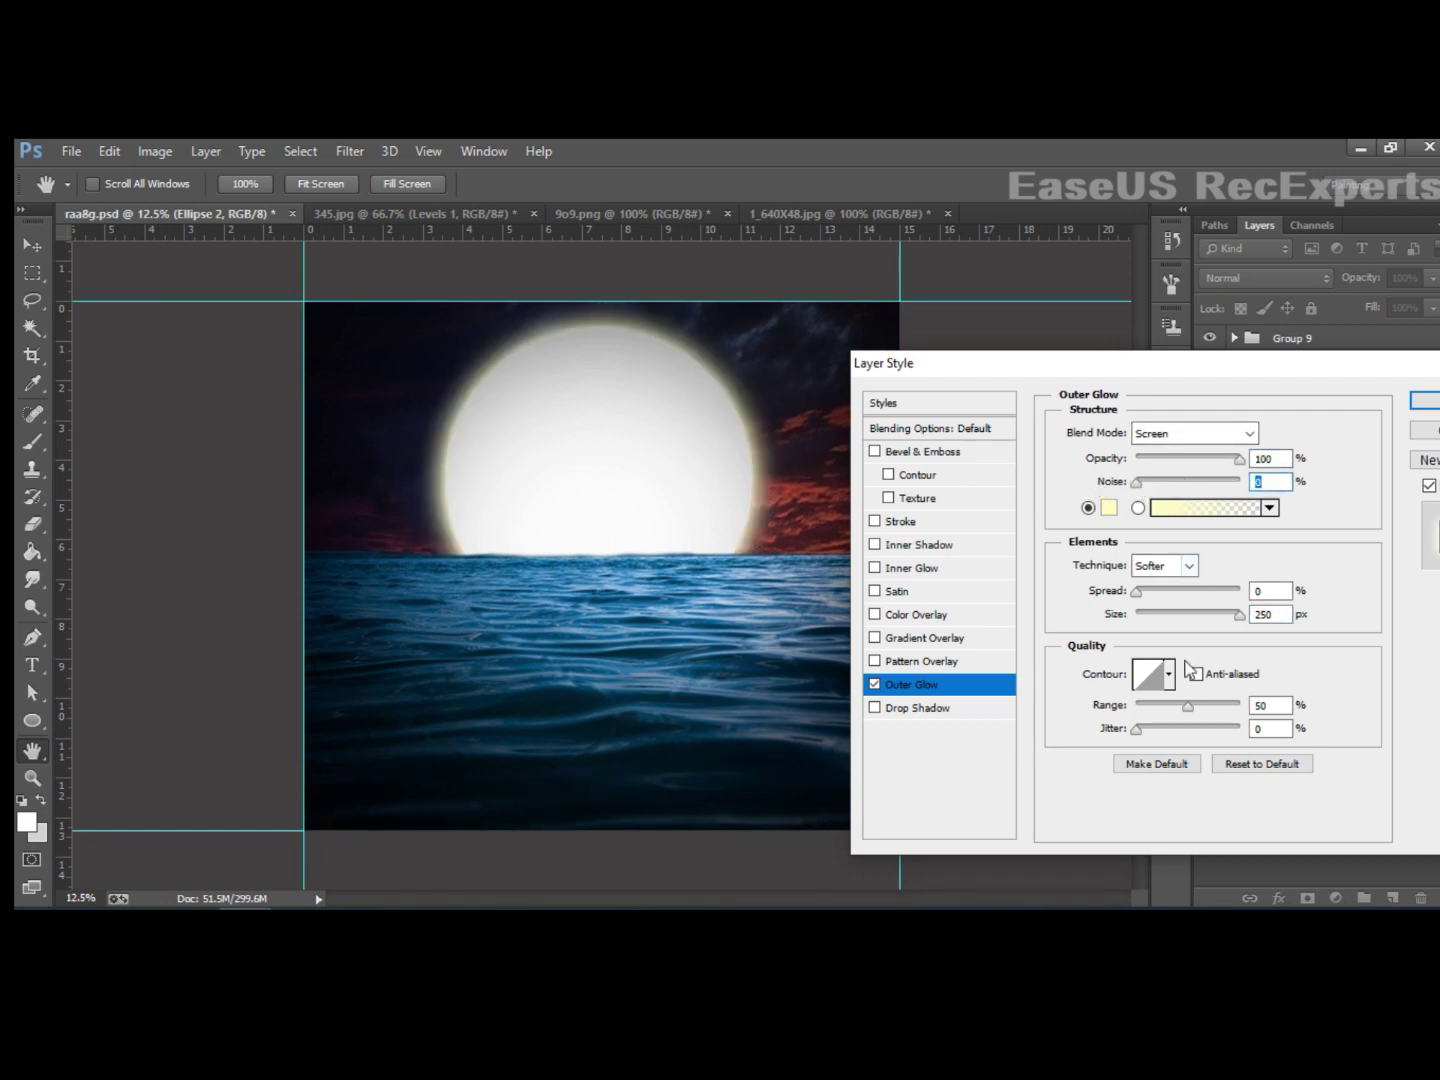
pyautogui.moveTo(1187, 705); pyautogui.dragTo(1159, 707)
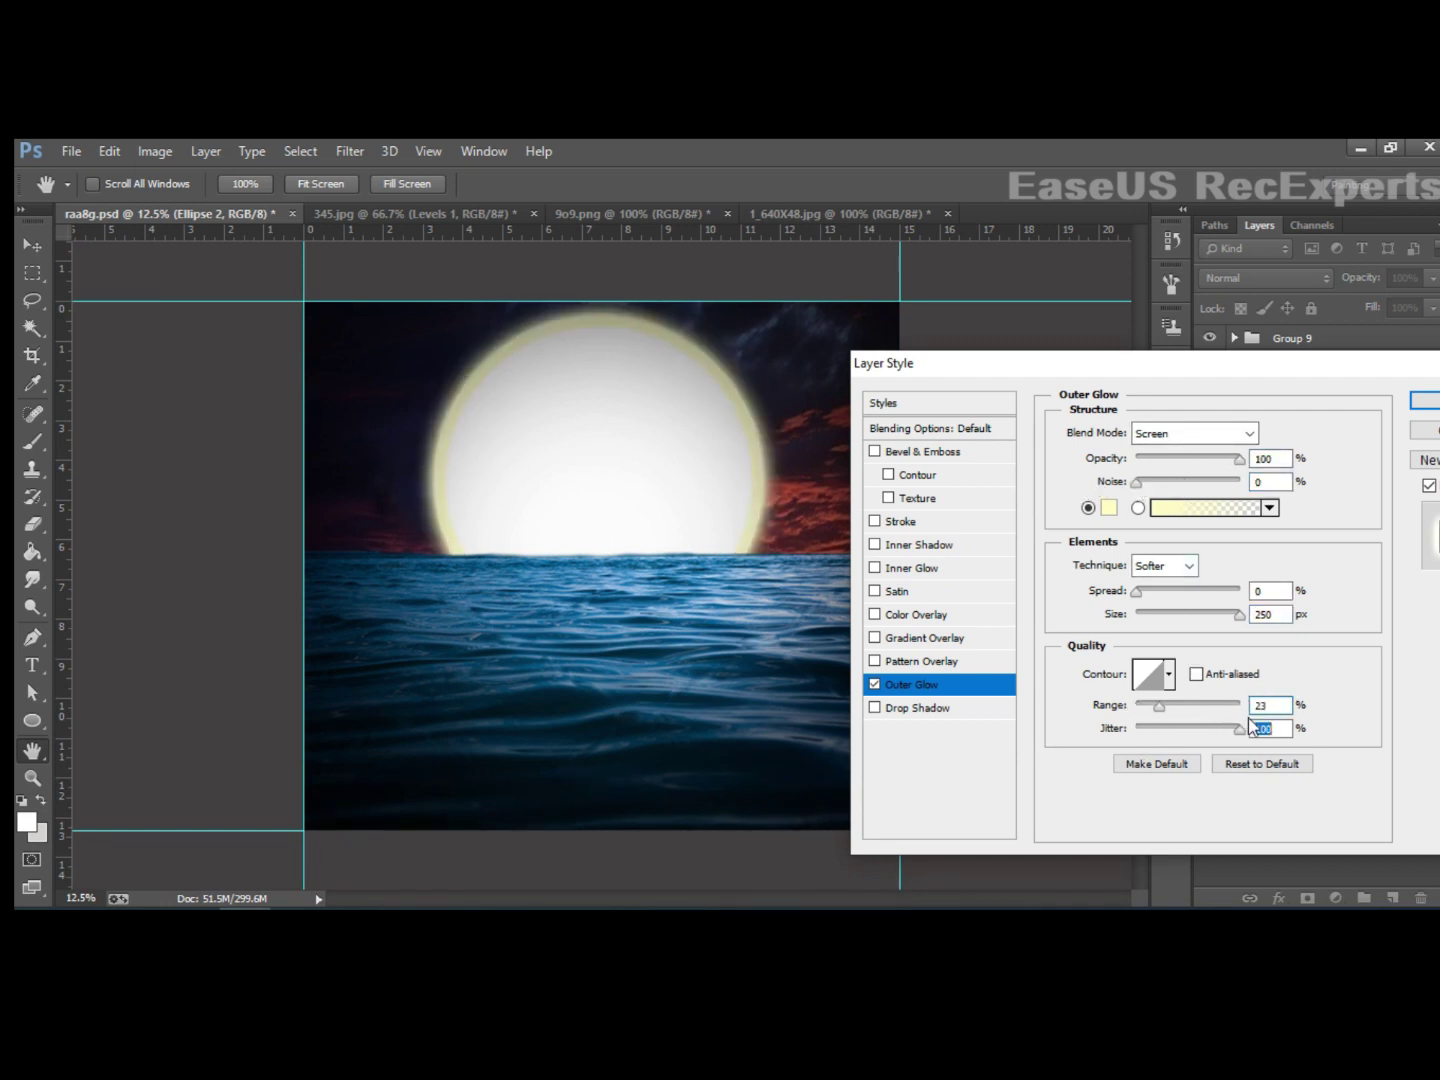
pyautogui.moveTo(1171, 703); pyautogui.dragTo(1203, 700)
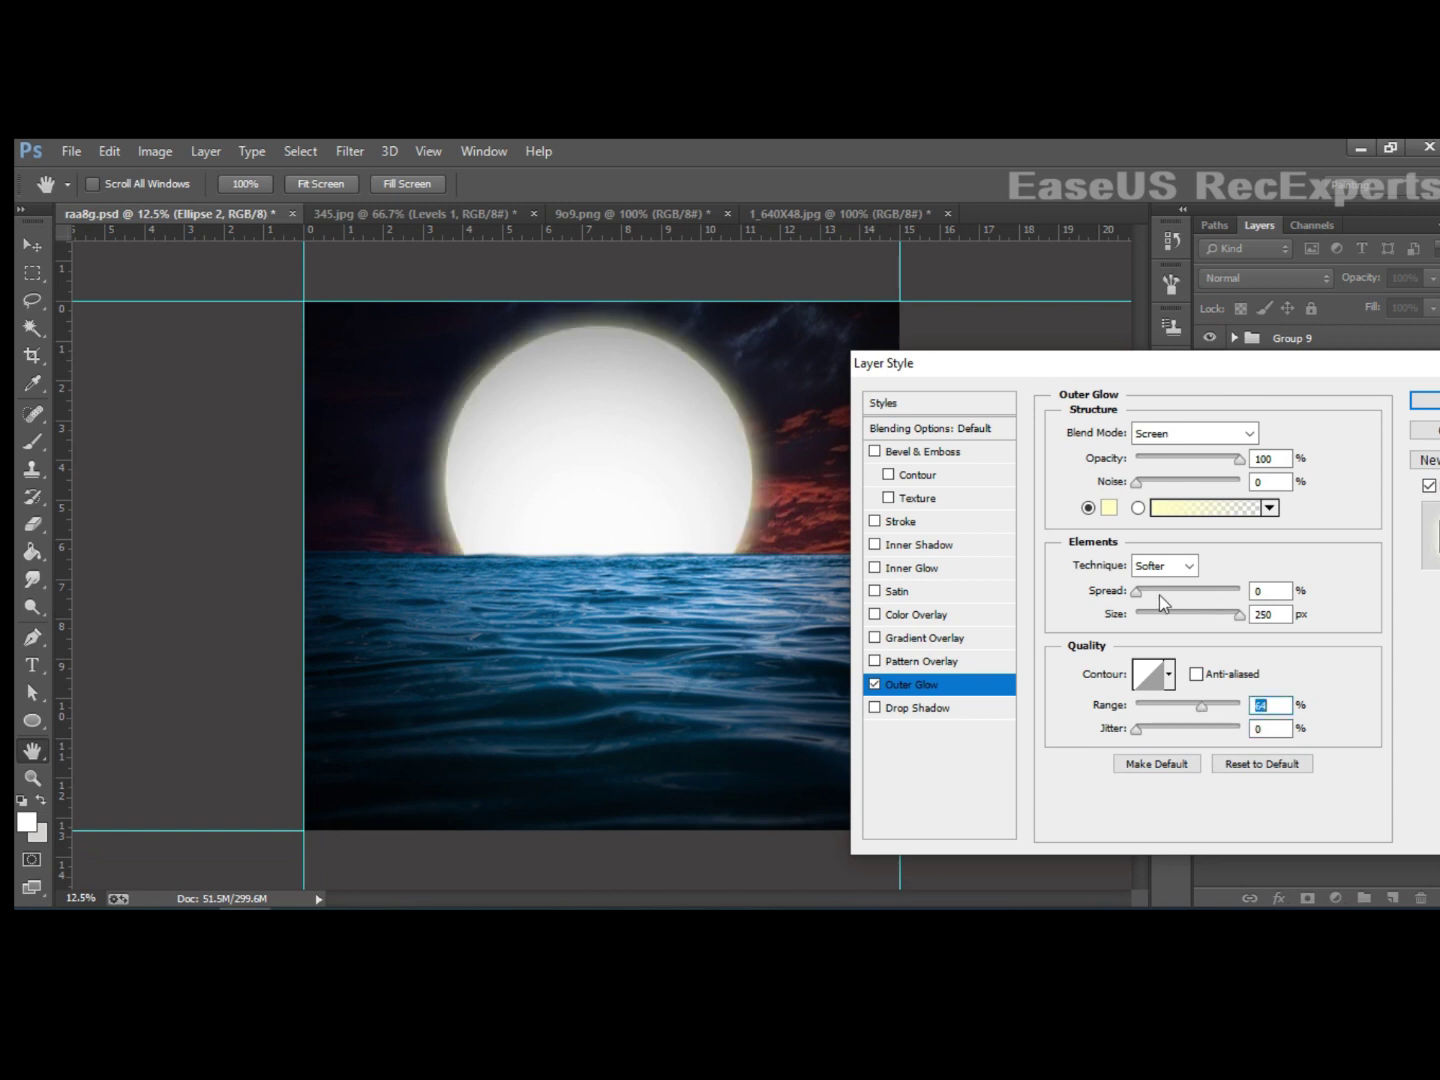
pyautogui.moveTo(1159, 595)
pyautogui.mouseDown()
pyautogui.moveTo(1178, 592)
pyautogui.moveTo(1131, 591)
pyautogui.mouseUp()
pyautogui.moveTo(1191, 365); pyautogui.dragTo(1030, 361)
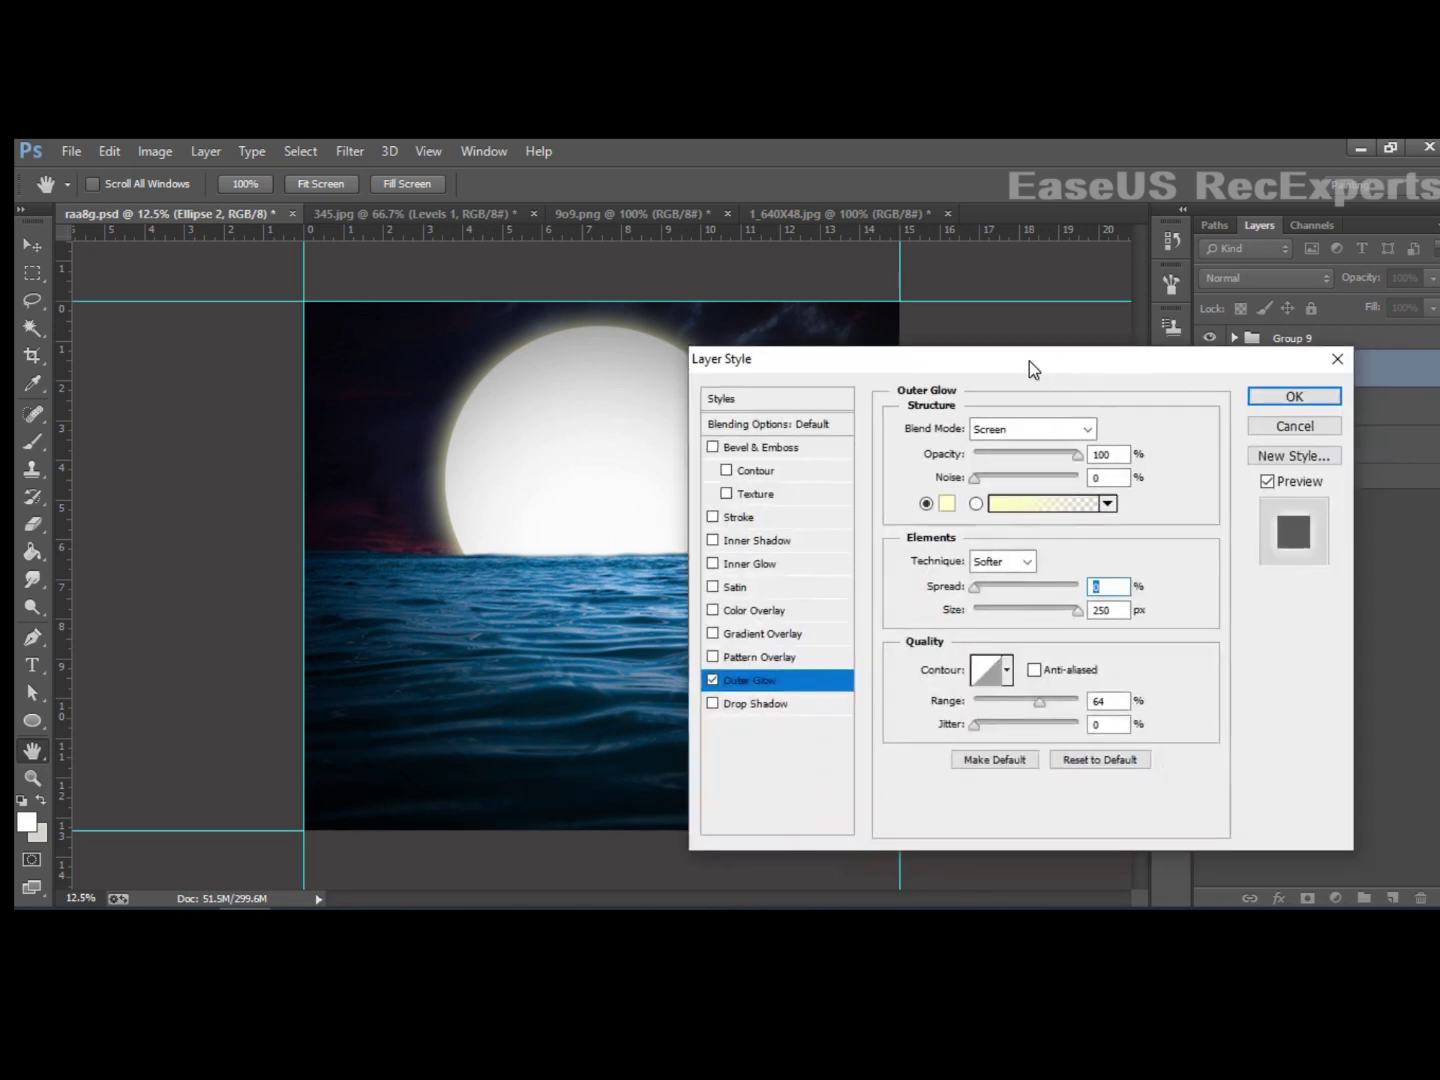
pyautogui.click(1267, 399)
pyautogui.click(1310, 403)
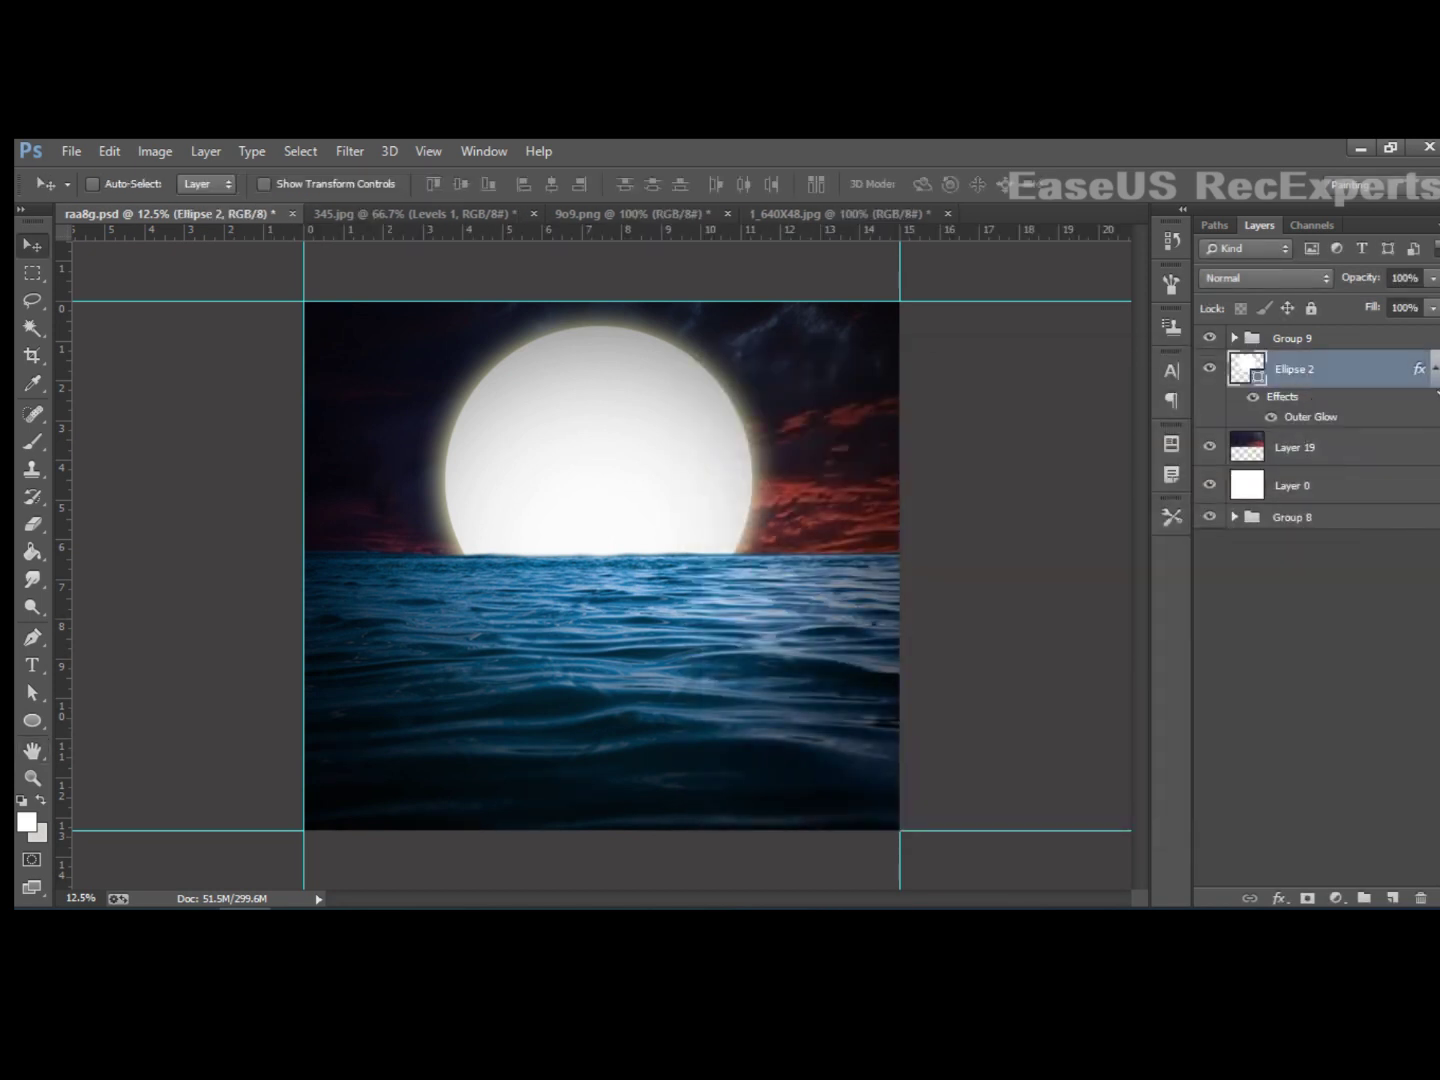
# Step: Paint a soft white glow around the moon on new Layer 20 with a ~2900 px brush, then hide Layer 20
pyautogui.click(1391, 898)
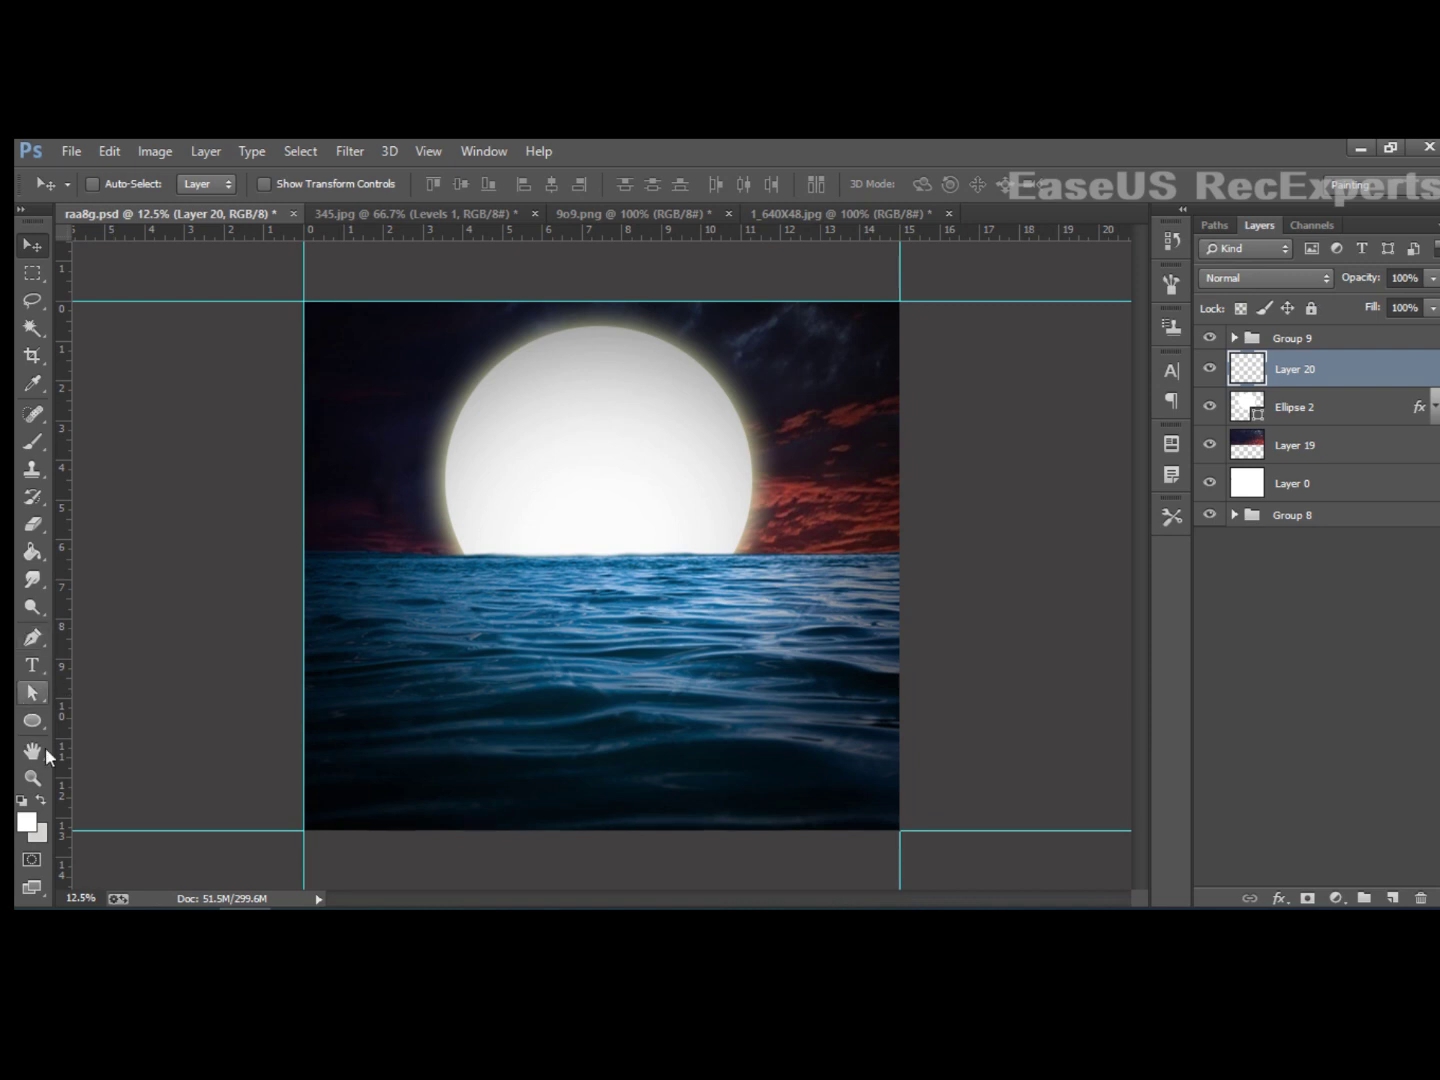
pyautogui.click(25, 435)
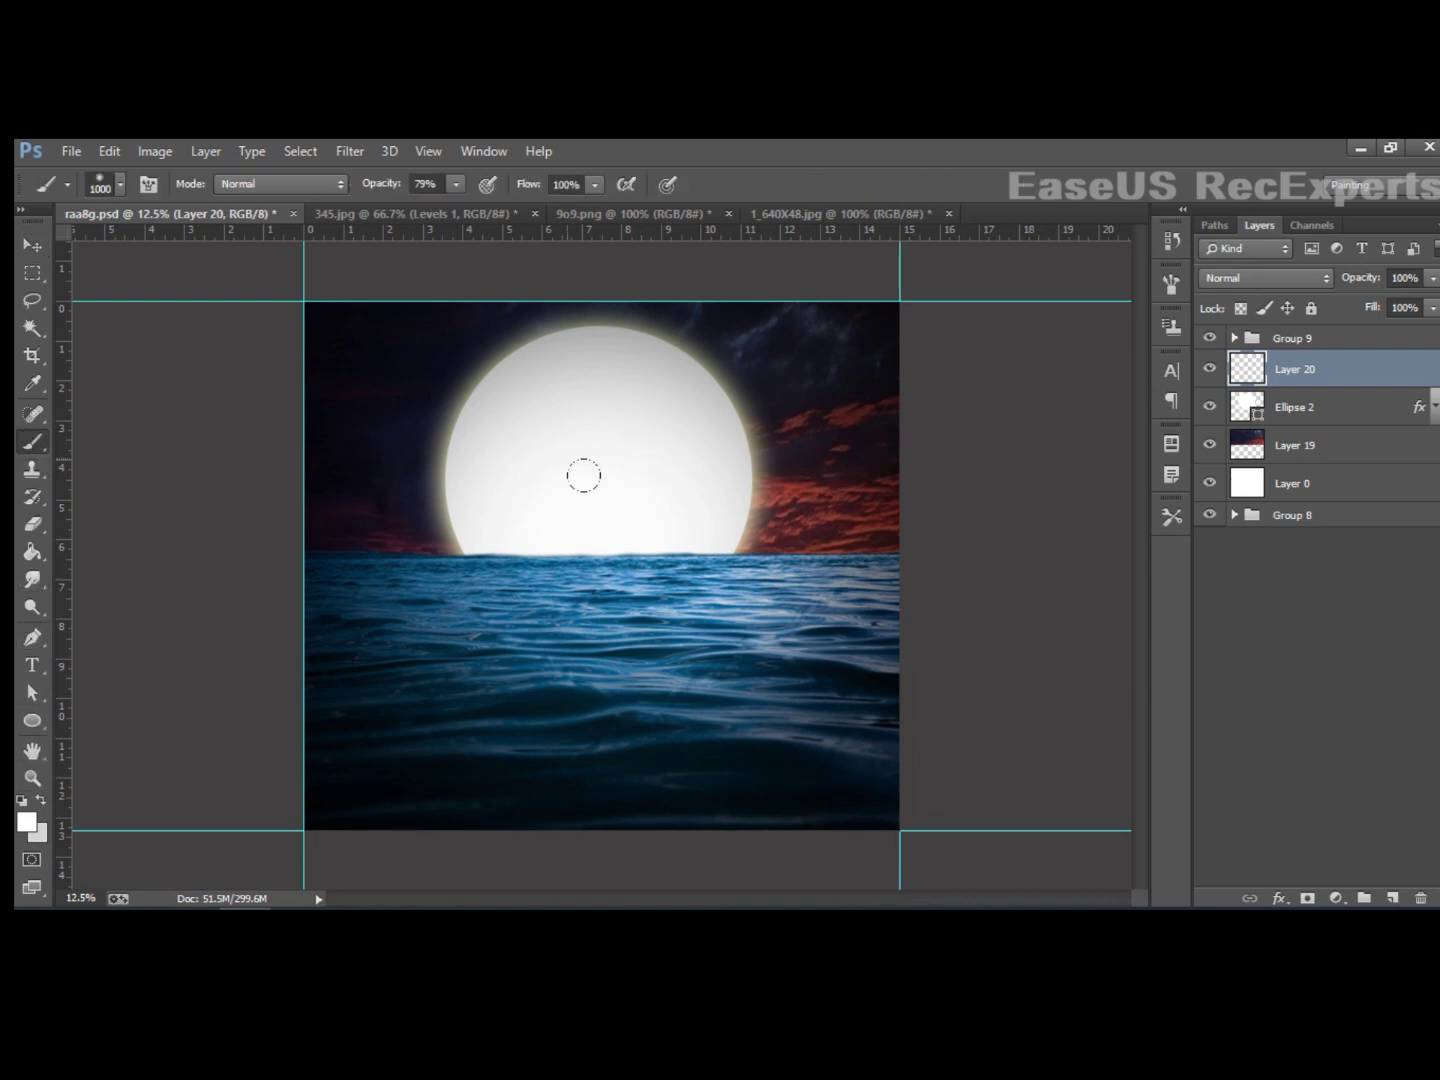
pyautogui.press(']')
pyautogui.press(']')
pyautogui.press(']')
pyautogui.press(']')
pyautogui.press(']')
pyautogui.press(']')
pyautogui.press(']')
pyautogui.press(']')
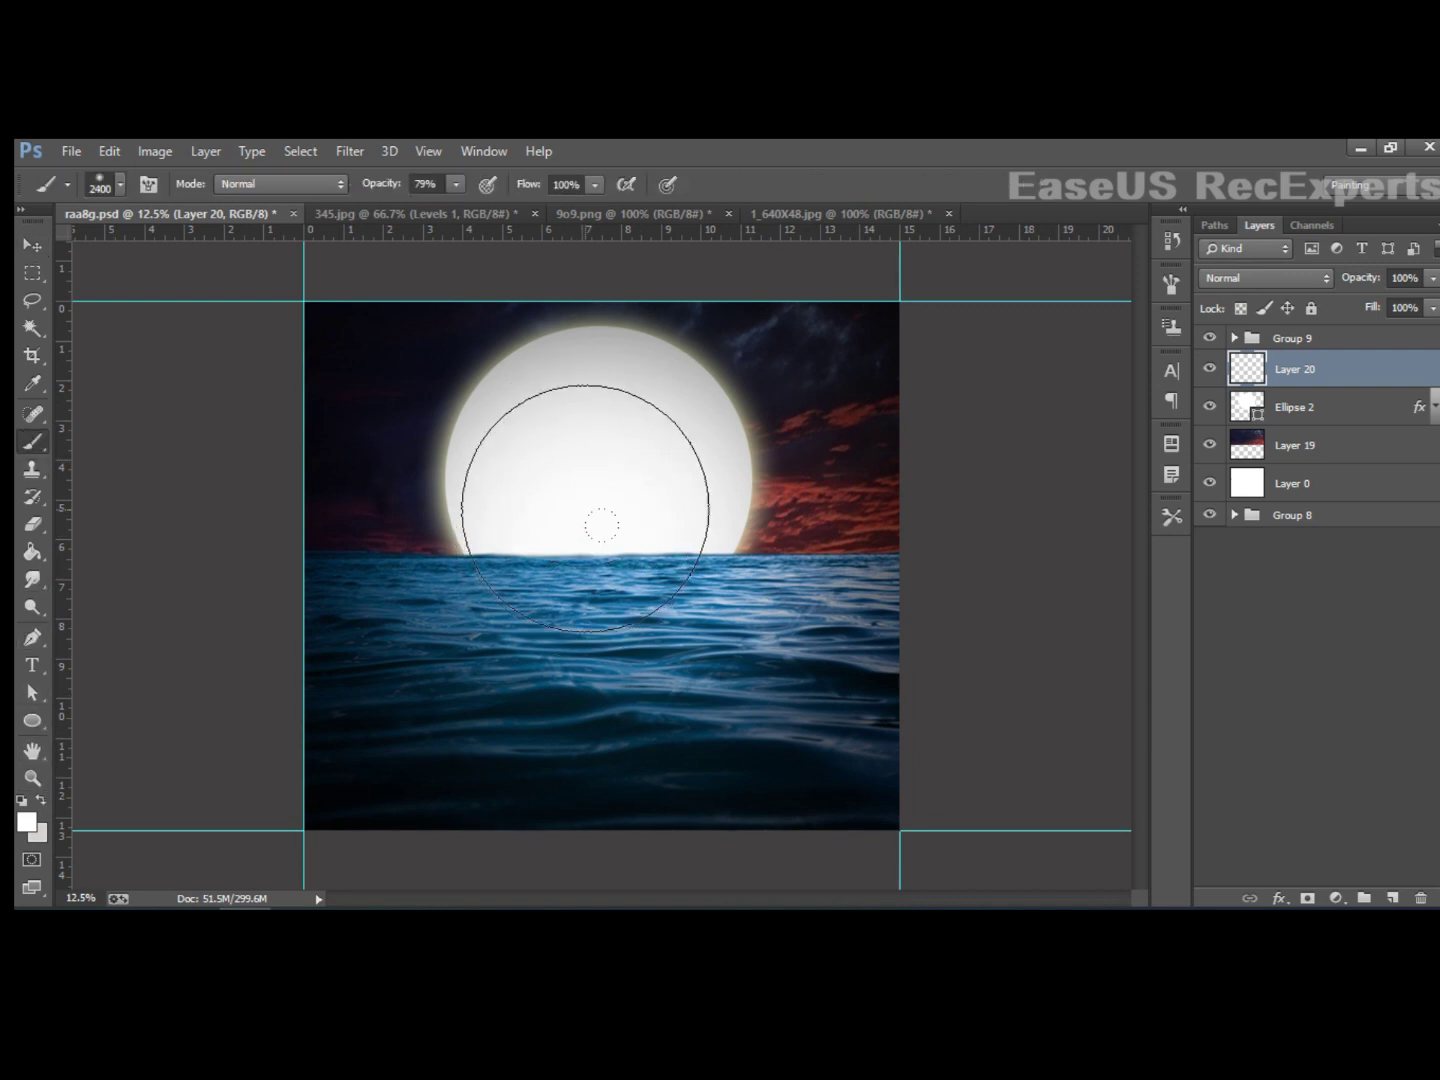
pyautogui.press(']')
pyautogui.press(']')
pyautogui.press(']')
pyautogui.press(']')
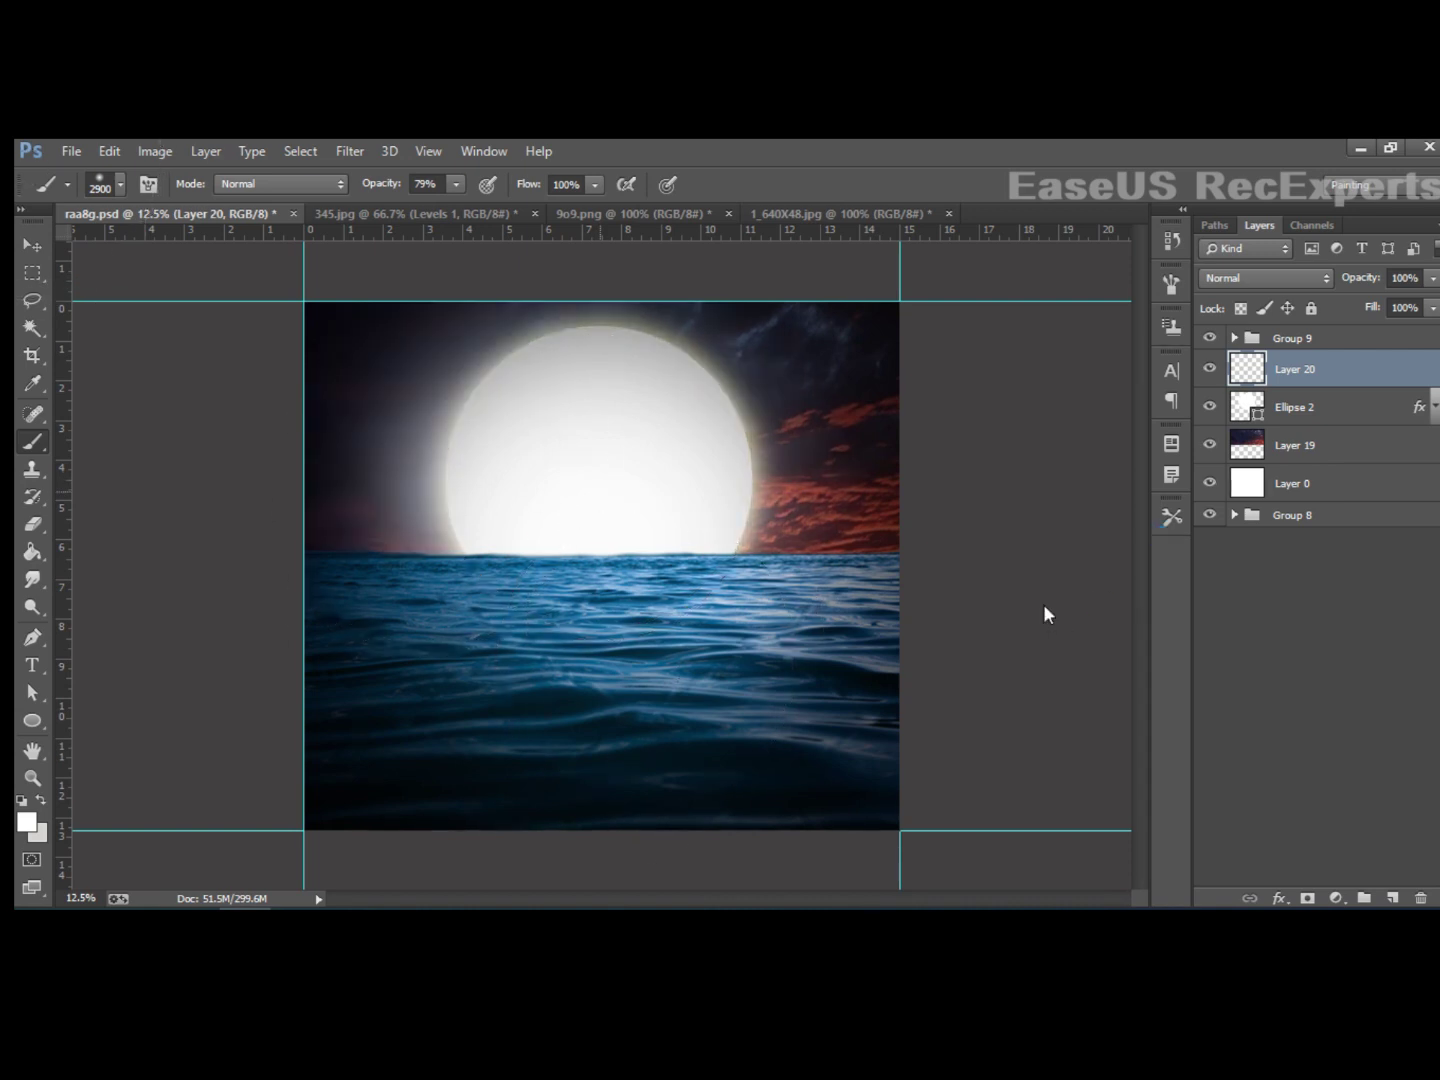
pyautogui.click(31, 246)
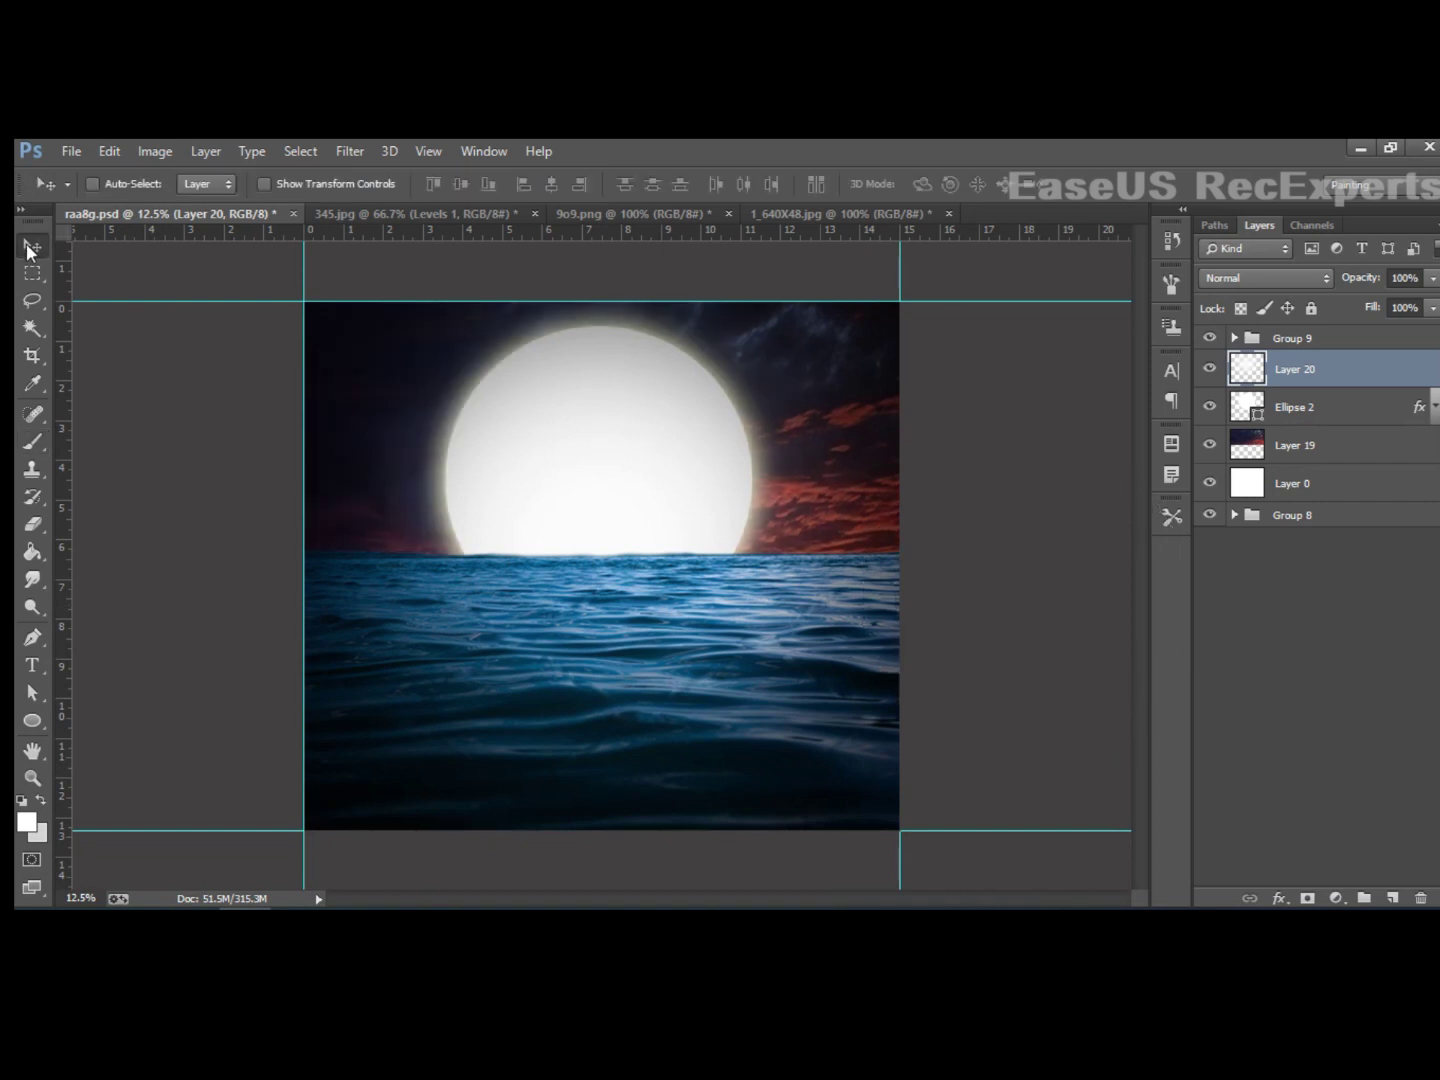
pyautogui.click(1221, 371)
# Step: Add a Hue/Saturation adjustment above Layer 19 with Lightness -46 and Hue +2 to redden the clouds
pyautogui.click(1306, 444)
pyautogui.rightClick(1297, 440)
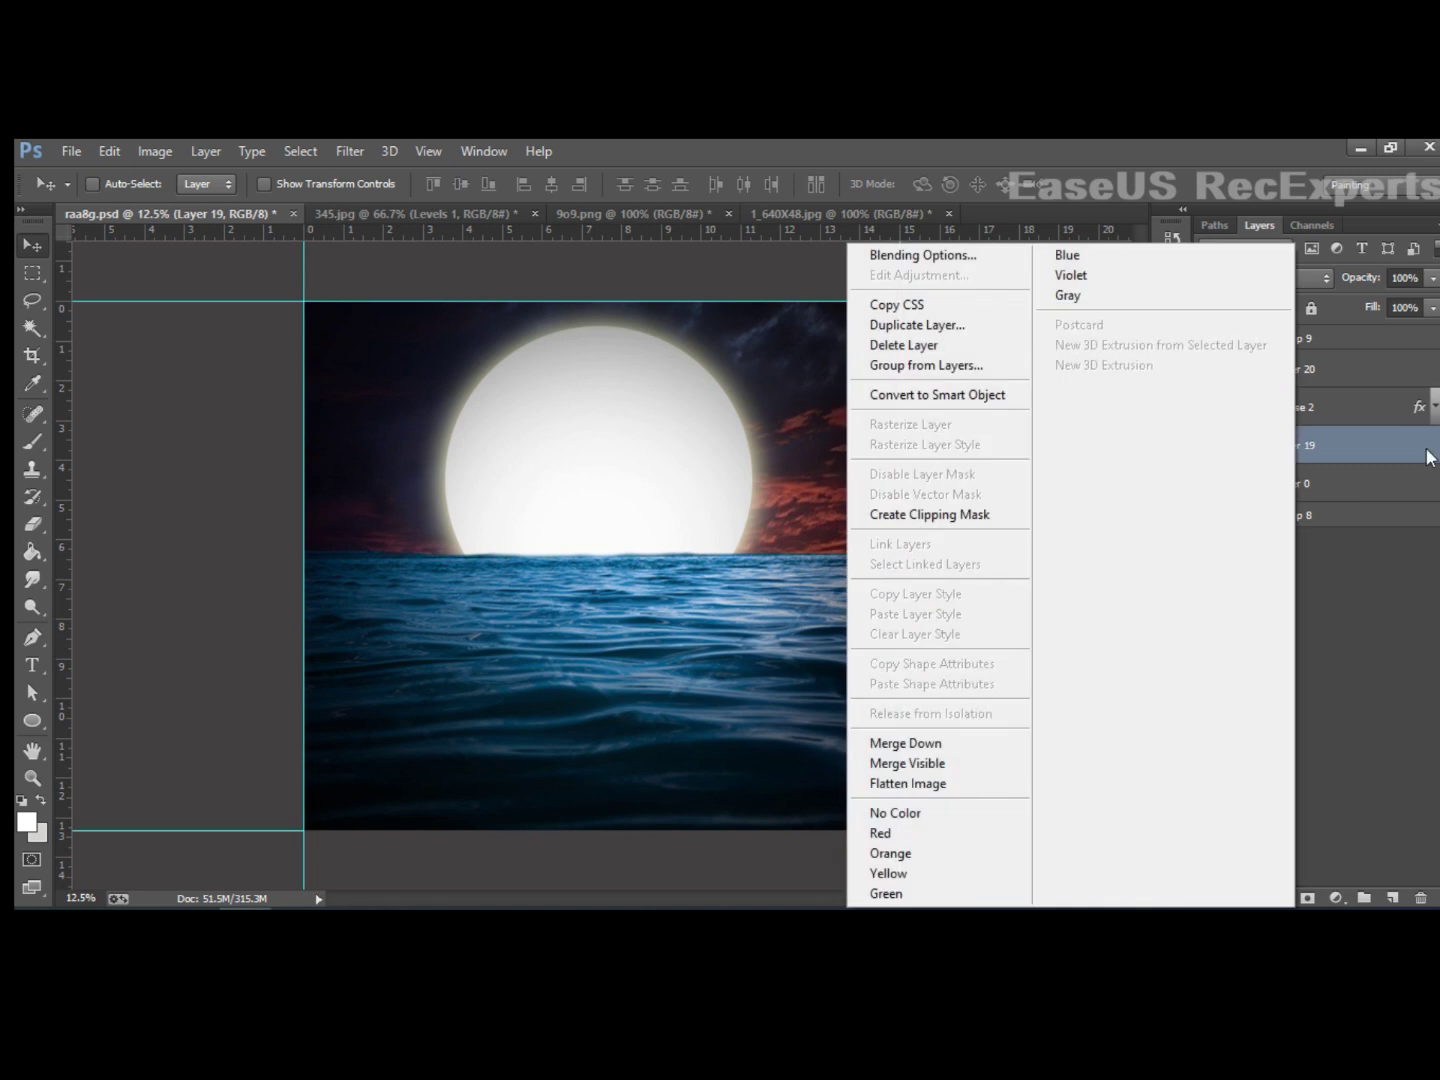
pyautogui.click(1362, 900)
pyautogui.click(1336, 898)
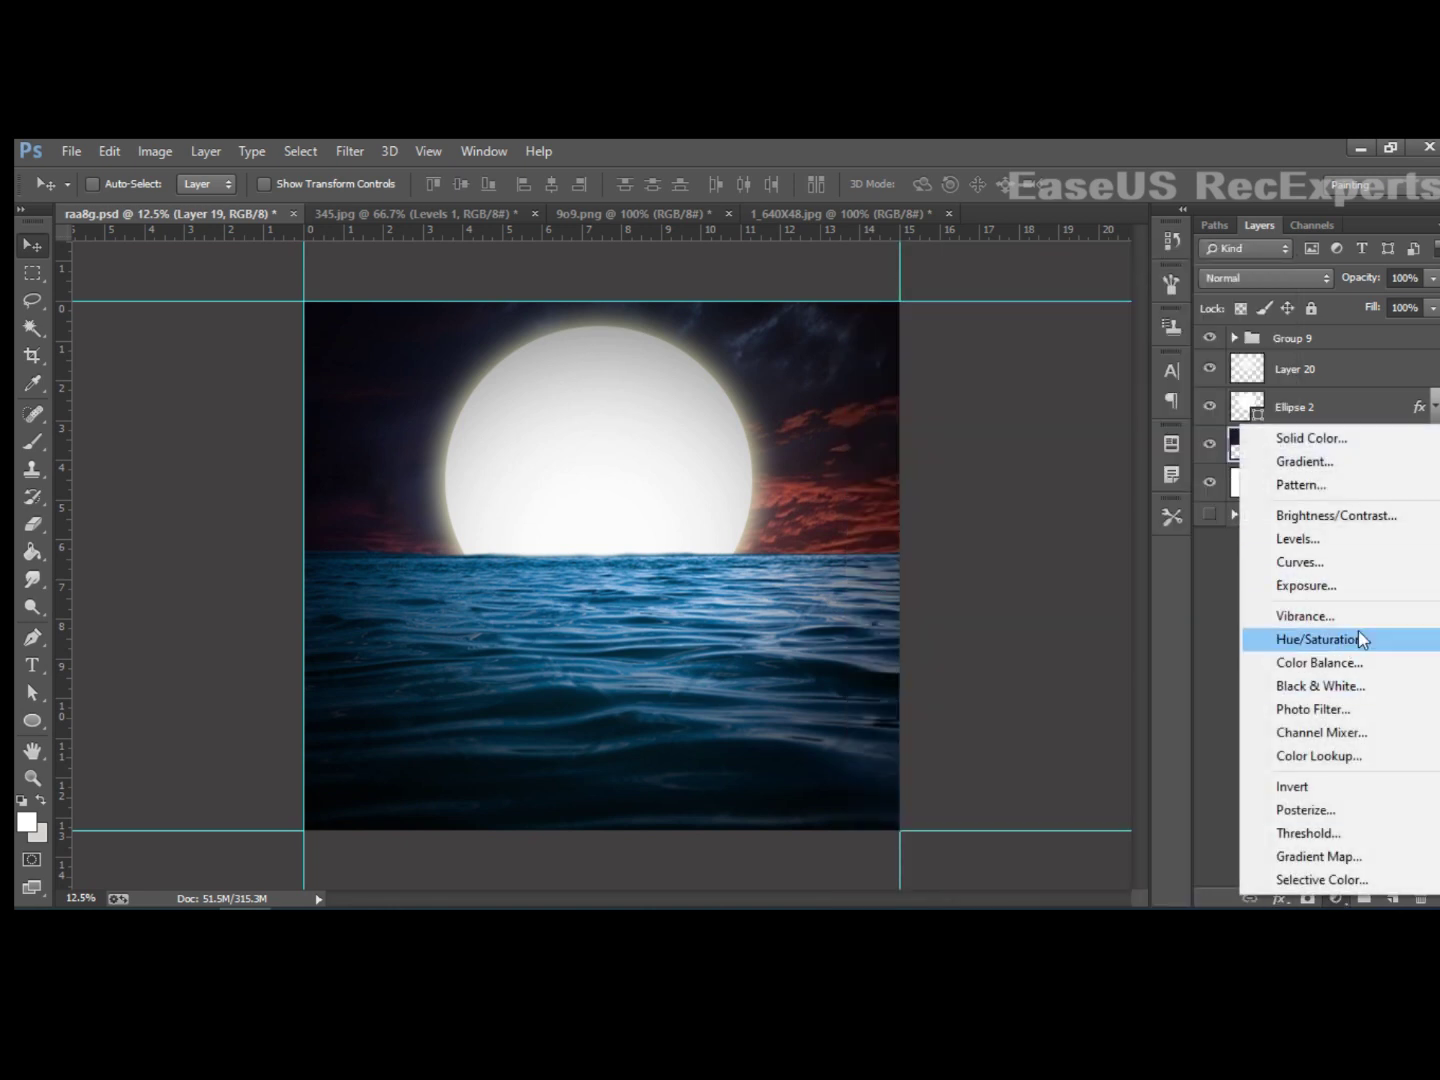
pyautogui.click(1360, 635)
pyautogui.moveTo(1220, 702)
pyautogui.mouseDown()
pyautogui.moveTo(1279, 700)
pyautogui.moveTo(1255, 664)
pyautogui.mouseUp()
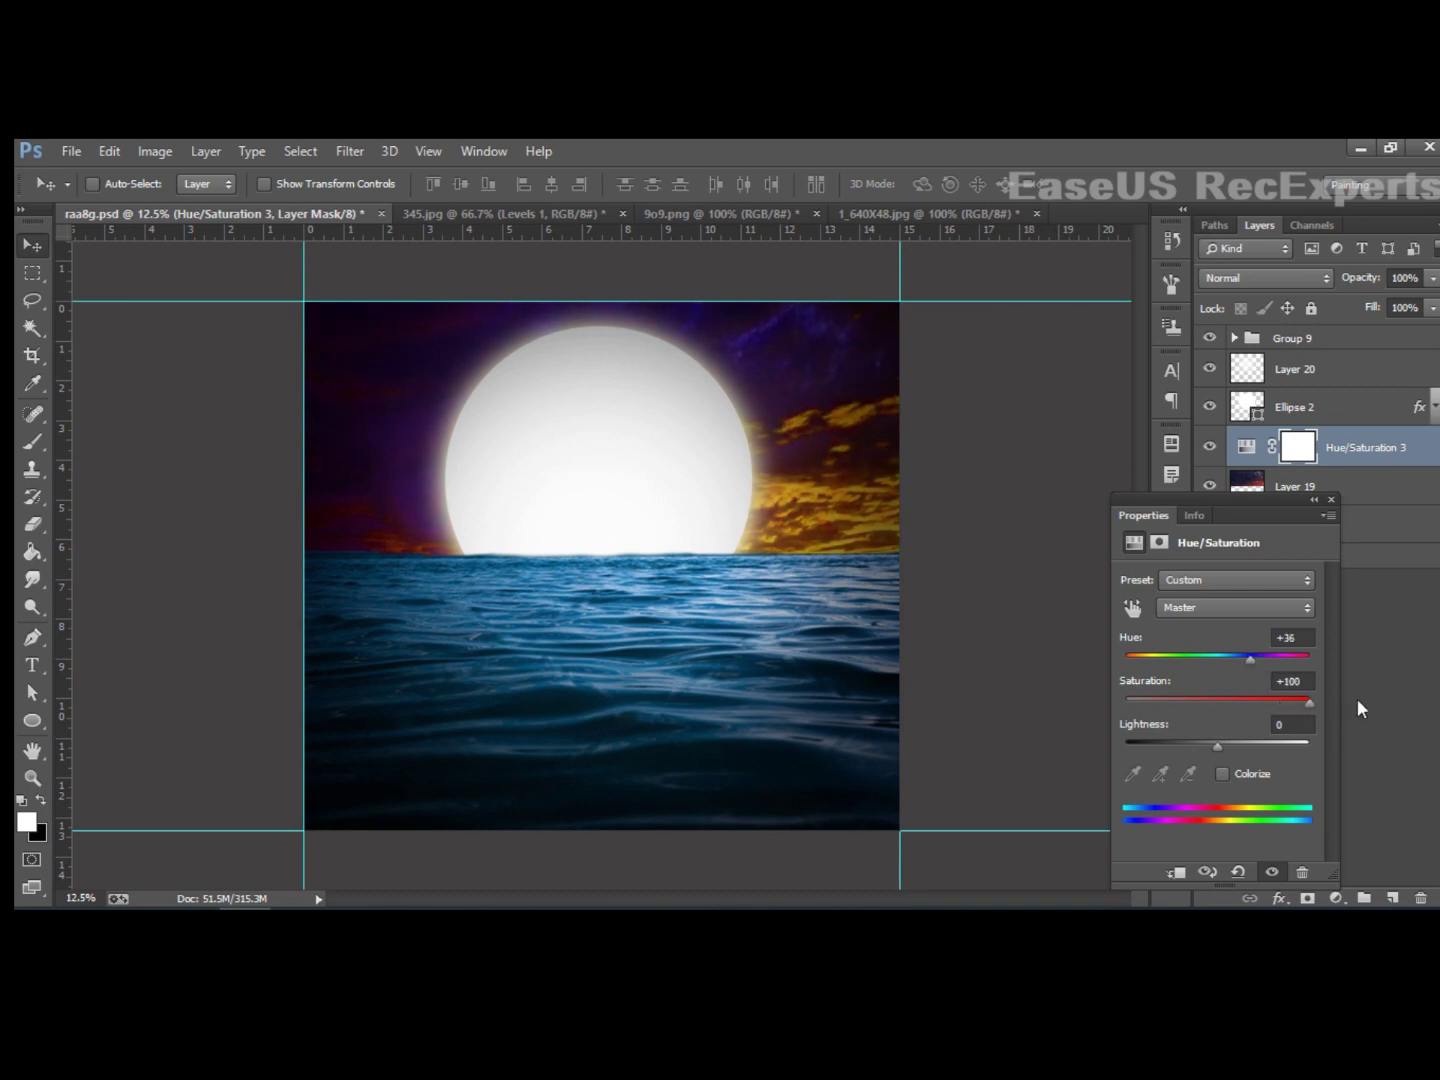
pyautogui.moveTo(1179, 747); pyautogui.dragTo(1168, 747)
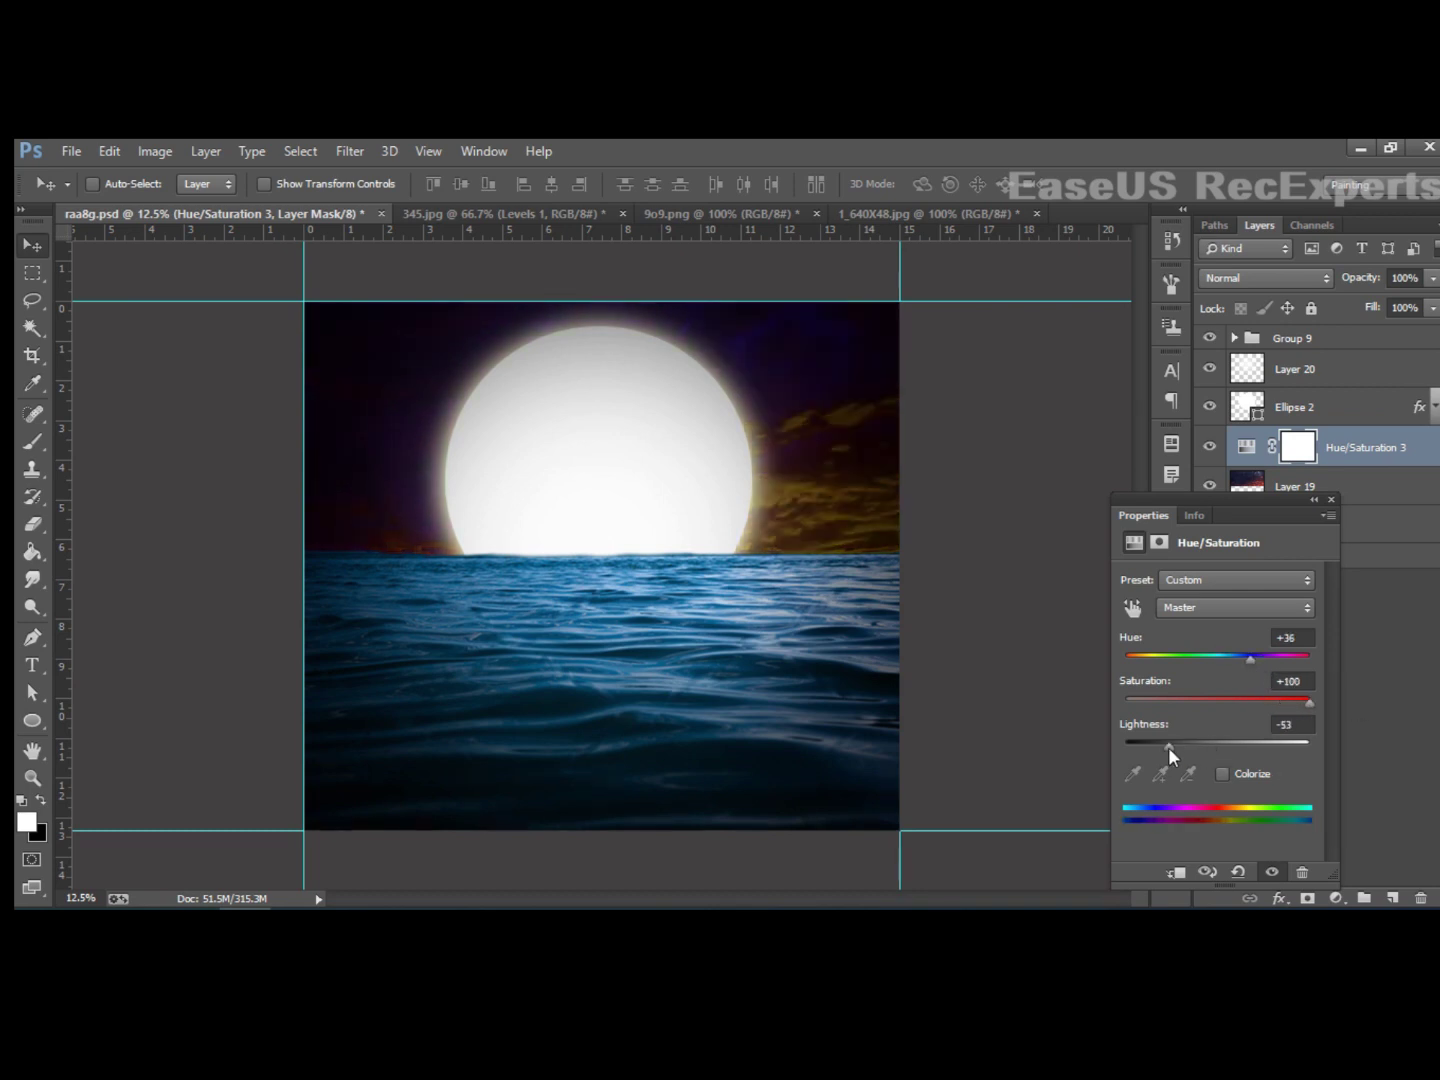
pyautogui.moveTo(1249, 658)
pyautogui.mouseDown()
pyautogui.moveTo(1213, 659)
pyautogui.moveTo(1311, 659)
pyautogui.moveTo(1122, 657)
pyautogui.moveTo(1218, 657)
pyautogui.mouseUp()
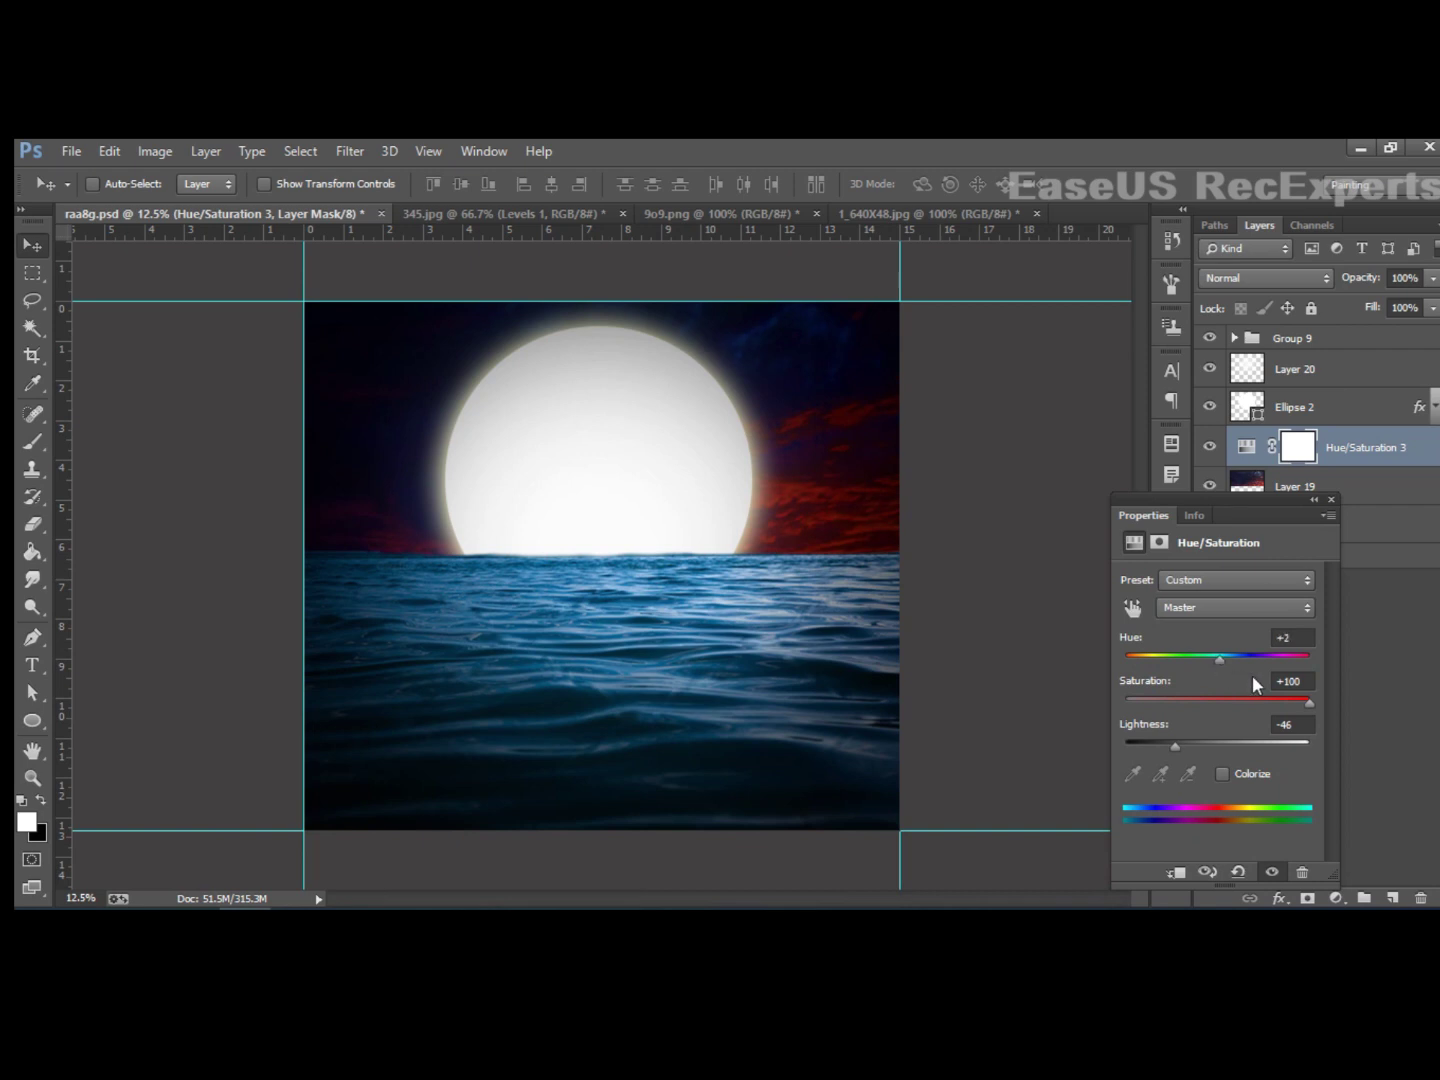
pyautogui.click(1331, 500)
pyautogui.click(1235, 752)
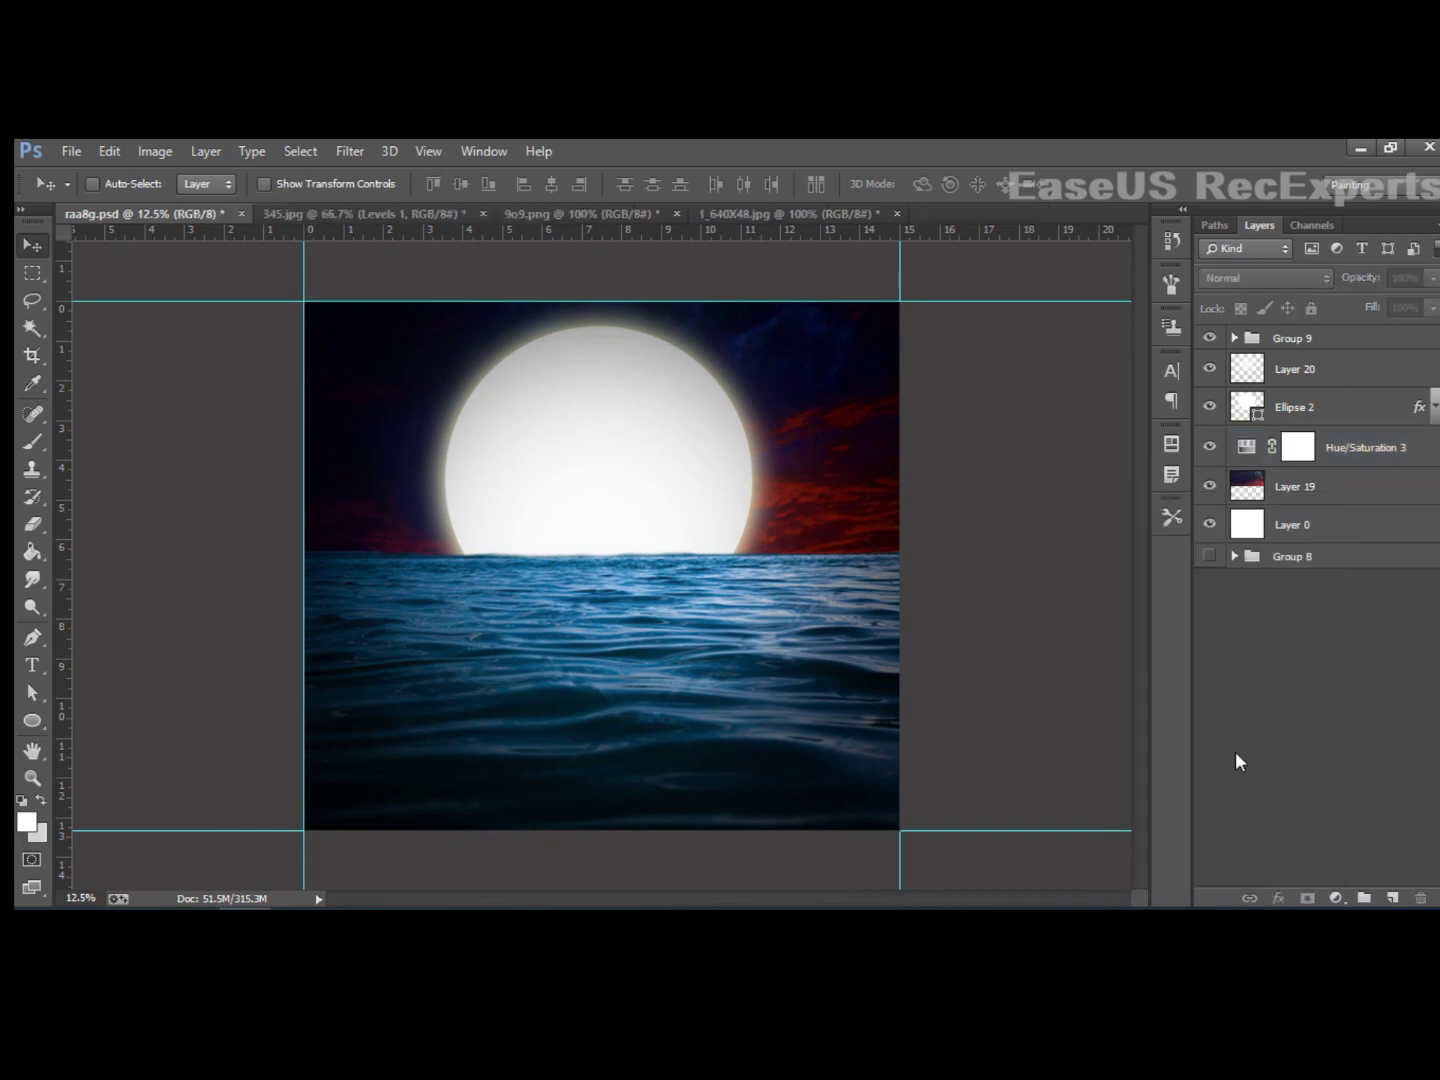
# Step: Group Hue/Saturation 3, Ellipse 2, Layer 20 and Layer 19 into Group 10, then bring up 1.jpg
pyautogui.click(1389, 446)
pyautogui.keyDown('shift'); pyautogui.click(1364, 405); pyautogui.keyUp('shift')
pyautogui.keyDown('shift'); pyautogui.click(1350, 372); pyautogui.keyUp('shift')
pyautogui.keyDown('shift'); pyautogui.click(1340, 489); pyautogui.keyUp('shift')
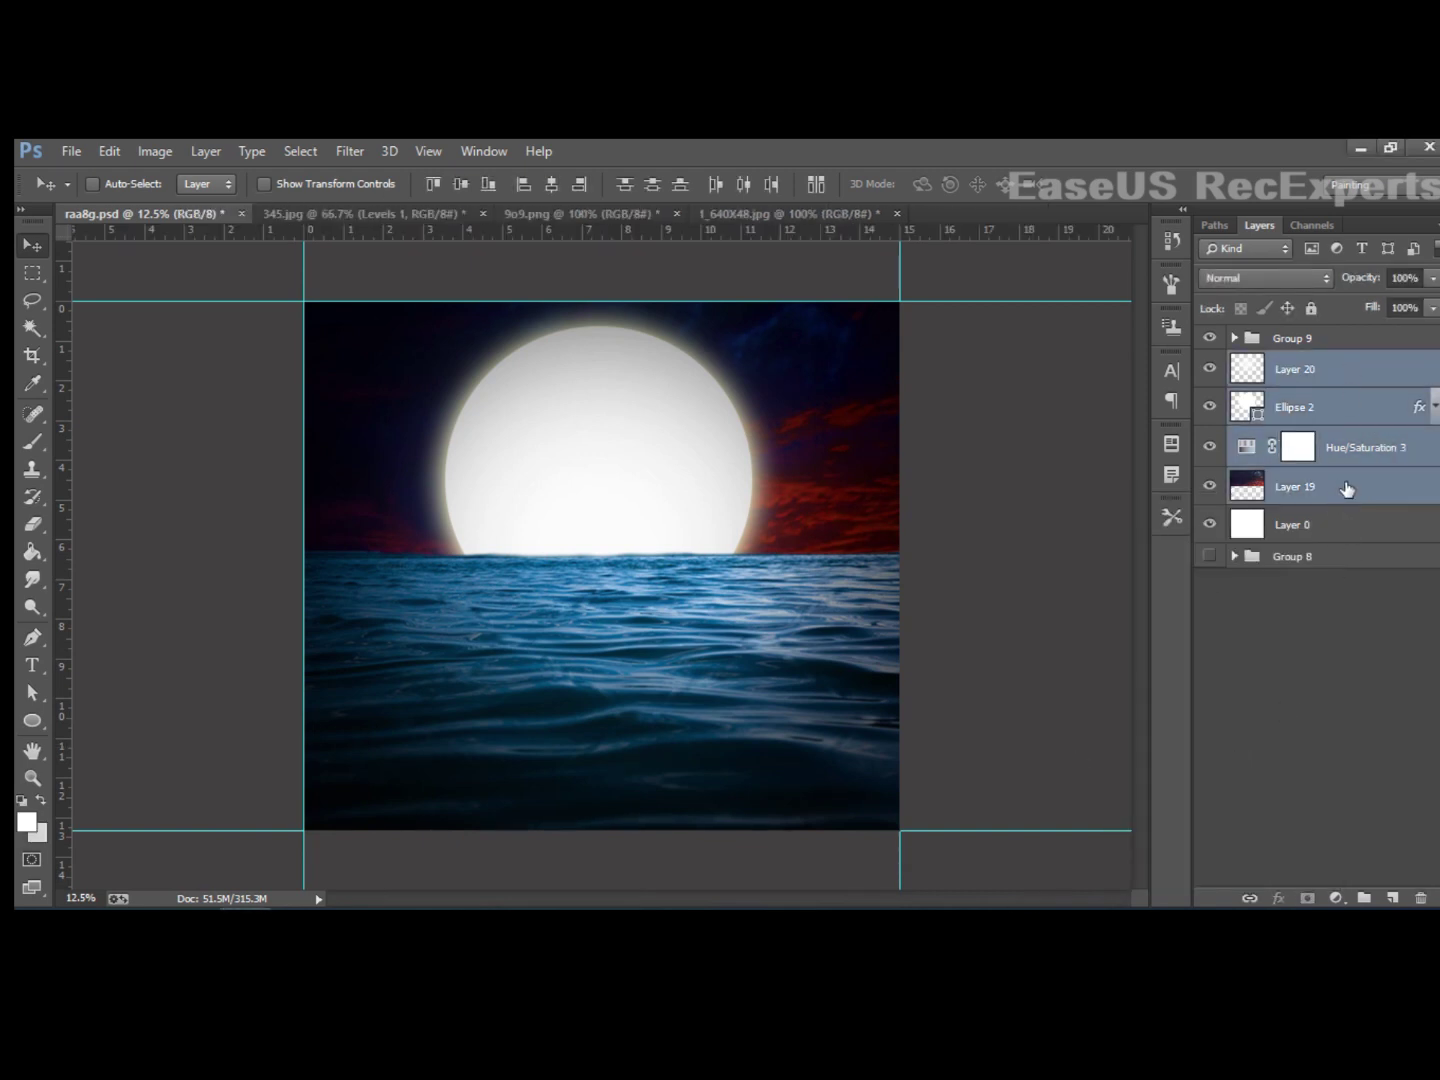
pyautogui.moveTo(1343, 490); pyautogui.dragTo(1366, 900)
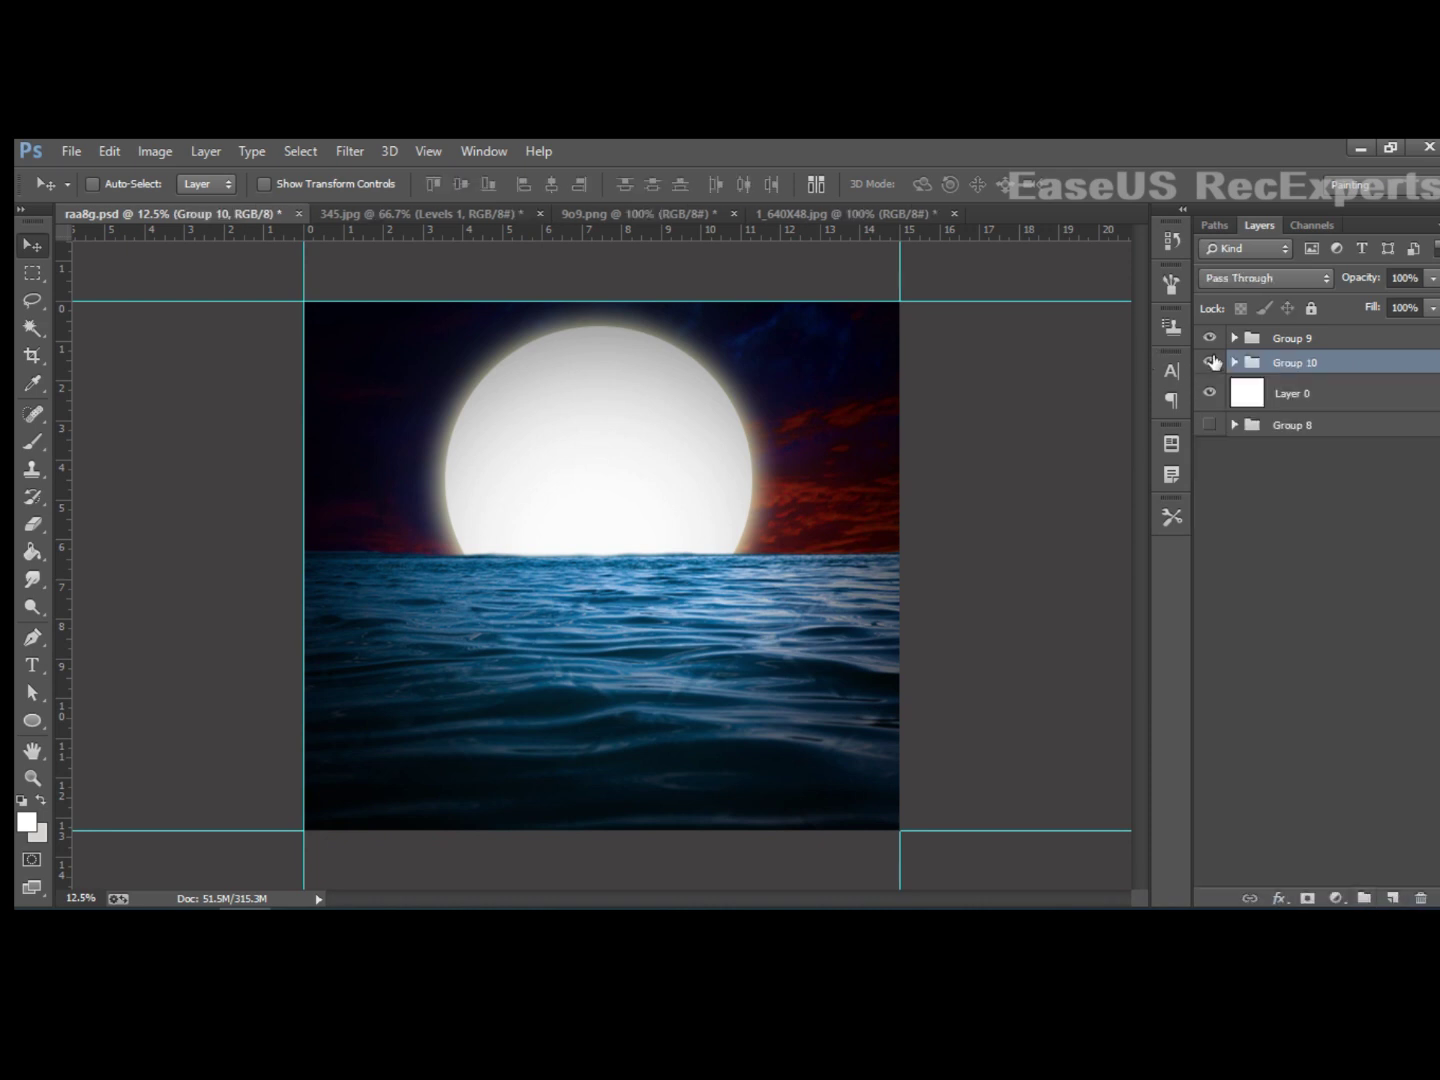
pyautogui.click(1211, 362)
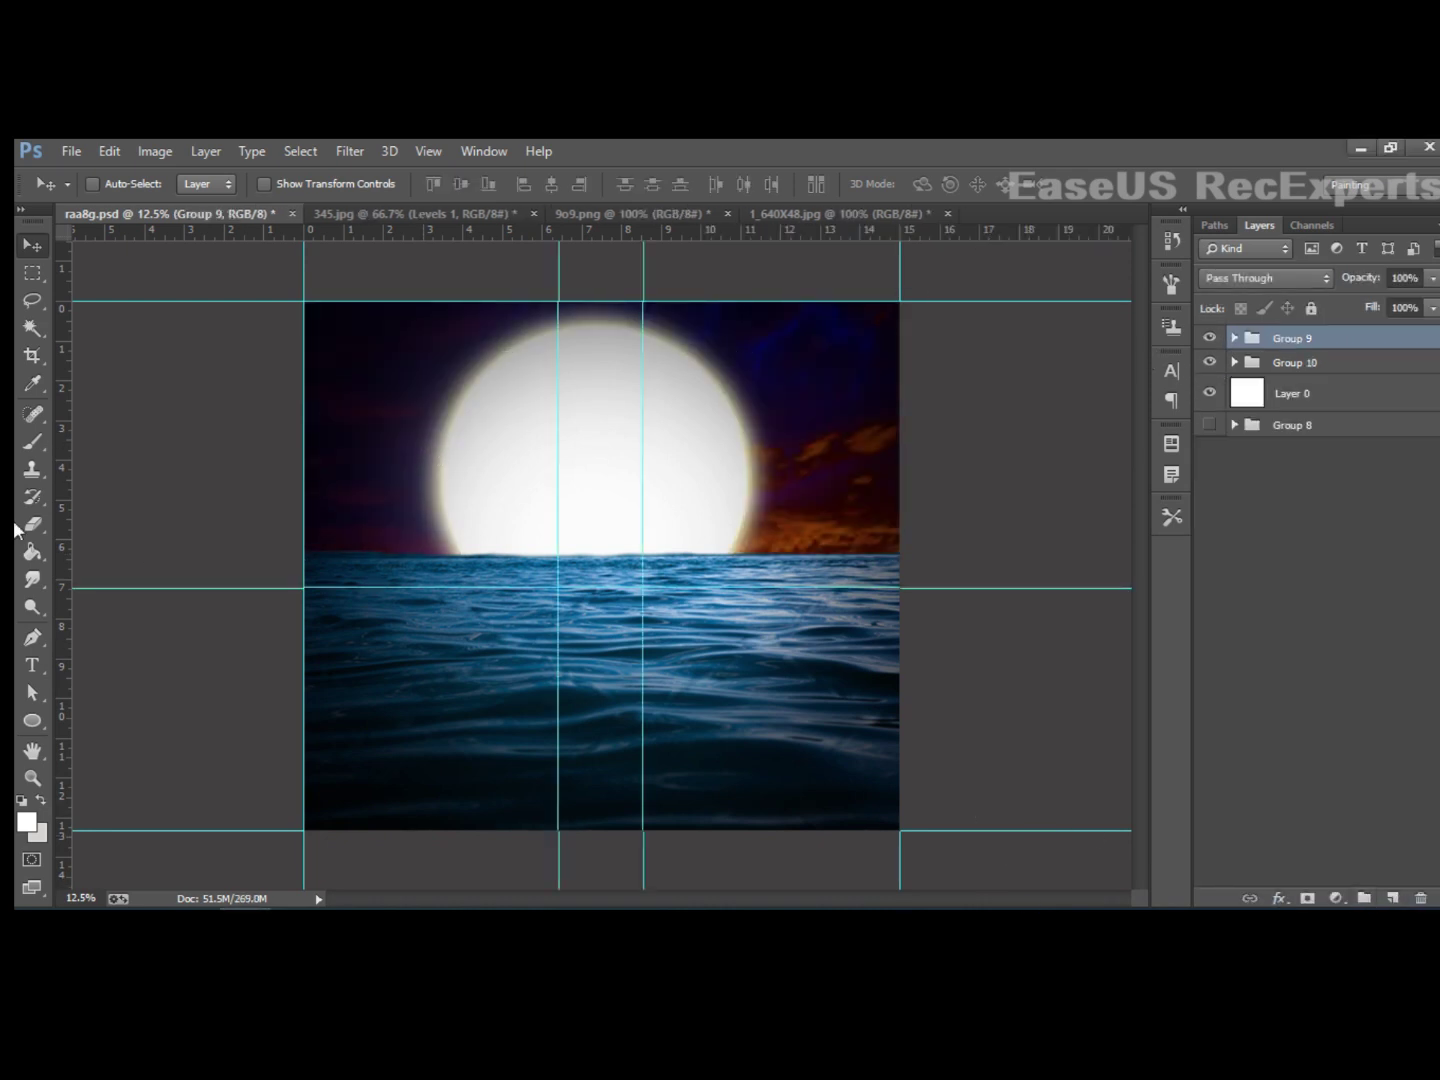
pyautogui.moveTo(66, 560)
pyautogui.mouseDown()
pyautogui.moveTo(150, 569)
pyautogui.moveTo(69, 578)
pyautogui.mouseUp()
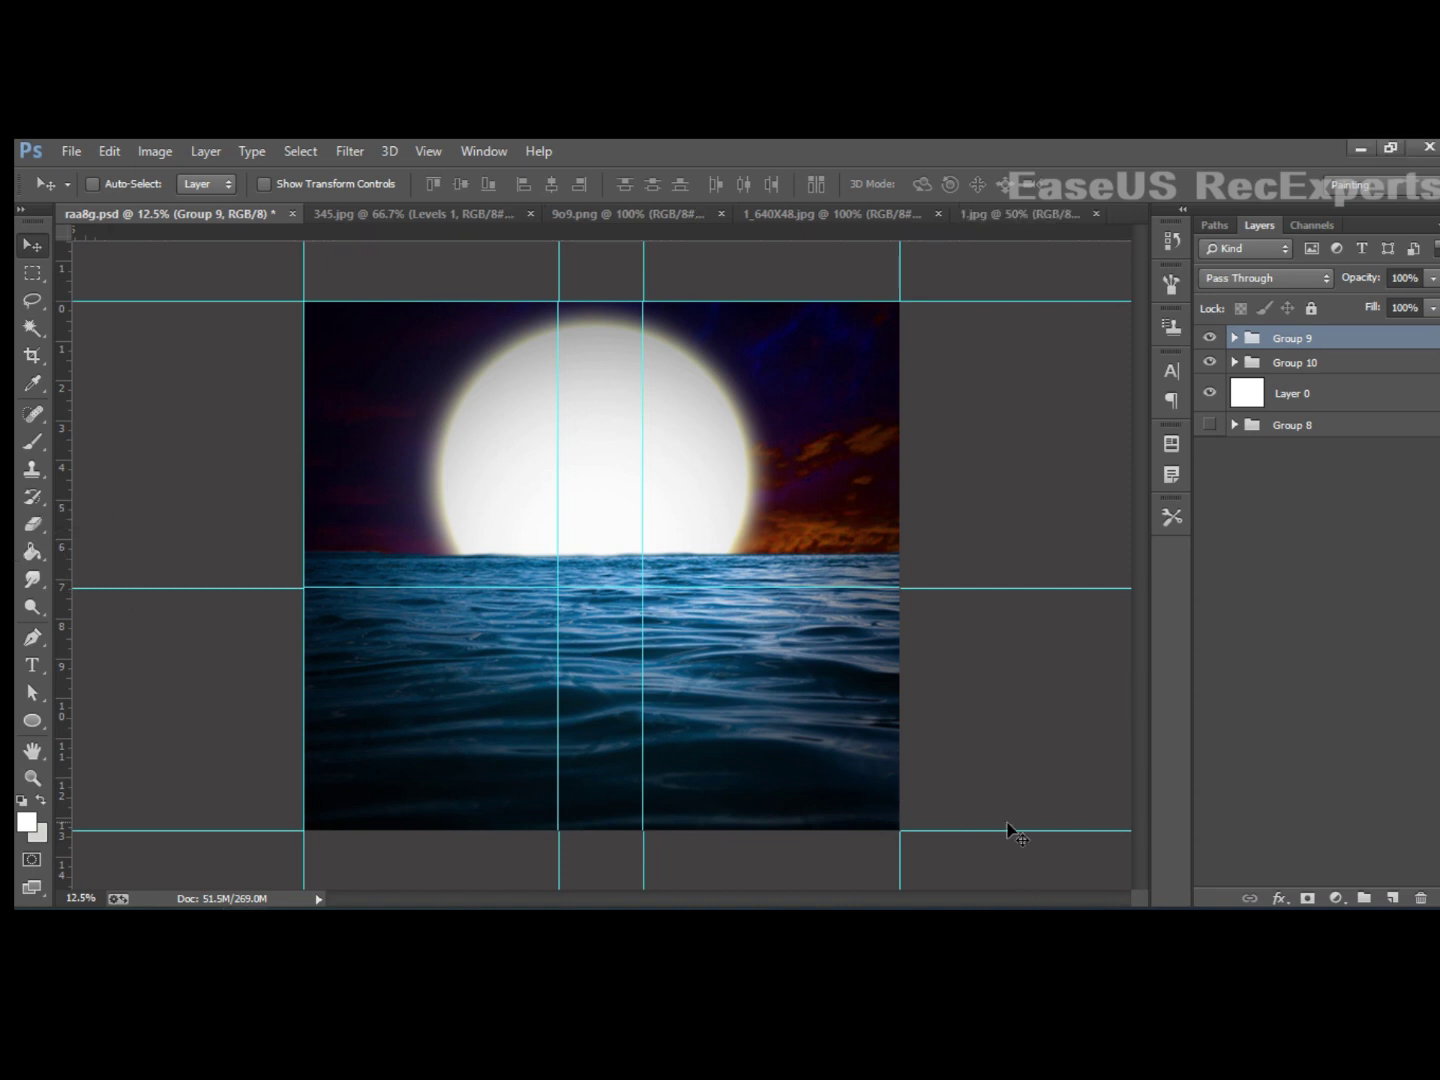
# Step: Content-aware fill away the 'I am Sorry !!!!!' caption from the landscape photo
pyautogui.press('m')
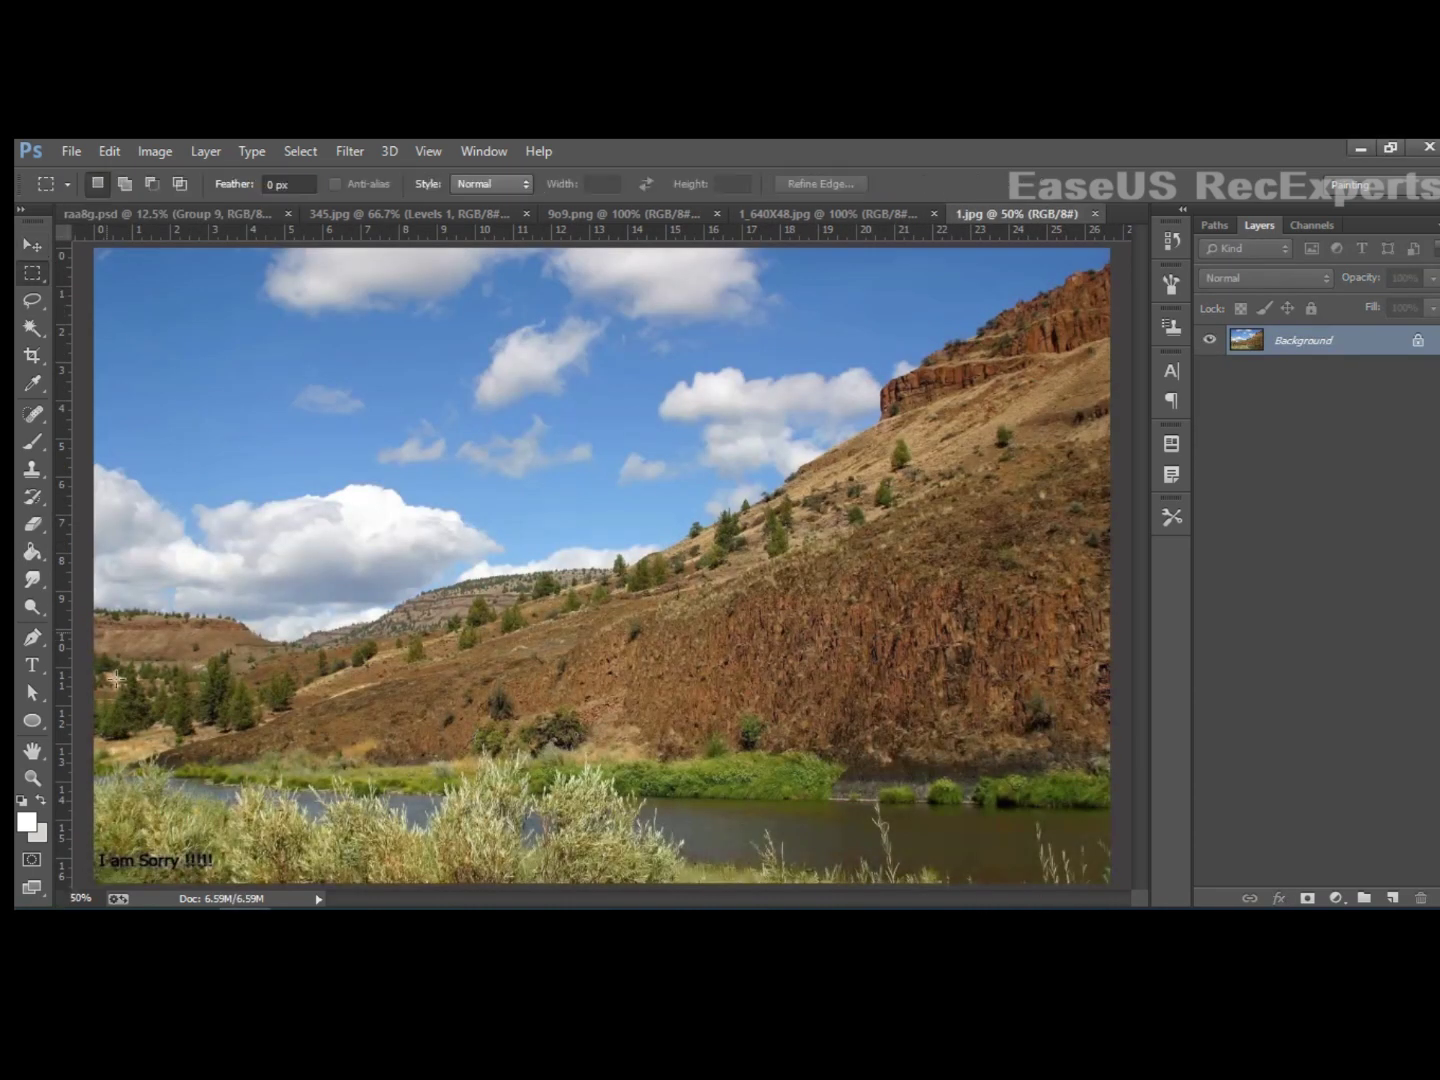
pyautogui.moveTo(98, 839); pyautogui.dragTo(229, 879)
pyautogui.rightClick(186, 852)
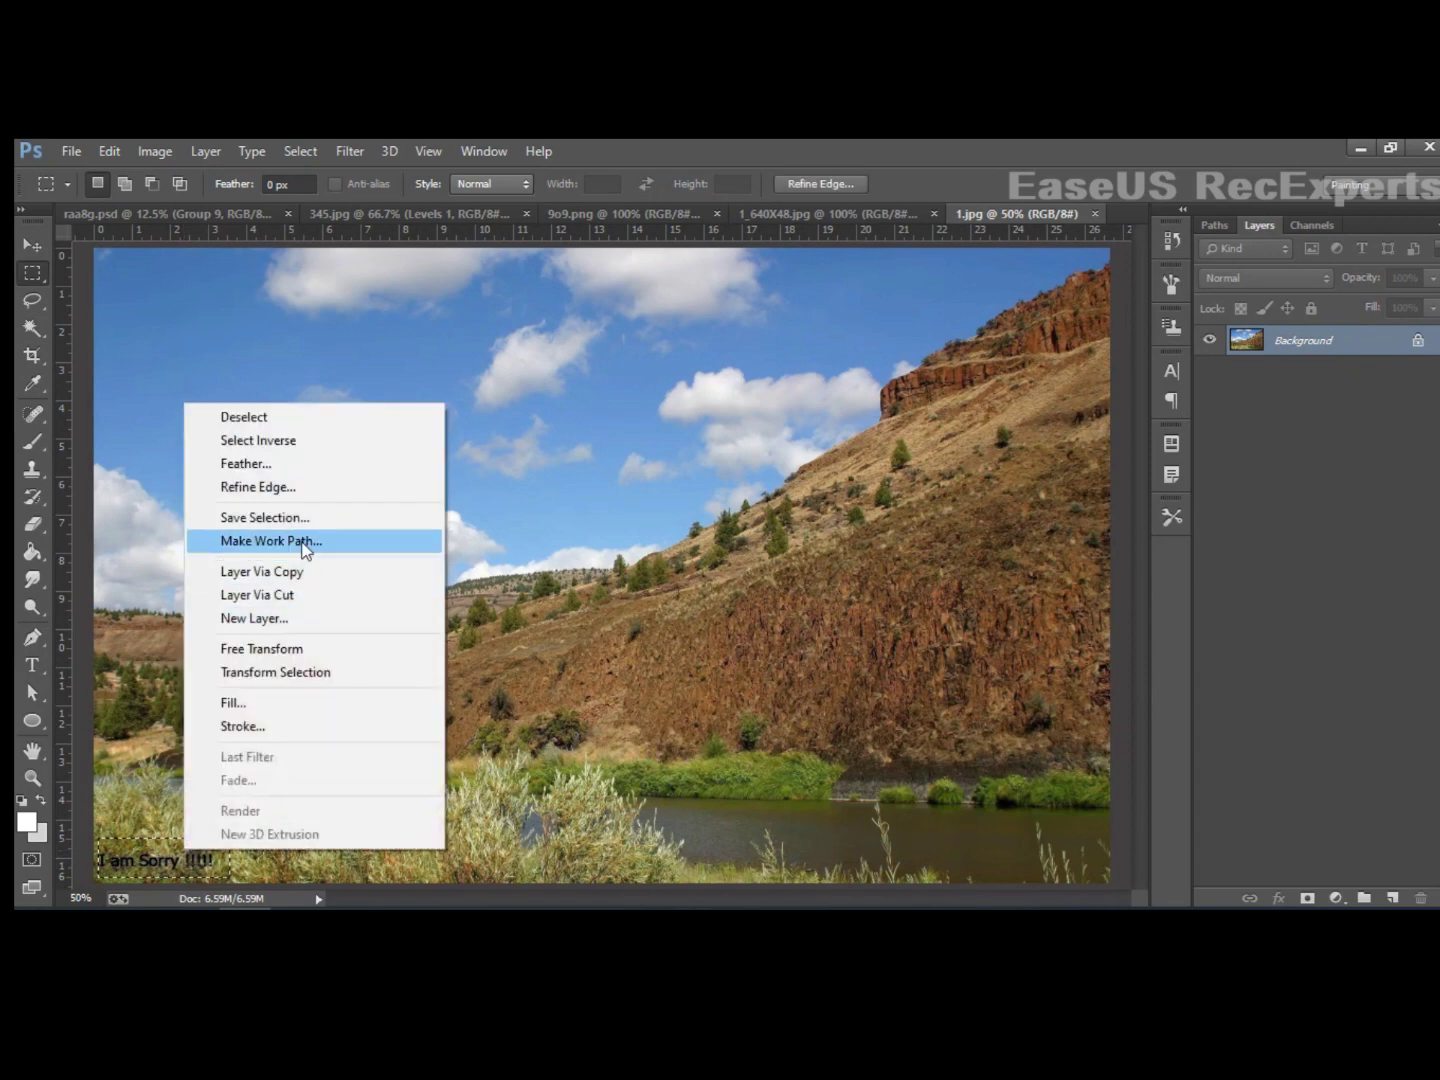
pyautogui.click(307, 702)
pyautogui.click(848, 357)
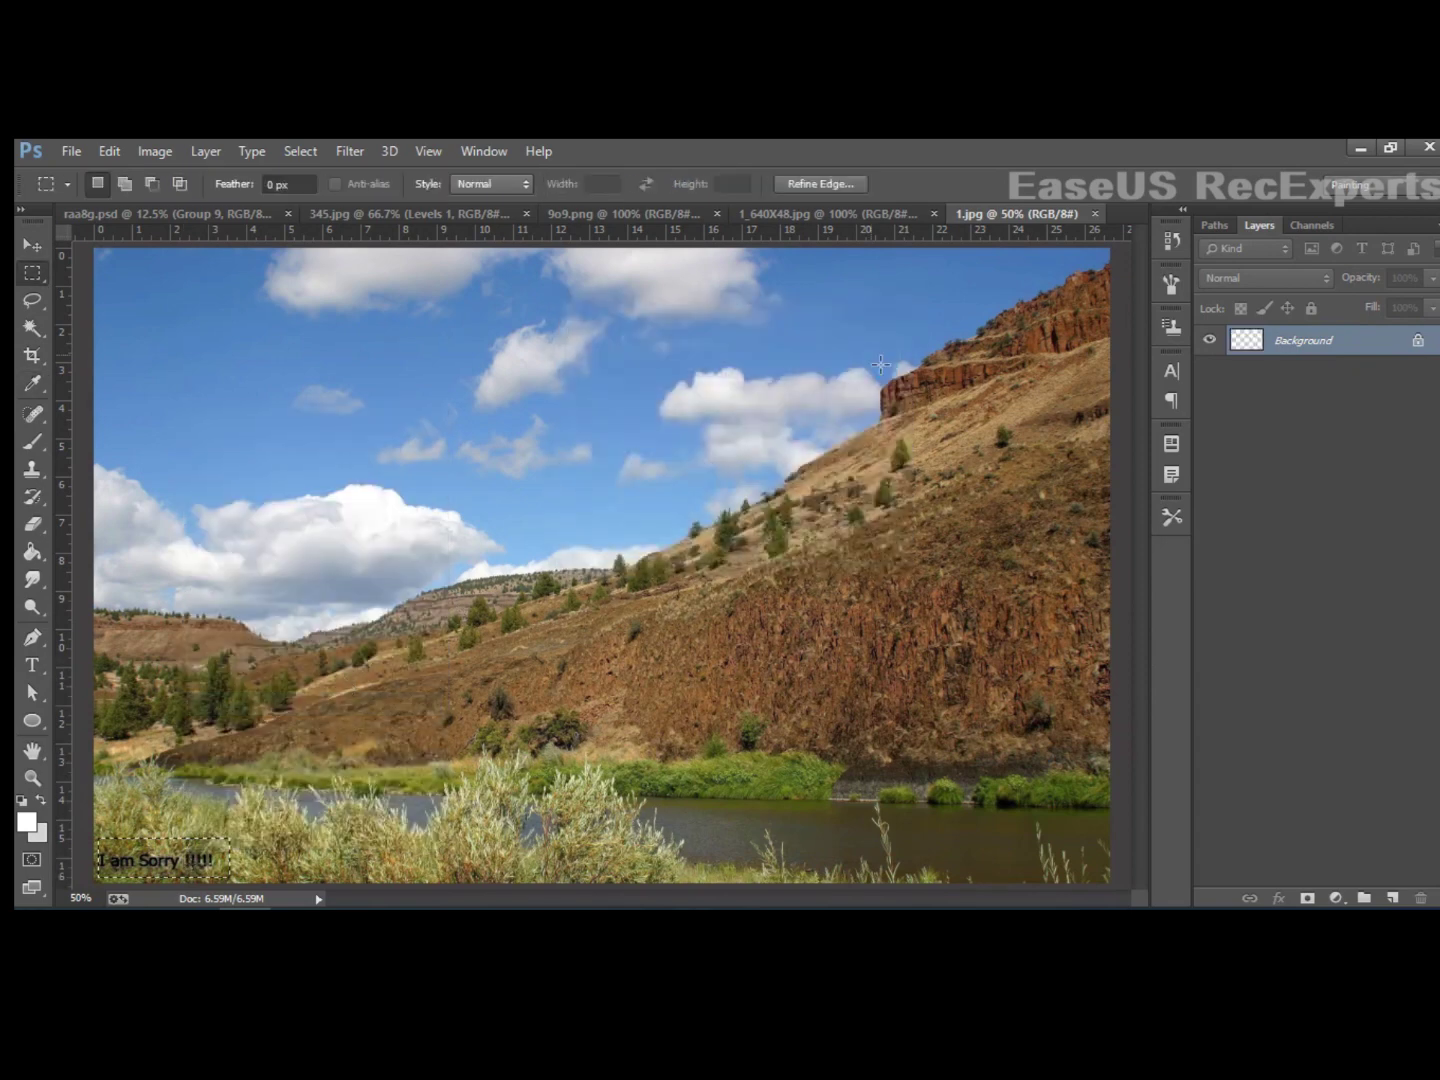
pyautogui.hotkey('ctrl', 'd')
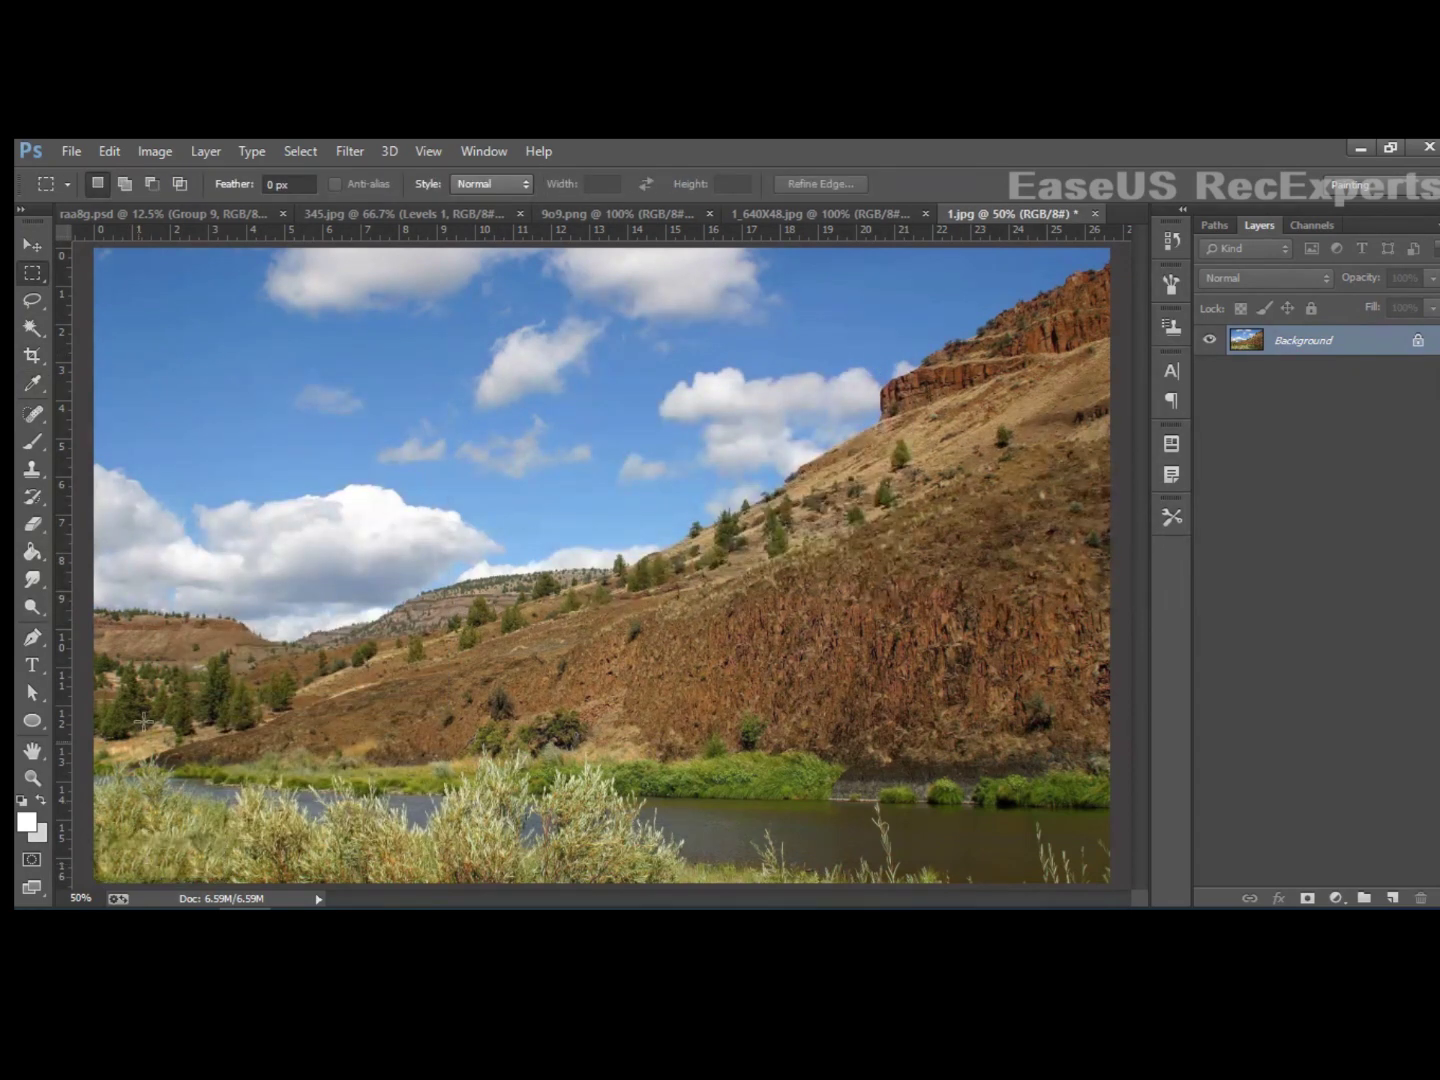
# Step: Move the landscape into raa8g.psd and scale it to fill the right side up to the guides
pyautogui.click(33, 245)
pyautogui.moveTo(695, 385)
pyautogui.mouseDown()
pyautogui.moveTo(247, 269)
pyautogui.moveTo(689, 498)
pyautogui.moveTo(850, 540)
pyautogui.mouseUp()
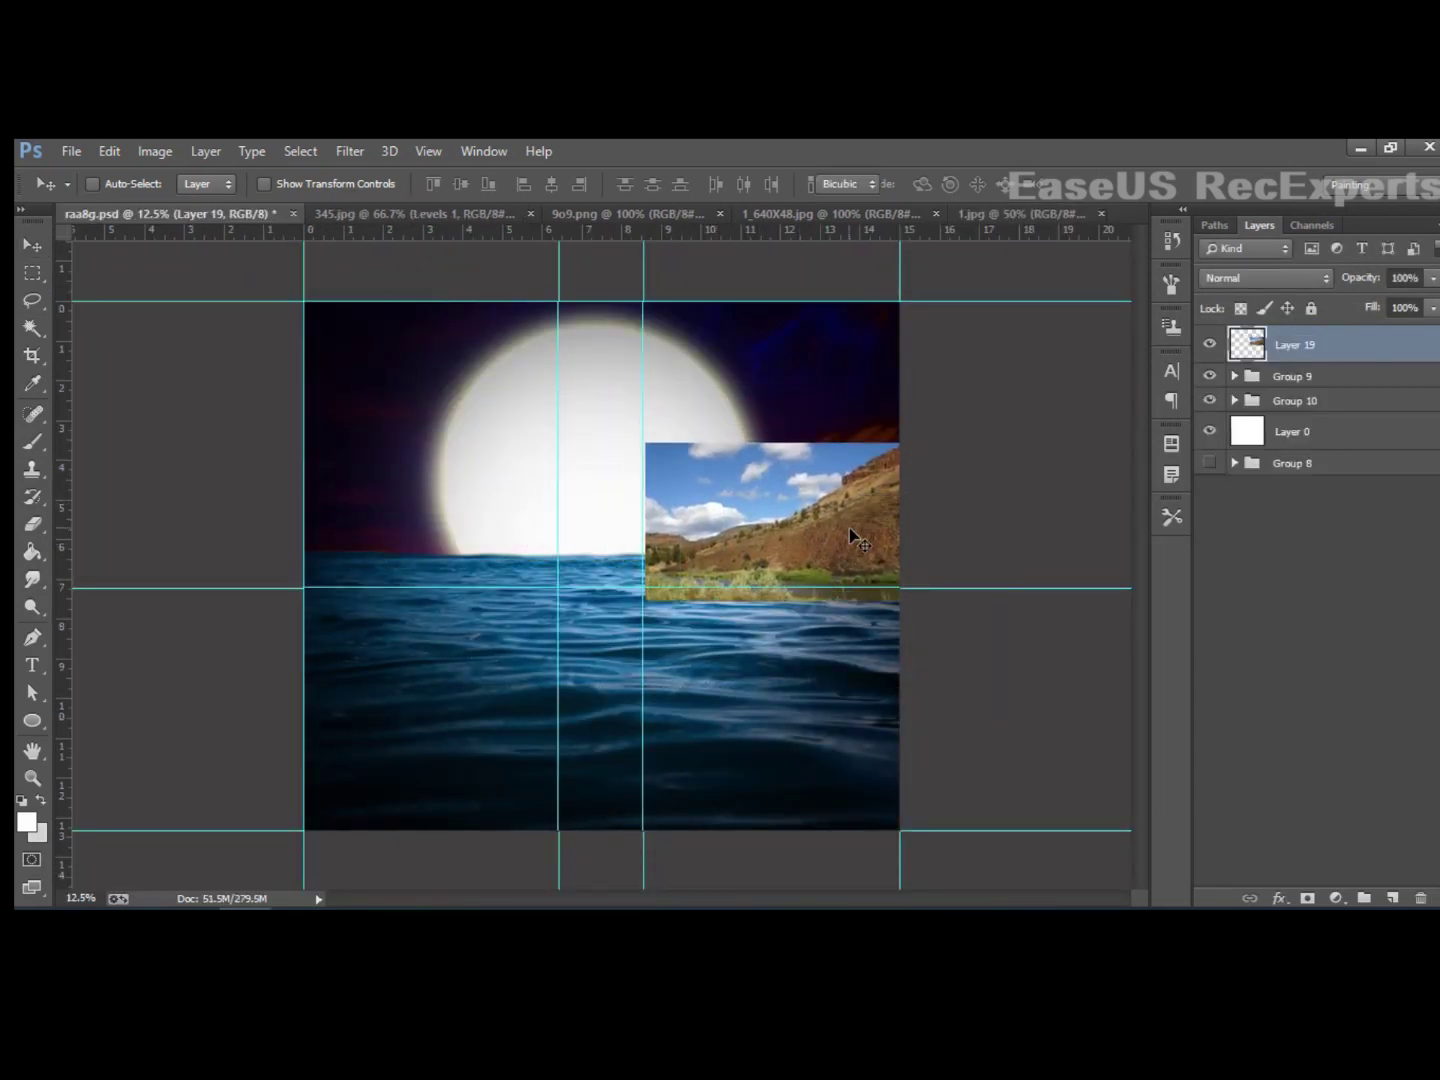
pyautogui.hotkey('ctrl', 't')
pyautogui.moveTo(899, 444); pyautogui.dragTo(1013, 369)
pyautogui.moveTo(932, 518); pyautogui.dragTo(831, 508)
pyautogui.moveTo(833, 365); pyautogui.dragTo(832, 311)
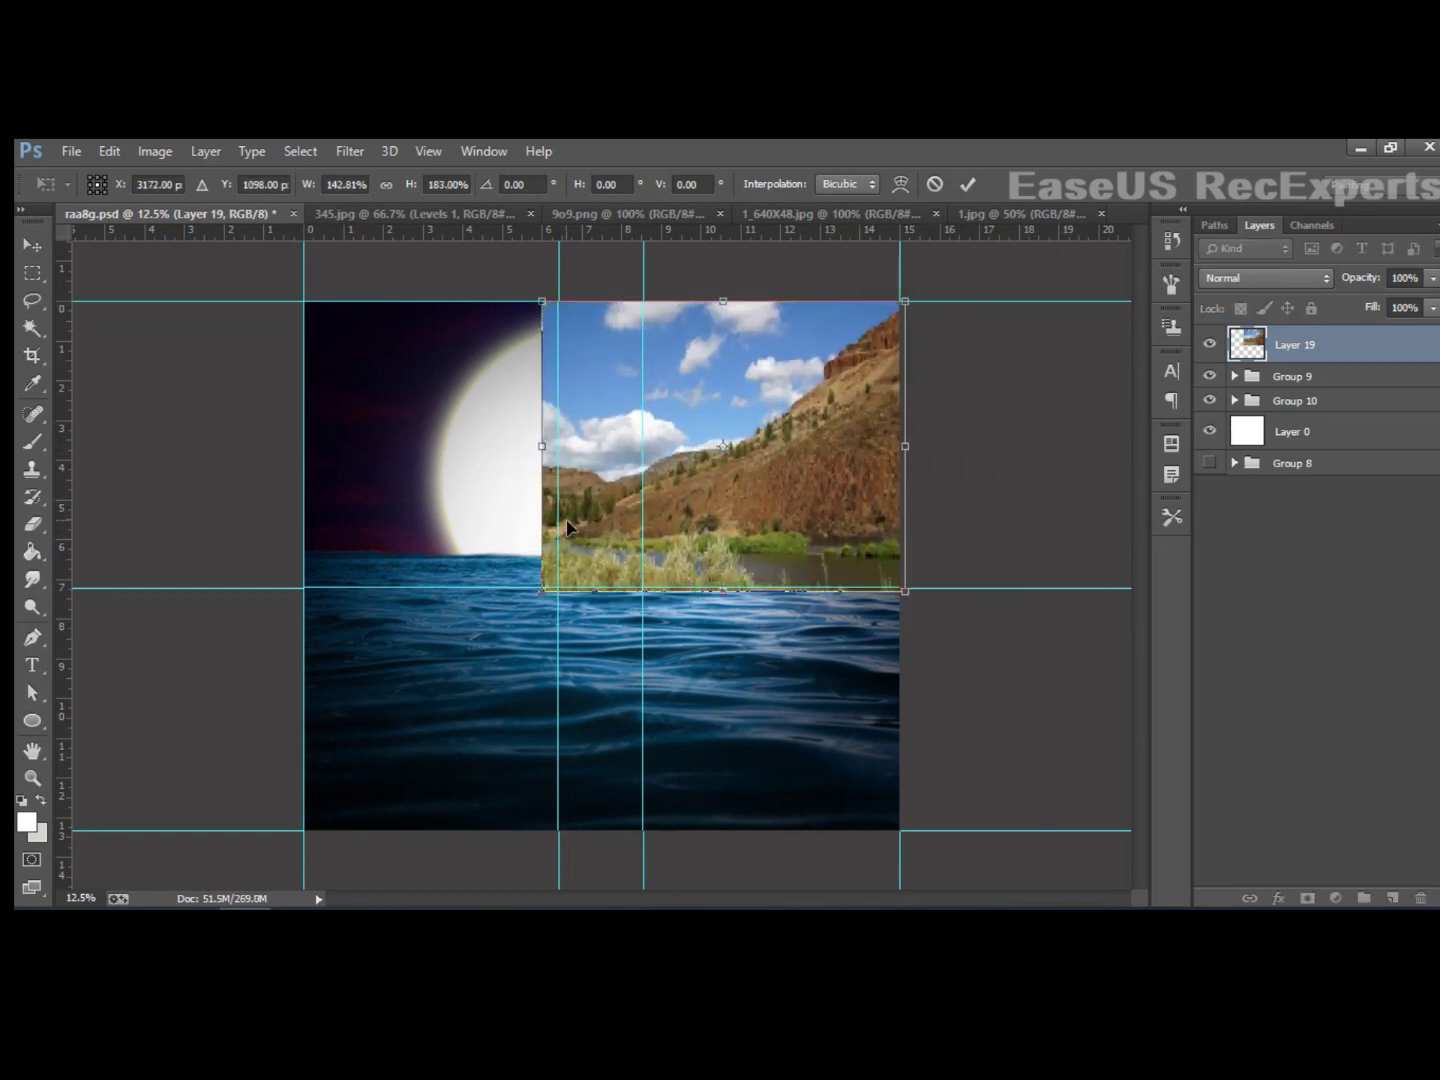
pyautogui.moveTo(567, 527); pyautogui.dragTo(815, 482)
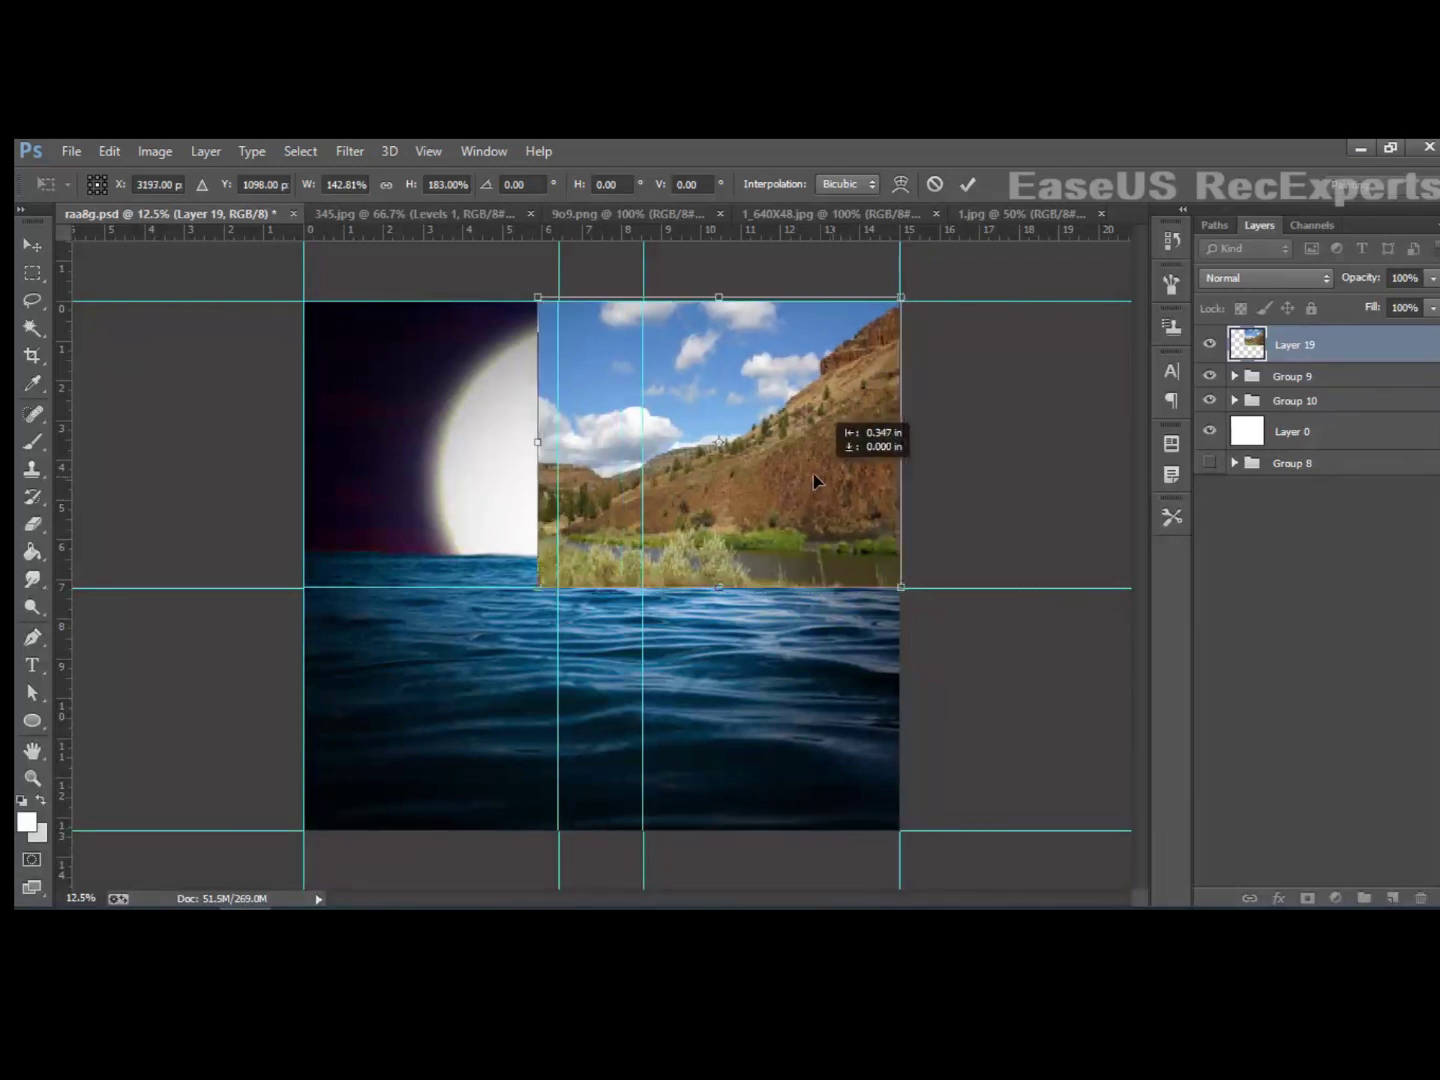
pyautogui.moveTo(538, 441); pyautogui.dragTo(643, 460)
pyautogui.press('Return')
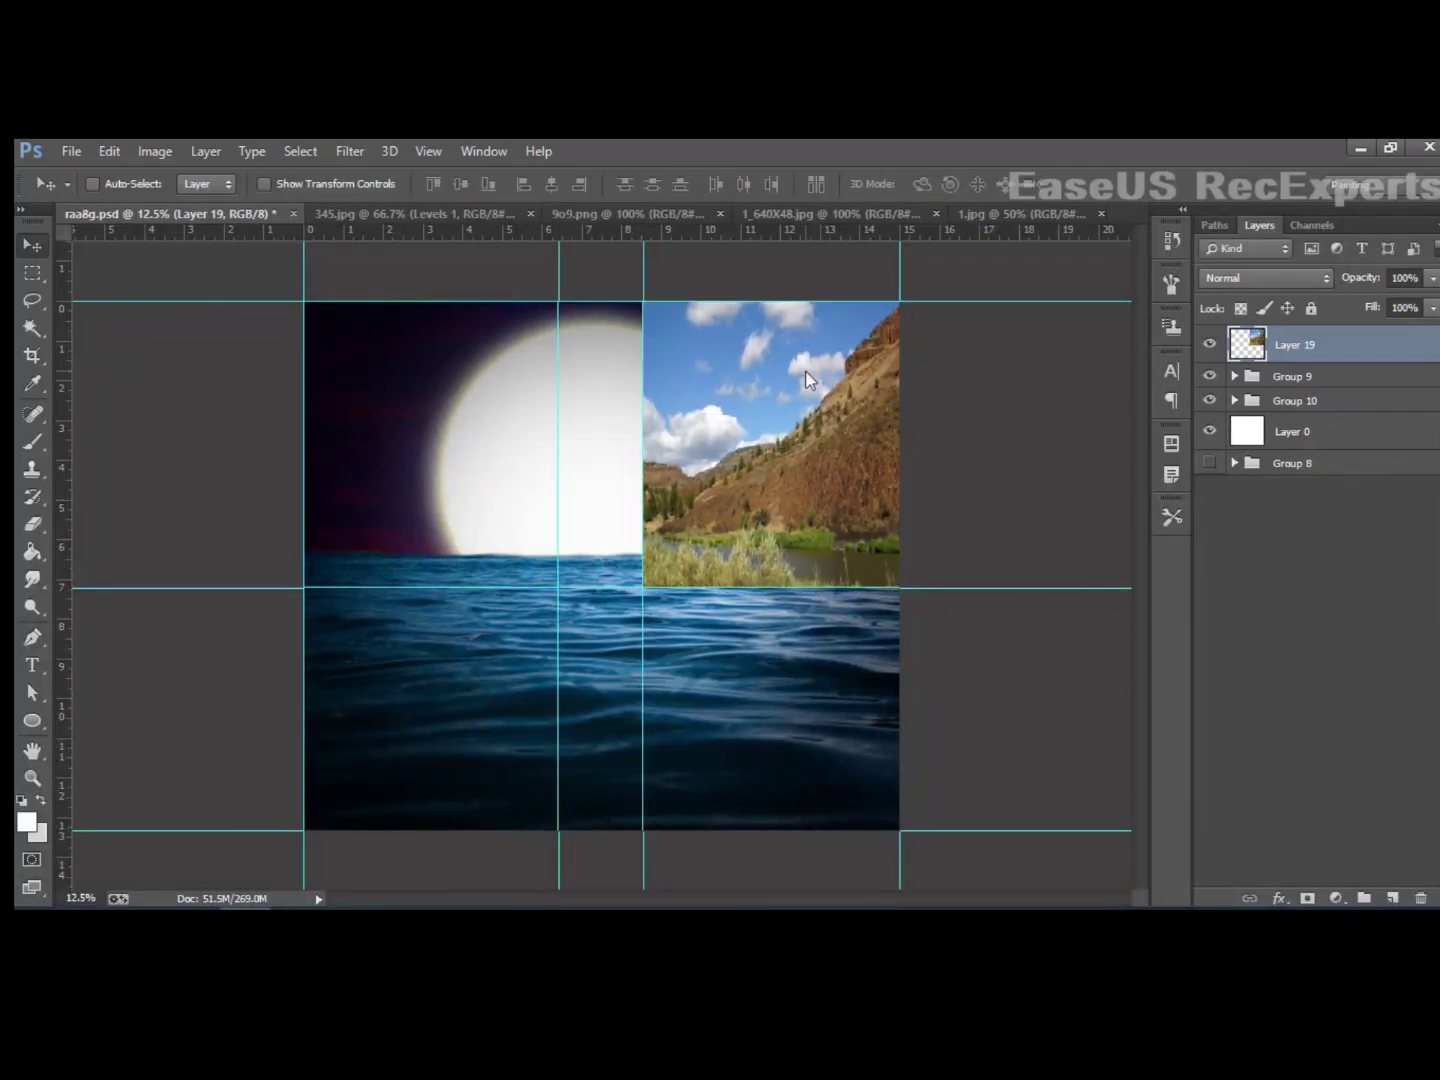
pyautogui.hotkey('ctrl', '+')
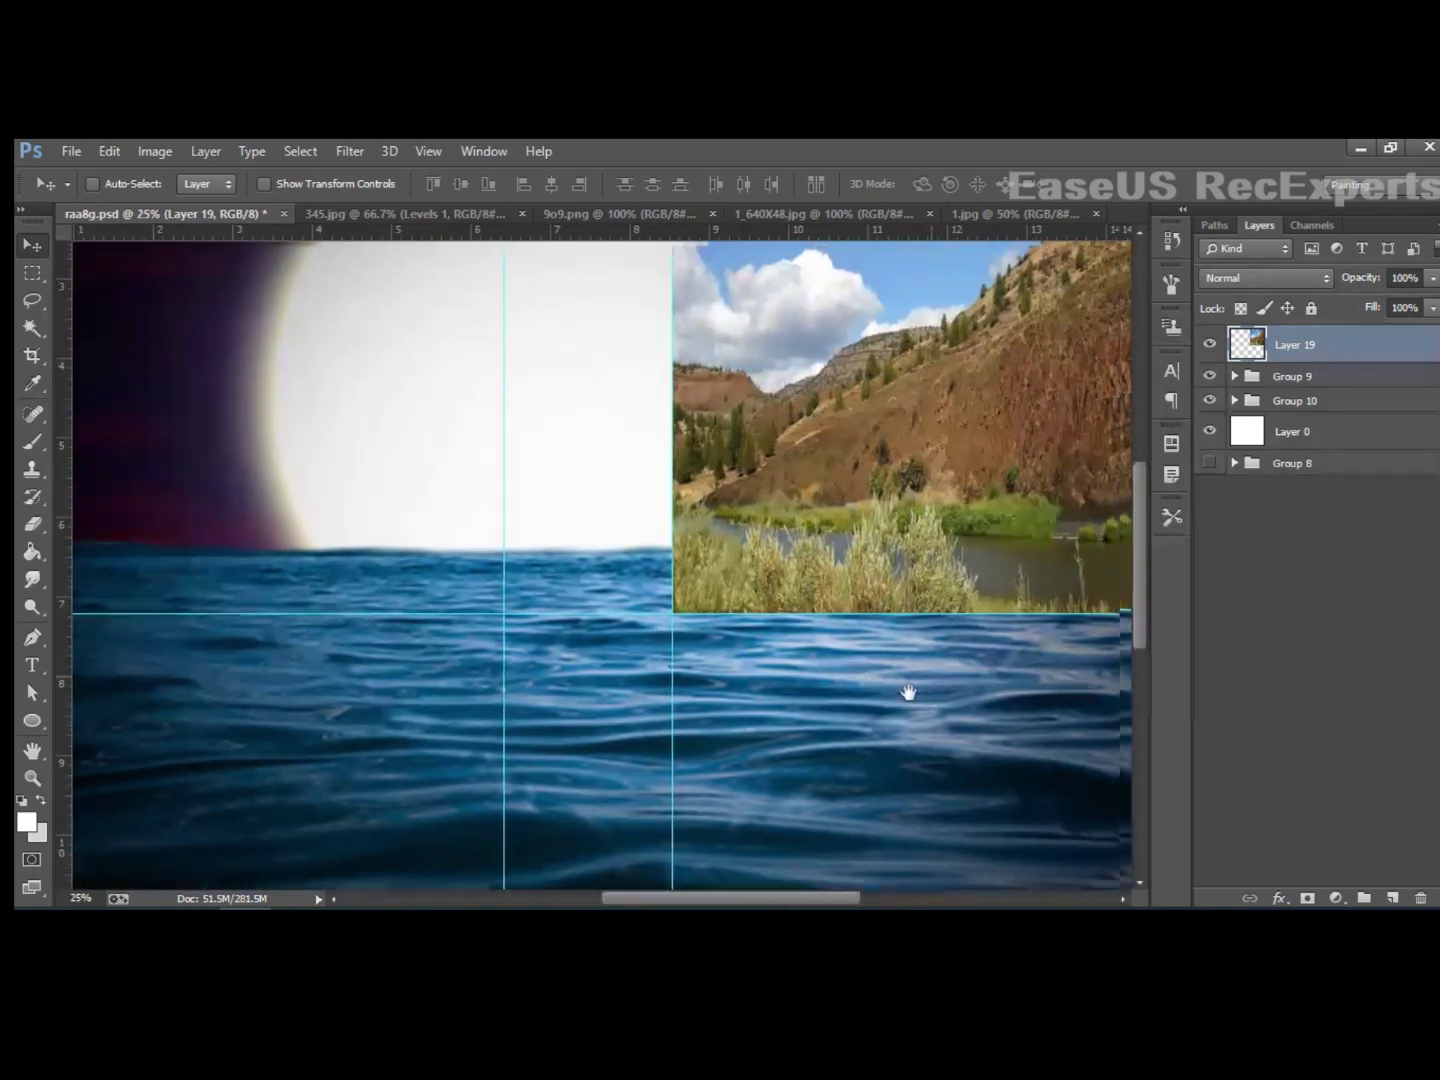
# Step: Erase the landscape's lower-left grass and horizon band with a 118 px, 0%-hardness eraser
pyautogui.hscroll(5, 907, 690)
pyautogui.click(32, 525)
pyautogui.rightClick(393, 661)
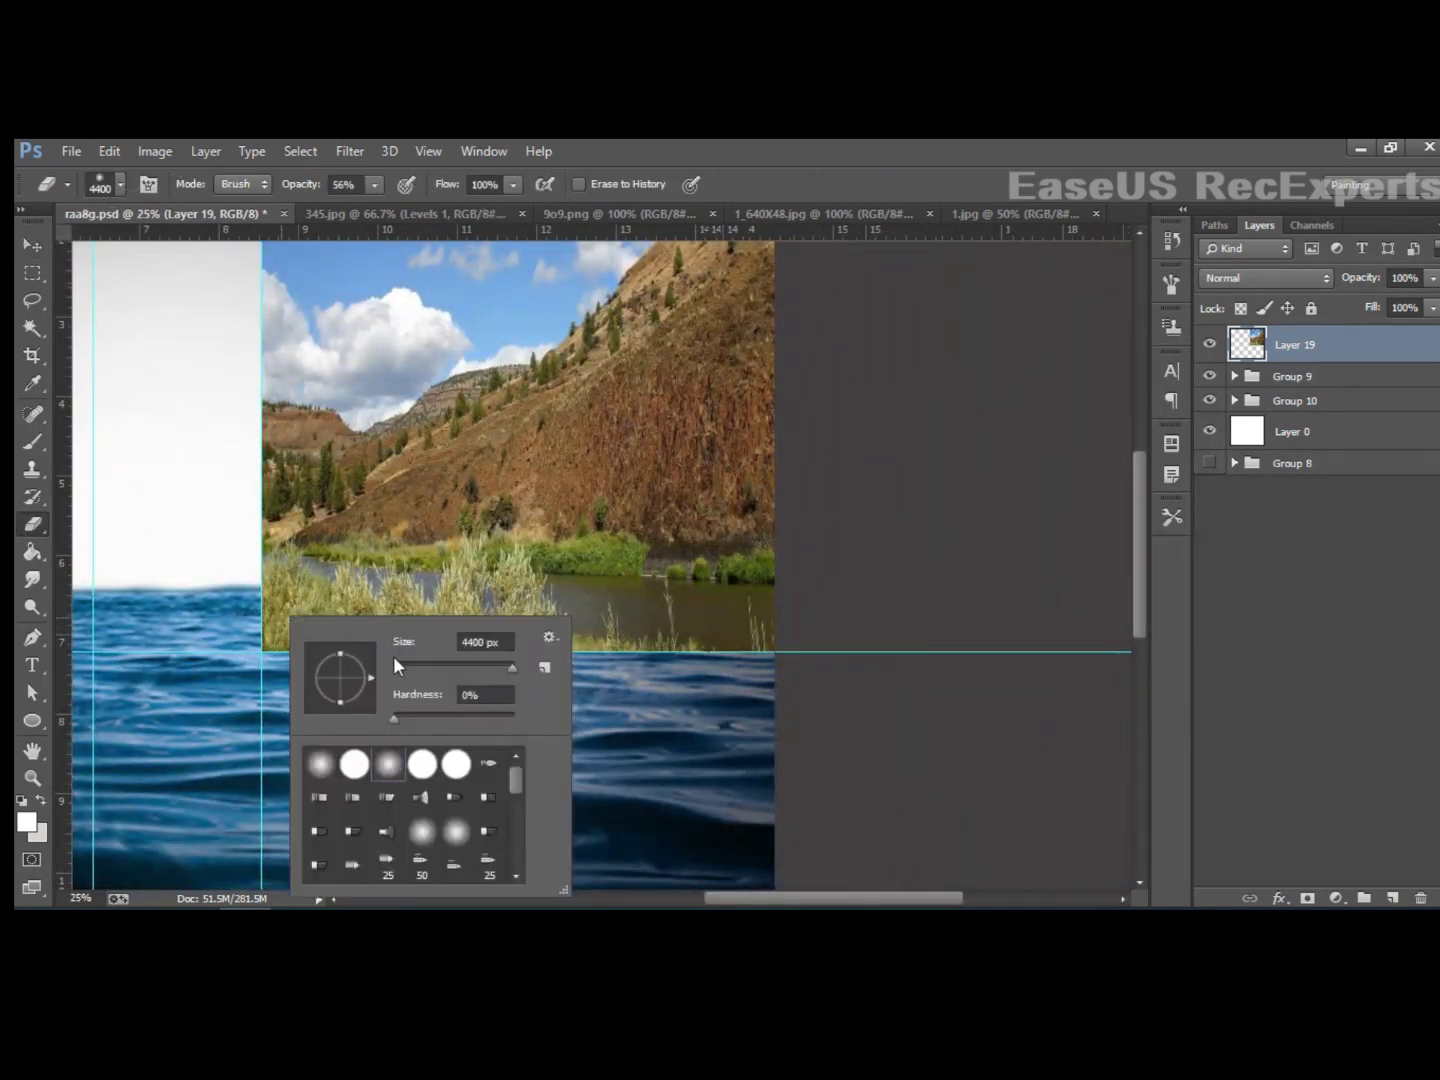
pyautogui.moveTo(280, 609); pyautogui.dragTo(147, 644)
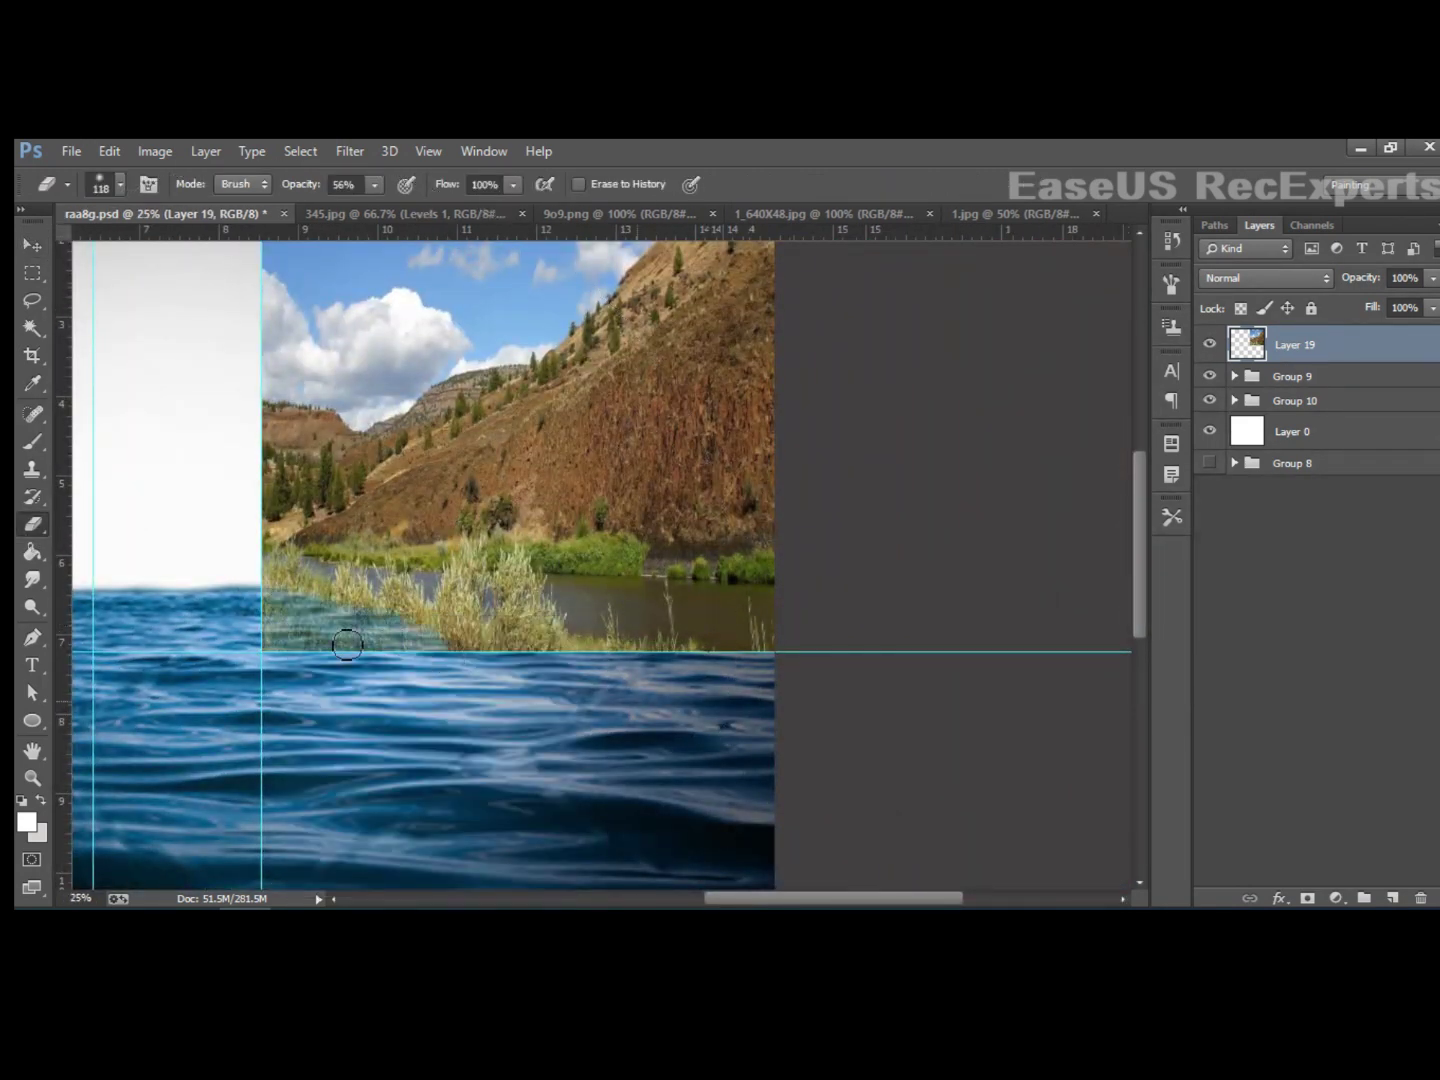
pyautogui.moveTo(364, 641)
pyautogui.mouseDown()
pyautogui.moveTo(763, 665)
pyautogui.moveTo(386, 617)
pyautogui.mouseUp()
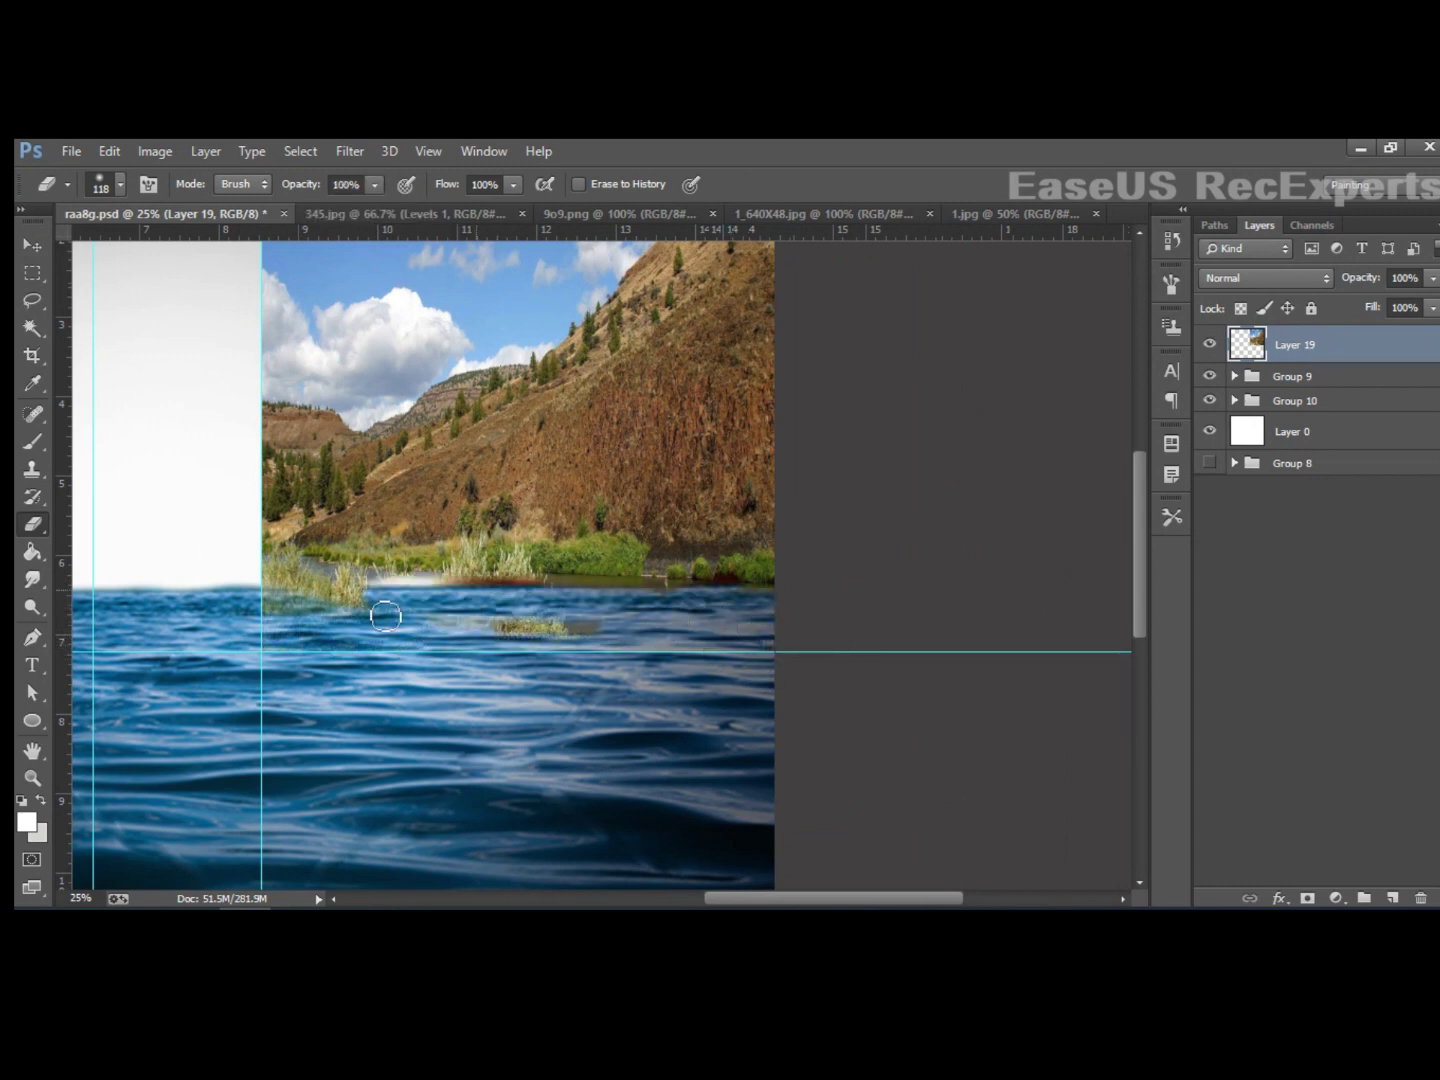
# Step: Erase the sky from the hillside layer, leaving the rocky hill
pyautogui.scroll(2, 474, 571)
pyautogui.moveTo(491, 315); pyautogui.dragTo(300, 440)
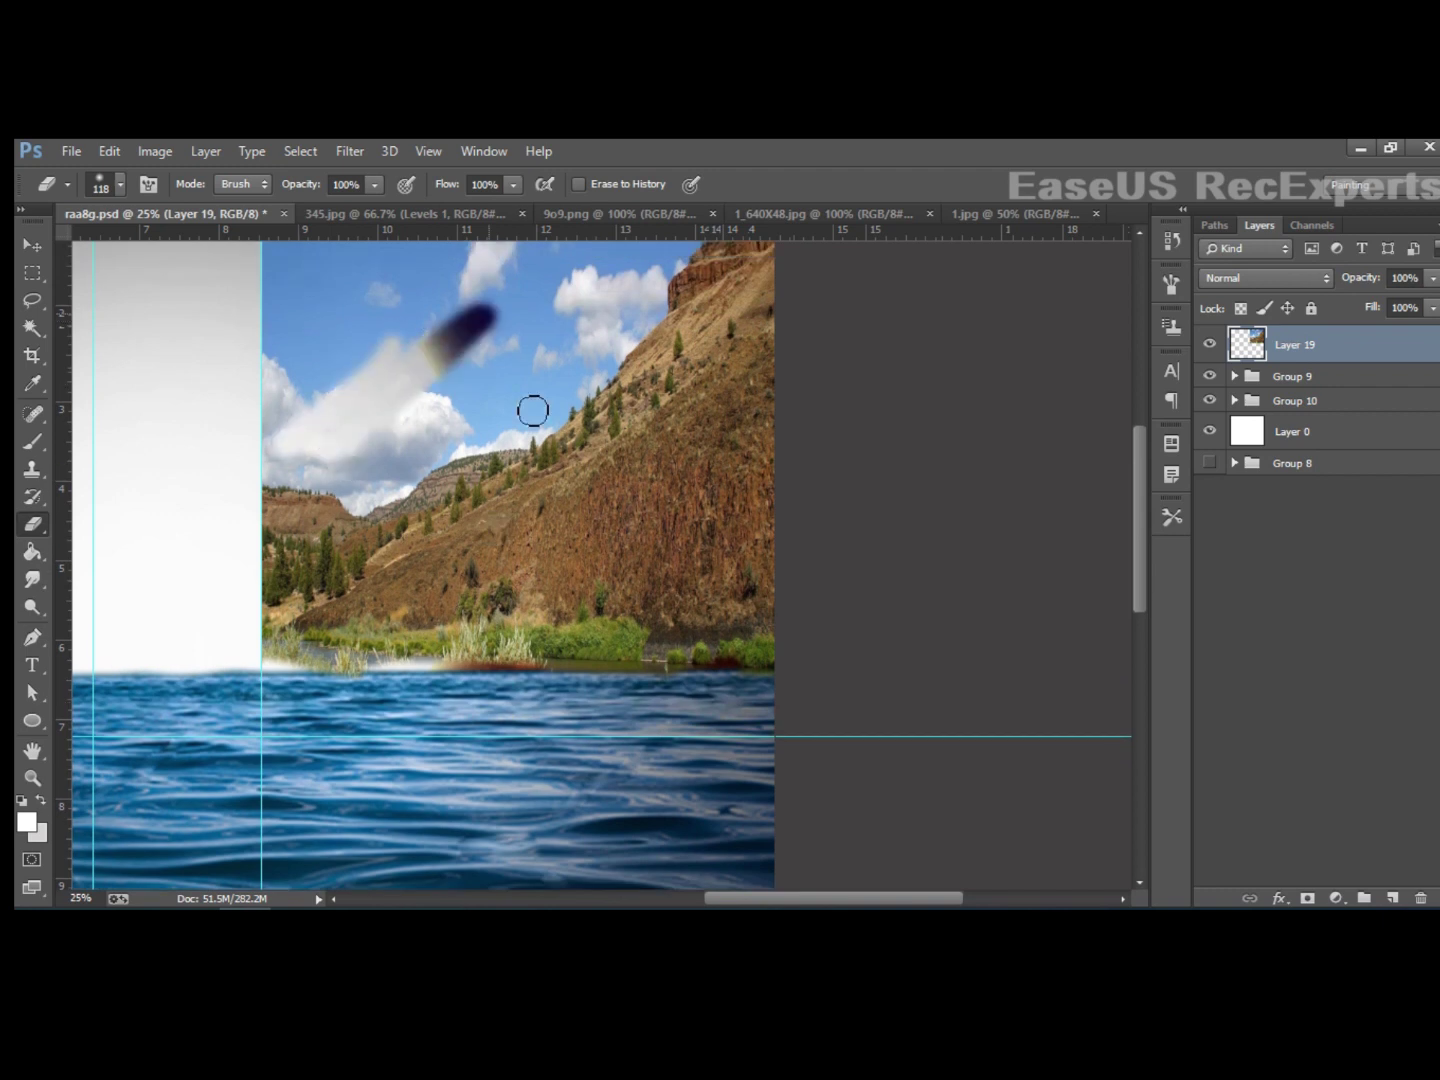
pyautogui.moveTo(529, 411)
pyautogui.mouseDown()
pyautogui.moveTo(221, 529)
pyautogui.moveTo(401, 602)
pyautogui.mouseUp()
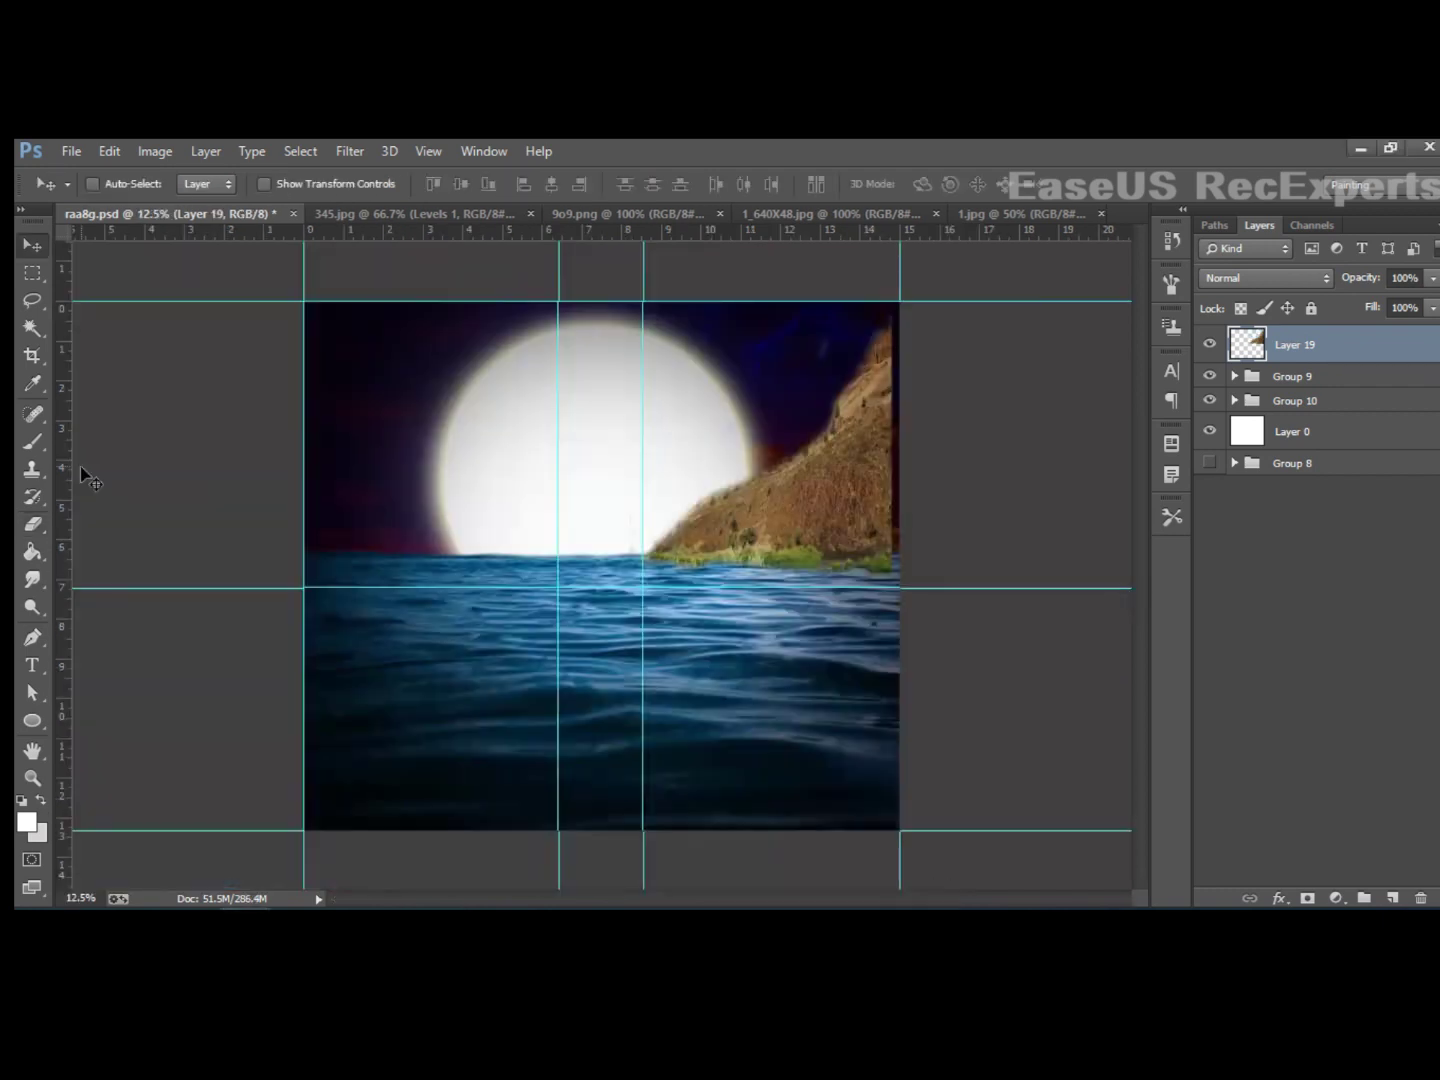
pyautogui.click(40, 525)
# Step: Place Layer 19 under Group 9, squash it to 69% height on the horizon, and duplicate it
pyautogui.click(41, 242)
pyautogui.moveTo(1342, 355); pyautogui.dragTo(1343, 389)
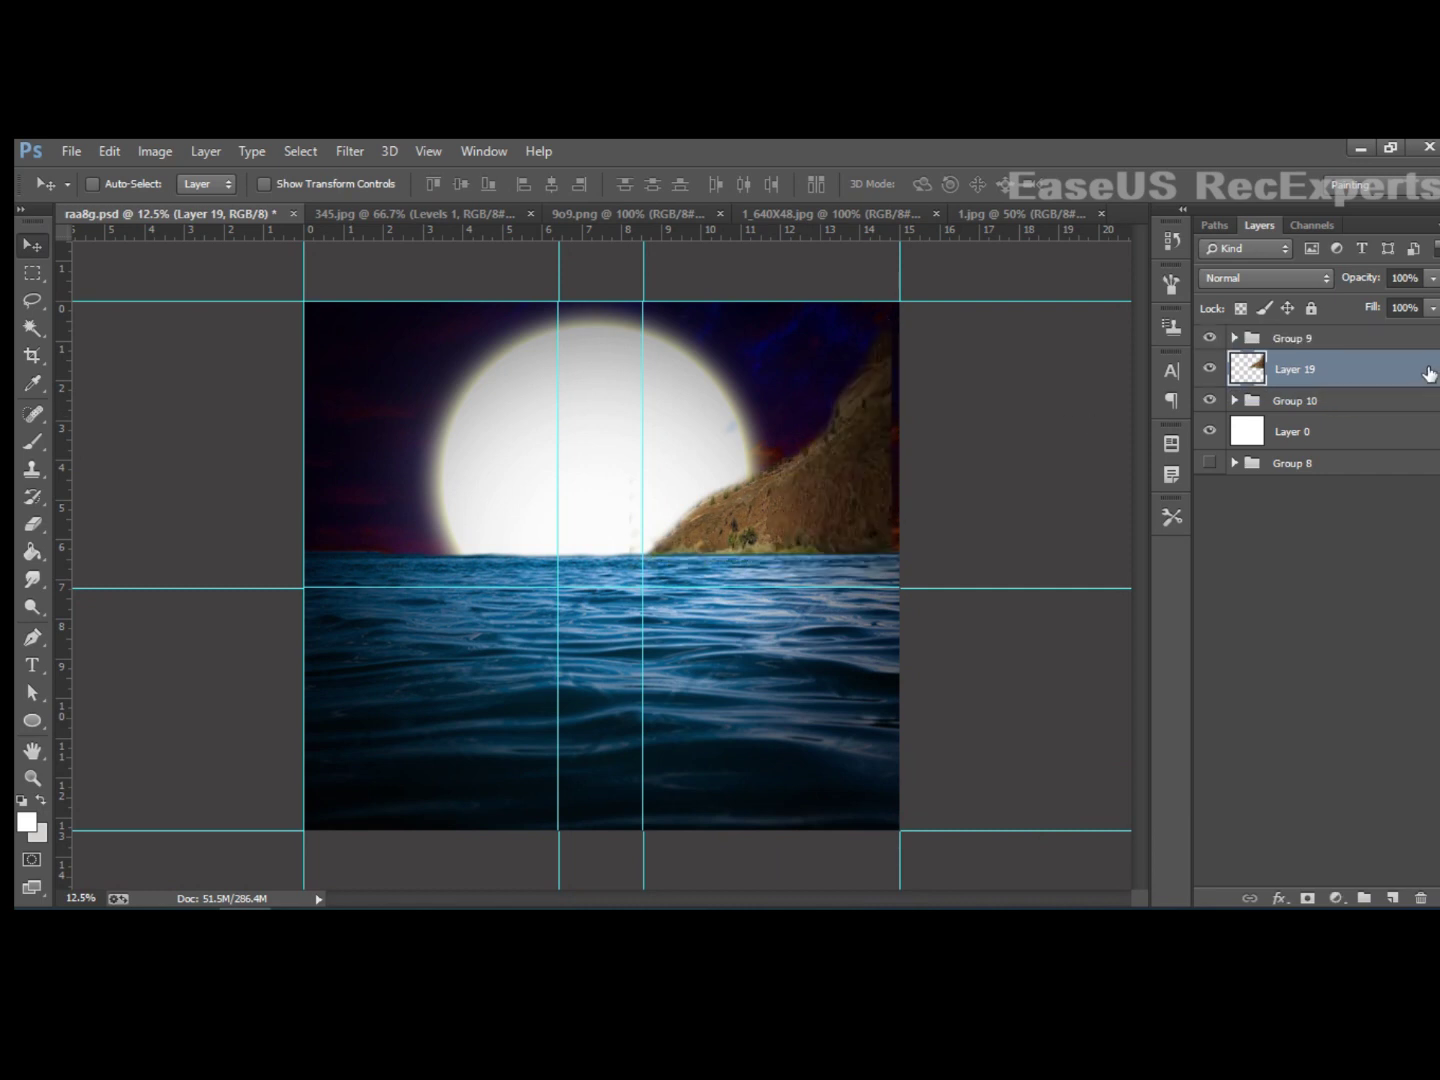
pyautogui.hotkey('ctrl', 't')
pyautogui.moveTo(900, 482); pyautogui.dragTo(914, 481)
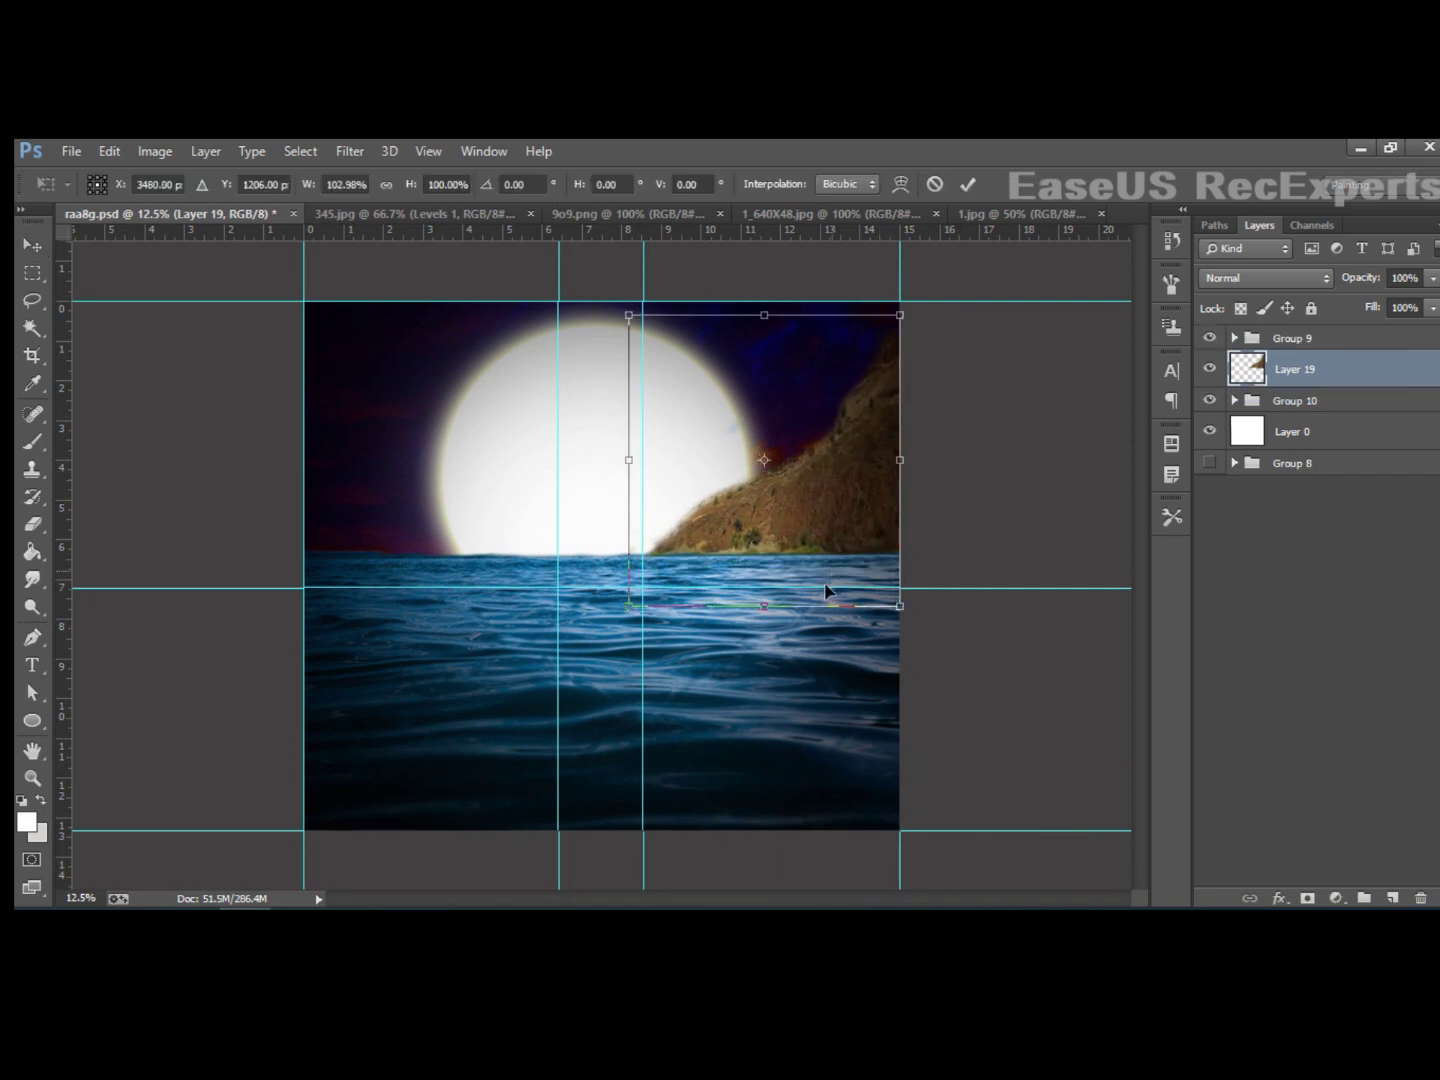
pyautogui.moveTo(797, 539); pyautogui.dragTo(797, 557)
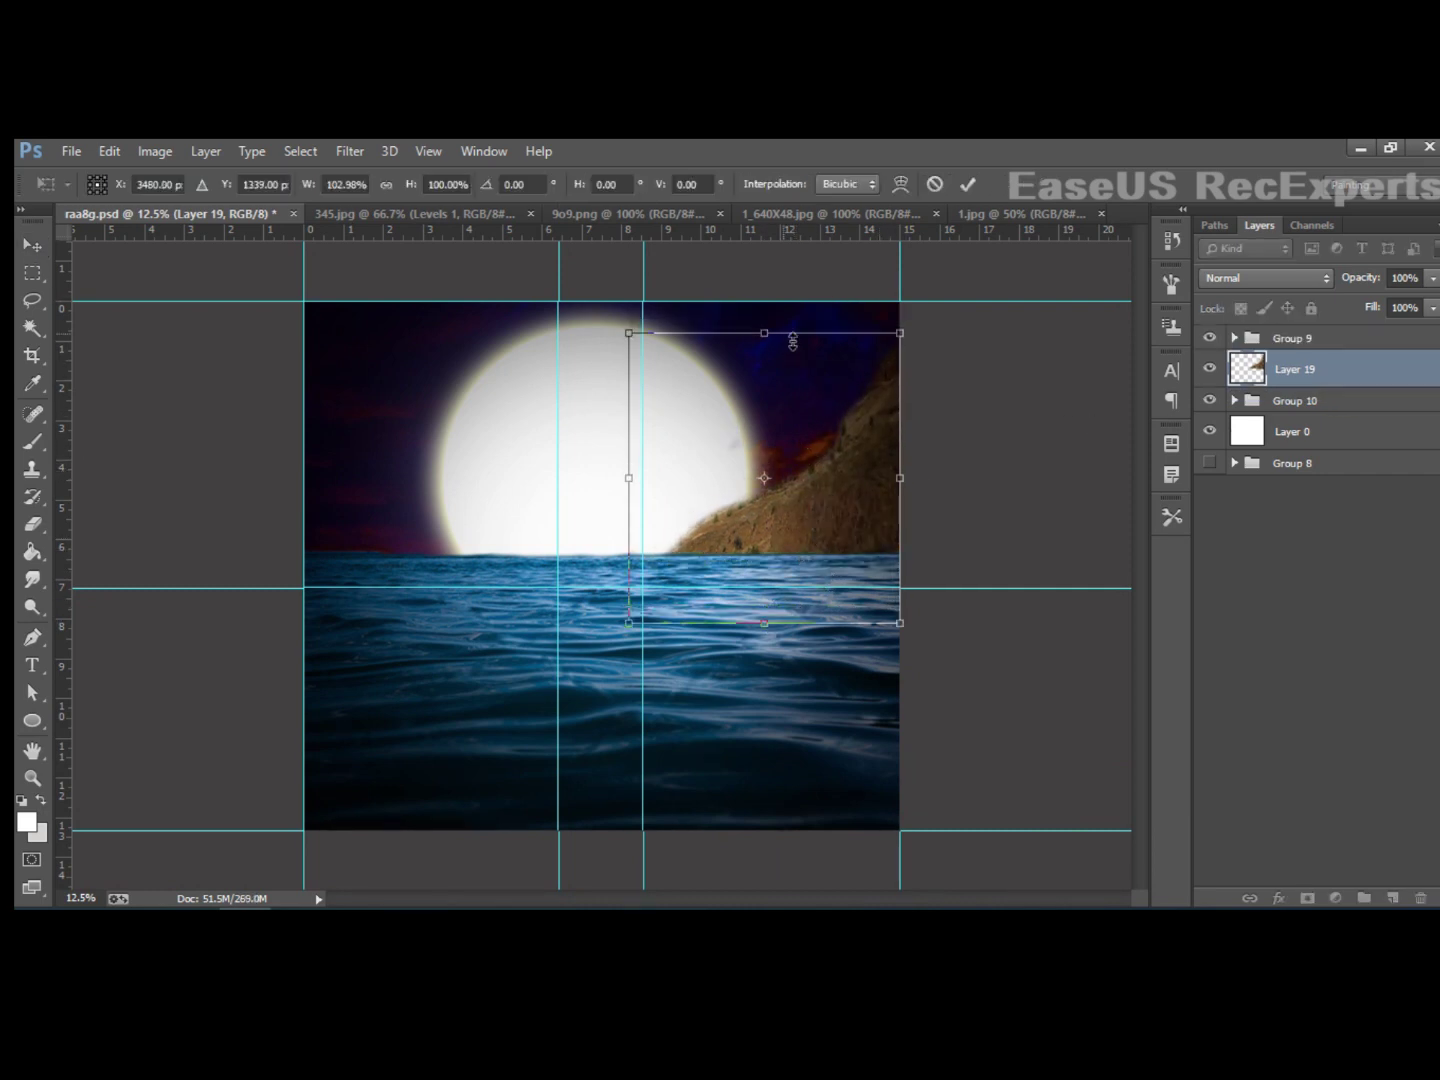
pyautogui.moveTo(793, 340); pyautogui.dragTo(793, 431)
pyautogui.moveTo(822, 525); pyautogui.dragTo(827, 490)
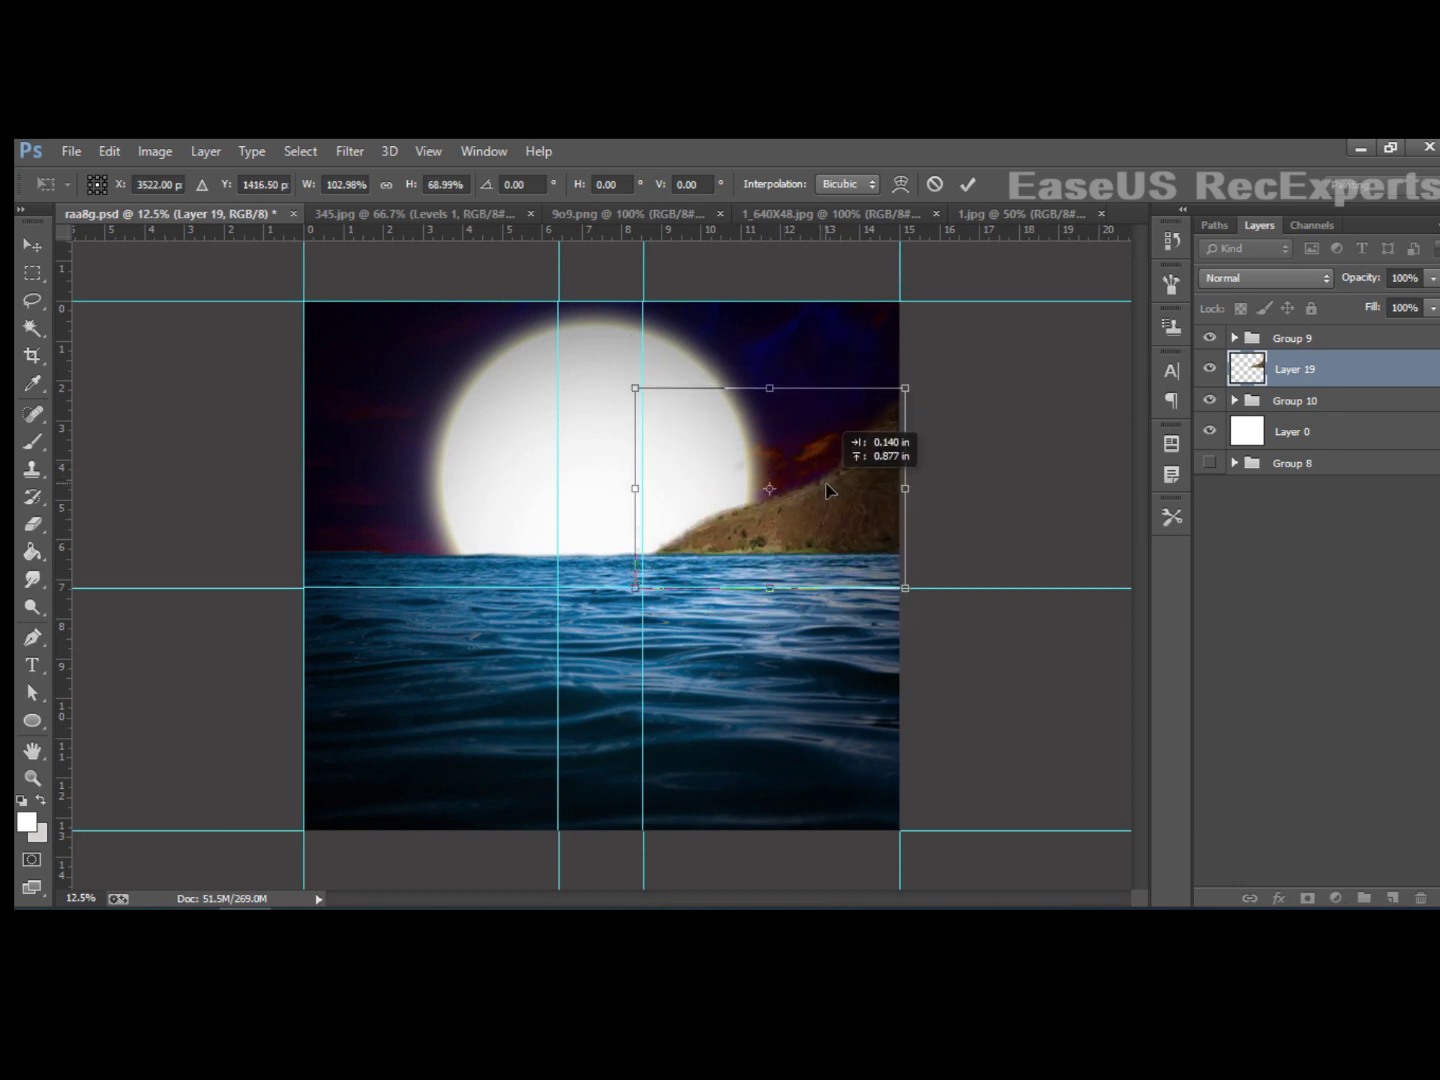
pyautogui.press('Return')
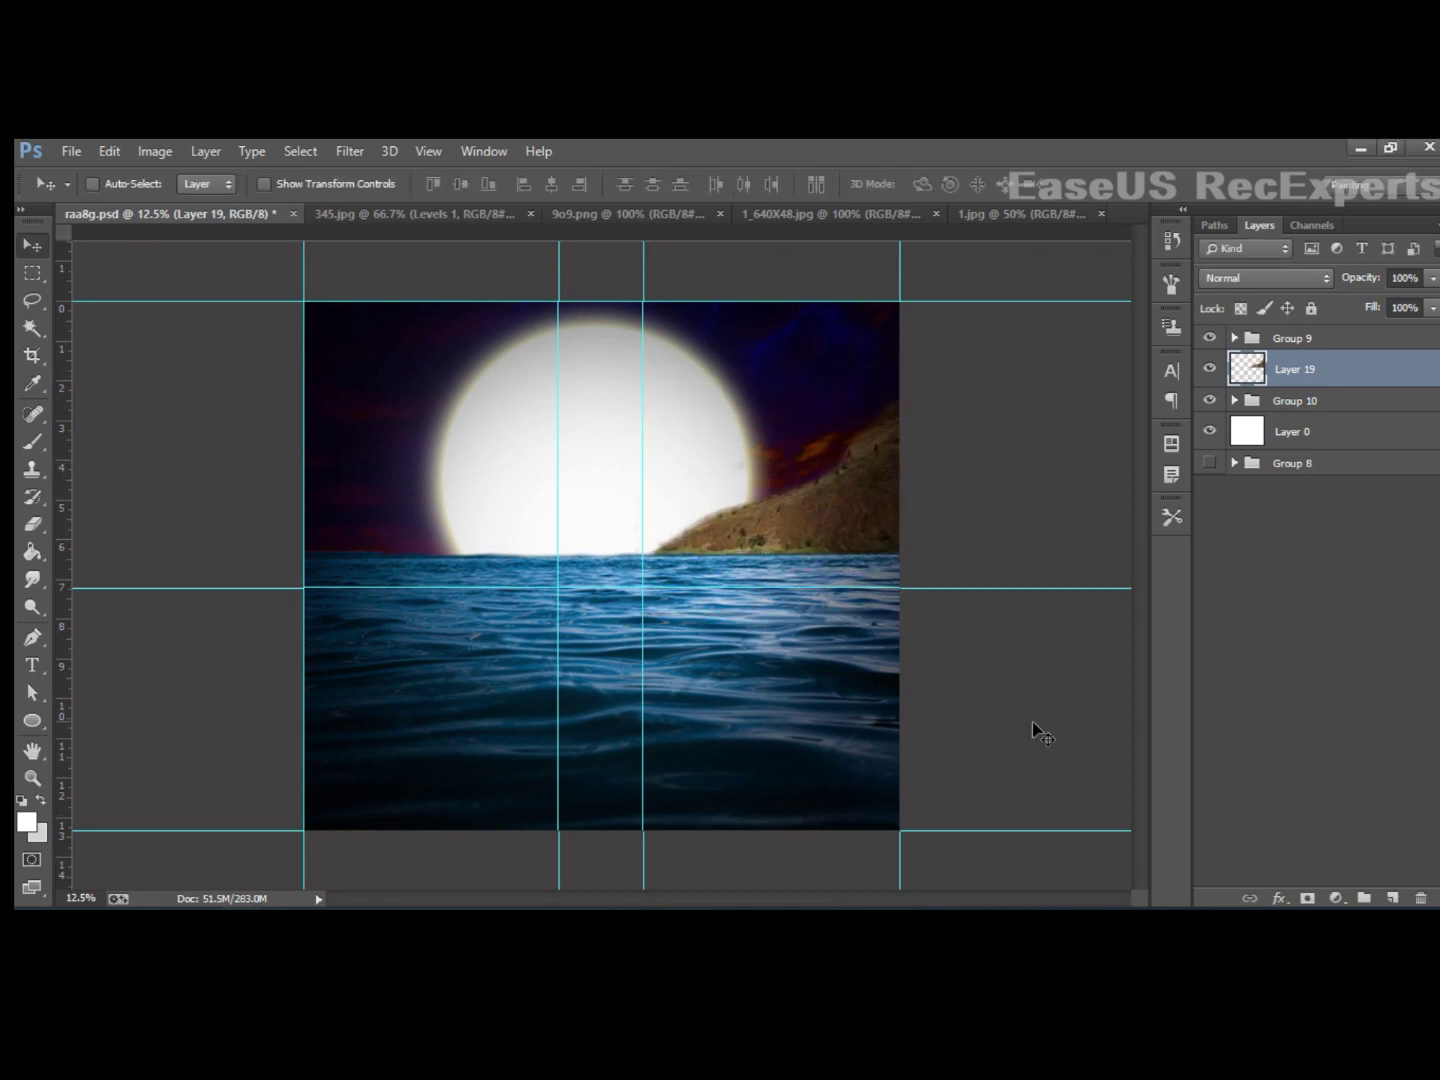
pyautogui.moveTo(903, 590); pyautogui.dragTo(925, 557)
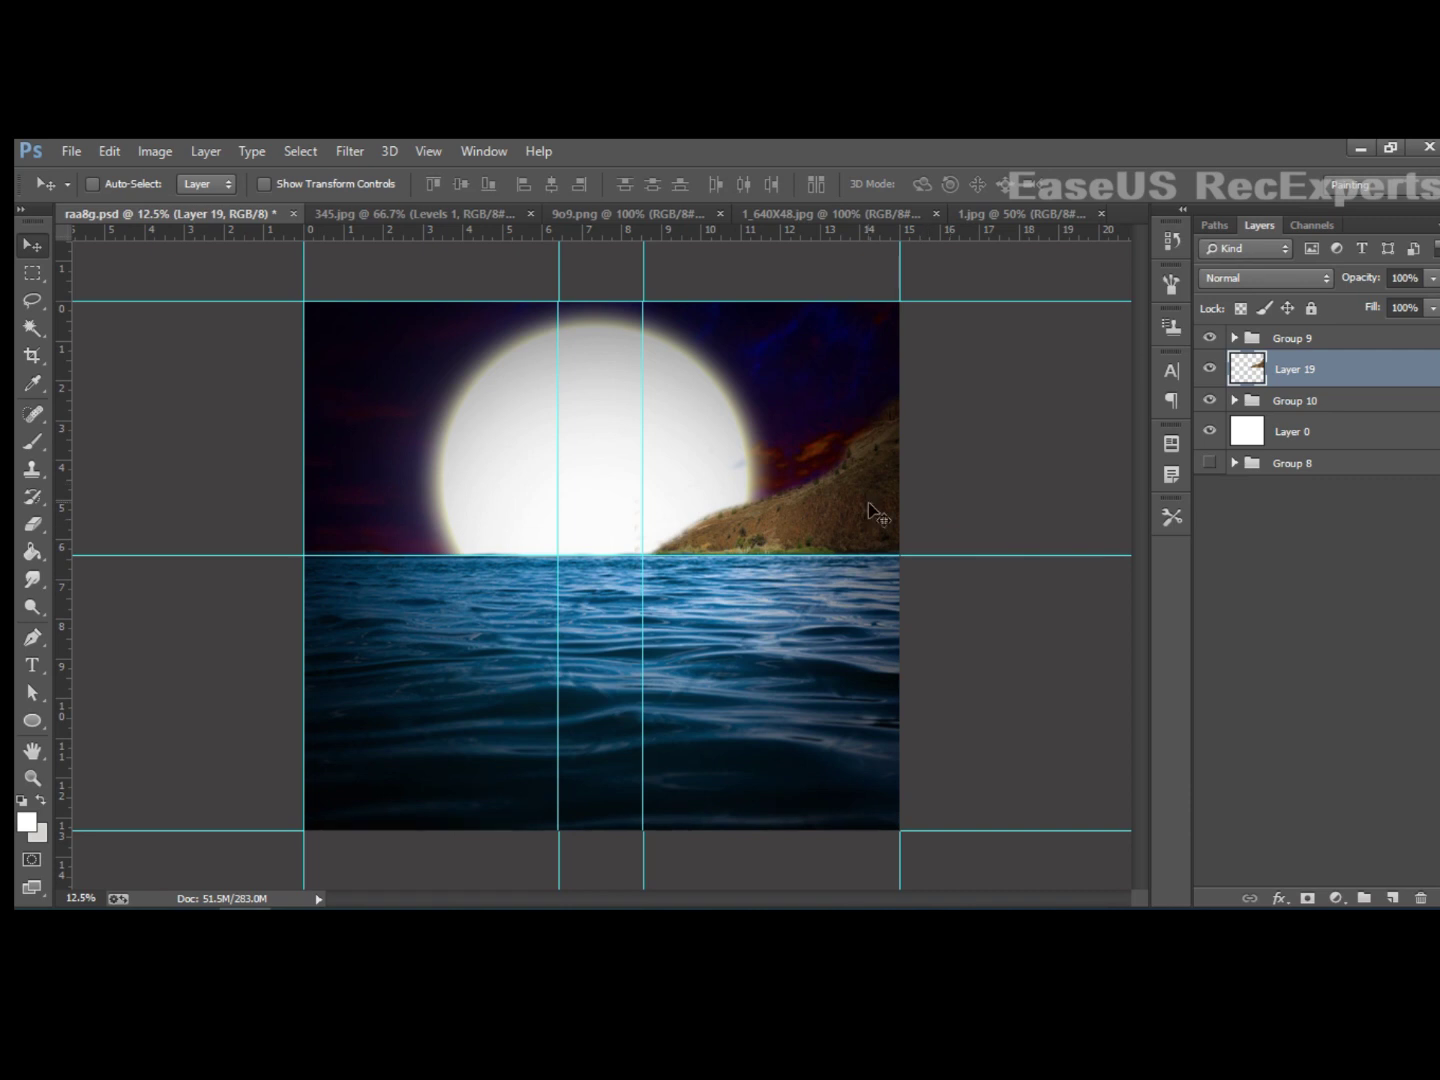
pyautogui.moveTo(856, 501)
pyautogui.mouseDown()
pyautogui.moveTo(852, 475)
pyautogui.moveTo(869, 536)
pyautogui.mouseUp()
# Step: Rotate the hillside copy about -21° and group both hillside layers into Group 11
pyautogui.hotkey('ctrl', 't')
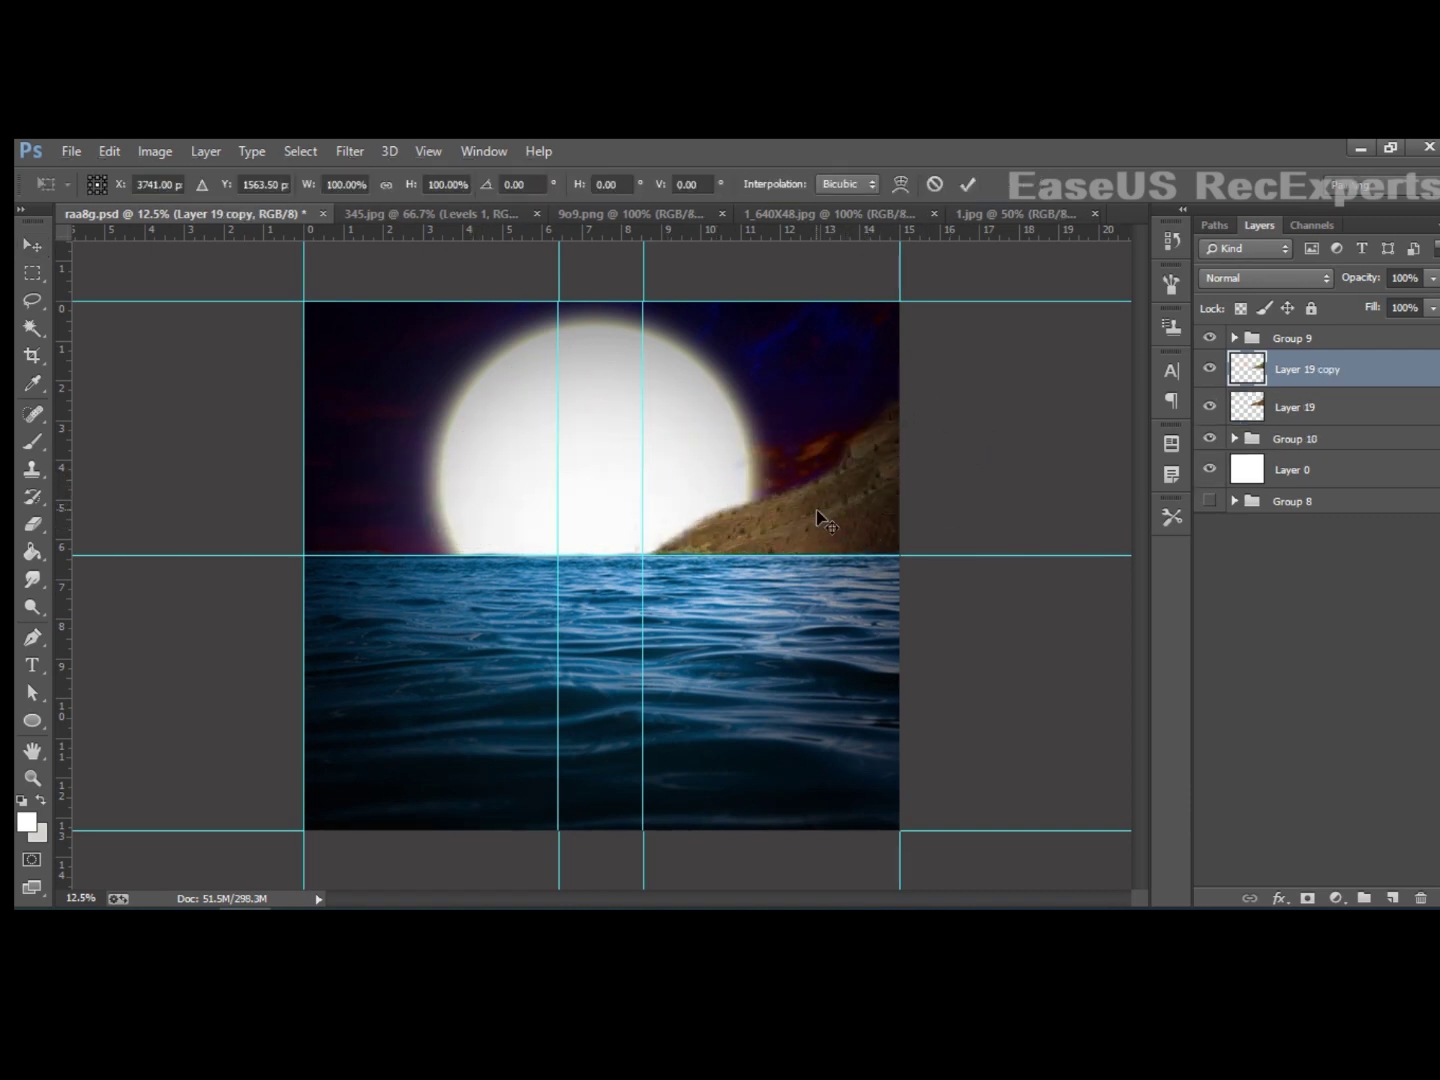
pyautogui.moveTo(995, 411)
pyautogui.mouseDown()
pyautogui.moveTo(980, 305)
pyautogui.moveTo(970, 315)
pyautogui.mouseUp()
pyautogui.moveTo(858, 562); pyautogui.dragTo(874, 546)
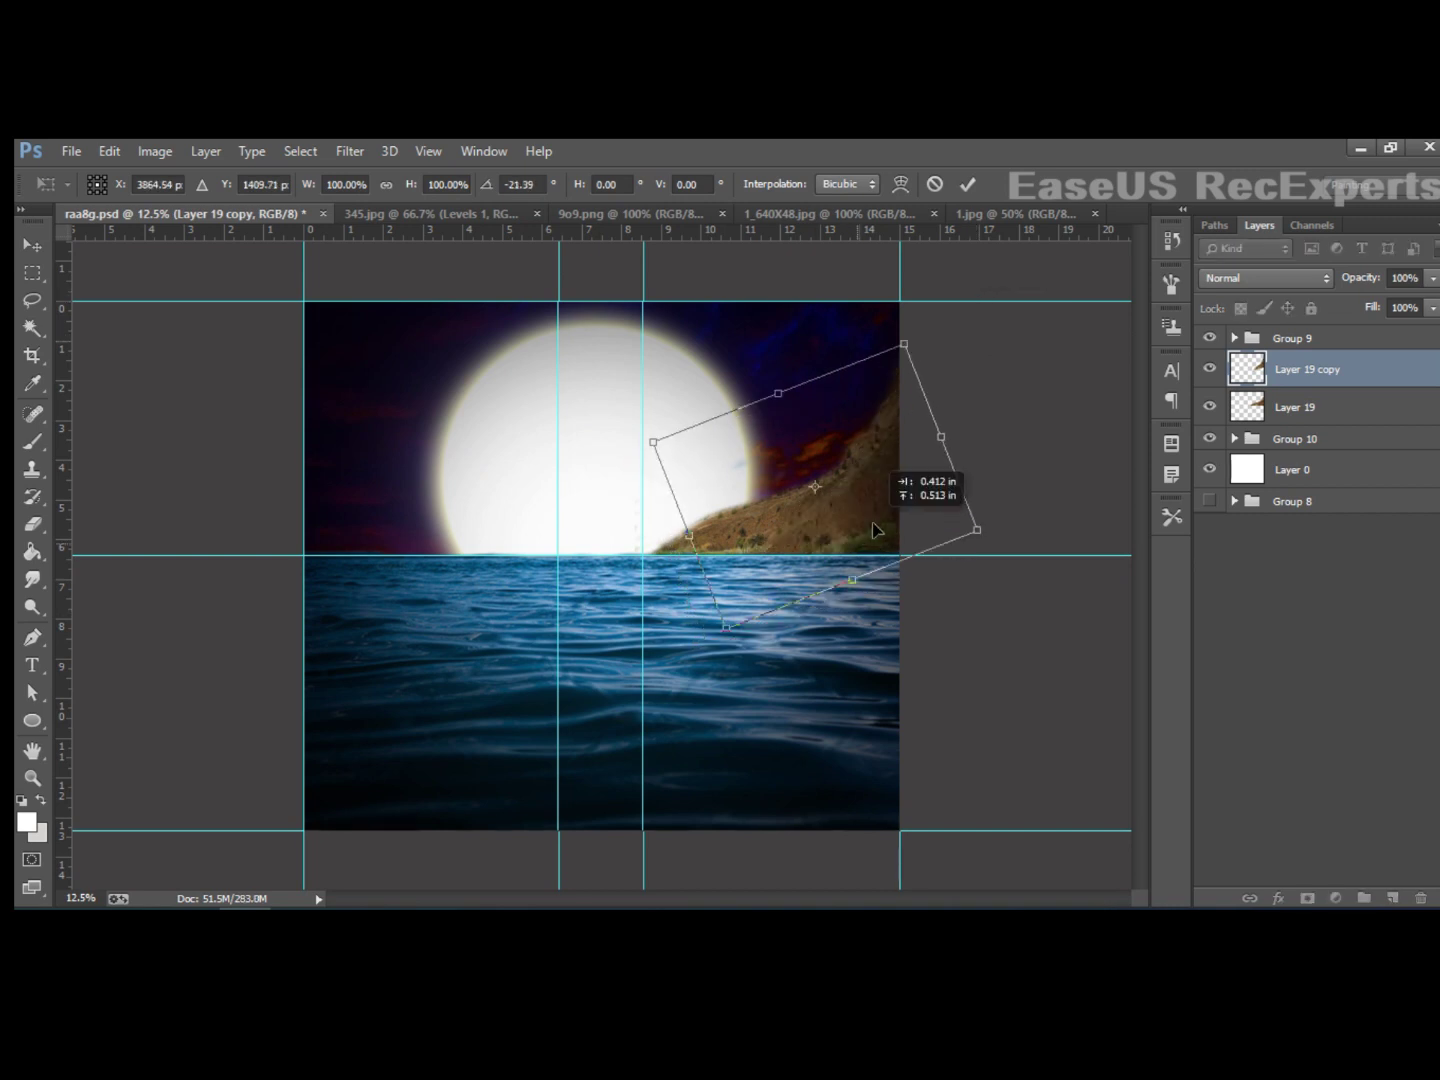
pyautogui.keyDown('shift'); pyautogui.click(1309, 401); pyautogui.keyUp('shift')
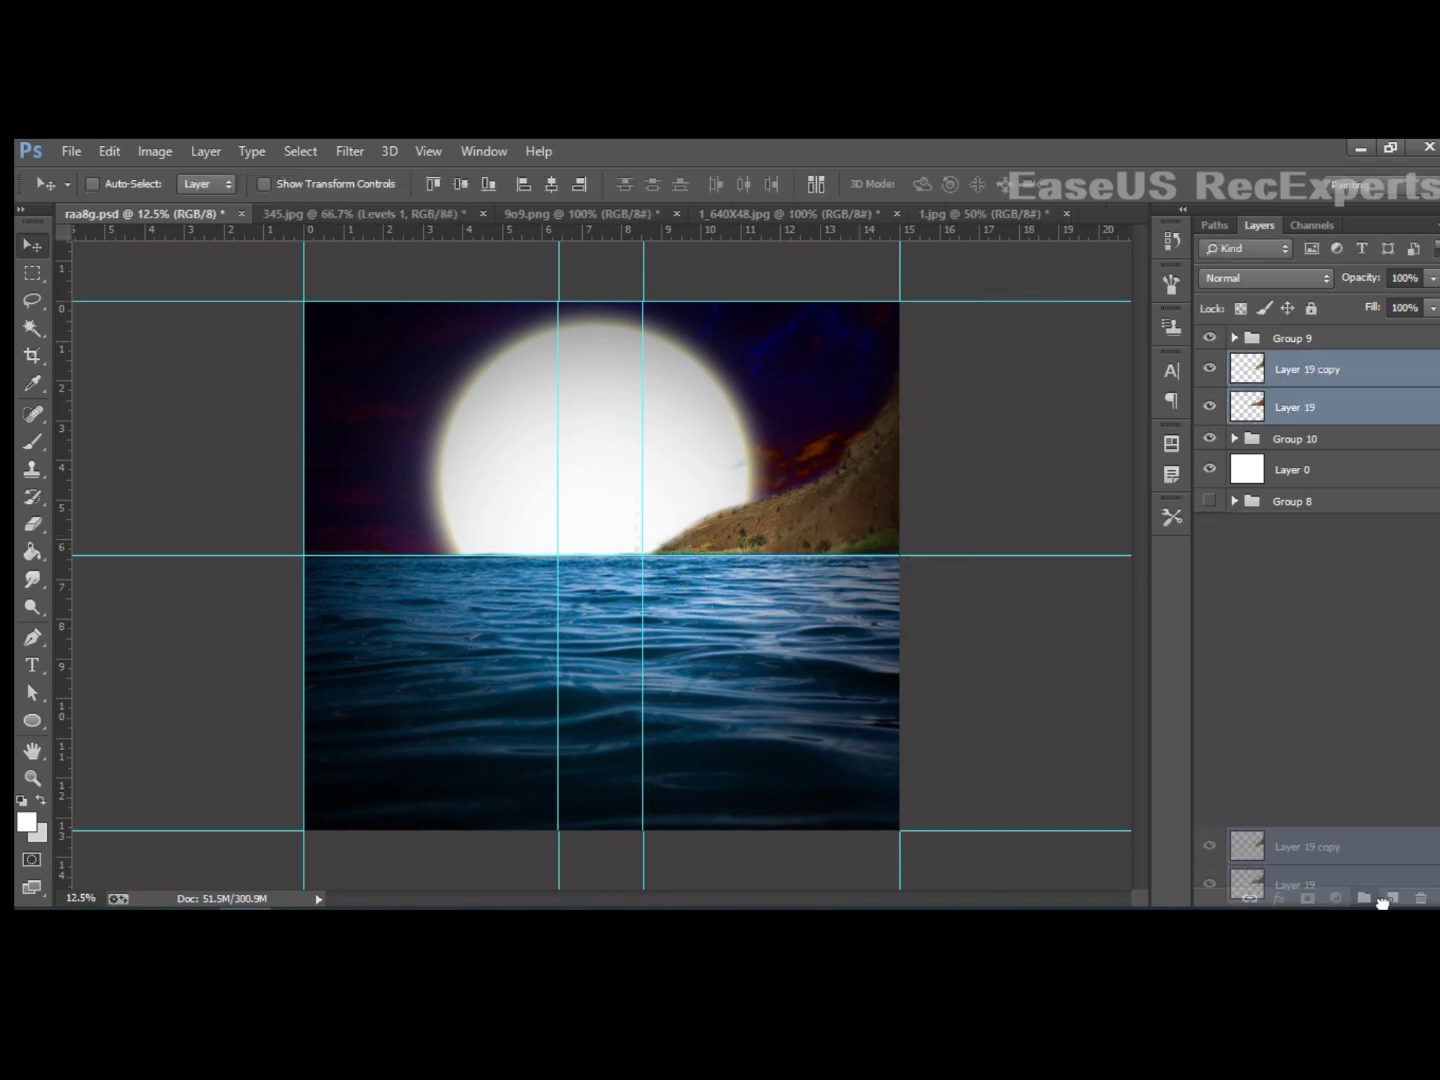
pyautogui.moveTo(1363, 432); pyautogui.dragTo(1363, 898)
# Step: Duplicate the hillside group, flip it horizontally, and place it on the left side
pyautogui.moveTo(825, 524)
pyautogui.mouseDown()
pyautogui.moveTo(466, 498)
pyautogui.moveTo(458, 480)
pyautogui.mouseUp()
pyautogui.hotkey('ctrl', 't')
pyautogui.rightClick(458, 482)
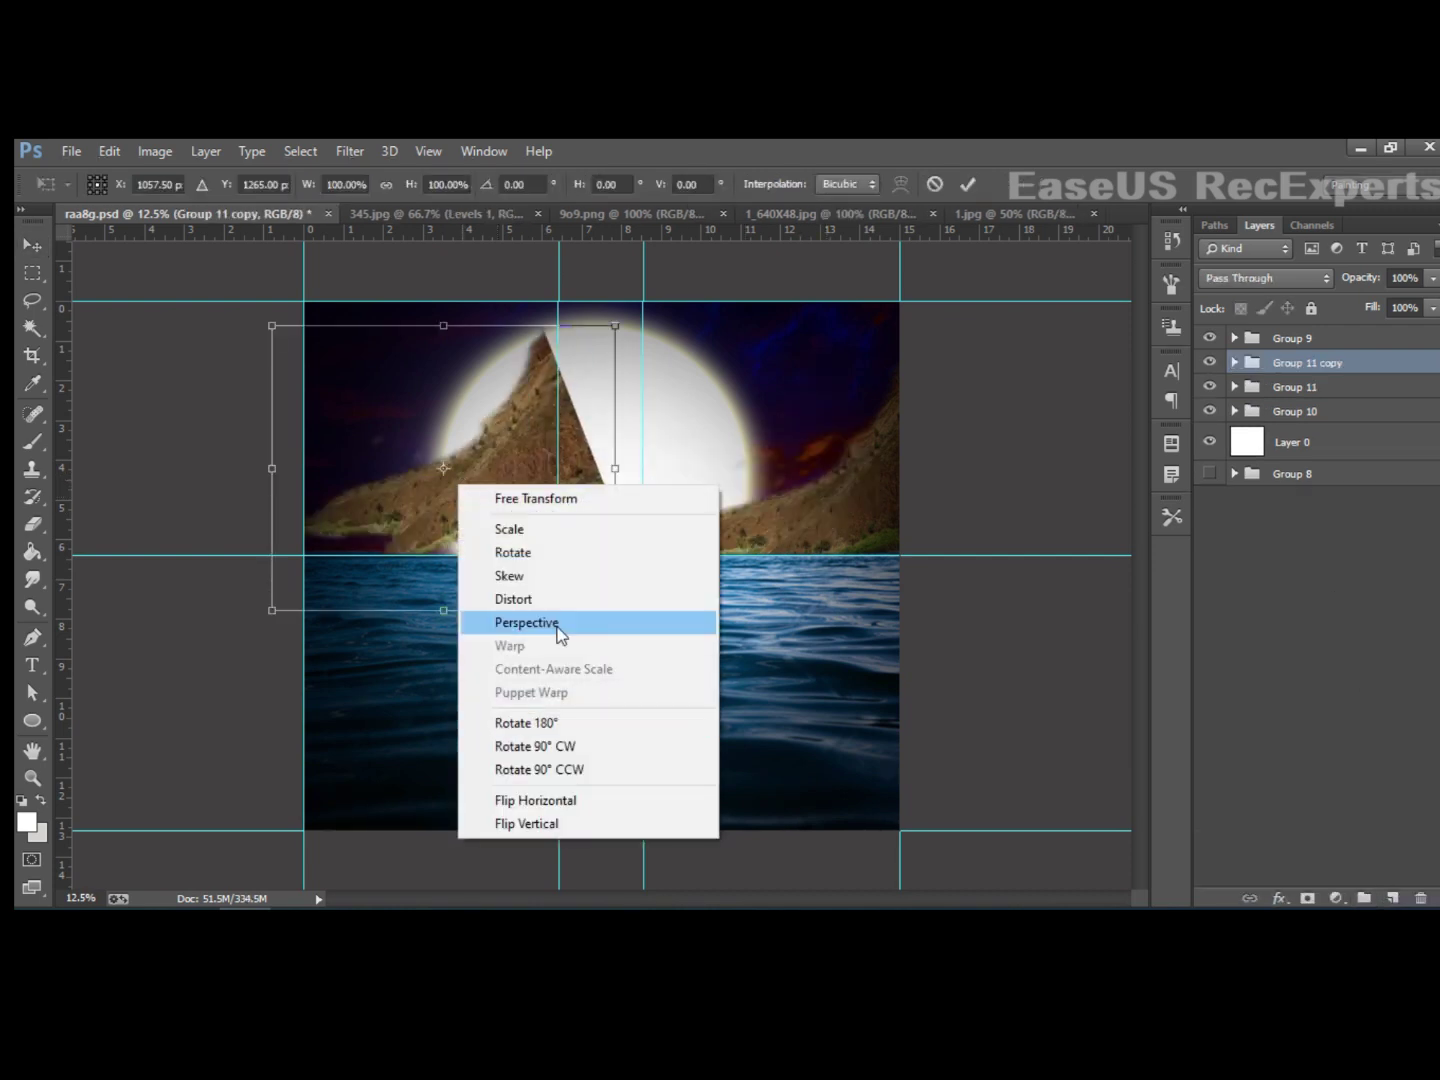
pyautogui.click(530, 796)
pyautogui.moveTo(509, 500); pyautogui.dragTo(474, 548)
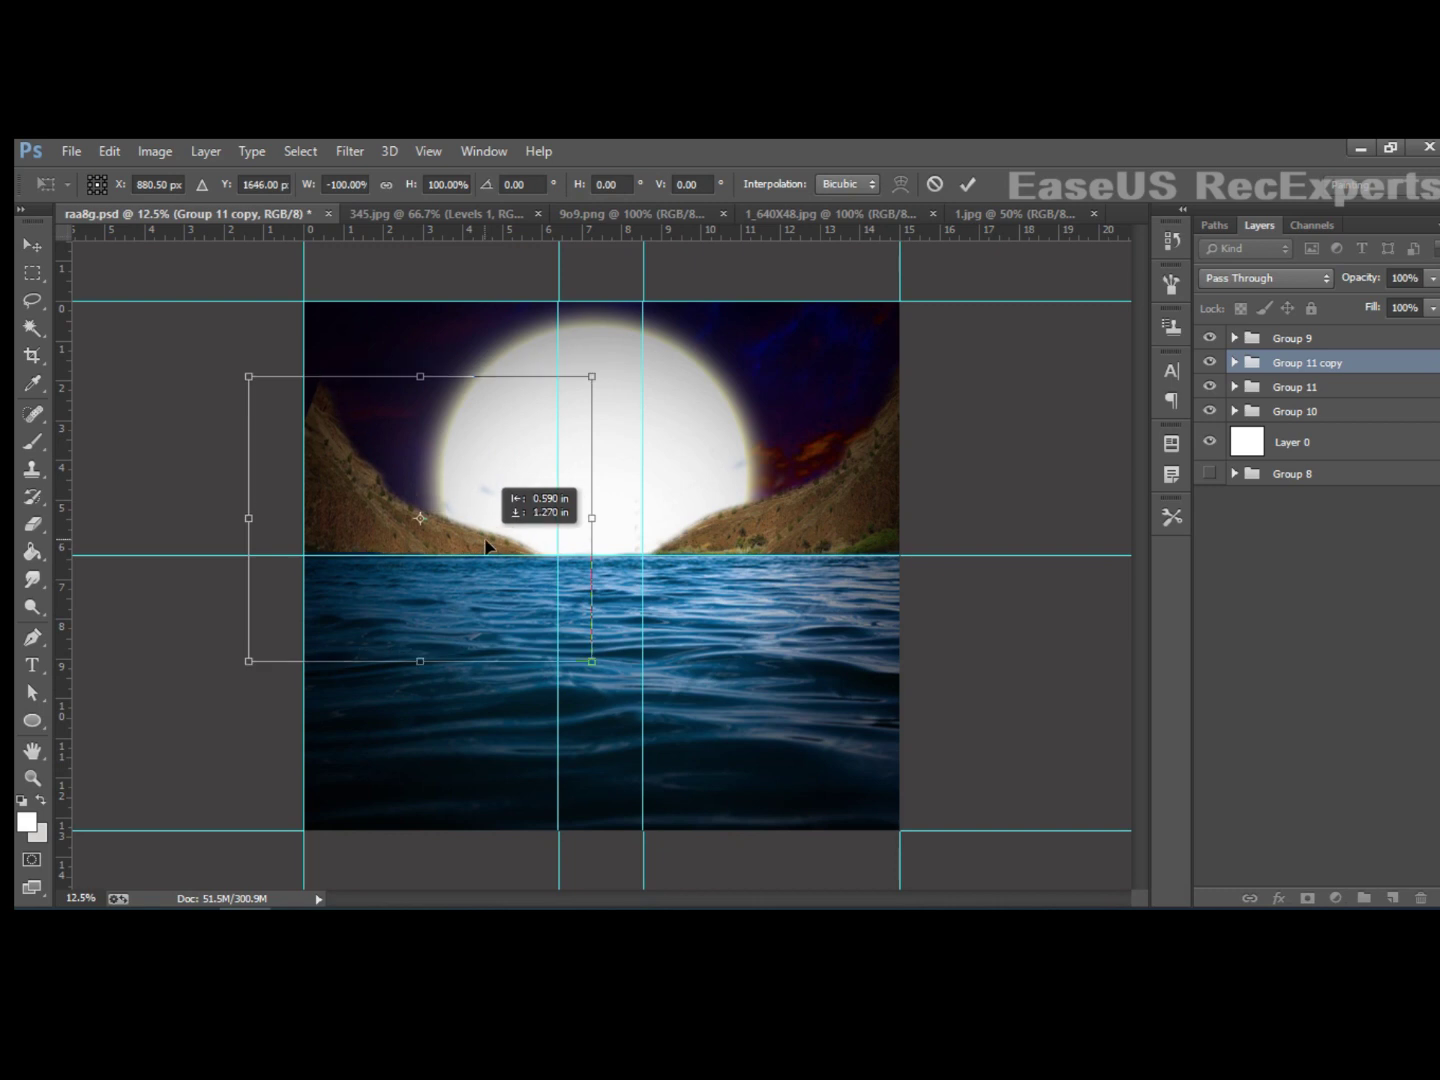
pyautogui.press('Return')
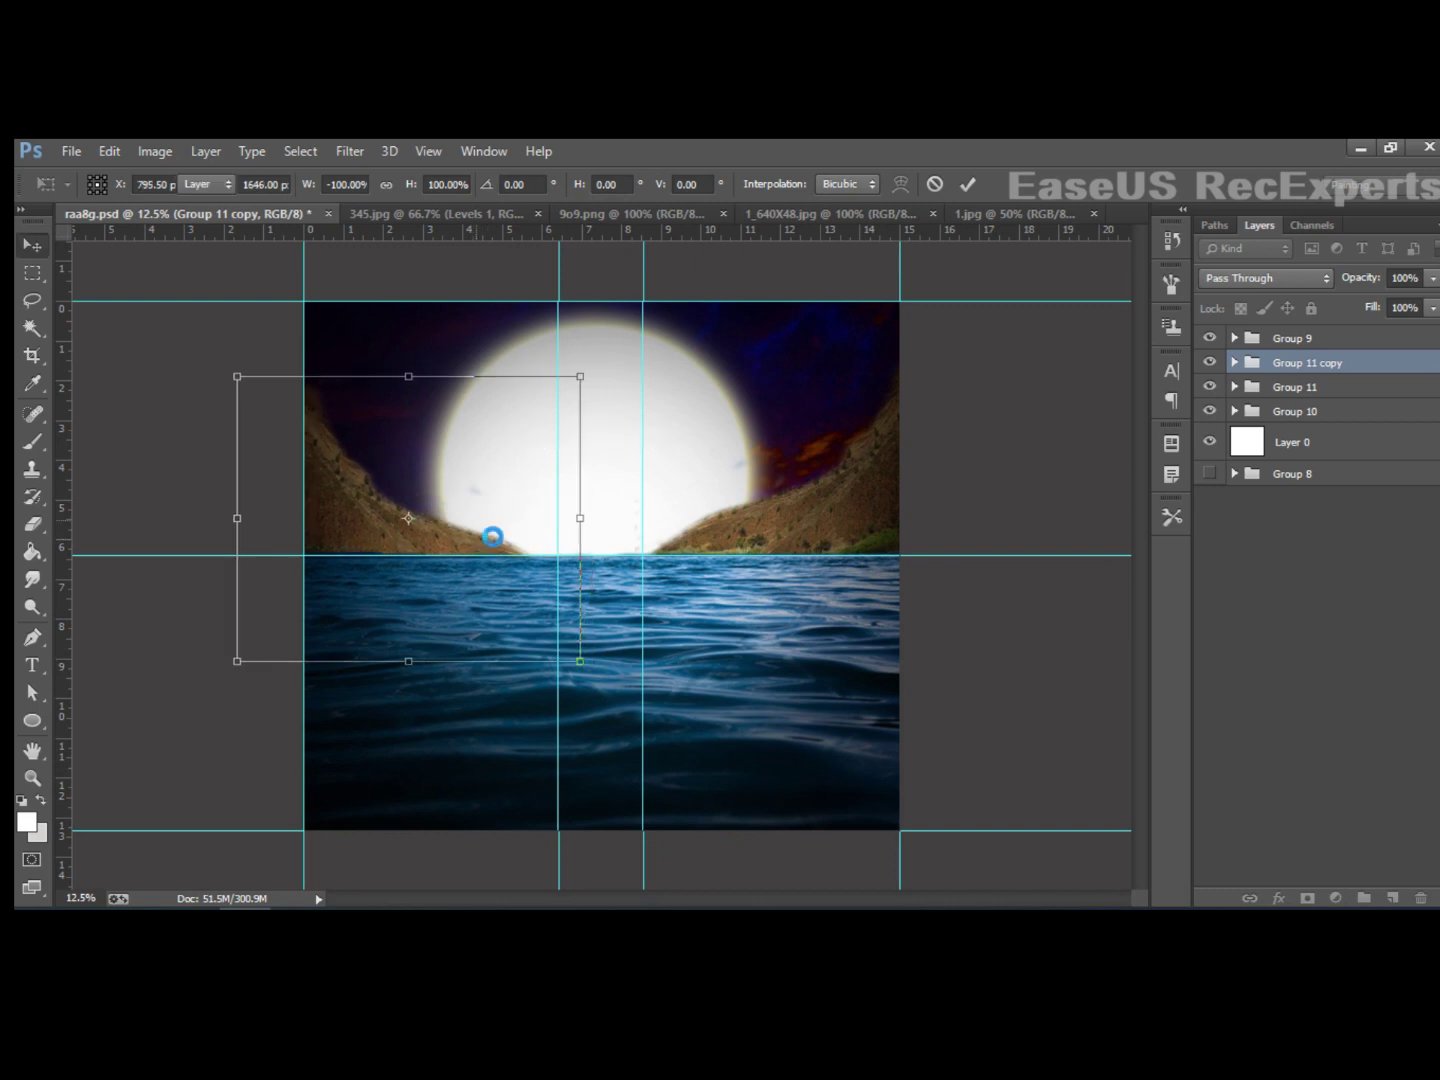
# Step: Remove the extra guides and group both hillside groups together as Group 12
pyautogui.moveTo(22, 522); pyautogui.dragTo(18, 522)
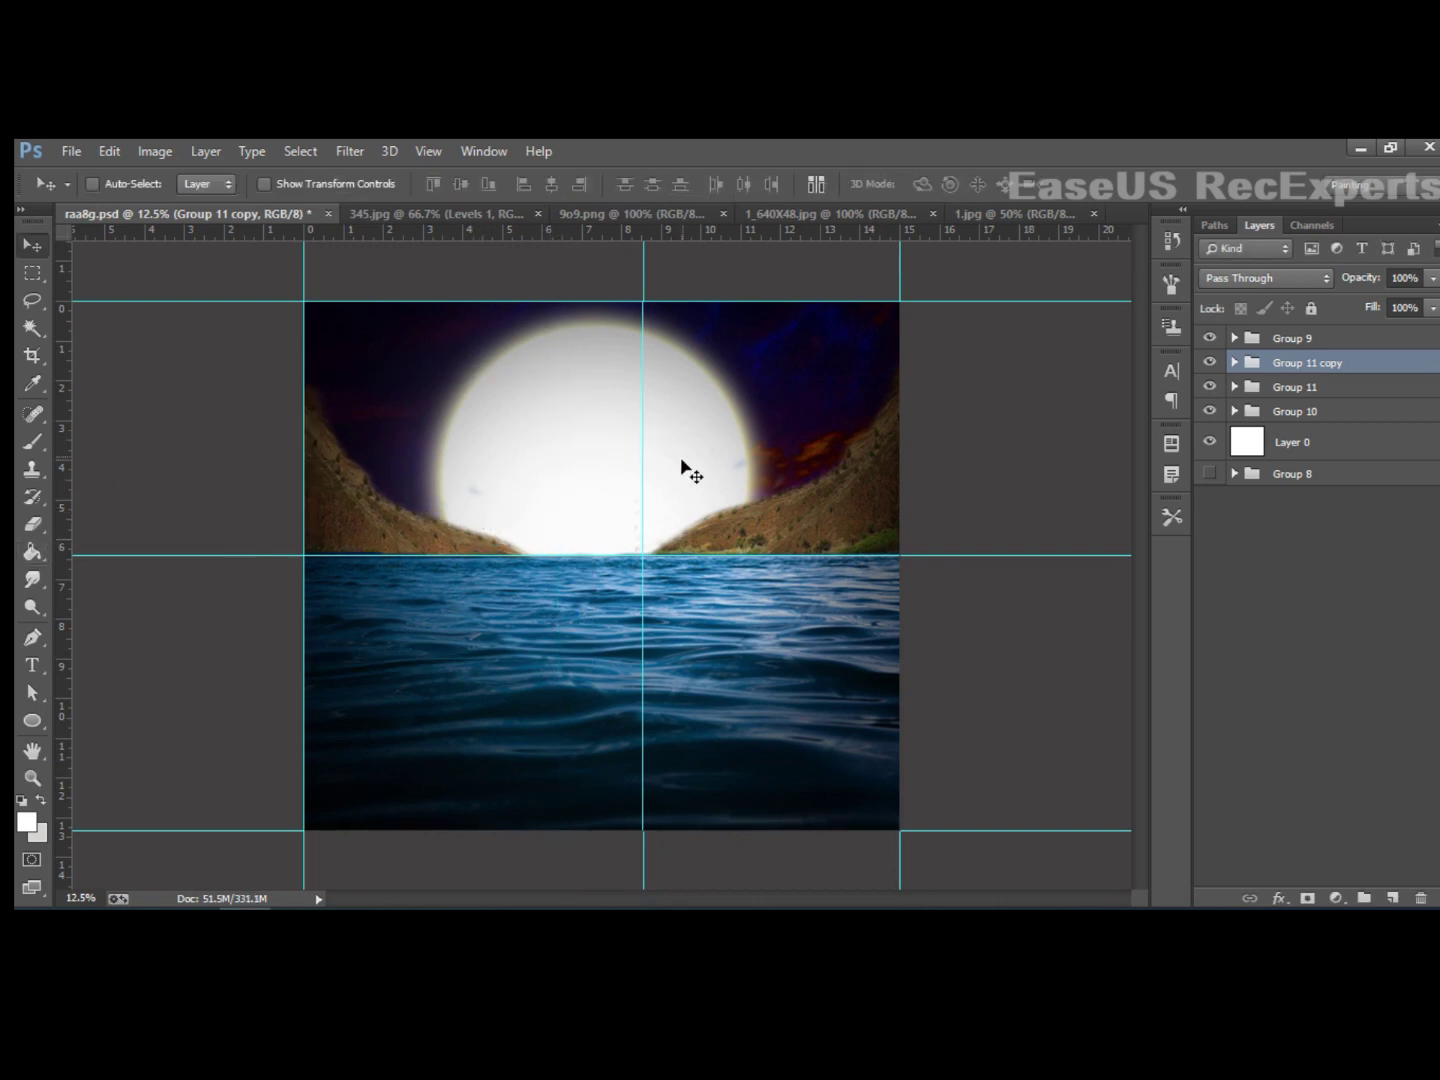
pyautogui.moveTo(644, 524)
pyautogui.mouseDown()
pyautogui.moveTo(20, 463)
pyautogui.moveTo(640, 228)
pyautogui.mouseUp()
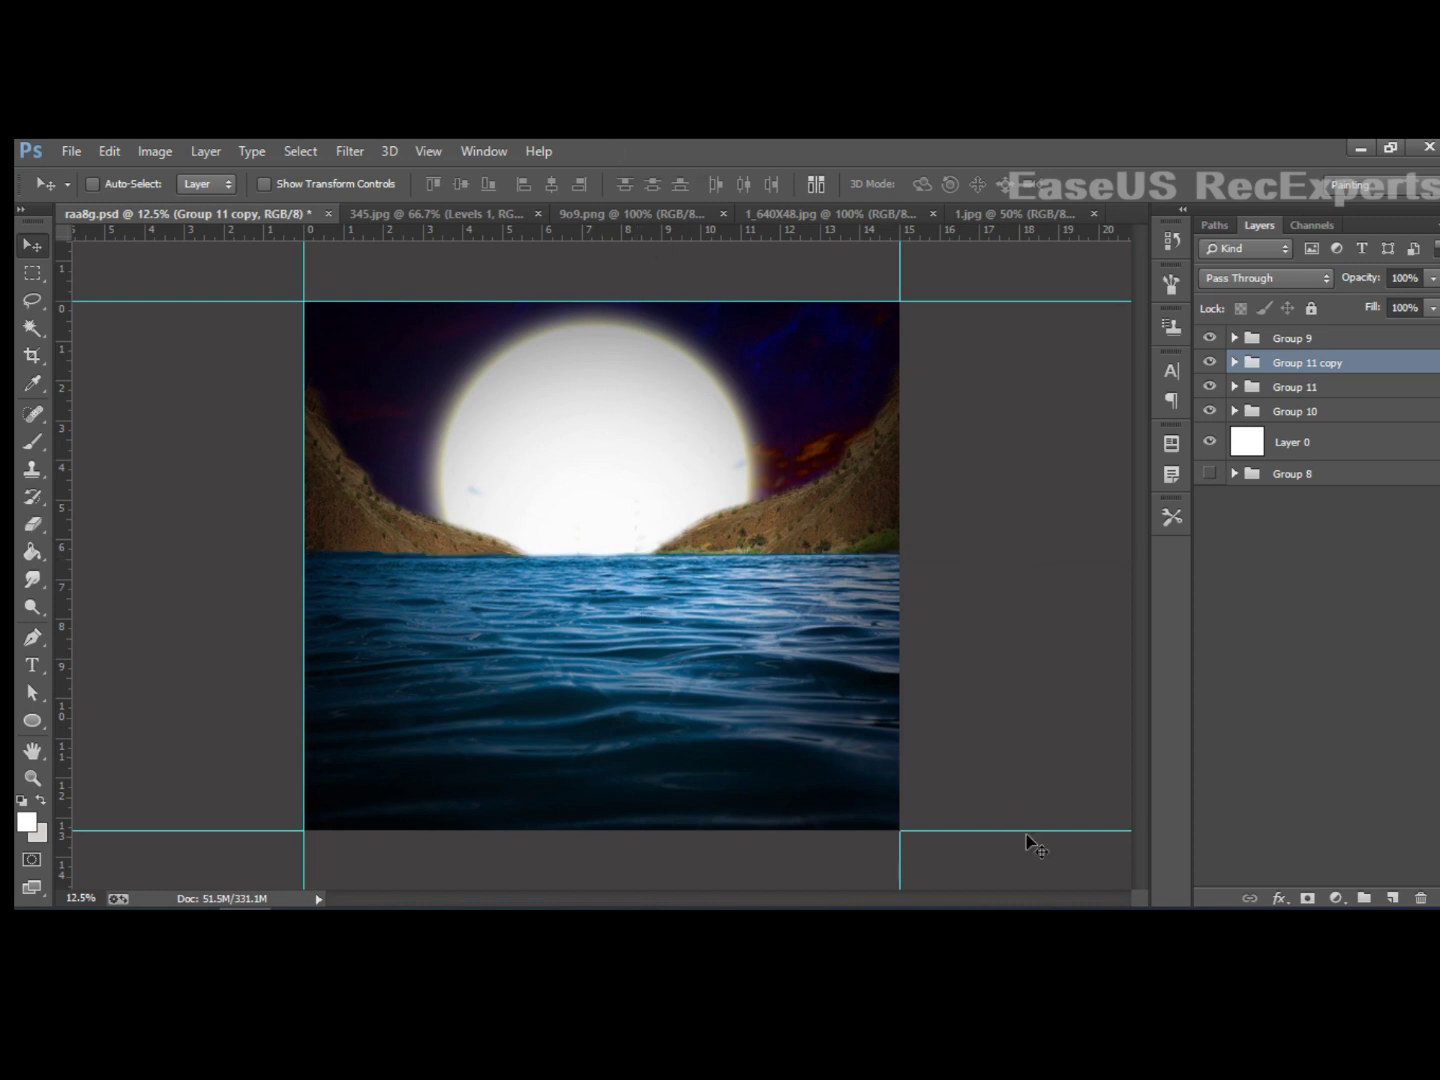
pyautogui.keyDown('shift'); pyautogui.click(1358, 391); pyautogui.keyUp('shift')
pyautogui.moveTo(1358, 392); pyautogui.dragTo(1364, 897)
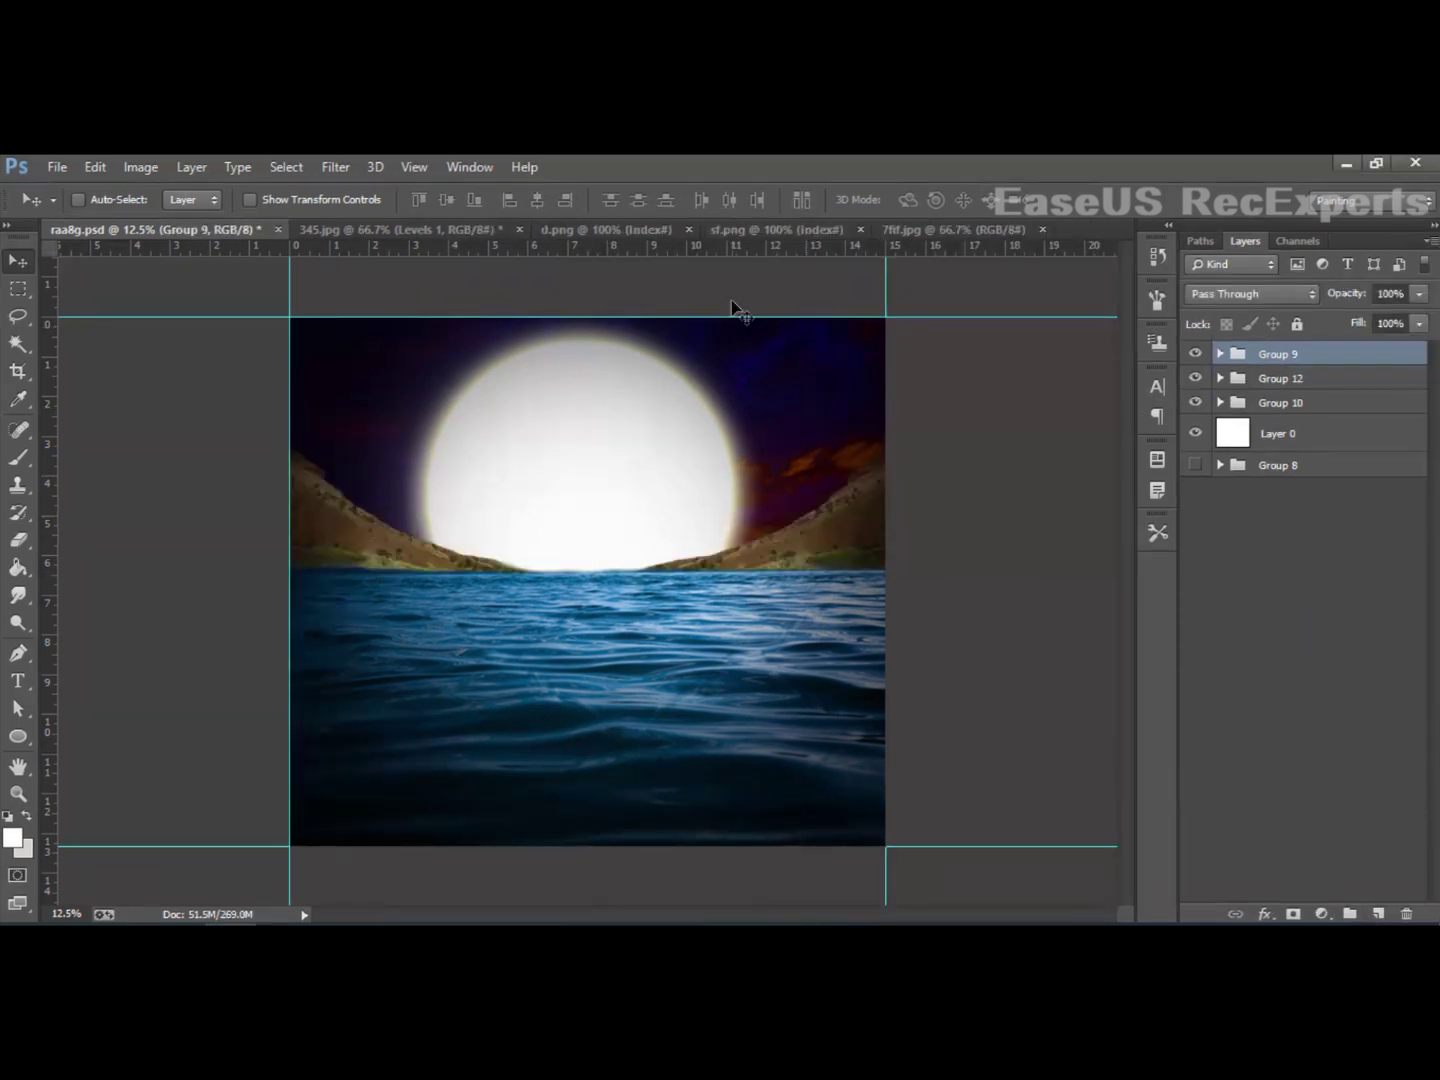
# Step: In d.png, undo an accidental move and make, then clear, a full-canvas selection
pyautogui.click(607, 229)
pyautogui.moveTo(571, 520); pyautogui.dragTo(572, 470)
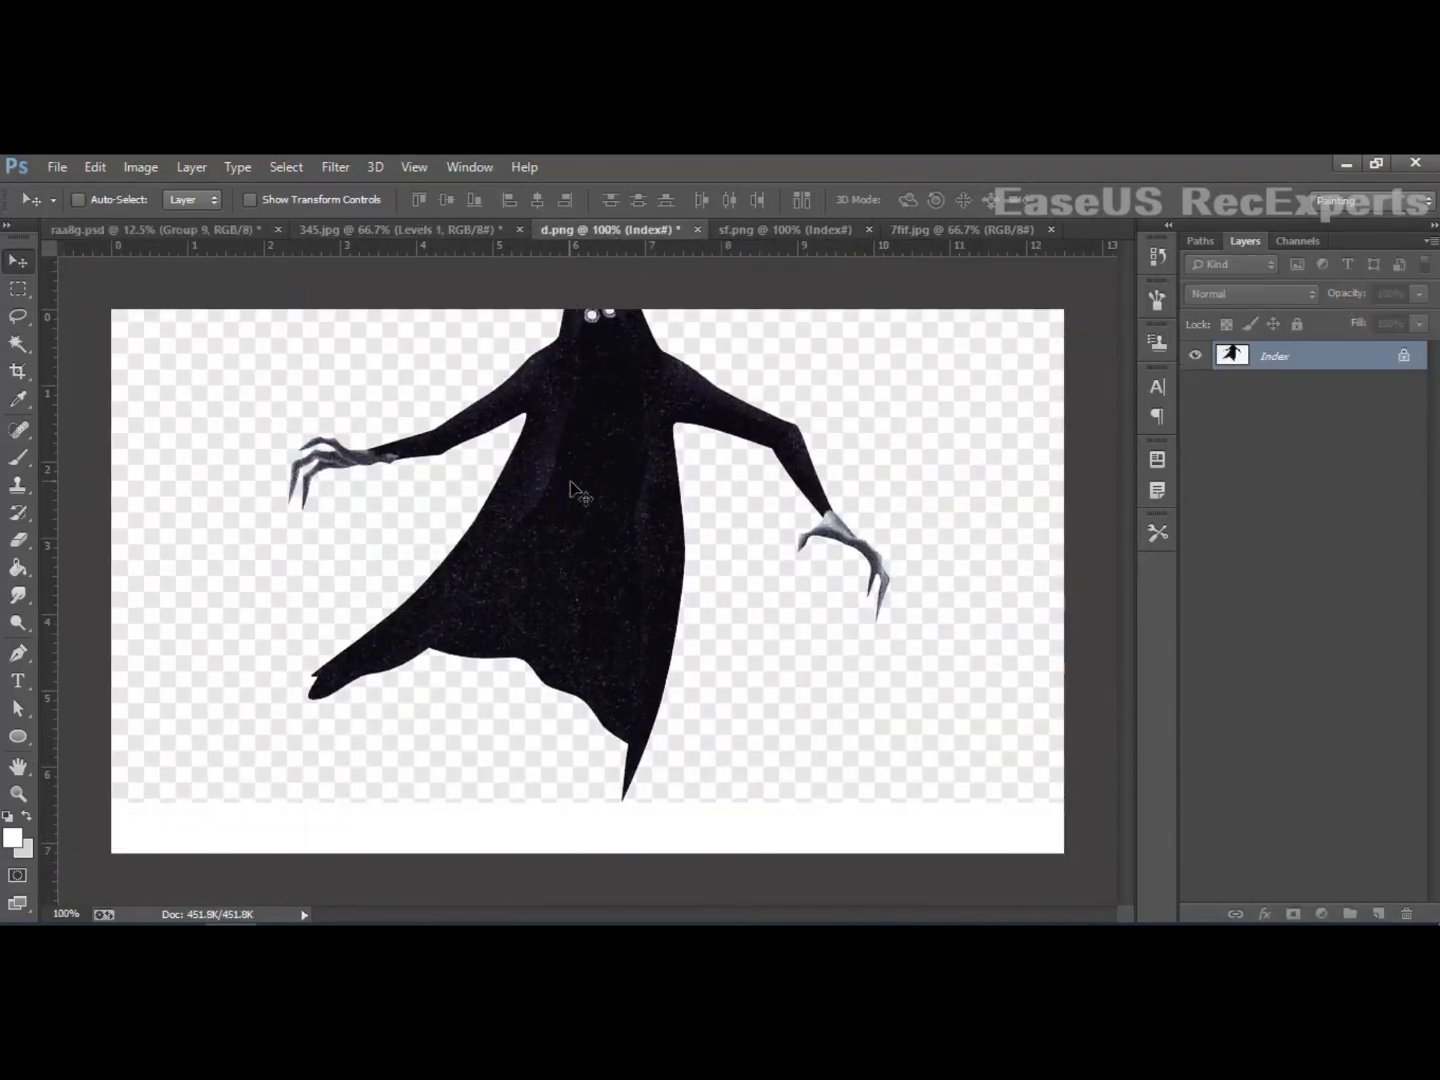
pyautogui.hotkey('ctrl', 'z')
pyautogui.click(23, 291)
pyautogui.moveTo(103, 319); pyautogui.dragTo(1110, 870)
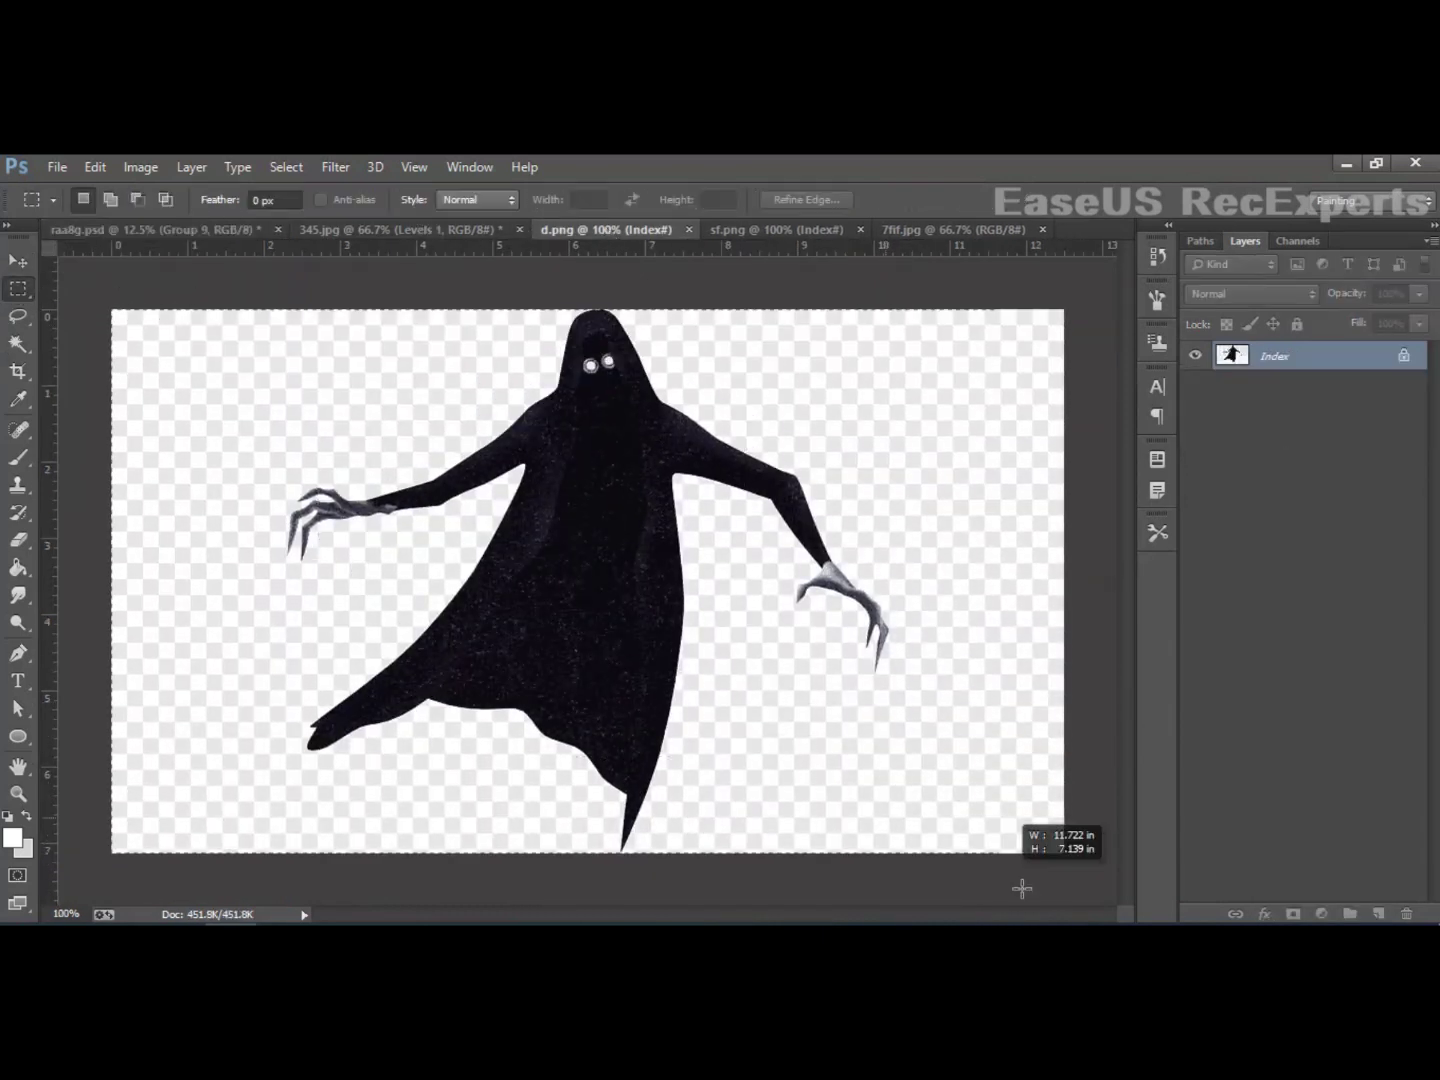
pyautogui.click(783, 644)
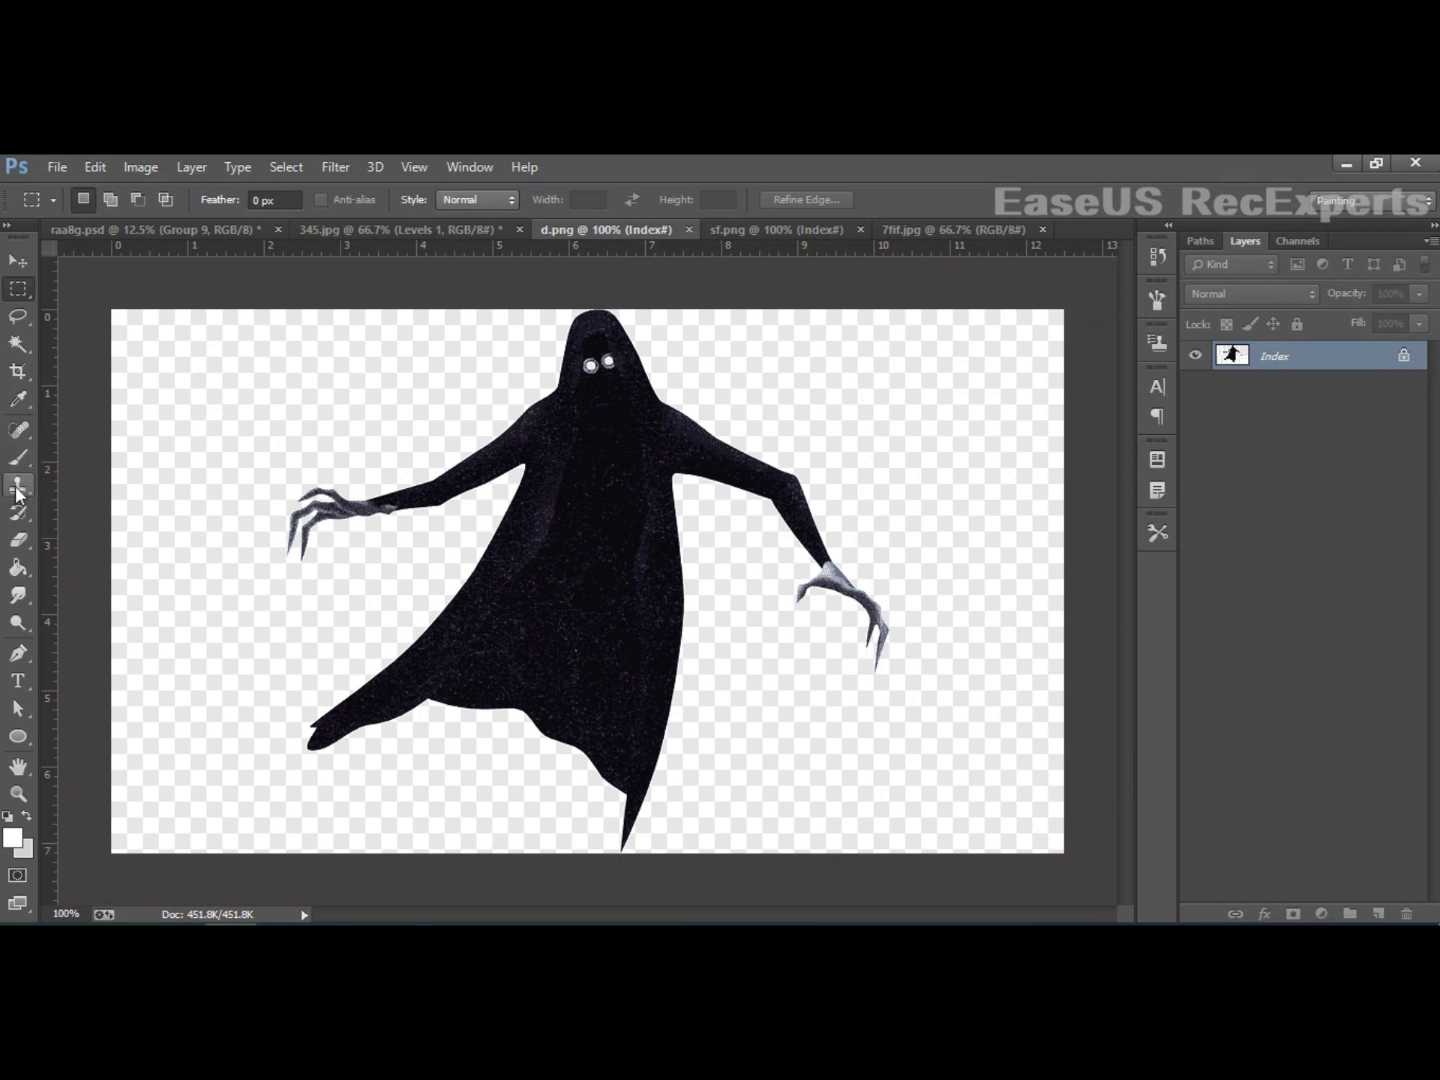
# Step: Marquee-select the ghost area and drag it into the raa8g.psd composite
pyautogui.click(28, 543)
pyautogui.click(111, 551)
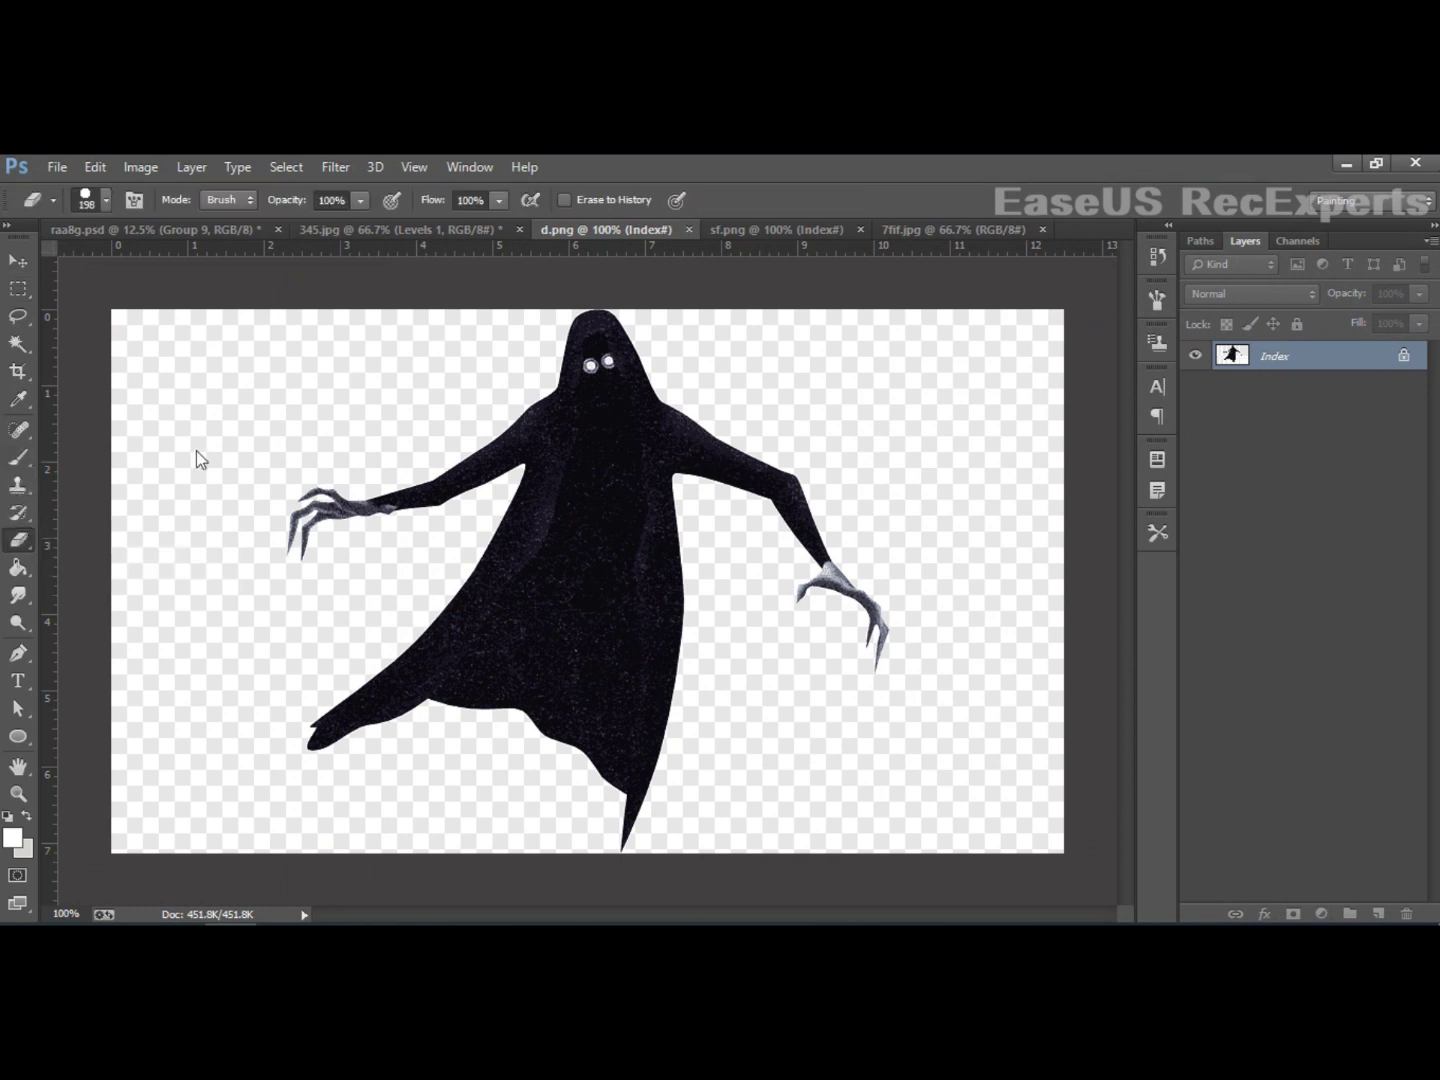
pyautogui.click(17, 287)
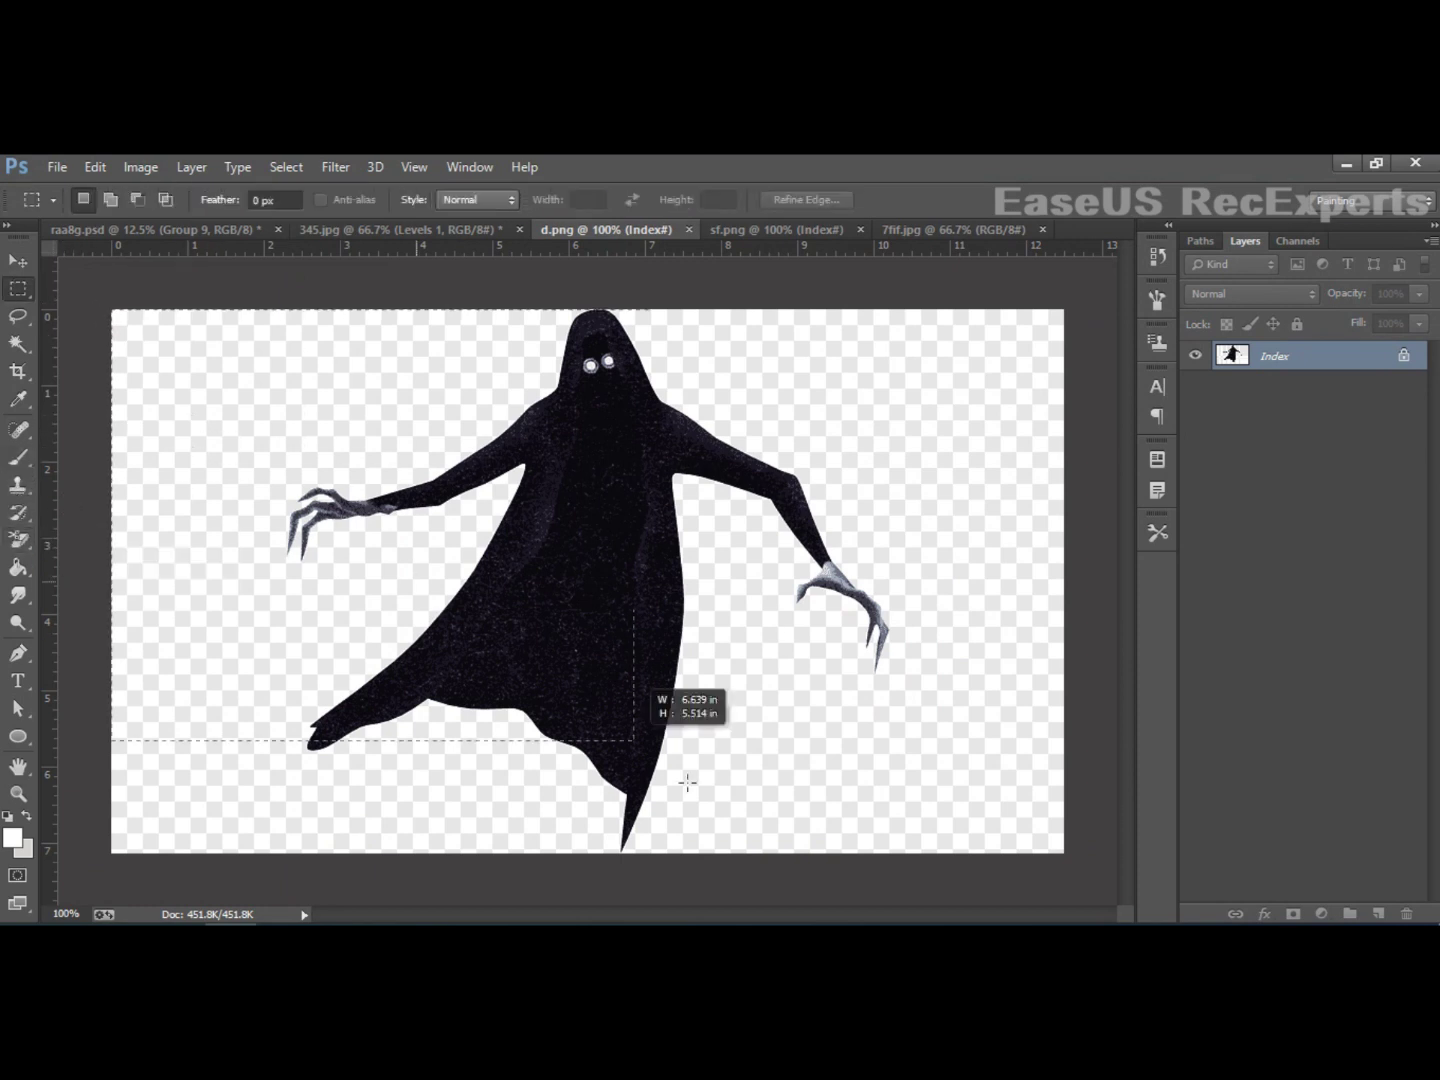
pyautogui.moveTo(95, 305); pyautogui.dragTo(1280, 880)
pyautogui.press('v')
pyautogui.moveTo(376, 427)
pyautogui.mouseDown()
pyautogui.moveTo(466, 481)
pyautogui.moveTo(536, 486)
pyautogui.mouseUp()
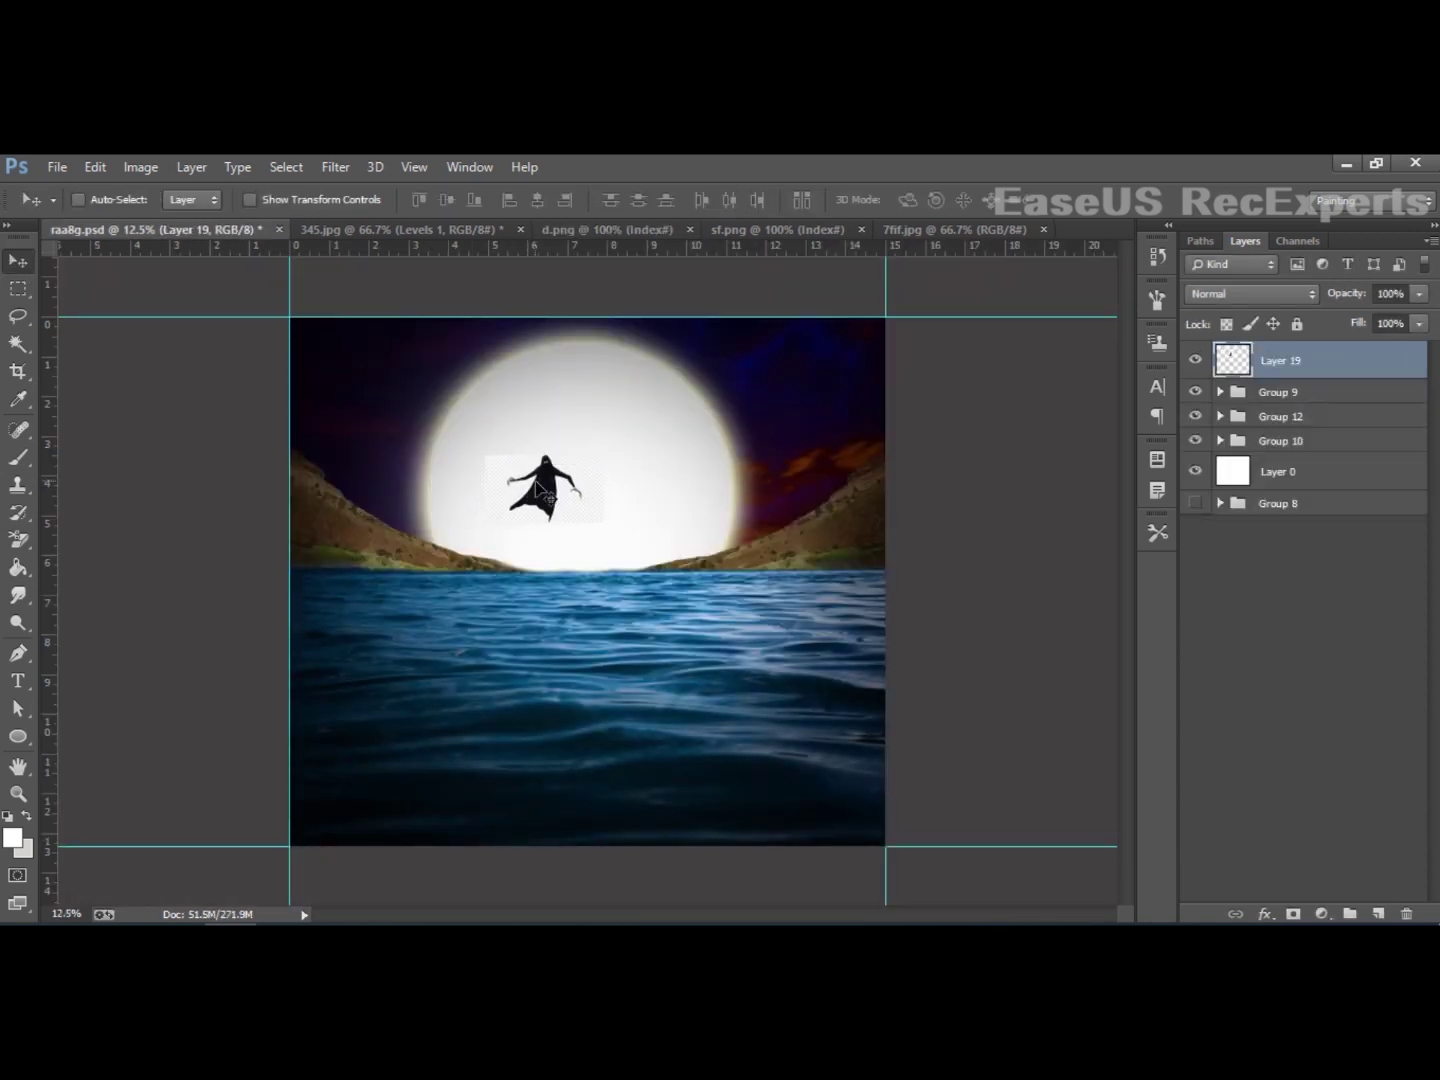
# Step: Clear the pale leftover background around the ghost with the Magic Eraser
pyautogui.click(17, 540)
pyautogui.moveTo(17, 540); pyautogui.dragTo(101, 559)
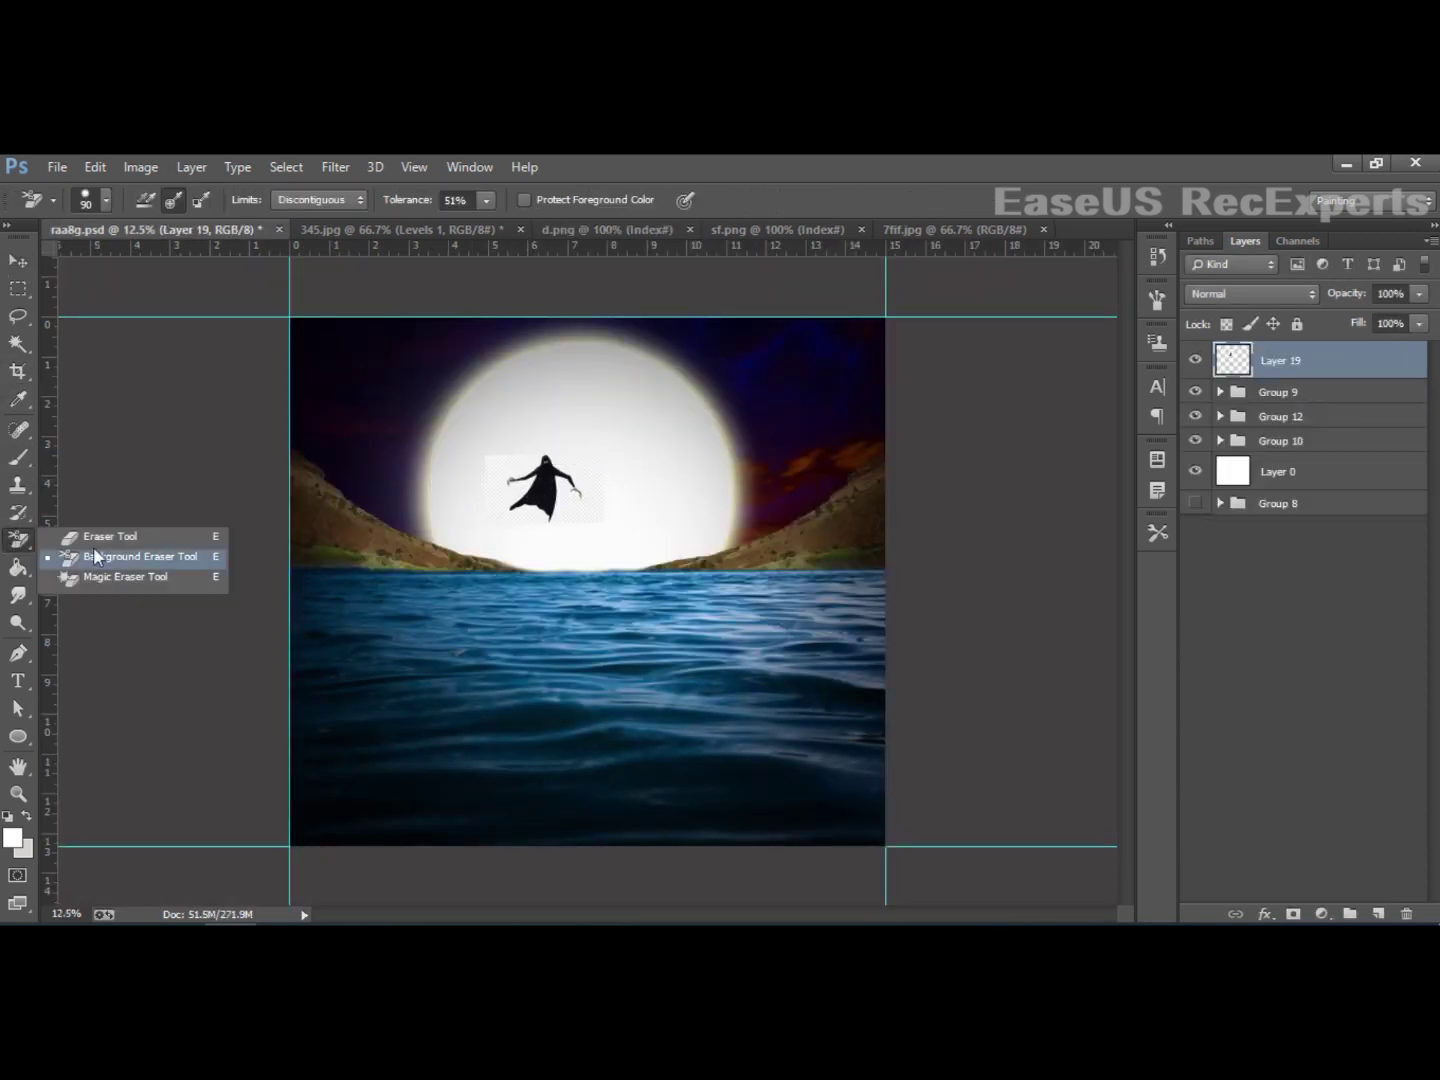
pyautogui.hotkey('shift', 'e')
# Step: Move the ghost right over the moon and enlarge it with Free Transform
pyautogui.press('v')
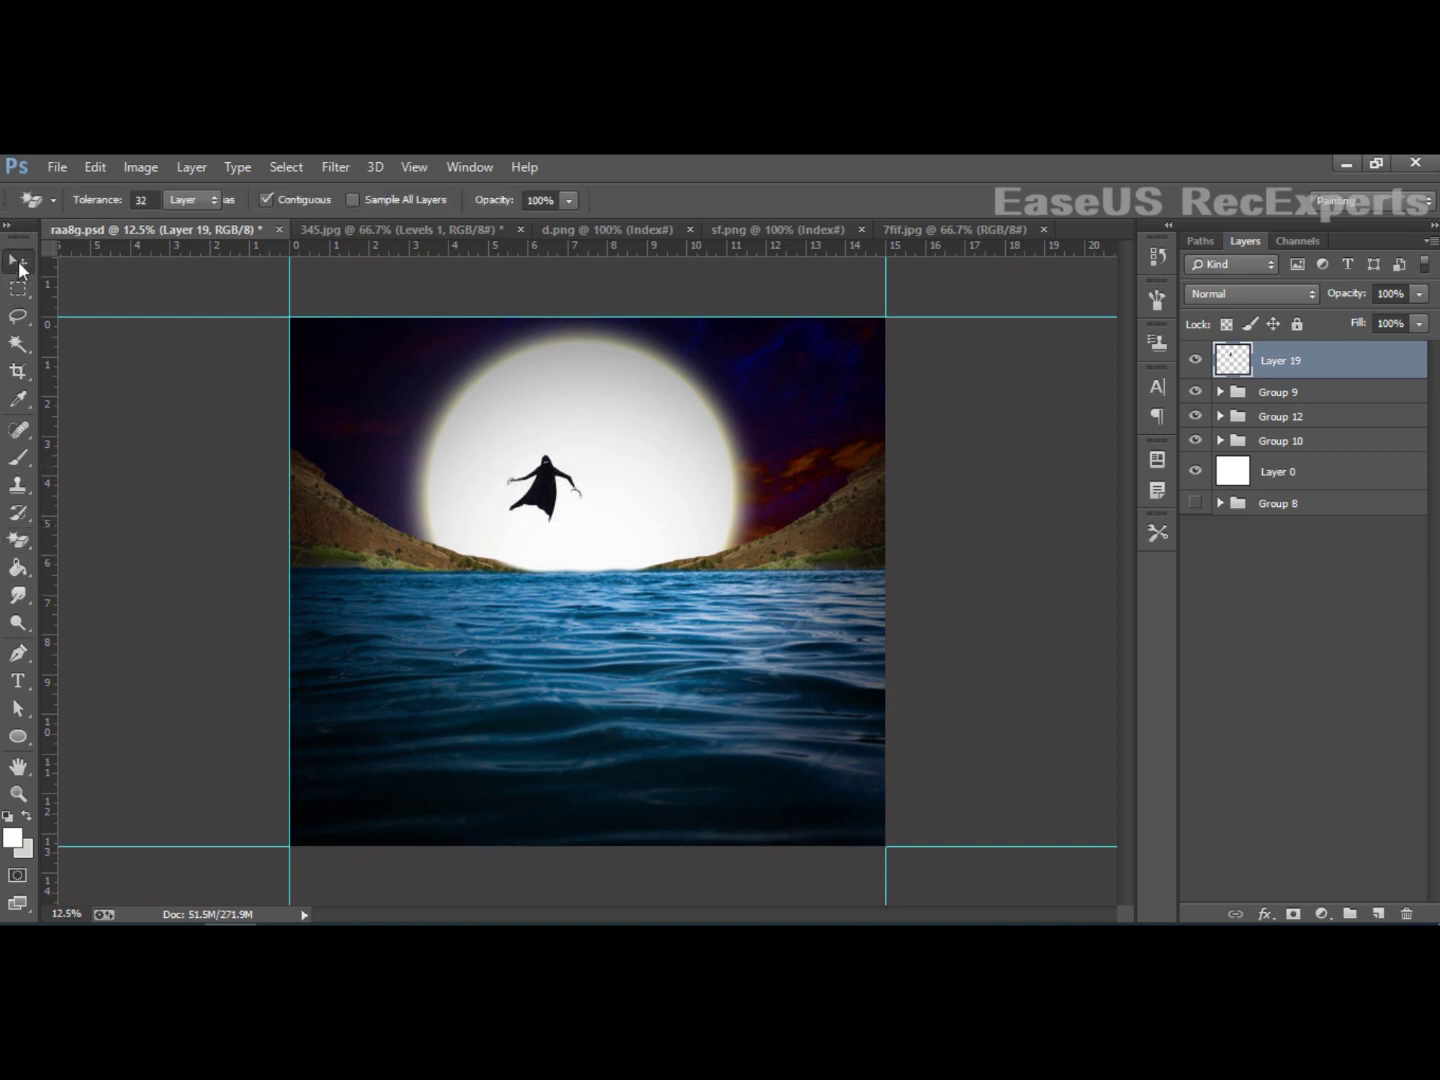
pyautogui.moveTo(561, 491)
pyautogui.mouseDown()
pyautogui.moveTo(650, 472)
pyautogui.moveTo(700, 512)
pyautogui.mouseUp()
pyautogui.hotkey('ctrl', 't')
pyautogui.press('Return')
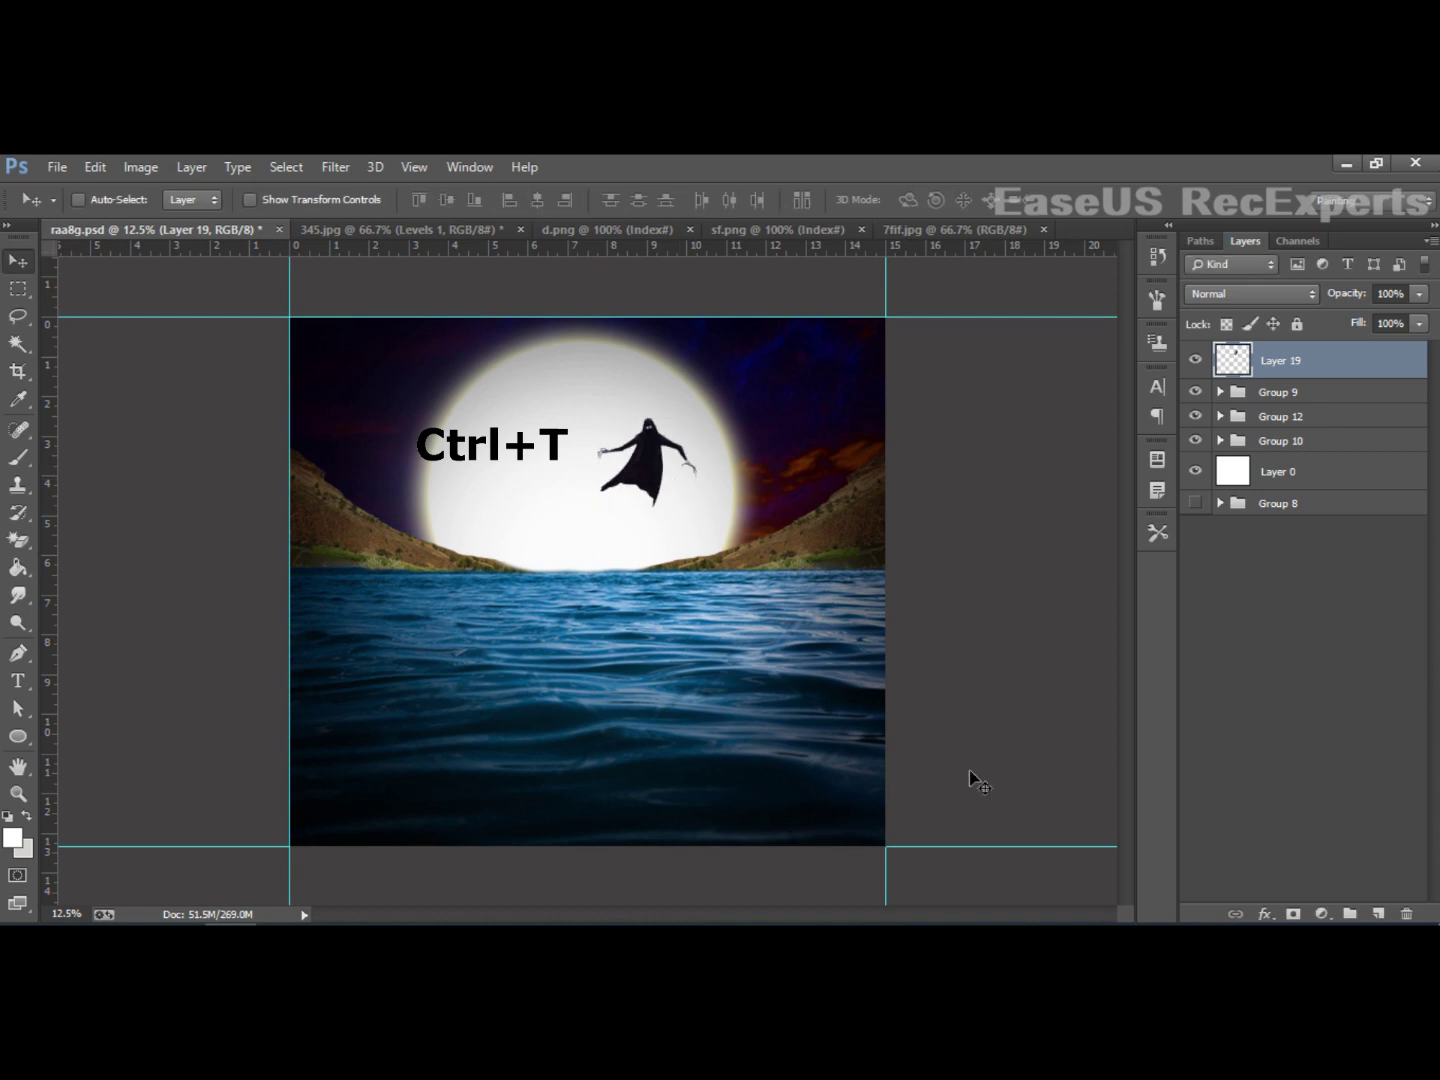
pyautogui.moveTo(1005, 769); pyautogui.dragTo(1020, 779)
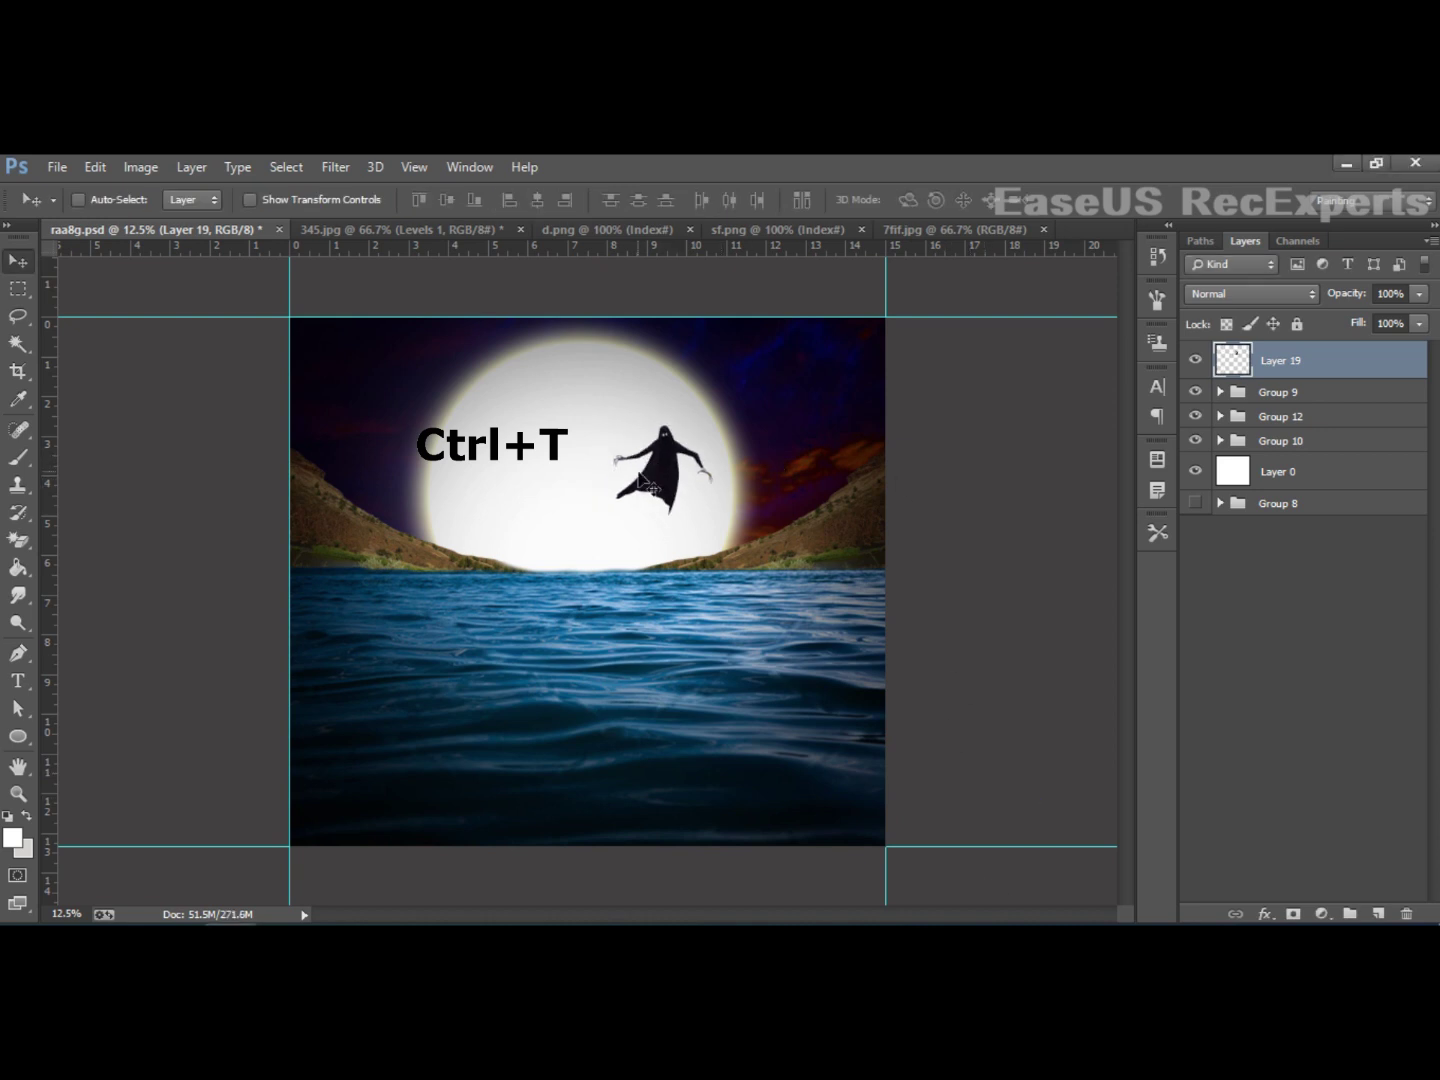
# Step: Set the foreground colour to red, ff0000
pyautogui.click(14, 835)
pyautogui.write('ff0000')
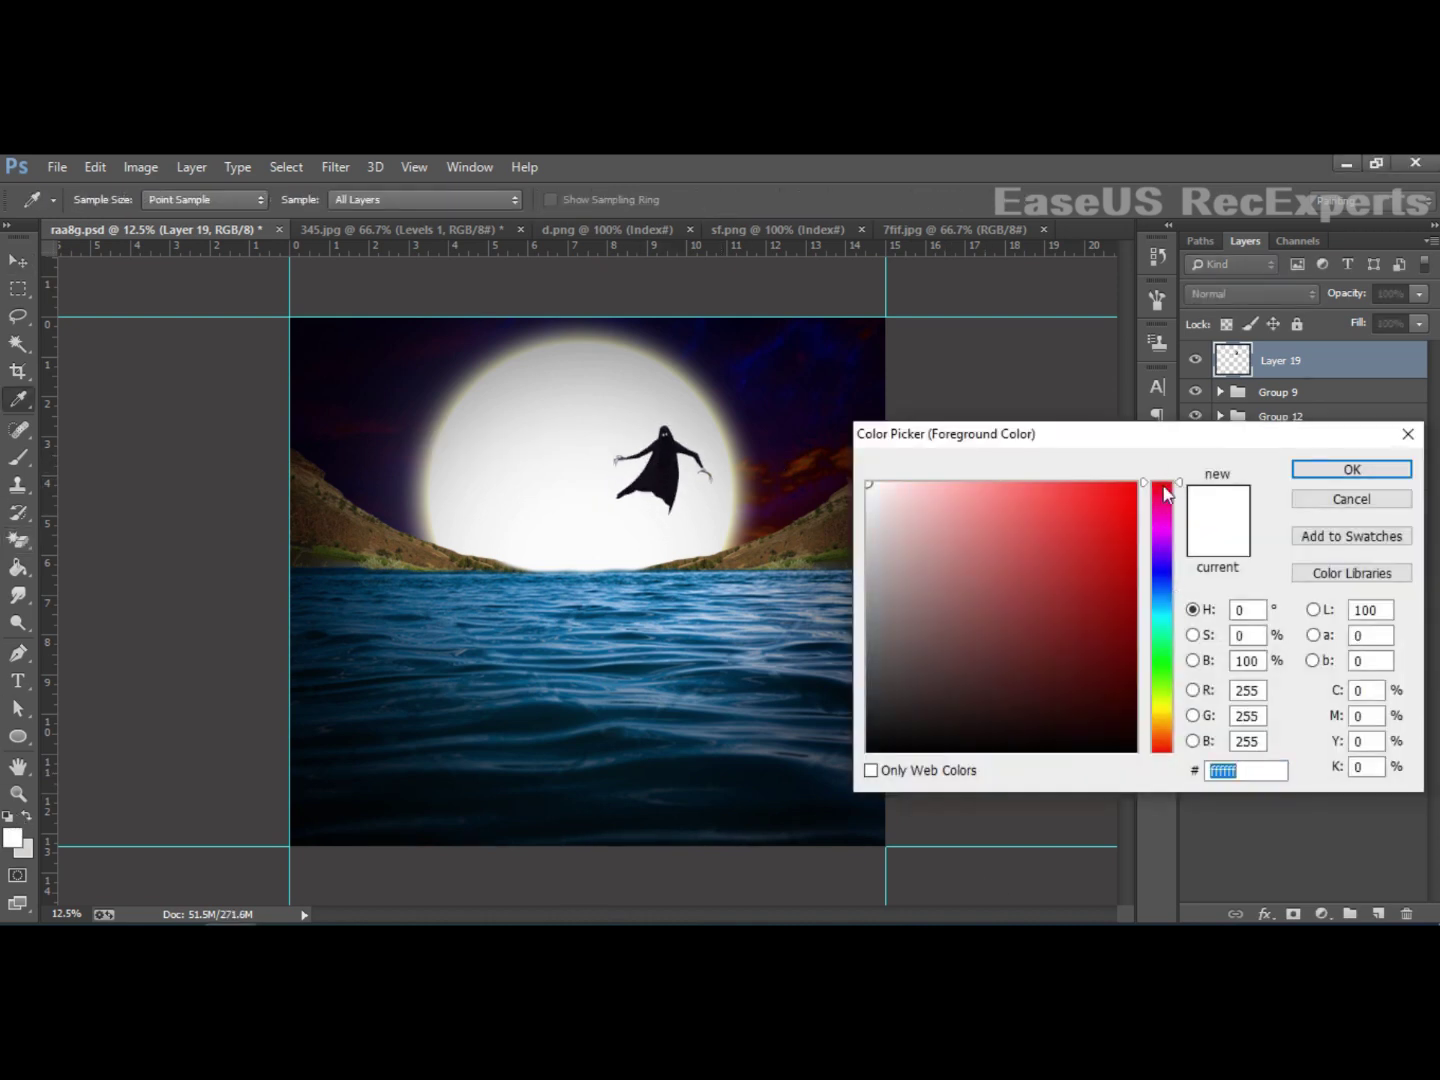
pyautogui.click(1316, 471)
# Step: Add a new Layer 20 in Overlay mode, pick the Brush, and zoom in on the ghost
pyautogui.click(1378, 913)
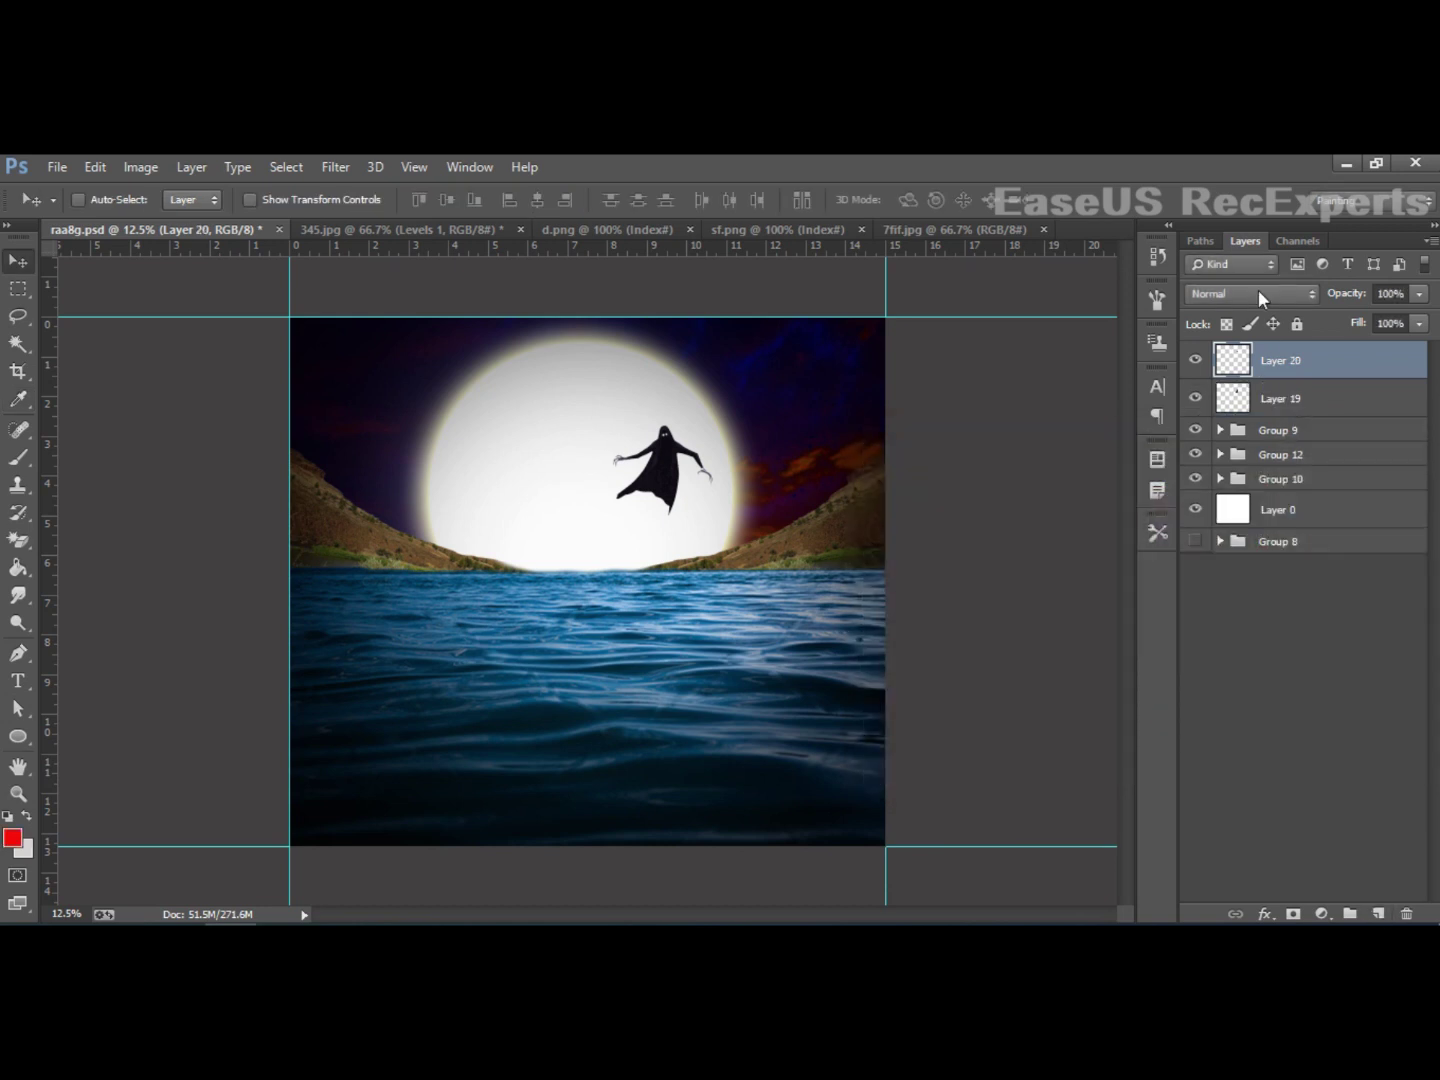
pyautogui.click(1258, 292)
pyautogui.click(1229, 572)
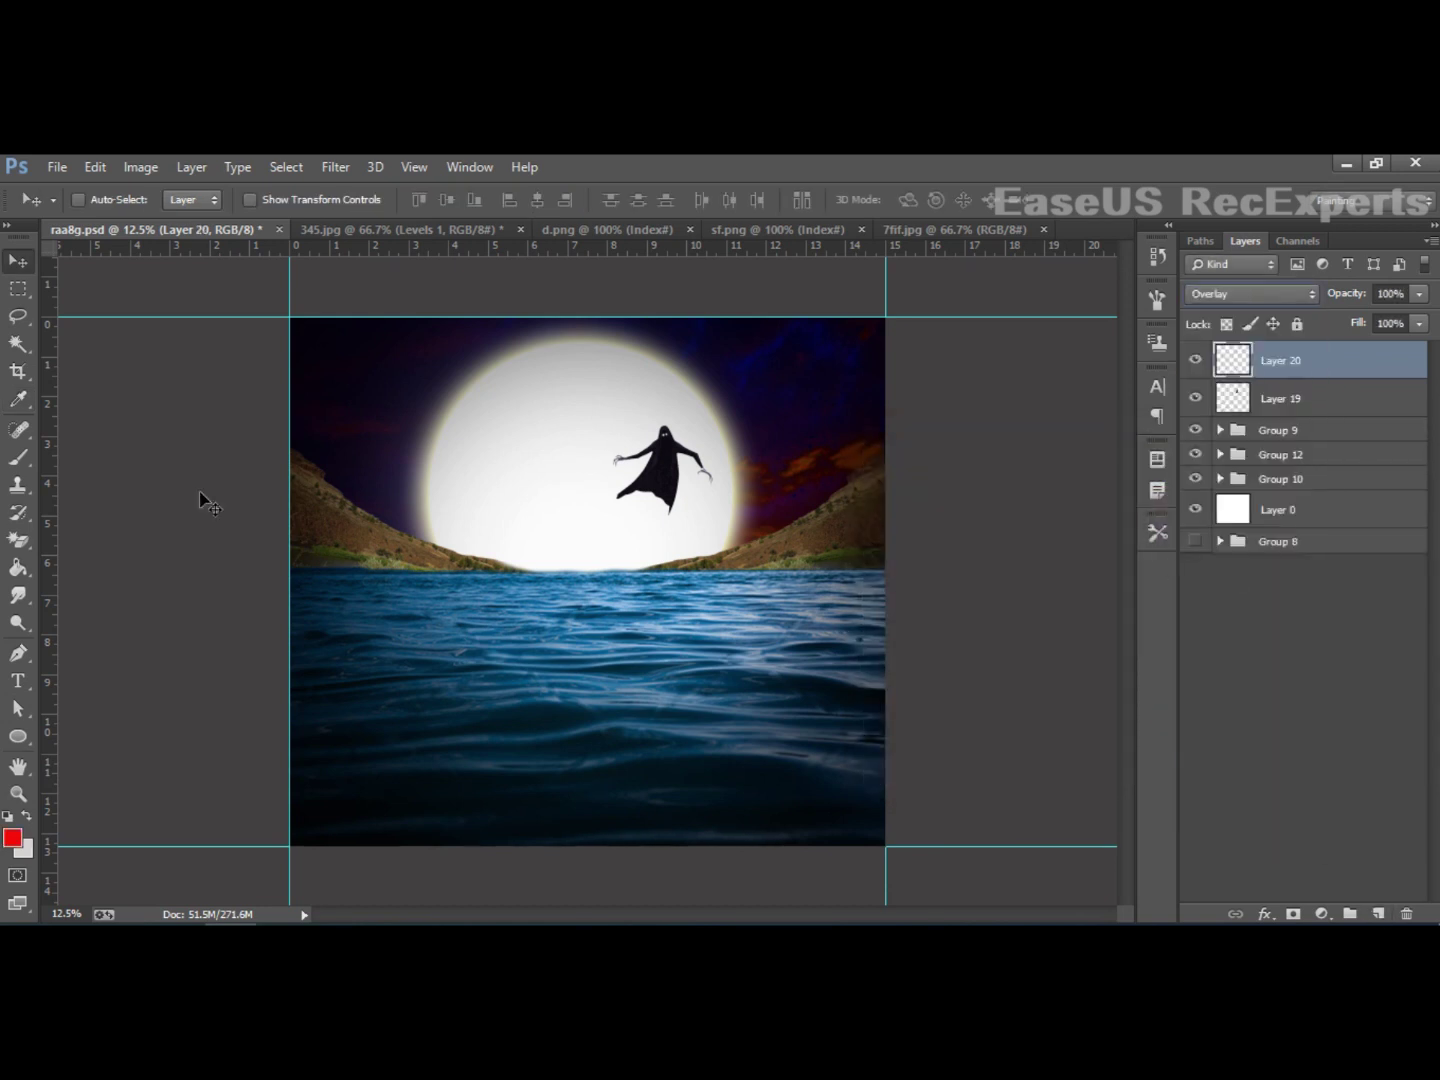
pyautogui.click(27, 456)
pyautogui.hotkey('ctrl', '+')
pyautogui.hotkey('ctrl', '+')
pyautogui.hotkey('ctrl', '+')
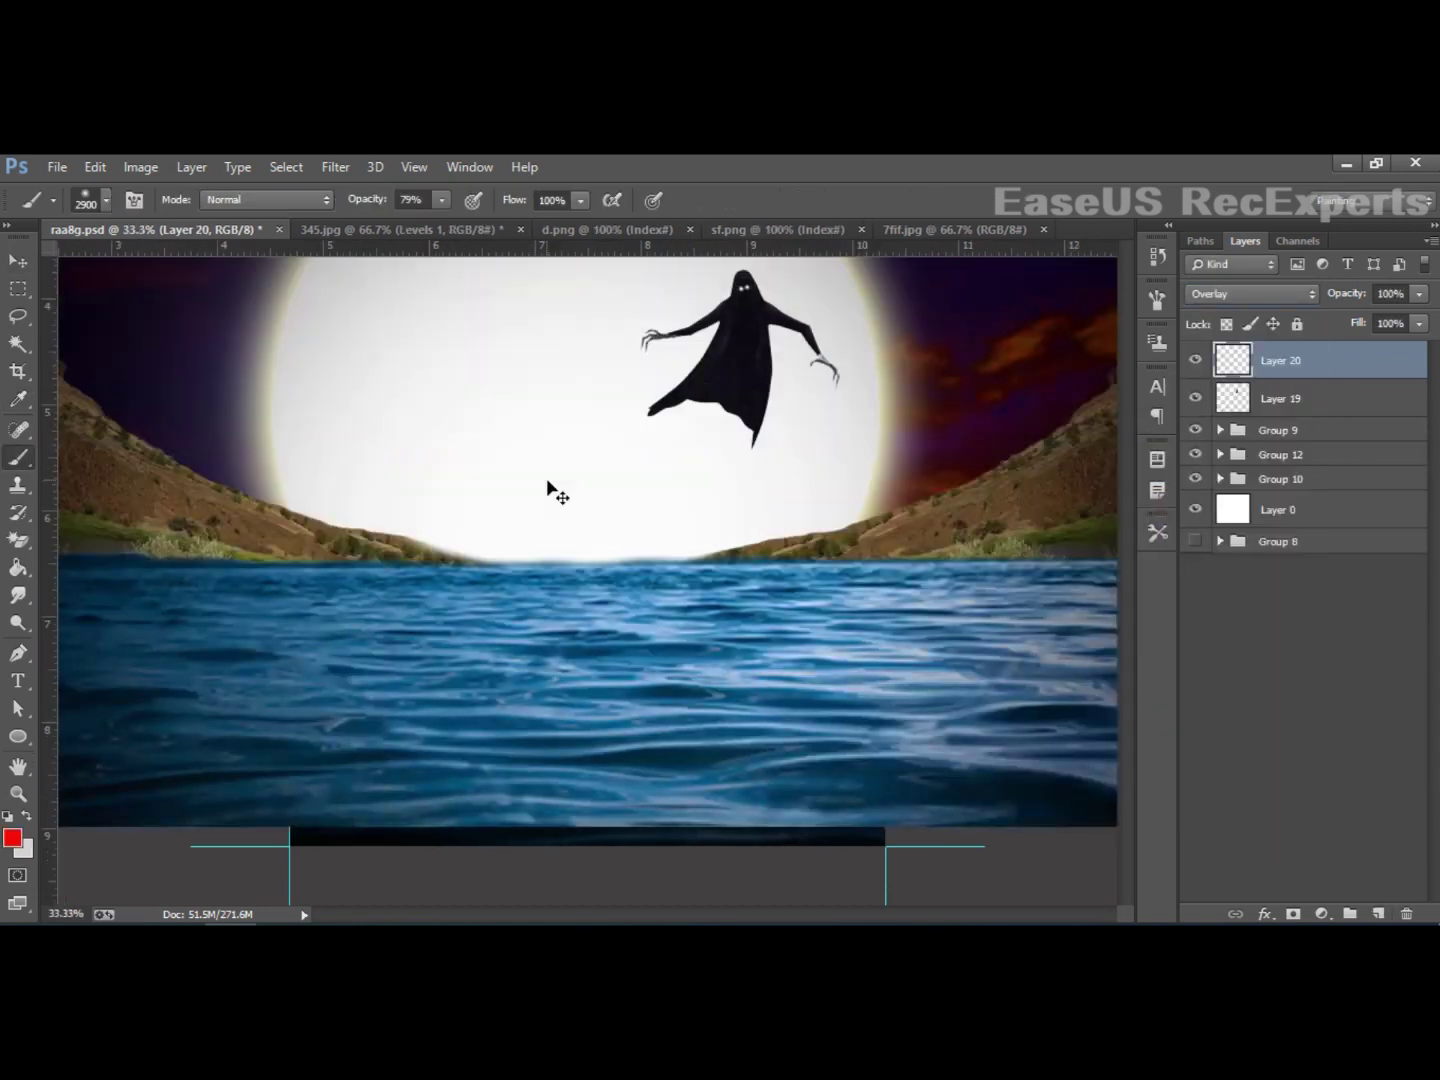
pyautogui.hotkey('ctrl', '+')
pyautogui.hotkey('ctrl', '+')
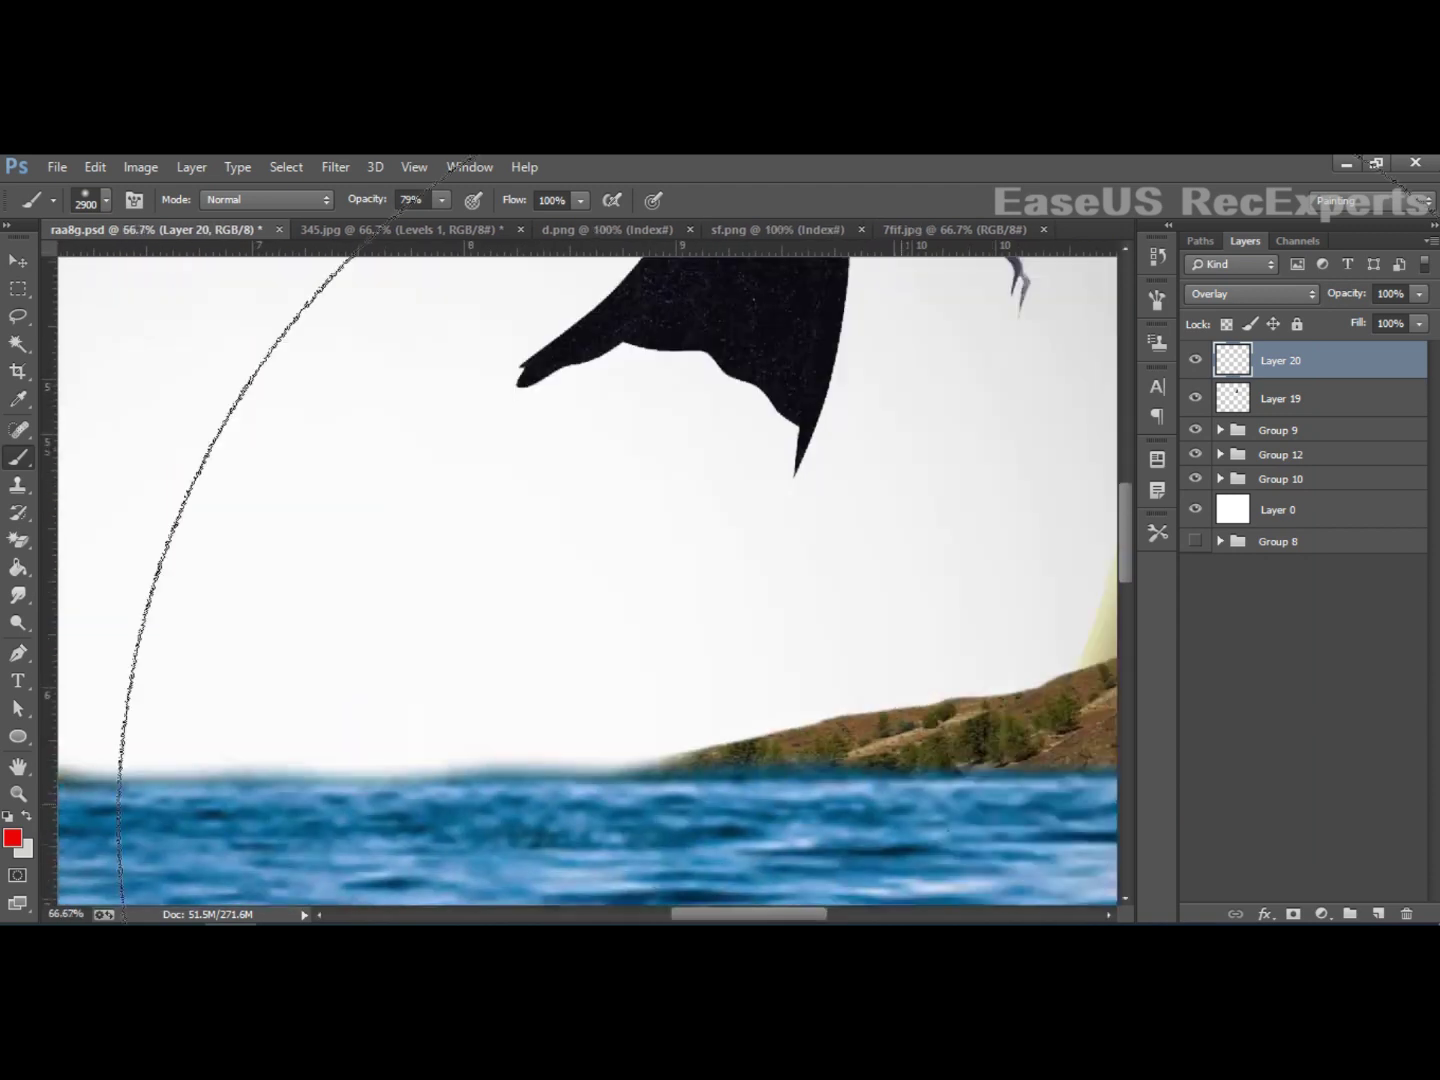
pyautogui.scroll(1, 913, 521)
pyautogui.scroll(5, 826, 481)
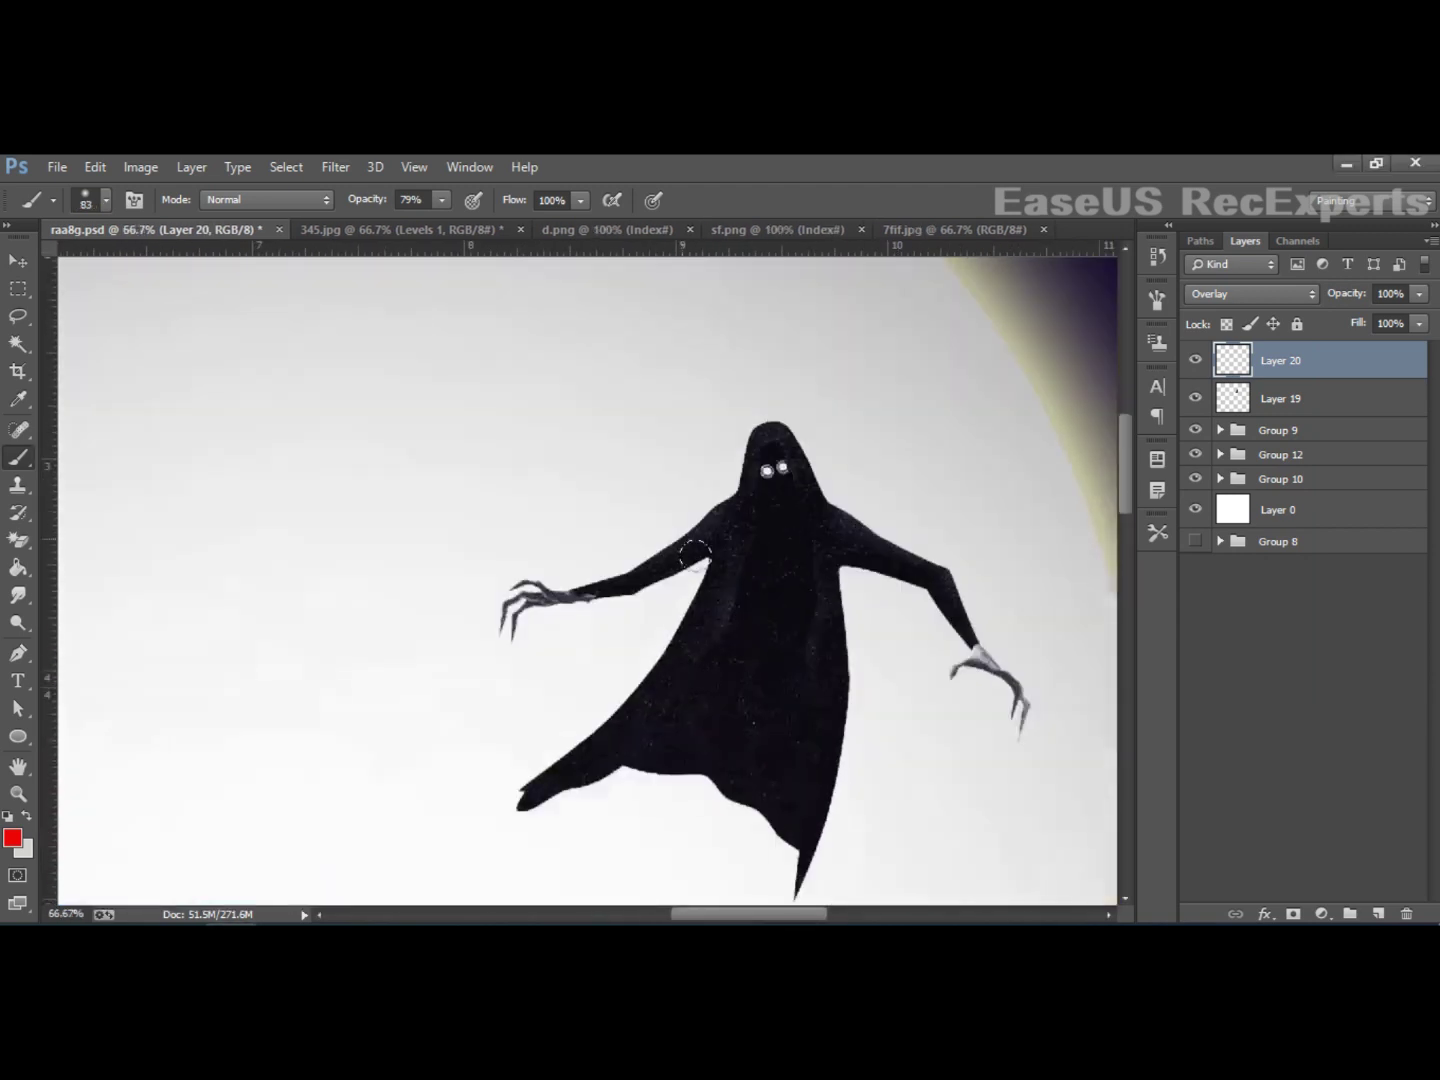
pyautogui.scroll(3, 679, 550)
pyautogui.scroll(2, 679, 550)
# Step: Shrink the brush to 5 px and paint a thin red line along the hand's upper edge
pyautogui.rightClick(600, 540)
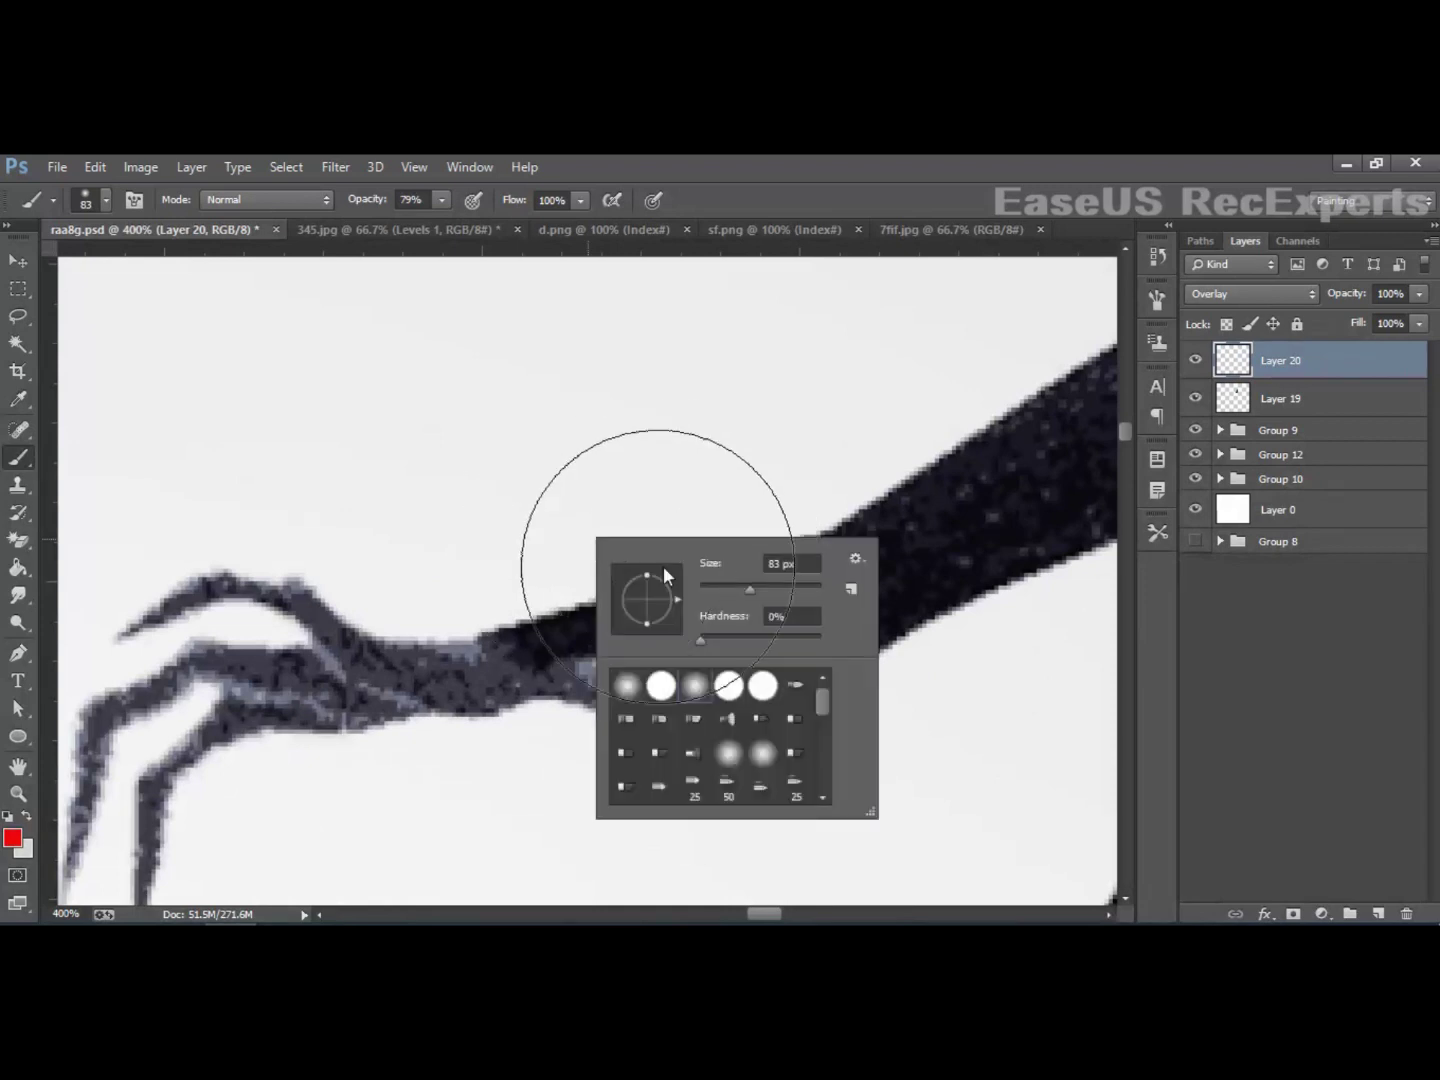
pyautogui.press('Escape')
pyautogui.scroll(2, 499, 670)
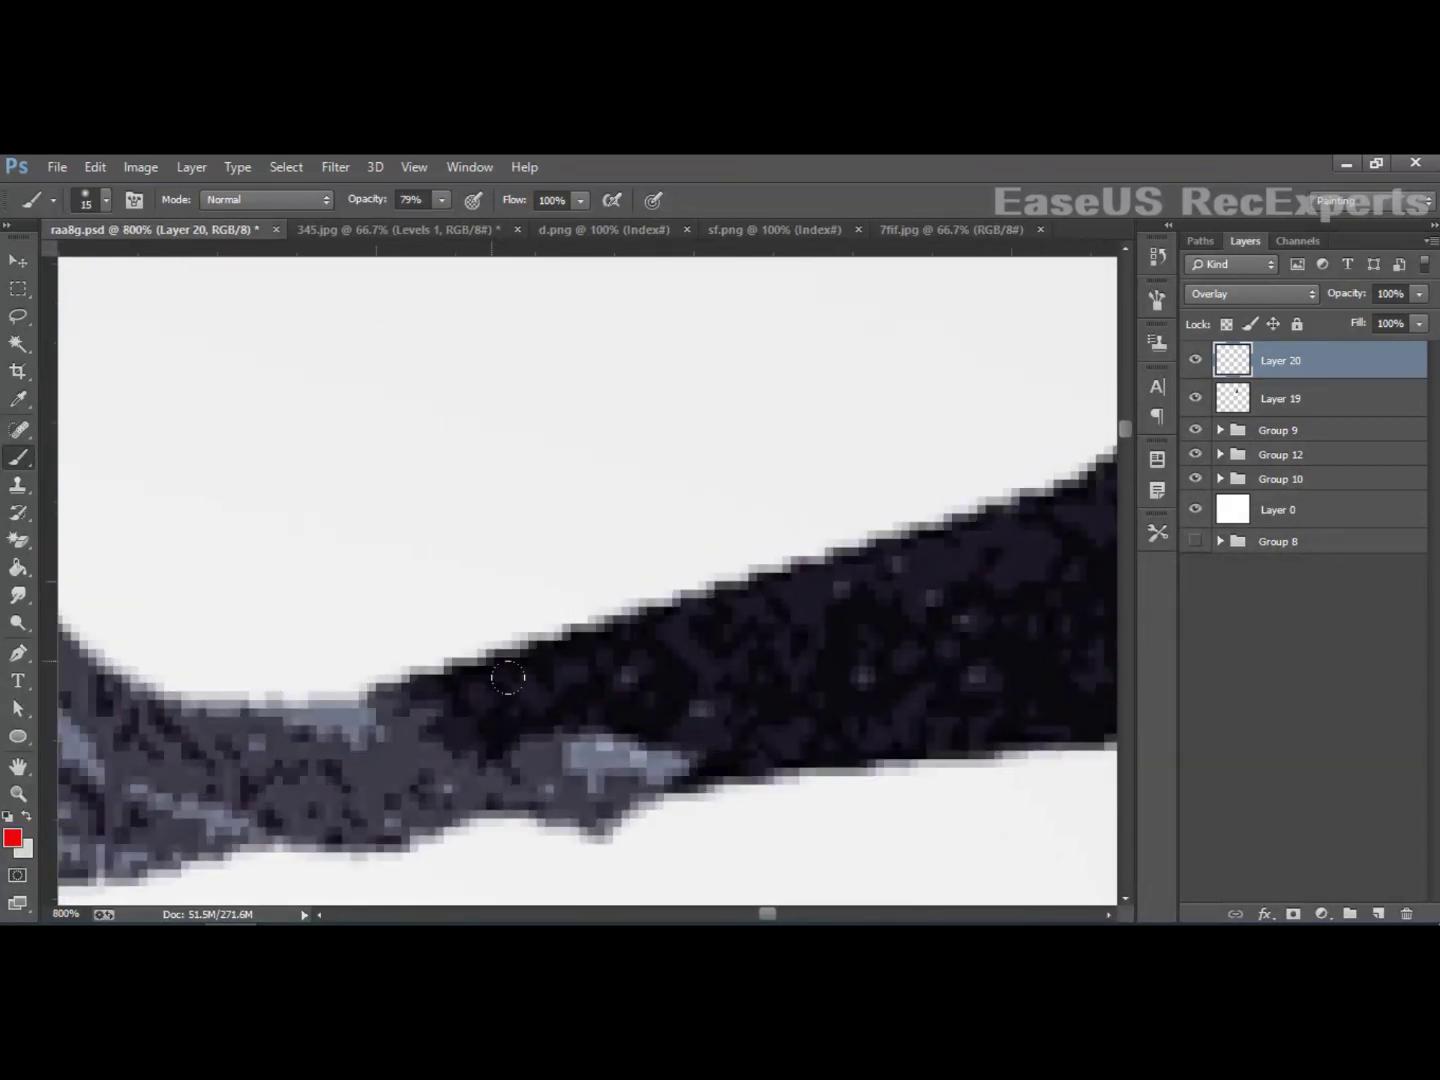
pyautogui.scroll(2, 554, 691)
pyautogui.rightClick(975, 776)
pyautogui.moveTo(931, 550); pyautogui.dragTo(913, 550)
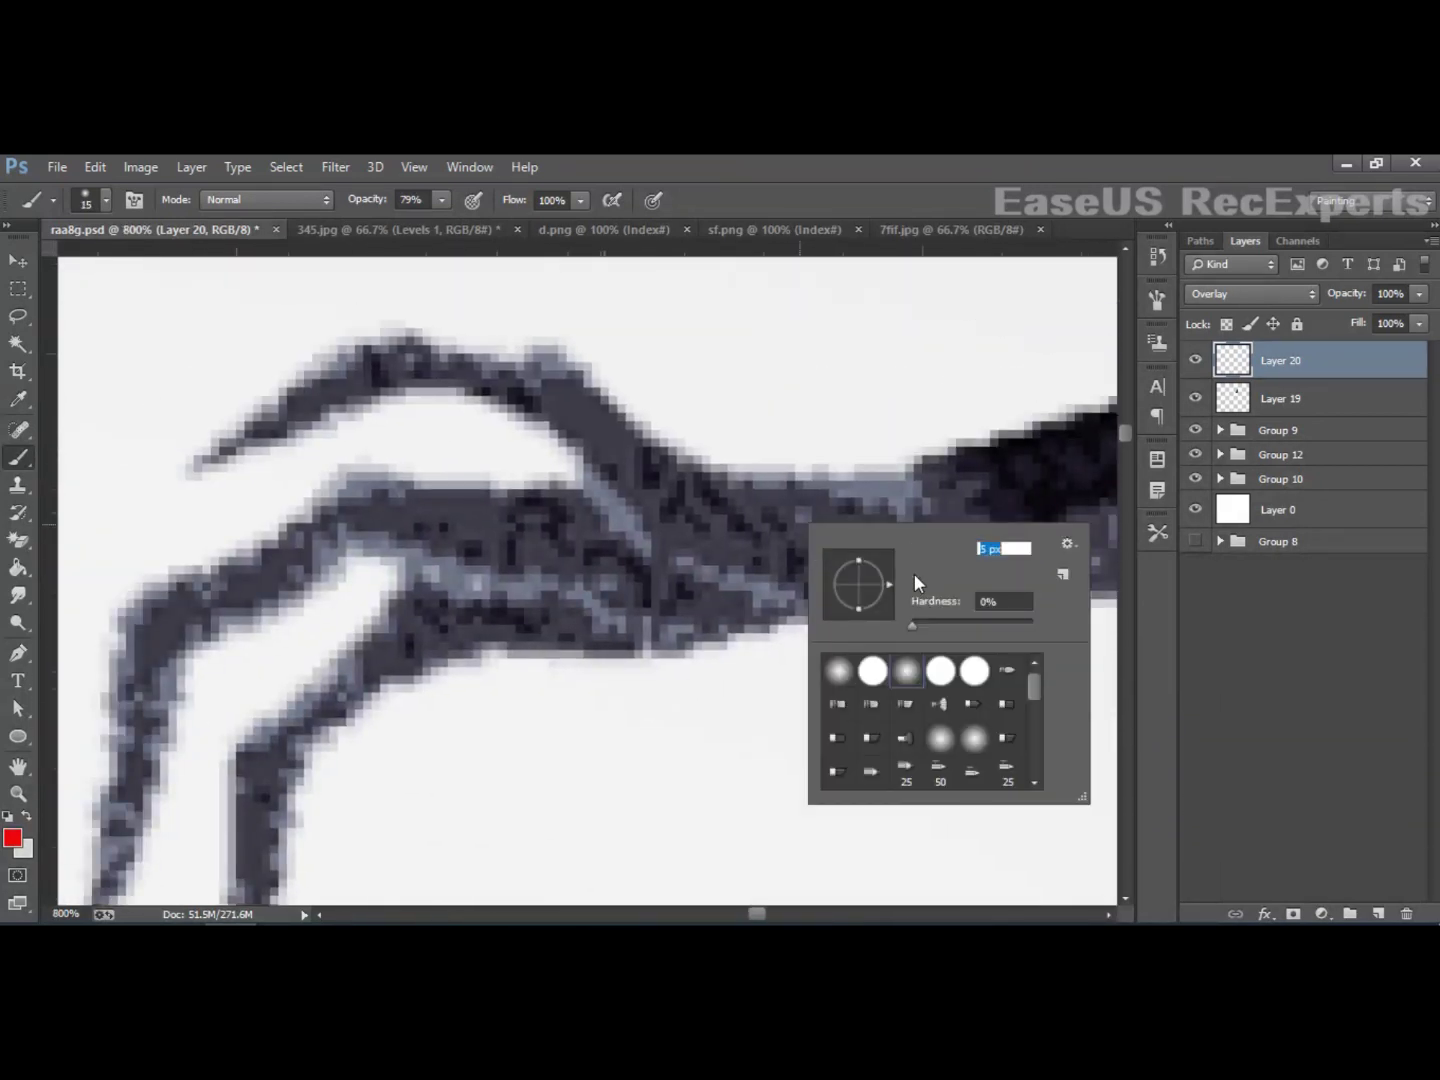
pyautogui.press('Return')
pyautogui.moveTo(690, 560)
pyautogui.mouseDown()
pyautogui.moveTo(741, 571)
pyautogui.moveTo(977, 509)
pyautogui.moveTo(1010, 559)
pyautogui.mouseUp()
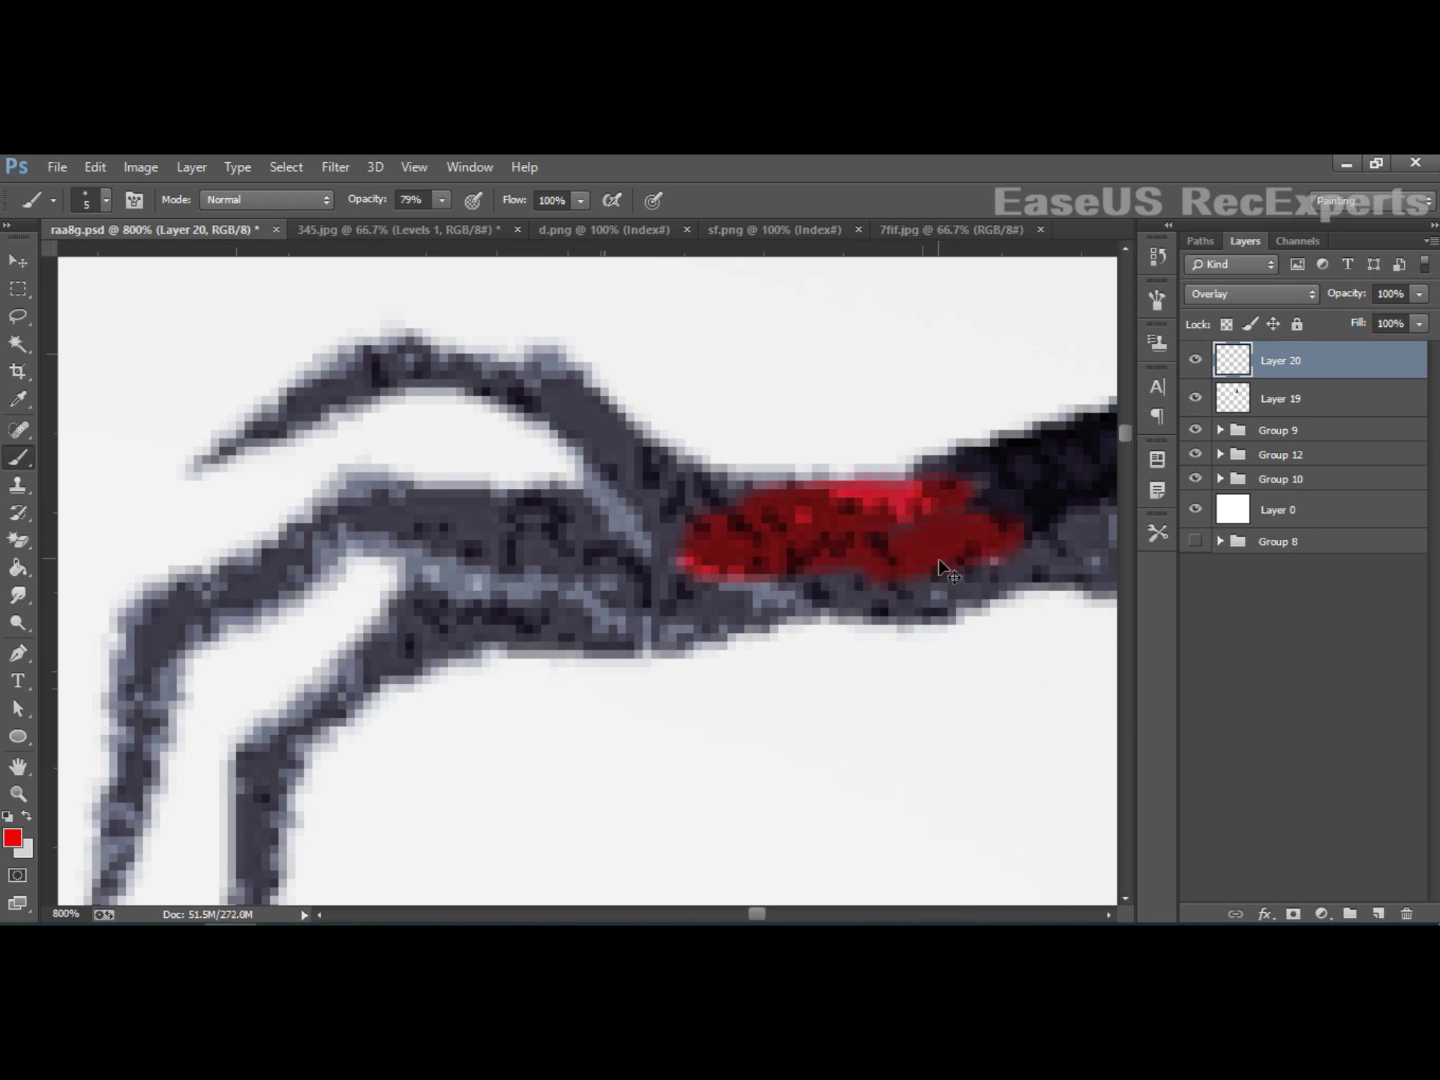
pyautogui.hotkey('ctrl', 'z')
pyautogui.moveTo(941, 508)
pyautogui.mouseDown()
pyautogui.moveTo(880, 520)
pyautogui.moveTo(690, 496)
pyautogui.mouseUp()
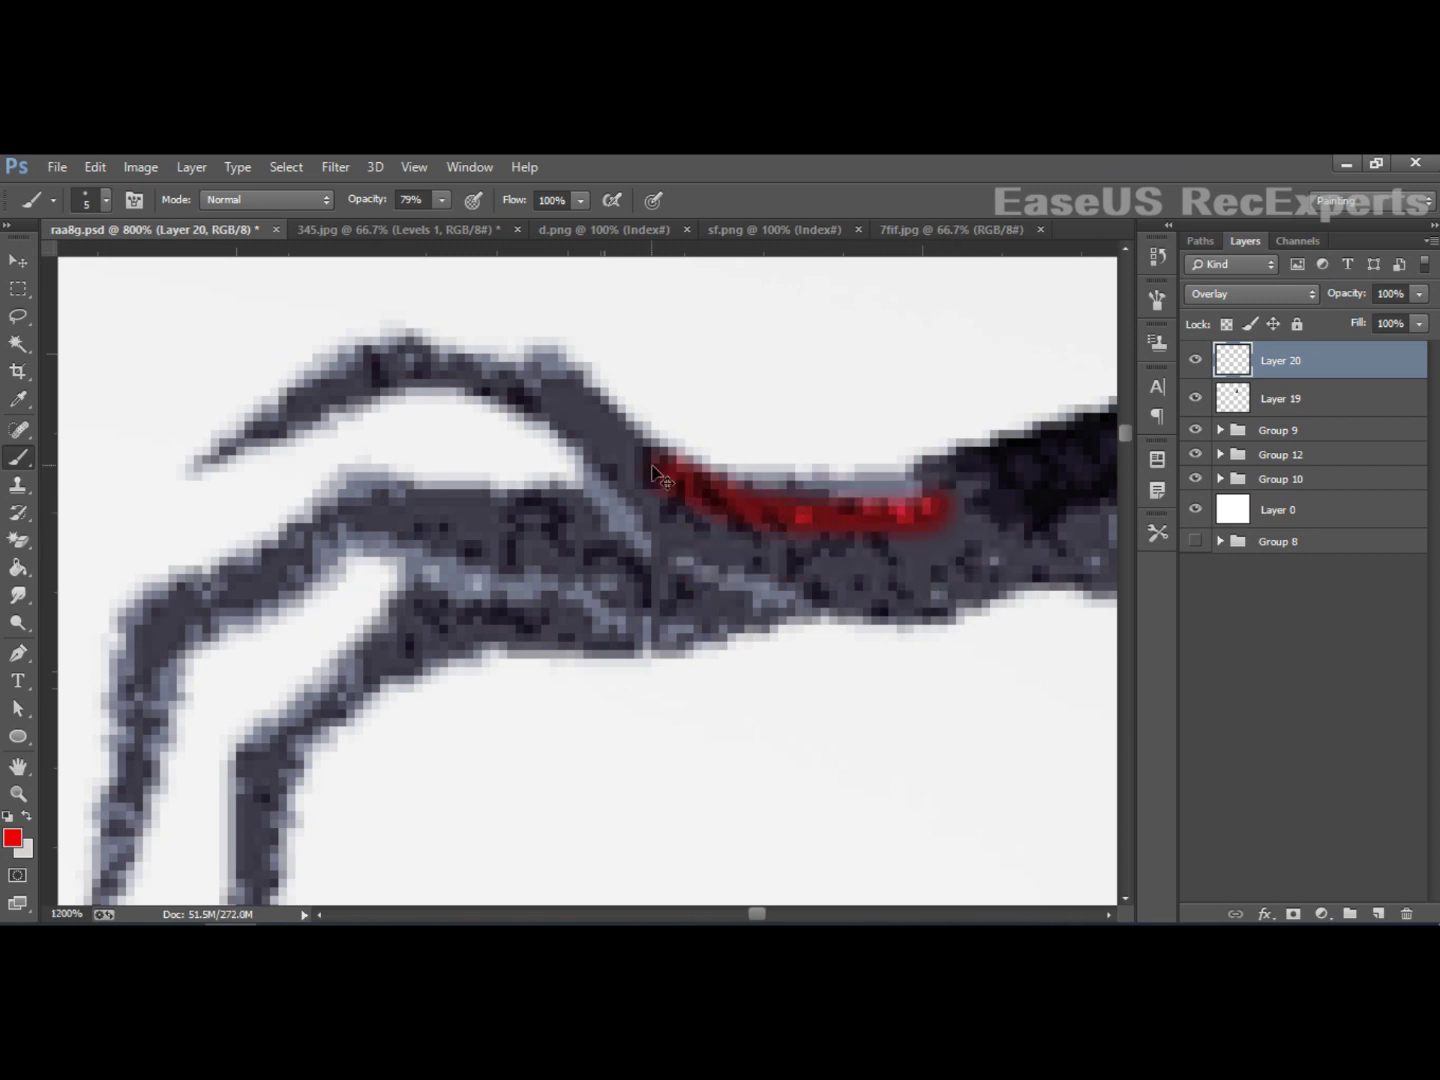
# Step: Extend the red line, then switch to a 3 px brush and paint along the finger
pyautogui.scroll(1, 655, 475)
pyautogui.scroll(3, 714, 585)
pyautogui.moveTo(689, 585)
pyautogui.mouseDown()
pyautogui.moveTo(582, 450)
pyautogui.moveTo(678, 513)
pyautogui.moveTo(524, 411)
pyautogui.moveTo(439, 401)
pyautogui.mouseUp()
pyautogui.rightClick(572, 477)
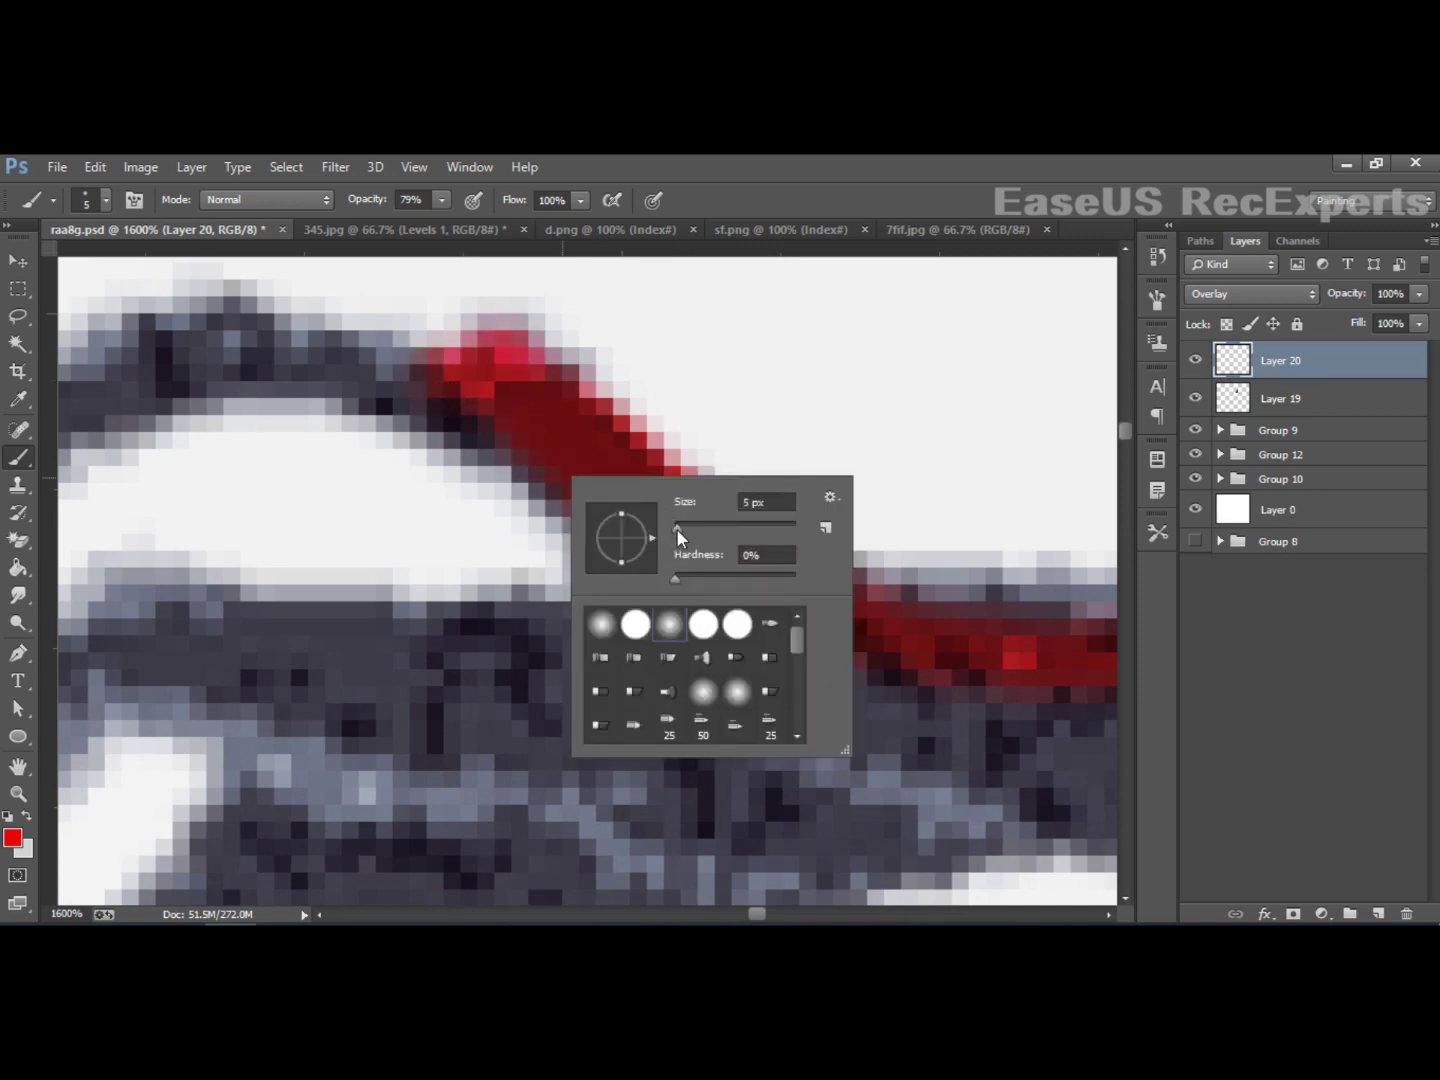
pyautogui.moveTo(676, 527); pyautogui.dragTo(671, 529)
pyautogui.moveTo(677, 530); pyautogui.dragTo(676, 530)
pyautogui.write('3')
pyautogui.moveTo(403, 404); pyautogui.dragTo(284, 340)
pyautogui.moveTo(347, 481); pyautogui.dragTo(640, 489)
pyautogui.moveTo(634, 405)
pyautogui.mouseDown()
pyautogui.moveTo(273, 608)
pyautogui.moveTo(411, 508)
pyautogui.moveTo(499, 418)
pyautogui.moveTo(694, 379)
pyautogui.moveTo(885, 437)
pyautogui.moveTo(540, 495)
pyautogui.moveTo(350, 585)
pyautogui.mouseUp()
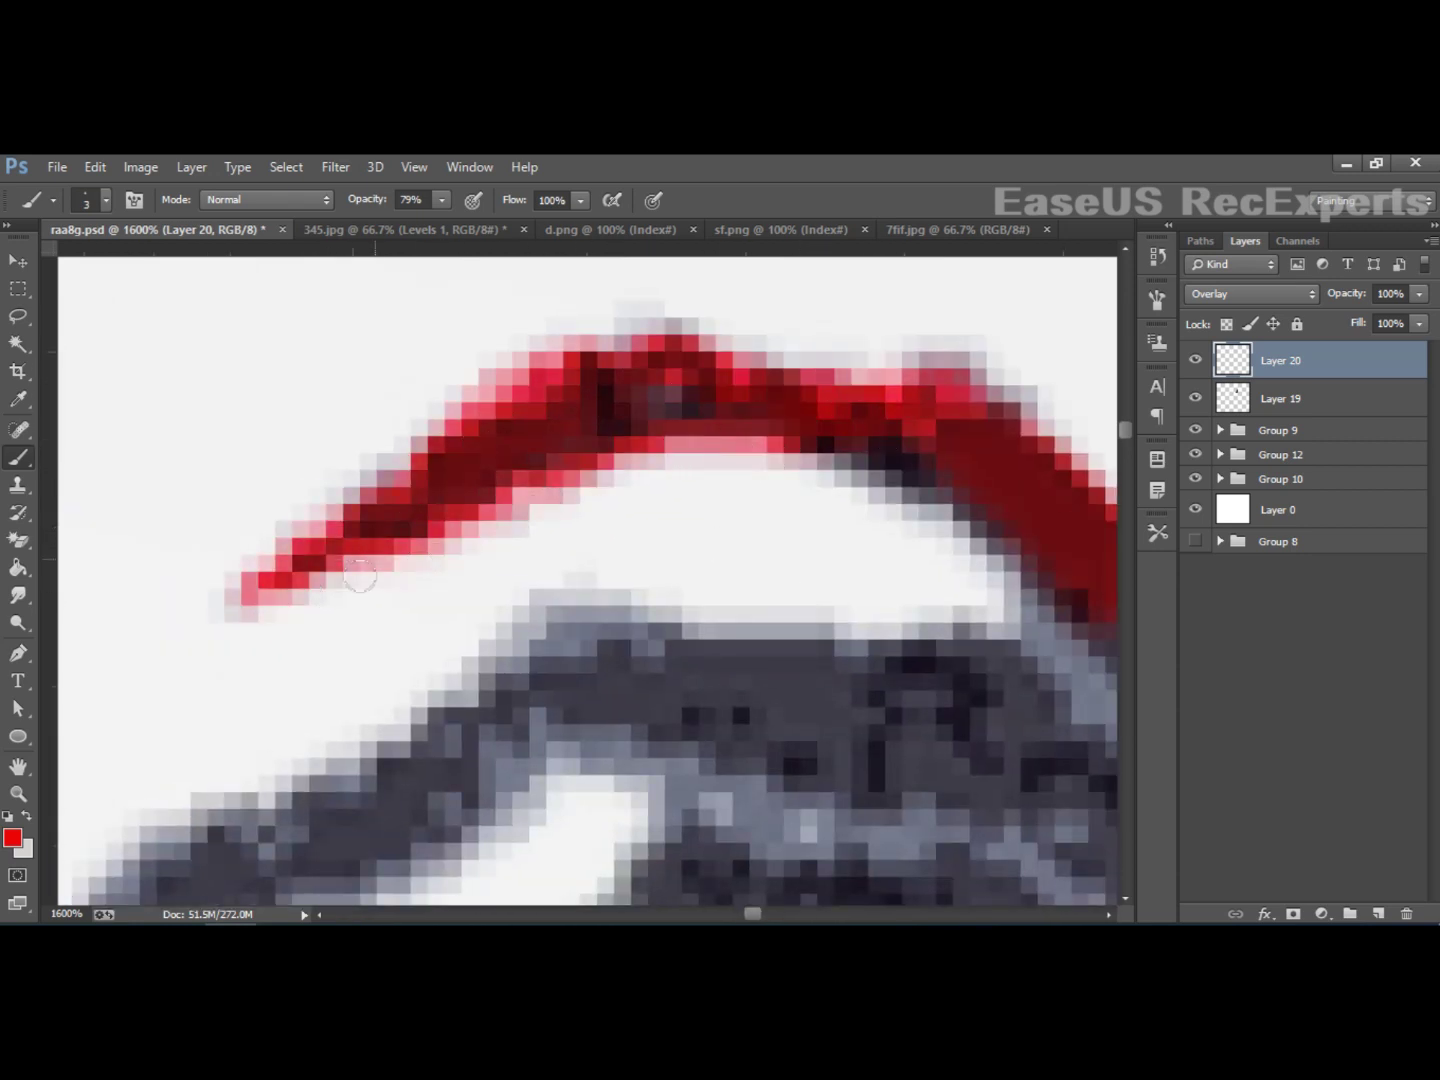
# Step: Paint red along the finger edges, the dark band, and the grey part of the hand
pyautogui.hscroll(3, 554, 464)
pyautogui.moveTo(553, 464)
pyautogui.mouseDown()
pyautogui.moveTo(820, 551)
pyautogui.moveTo(556, 441)
pyautogui.mouseUp()
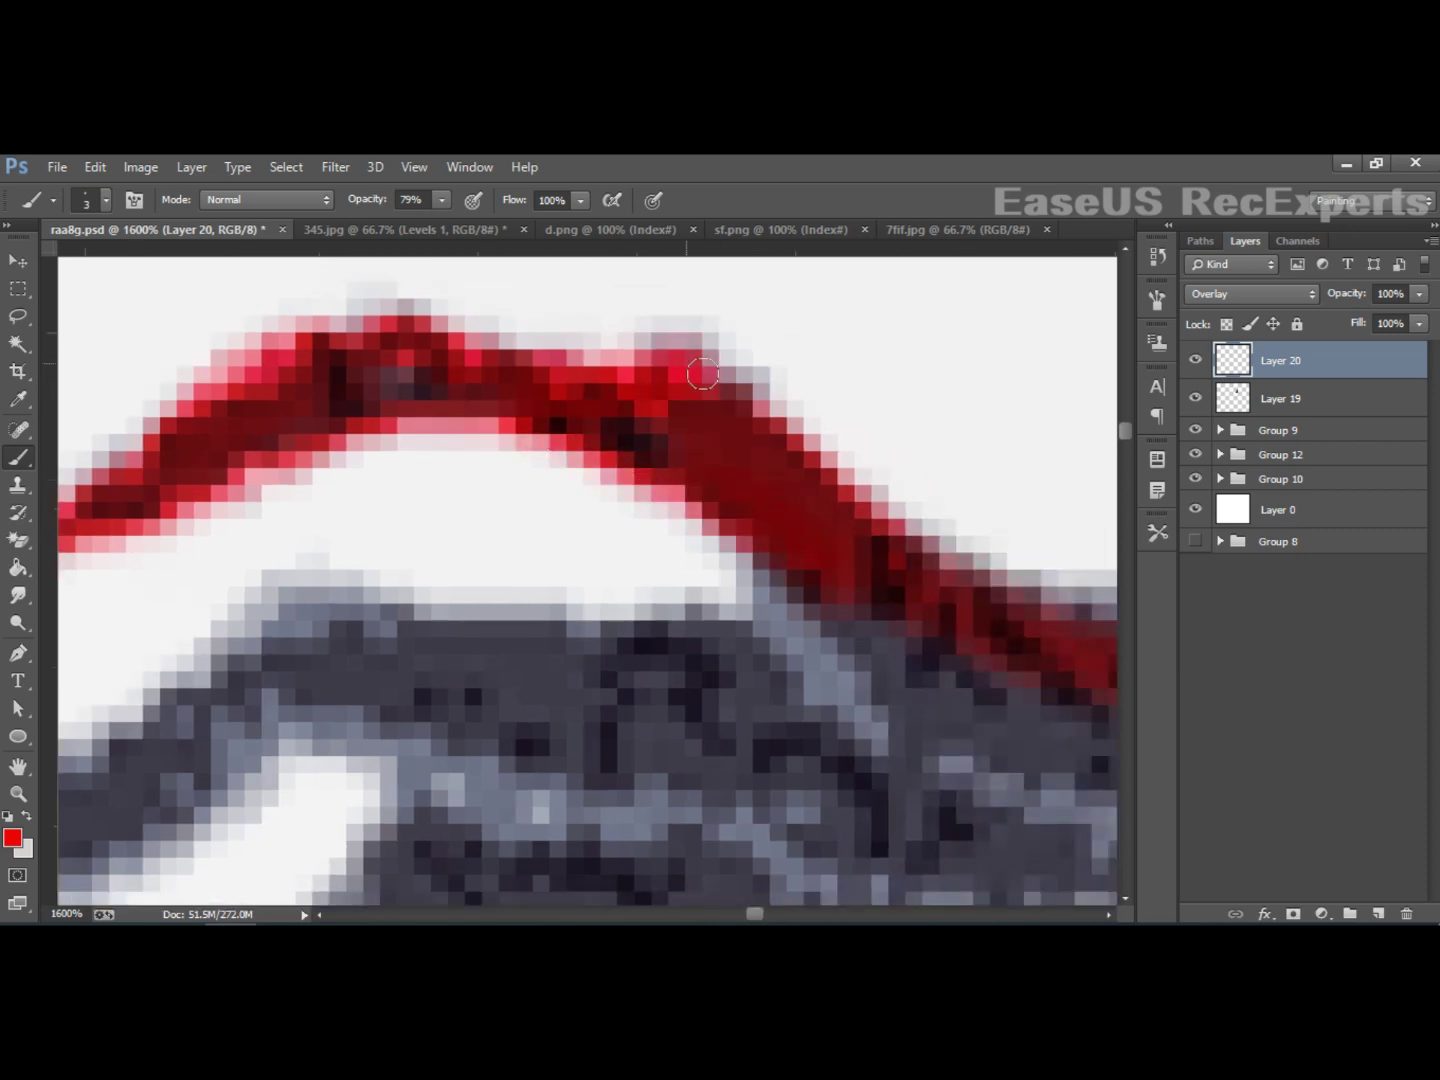
pyautogui.moveTo(899, 649)
pyautogui.mouseDown()
pyautogui.moveTo(770, 376)
pyautogui.moveTo(1111, 430)
pyautogui.moveTo(589, 489)
pyautogui.moveTo(842, 614)
pyautogui.moveTo(1066, 604)
pyautogui.mouseUp()
pyautogui.hscroll(-3, 1040, 540)
pyautogui.moveTo(1016, 469)
pyautogui.mouseDown()
pyautogui.moveTo(548, 427)
pyautogui.moveTo(910, 444)
pyautogui.moveTo(960, 360)
pyautogui.mouseUp()
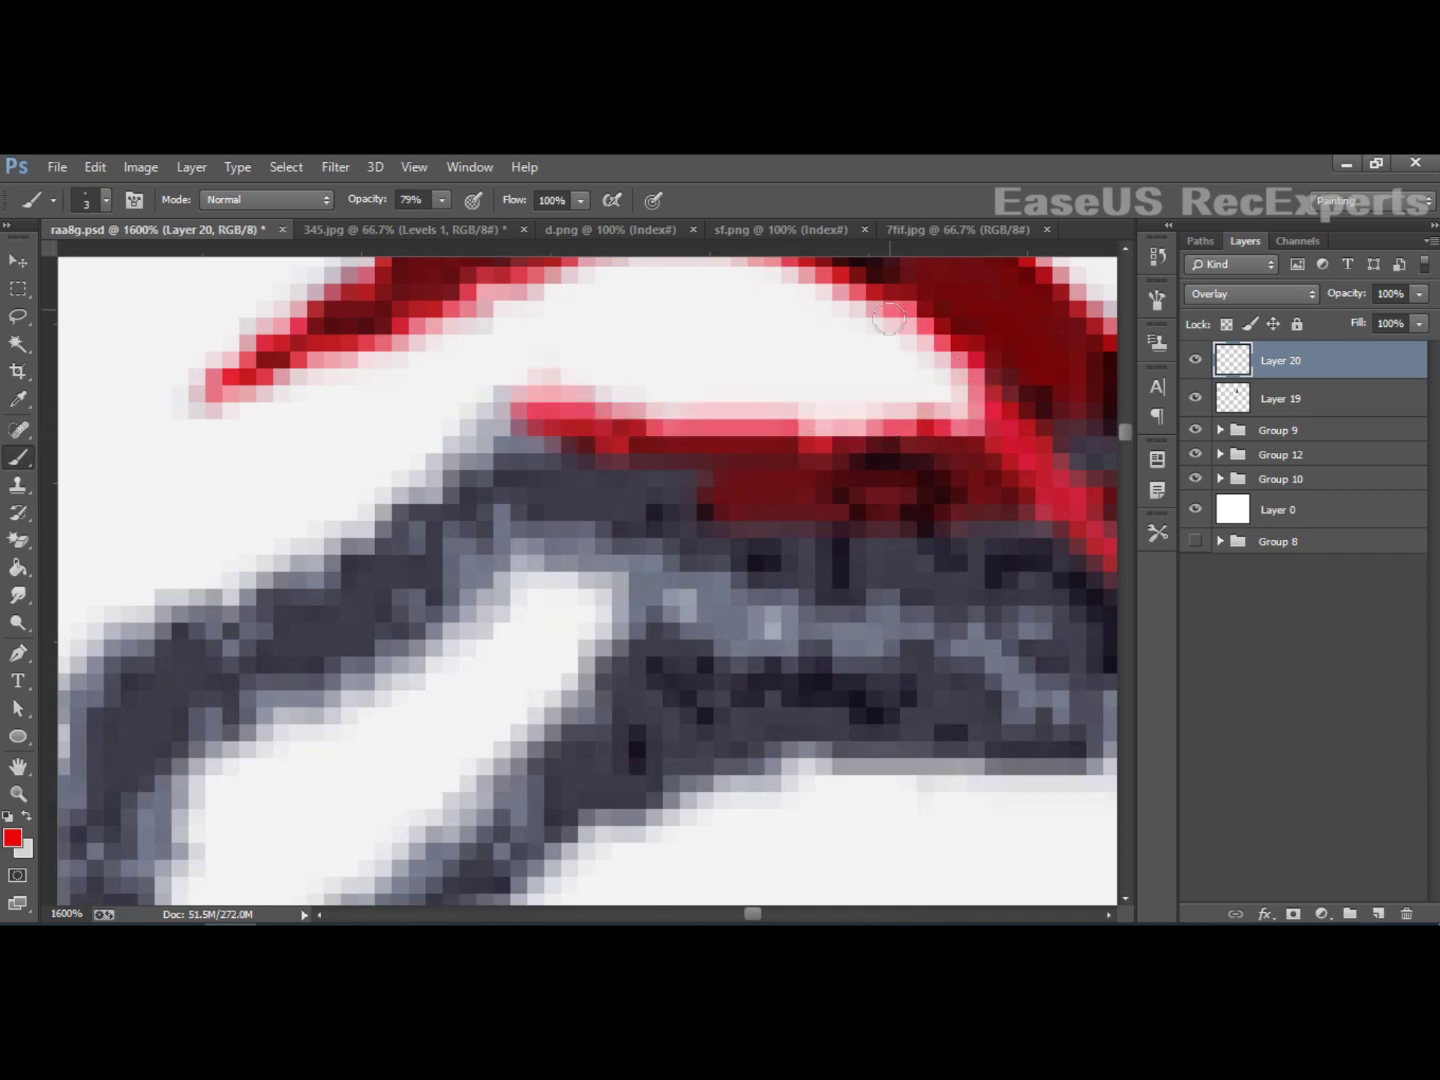
pyautogui.hscroll(-4, 867, 482)
pyautogui.hscroll(-1, 868, 482)
pyautogui.moveTo(789, 360)
pyautogui.mouseDown()
pyautogui.moveTo(734, 434)
pyautogui.moveTo(566, 569)
pyautogui.moveTo(546, 553)
pyautogui.moveTo(725, 420)
pyautogui.mouseUp()
pyautogui.moveTo(836, 398)
pyautogui.mouseDown()
pyautogui.moveTo(894, 436)
pyautogui.moveTo(746, 466)
pyautogui.moveTo(964, 505)
pyautogui.moveTo(918, 542)
pyautogui.moveTo(916, 578)
pyautogui.moveTo(946, 350)
pyautogui.mouseUp()
pyautogui.moveTo(745, 376)
pyautogui.mouseDown()
pyautogui.moveTo(708, 426)
pyautogui.moveTo(816, 404)
pyautogui.moveTo(540, 481)
pyautogui.moveTo(472, 545)
pyautogui.moveTo(495, 405)
pyautogui.moveTo(429, 602)
pyautogui.moveTo(540, 340)
pyautogui.mouseUp()
pyautogui.moveTo(540, 340)
pyautogui.mouseDown()
pyautogui.moveTo(489, 546)
pyautogui.moveTo(500, 471)
pyautogui.moveTo(826, 633)
pyautogui.moveTo(775, 500)
pyautogui.moveTo(929, 421)
pyautogui.mouseUp()
pyautogui.moveTo(1020, 531); pyautogui.dragTo(648, 396)
# Step: Add red along the band's lower edge and over the grey patch on the claw
pyautogui.hotkey('ctrl', '-')
pyautogui.hotkey('ctrl', '-')
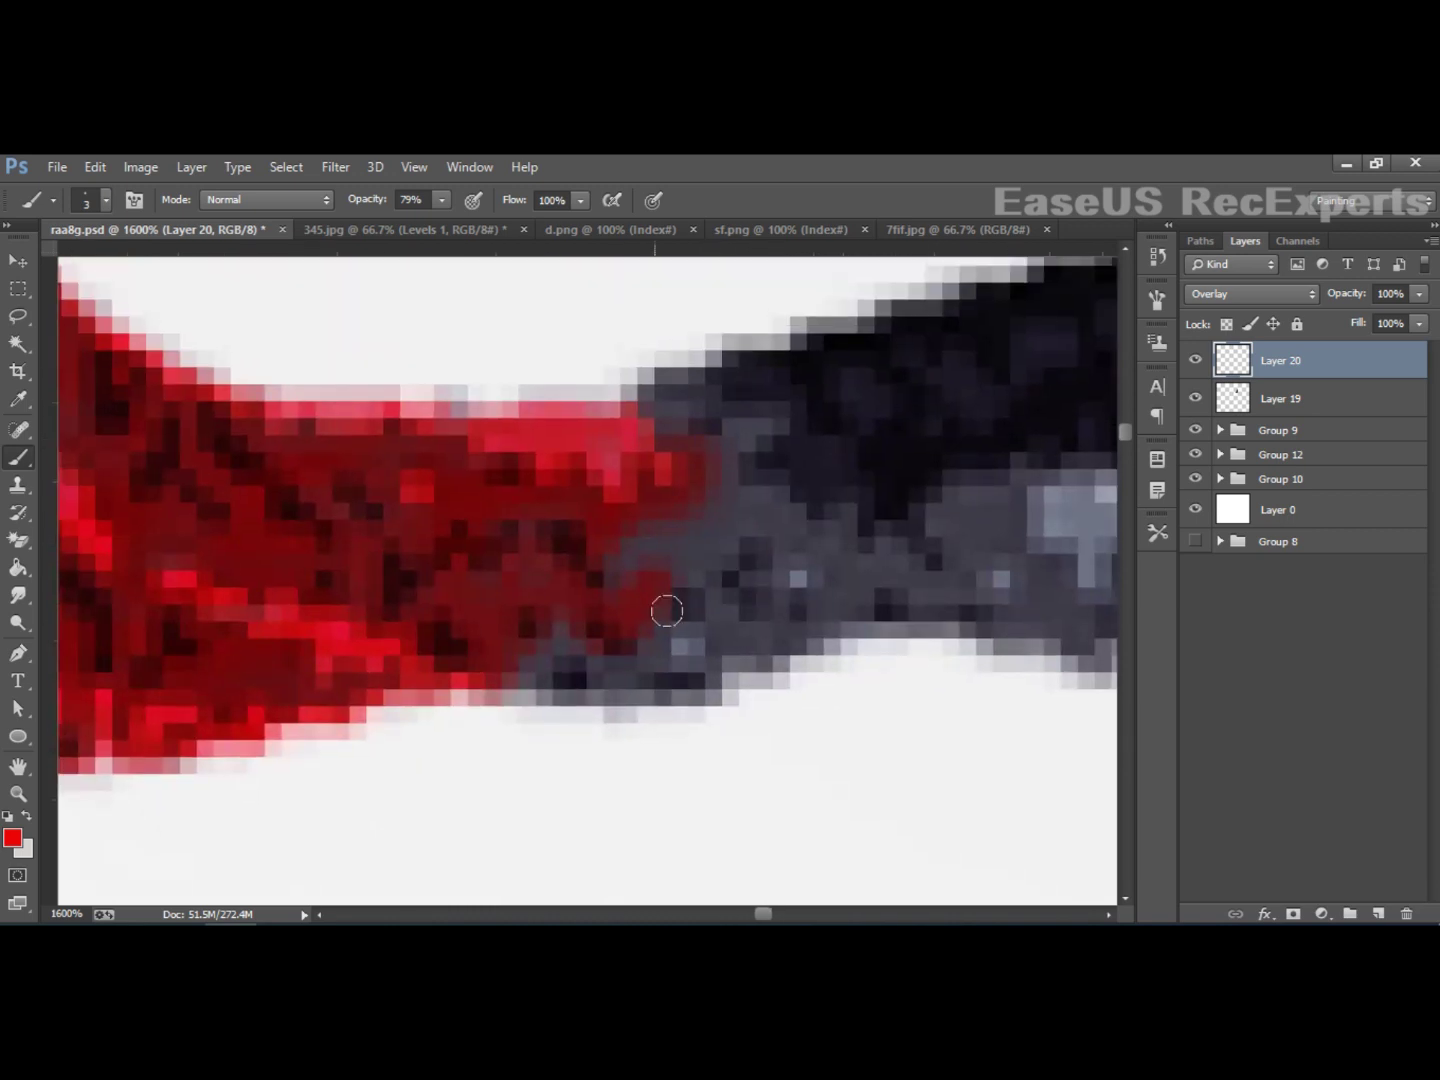
pyautogui.moveTo(665, 608)
pyautogui.mouseDown()
pyautogui.moveTo(559, 680)
pyautogui.moveTo(630, 688)
pyautogui.mouseUp()
pyautogui.scroll(2, 627, 690)
pyautogui.hotkey('ctrl', '-')
pyautogui.hotkey('ctrl', '-')
pyautogui.hotkey('ctrl', '-')
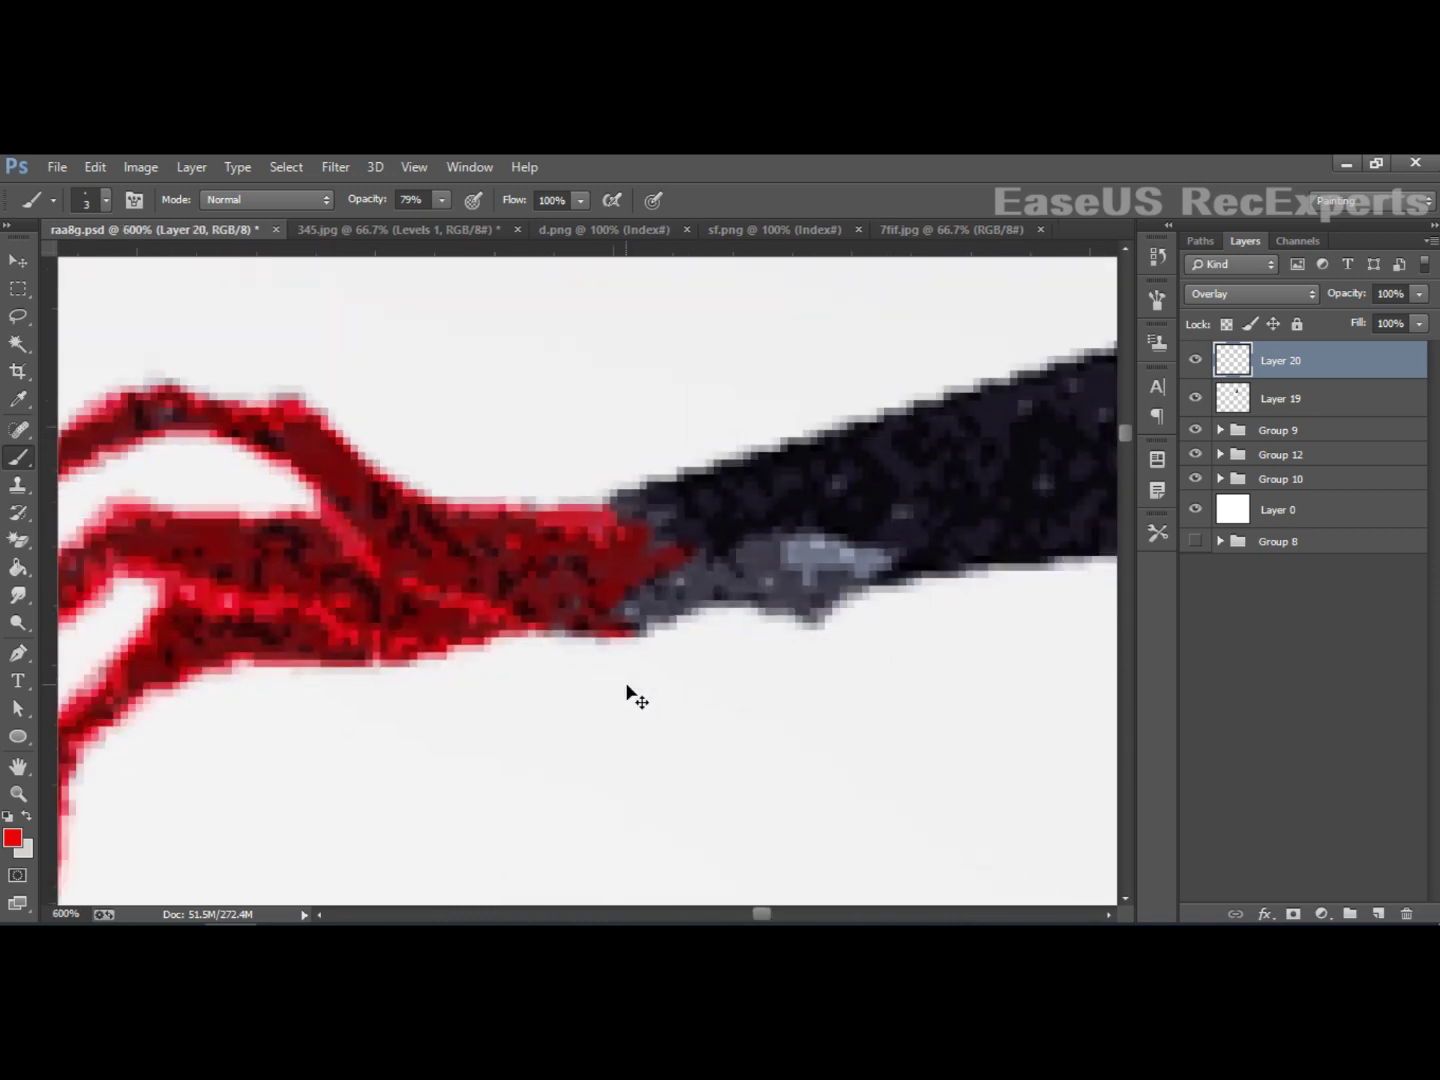
pyautogui.hotkey('ctrl', '+')
pyautogui.hotkey('ctrl', '+')
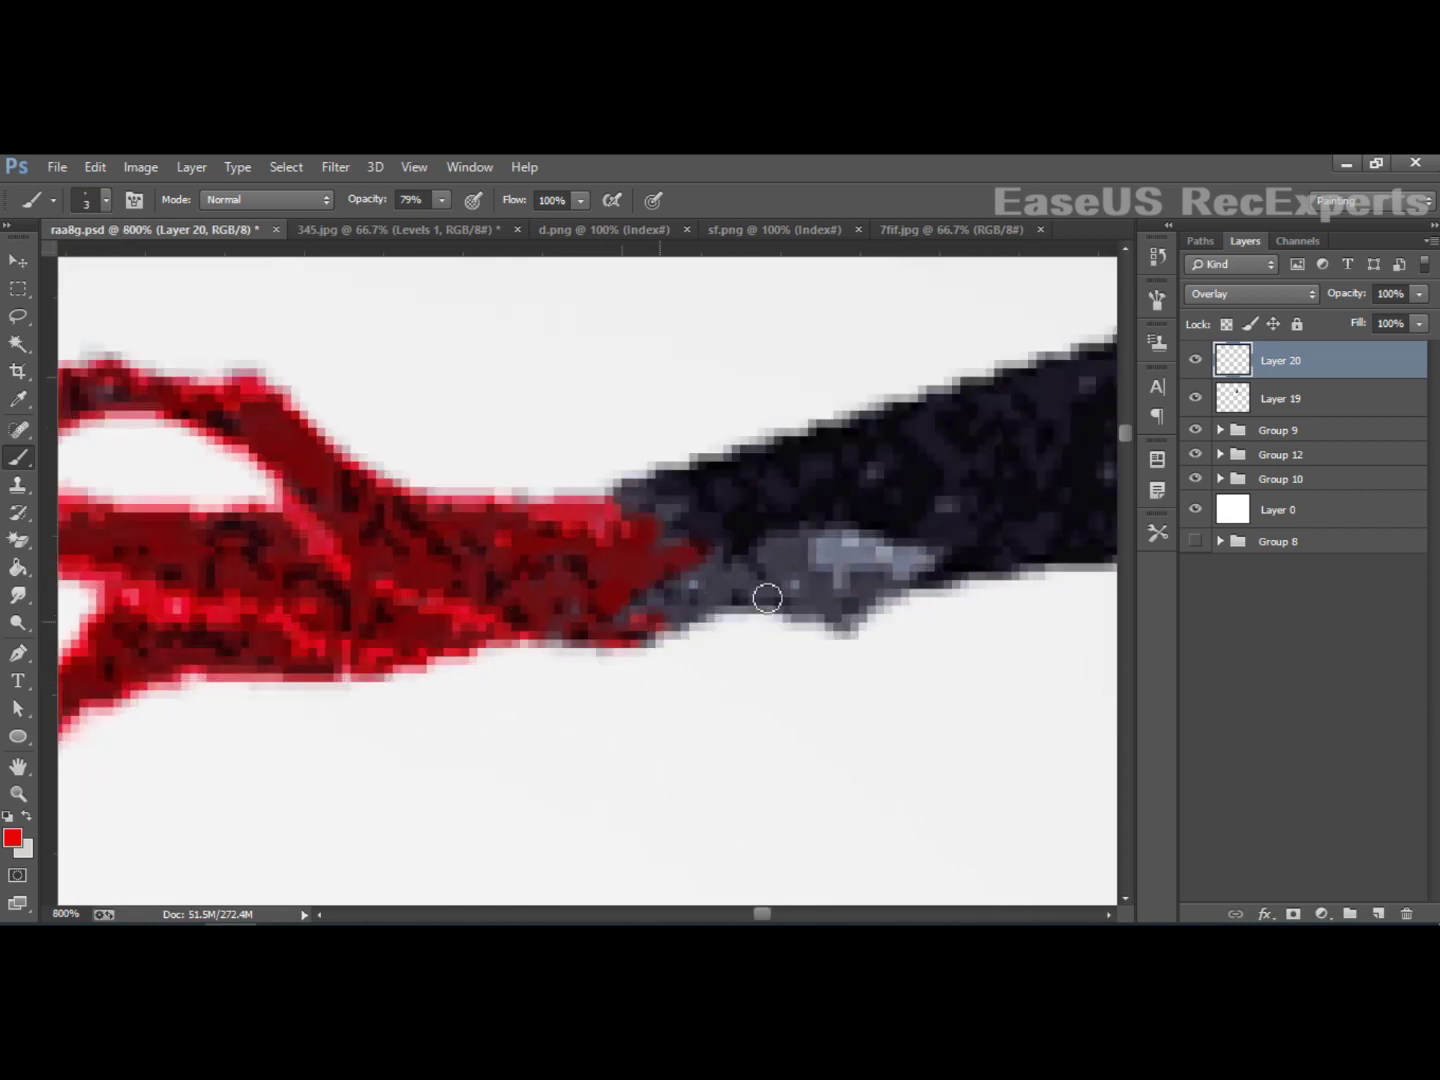
pyautogui.moveTo(767, 598)
pyautogui.mouseDown()
pyautogui.moveTo(916, 566)
pyautogui.moveTo(881, 635)
pyautogui.mouseUp()
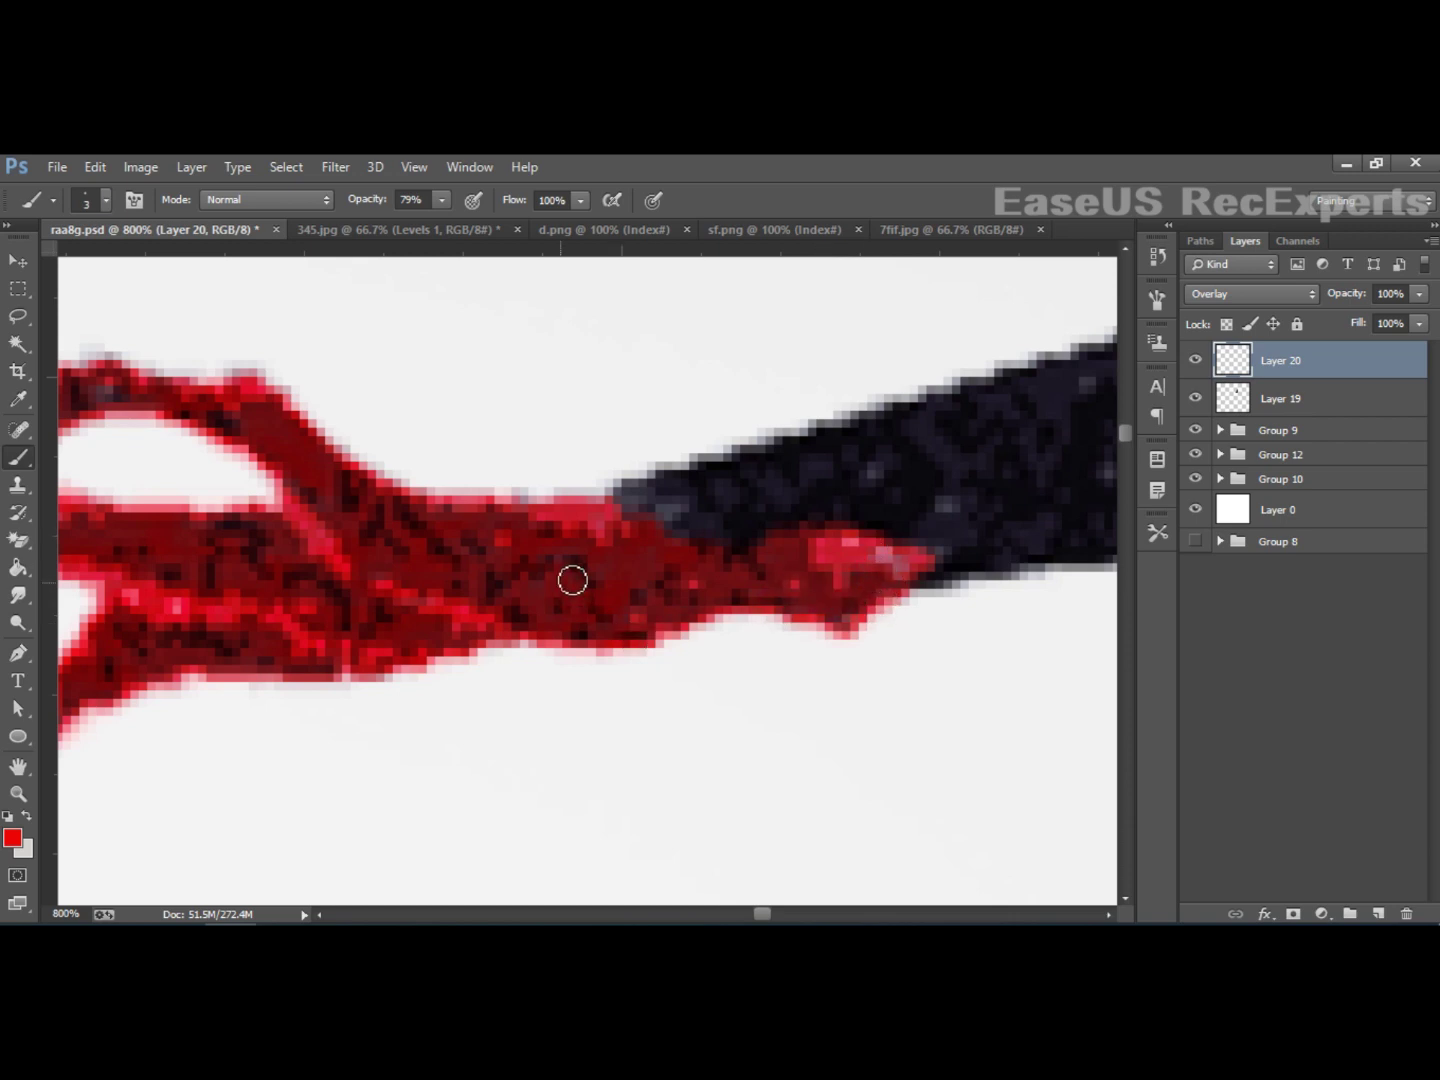
# Step: Pan to the other hand and zoom out to view the whole ghost figure
pyautogui.hotkey('ctrl', '-')
pyautogui.hotkey('ctrl', '-')
pyautogui.hotkey('ctrl', '-')
pyautogui.hotkey('ctrl', '-')
pyautogui.hotkey('ctrl', '-')
pyautogui.moveTo(1101, 640)
pyautogui.mouseDown()
pyautogui.moveTo(822, 565)
pyautogui.moveTo(454, 563)
pyautogui.moveTo(502, 323)
pyautogui.mouseUp()
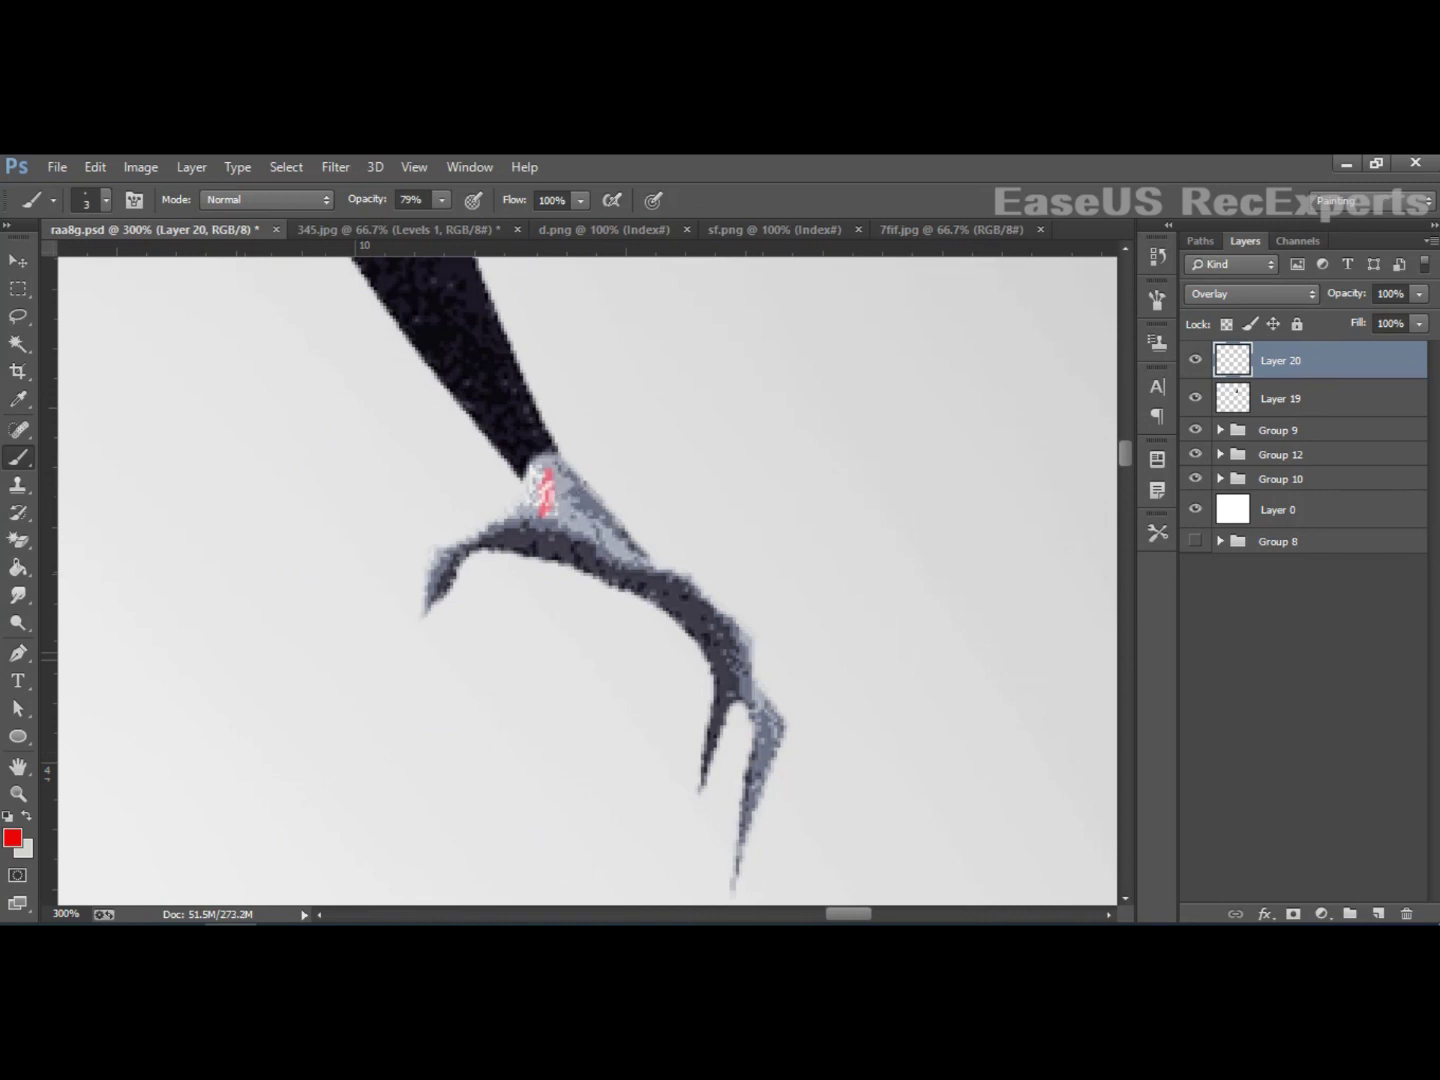
pyautogui.hotkey('ctrl', '-')
pyautogui.hotkey('ctrl', '-')
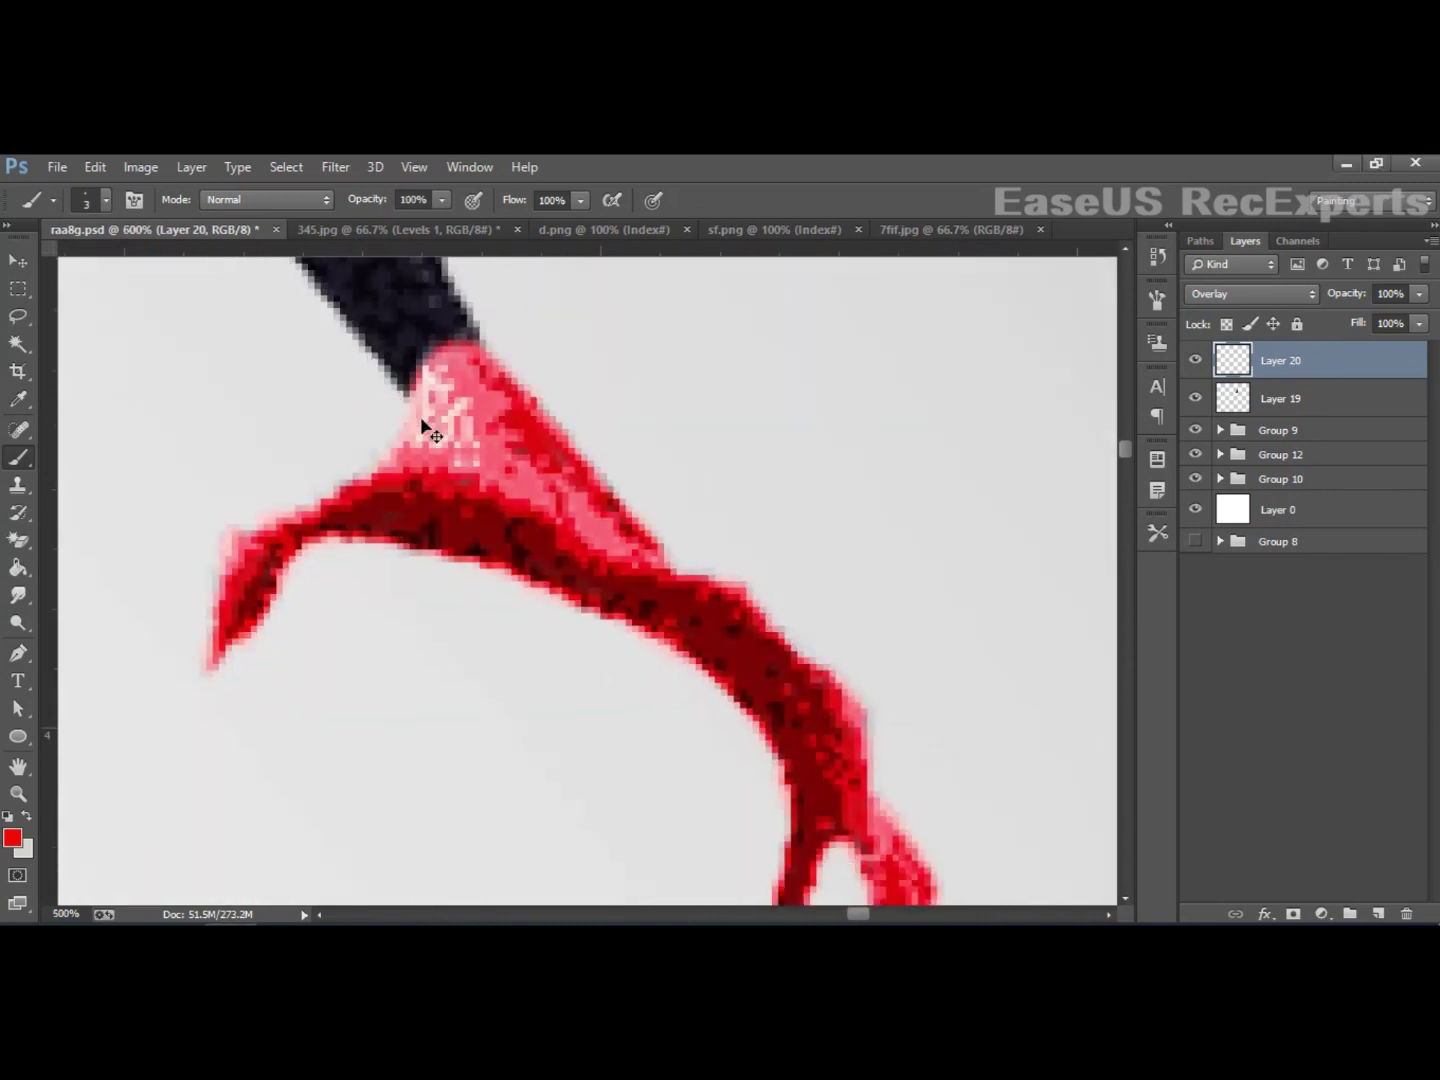
pyautogui.hotkey('ctrl', '-')
pyautogui.hotkey('ctrl', '-')
pyautogui.hotkey('ctrl', '-')
pyautogui.hotkey('ctrl', '-')
pyautogui.hotkey('ctrl', '-')
pyautogui.hotkey('ctrl', '-')
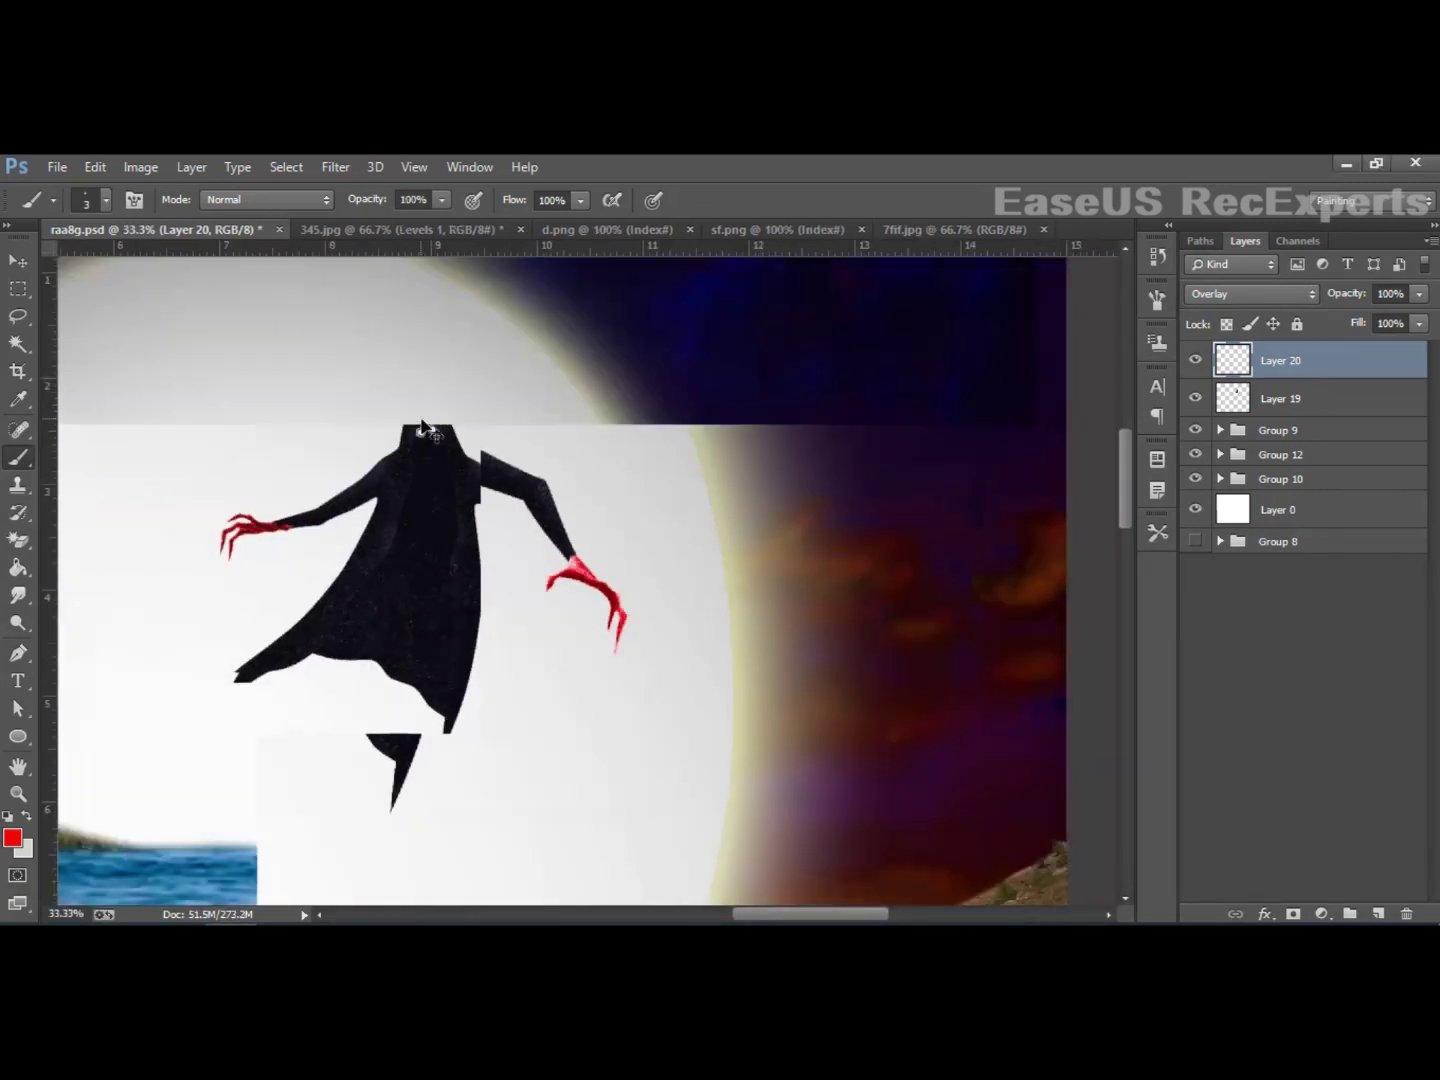
pyautogui.hotkey('ctrl', '+')
pyautogui.hotkey('ctrl', '+')
pyautogui.press('v')
pyautogui.scroll(4, 717, 717)
pyautogui.hscroll(-2, 717, 717)
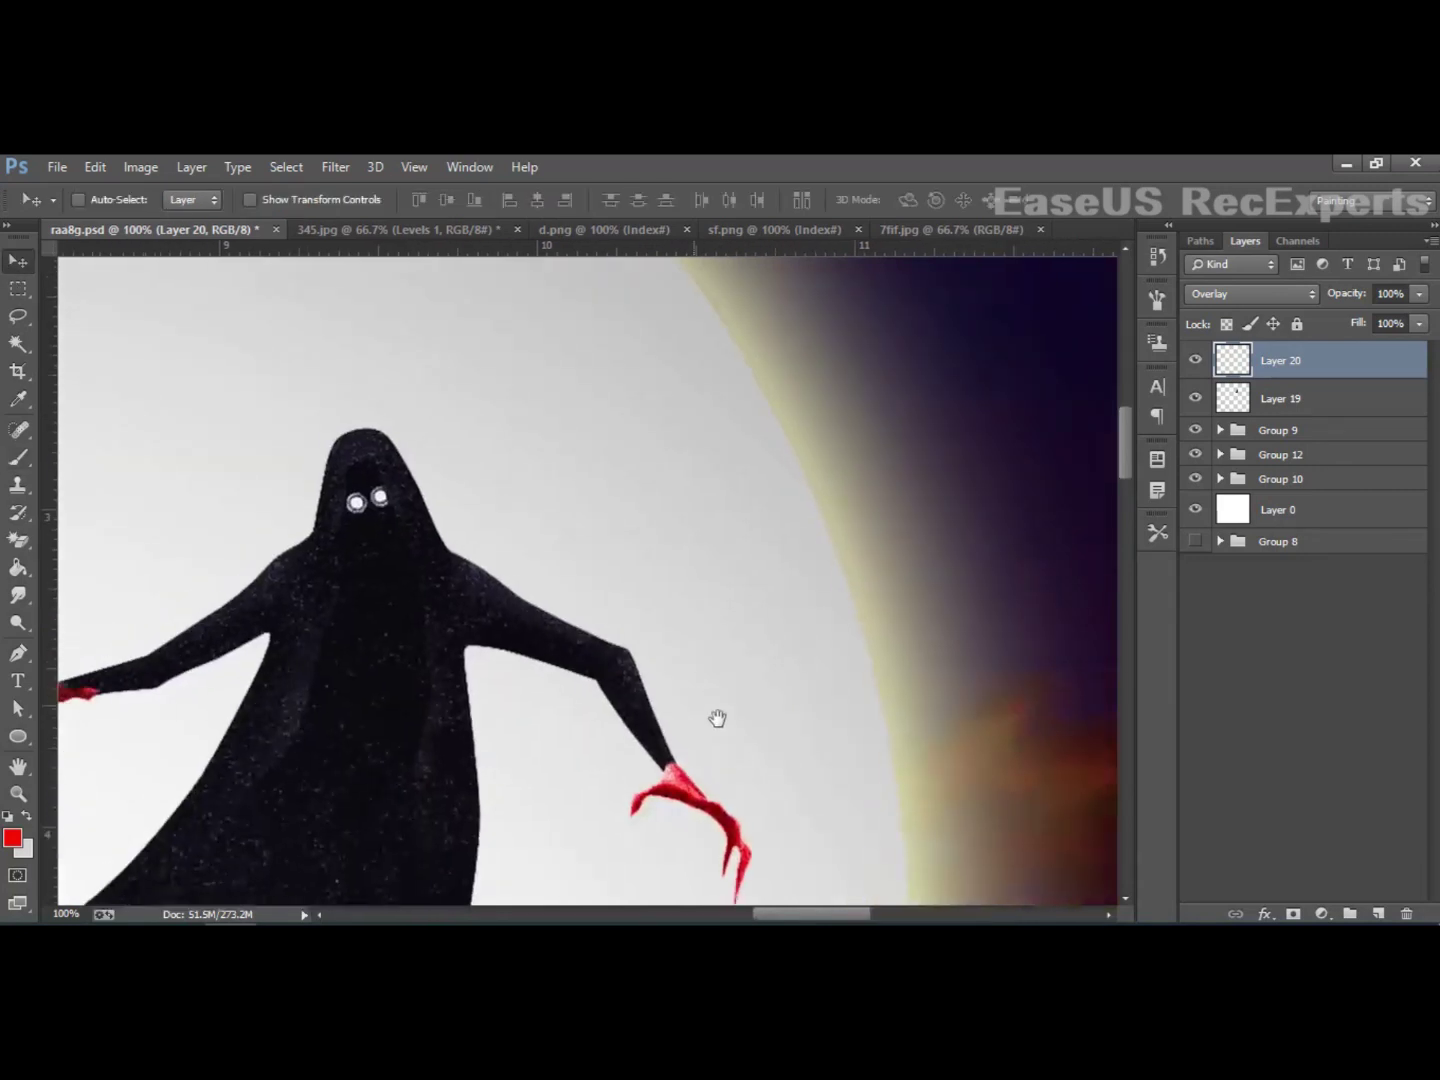
pyautogui.hscroll(-2, 717, 717)
# Step: Add a new Layer 21 and set the foreground colour to bright green
pyautogui.click(1375, 912)
pyautogui.click(13, 838)
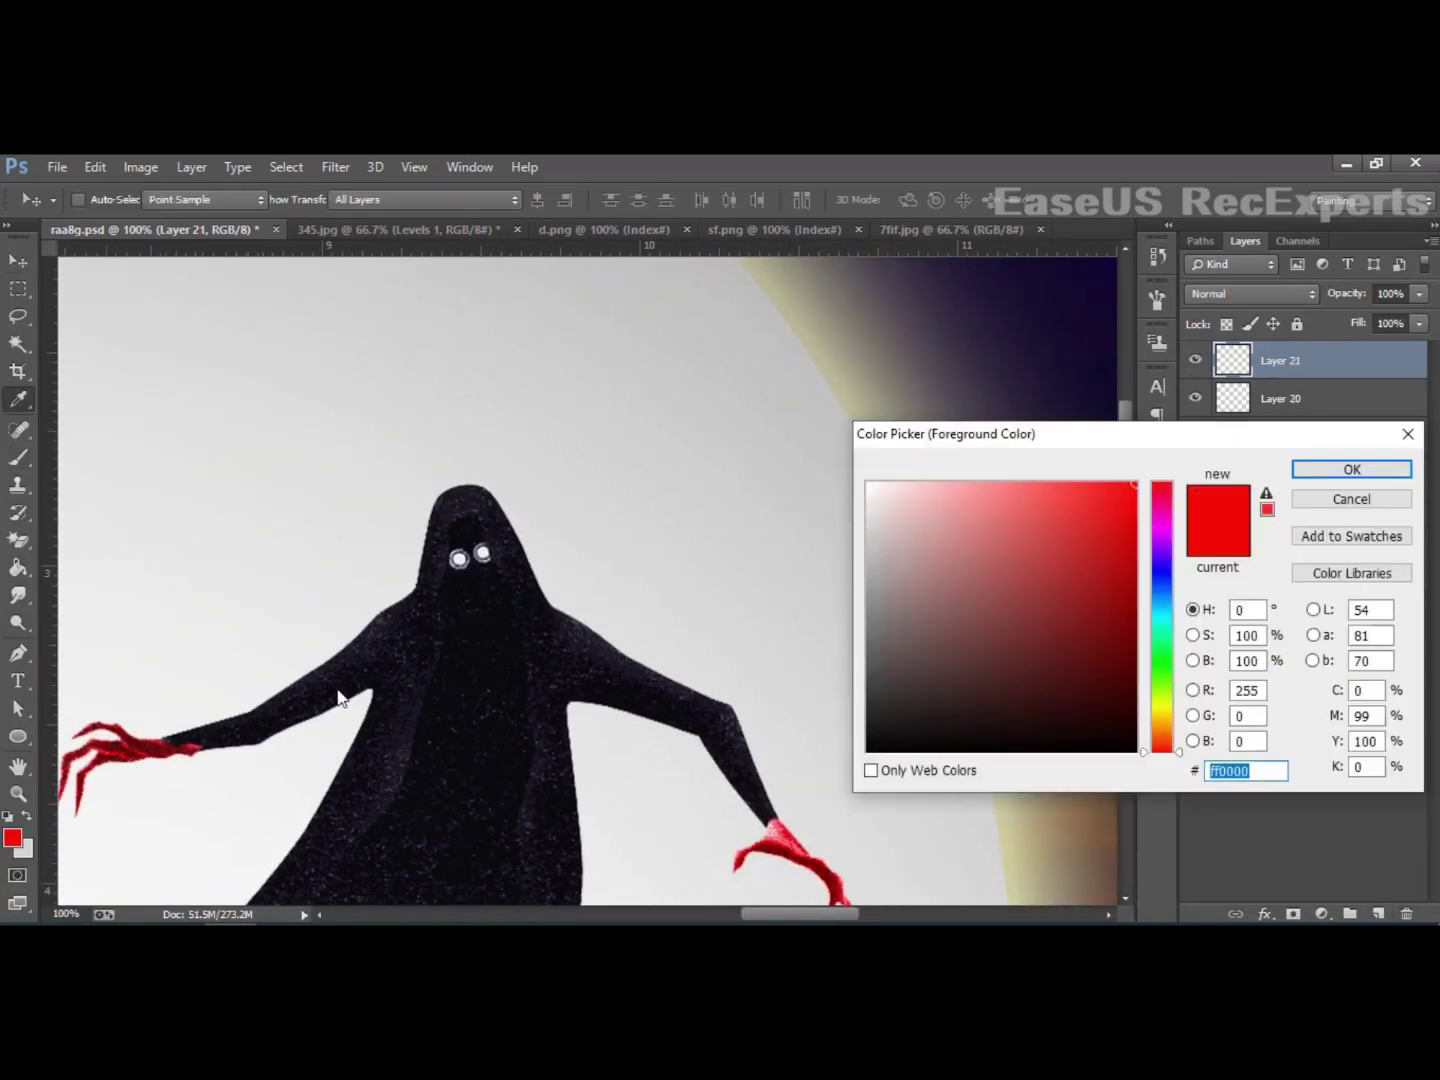
pyautogui.click(1159, 658)
pyautogui.click(1351, 469)
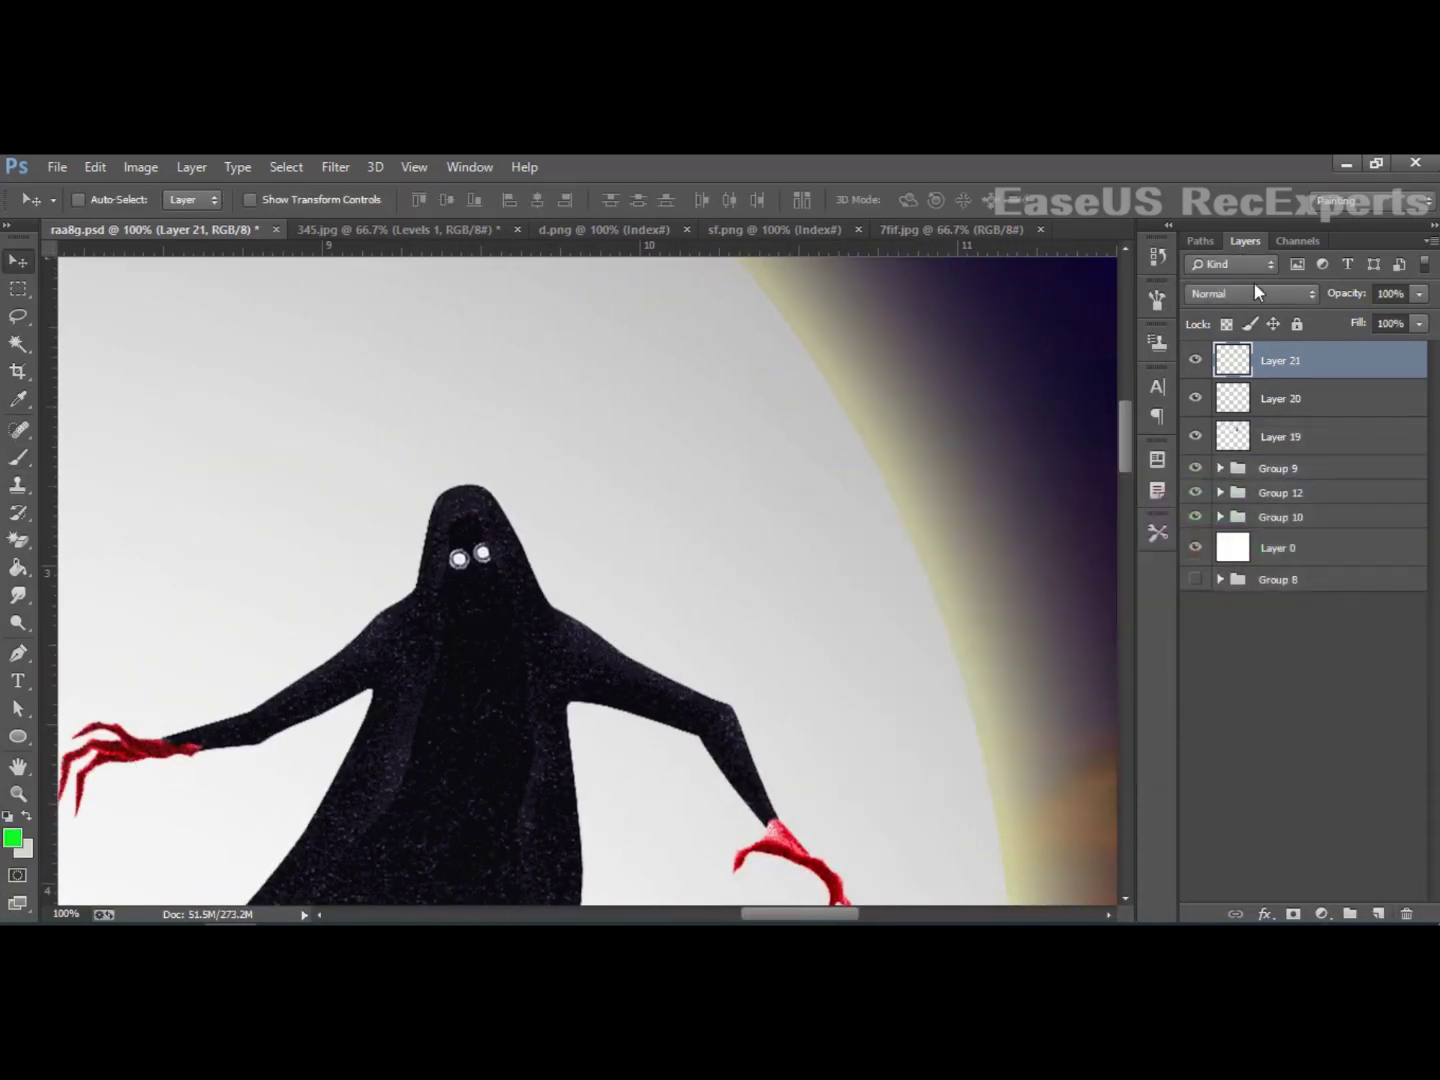
pyautogui.click(1249, 293)
# Step: Paint both ghost eyes green with a 17 px brush, then zoom out to the full scene
pyautogui.press('b')
pyautogui.rightClick(463, 556)
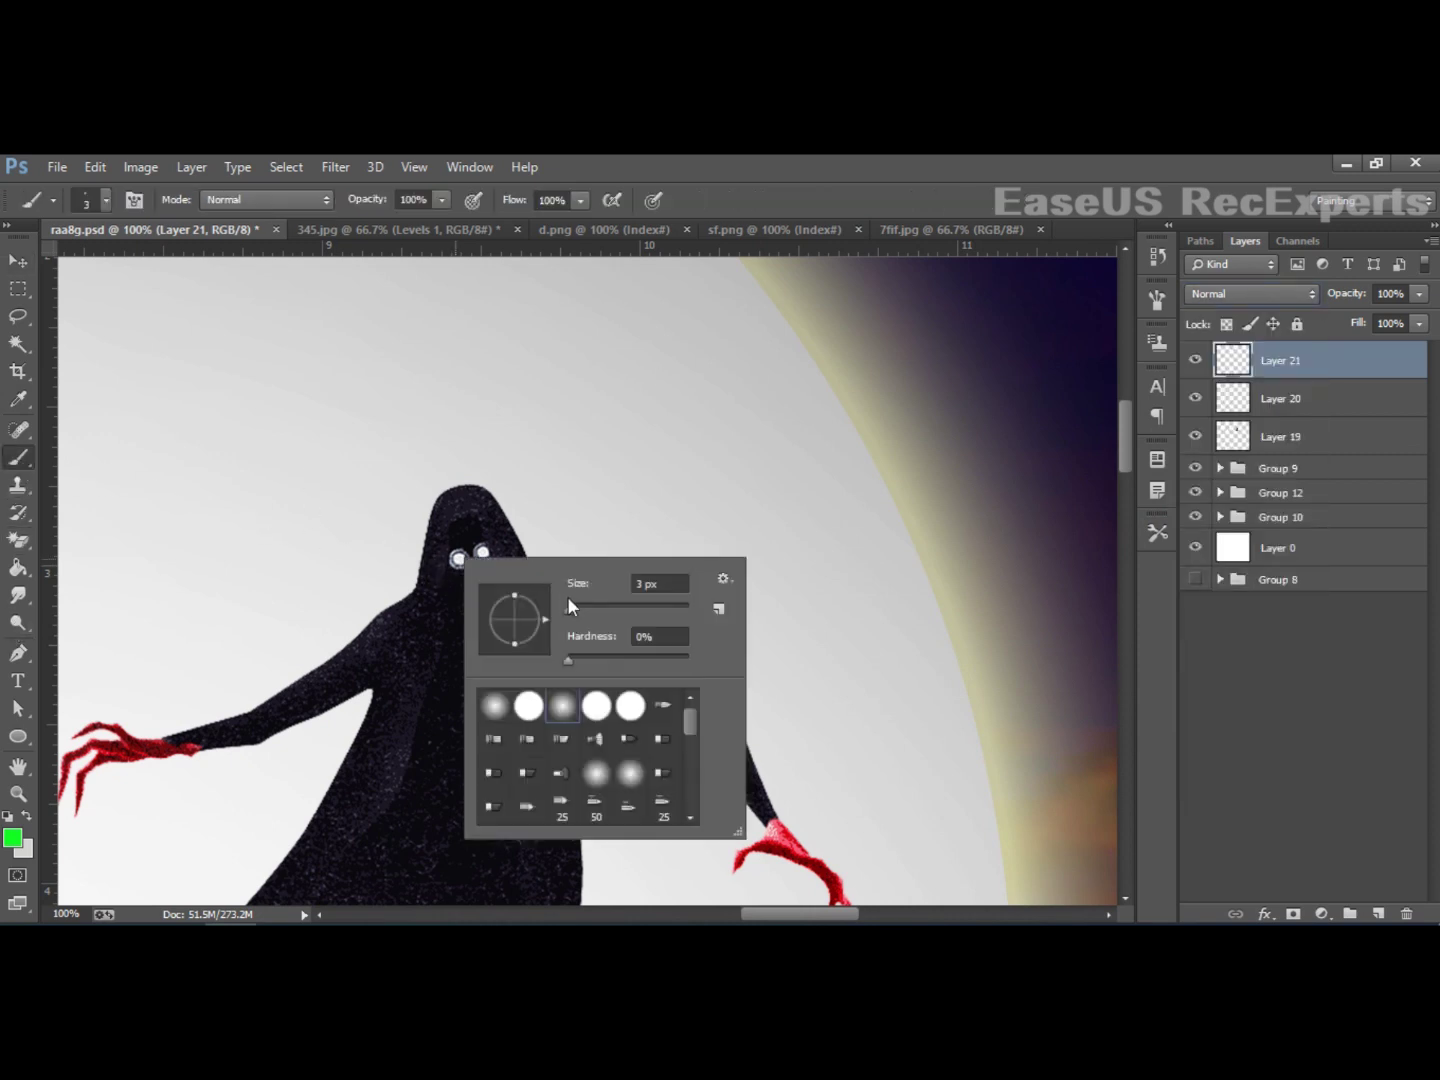
pyautogui.write('17')
pyautogui.press('Return')
pyautogui.click(458, 560)
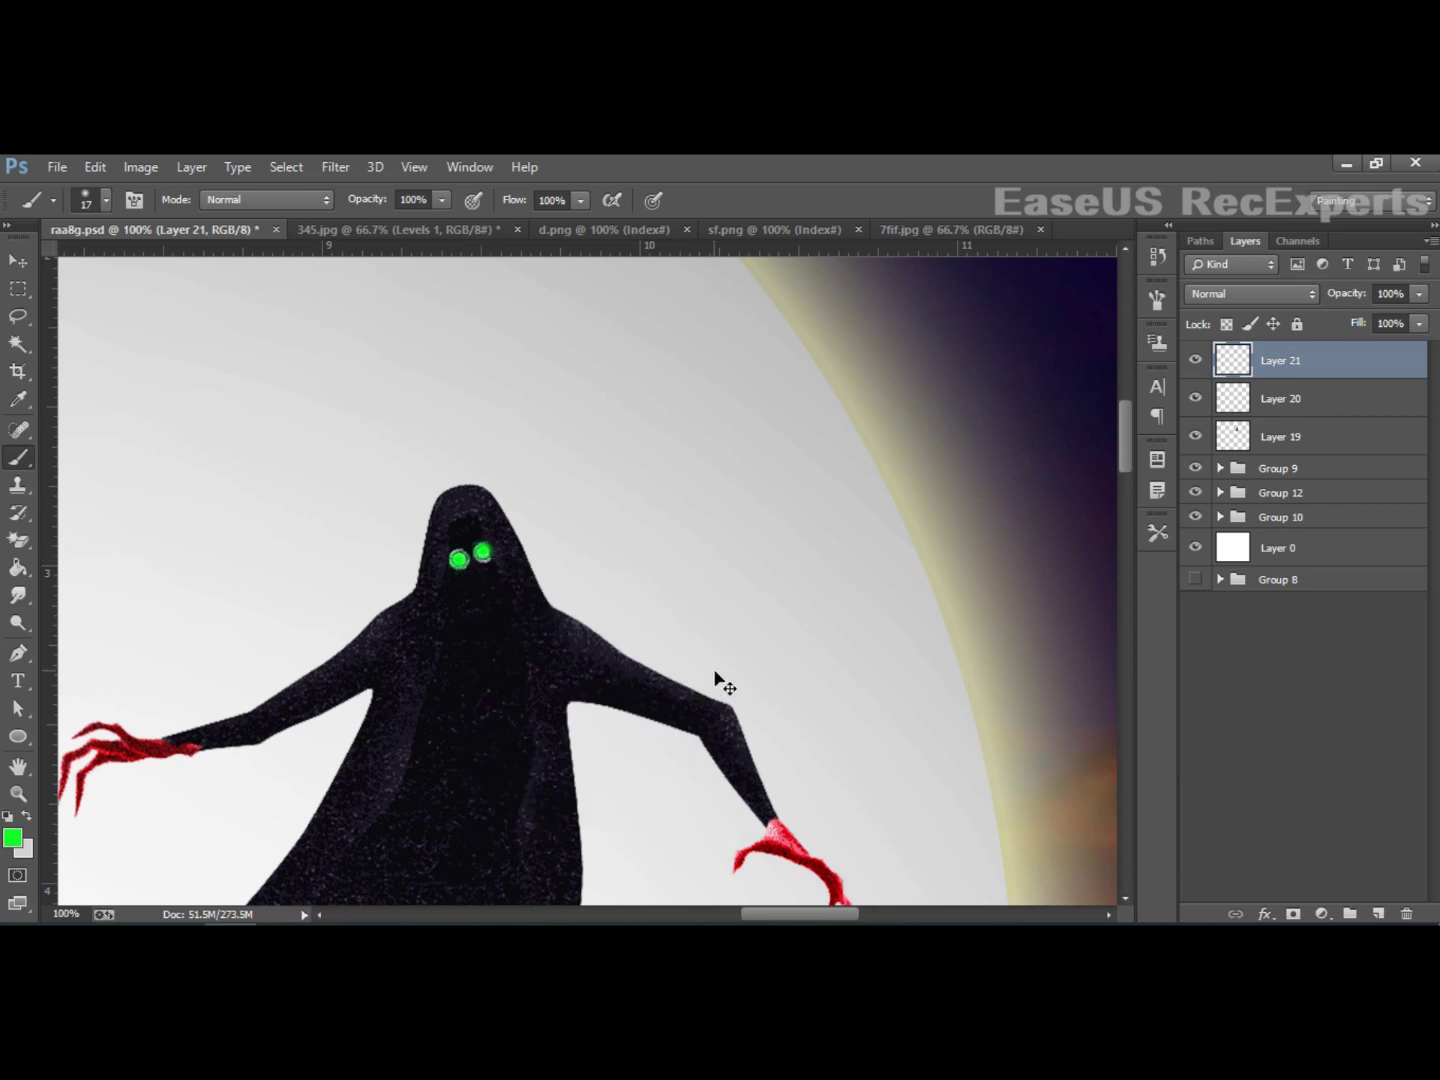
pyautogui.hotkey('ctrl', 'z')
pyautogui.hotkey('ctrl', '+')
pyautogui.hotkey('ctrl', '+')
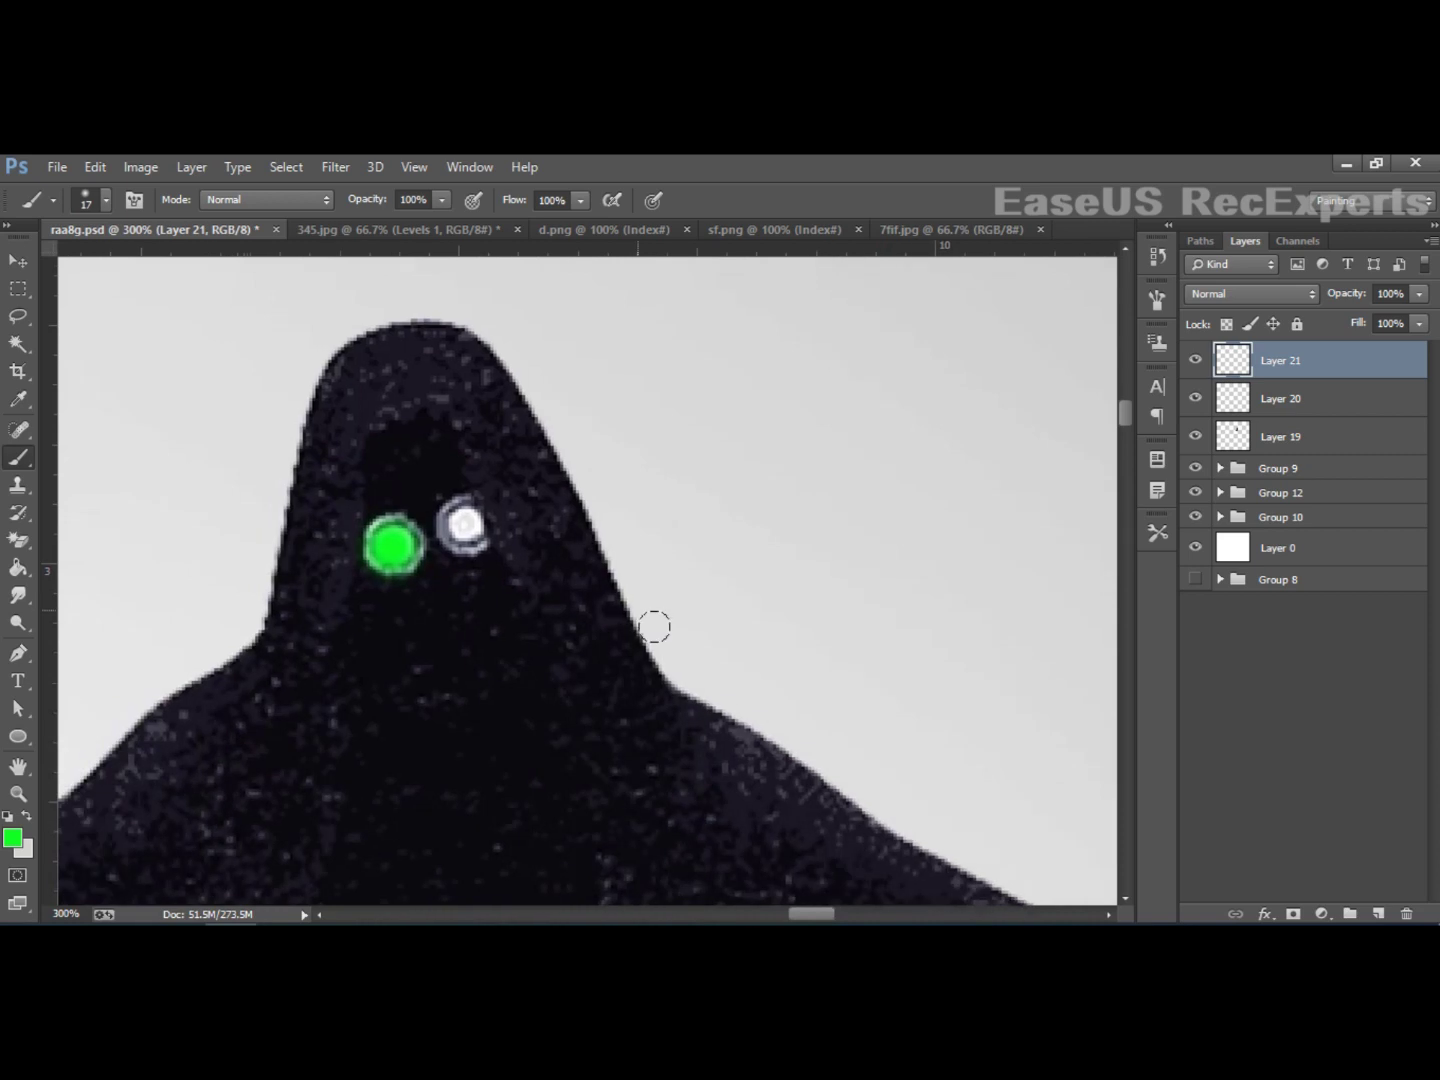
pyautogui.moveTo(484, 542); pyautogui.dragTo(468, 525)
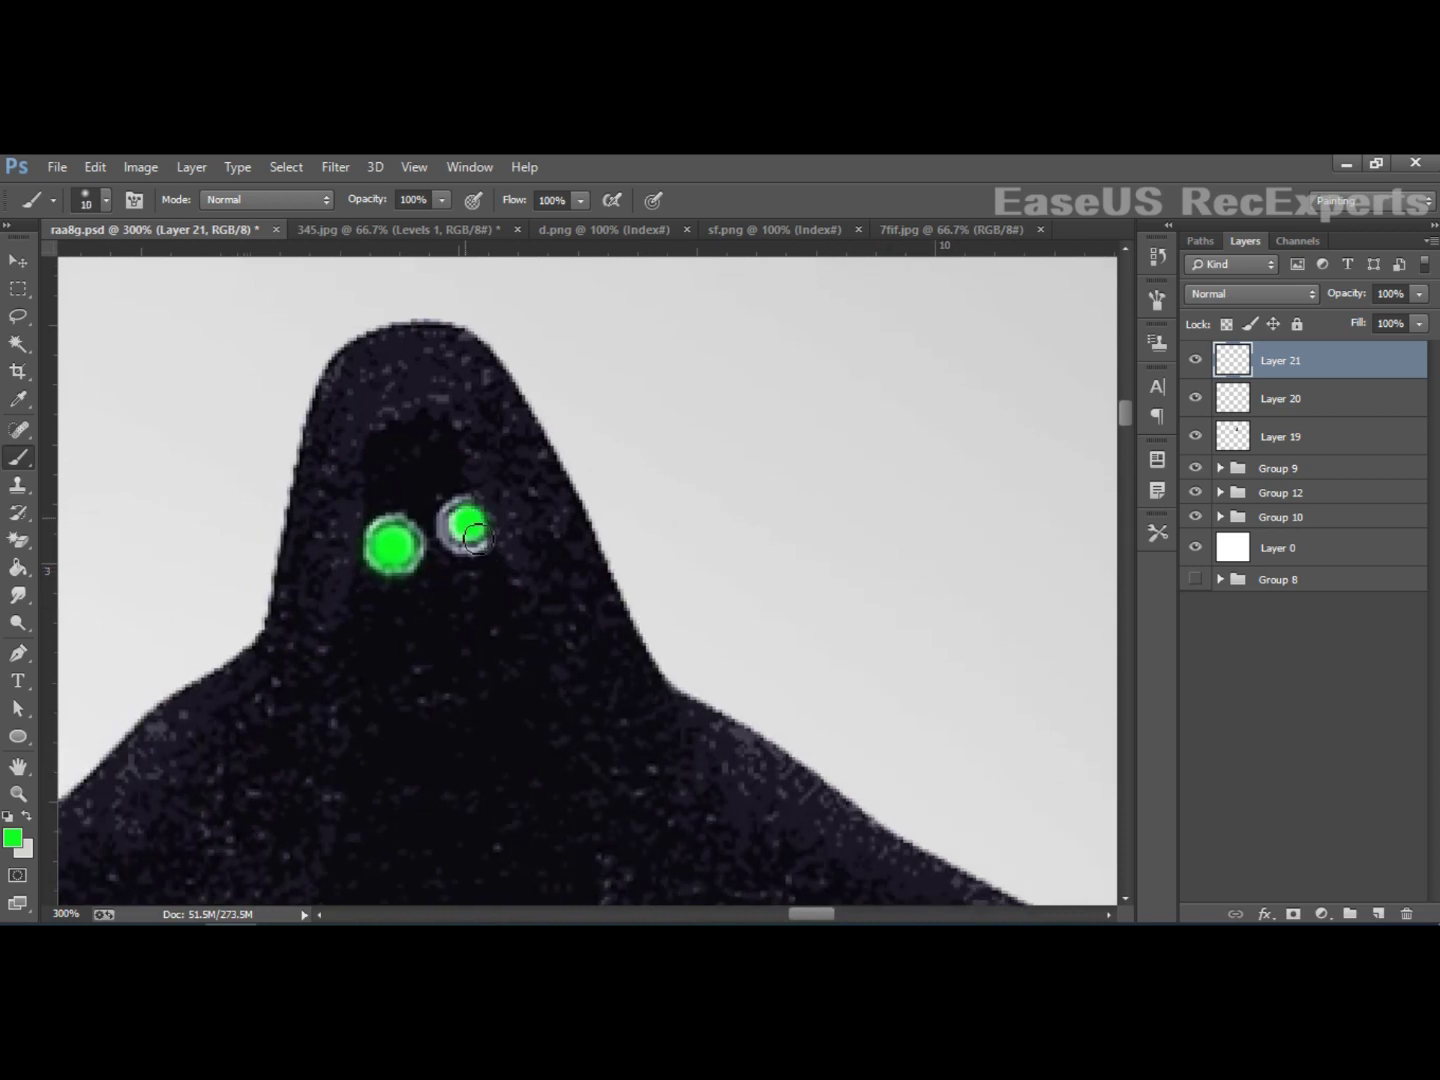
pyautogui.click(18, 261)
pyautogui.hotkey('ctrl', '-')
pyautogui.hotkey('ctrl', '-')
pyautogui.hotkey('ctrl', '-')
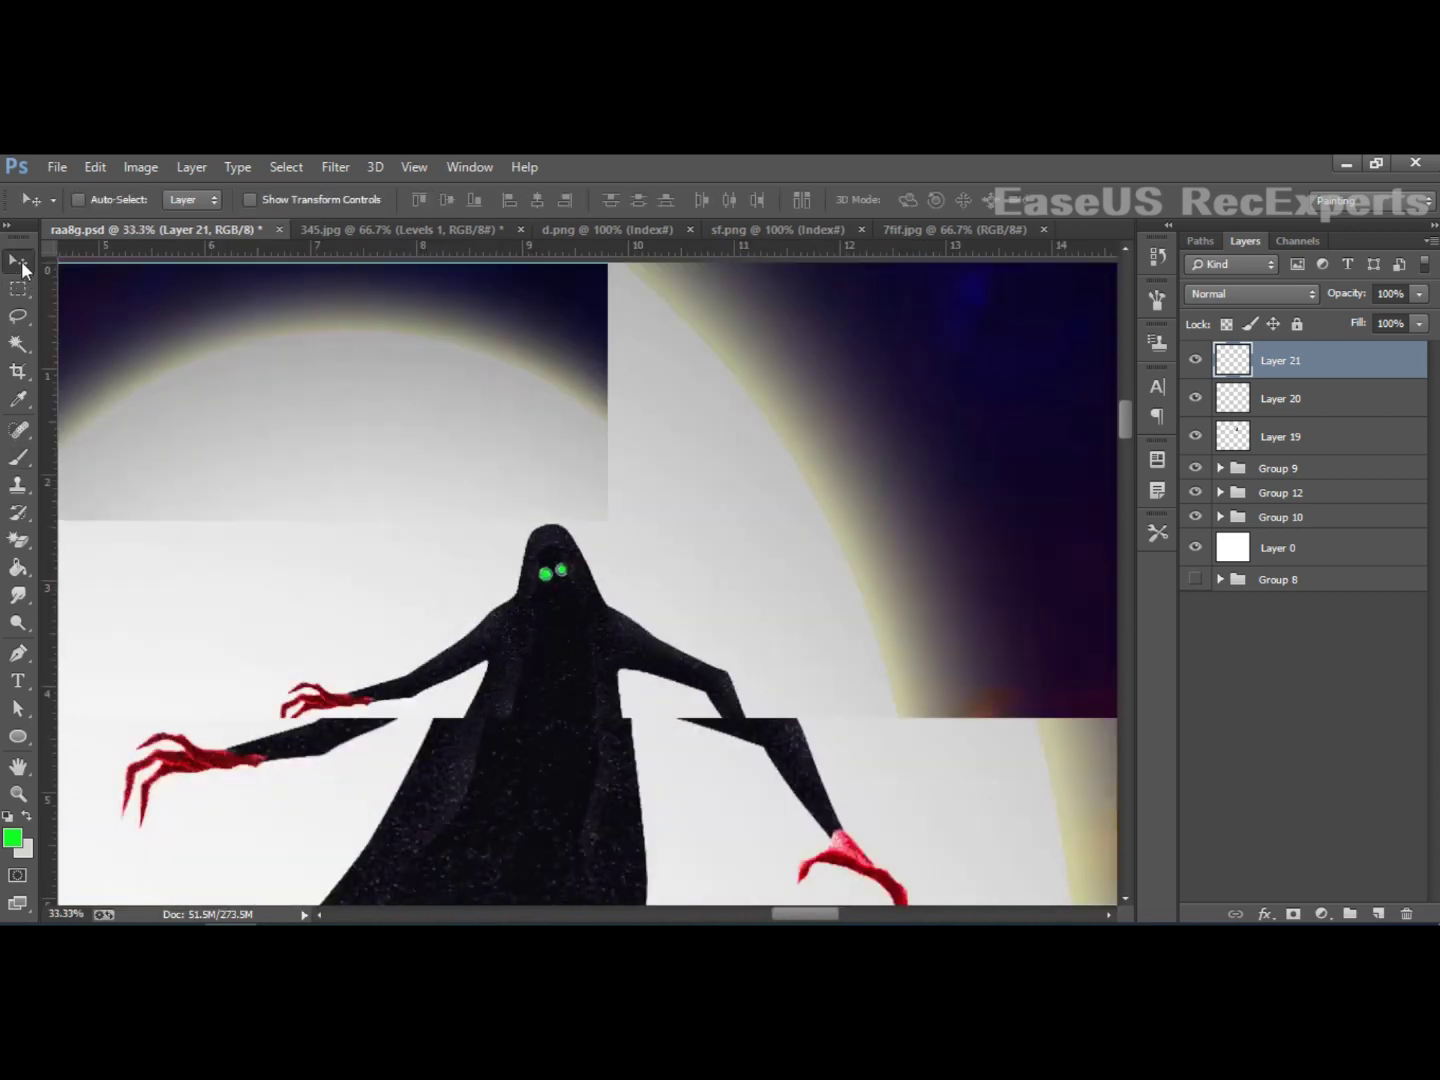
pyautogui.hotkey('ctrl', '-')
pyautogui.hotkey('ctrl', '-')
pyautogui.hotkey('ctrl', '-')
pyautogui.hotkey('ctrl', '-')
pyautogui.hotkey('ctrl', '-')
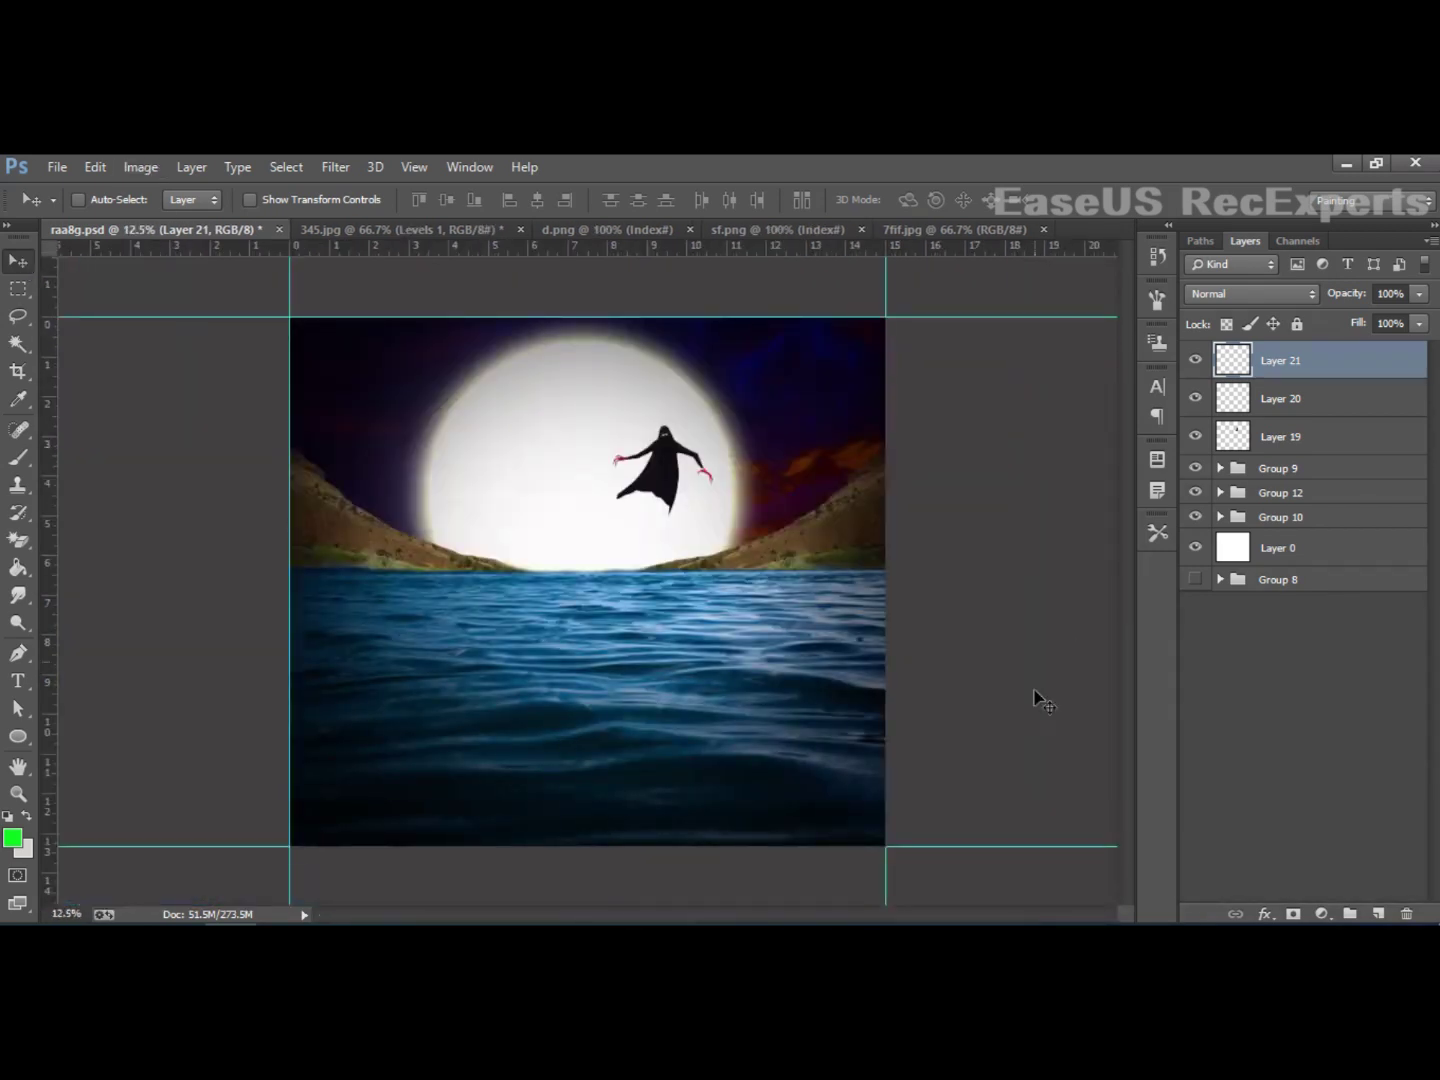
# Step: Group the ghost's three paint layers (Layers 19–21) into Group 13
pyautogui.click(1310, 436)
pyautogui.keyDown('shift'); pyautogui.click(1305, 363); pyautogui.keyUp('shift')
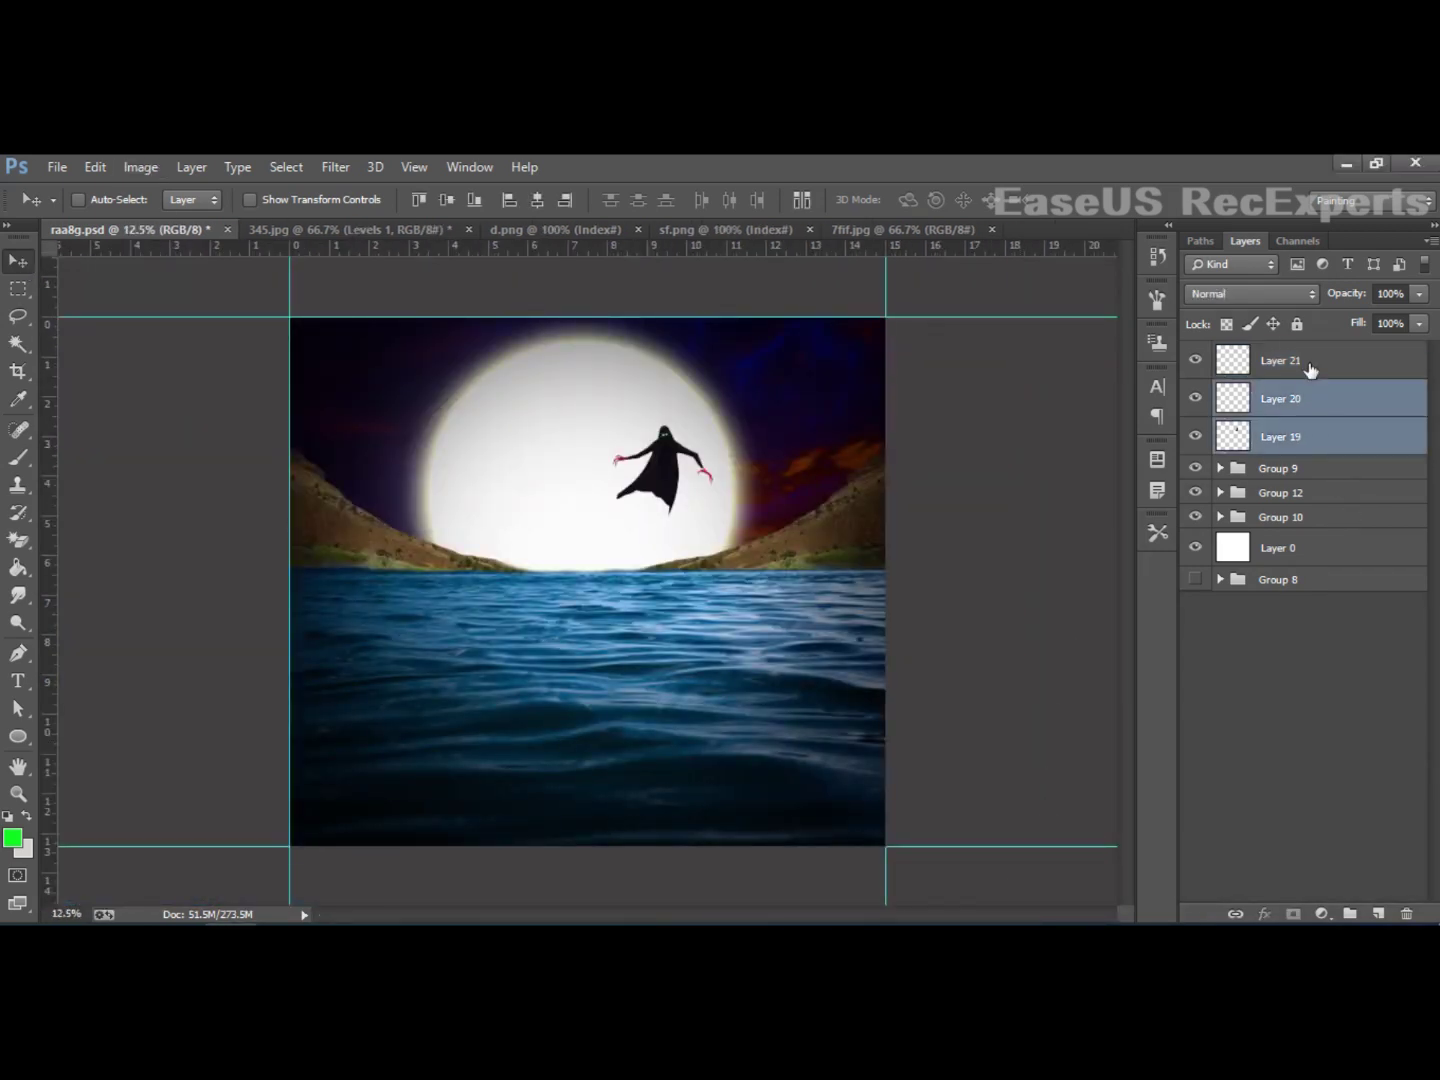
pyautogui.moveTo(1305, 371); pyautogui.dragTo(1350, 914)
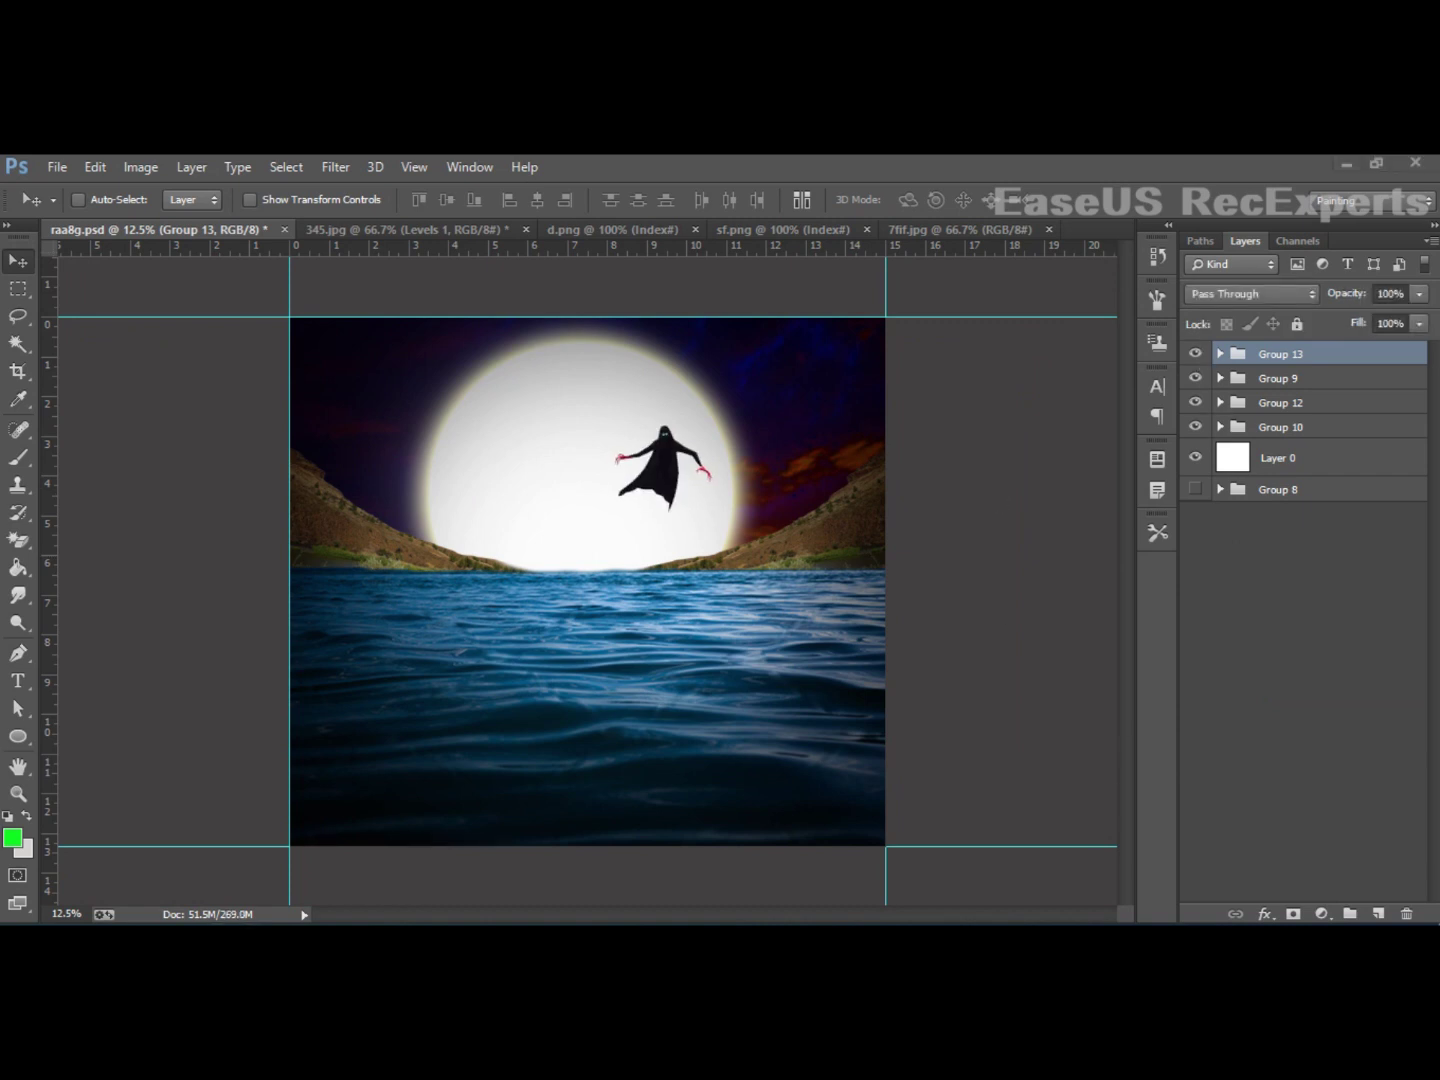
# Step: Close the duplicate d.png document
pyautogui.click(935, 226)
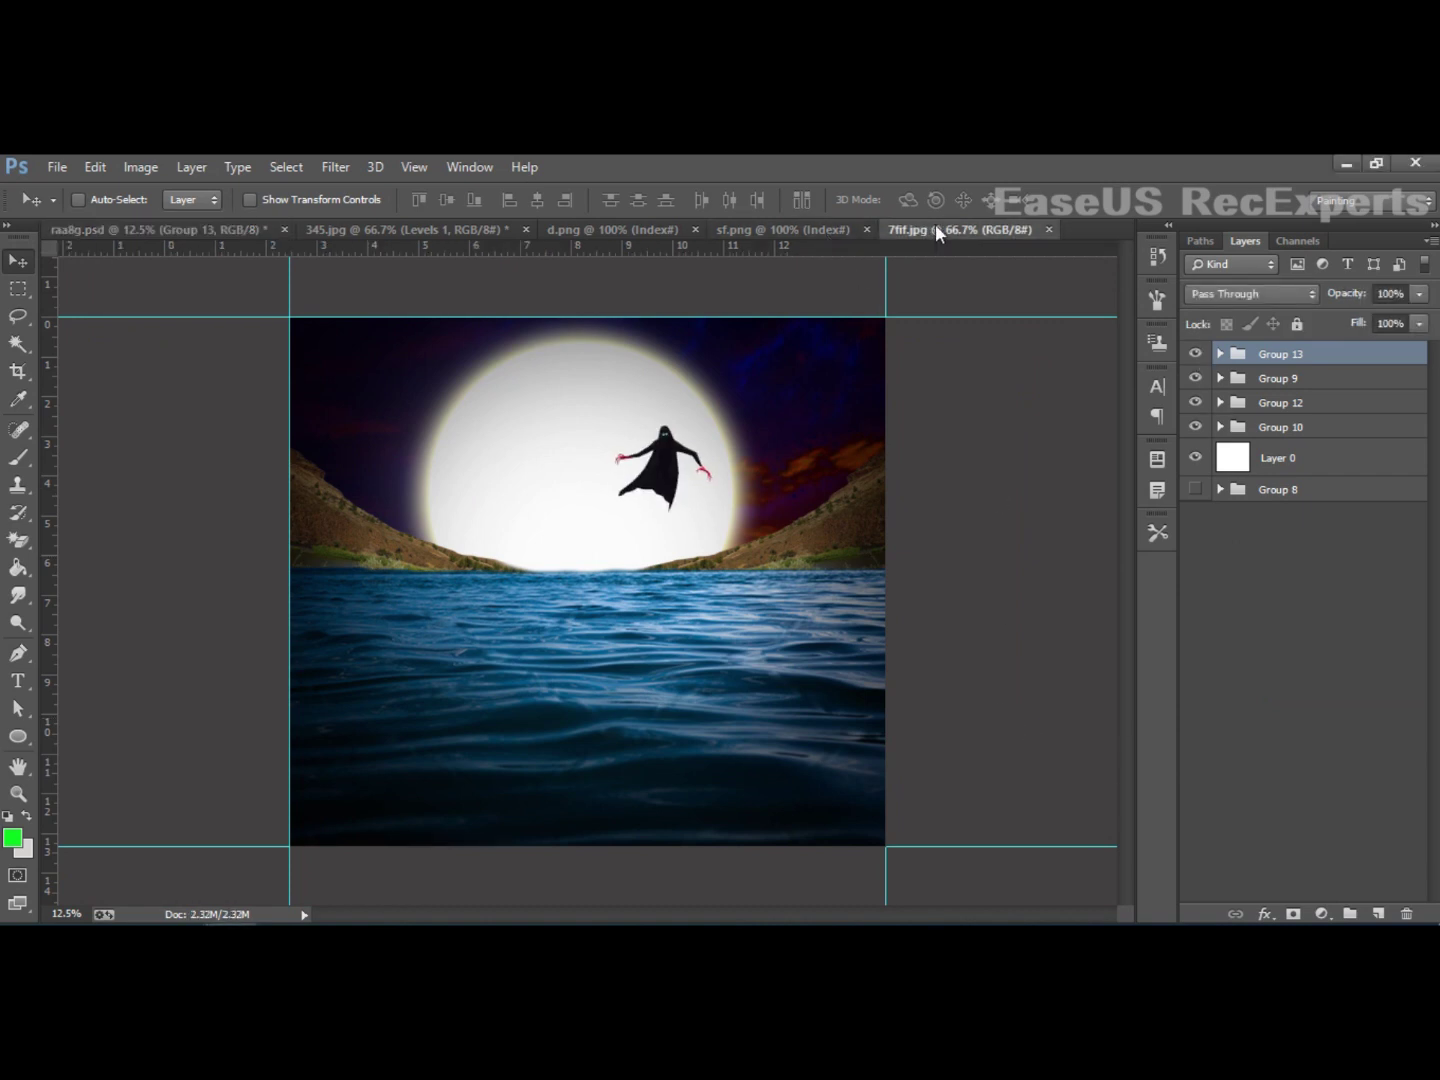
pyautogui.click(811, 229)
pyautogui.click(653, 229)
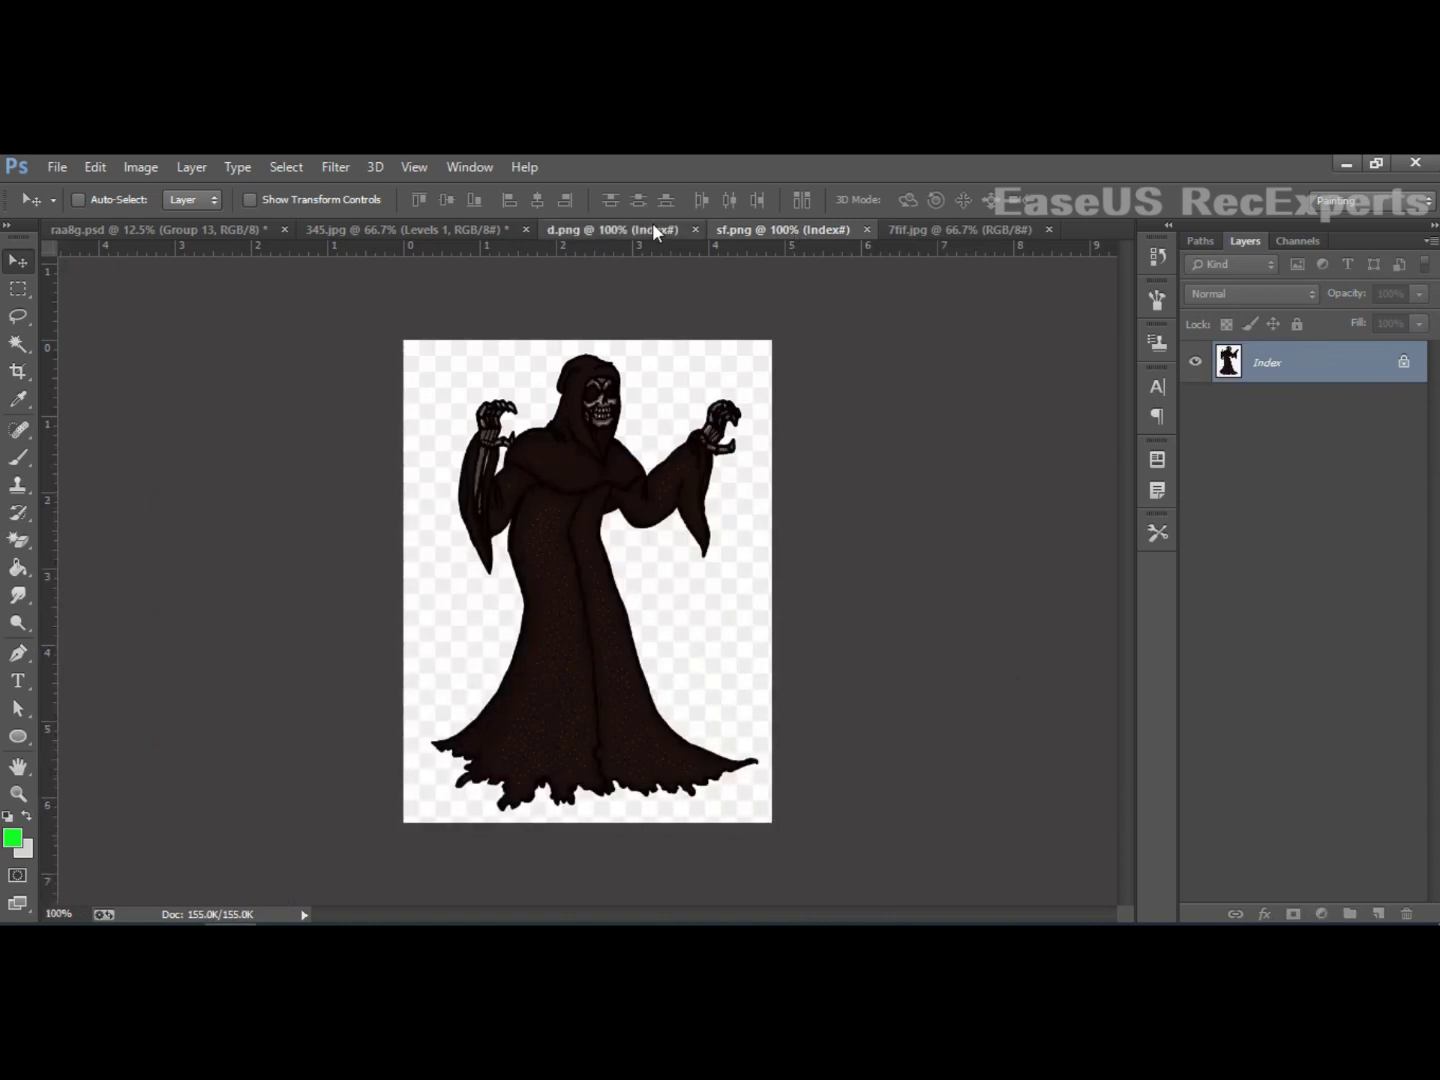
pyautogui.click(695, 229)
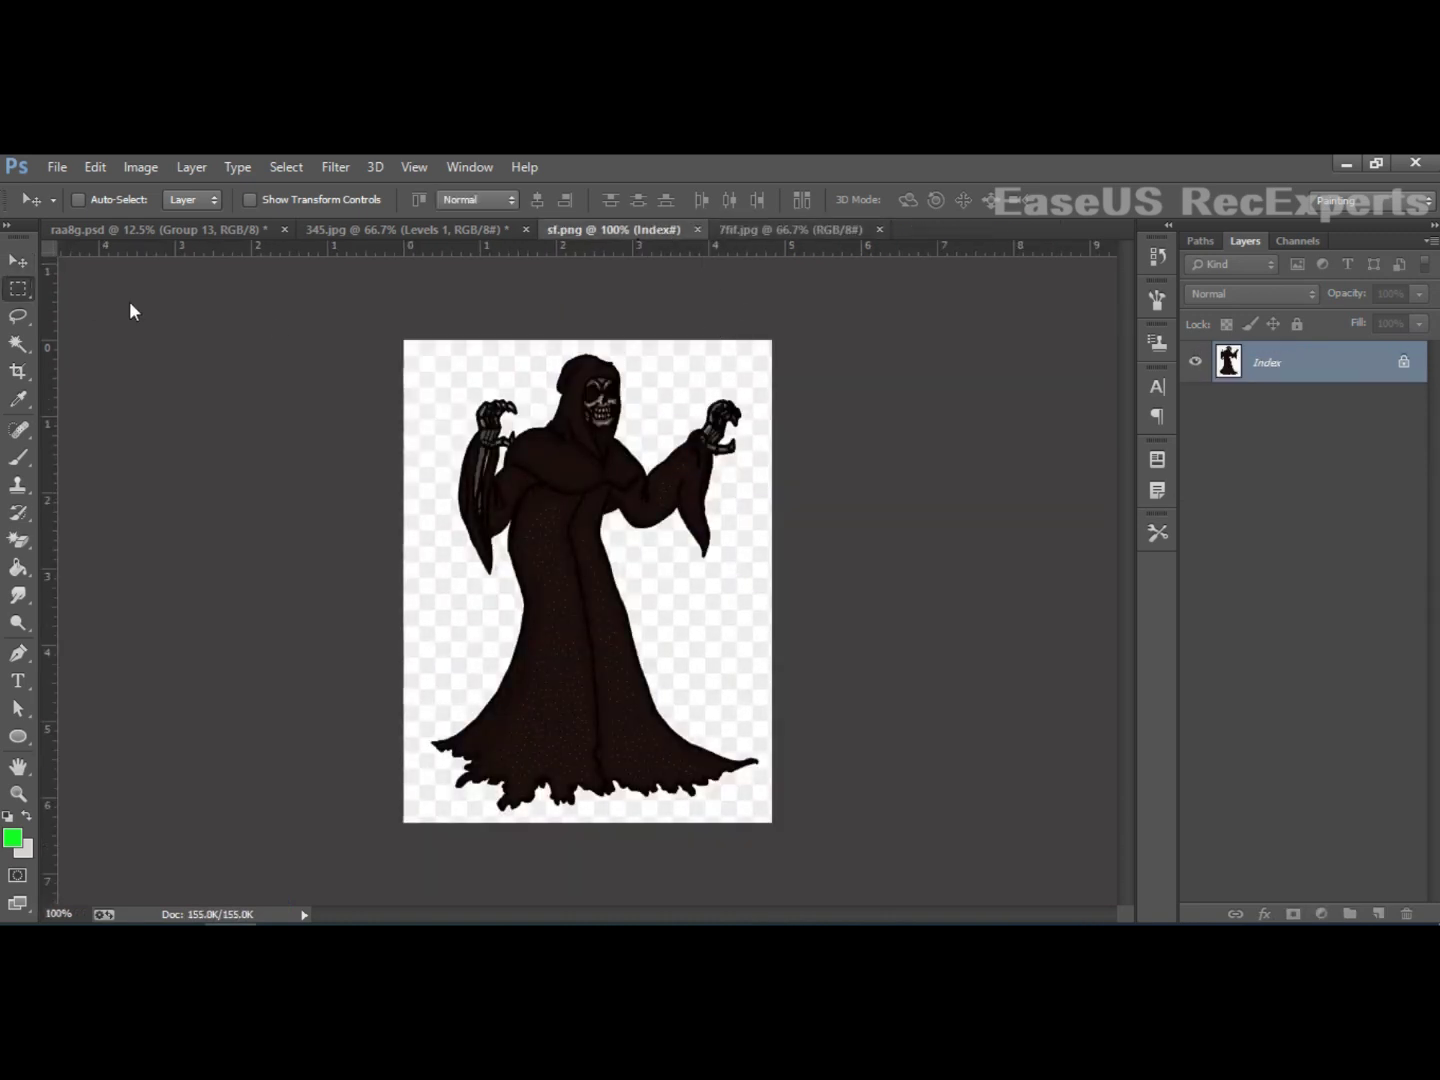
# Step: Select the whole reaper image in sf.png and drag it into raa8g.psd
pyautogui.press('m')
pyautogui.moveTo(131, 305); pyautogui.dragTo(855, 860)
pyautogui.press('v')
pyautogui.moveTo(525, 460); pyautogui.dragTo(570, 520)
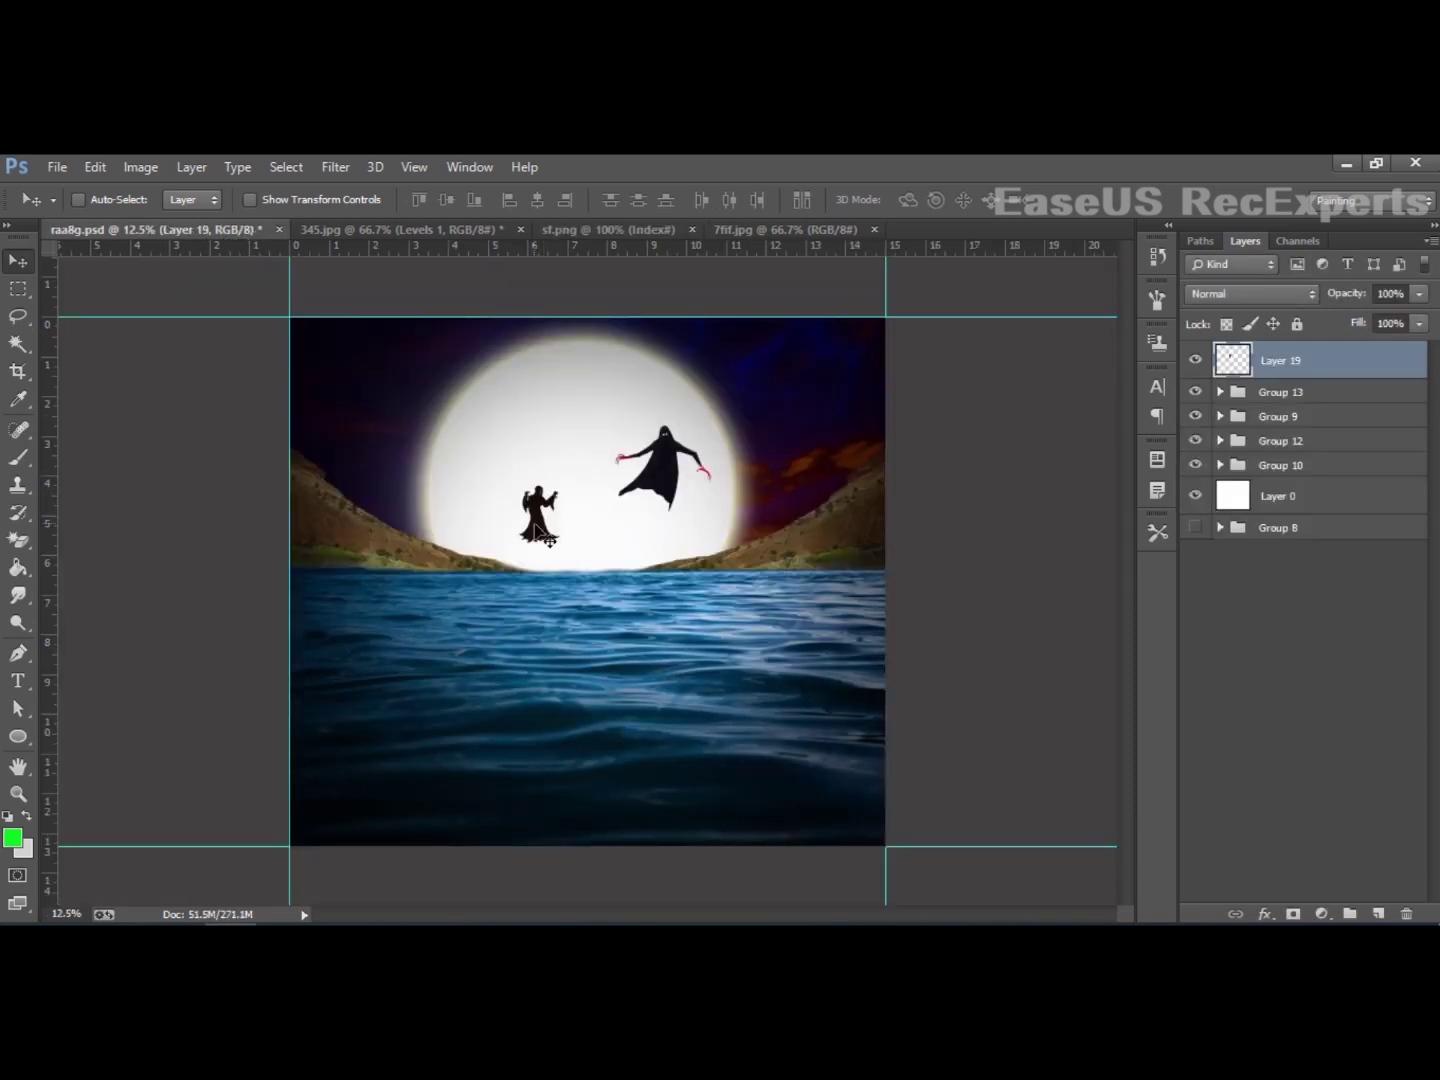
# Step: Erase the checkered backdrop around the reaper with a 39 px Background Eraser
pyautogui.hotkey('ctrl', '+')
pyautogui.hotkey('ctrl', '+')
pyautogui.hotkey('ctrl', '+')
pyautogui.hotkey('ctrl', '+')
pyautogui.hotkey('ctrl', '+')
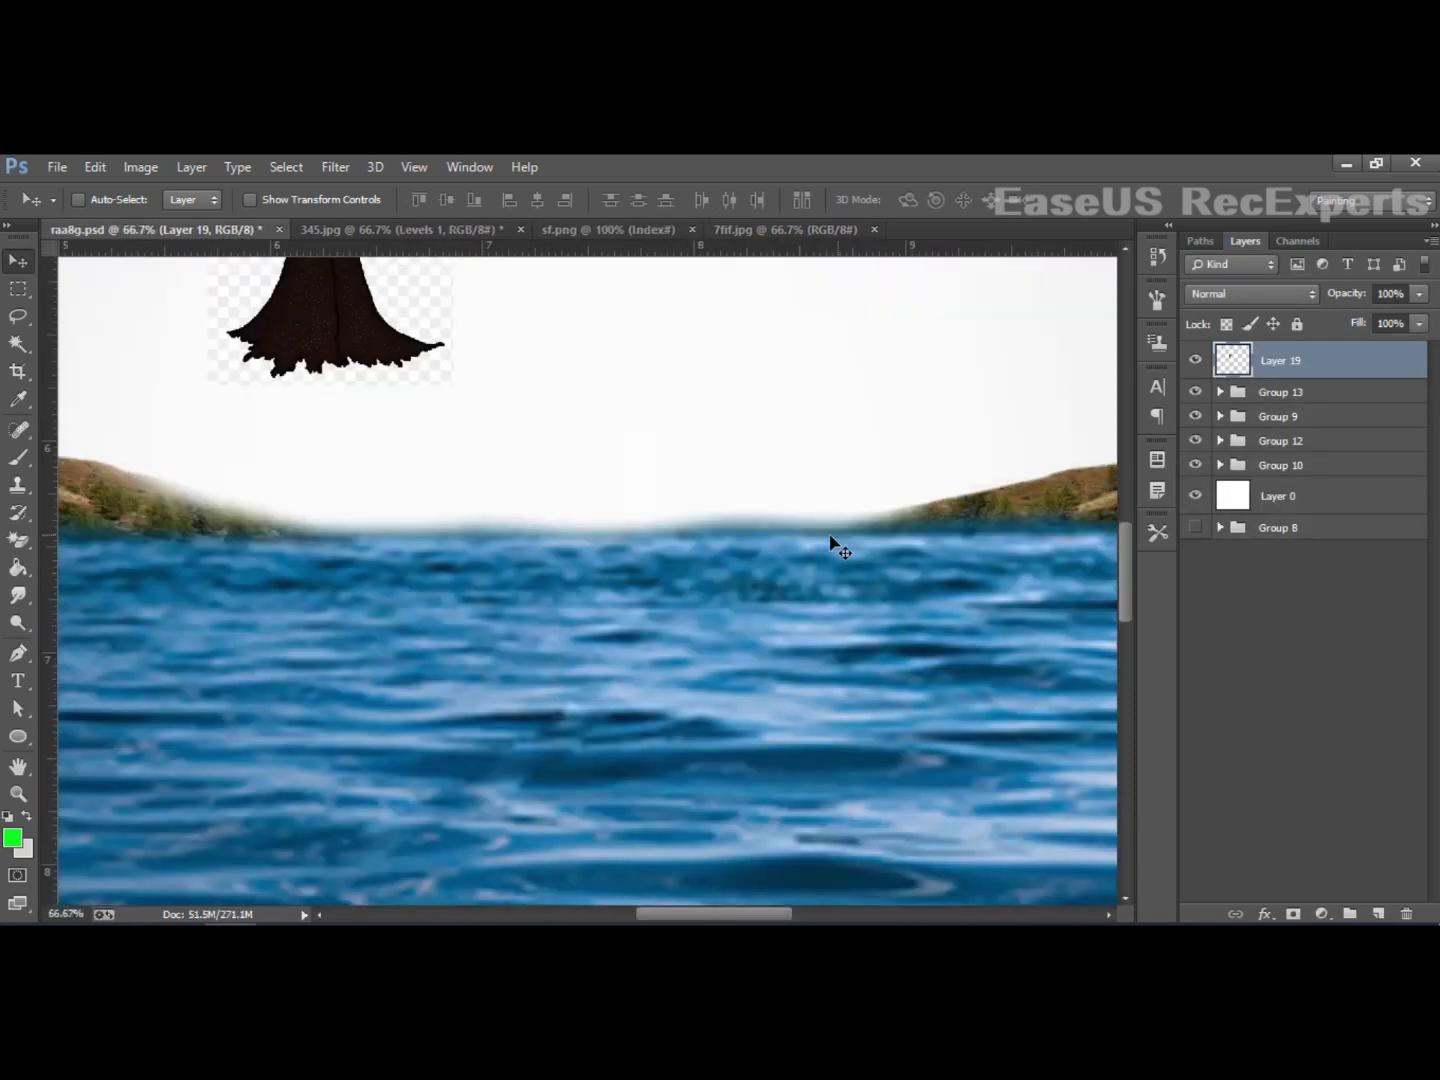
pyautogui.moveTo(831, 540); pyautogui.dragTo(1137, 850)
pyautogui.rightClick(18, 540)
pyautogui.click(88, 565)
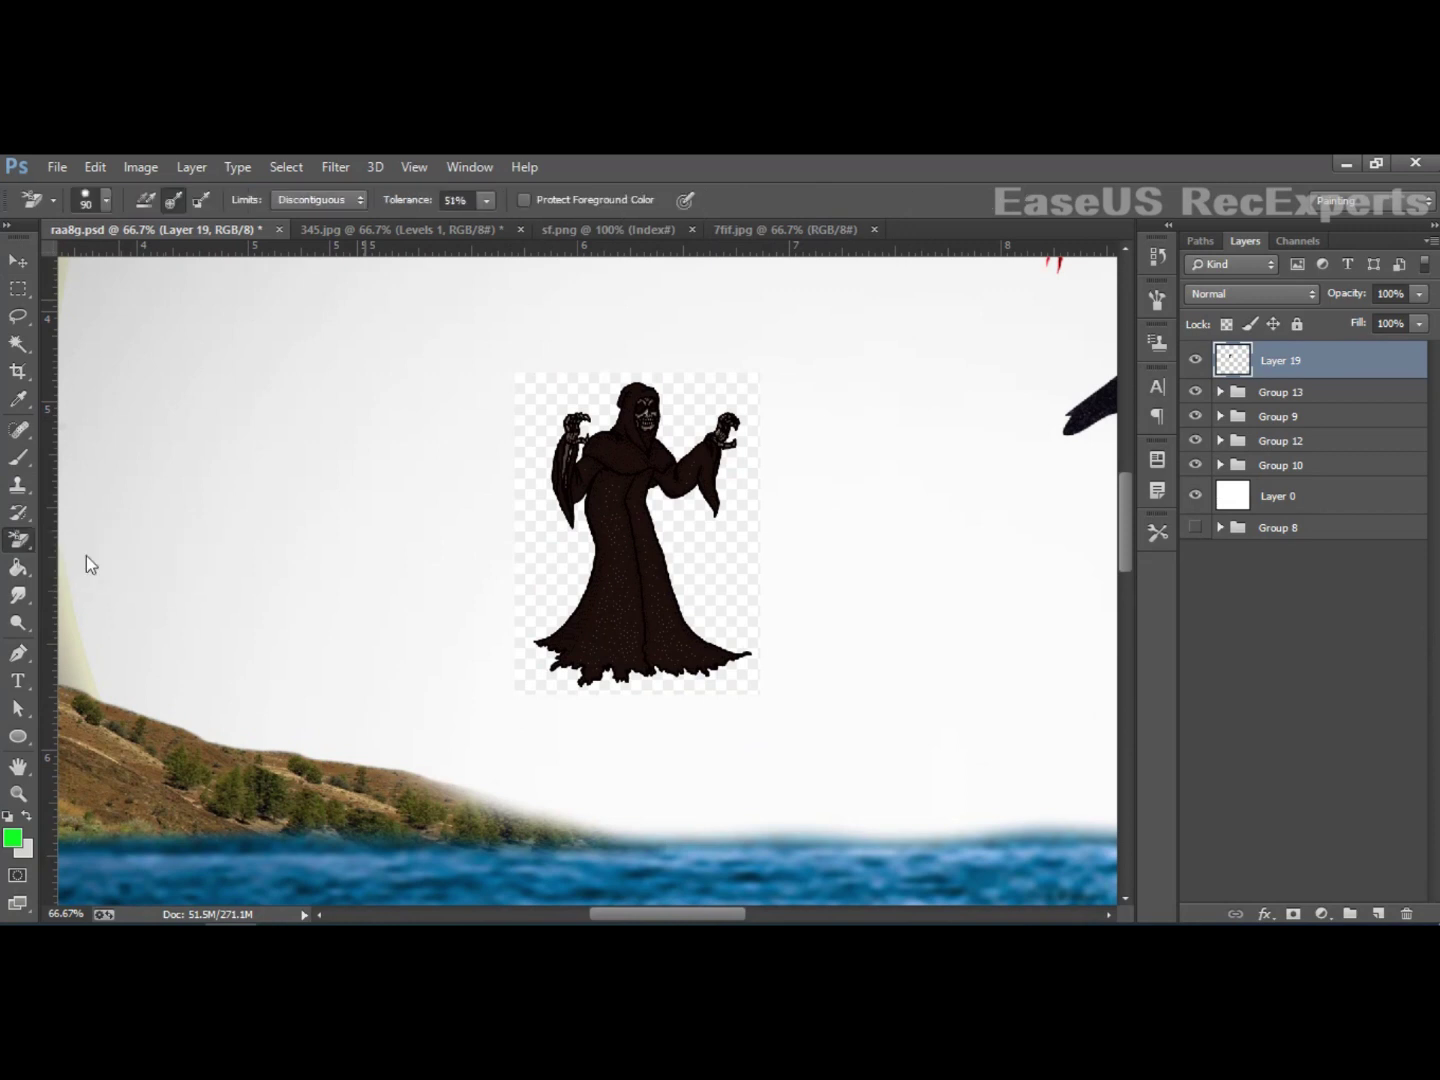
pyautogui.rightClick(508, 553)
pyautogui.moveTo(644, 583); pyautogui.dragTo(604, 583)
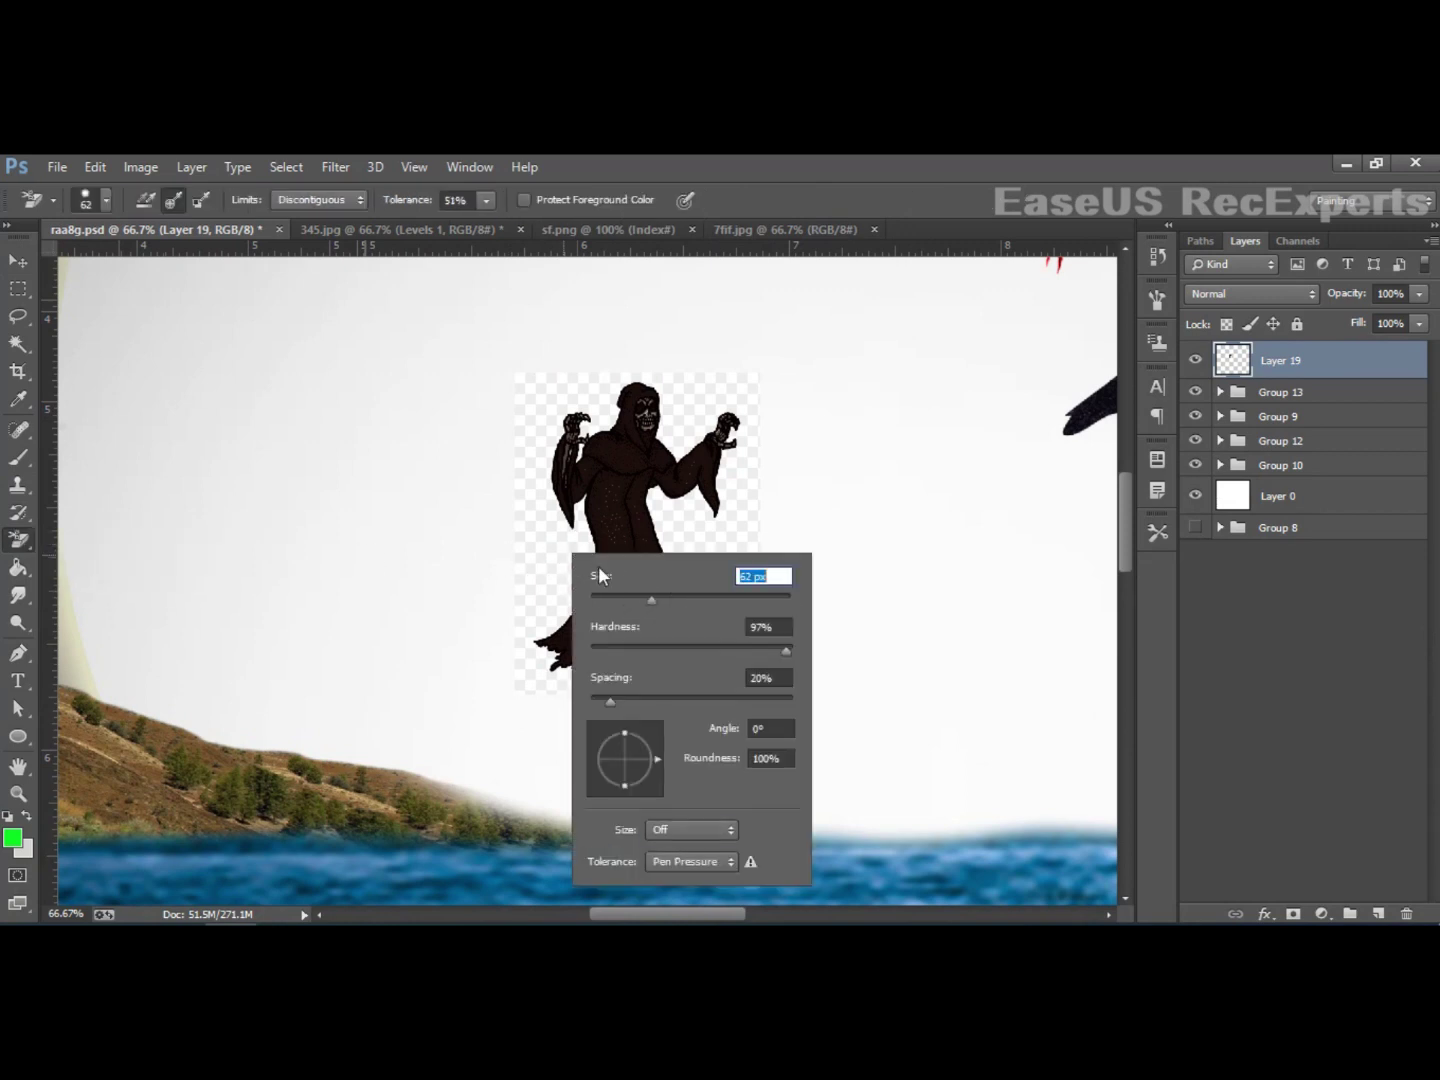
pyautogui.press('Return')
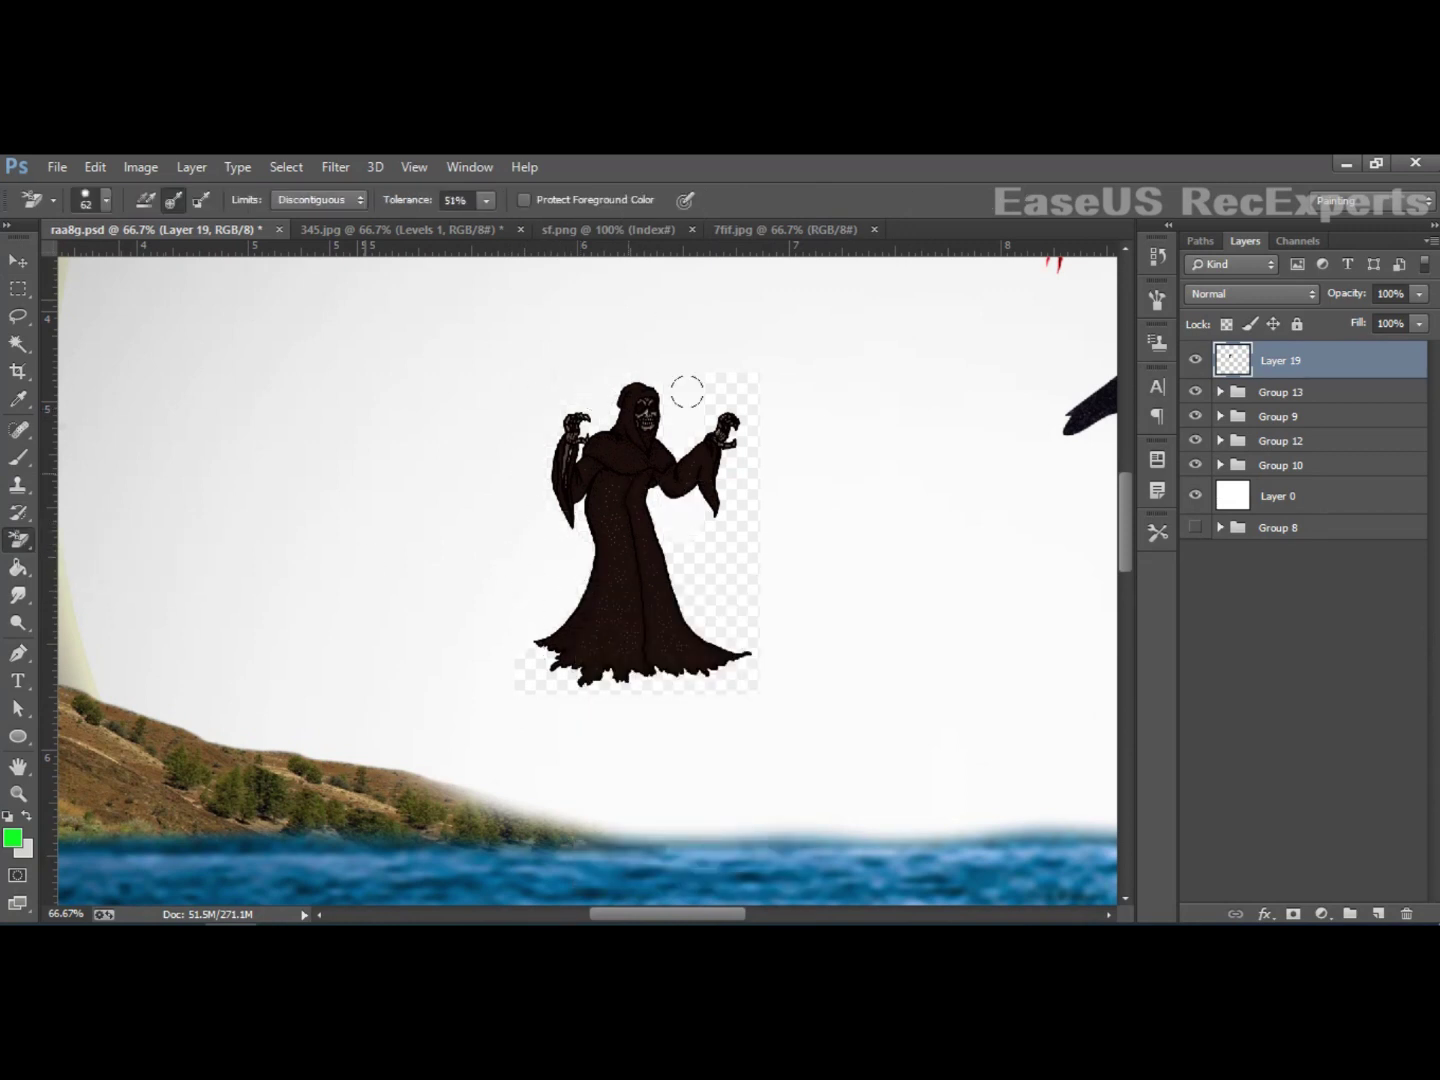
pyautogui.moveTo(687, 392)
pyautogui.mouseDown()
pyautogui.moveTo(720, 617)
pyautogui.moveTo(769, 635)
pyautogui.moveTo(579, 703)
pyautogui.mouseUp()
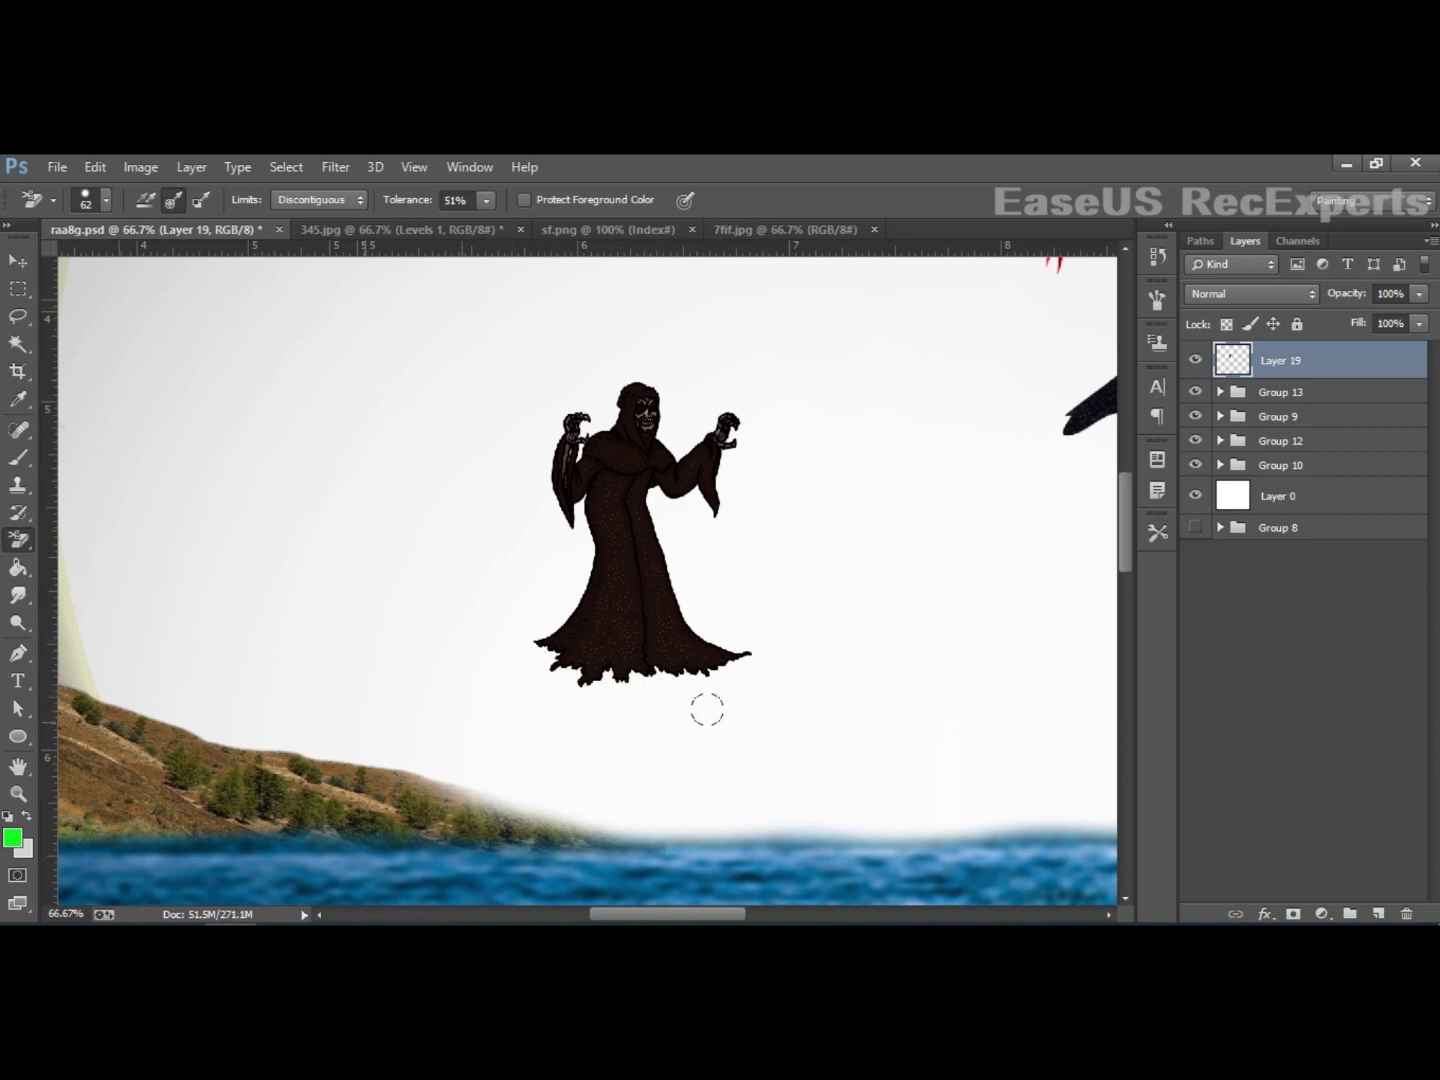
# Step: Place and scale the reaper left of the ghost over the moon, then show 7fif.jpg
pyautogui.click(19, 262)
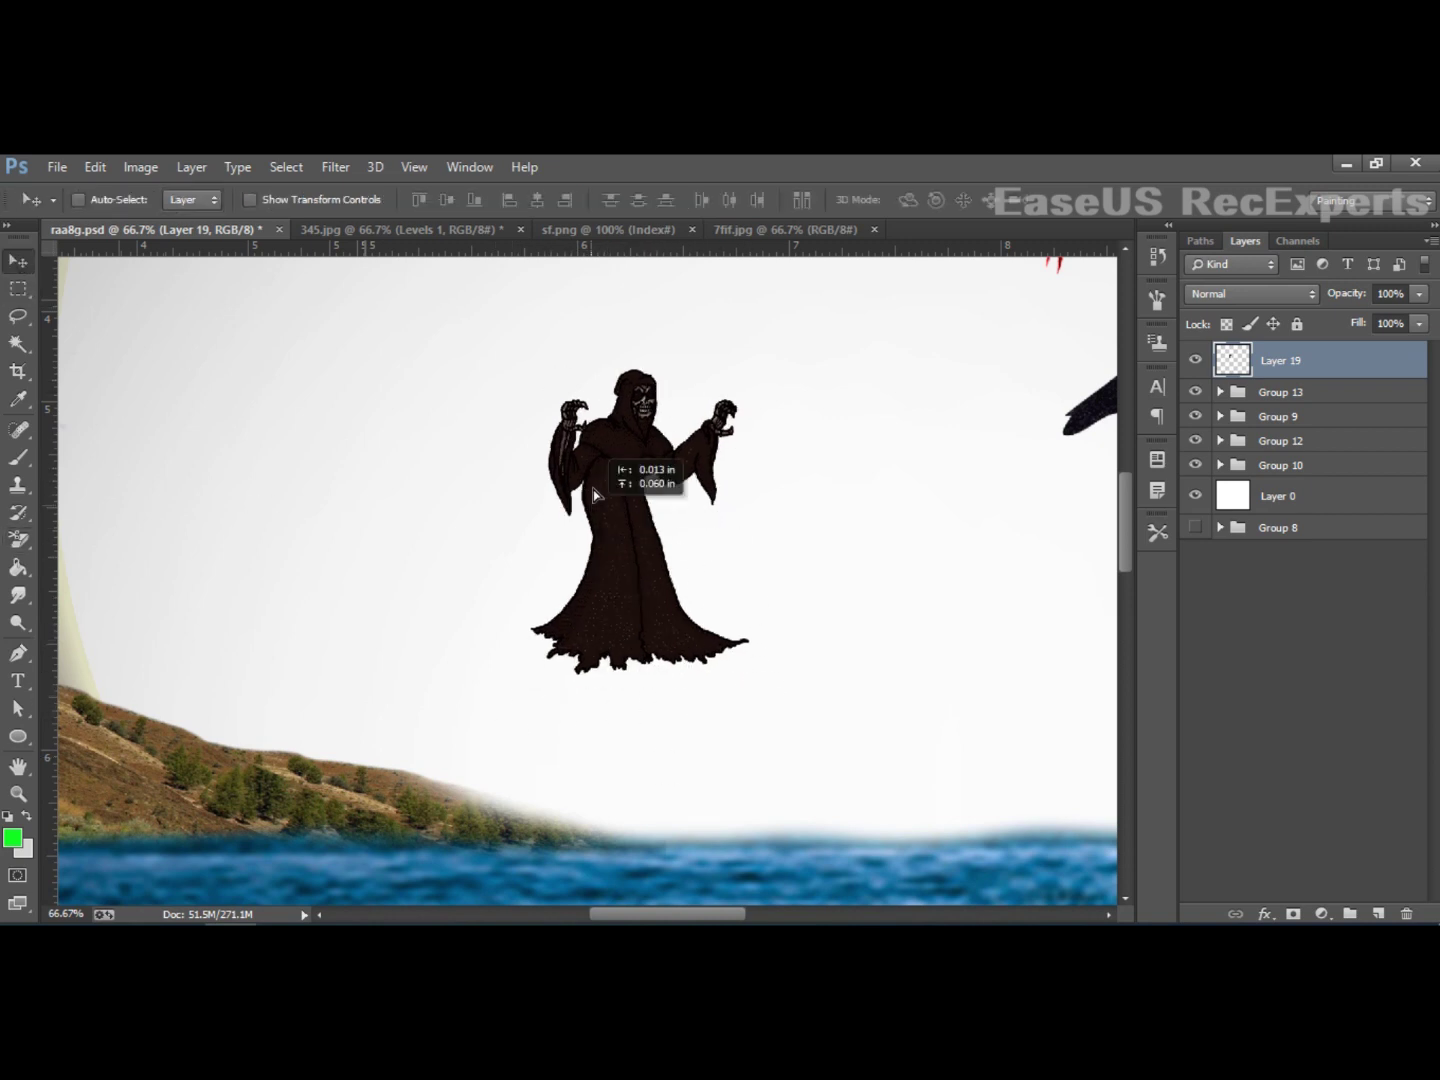
pyautogui.moveTo(575, 481); pyautogui.dragTo(510, 430)
pyautogui.hotkey('ctrl', '-')
pyautogui.hotkey('ctrl', '-')
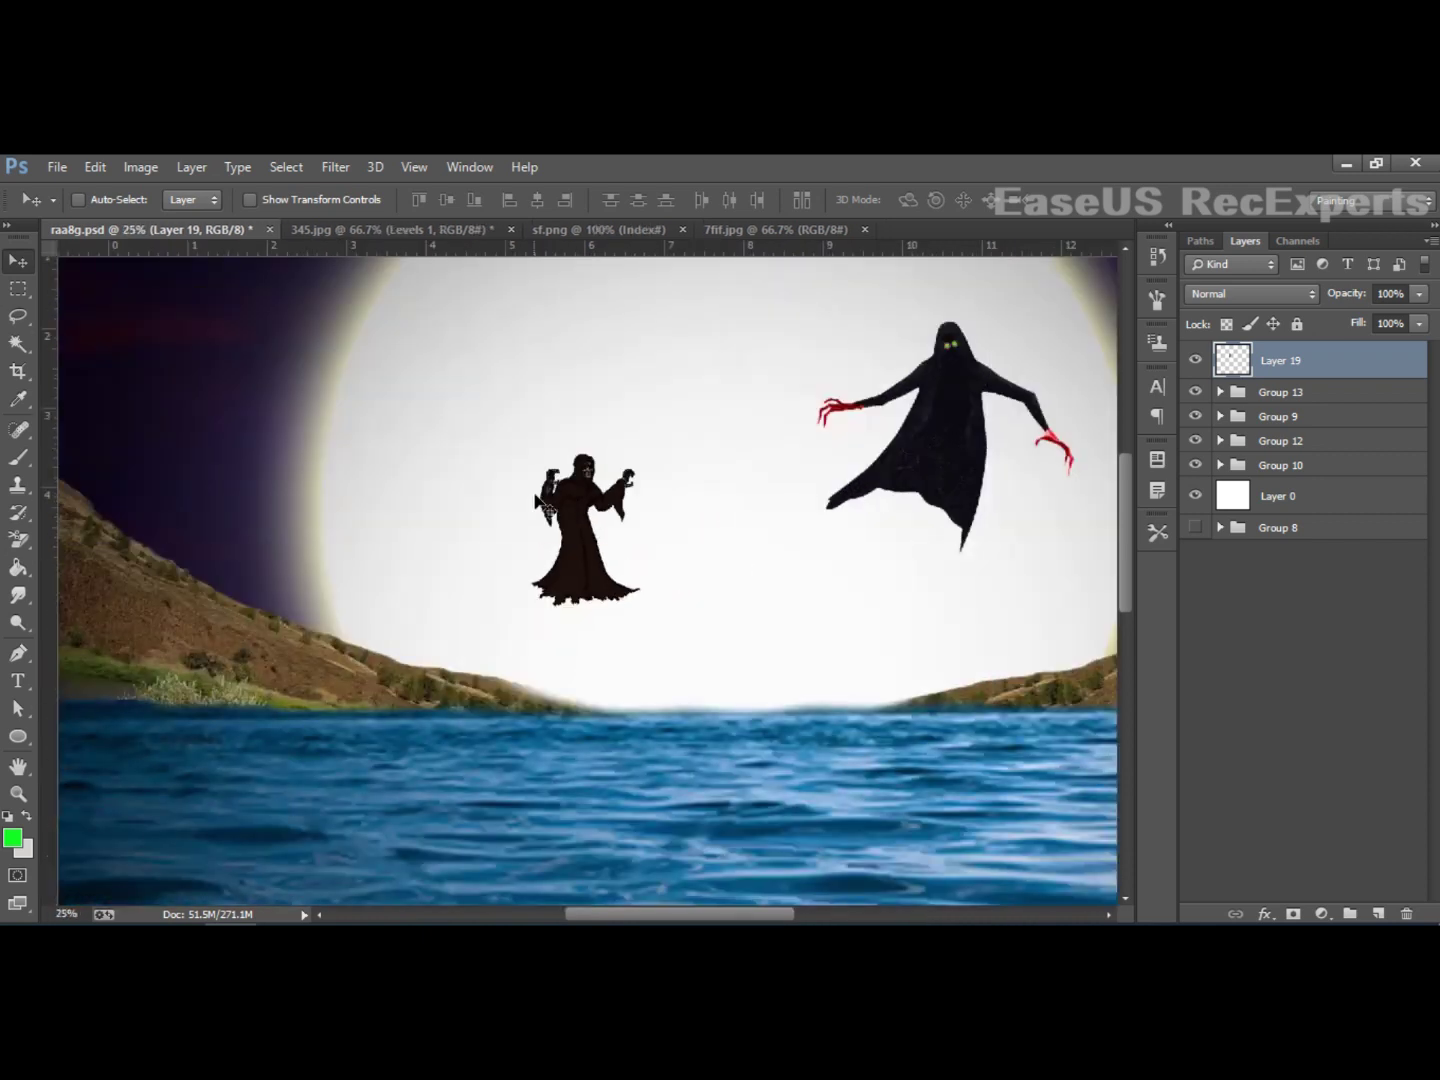
pyautogui.hotkey('ctrl', '-')
pyautogui.hotkey('ctrl', '-')
pyautogui.moveTo(544, 505)
pyautogui.mouseDown()
pyautogui.moveTo(503, 457)
pyautogui.moveTo(555, 530)
pyautogui.moveTo(509, 475)
pyautogui.mouseUp()
pyautogui.hotkey('ctrl', 't')
pyautogui.press('Return')
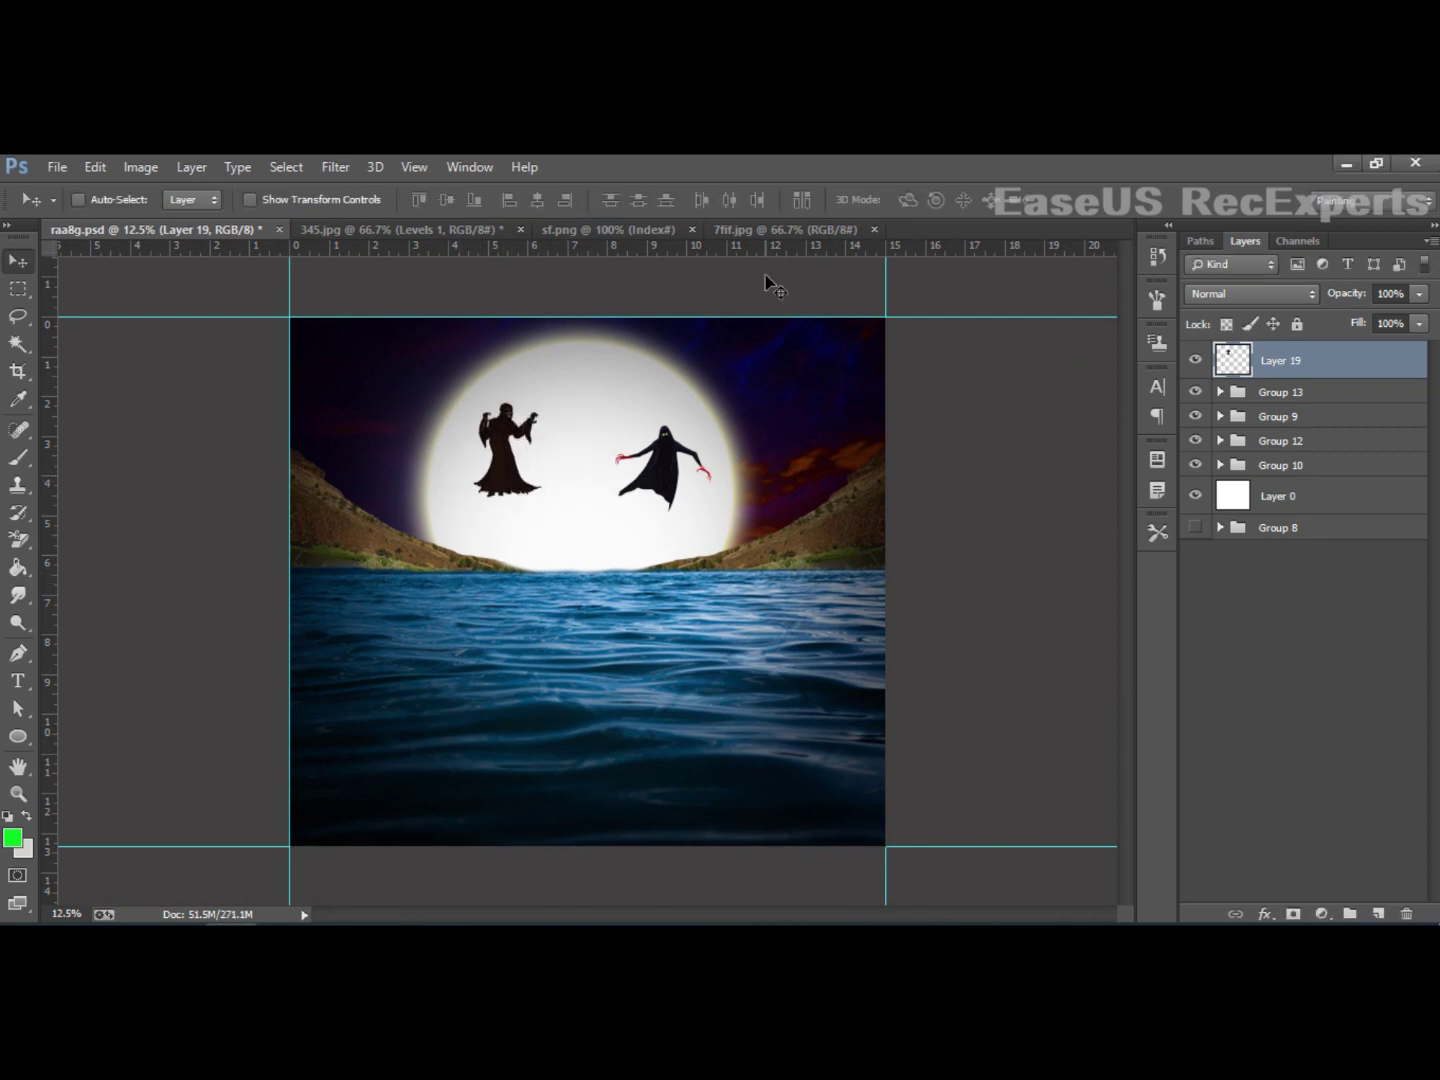
pyautogui.click(762, 230)
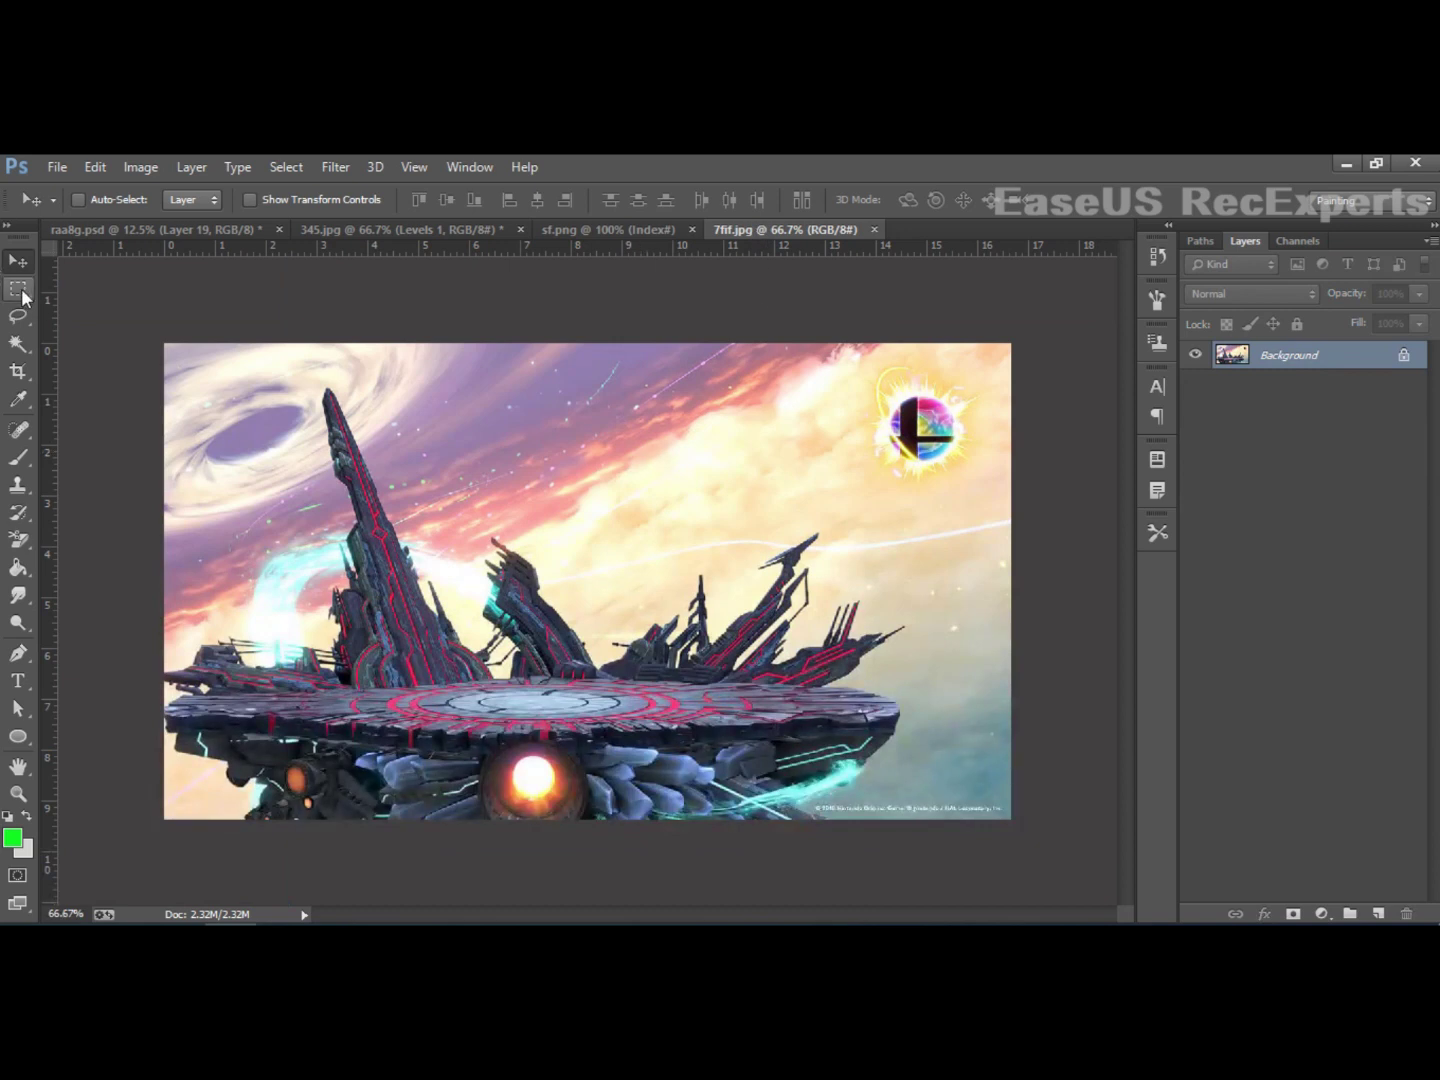
# Step: Try an elliptical selection on the platform, stretch it, then discard it
pyautogui.click(18, 288)
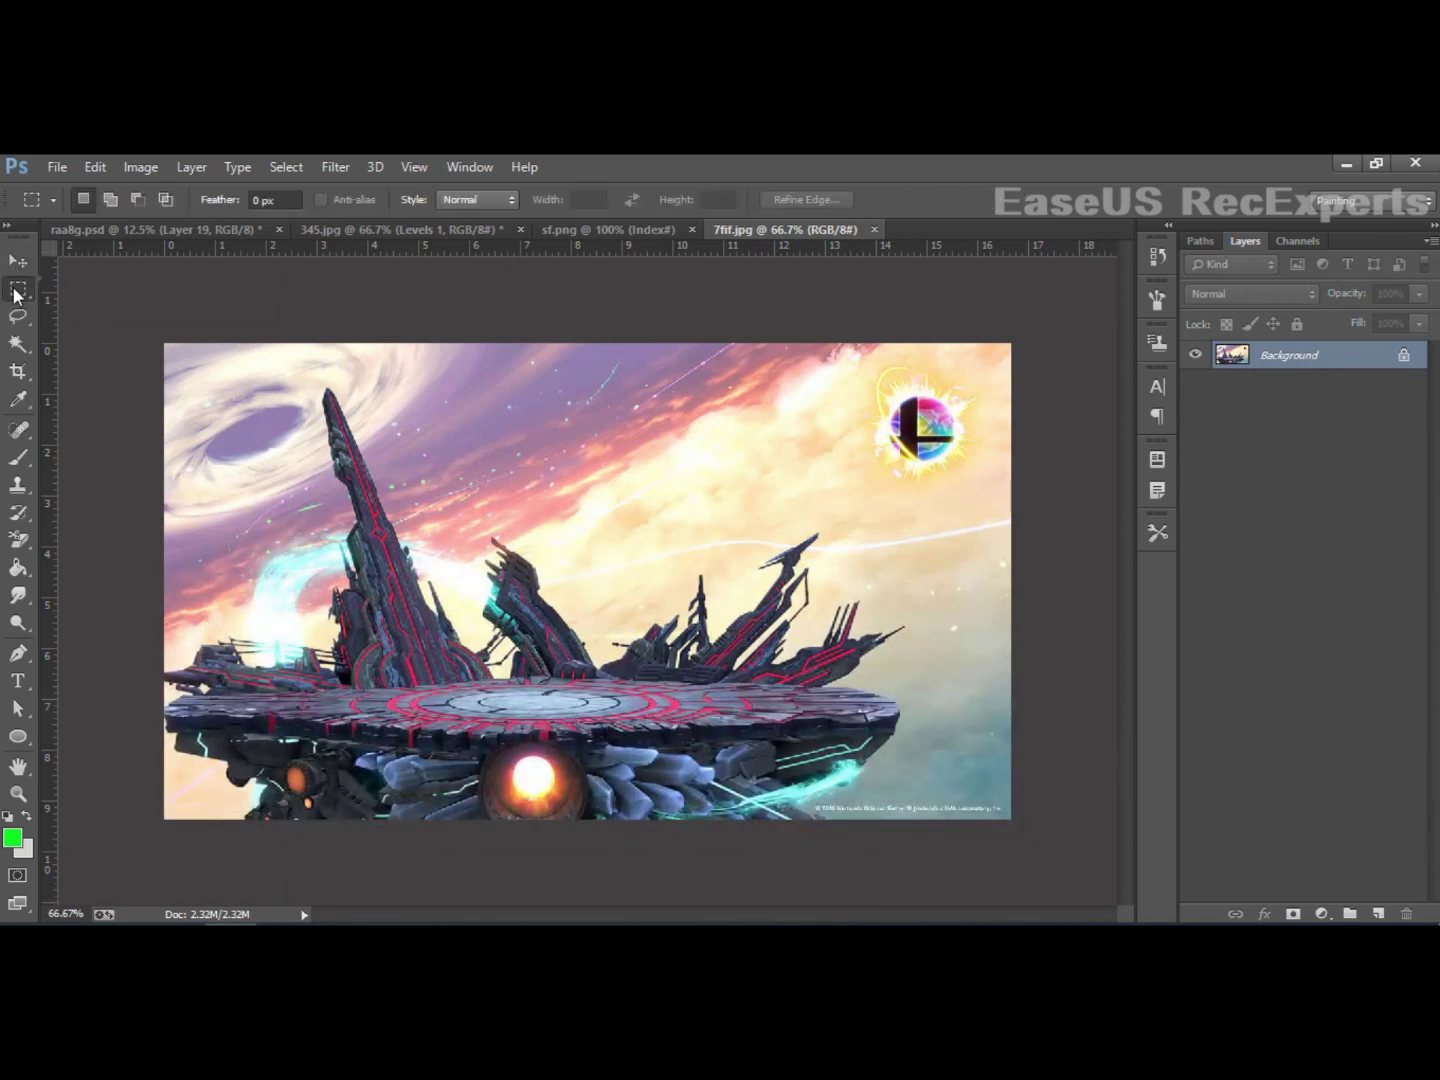
pyautogui.click(135, 305)
pyautogui.moveTo(391, 670); pyautogui.dragTo(492, 734)
pyautogui.hotkey('ctrl', 't')
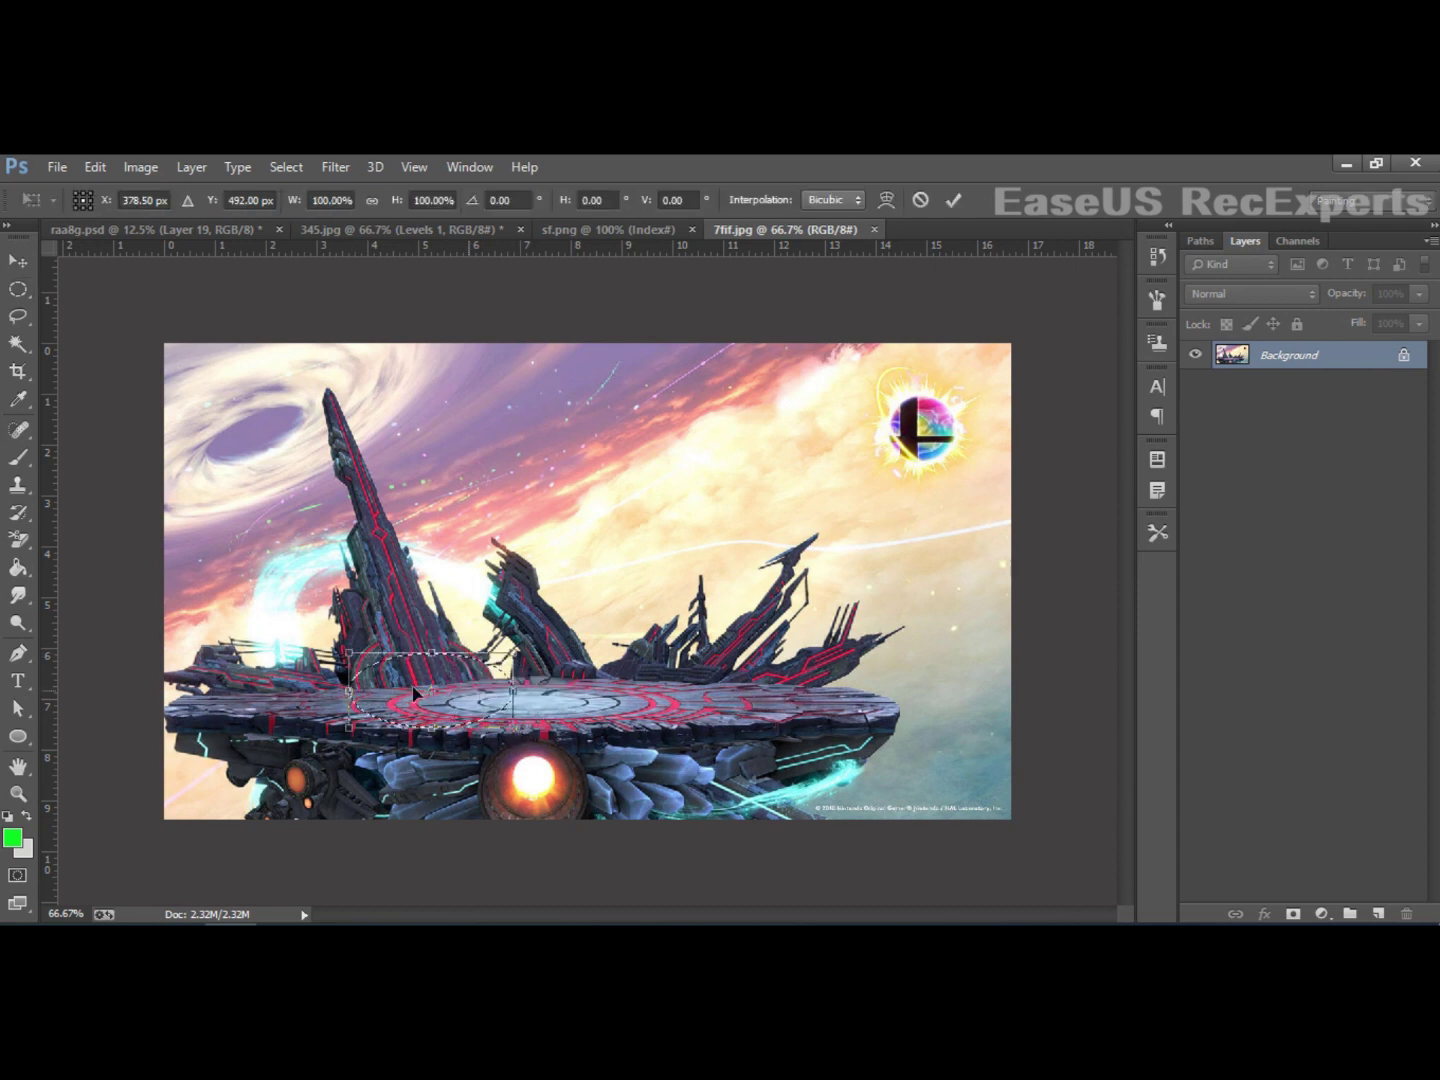
pyautogui.moveTo(517, 695); pyautogui.dragTo(800, 695)
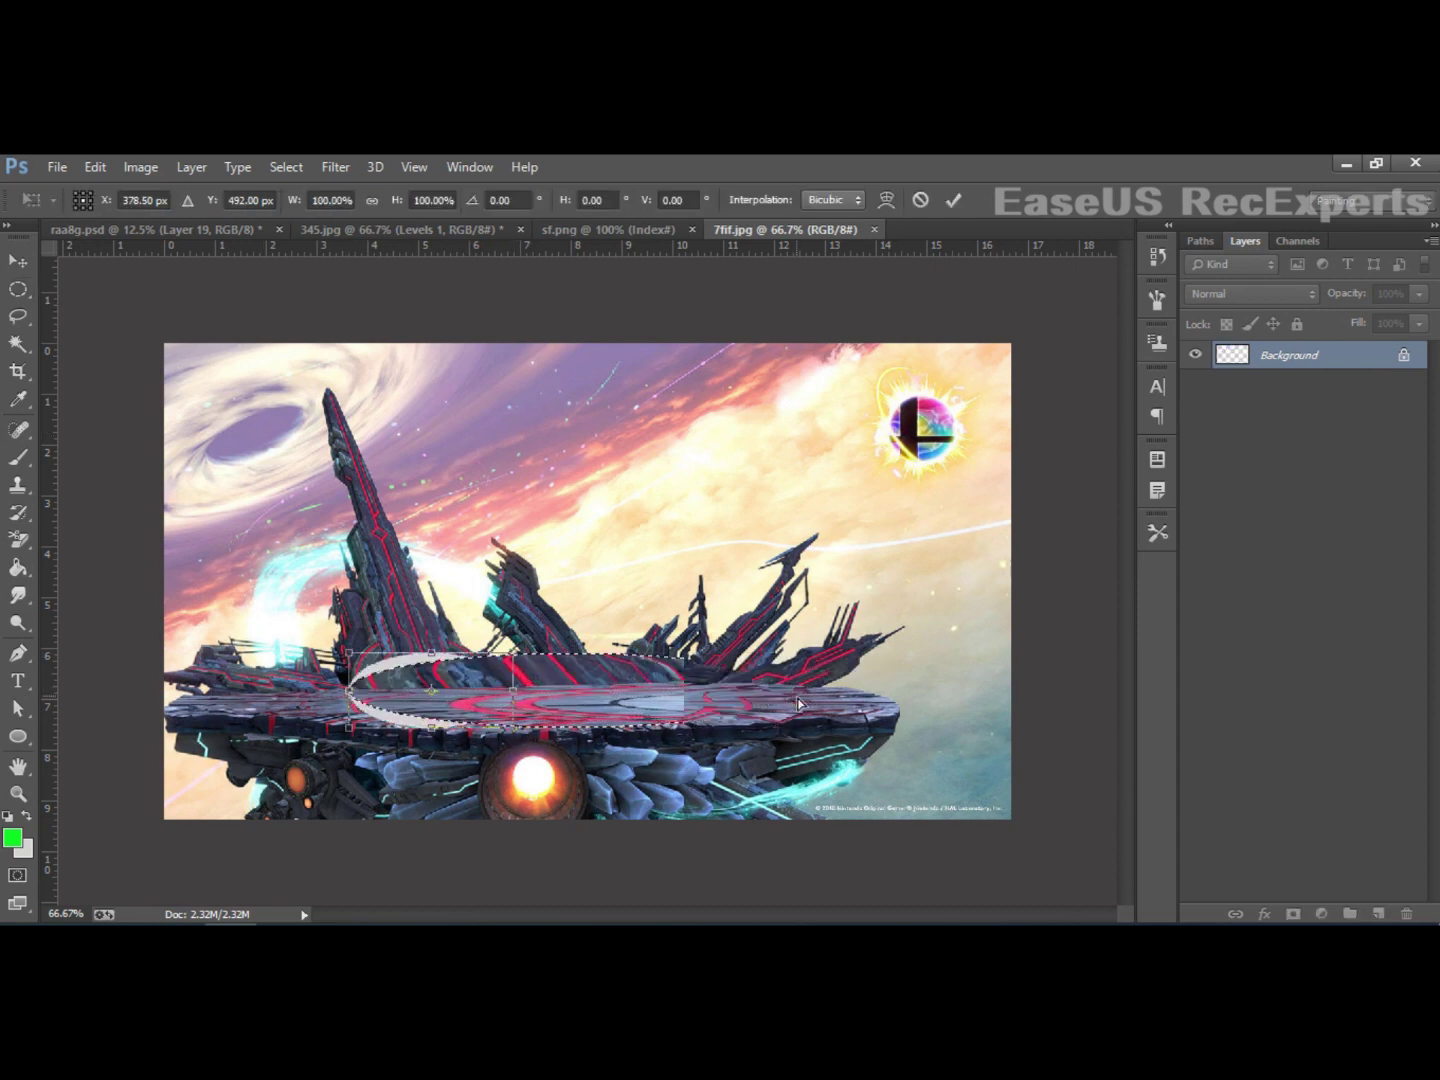
pyautogui.press('Escape')
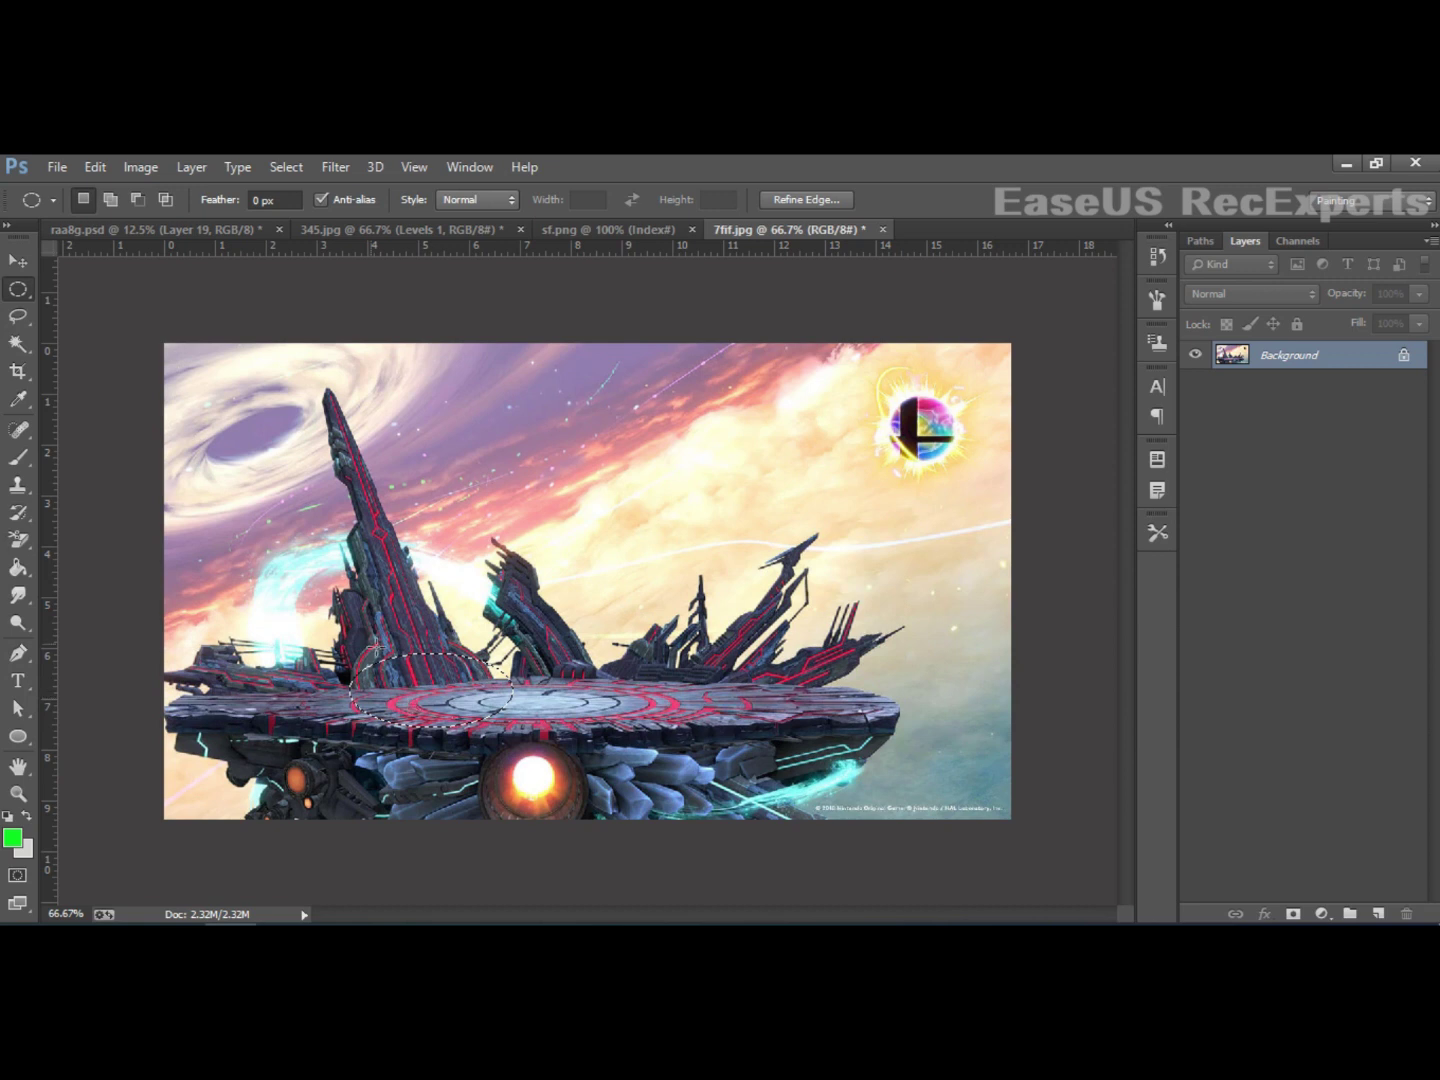
pyautogui.click(357, 617)
pyautogui.click(17, 344)
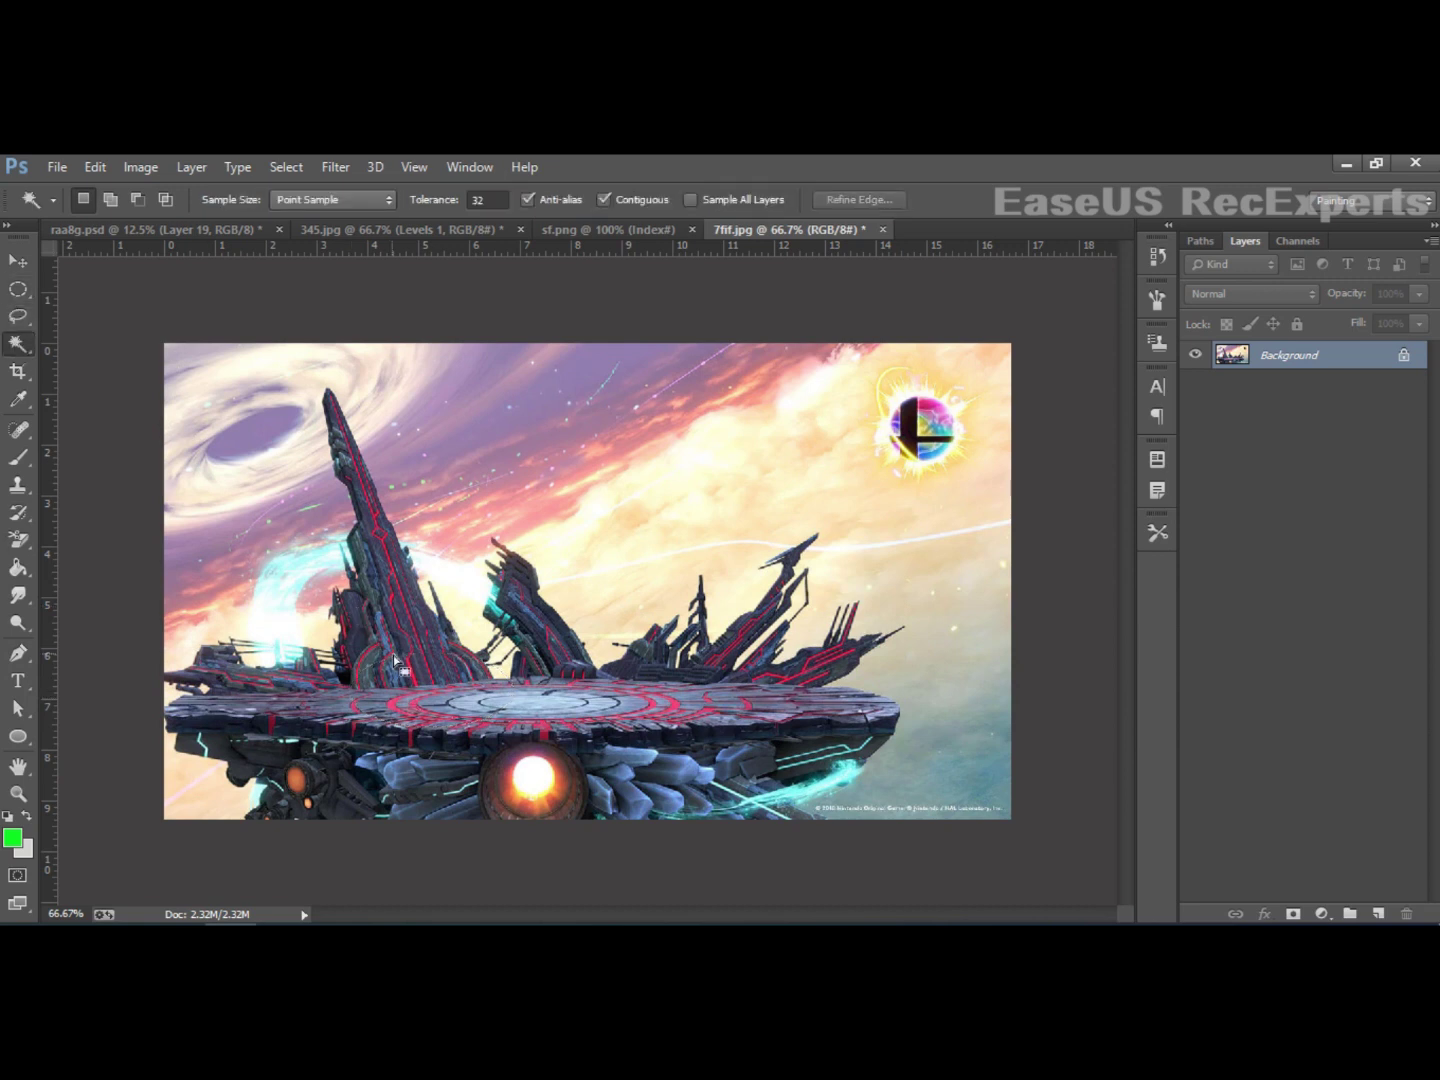
# Step: Lasso the floating stone platform and drag it into the composite as Layer 20
pyautogui.click(17, 316)
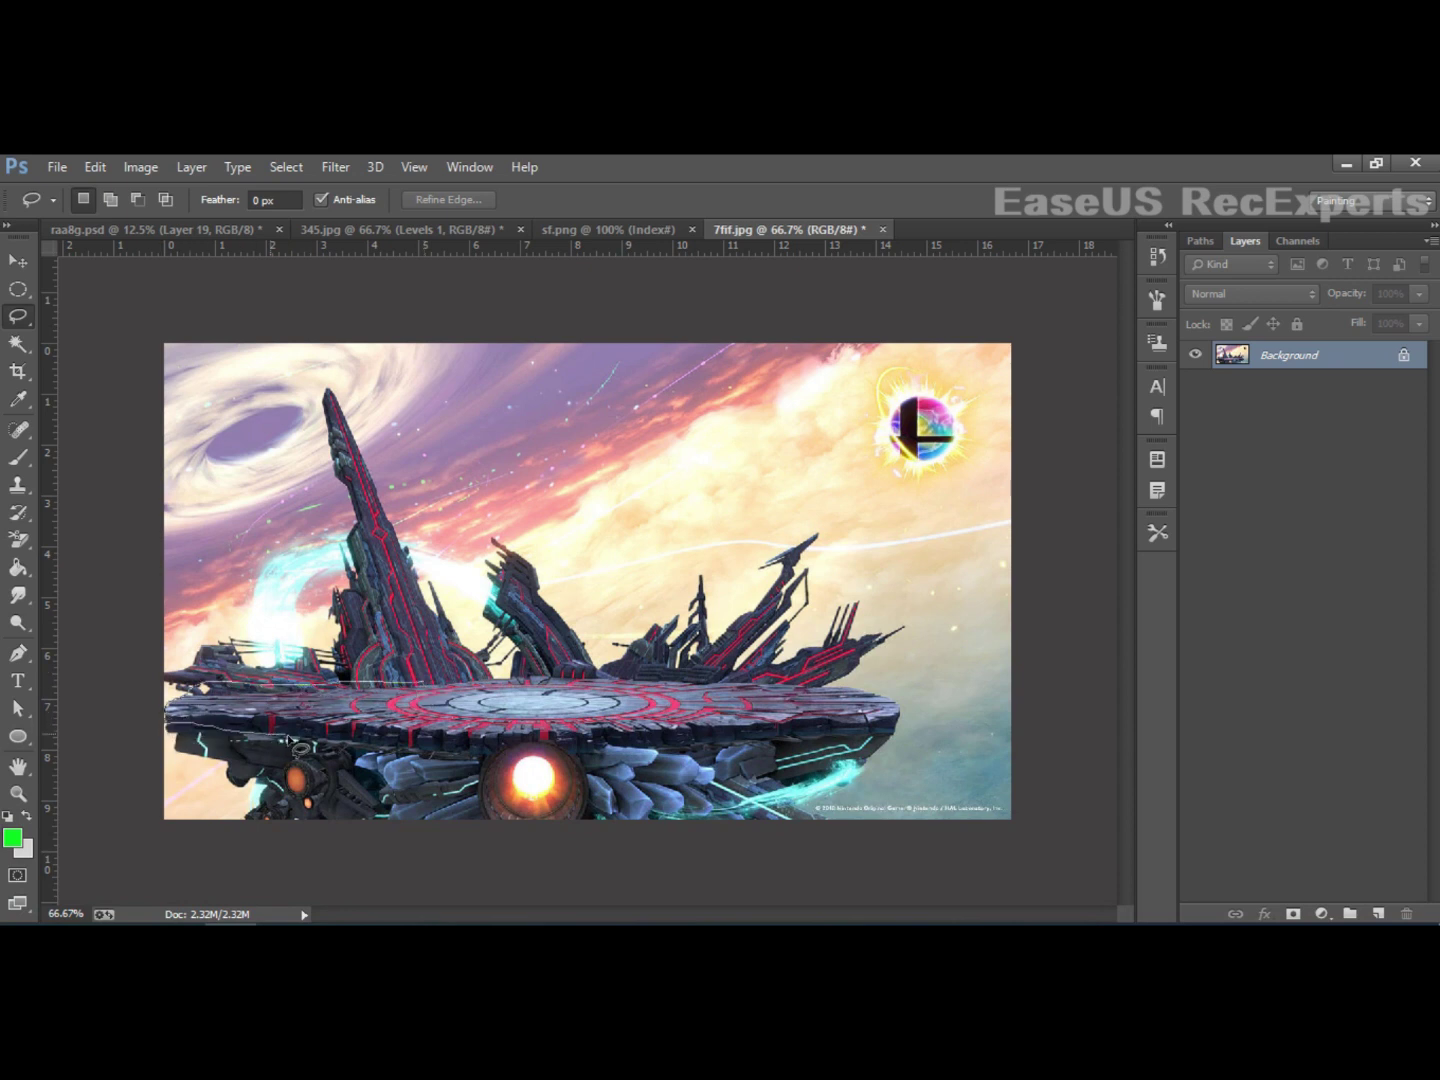
pyautogui.moveTo(358, 744); pyautogui.dragTo(437, 758)
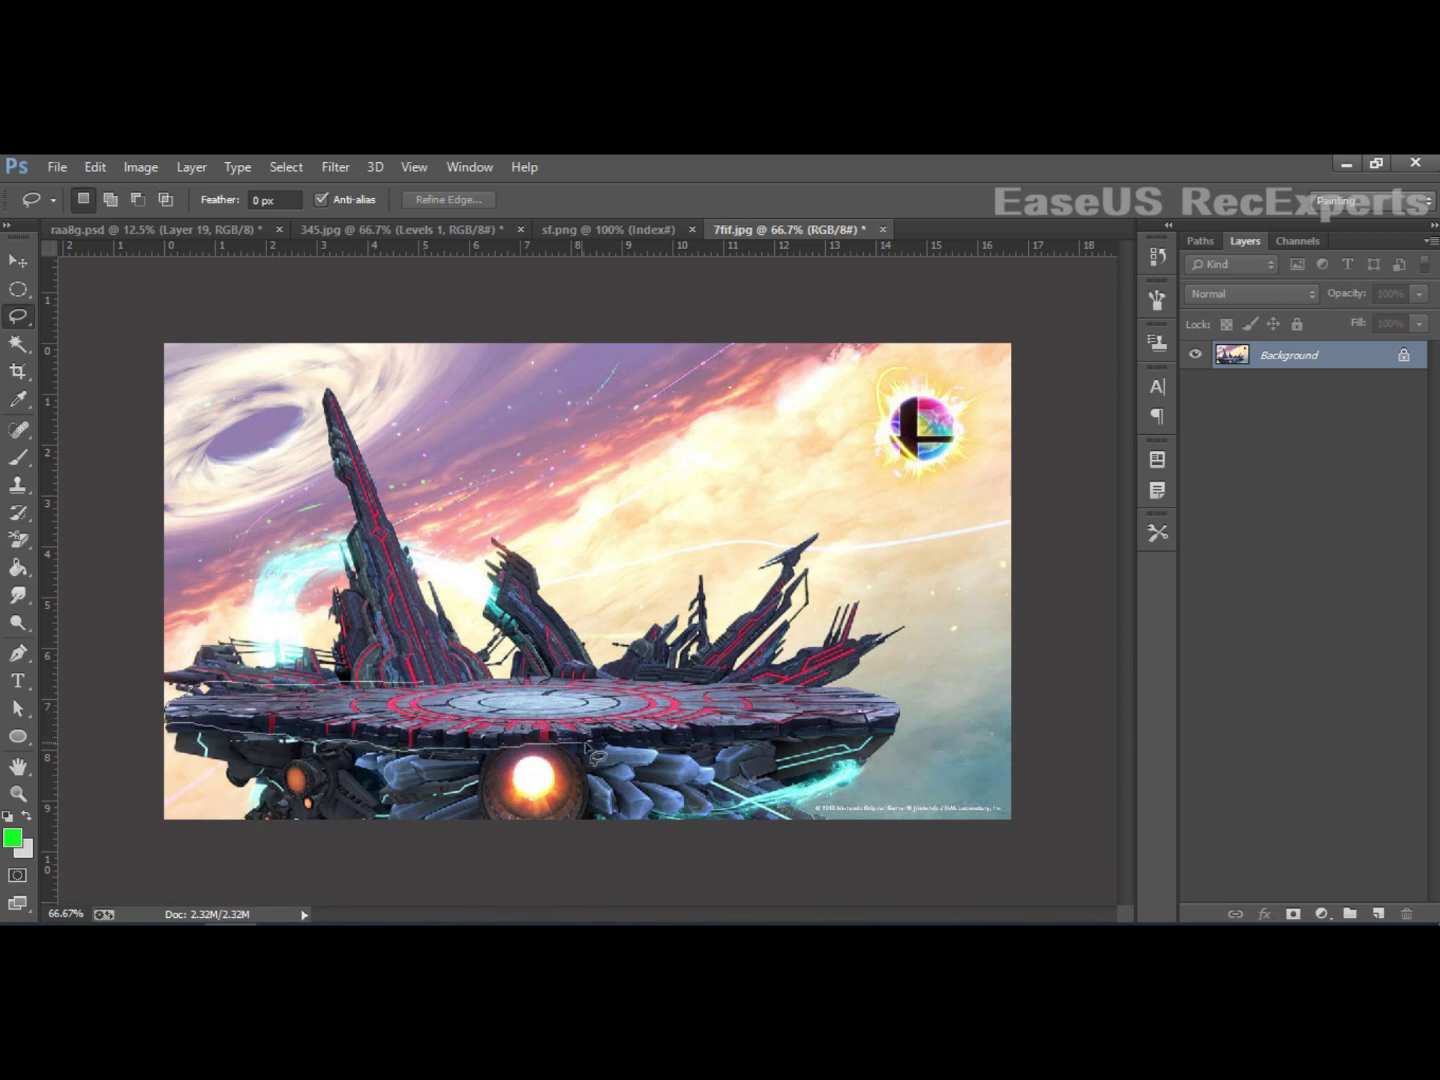
pyautogui.moveTo(684, 750); pyautogui.dragTo(762, 743)
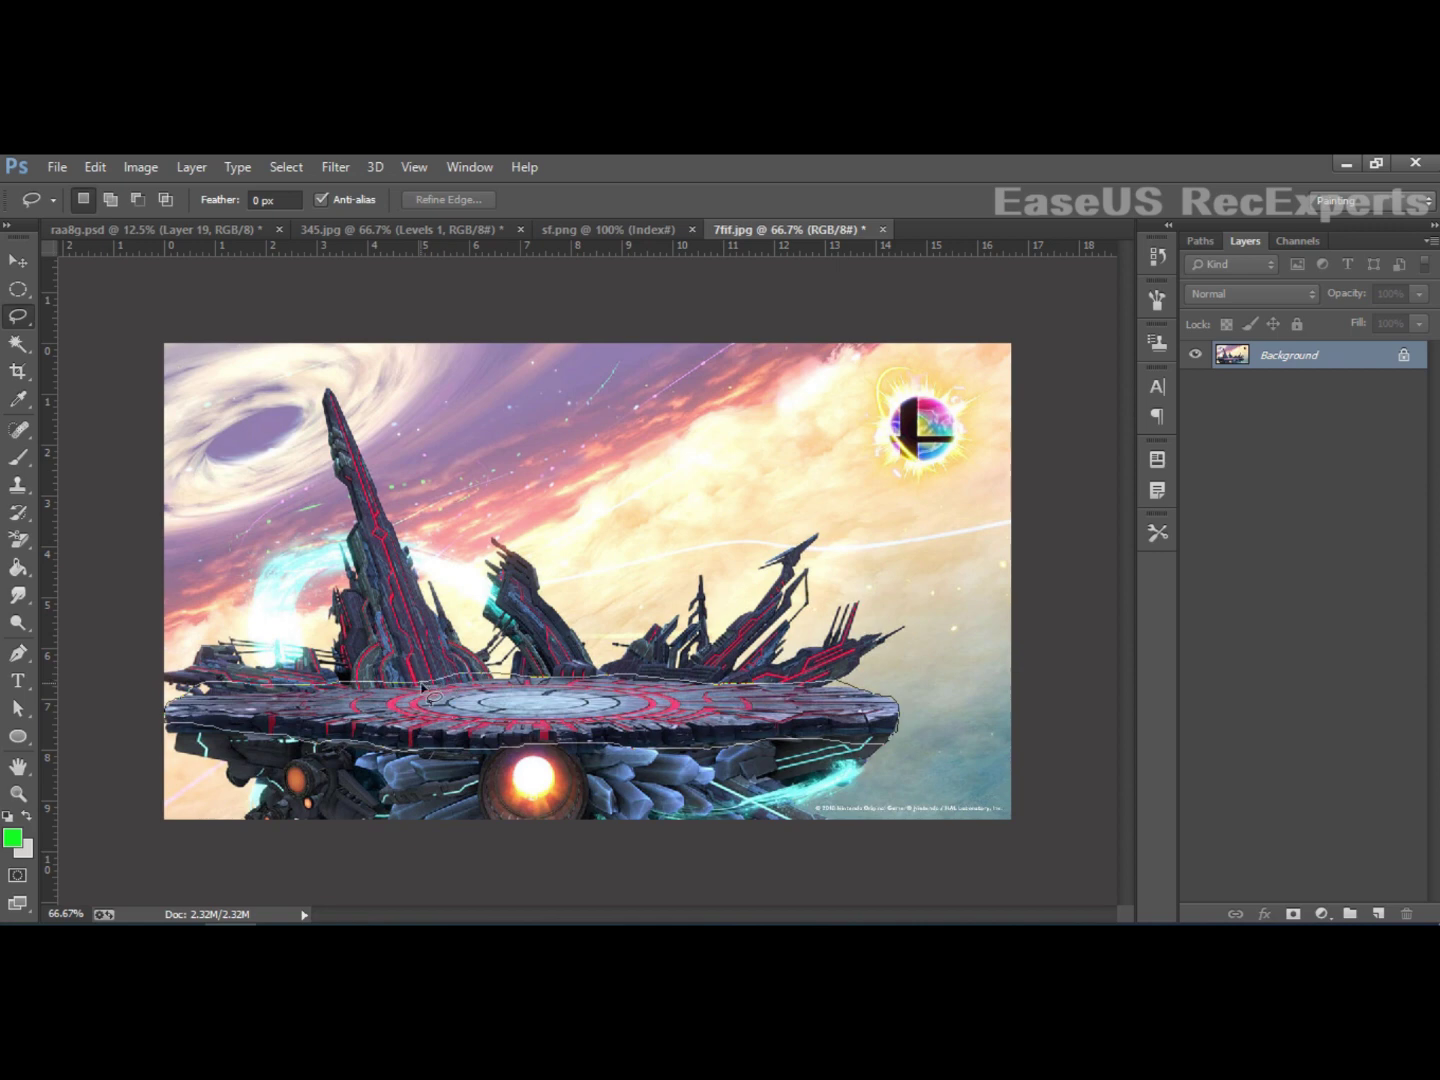
pyautogui.moveTo(424, 689); pyautogui.dragTo(427, 689)
pyautogui.click(13, 262)
pyautogui.moveTo(578, 698); pyautogui.dragTo(516, 503)
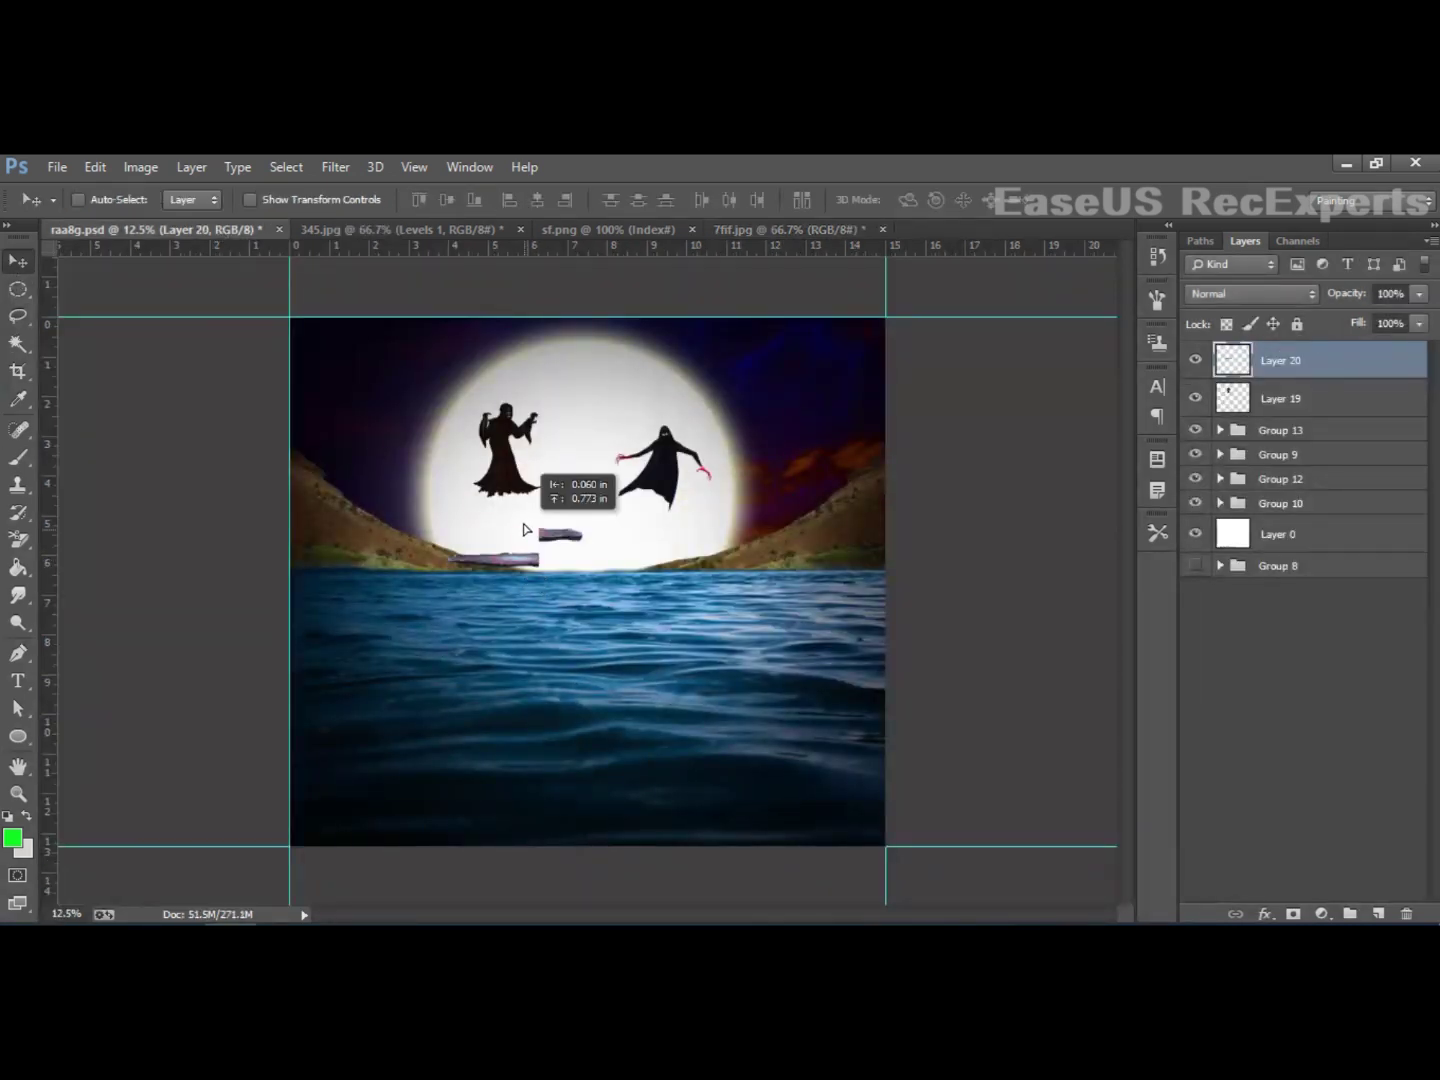
# Step: Move the platform's Layer 20 beneath the reaper's Layer 19 and zoom in
pyautogui.moveTo(1295, 425); pyautogui.dragTo(1294, 419)
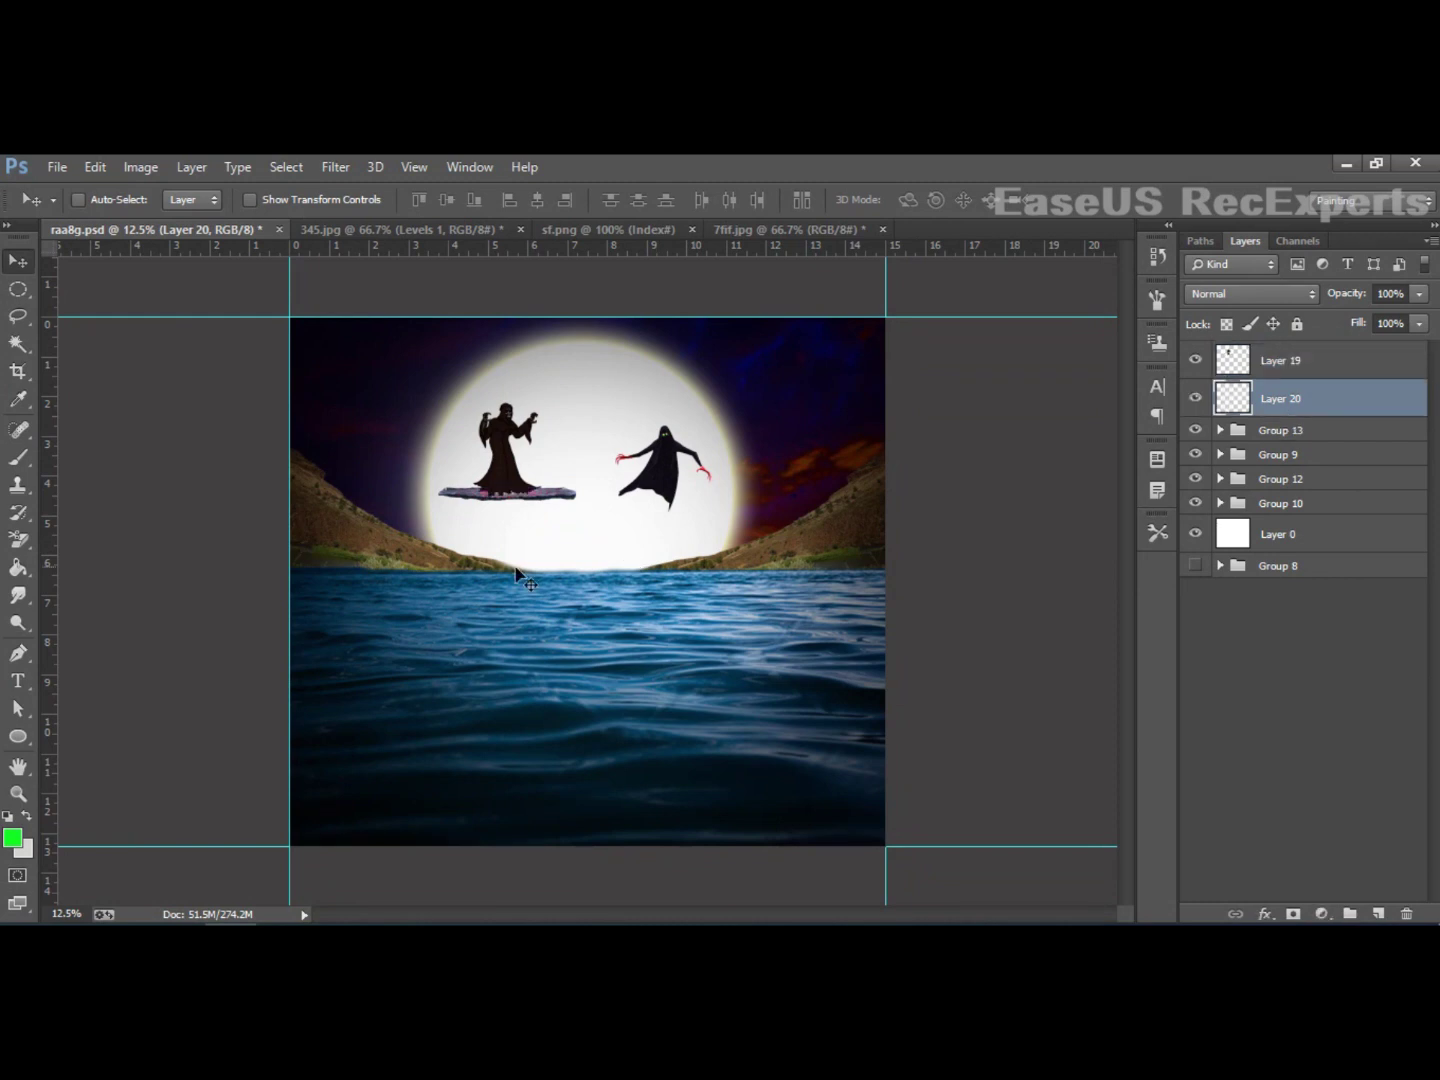
pyautogui.hotkey('ctrl', '+')
pyautogui.hotkey('ctrl', '+')
pyautogui.hotkey('ctrl', '+')
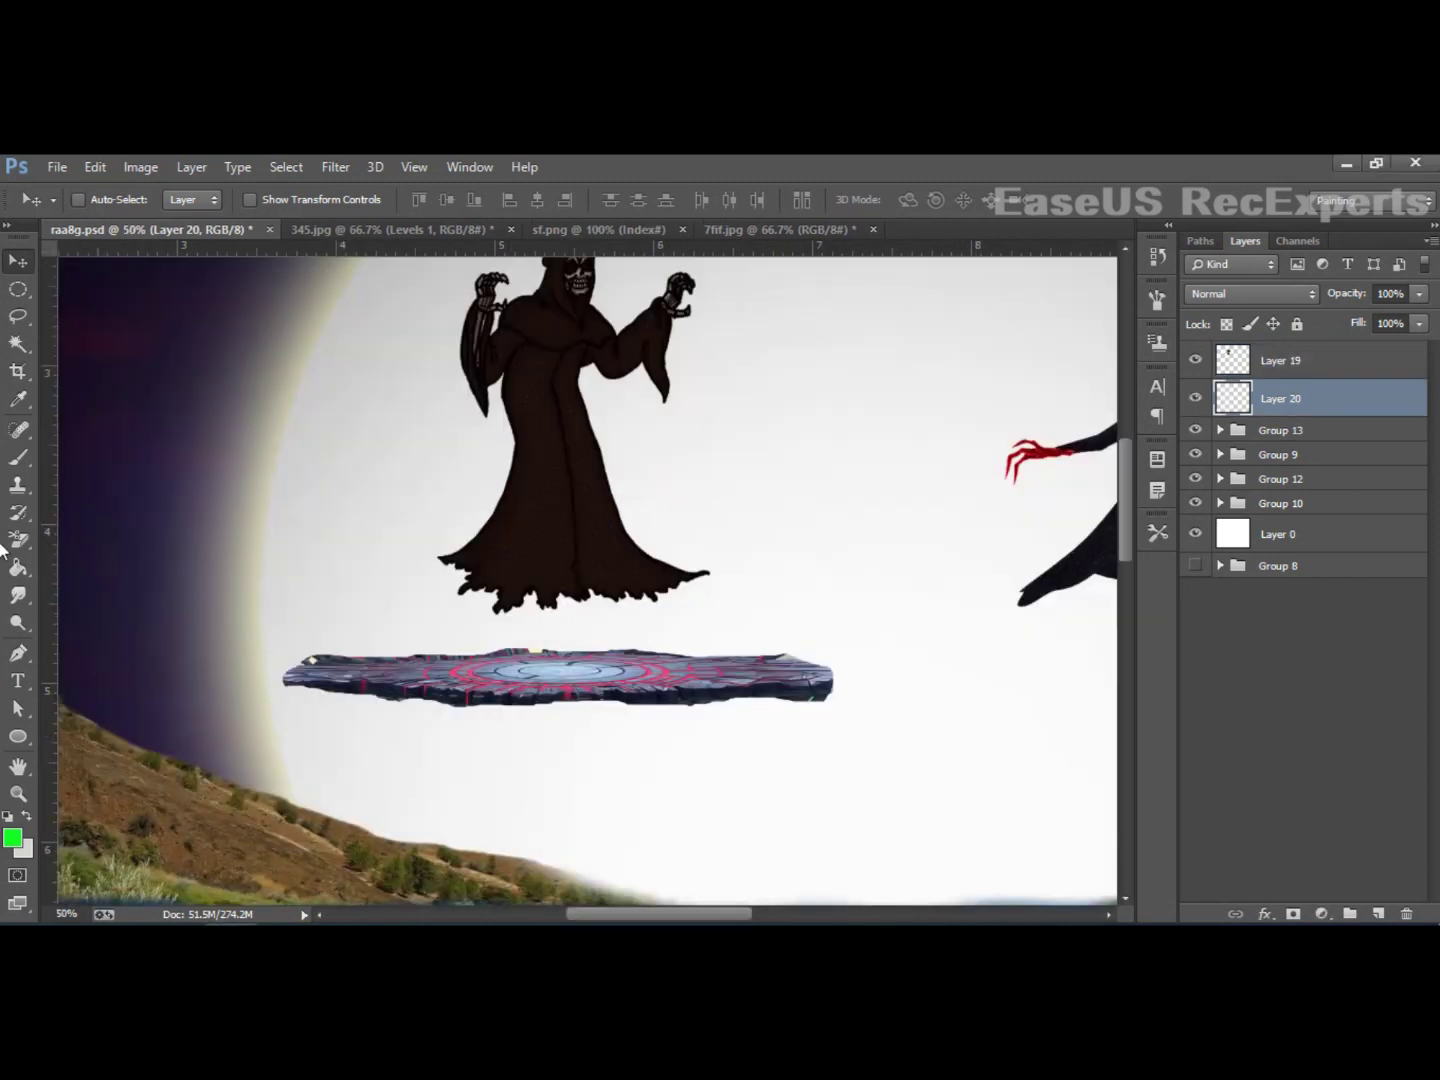
pyautogui.moveTo(18, 540); pyautogui.dragTo(105, 536)
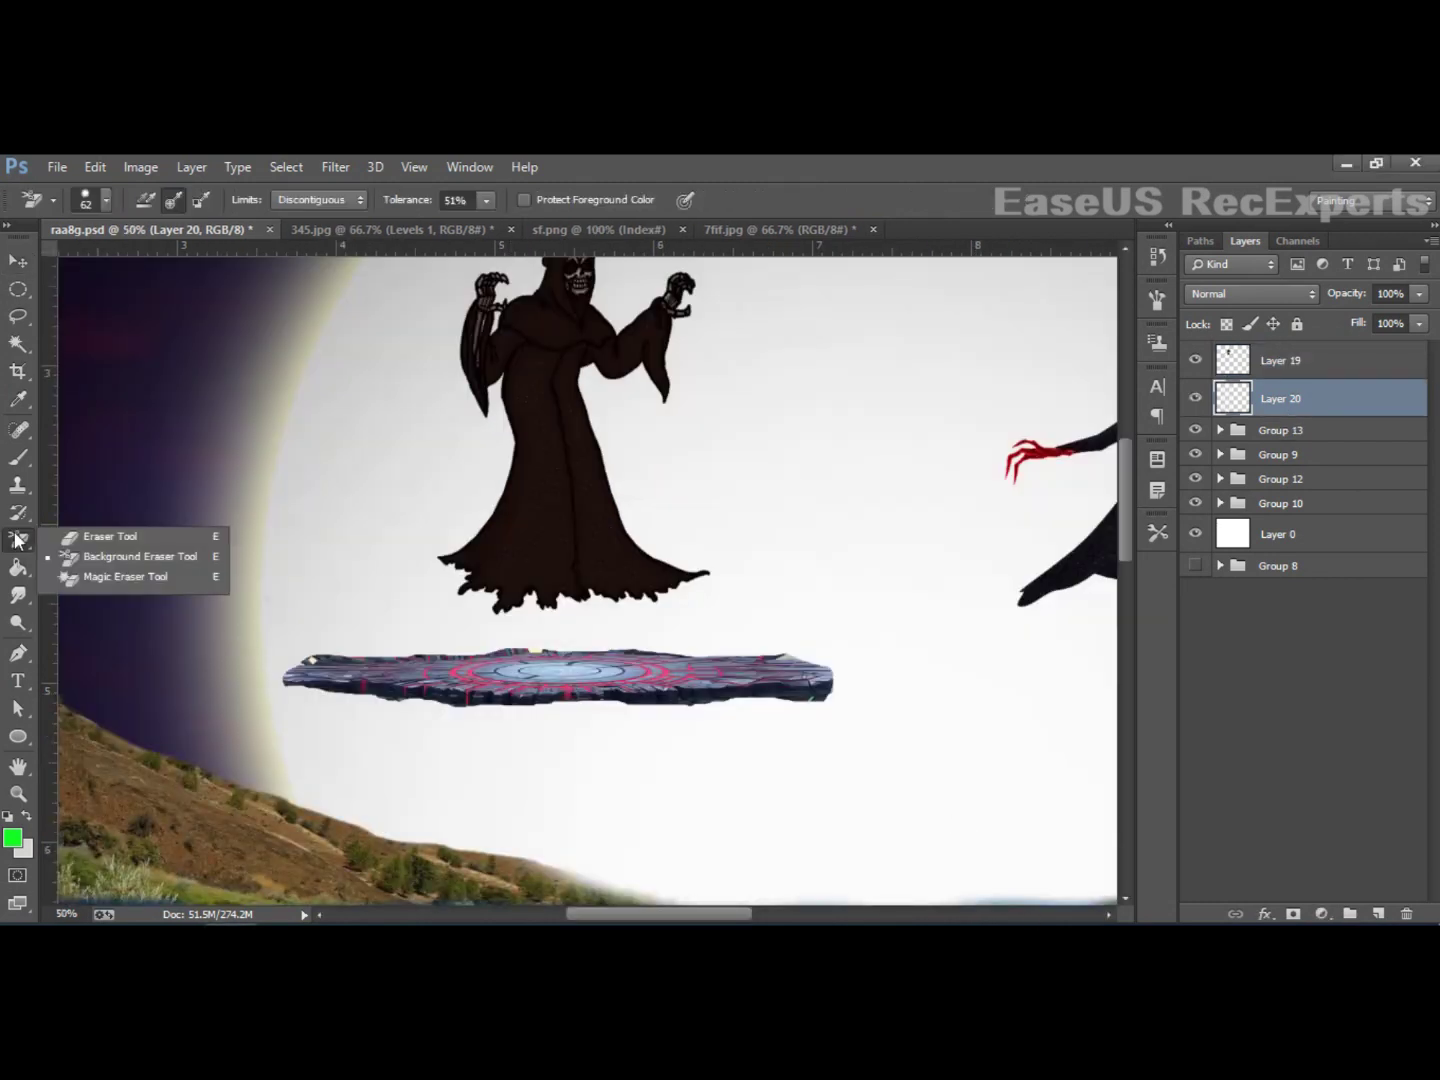
pyautogui.rightClick(483, 621)
pyautogui.press('Return')
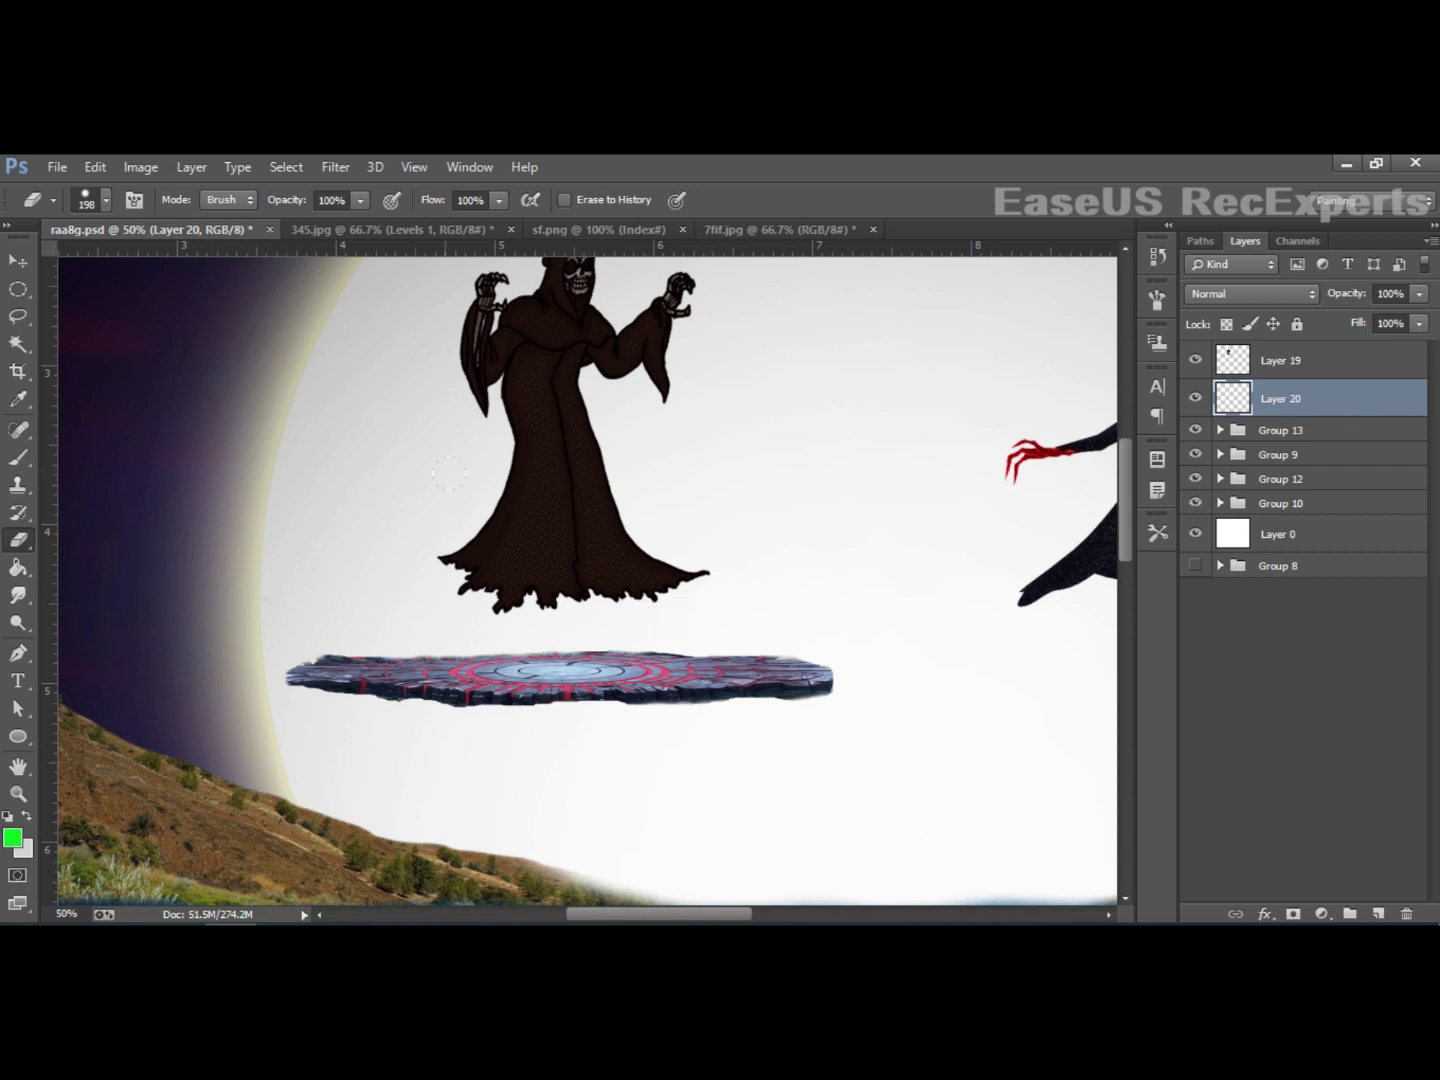
# Step: Raise the platform, shrink the reaper slightly and set him onto it
pyautogui.press('v')
pyautogui.moveTo(557, 670); pyautogui.dragTo(555, 590)
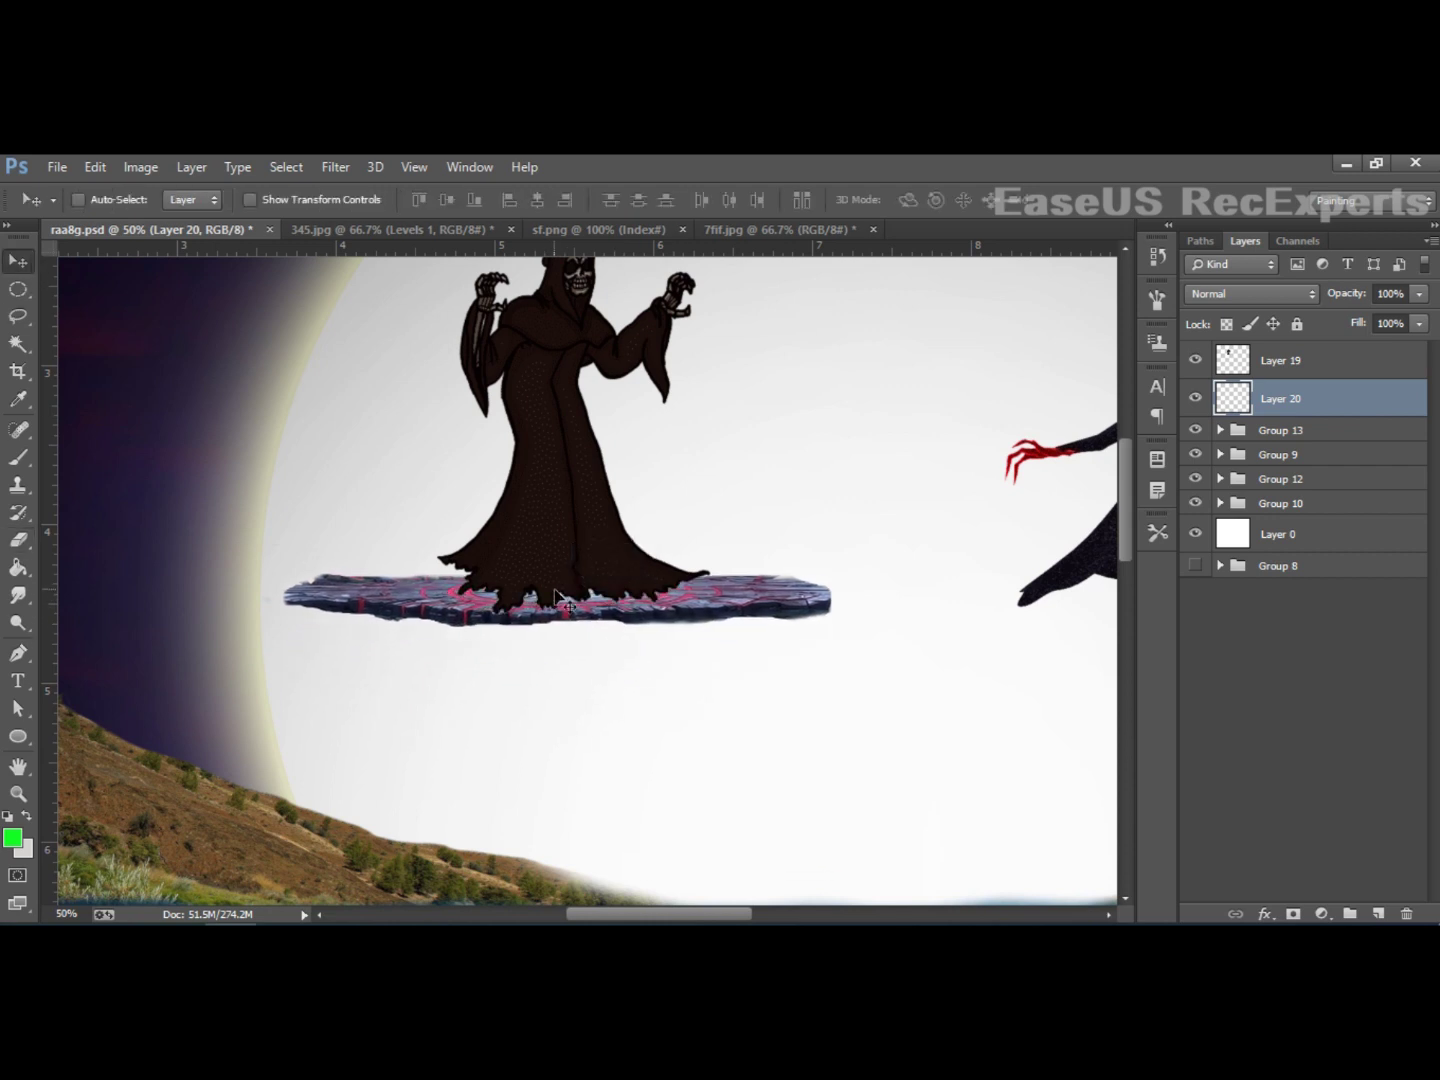
pyautogui.click(1302, 380)
pyautogui.hotkey('ctrl', 't')
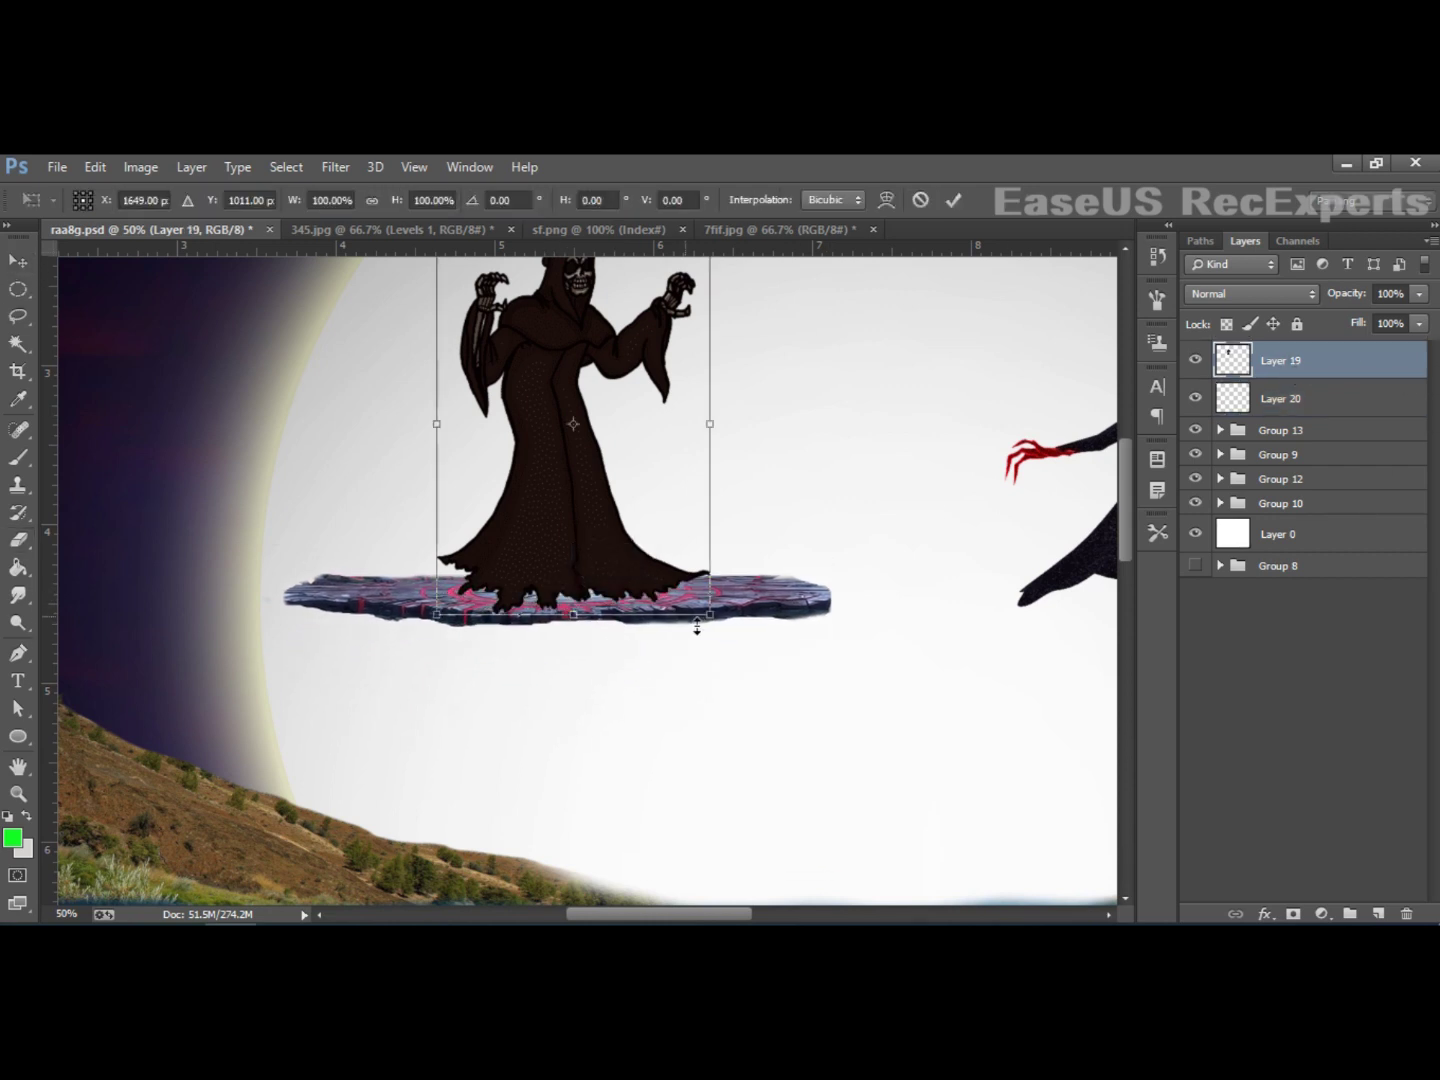
pyautogui.moveTo(698, 627); pyautogui.dragTo(704, 611)
pyautogui.press('Return')
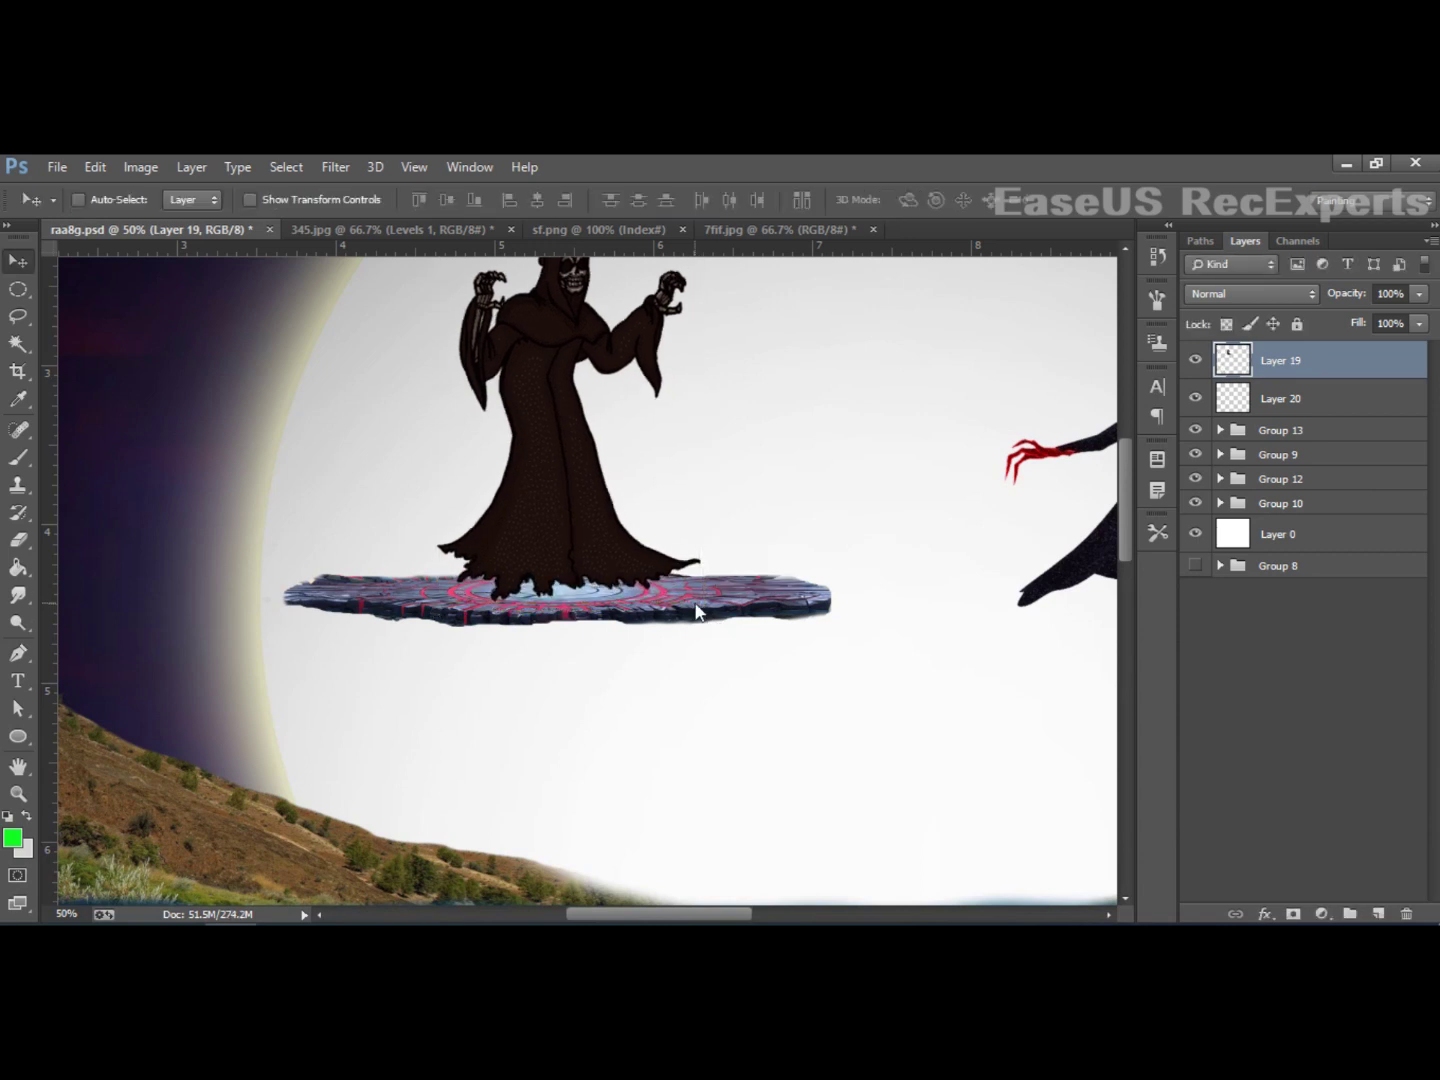
pyautogui.moveTo(597, 530); pyautogui.dragTo(583, 552)
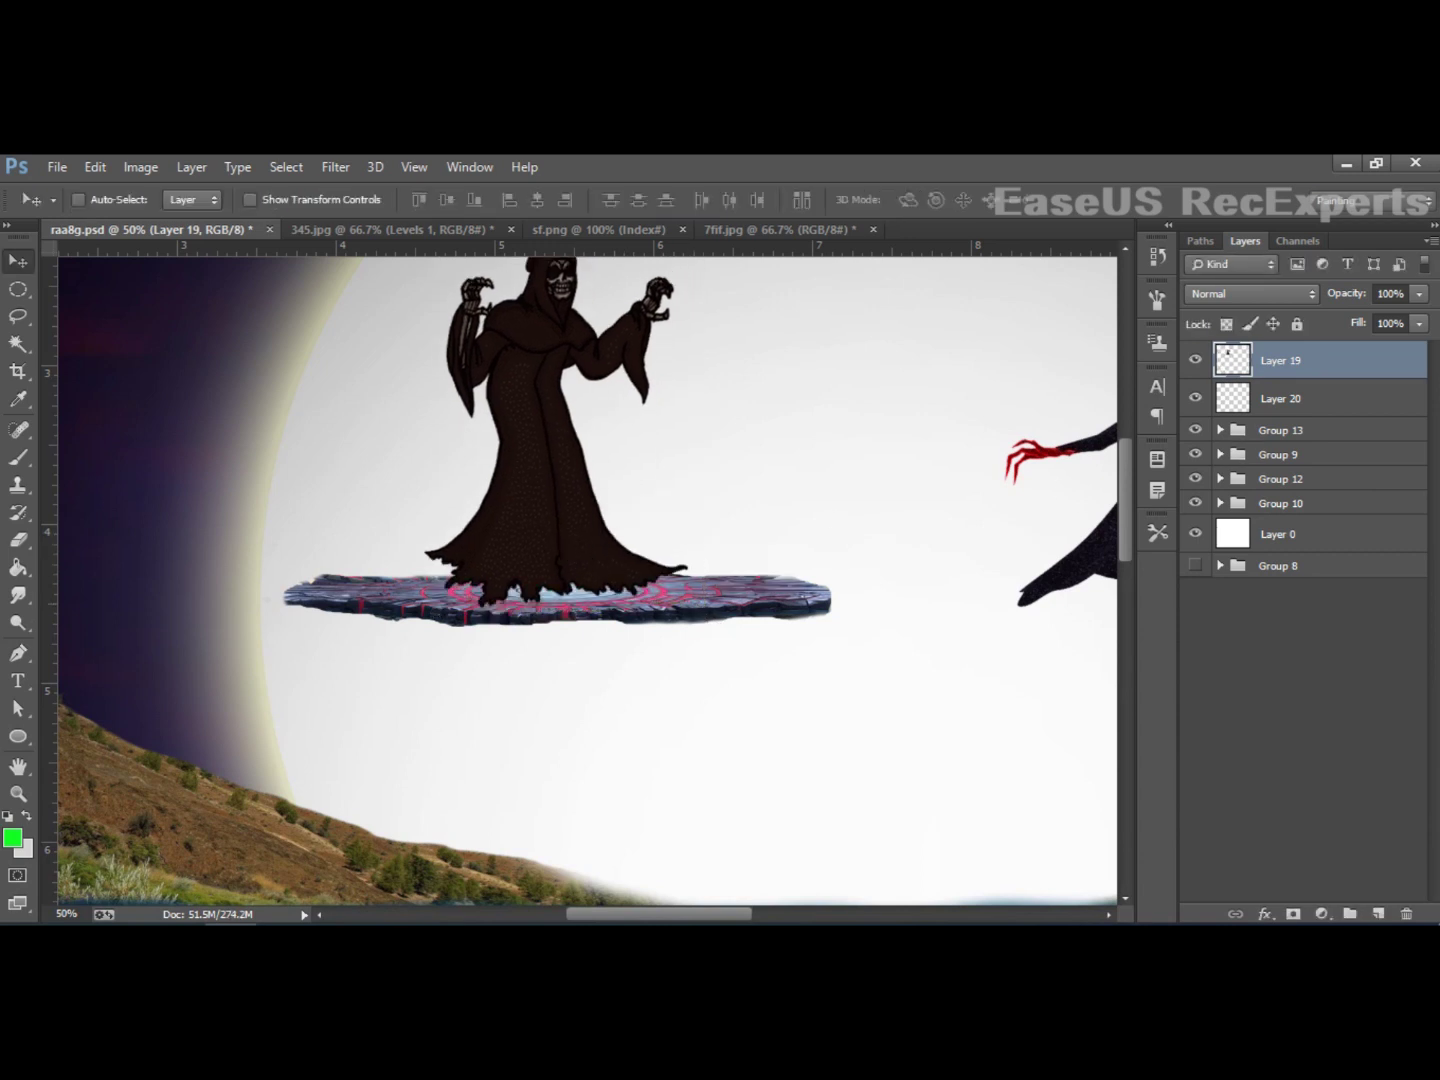
# Step: Clone Stamp the reaper's robe hem to blend it into the platform stone
pyautogui.scroll(2, 976, 718)
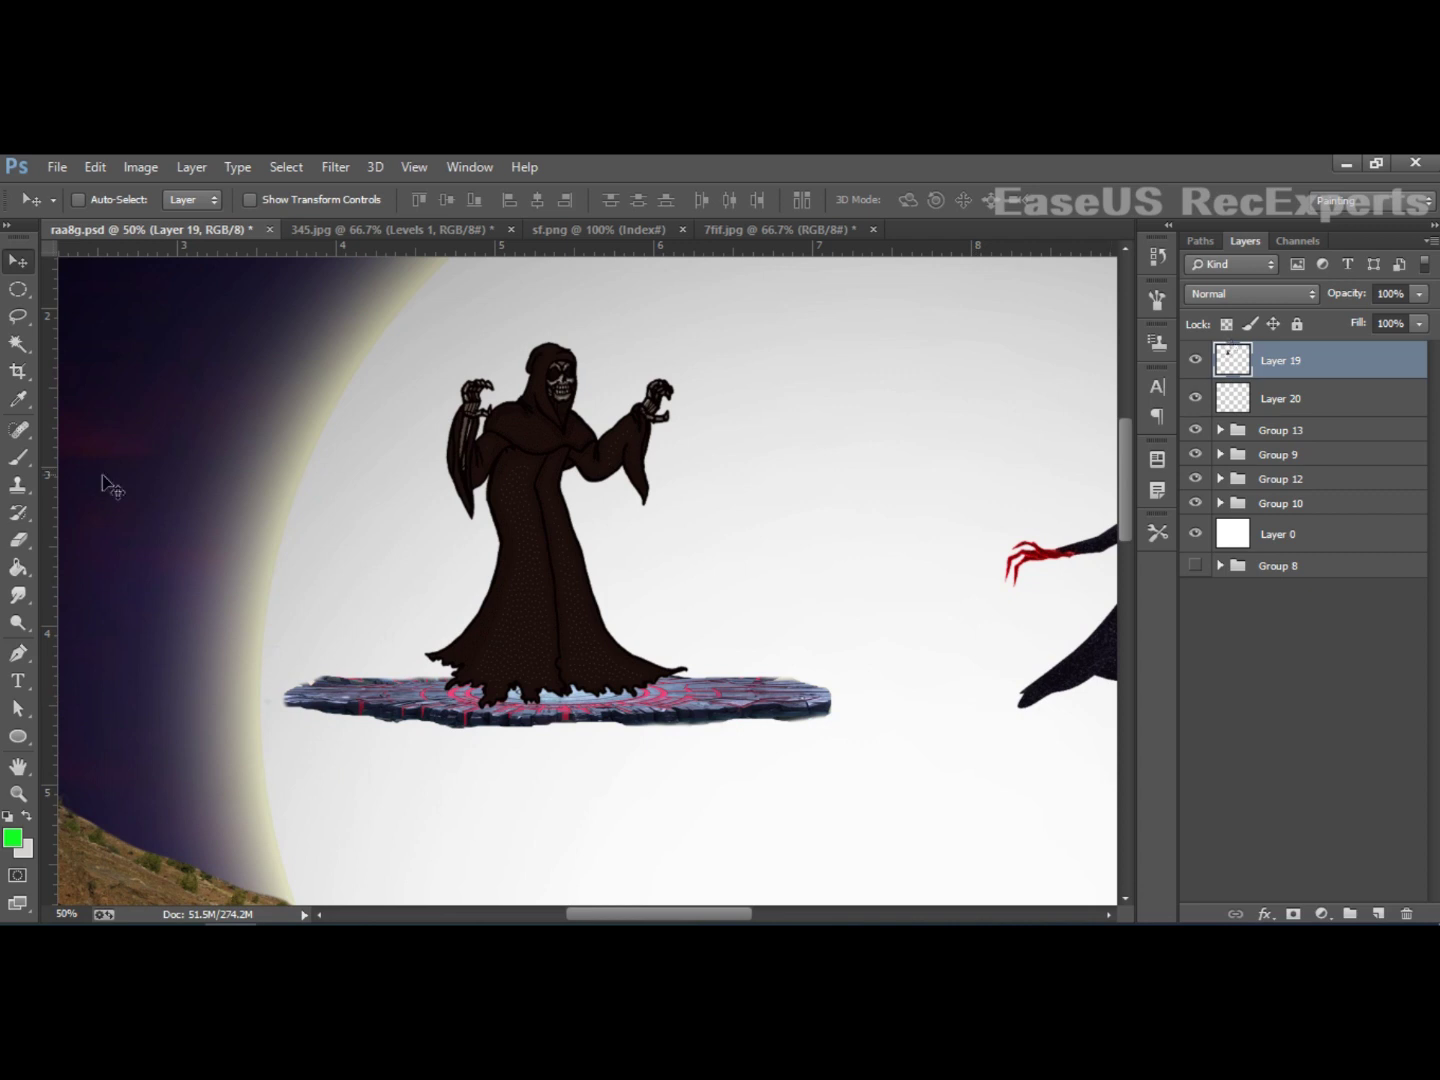
pyautogui.click(24, 484)
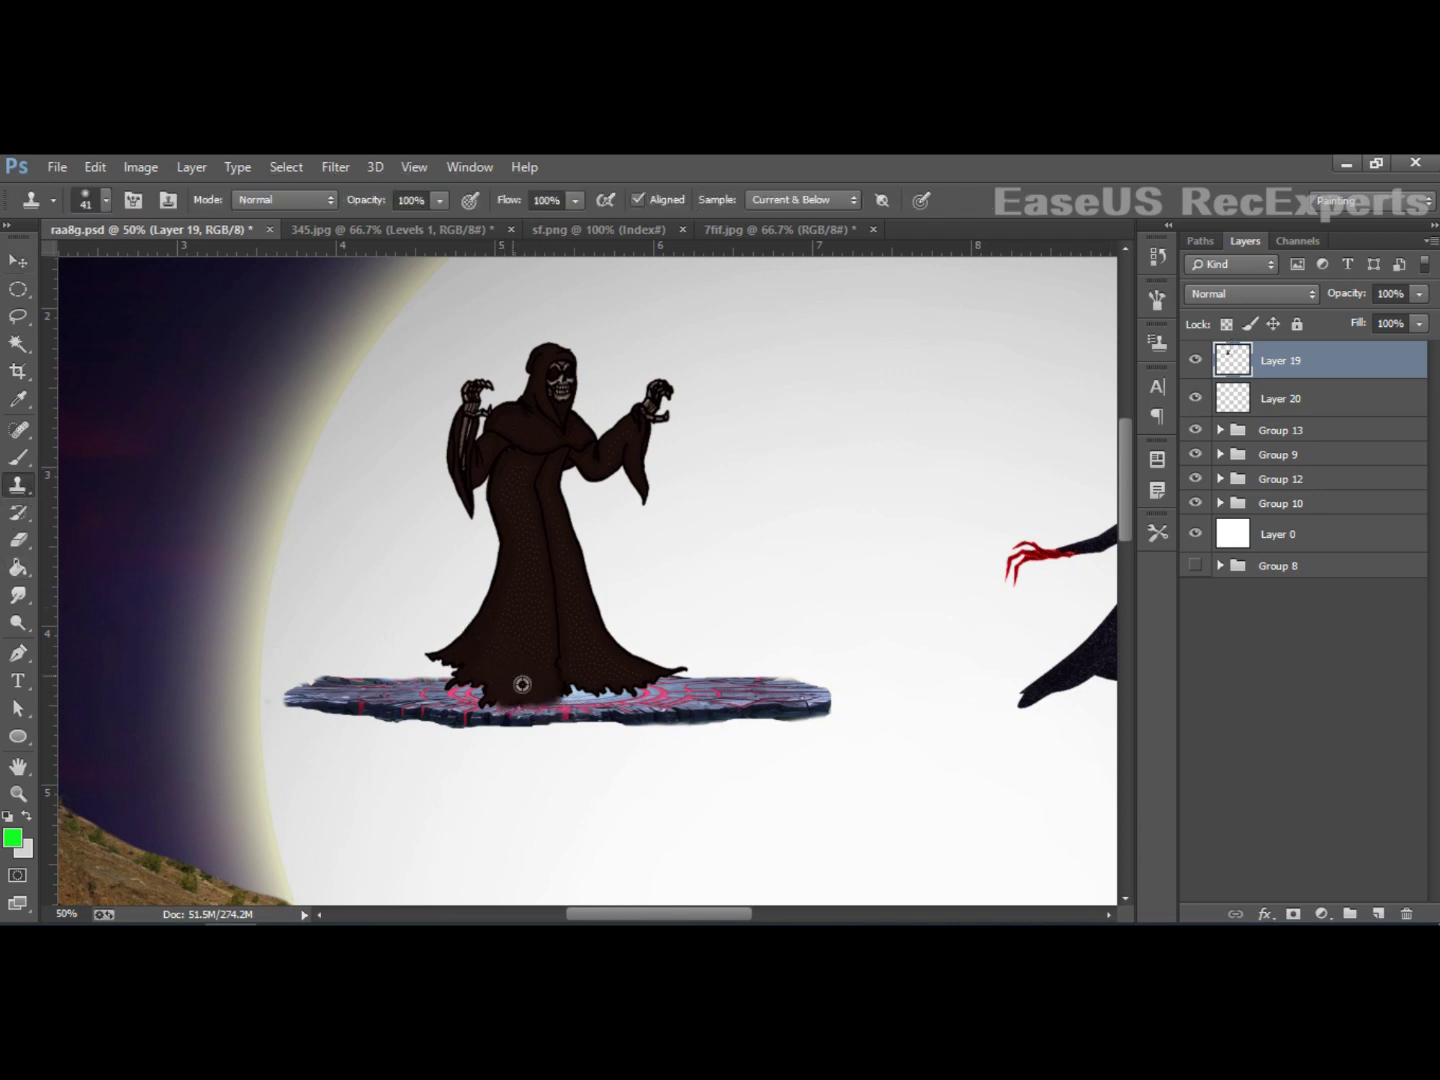
pyautogui.moveTo(486, 708)
pyautogui.mouseDown()
pyautogui.moveTo(498, 707)
pyautogui.moveTo(482, 691)
pyautogui.moveTo(502, 697)
pyautogui.mouseUp()
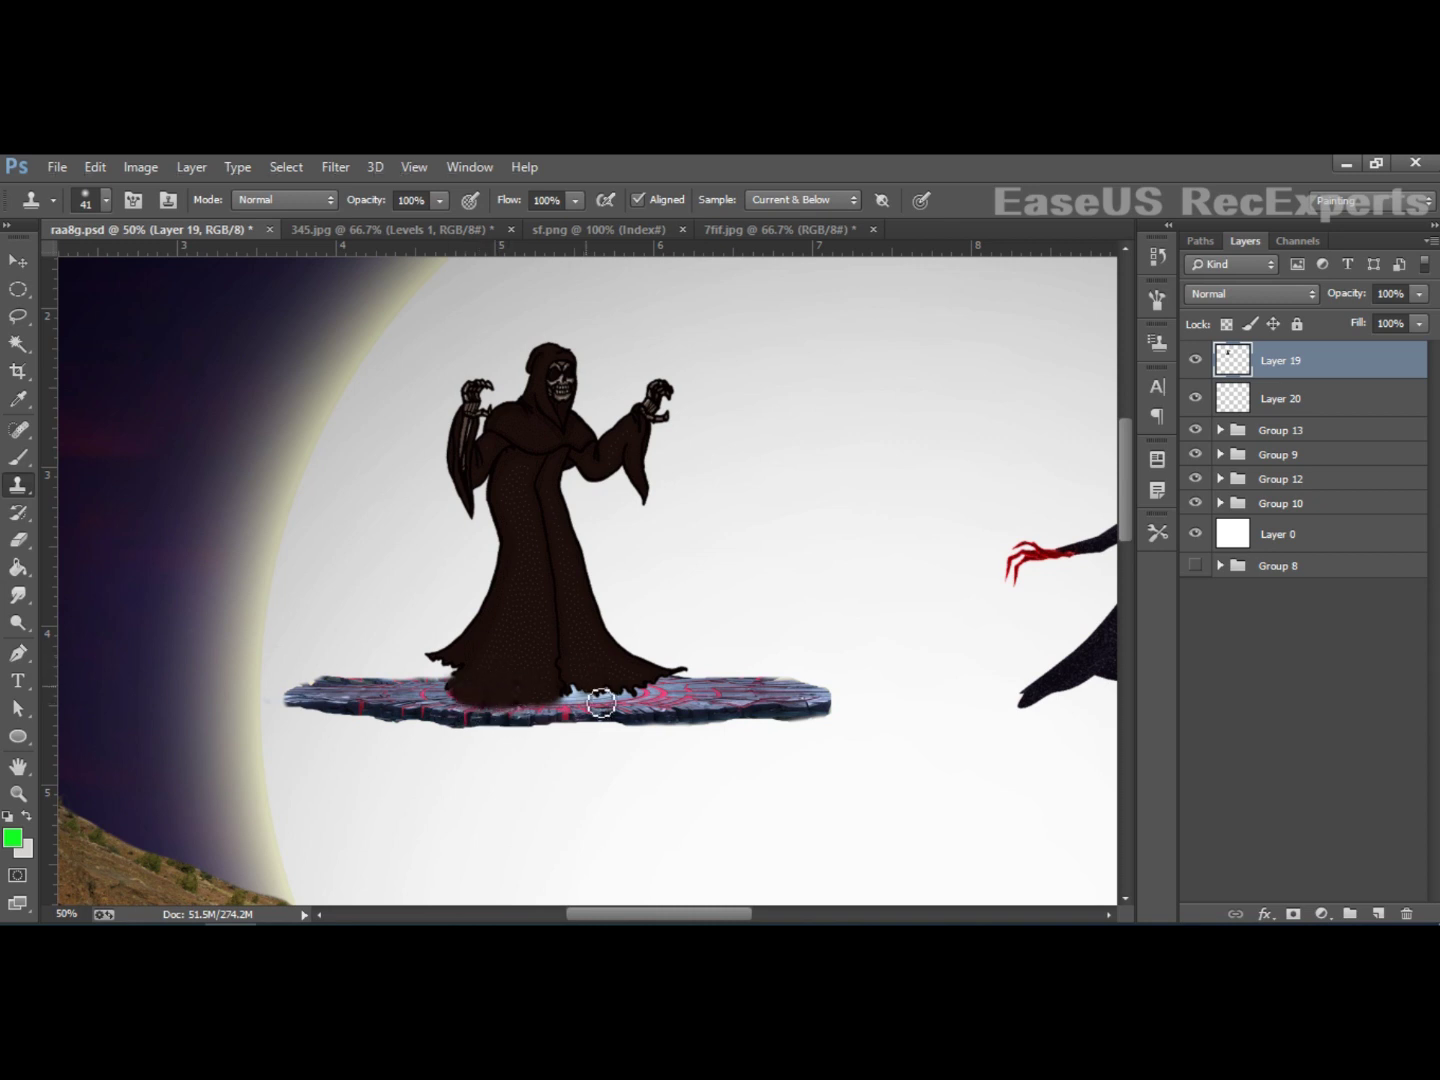
pyautogui.moveTo(593, 669); pyautogui.dragTo(662, 698)
# Step: Add Layer 21 and set up a black 50 px brush at 38% opacity
pyautogui.press('v')
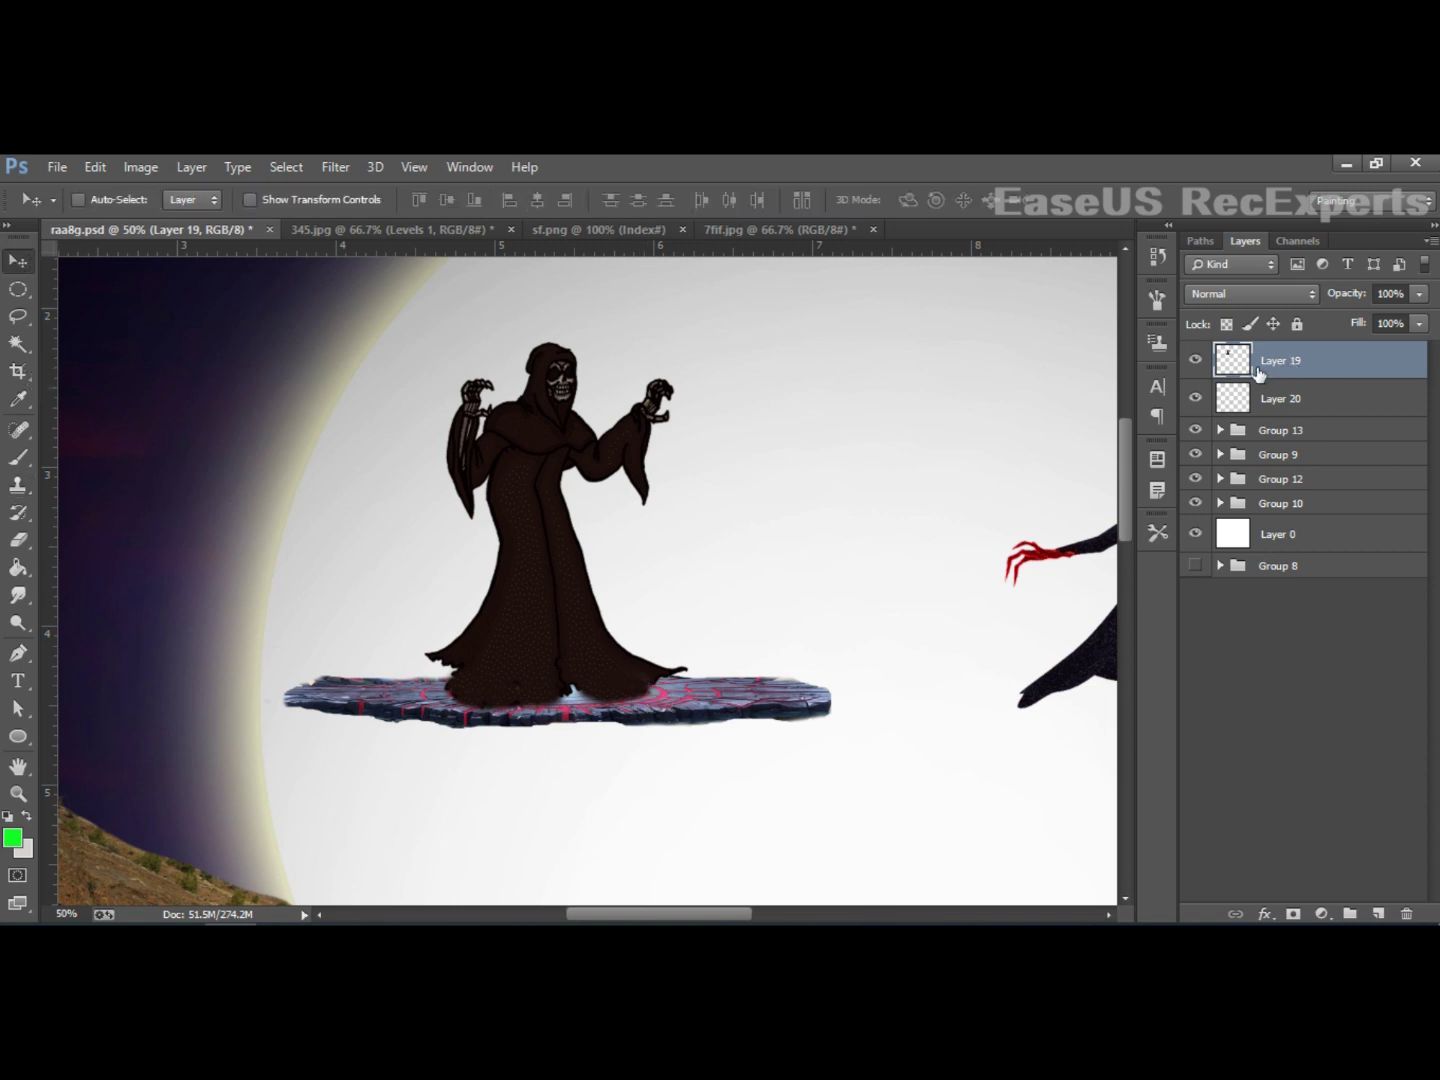
pyautogui.click(1377, 913)
pyautogui.click(13, 838)
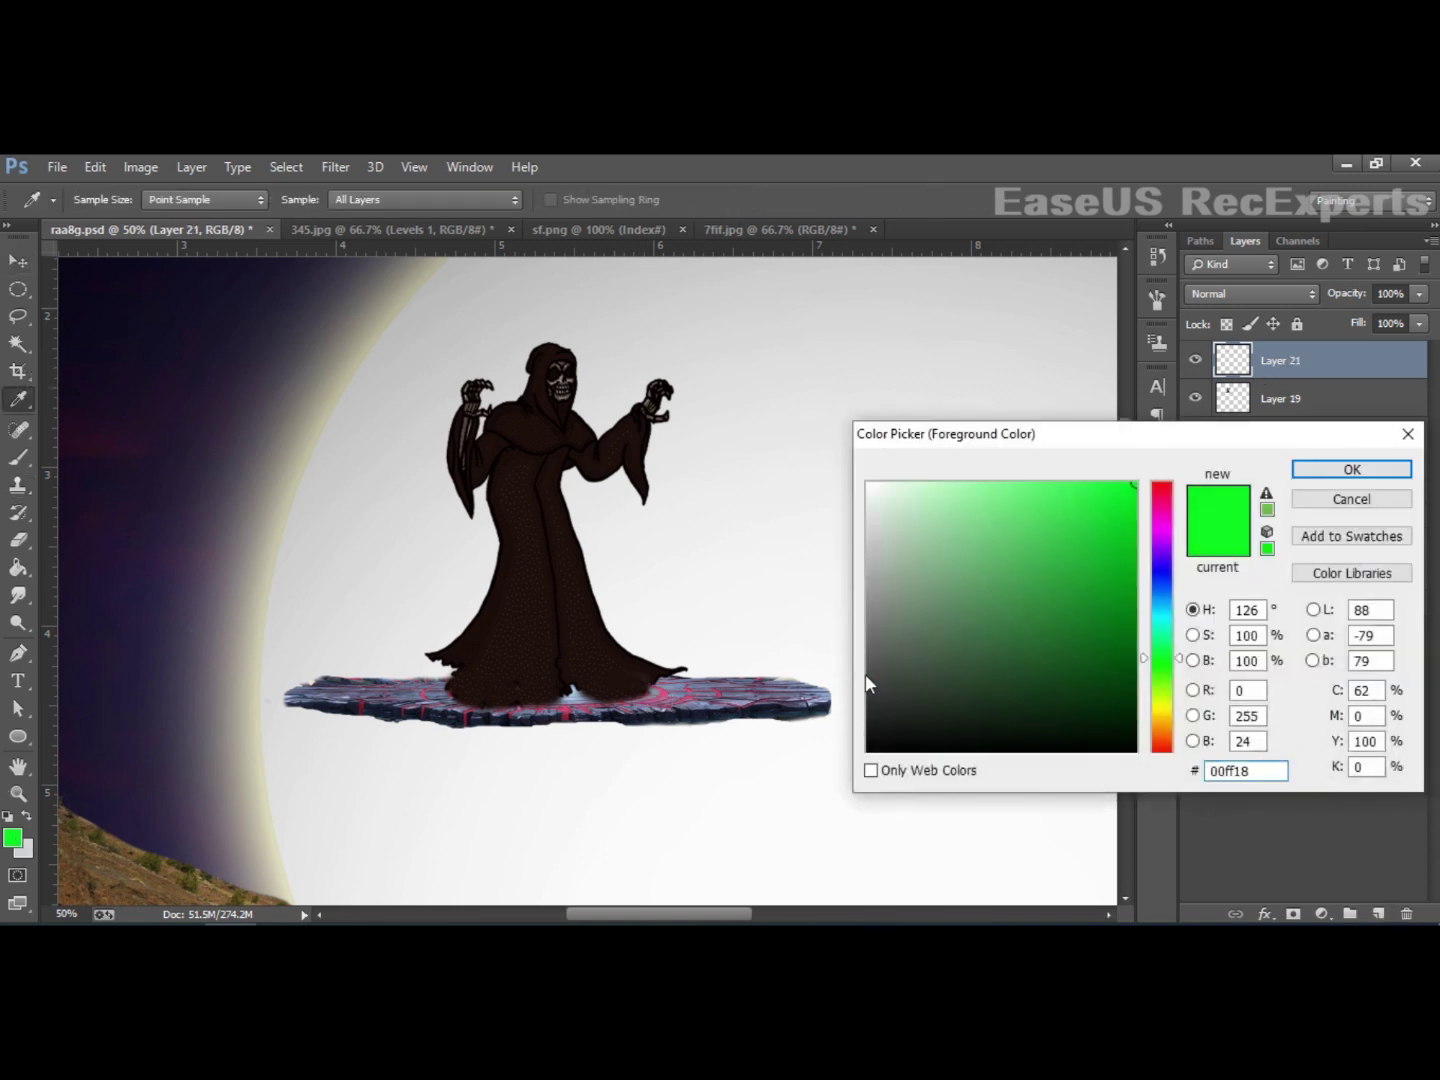
pyautogui.moveTo(869, 686); pyautogui.dragTo(866, 752)
pyautogui.click(1301, 472)
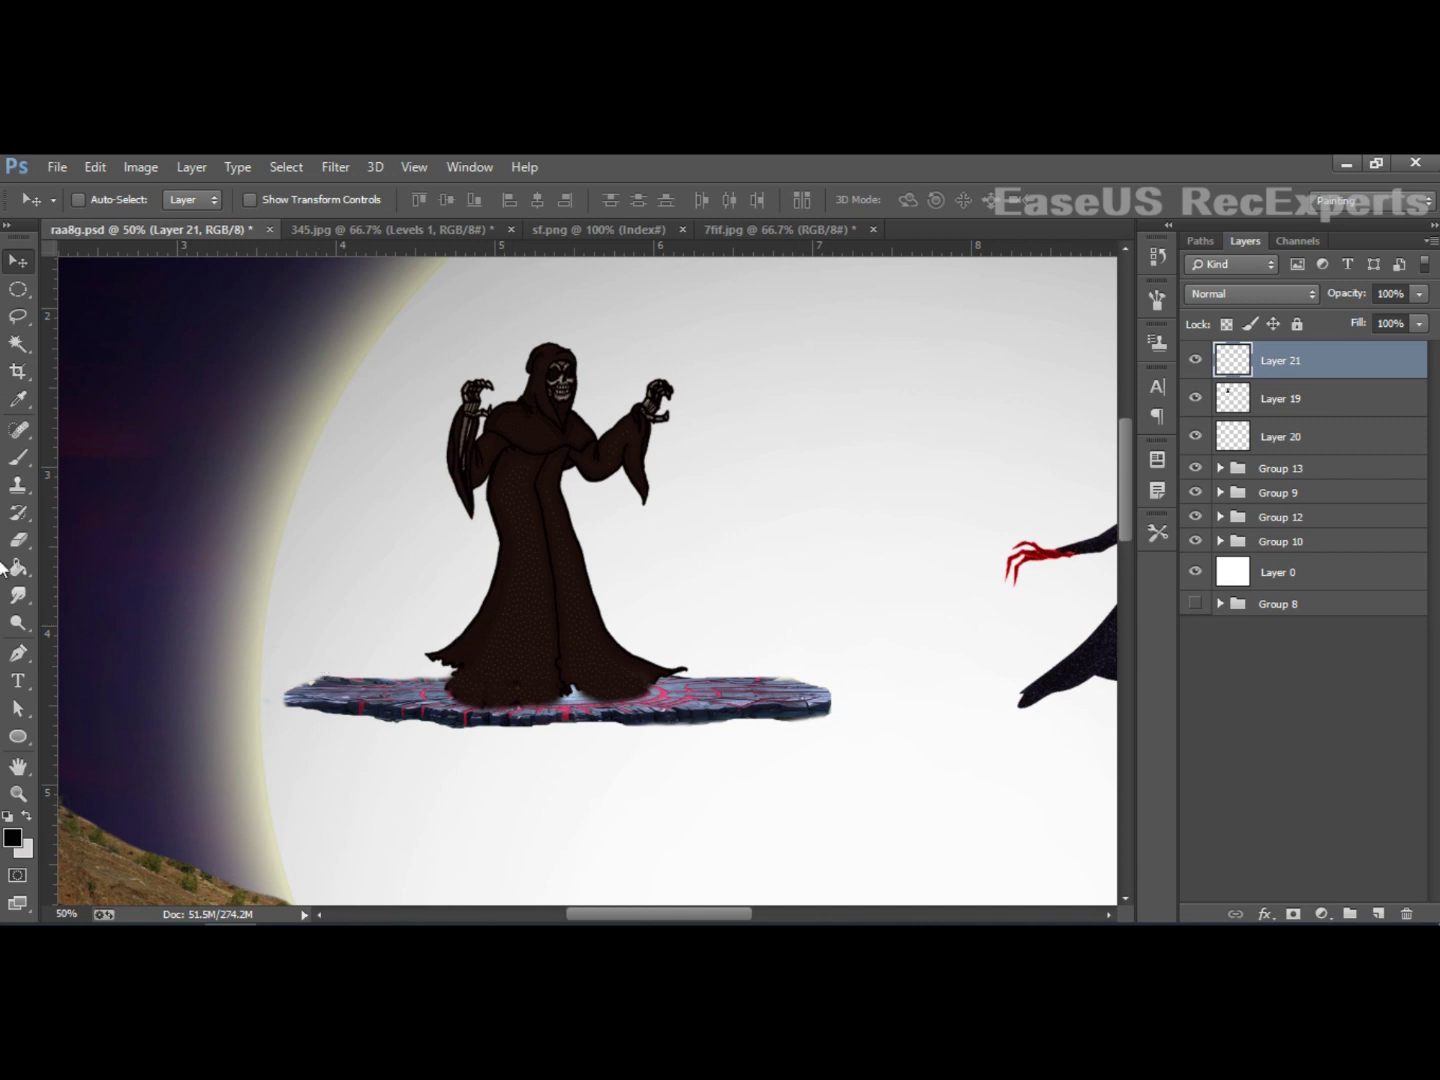
pyautogui.click(23, 456)
pyautogui.click(442, 200)
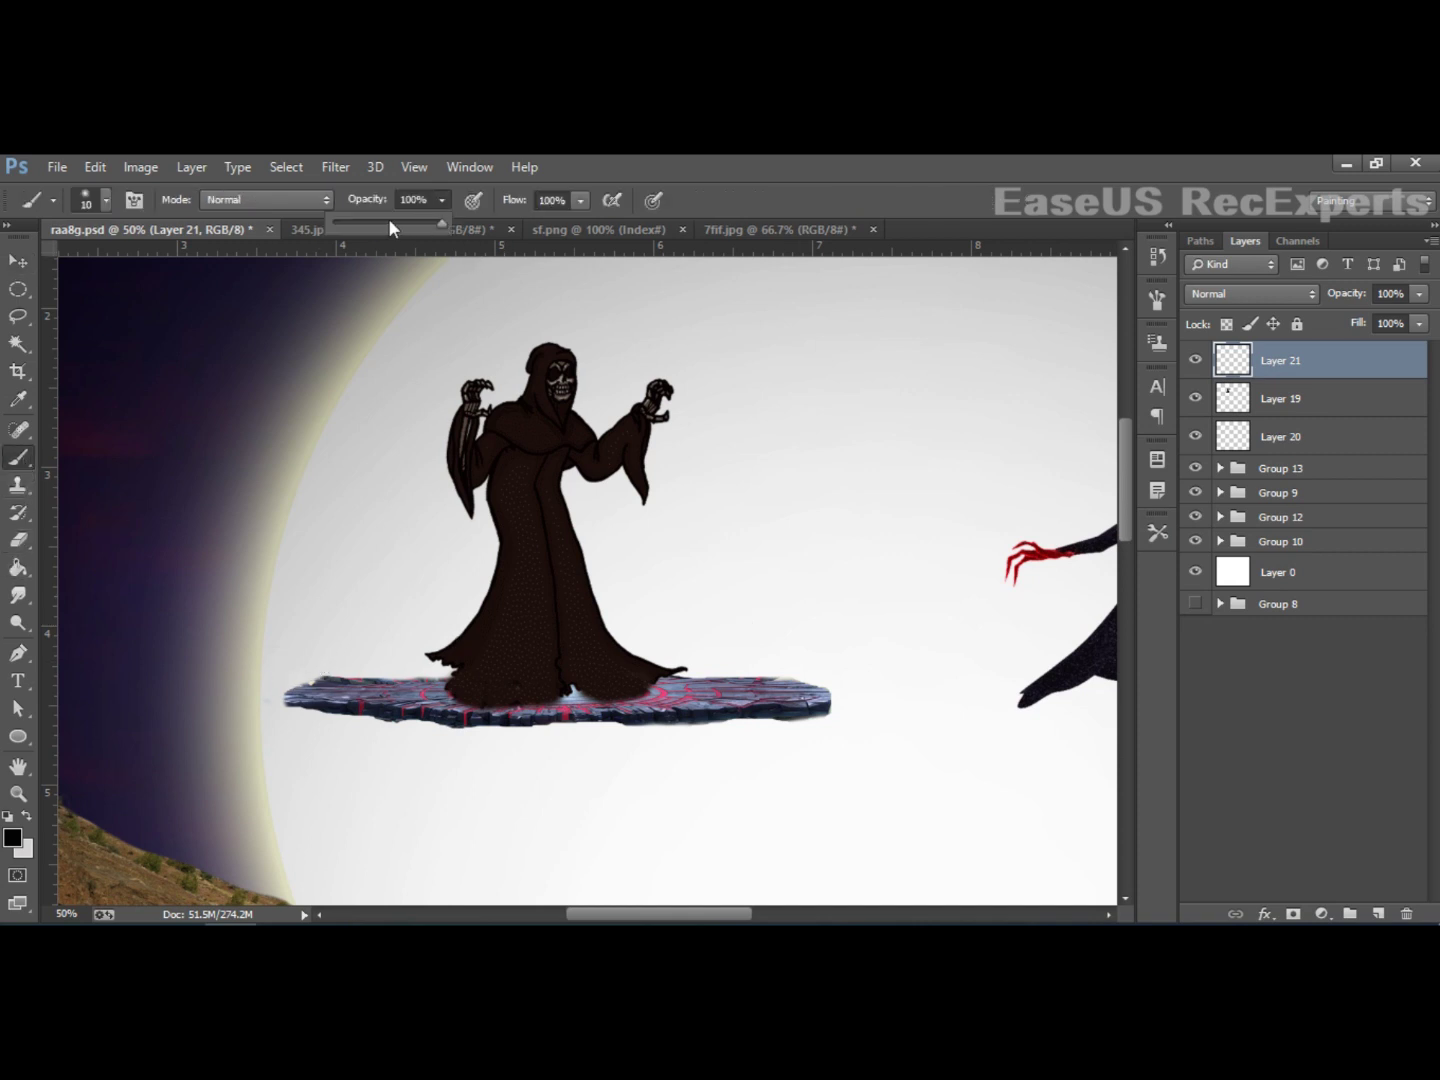
pyautogui.rightClick(397, 733)
pyautogui.write('50')
pyautogui.press('Return')
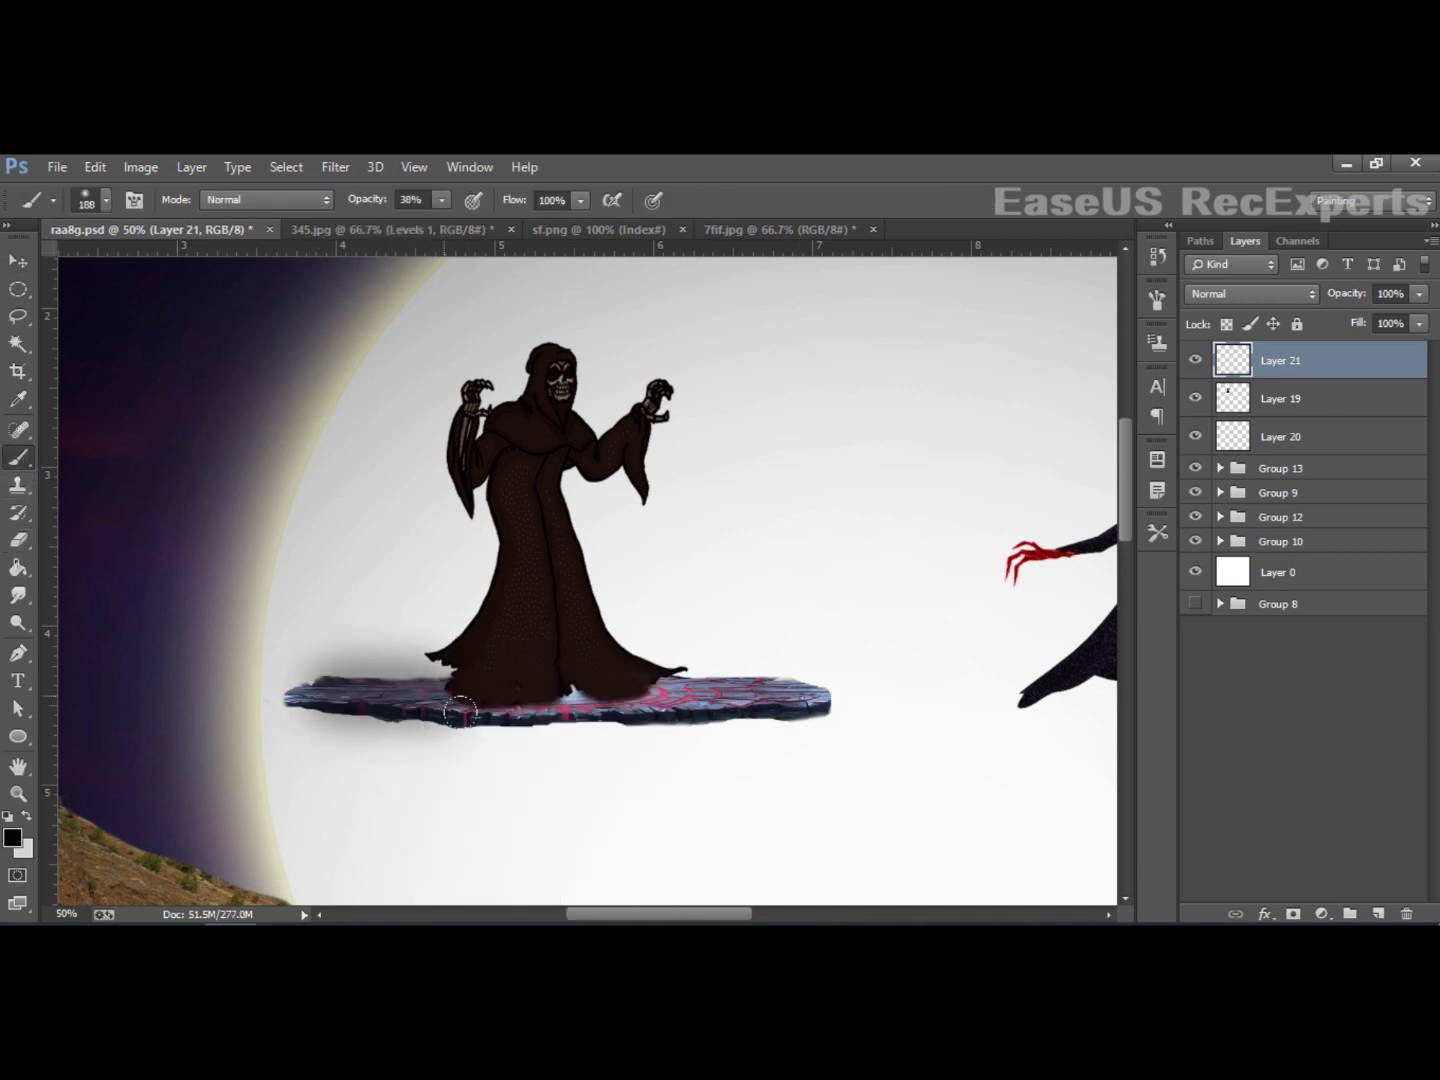
# Step: Paint soft dark shading over the platform's bottom edge, top and right end
pyautogui.rightClick(447, 724)
pyautogui.press('Return')
pyautogui.moveTo(351, 697)
pyautogui.mouseDown()
pyautogui.moveTo(334, 713)
pyautogui.moveTo(680, 714)
pyautogui.moveTo(489, 723)
pyautogui.moveTo(658, 710)
pyautogui.moveTo(641, 736)
pyautogui.moveTo(499, 734)
pyautogui.moveTo(550, 743)
pyautogui.mouseUp()
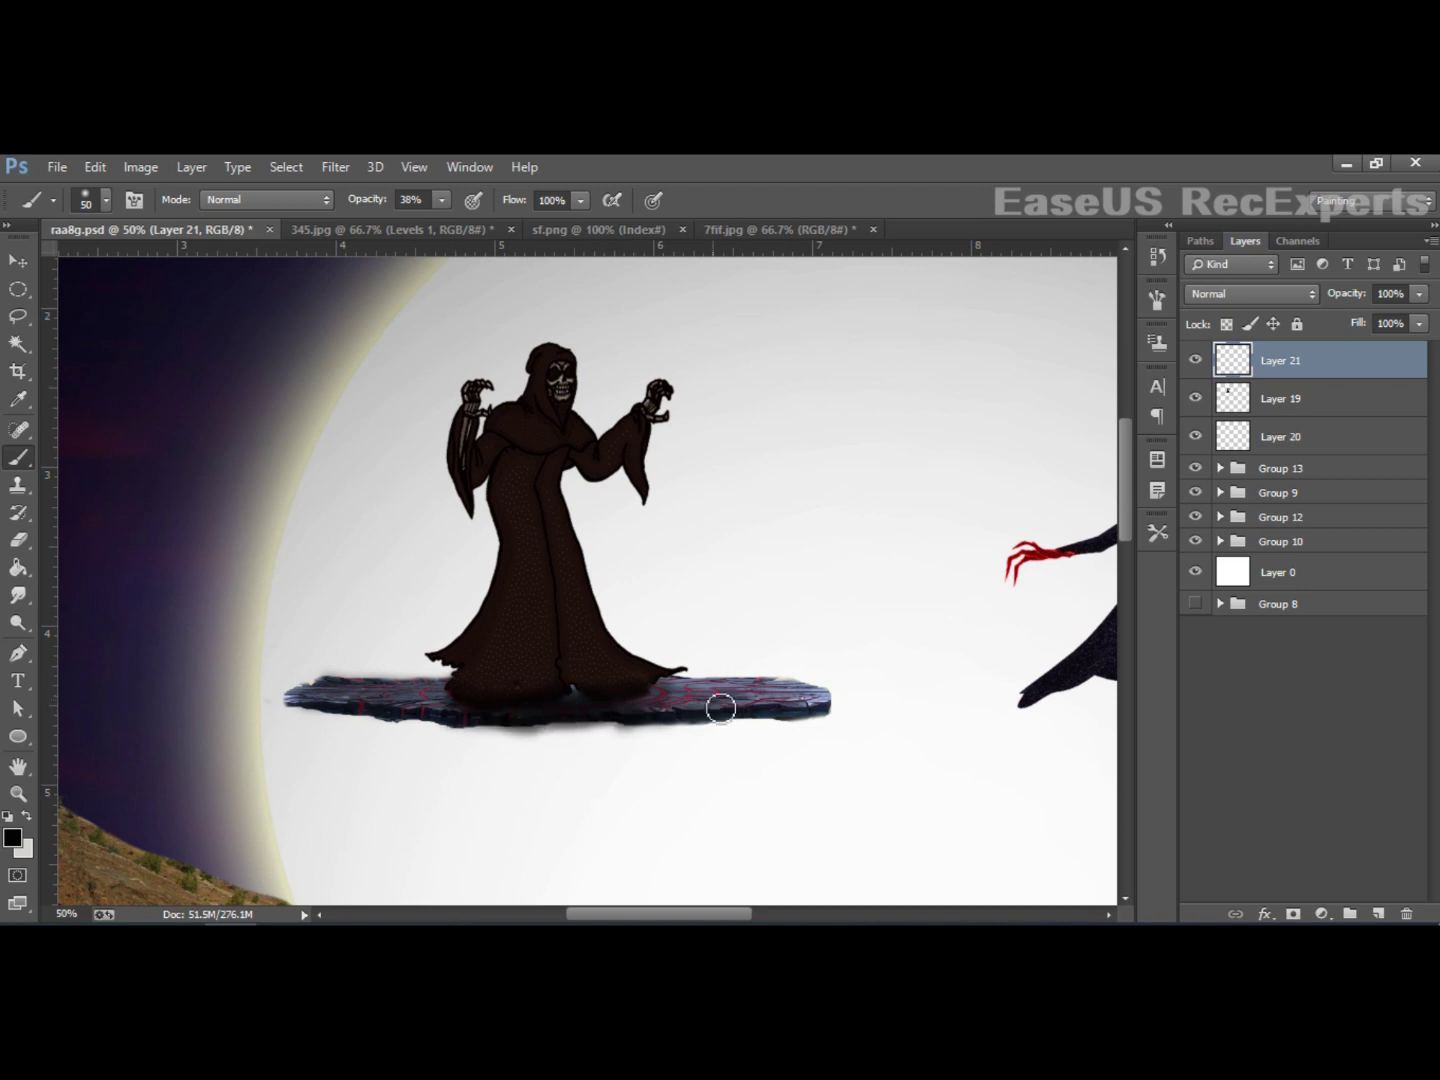
pyautogui.moveTo(720, 708)
pyautogui.mouseDown()
pyautogui.moveTo(800, 695)
pyautogui.moveTo(721, 725)
pyautogui.moveTo(852, 707)
pyautogui.moveTo(468, 718)
pyautogui.moveTo(445, 689)
pyautogui.mouseUp()
# Step: Erase the dark smudge extending past the platform's right end
pyautogui.click(18, 540)
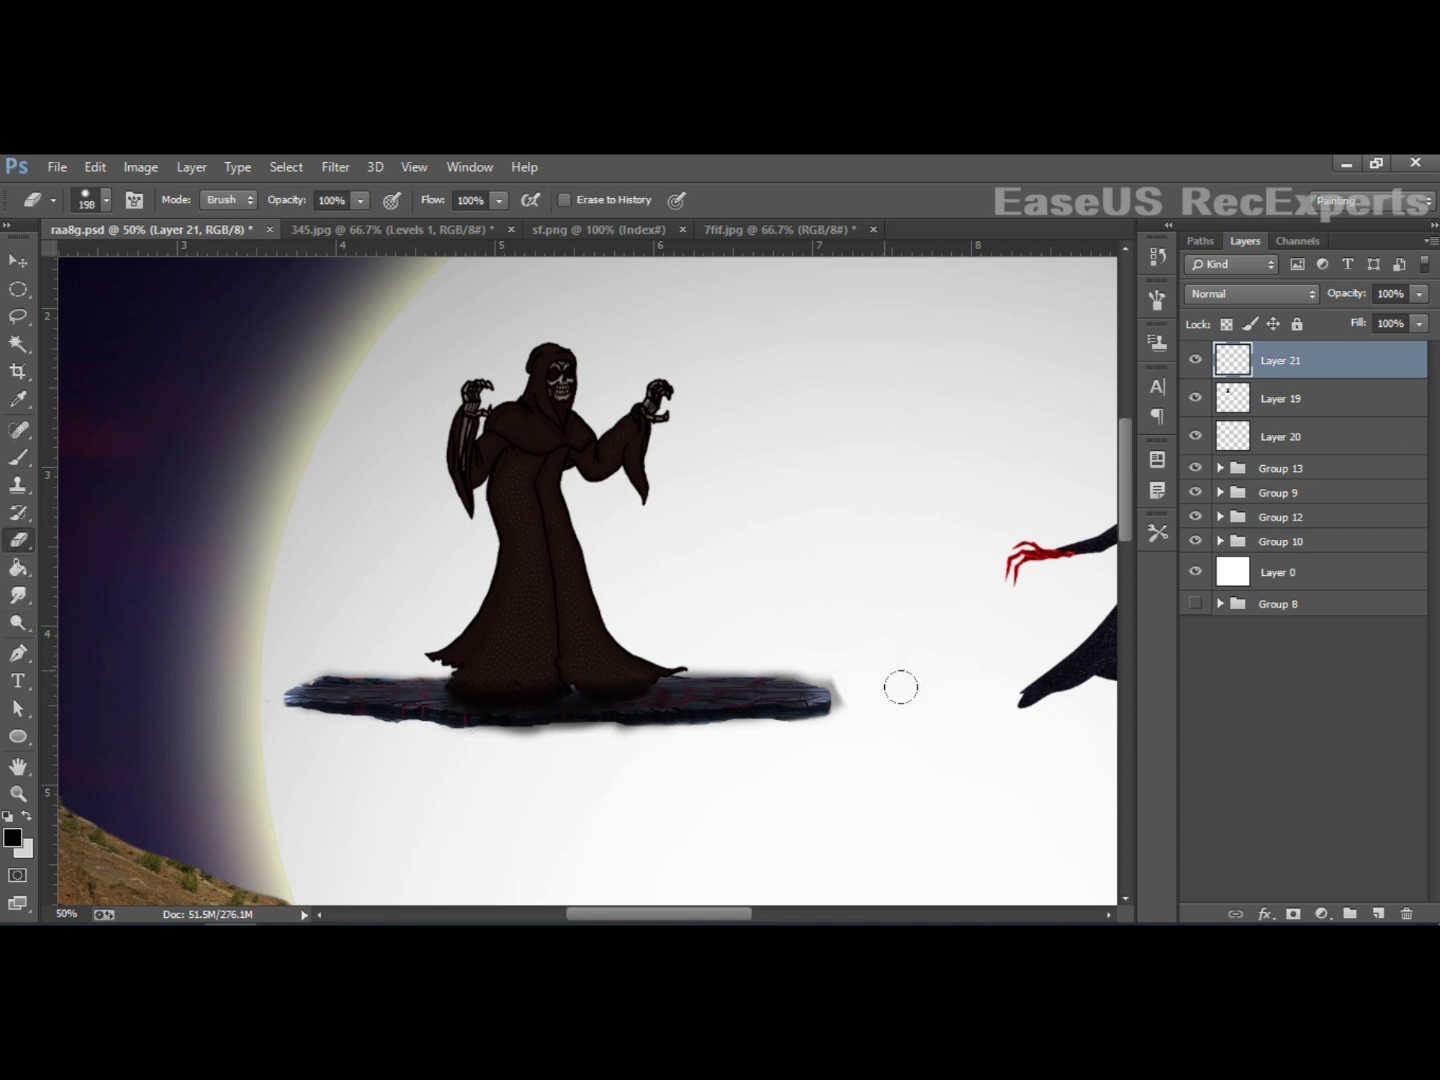
pyautogui.moveTo(795, 673); pyautogui.dragTo(868, 649)
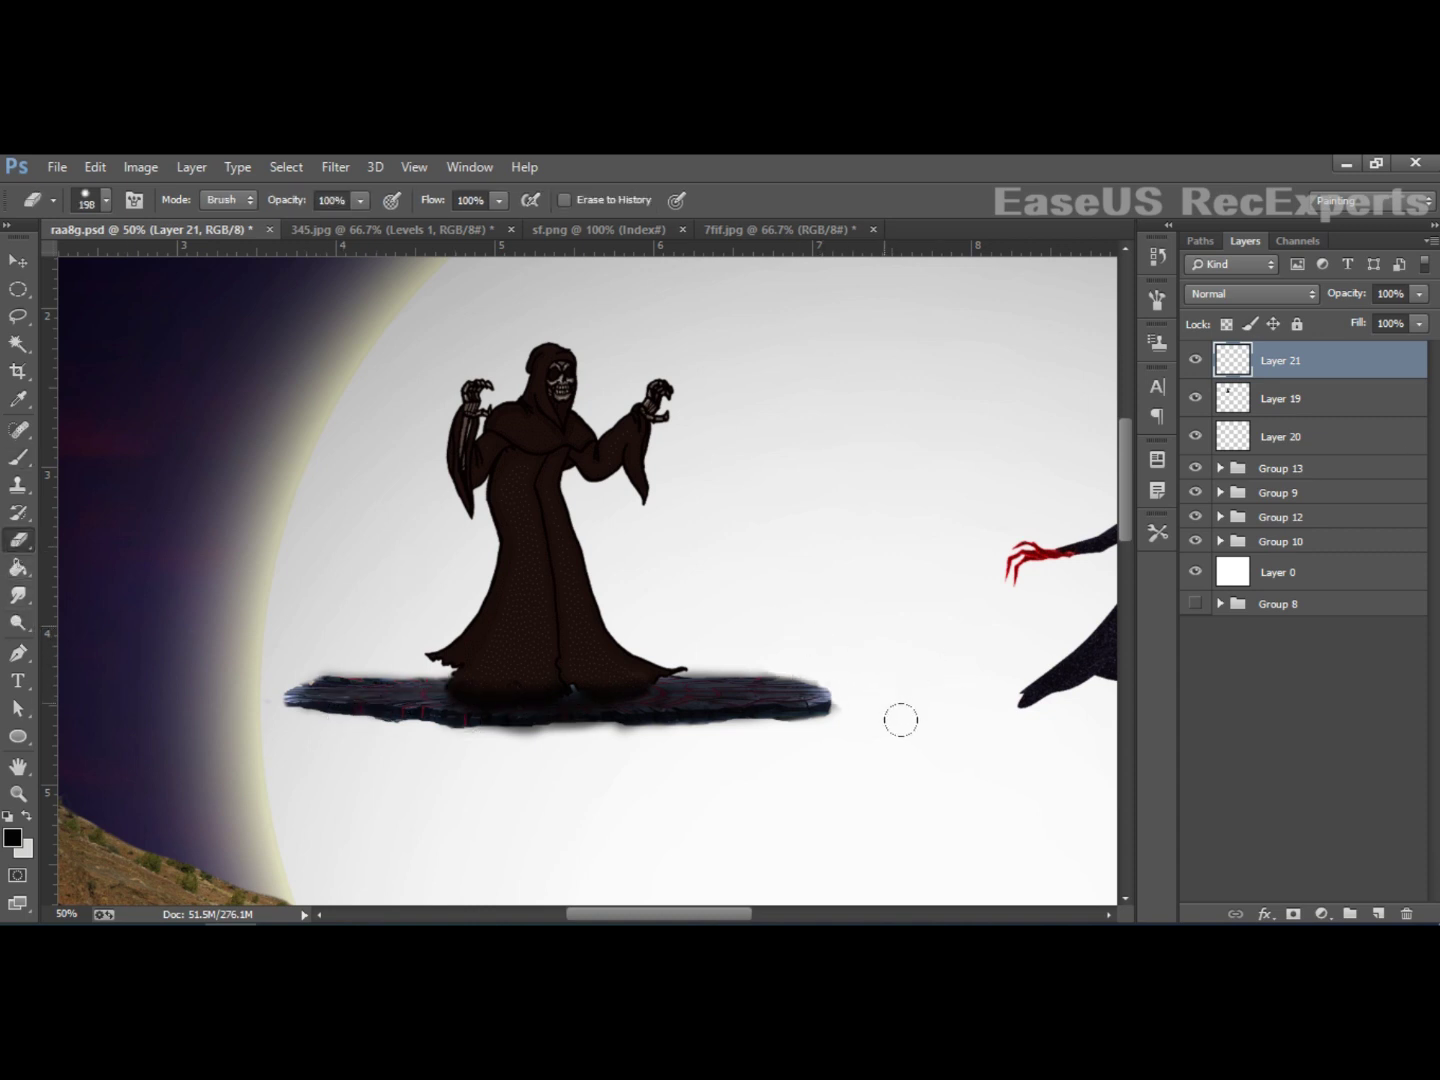
pyautogui.click(18, 259)
pyautogui.scroll(-2, 983, 567)
# Step: Group the reaper, platform and shading layers into Group 14
pyautogui.scroll(-2, 985, 590)
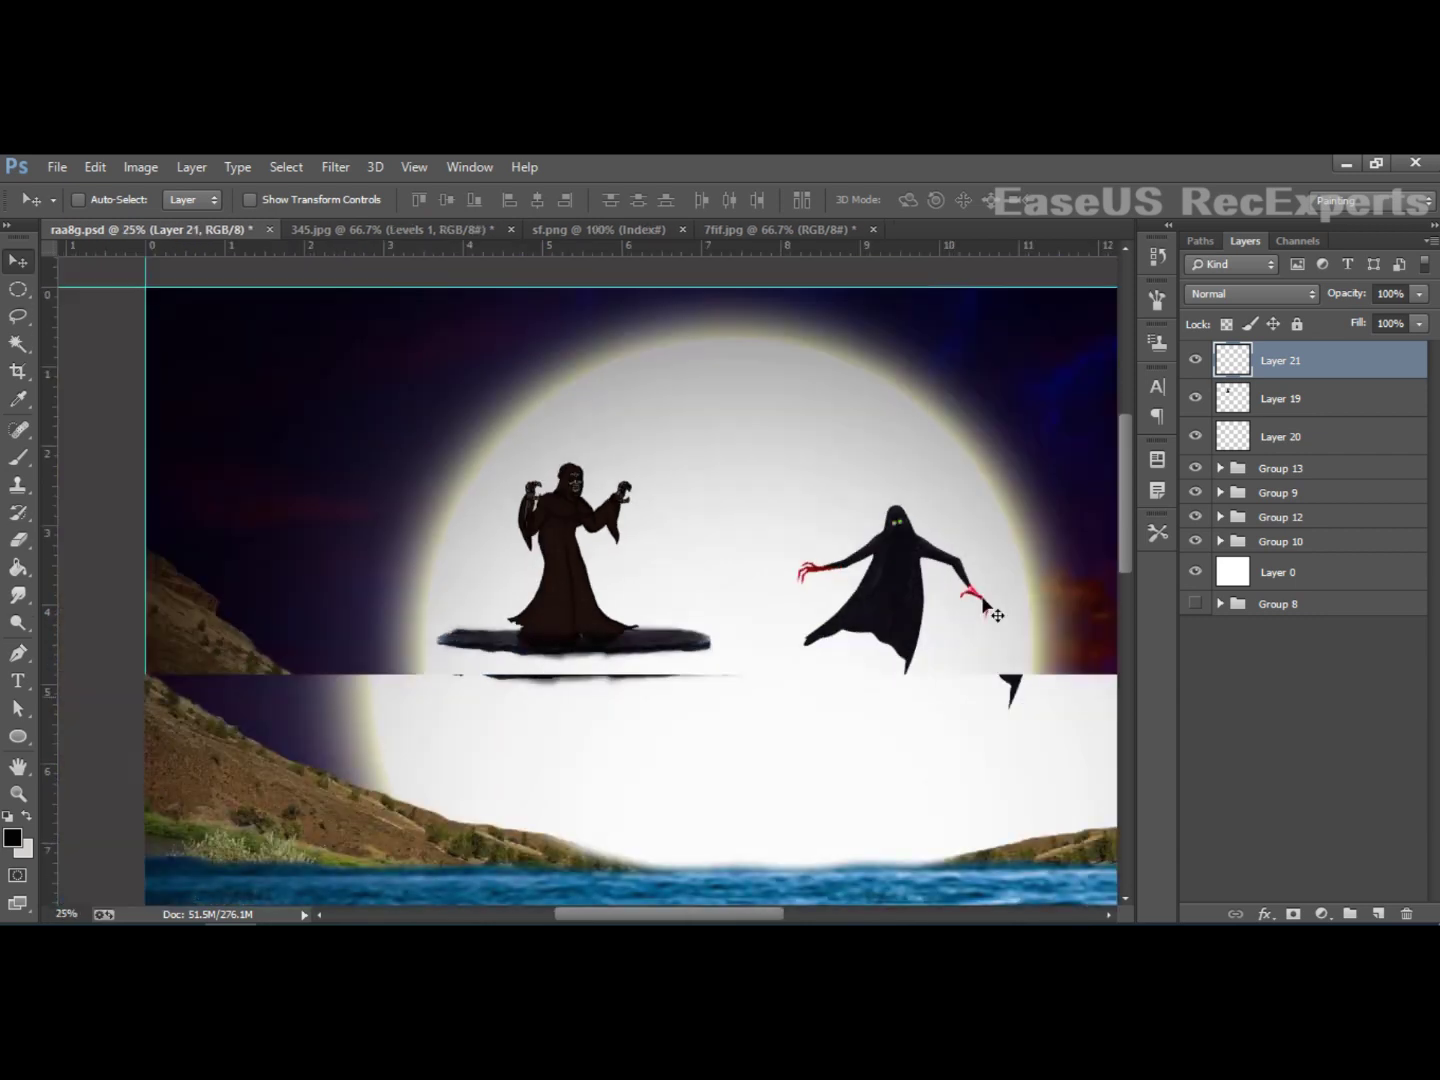
pyautogui.scroll(2, 983, 605)
pyautogui.click(1359, 437)
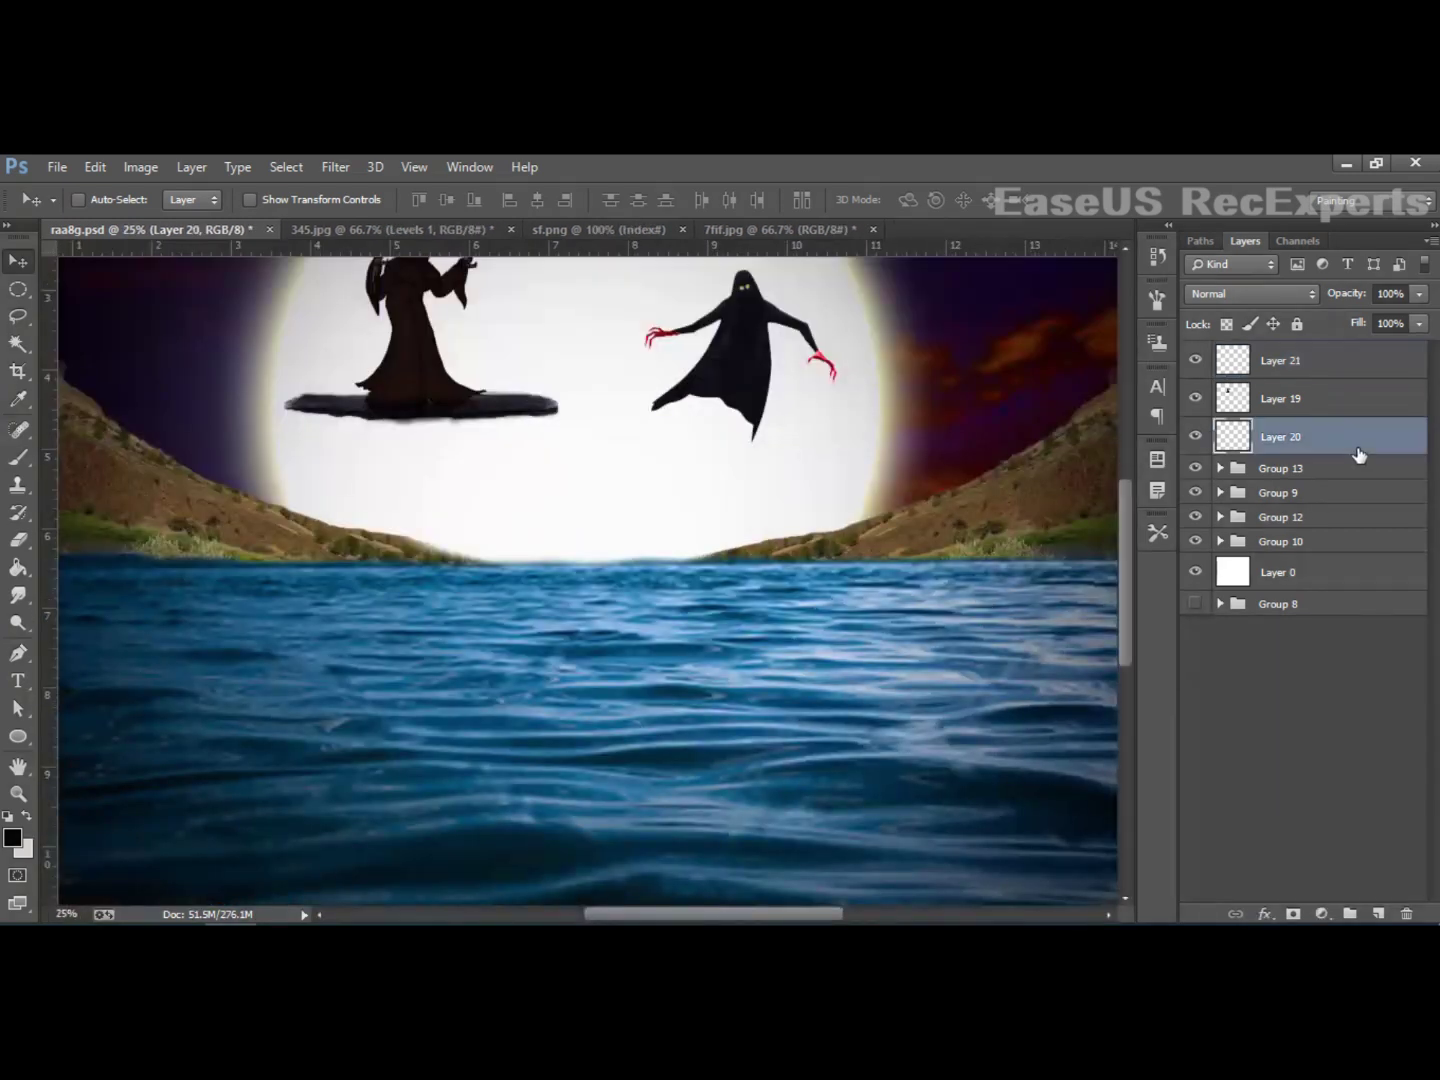
pyautogui.keyDown('shift'); pyautogui.click(1329, 398); pyautogui.keyUp('shift')
pyautogui.moveTo(1328, 369); pyautogui.dragTo(1371, 918)
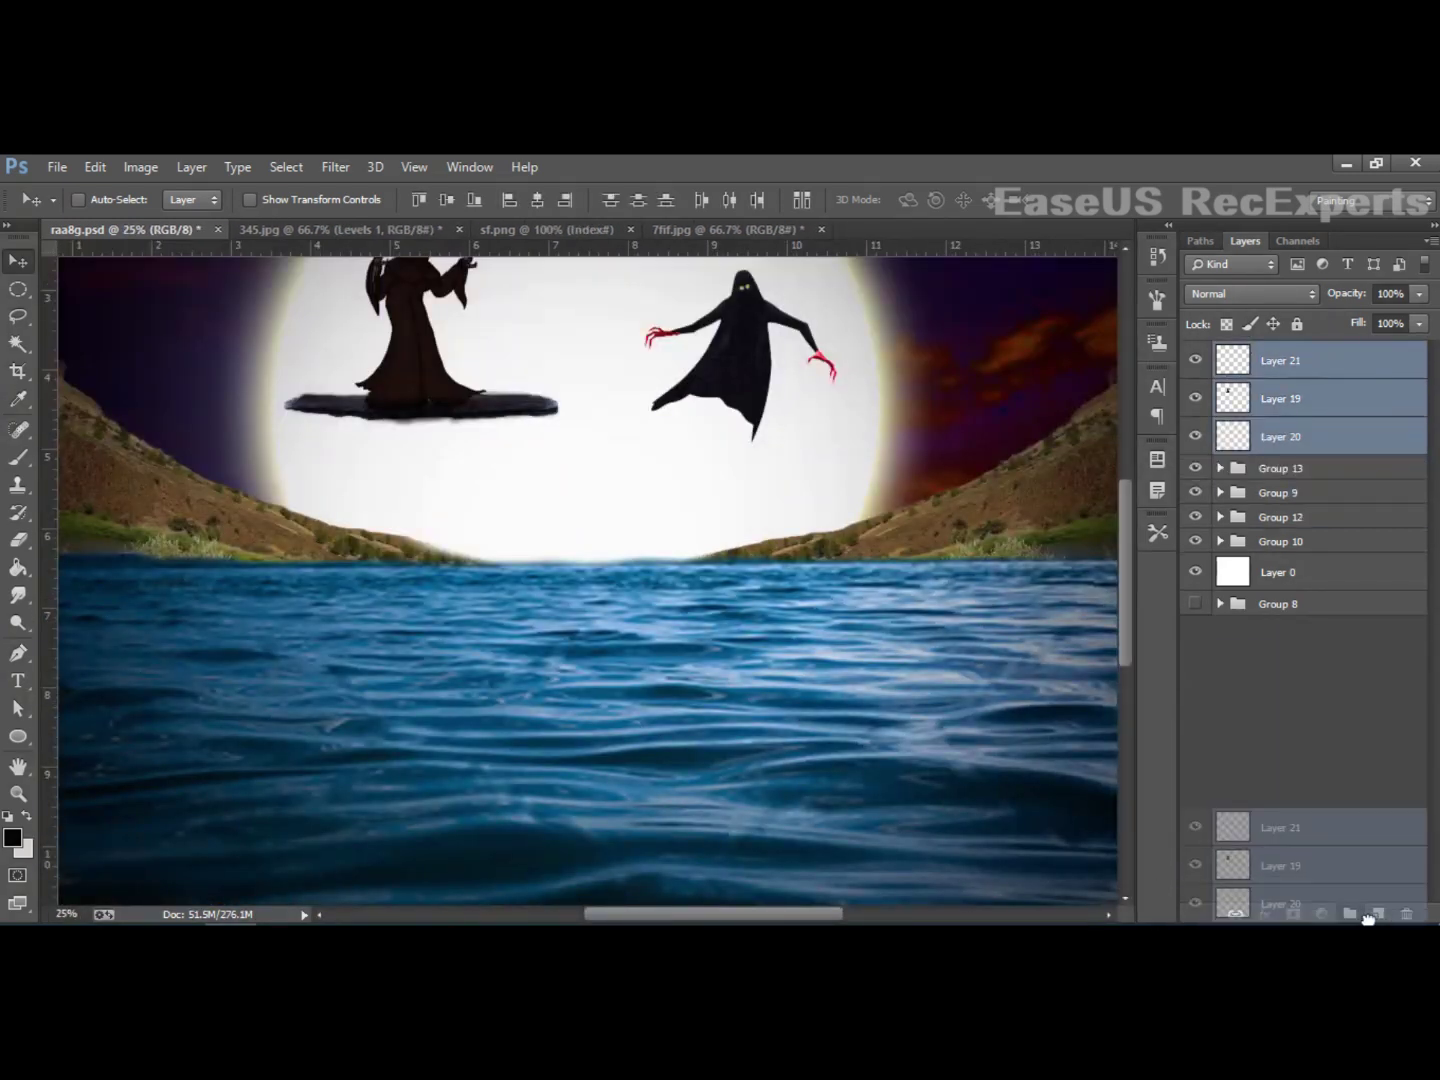
# Step: Commit a Free Transform of Group 14, then switch to hiokm.png with the Background Eraser
pyautogui.scroll(3, 659, 845)
pyautogui.scroll(1, 664, 845)
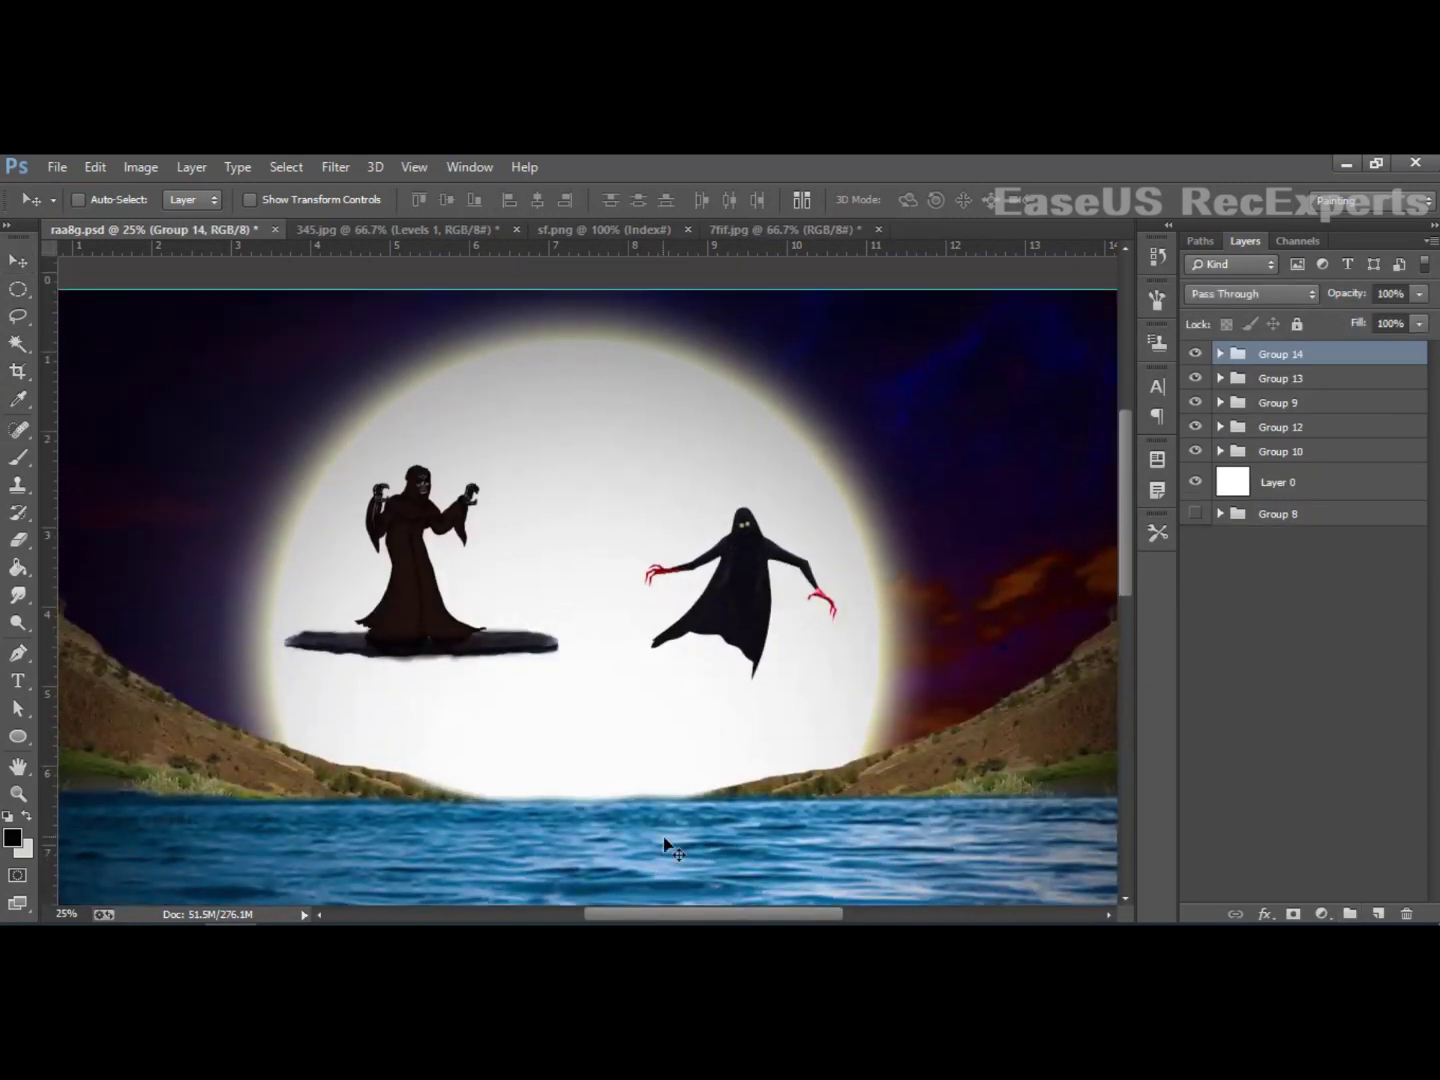
pyautogui.hotkey('ctrl', 't')
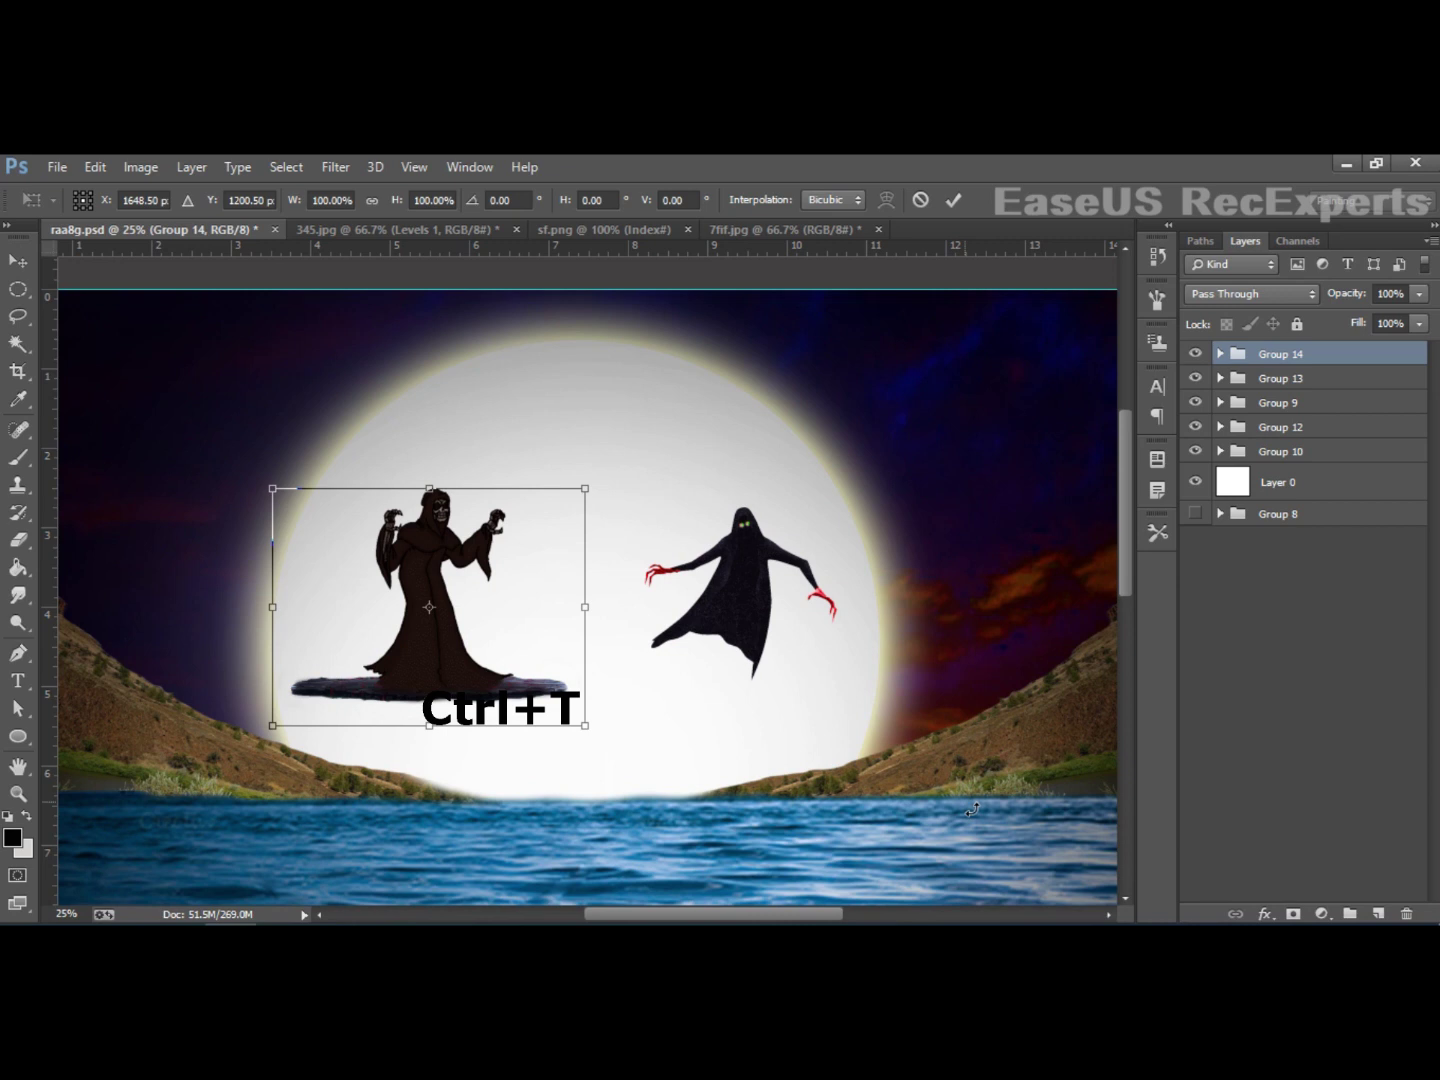
pyautogui.press('Return')
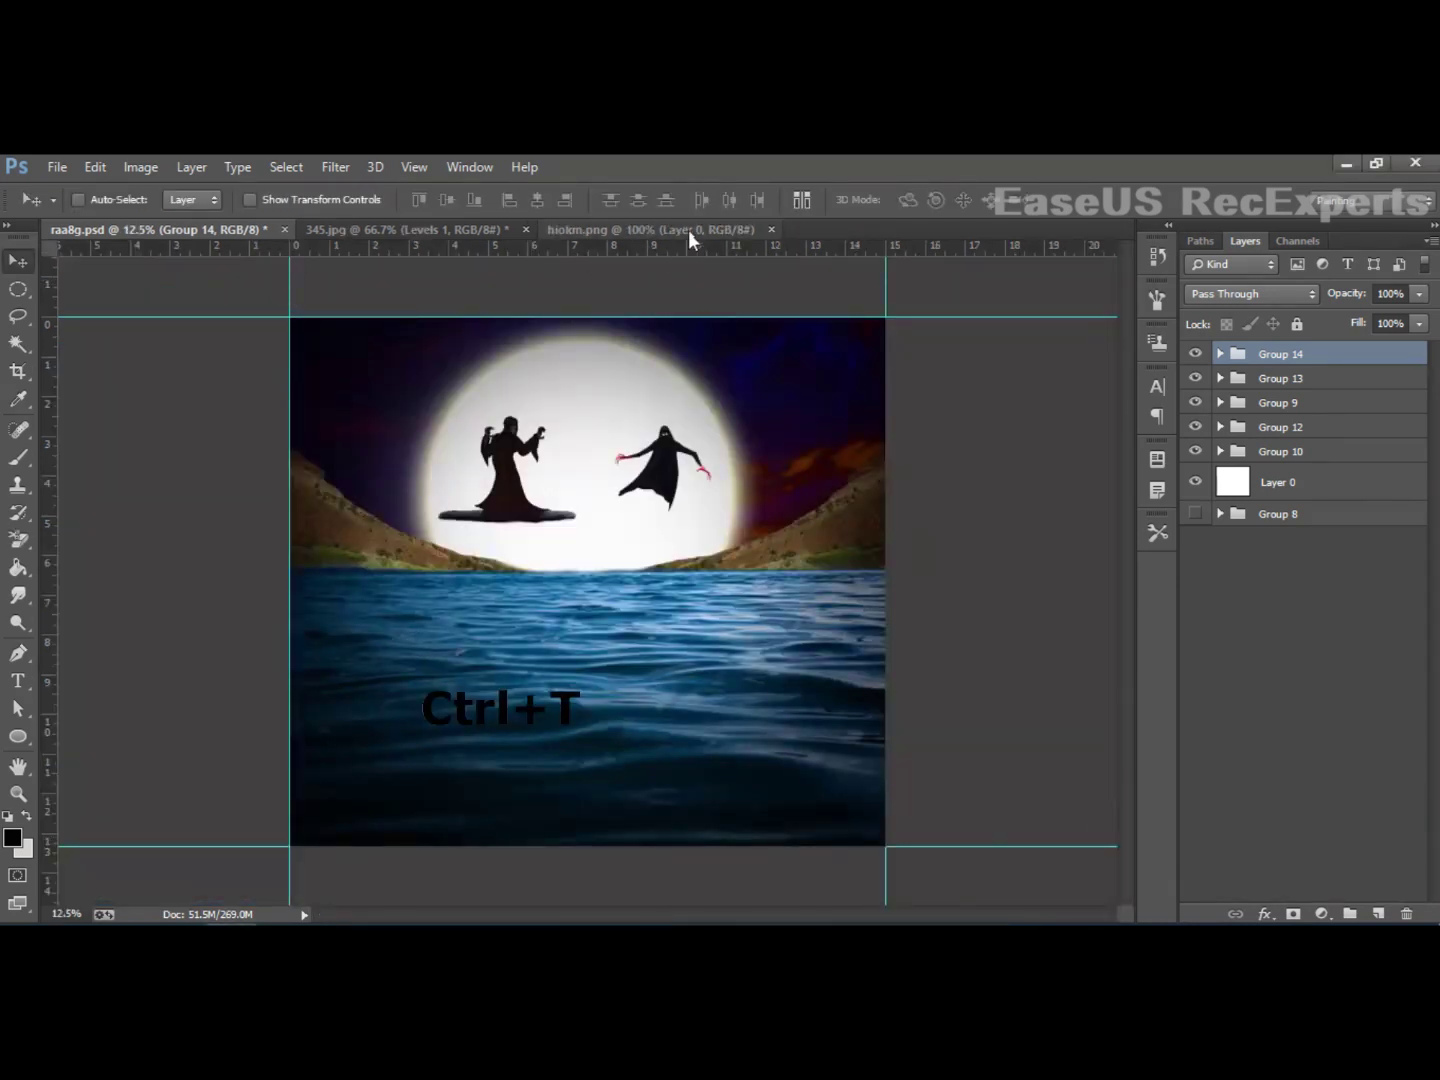
pyautogui.click(689, 233)
pyautogui.click(26, 538)
# Step: Erase the white background around the boat in hiokm.png and reposition it
pyautogui.moveTo(182, 444)
pyautogui.mouseDown()
pyautogui.moveTo(161, 411)
pyautogui.moveTo(194, 578)
pyautogui.moveTo(561, 346)
pyautogui.moveTo(540, 396)
pyautogui.moveTo(1004, 498)
pyautogui.moveTo(1021, 800)
pyautogui.moveTo(1002, 777)
pyautogui.moveTo(411, 823)
pyautogui.moveTo(444, 769)
pyautogui.moveTo(456, 794)
pyautogui.mouseUp()
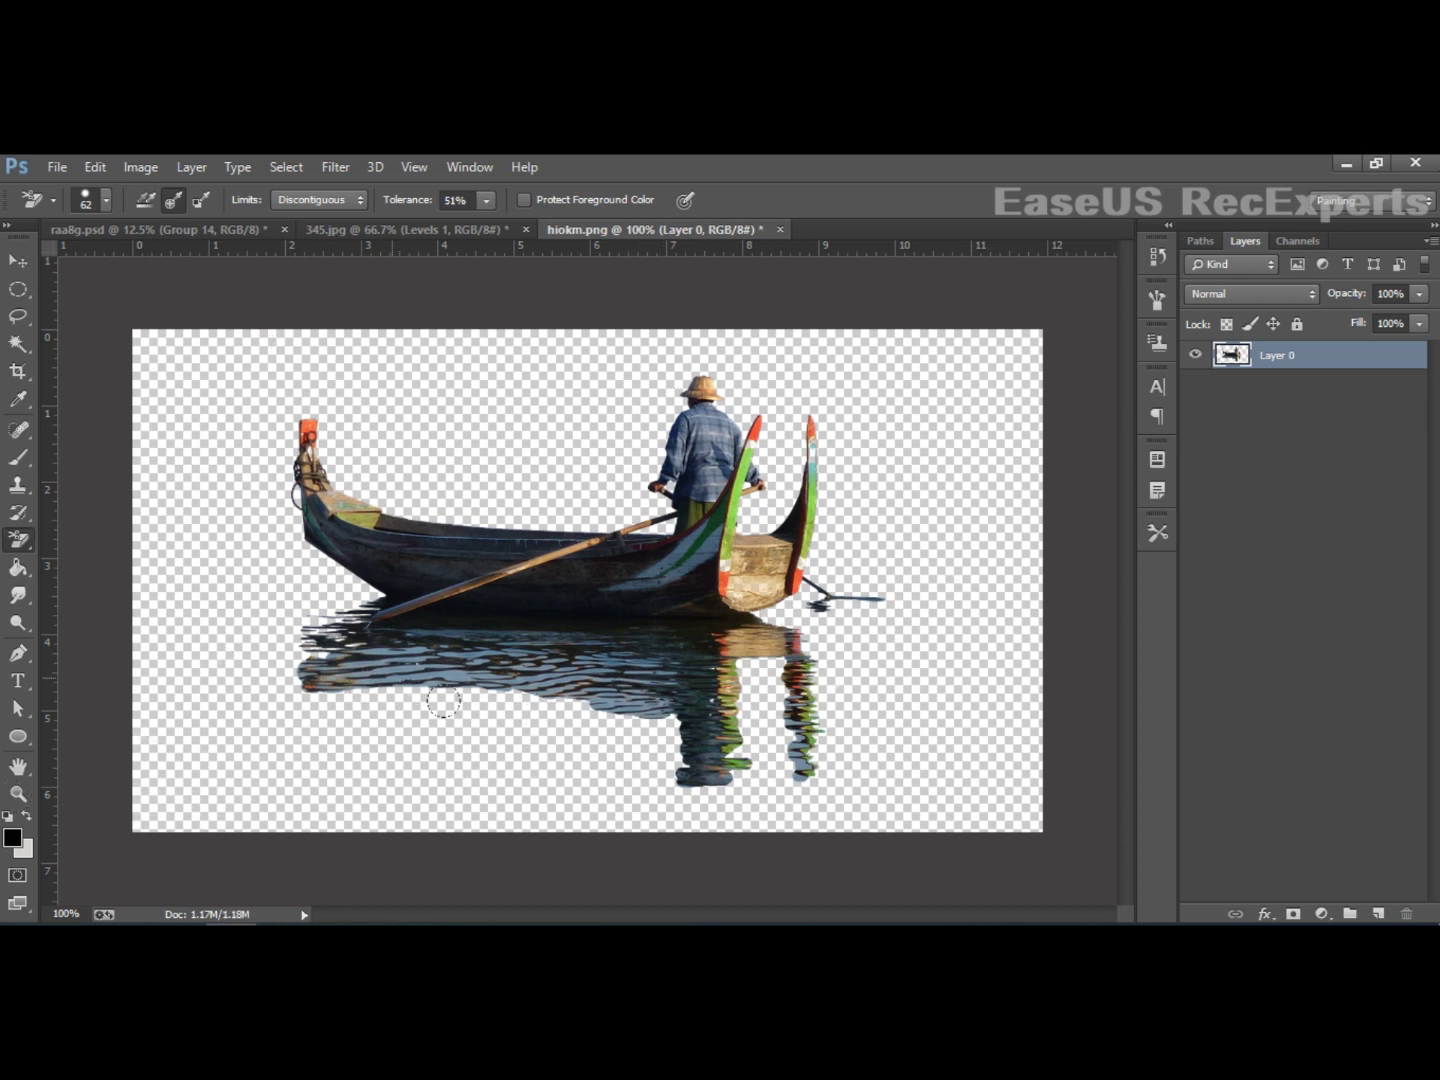
pyautogui.moveTo(401, 680); pyautogui.dragTo(598, 700)
pyautogui.hotkey('ctrl', 'z')
pyautogui.press('v')
pyautogui.moveTo(685, 580)
pyautogui.mouseDown()
pyautogui.moveTo(606, 536)
pyautogui.moveTo(605, 555)
pyautogui.mouseUp()
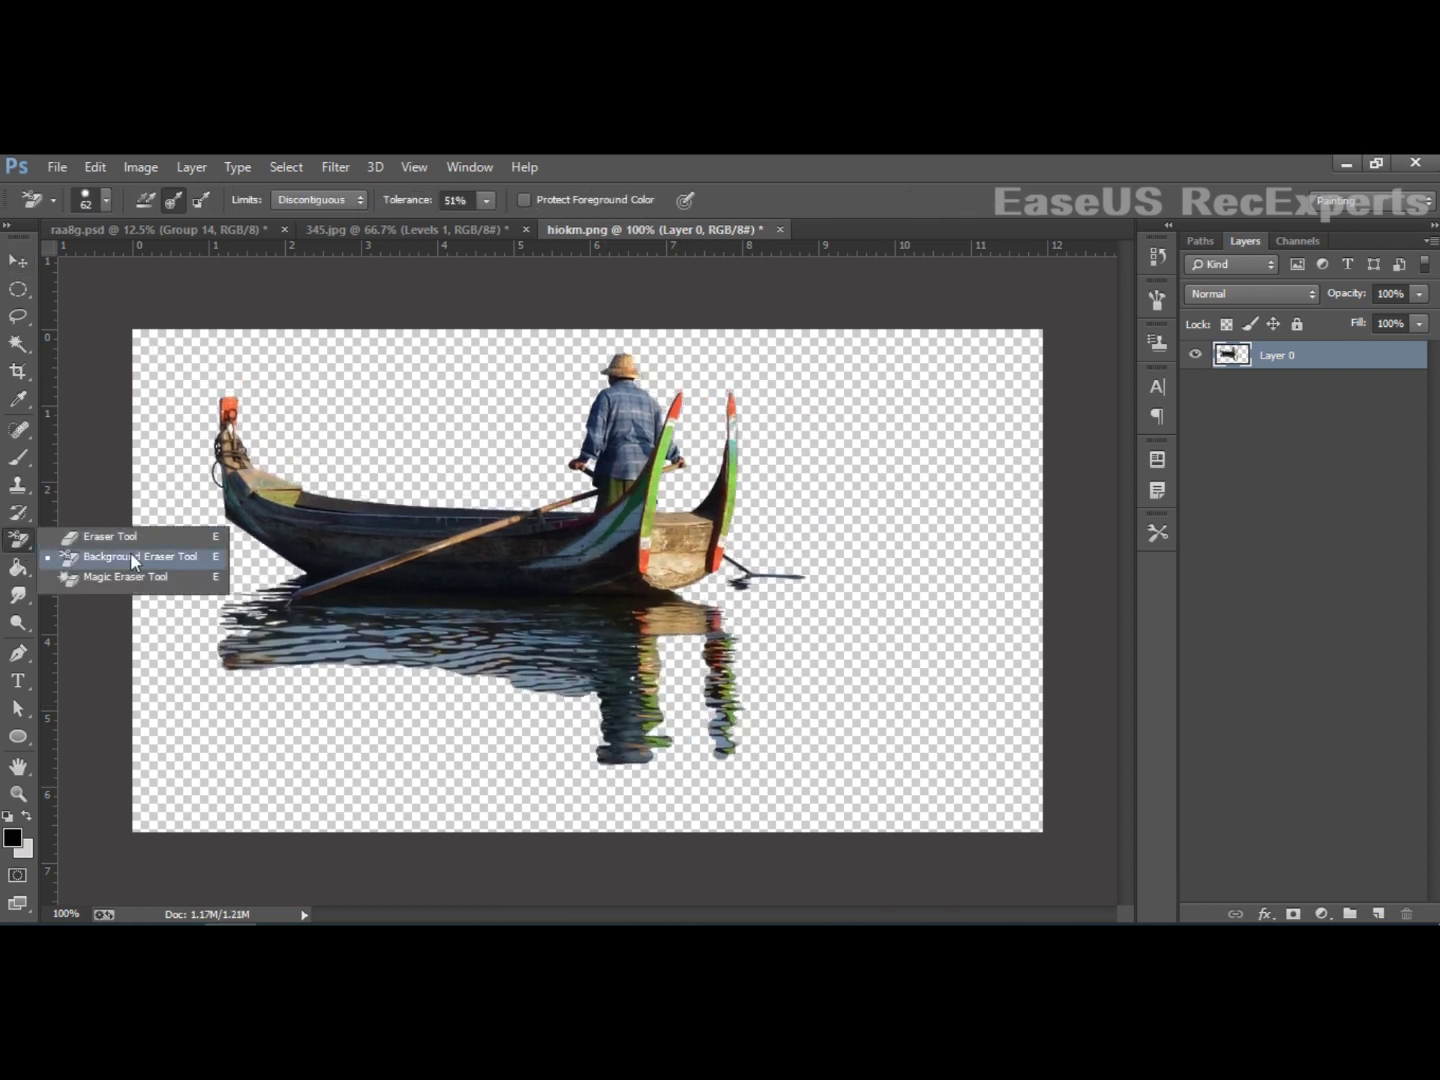
# Step: Drag the boat cutout onto the sea in the composite as Layer 19
pyautogui.click(18, 541)
pyautogui.click(110, 537)
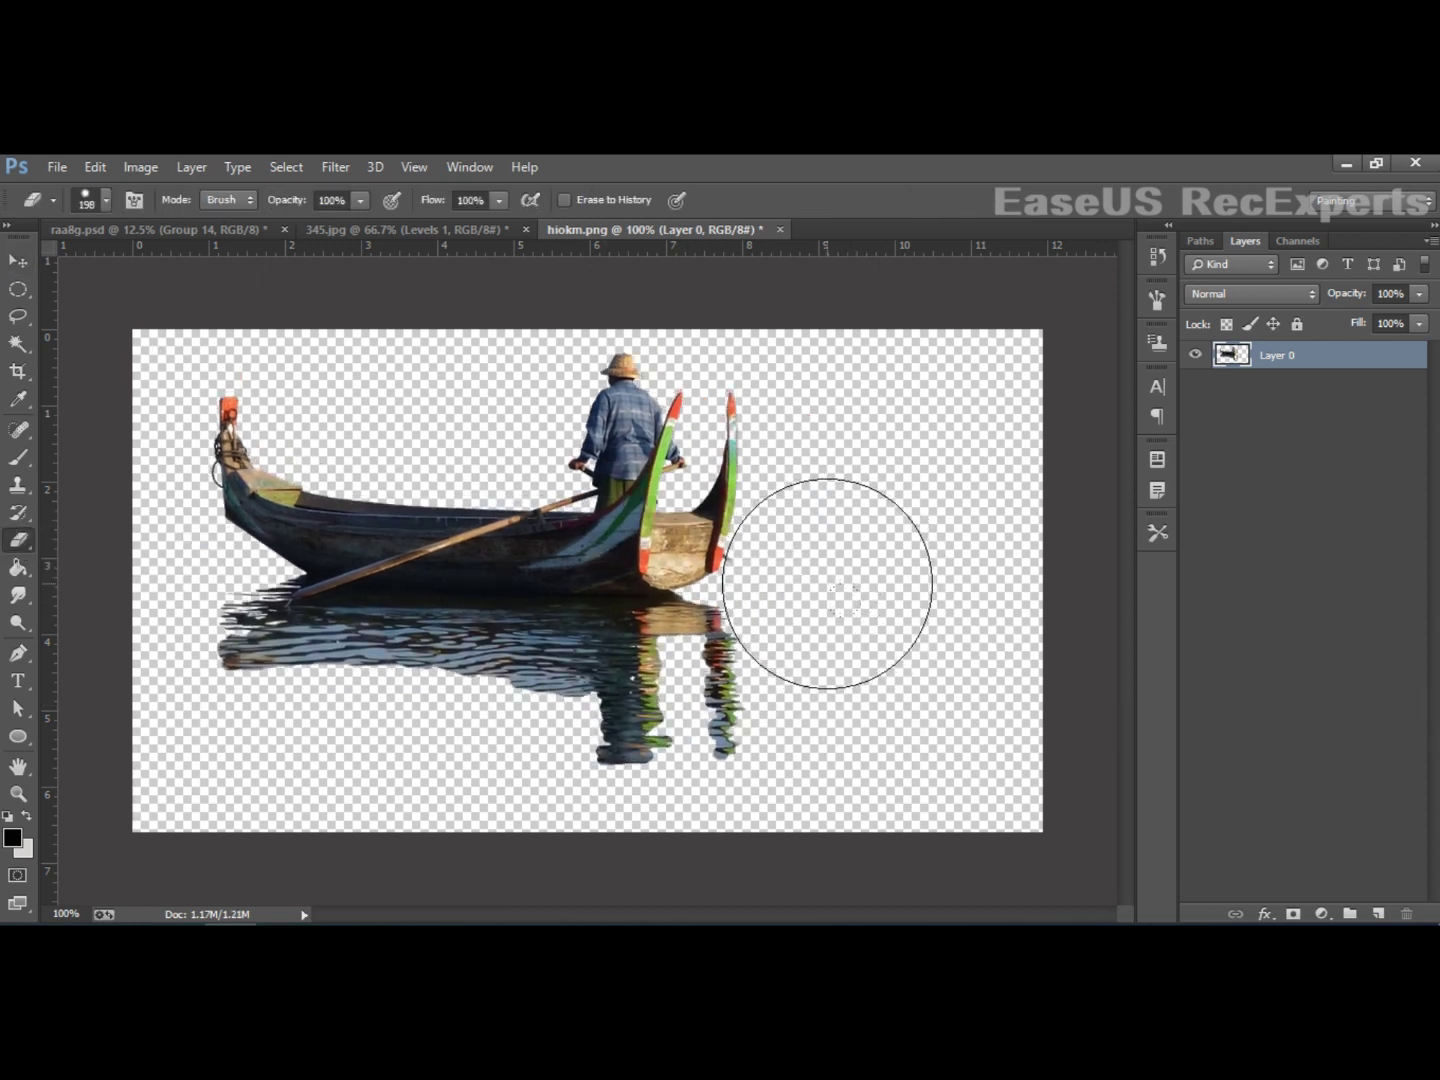
pyautogui.press('v')
pyautogui.moveTo(421, 518); pyautogui.dragTo(589, 630)
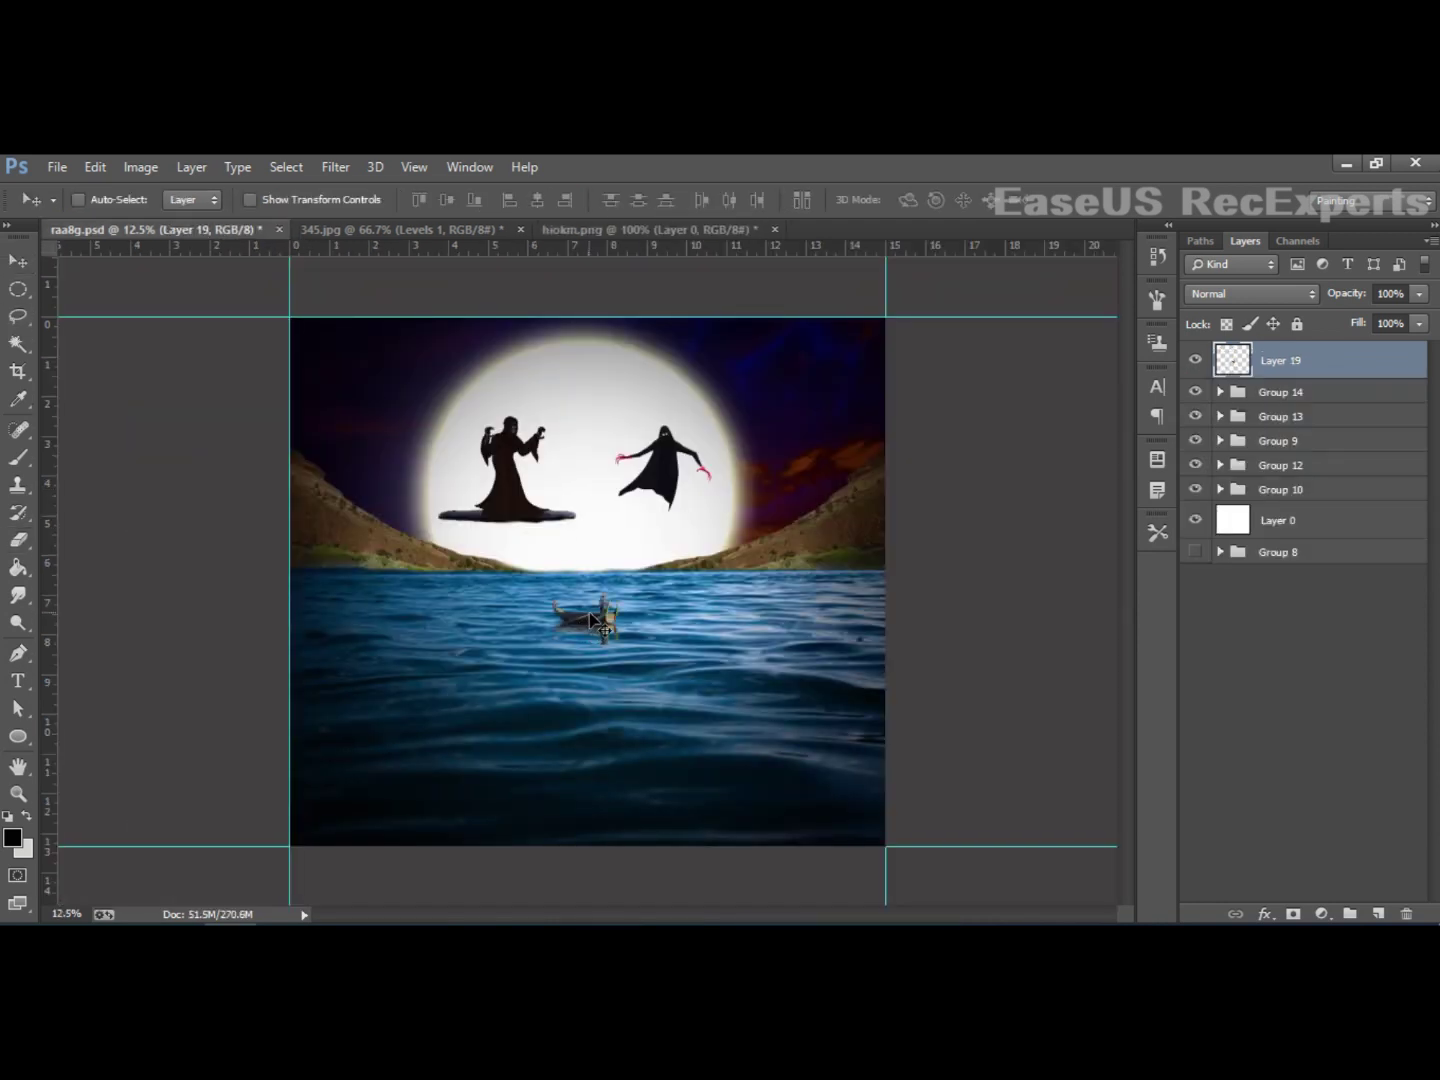
# Step: Enlarge the boat on the sea to about 170 percent
pyautogui.hotkey('ctrl', 't')
pyautogui.moveTo(630, 668)
pyautogui.mouseDown()
pyautogui.moveTo(689, 700)
pyautogui.moveTo(641, 688)
pyautogui.mouseUp()
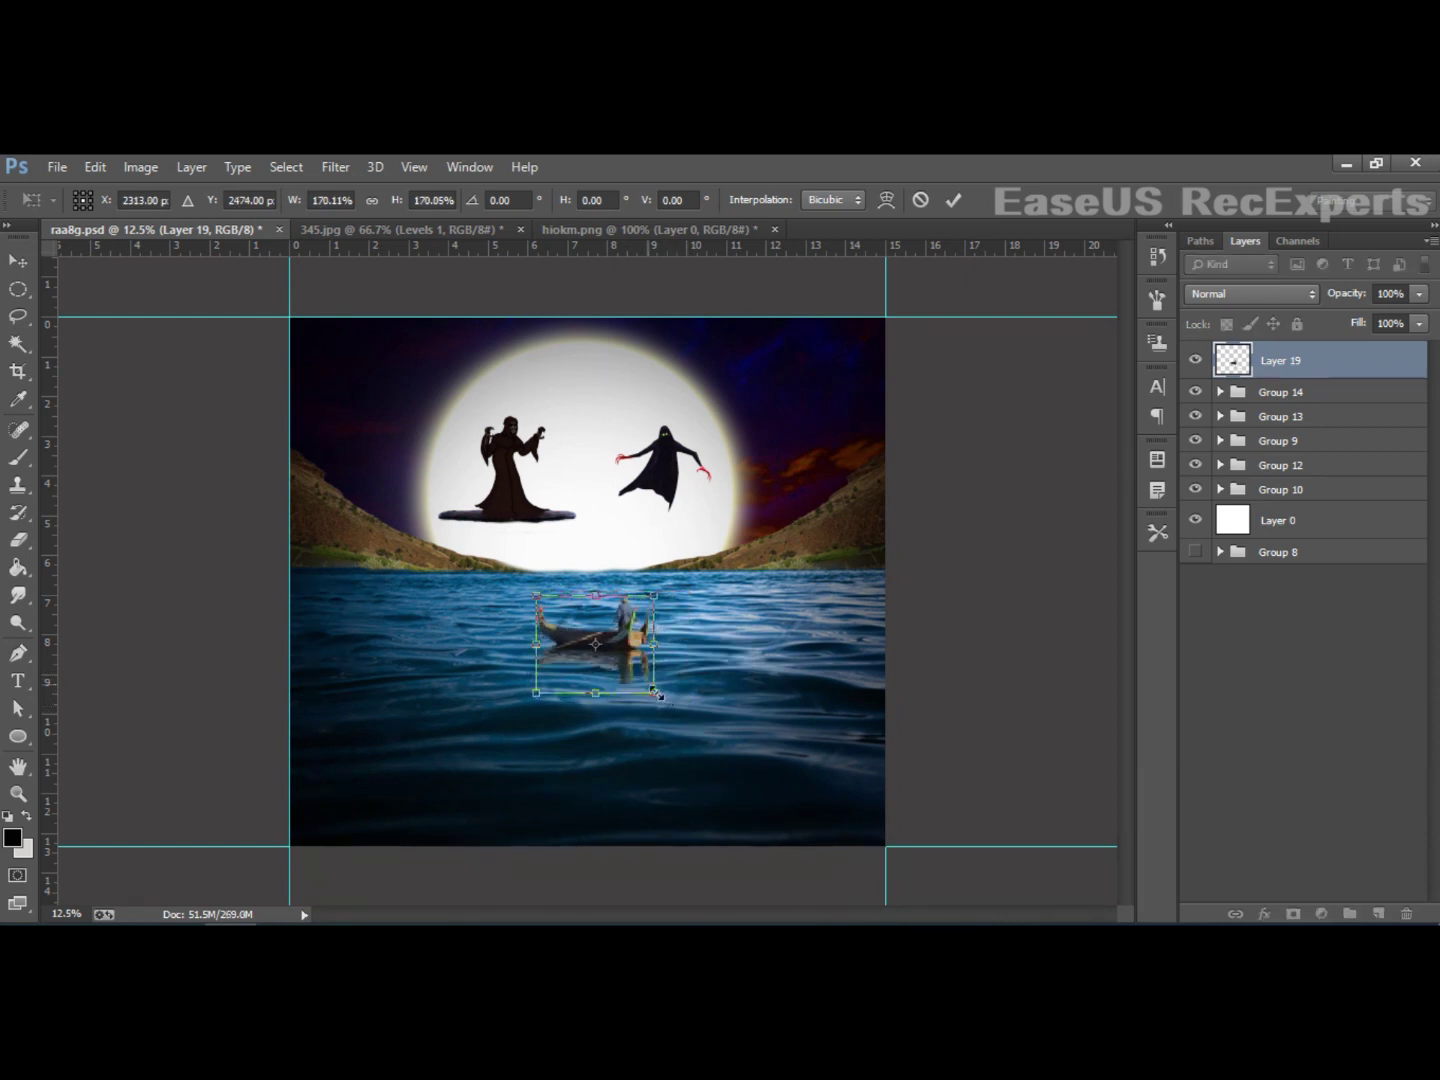
pyautogui.hotkey('ctrl', 't')
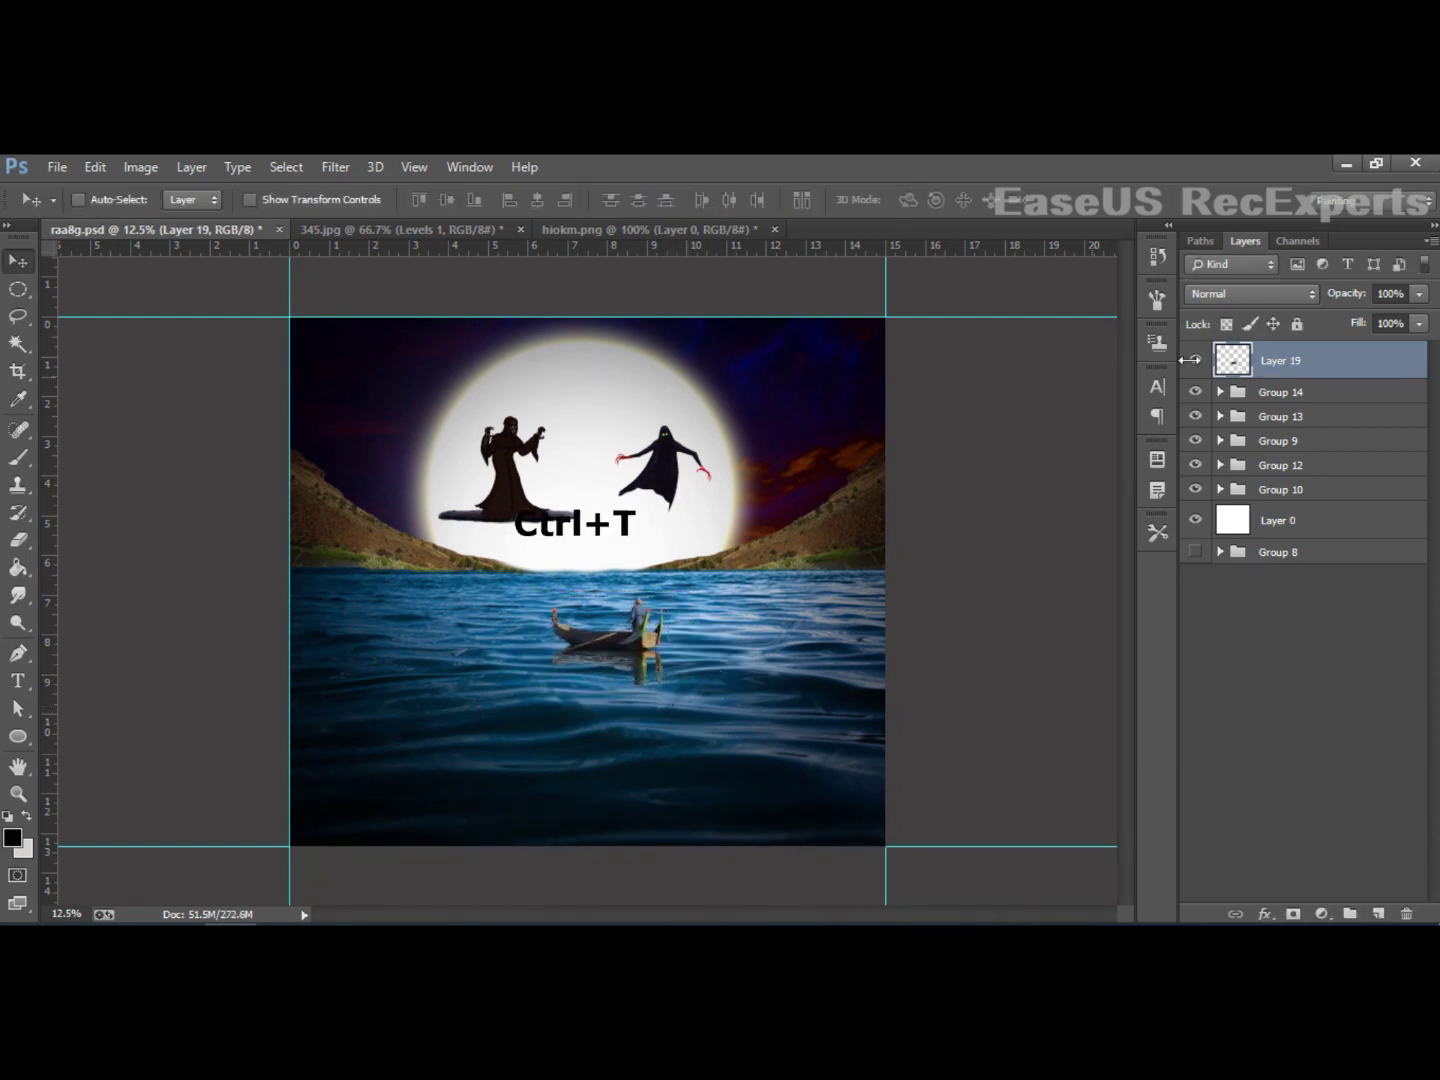
# Step: Add a new shading layer and set a soft brush to 437 px
pyautogui.click(1380, 913)
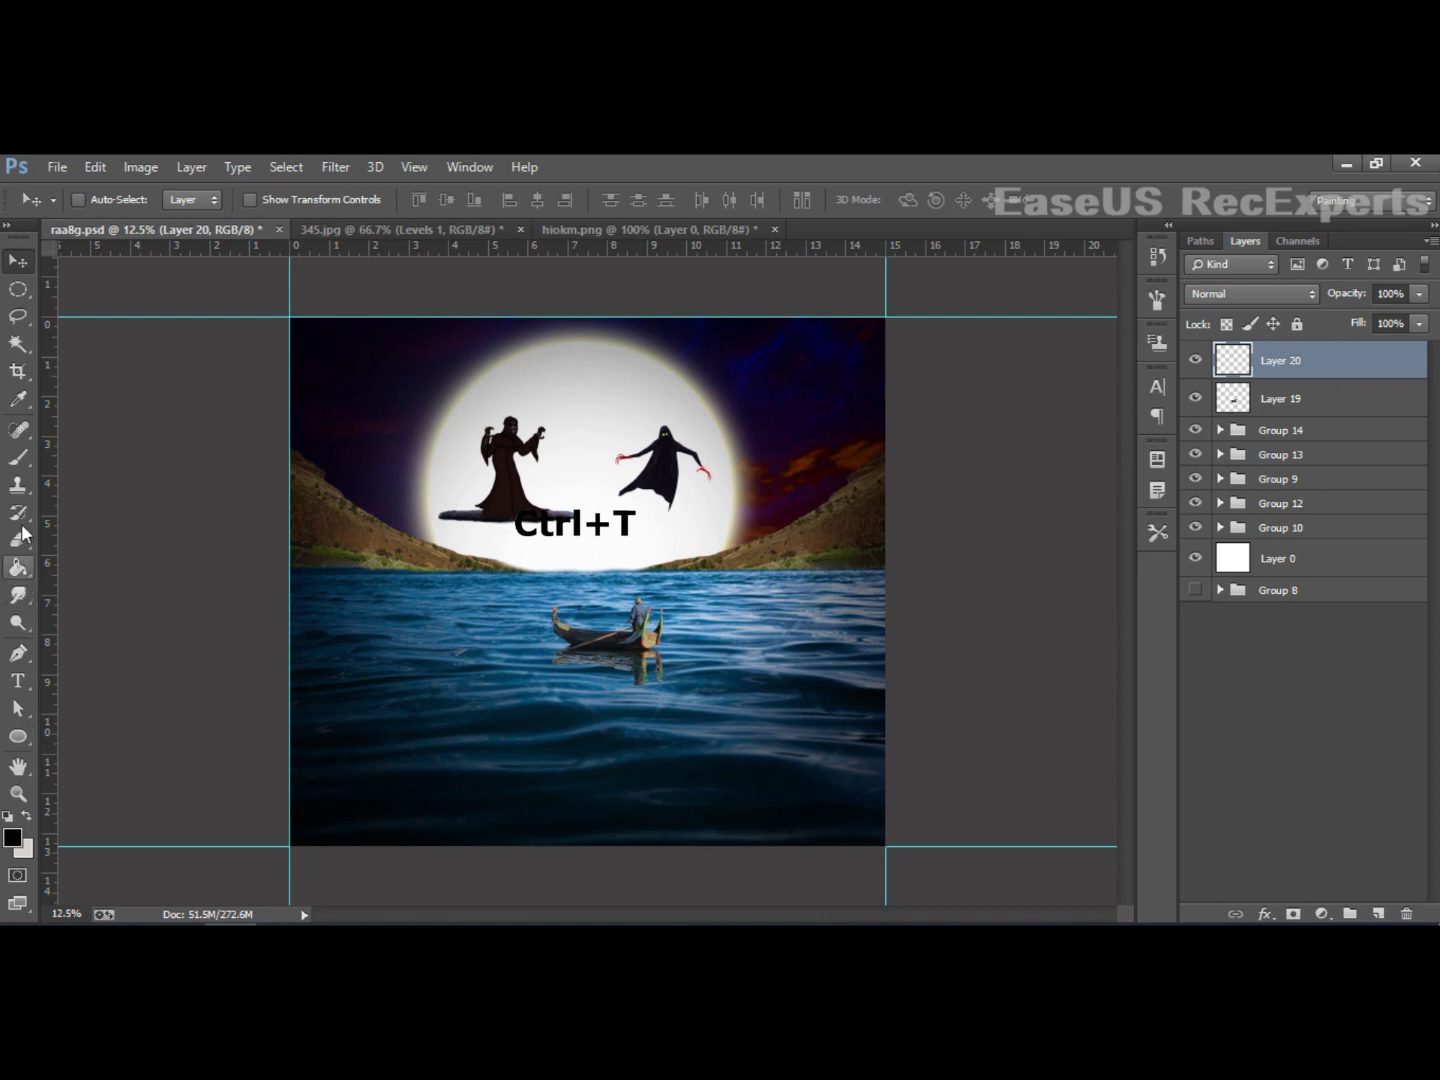
pyautogui.click(30, 455)
pyautogui.rightClick(519, 596)
pyautogui.moveTo(699, 646)
pyautogui.mouseDown()
pyautogui.moveTo(720, 648)
pyautogui.moveTo(674, 646)
pyautogui.mouseUp()
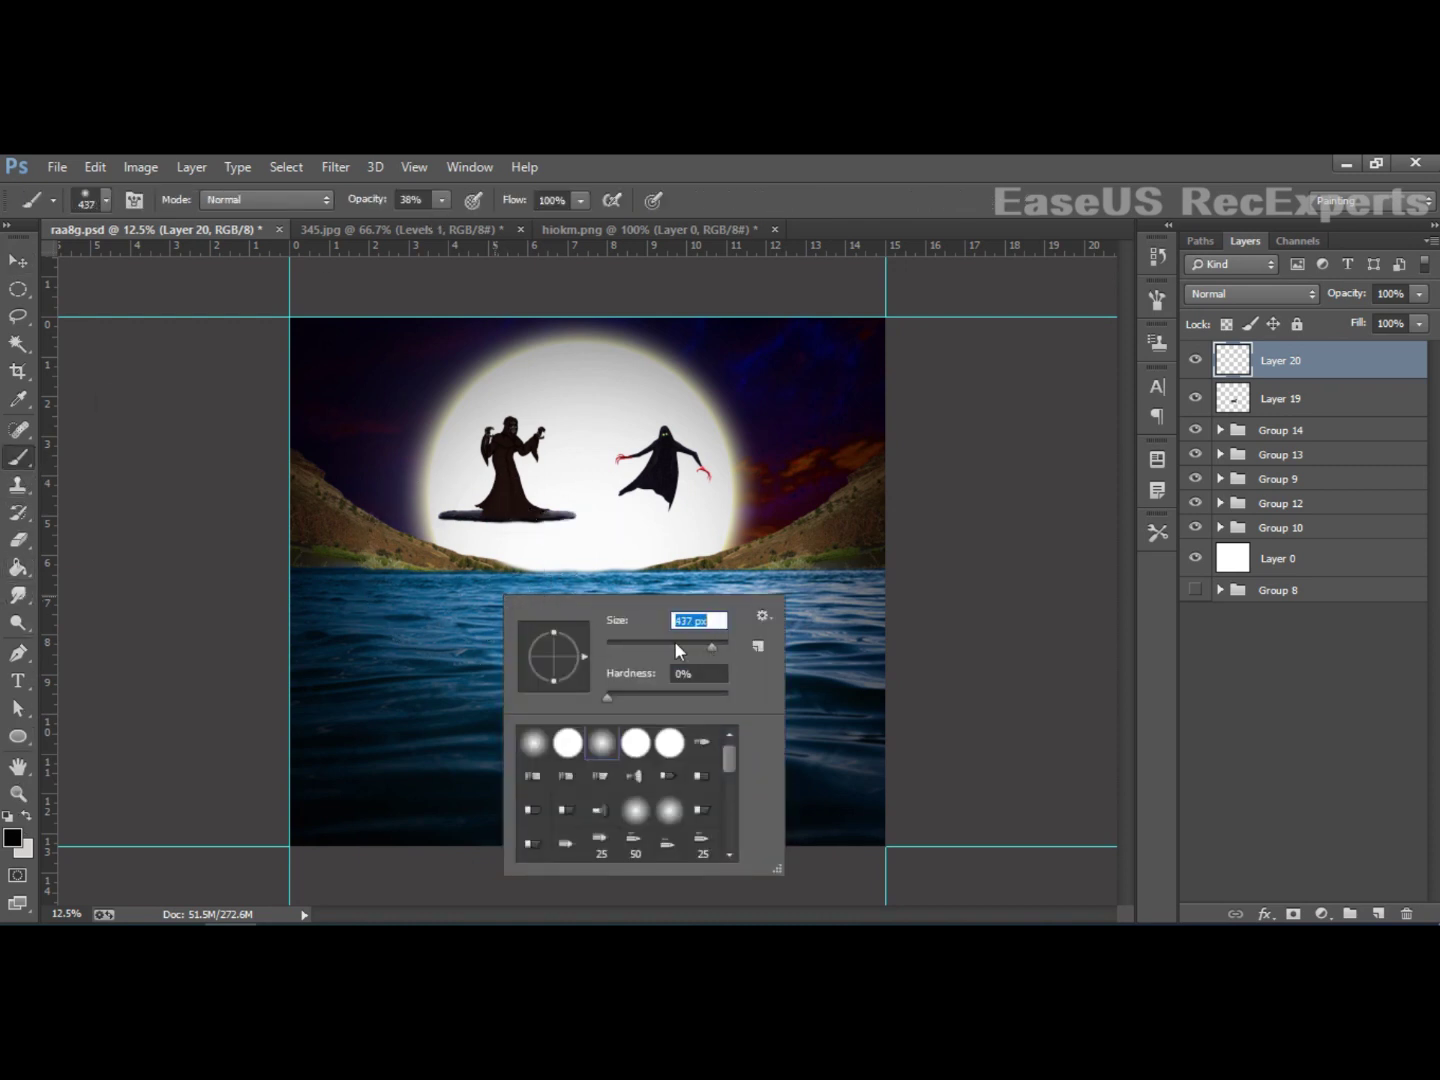
pyautogui.click(482, 700)
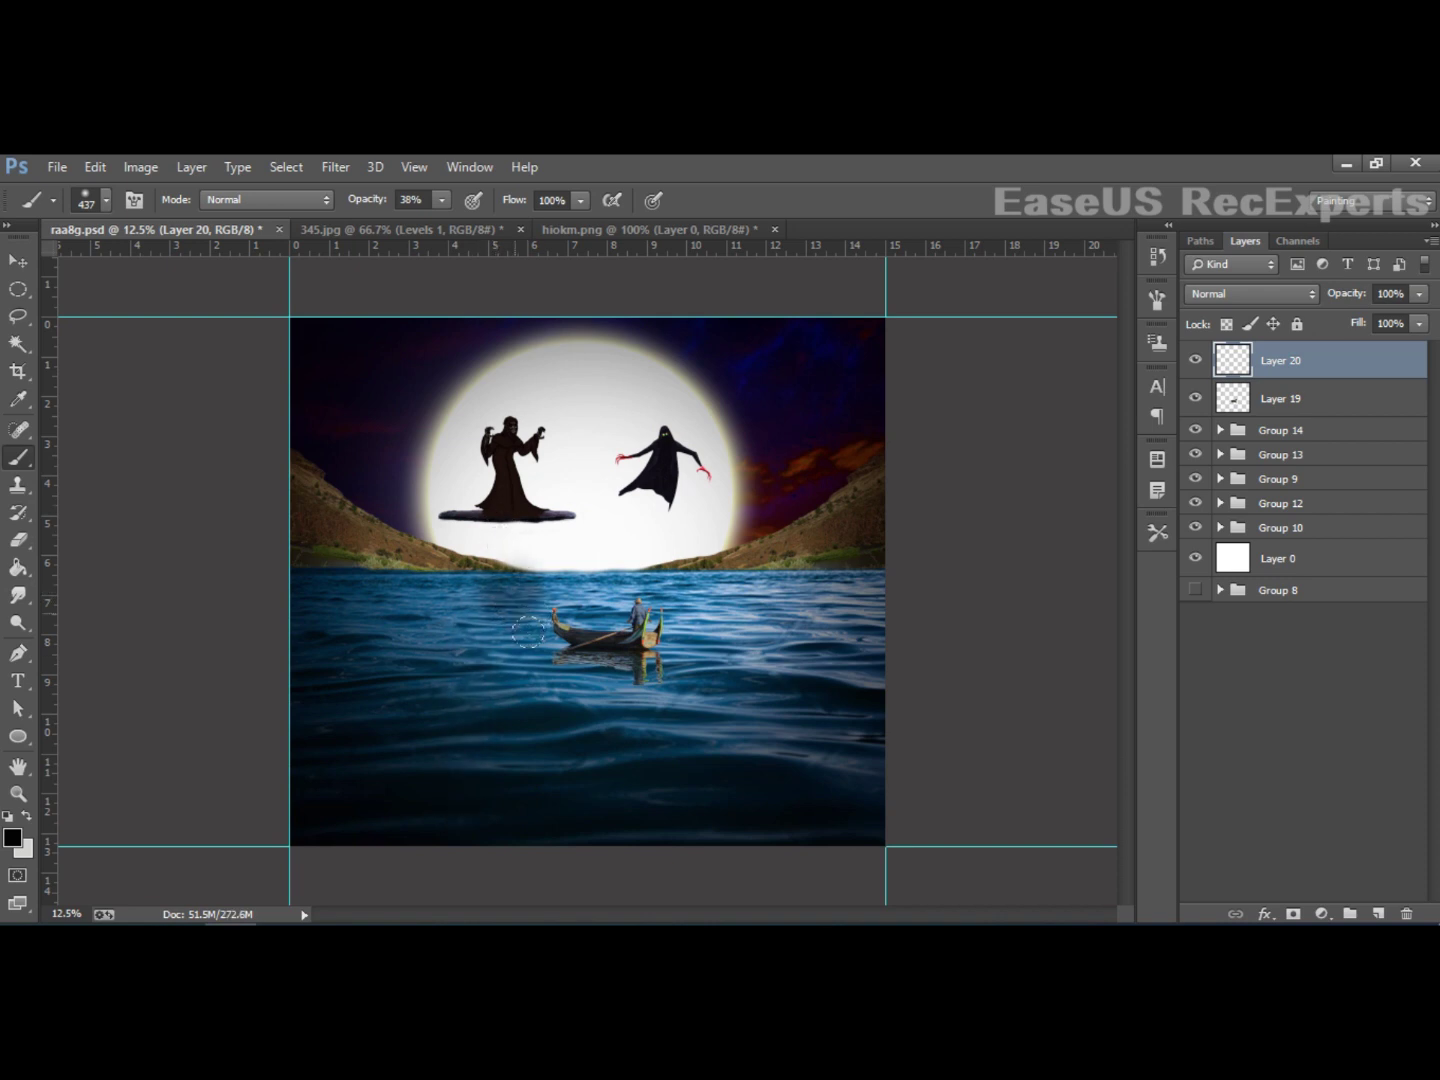
pyautogui.moveTo(512, 607); pyautogui.dragTo(608, 749)
pyautogui.hotkey('ctrl', 'z')
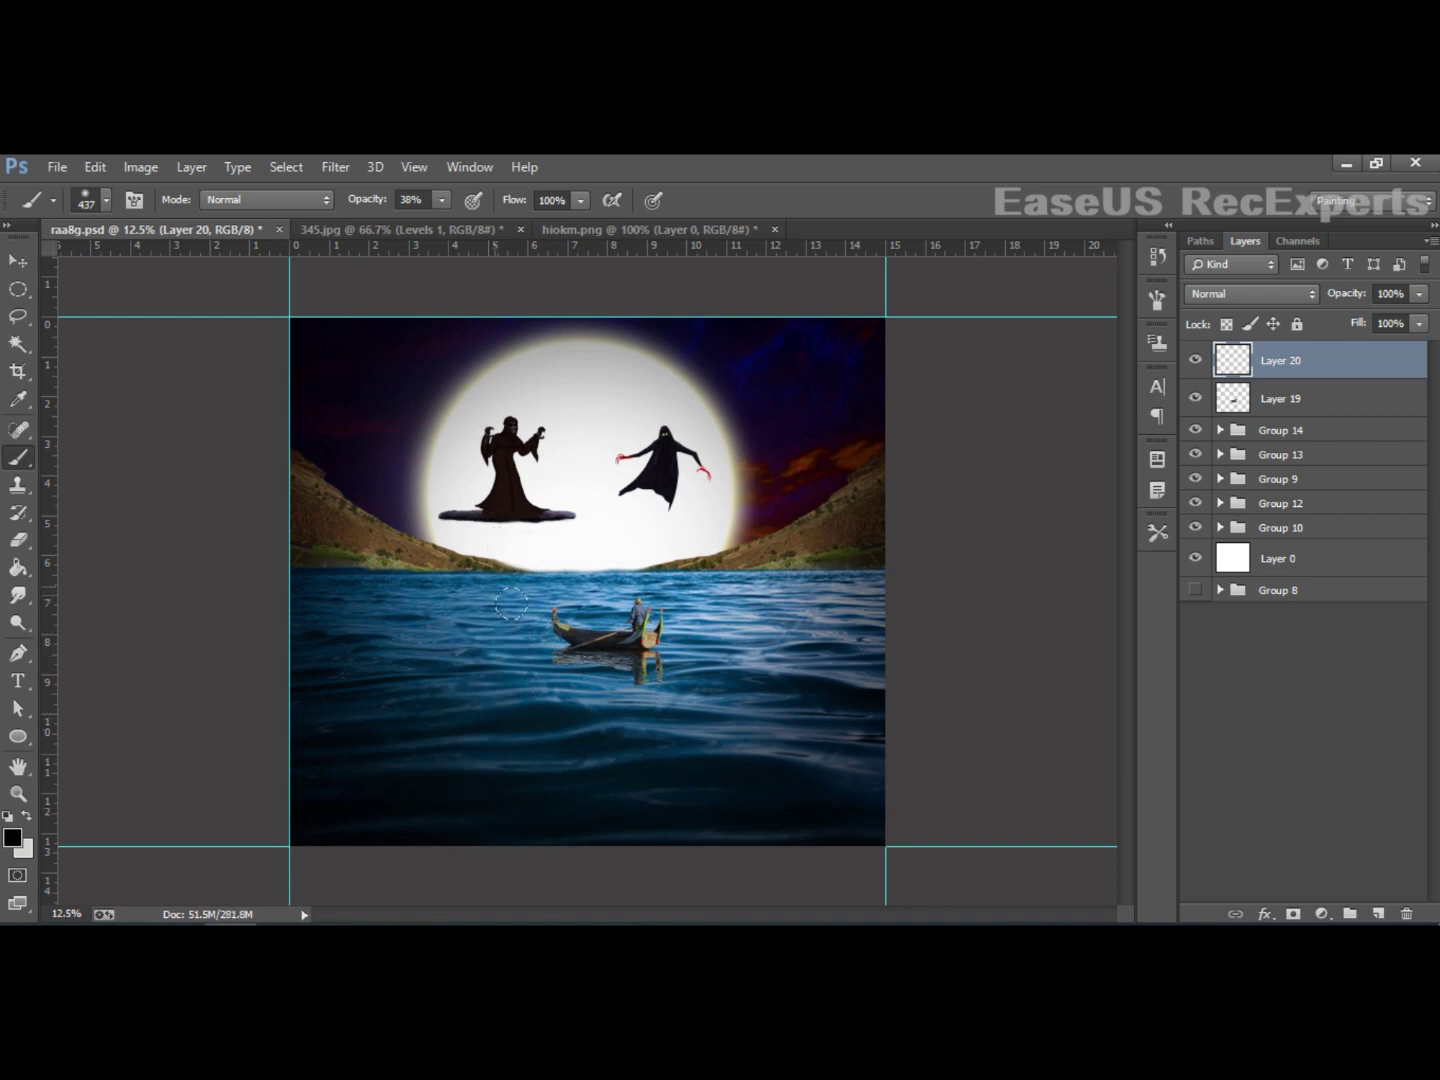
# Step: Paint soft black shading on the water around the boat with a 472 px brush
pyautogui.rightClick(495, 585)
pyautogui.click(441, 200)
pyautogui.rightClick(522, 584)
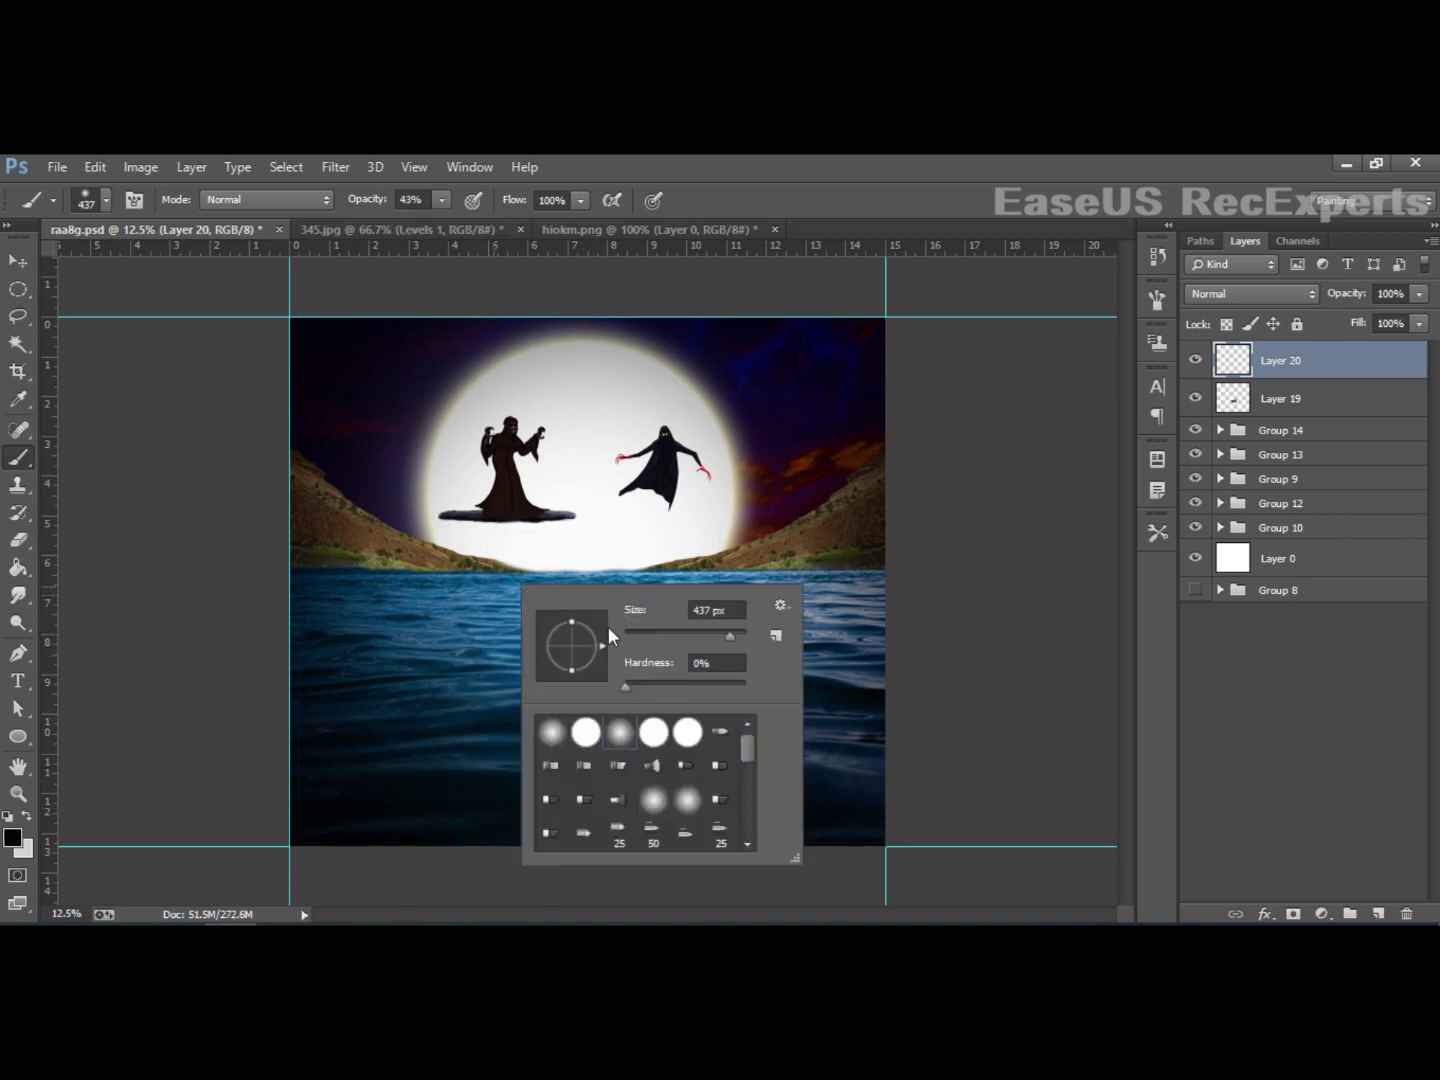
pyautogui.moveTo(729, 637); pyautogui.dragTo(736, 637)
pyautogui.click(520, 613)
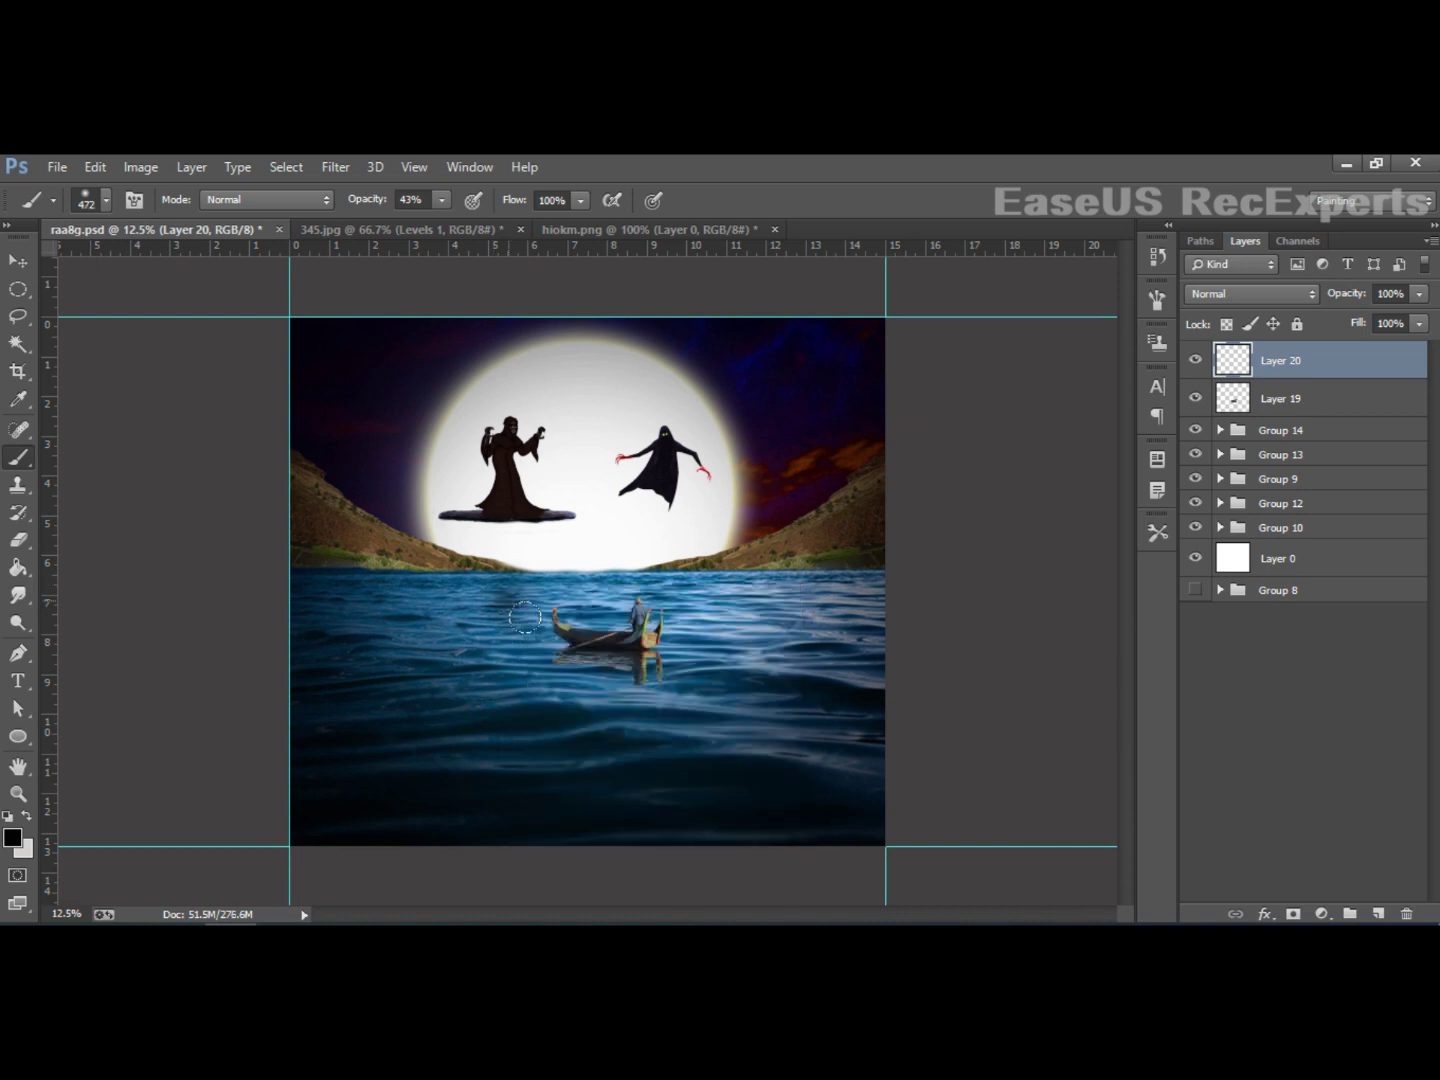
pyautogui.moveTo(524, 617); pyautogui.dragTo(480, 750)
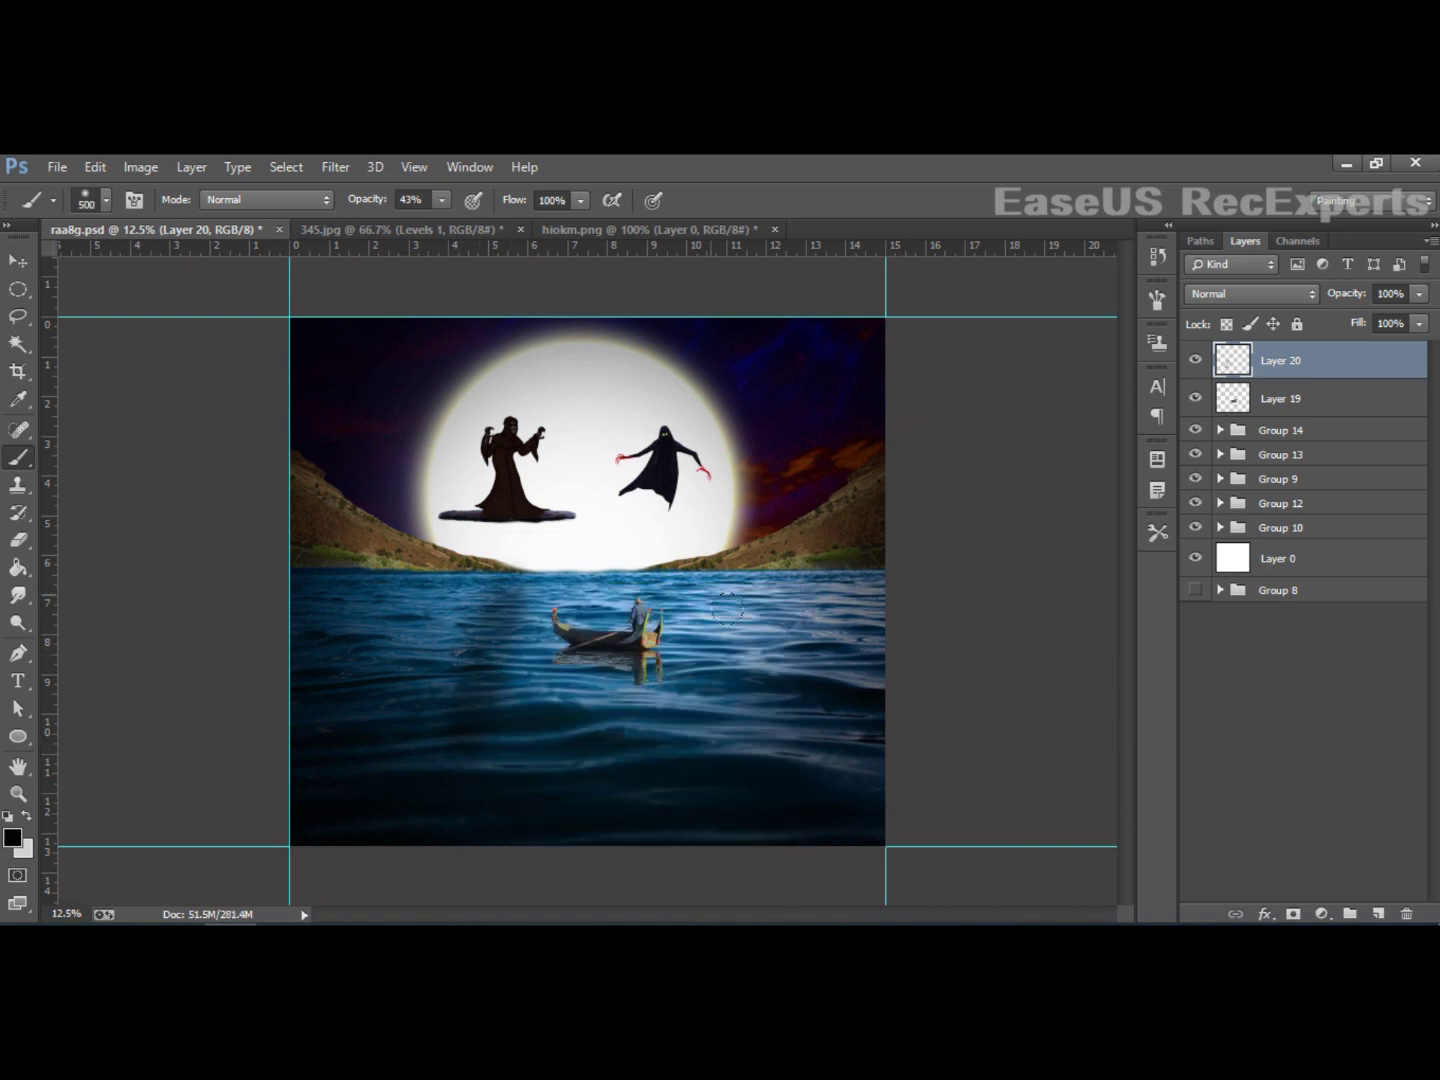
pyautogui.moveTo(684, 606); pyautogui.dragTo(730, 755)
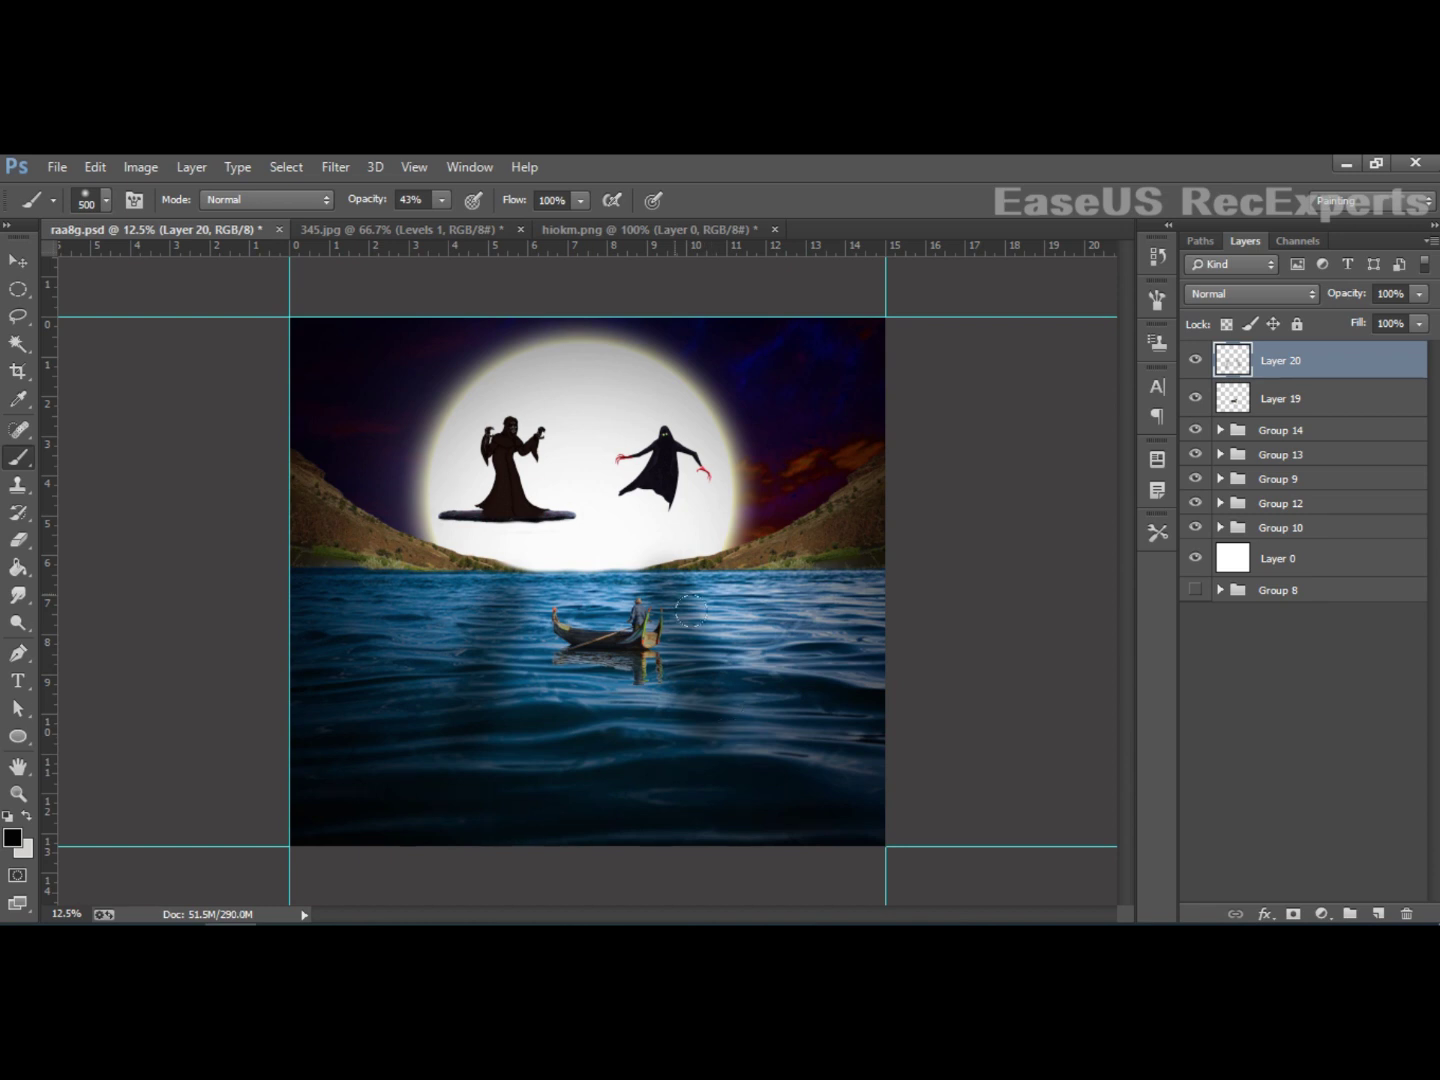
pyautogui.moveTo(690, 611); pyautogui.dragTo(702, 607)
# Step: Move the shading Layer 20 beneath the boat's Layer 19
pyautogui.press('v')
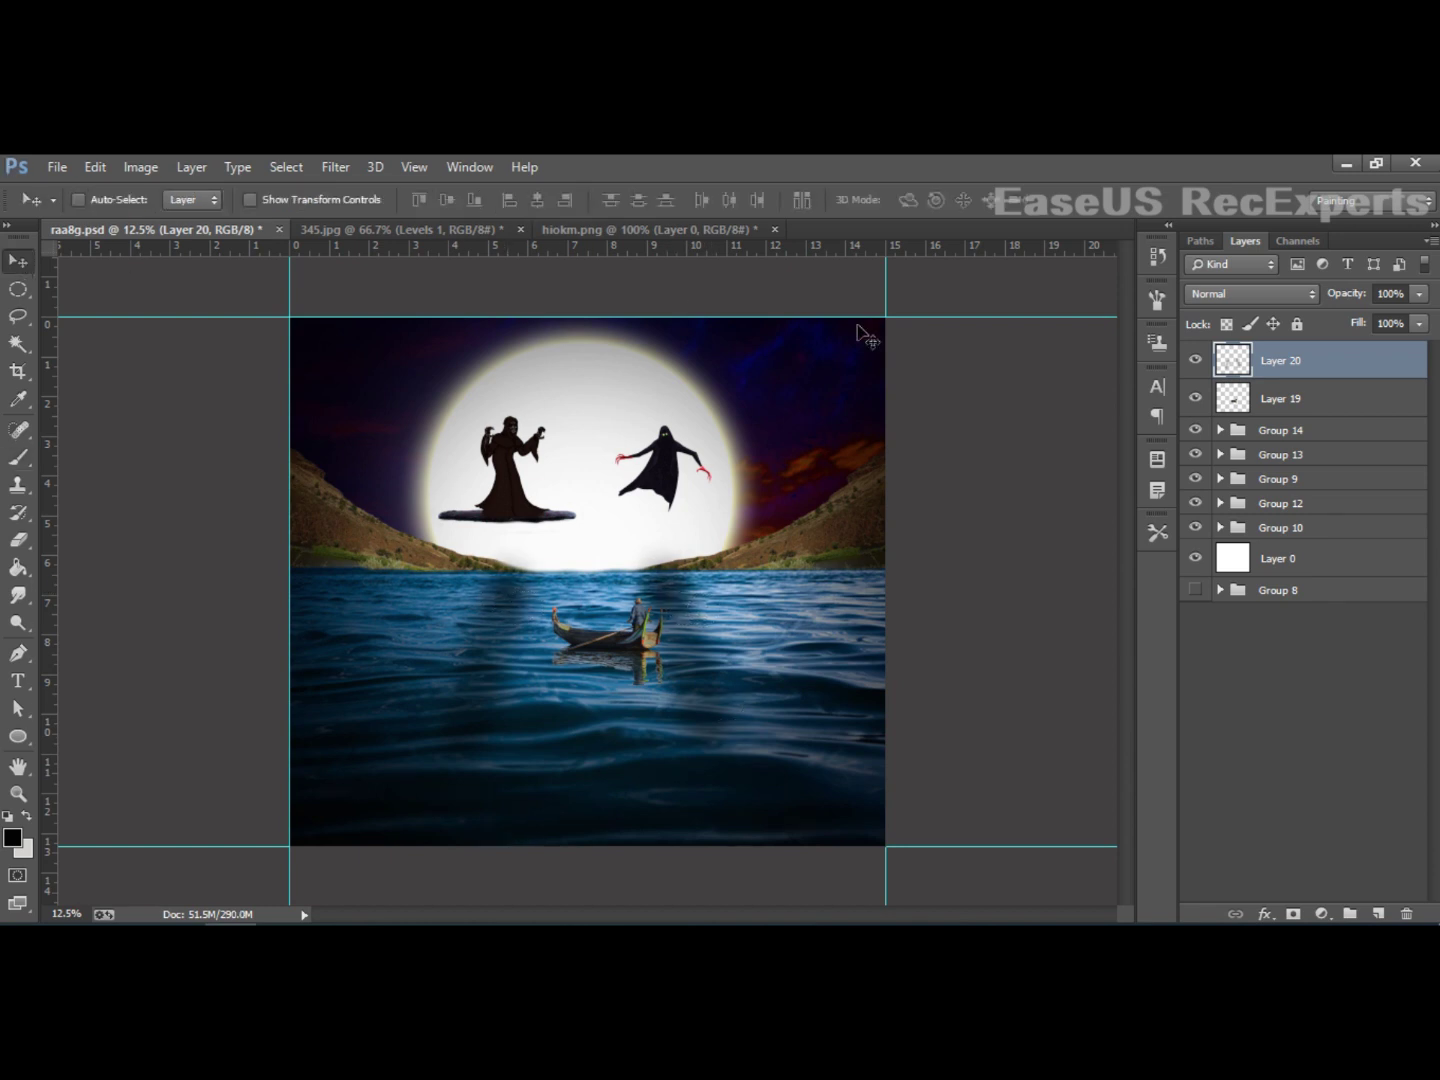
pyautogui.click(1205, 364)
pyautogui.moveTo(1297, 375); pyautogui.dragTo(1302, 421)
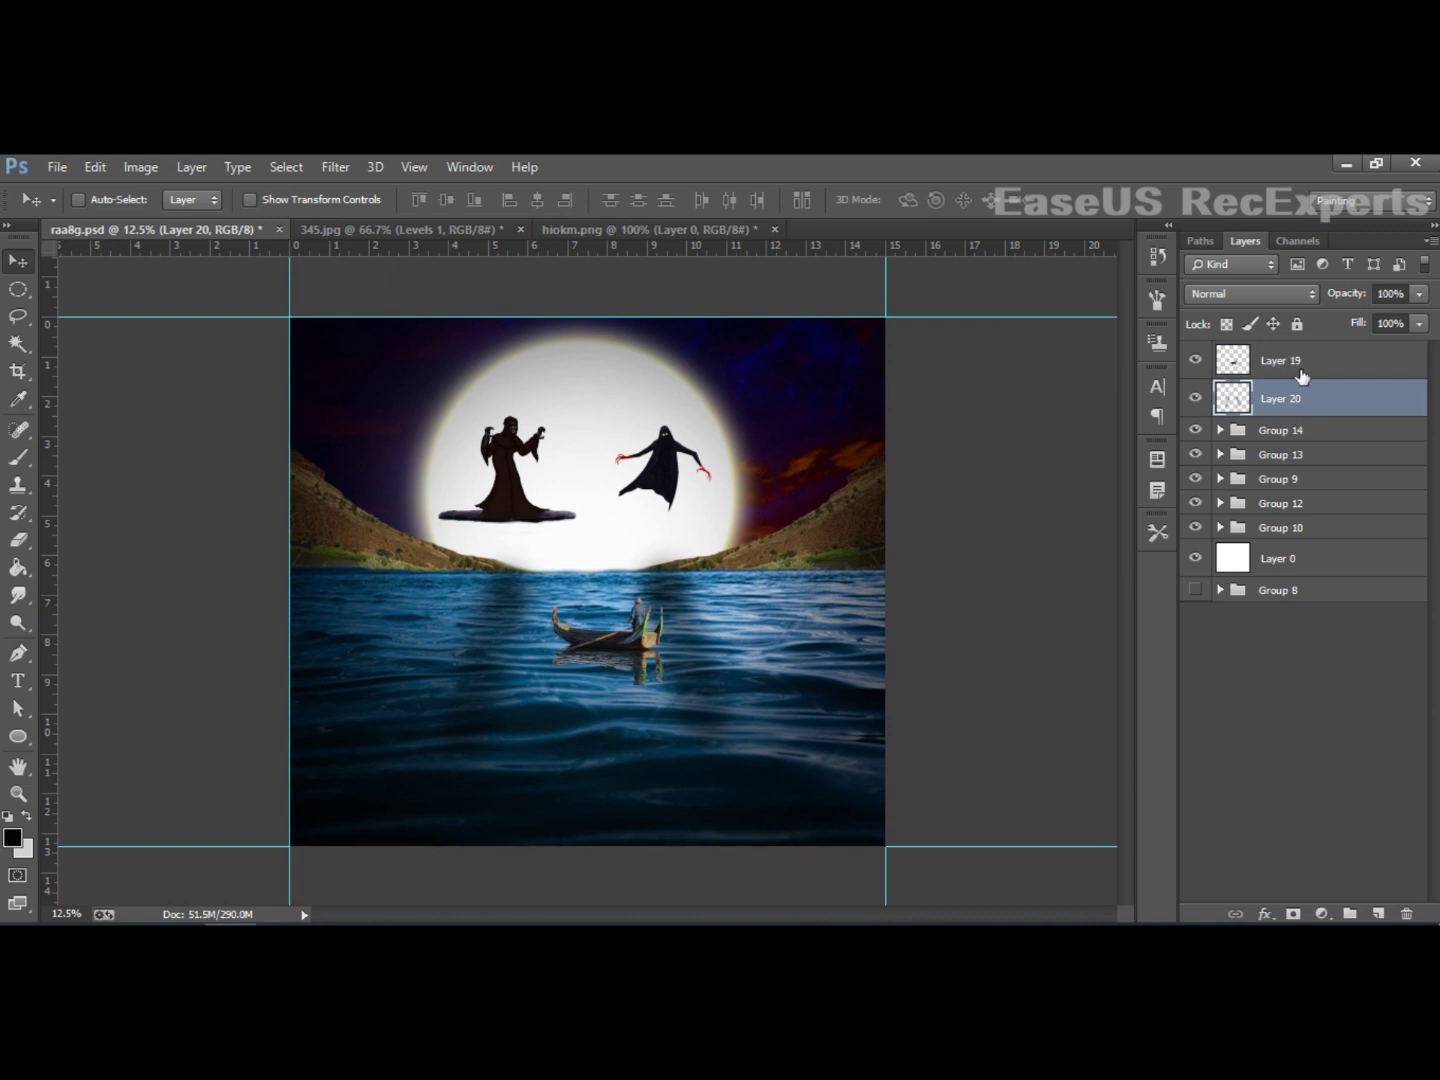
# Step: Add a Levels adjustment clipped to Layer 19, darkening the boat's midtones and output brightness
pyautogui.click(1301, 373)
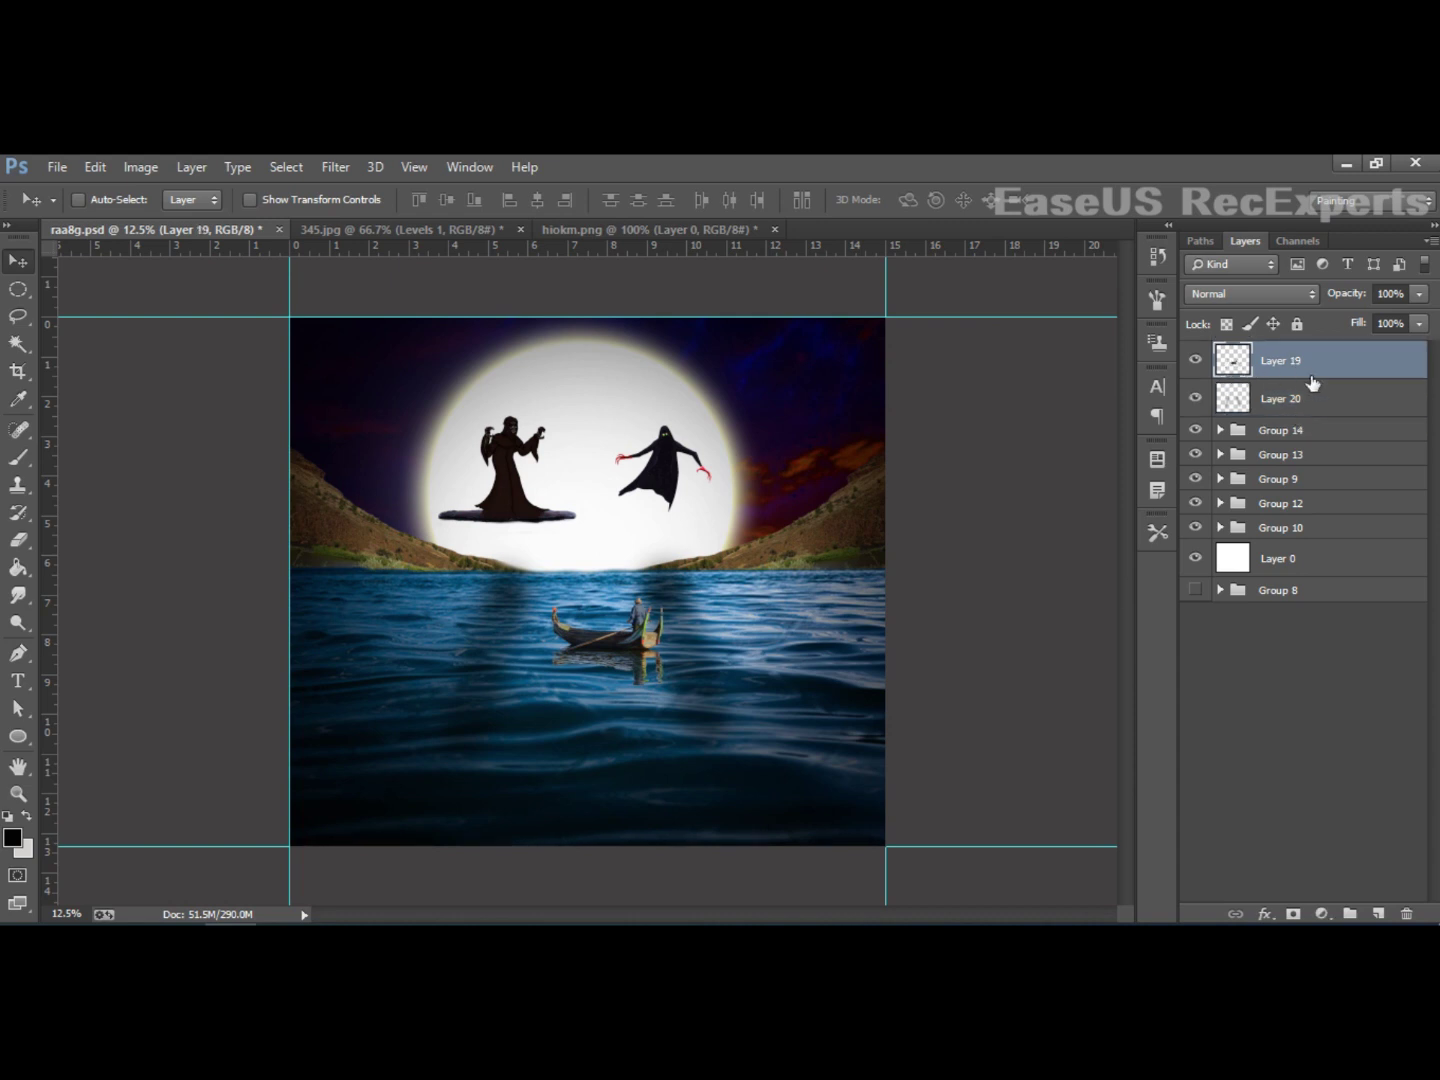
pyautogui.click(1330, 916)
pyautogui.click(1312, 554)
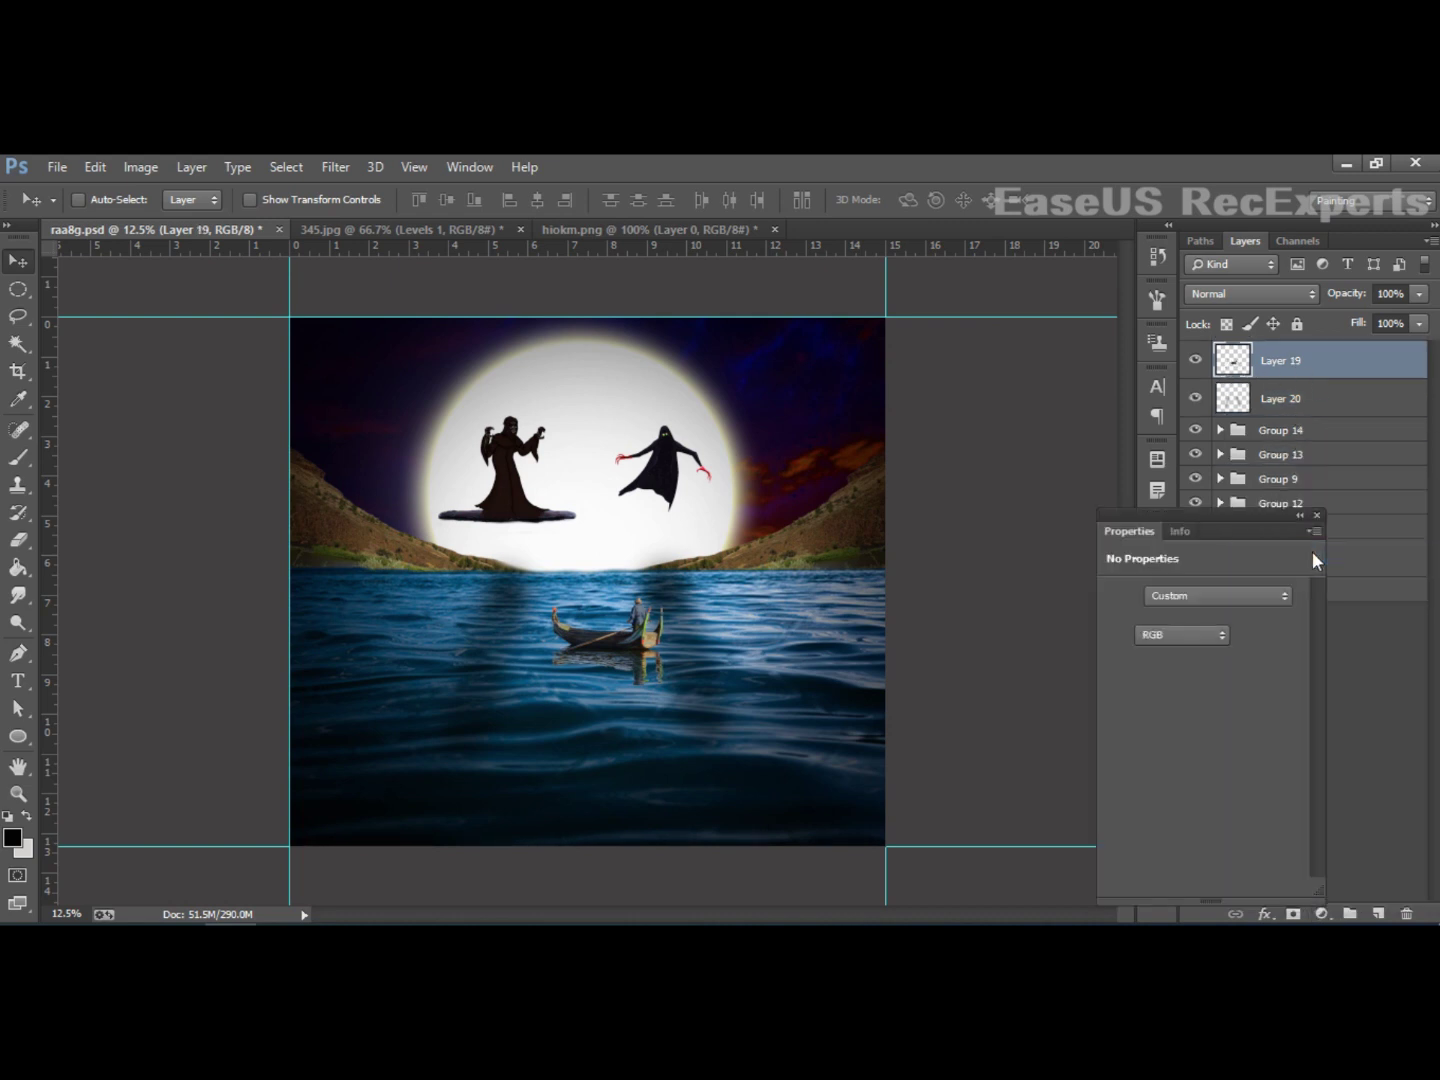
pyautogui.moveTo(1219, 747); pyautogui.dragTo(1264, 747)
pyautogui.click(1163, 888)
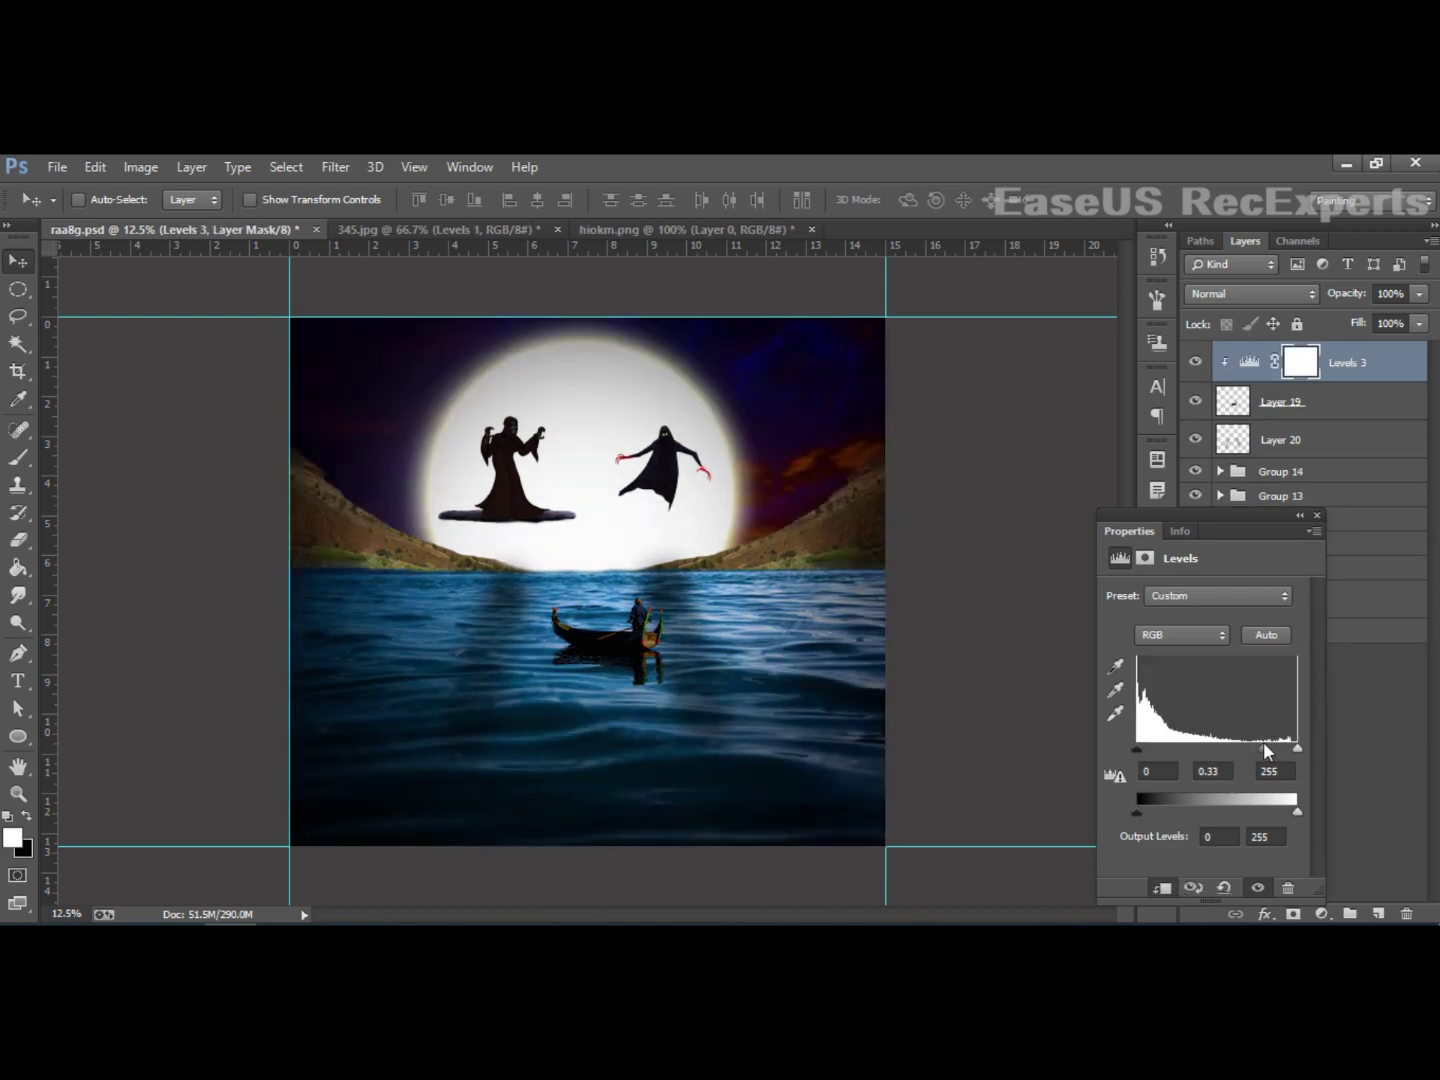
pyautogui.moveTo(1298, 810); pyautogui.dragTo(1219, 812)
pyautogui.click(1344, 545)
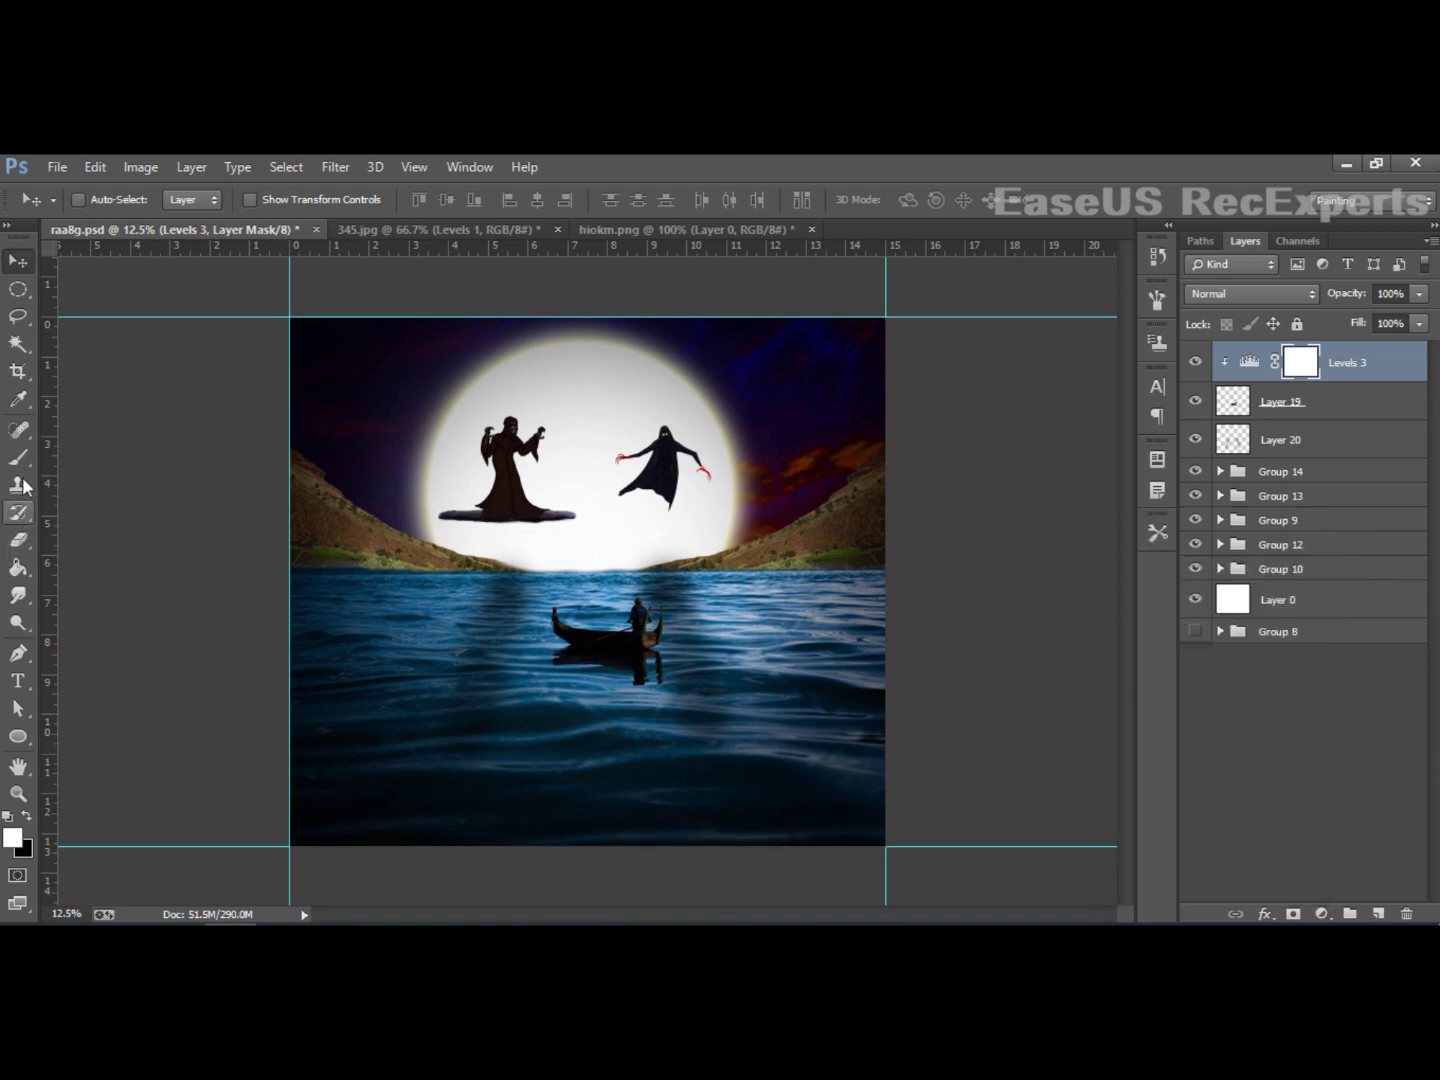
# Step: Set up the Eraser on the Levels mask at 66 px size and 51% opacity
pyautogui.click(18, 539)
pyautogui.scroll(1, 710, 641)
pyautogui.scroll(1, 700, 630)
pyautogui.scroll(1, 698, 631)
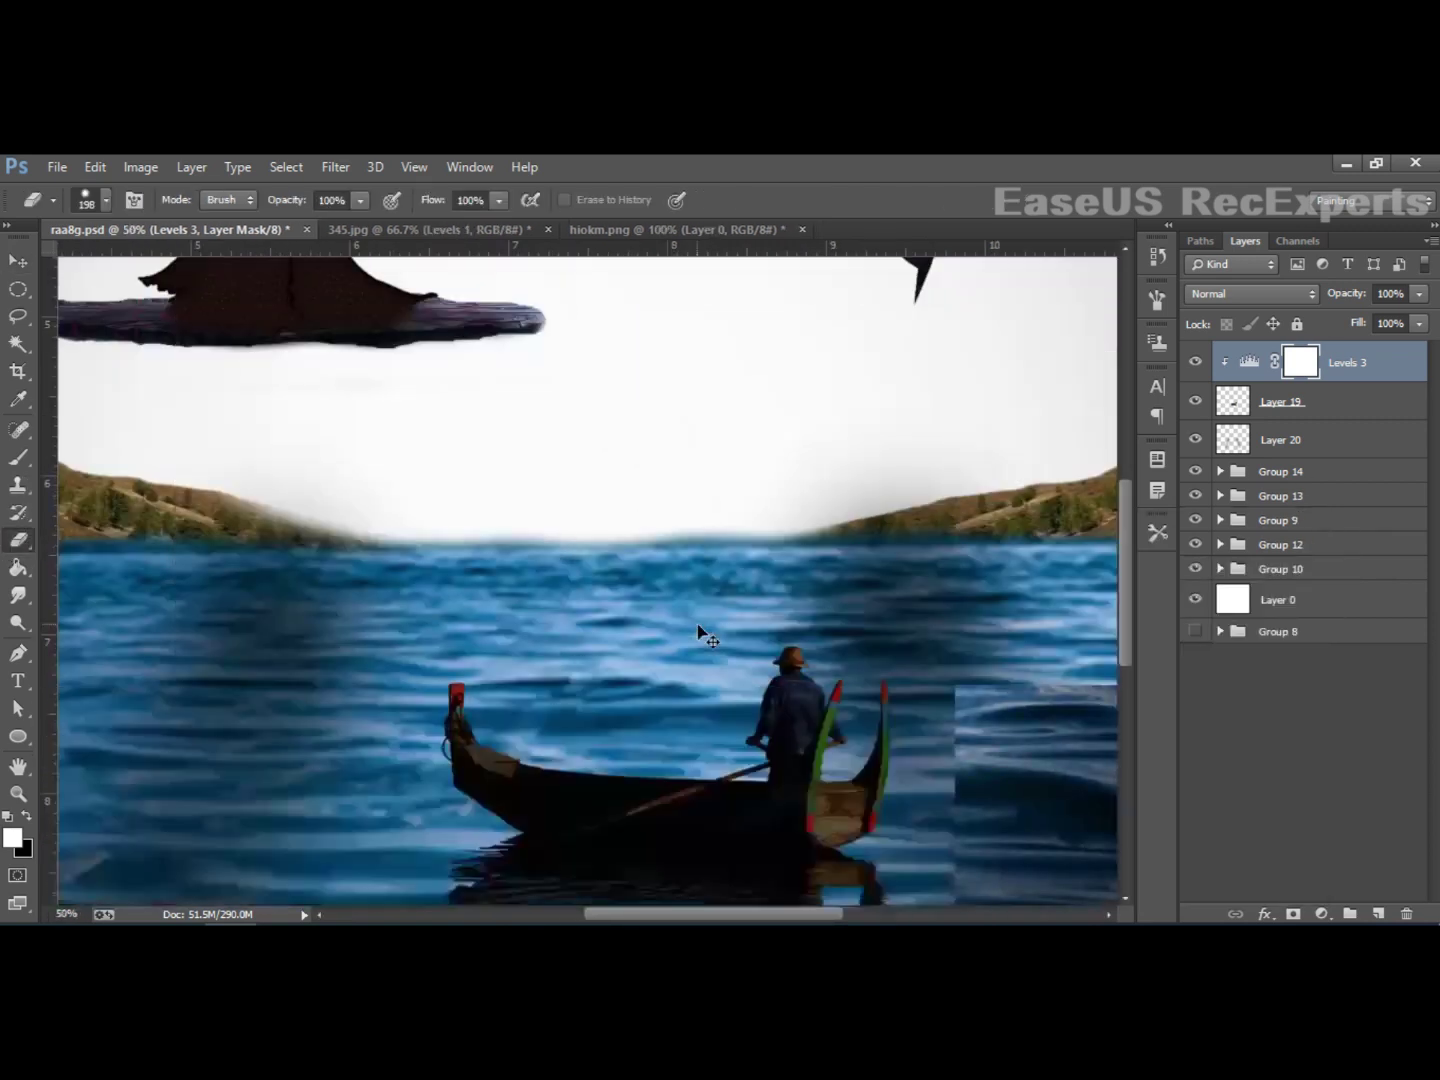
pyautogui.scroll(2, 720, 620)
pyautogui.rightClick(755, 561)
pyautogui.click(896, 600)
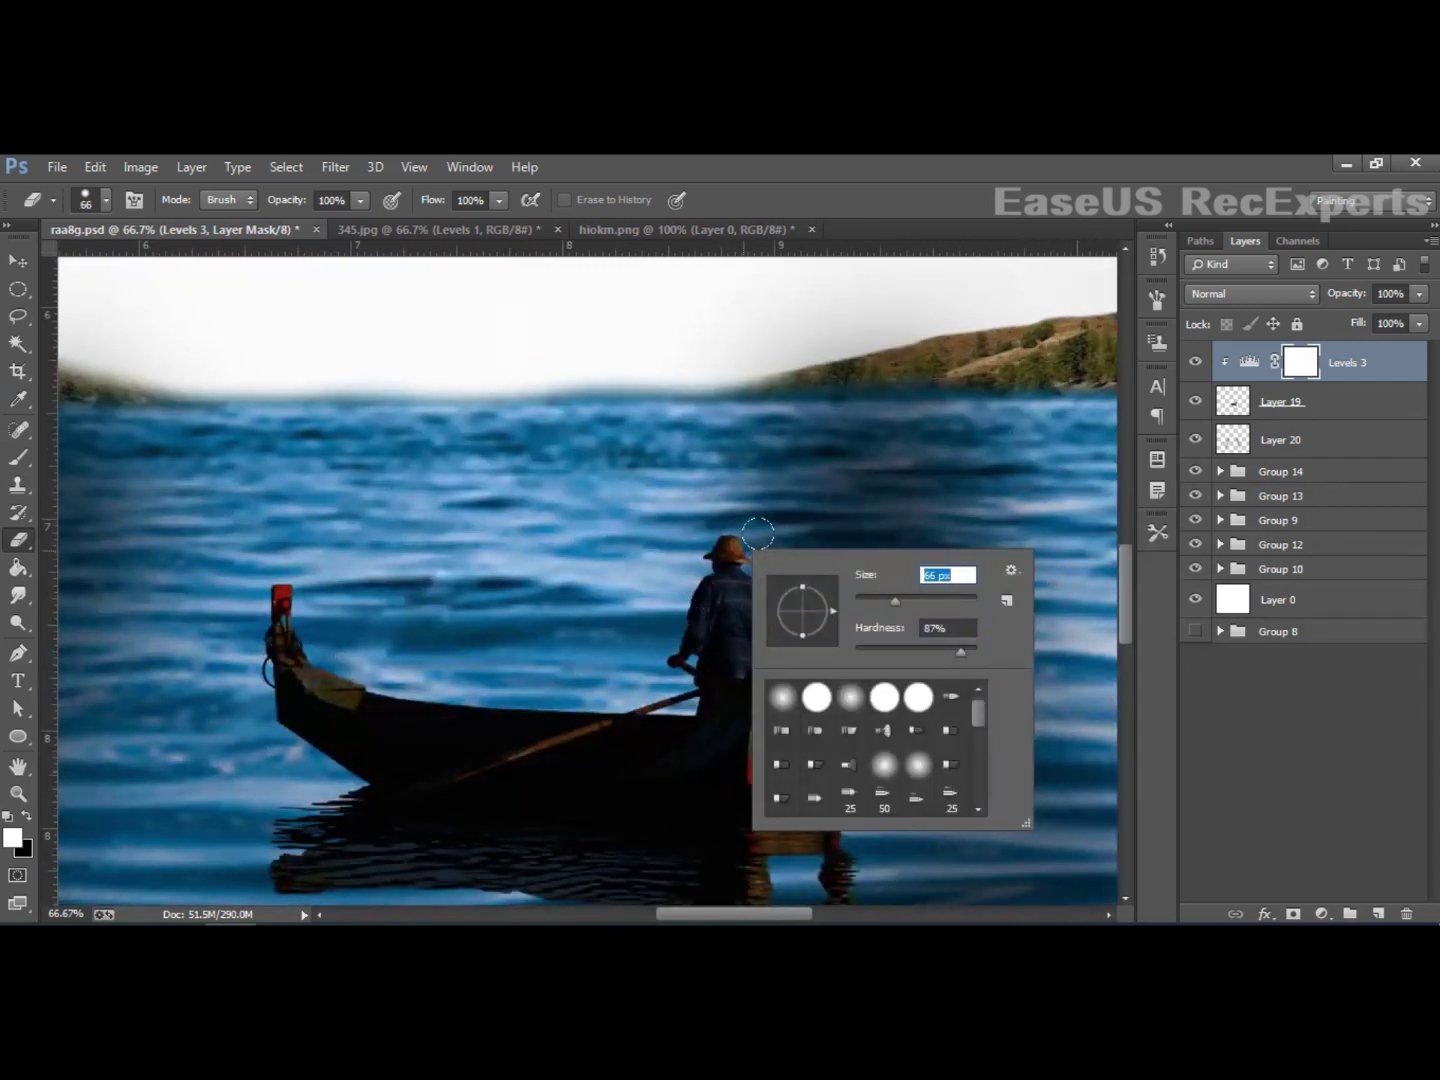
pyautogui.click(765, 536)
pyautogui.rightClick(767, 535)
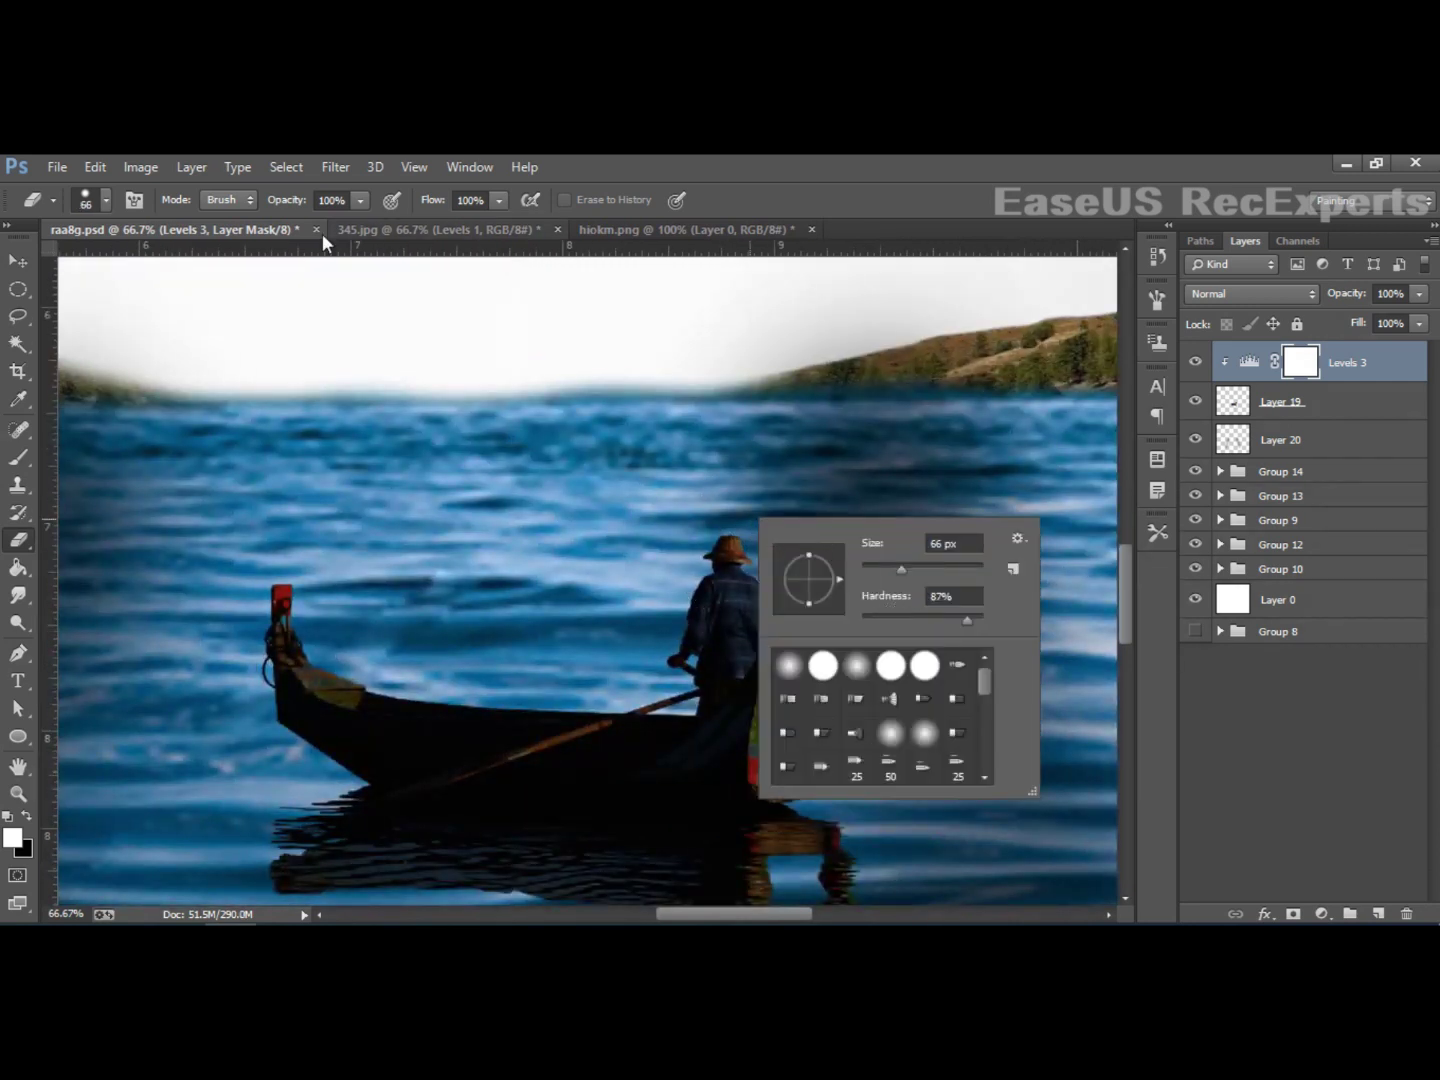
pyautogui.click(321, 226)
pyautogui.write('51')
pyautogui.click(784, 525)
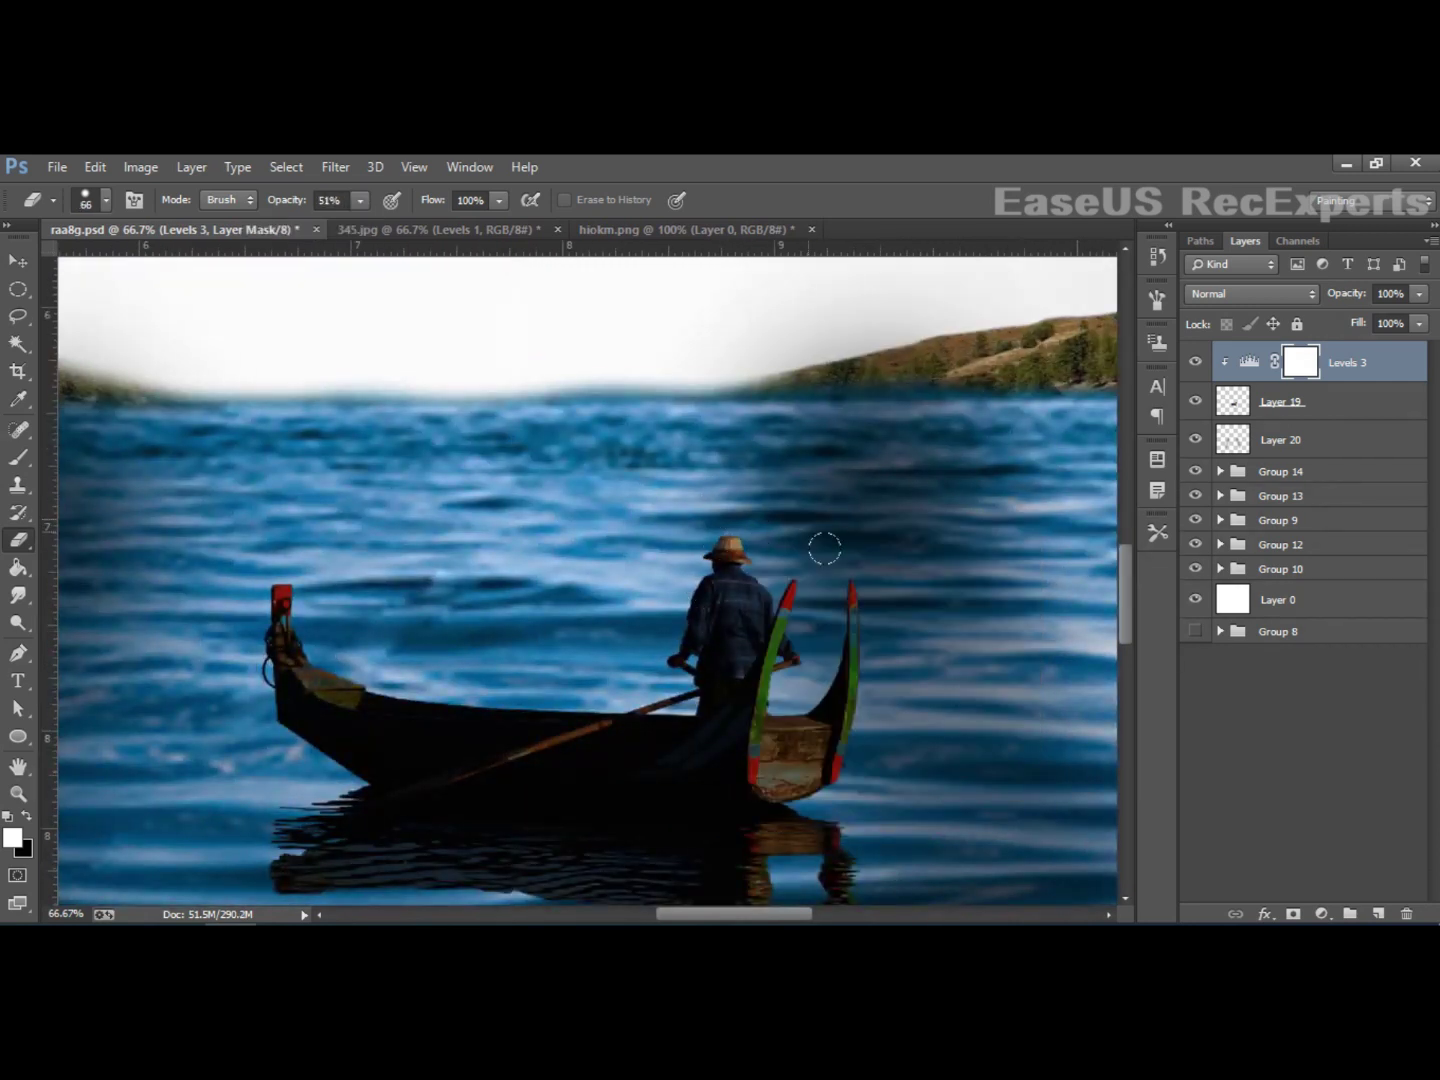
# Step: With a 17 px eraser, restore the boat's tone along its top edge up to the red prow
pyautogui.hotkey('ctrl', '+')
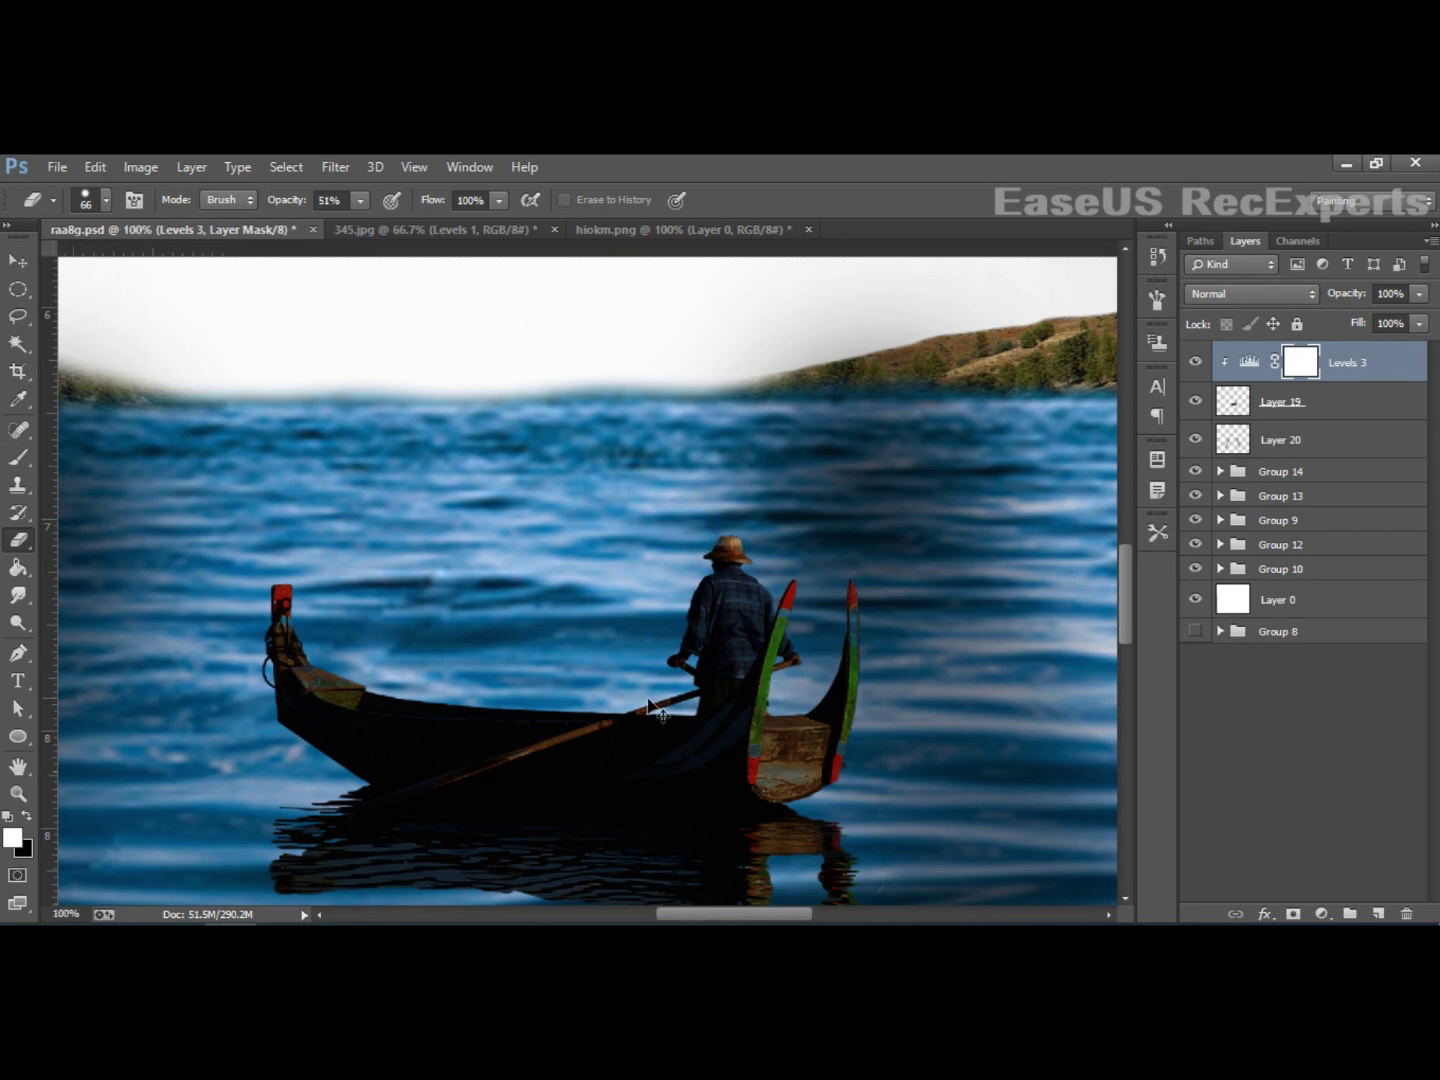
pyautogui.rightClick(788, 648)
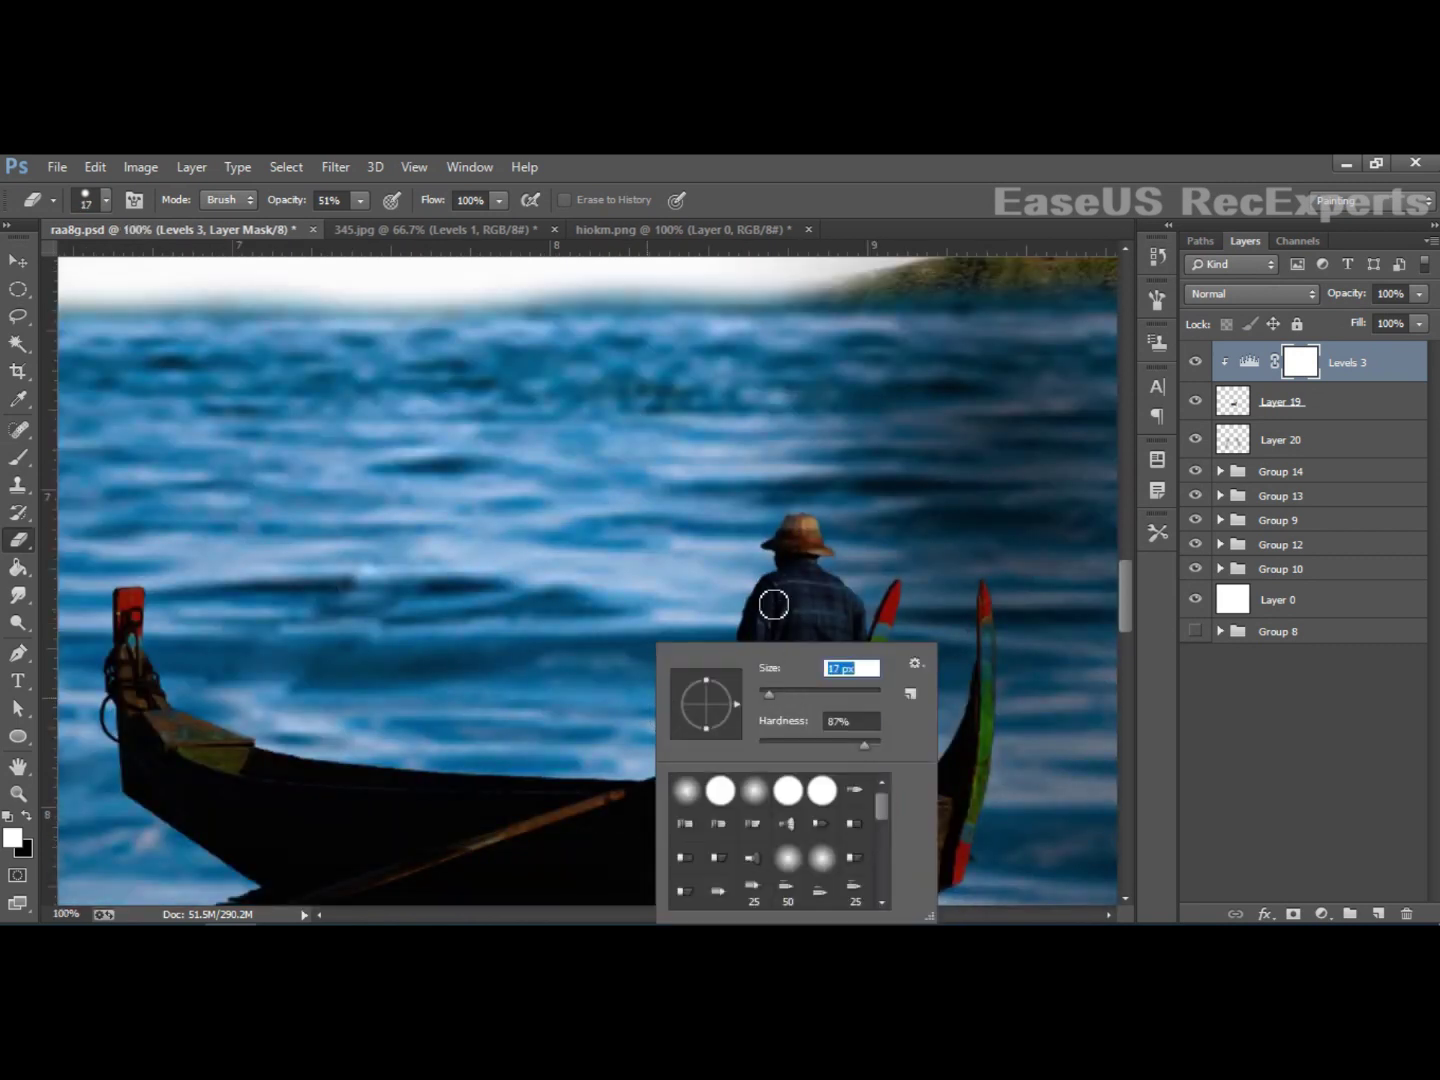
pyautogui.press('Return')
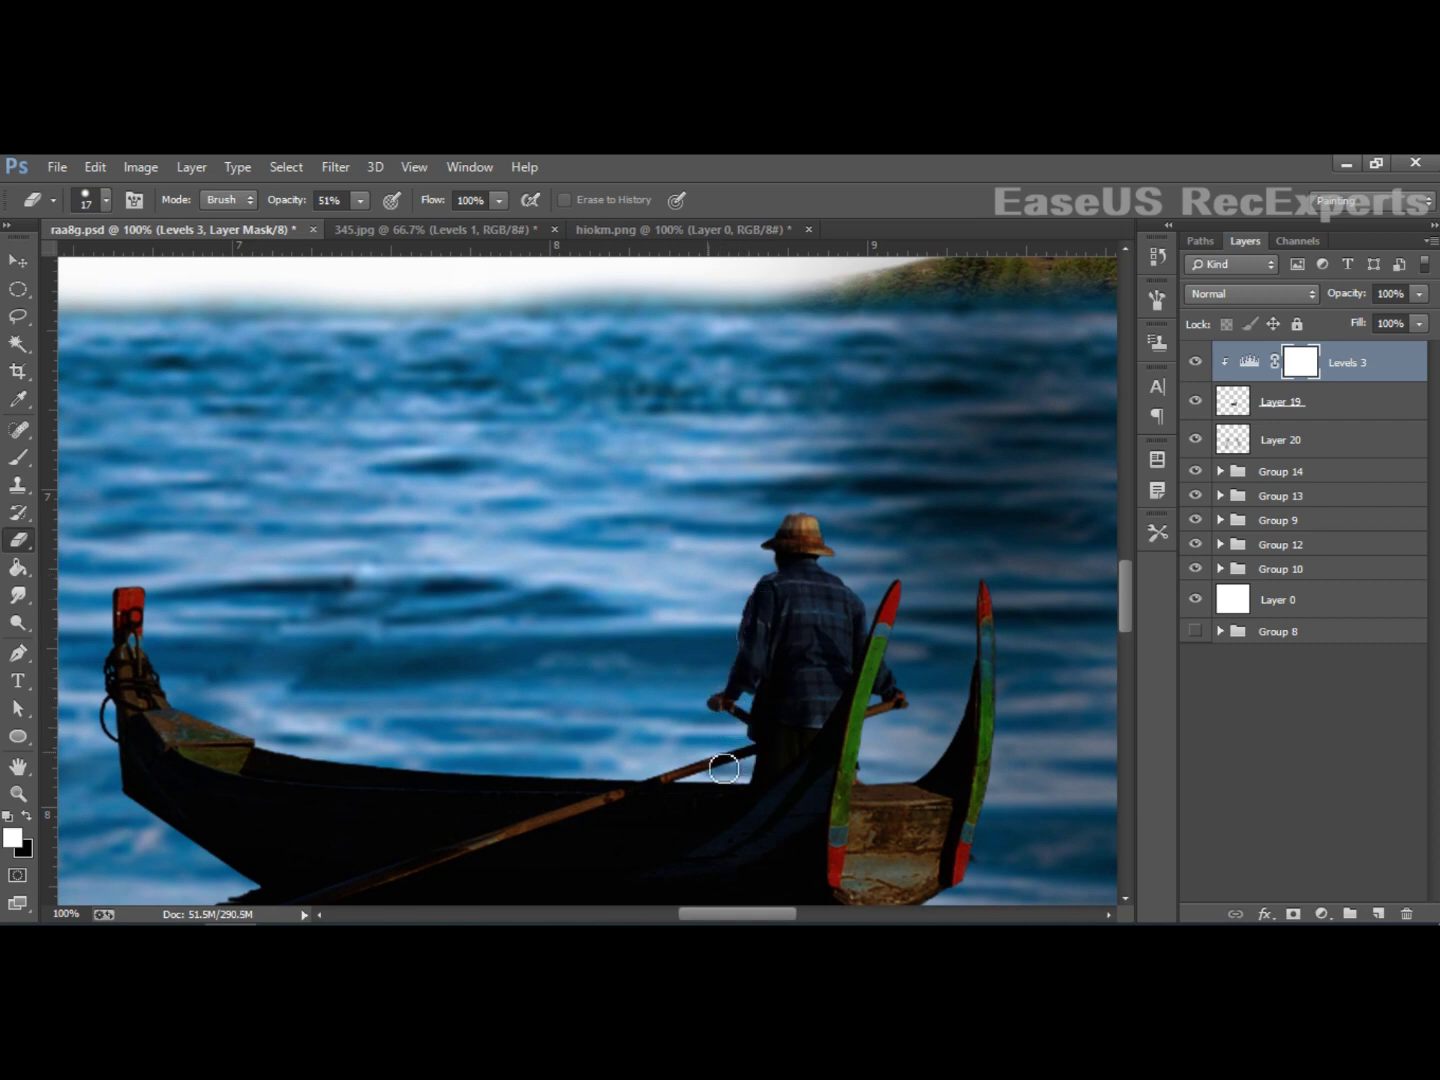
pyautogui.moveTo(652, 793); pyautogui.dragTo(323, 780)
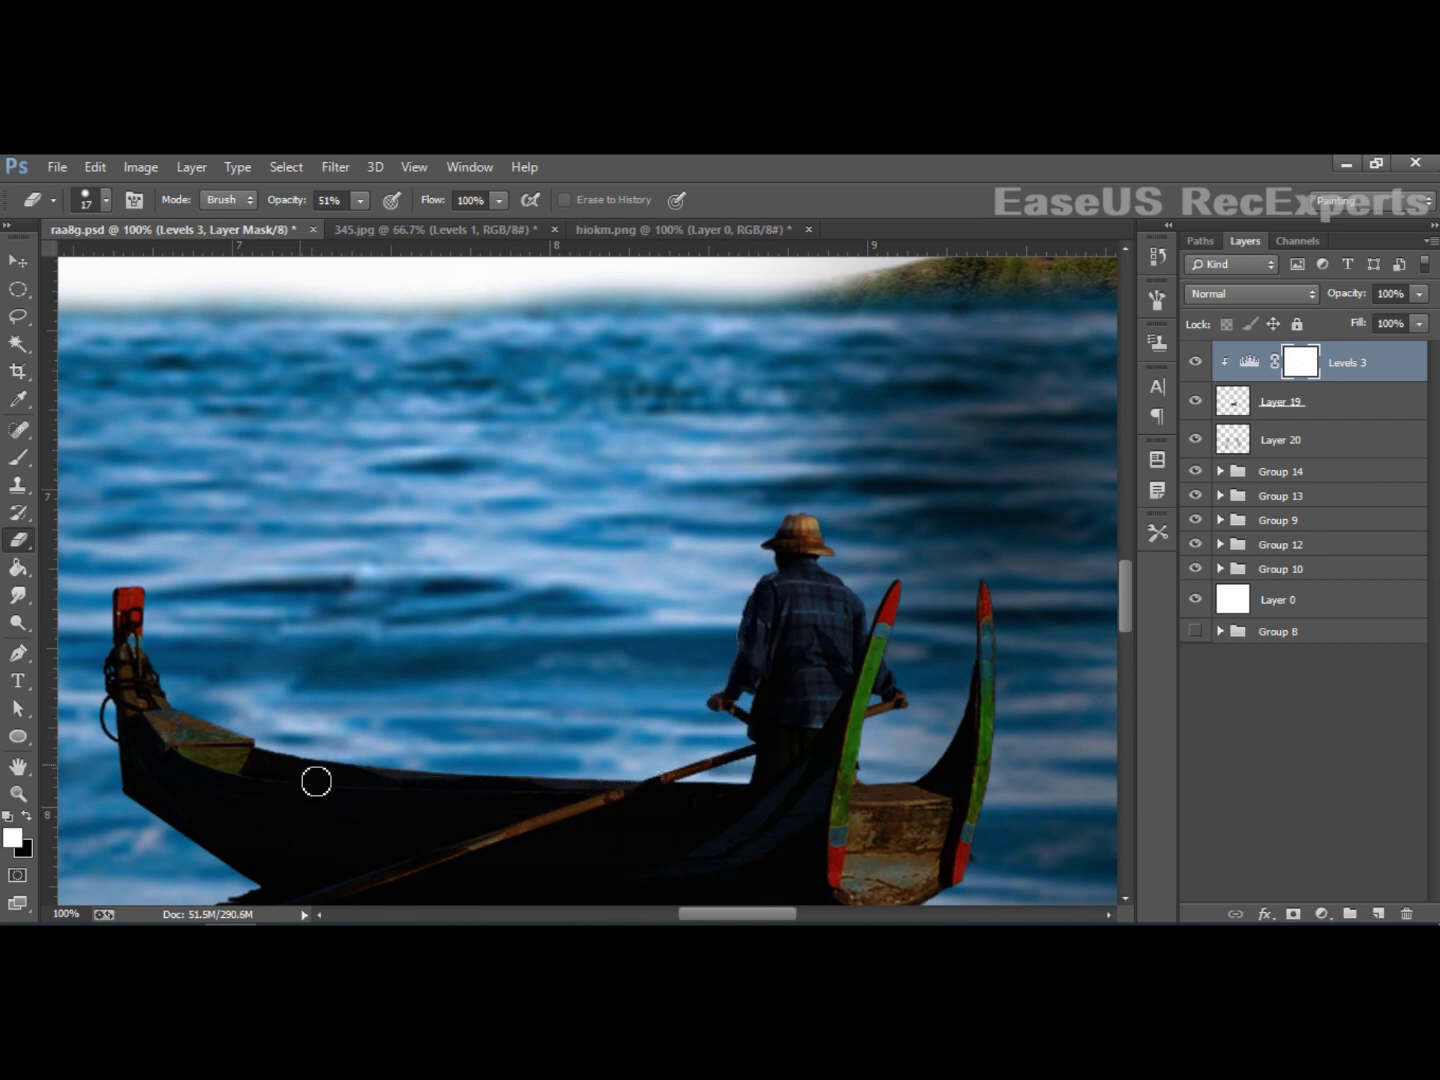
pyautogui.rightClick(593, 685)
pyautogui.press('Return')
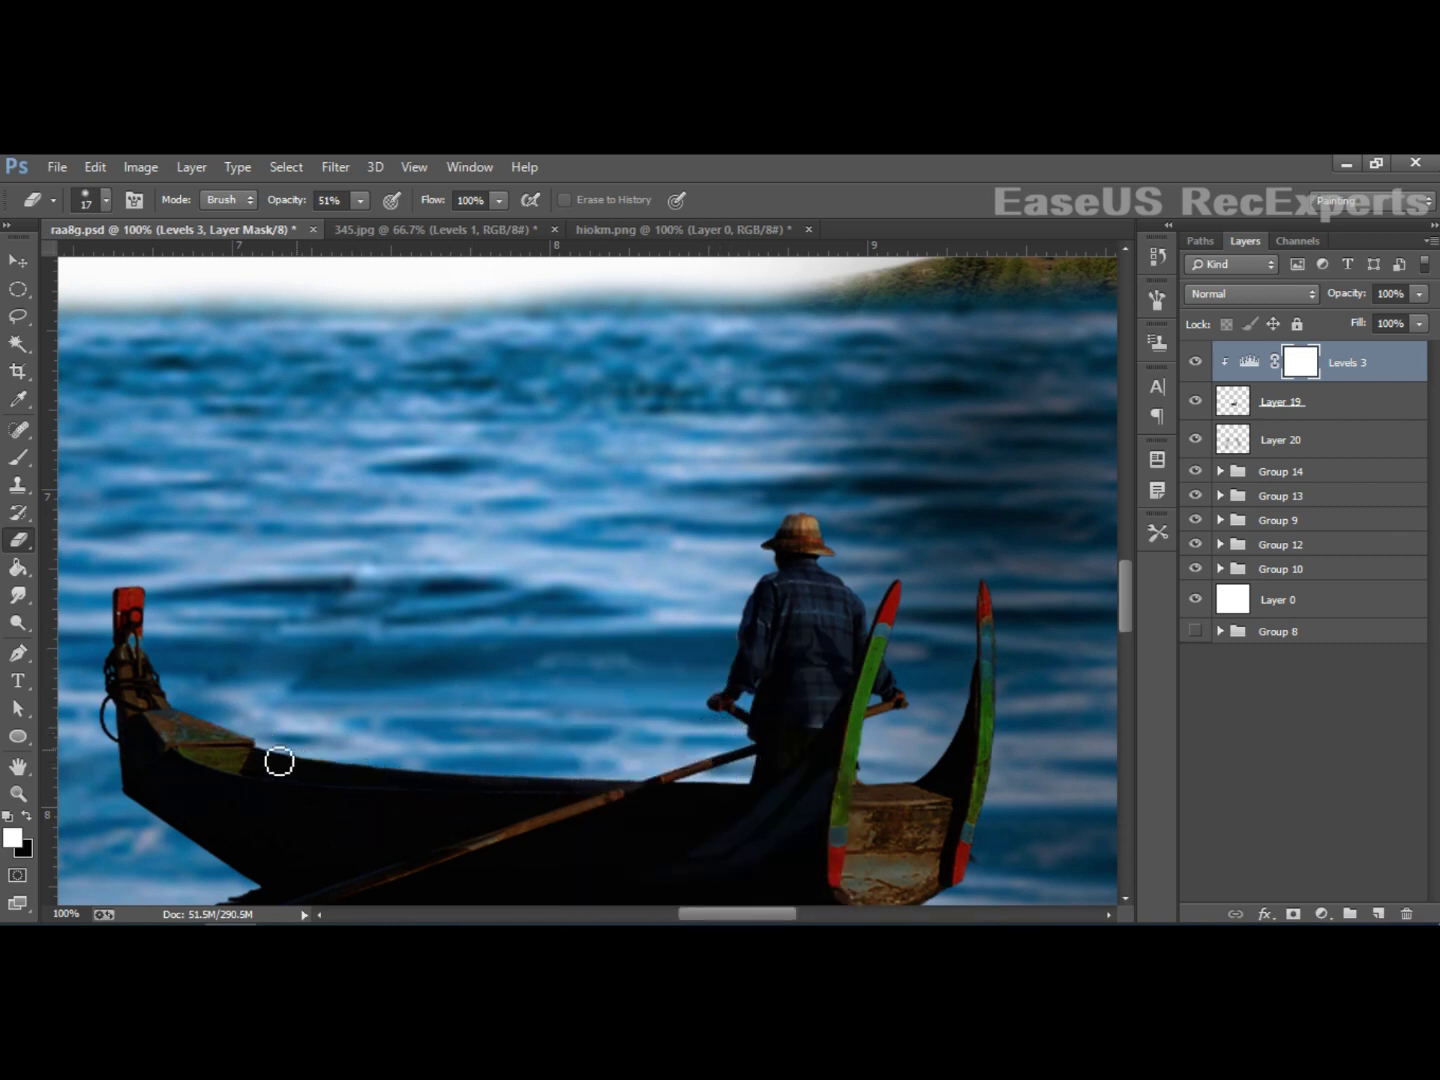
pyautogui.moveTo(280, 761); pyautogui.dragTo(139, 622)
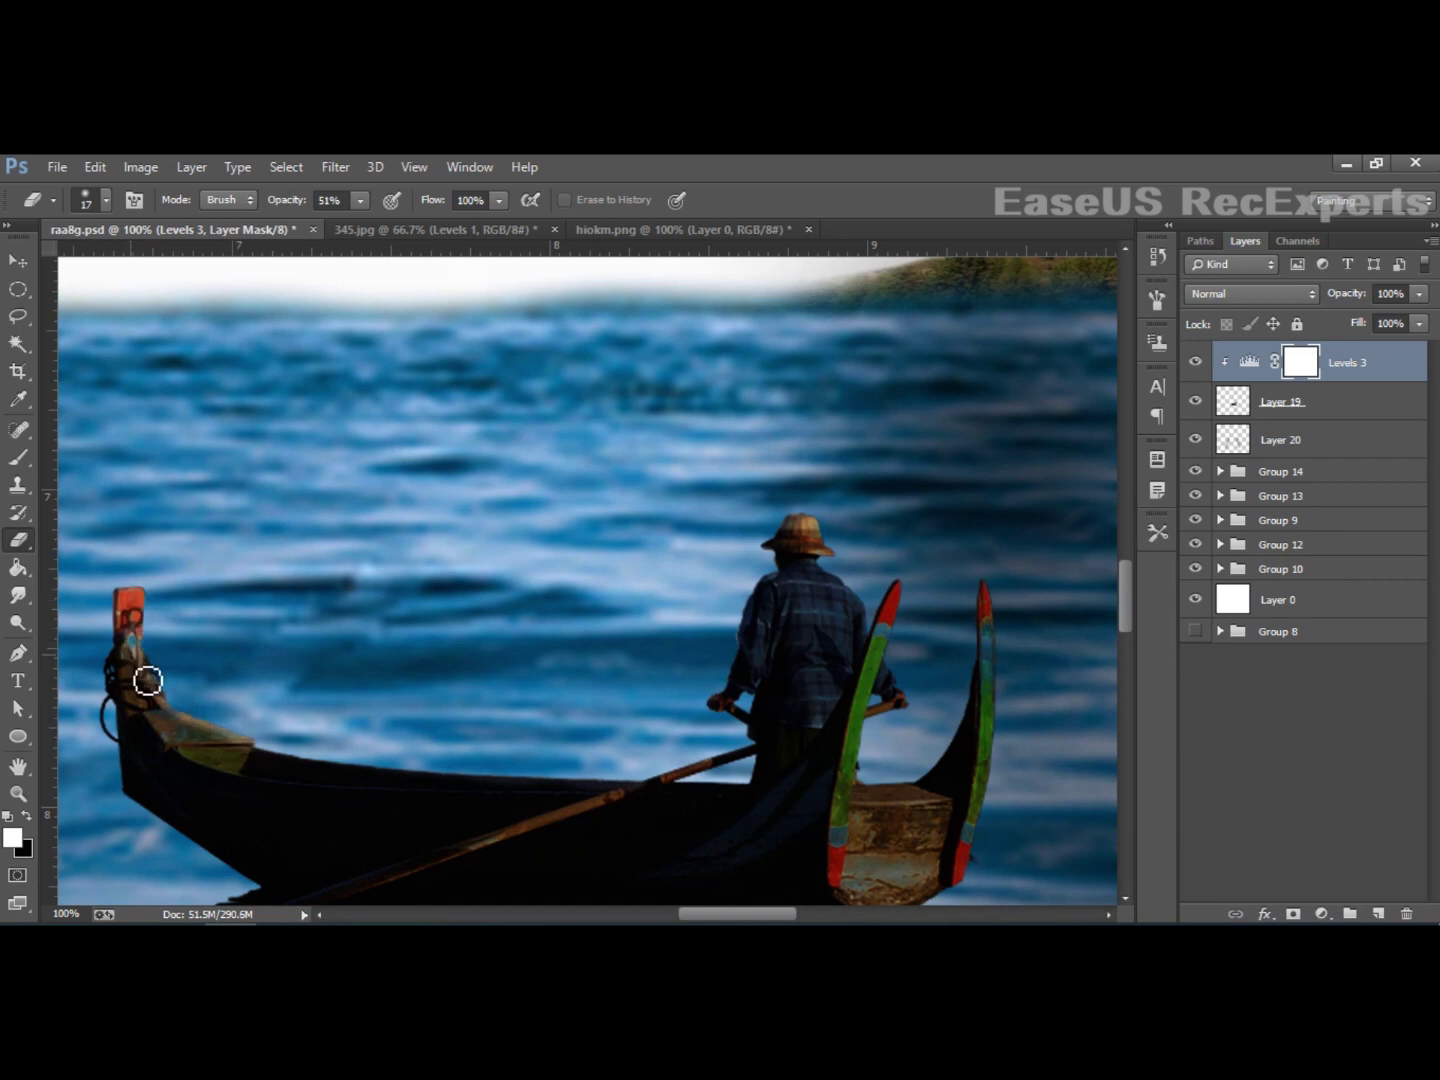
pyautogui.scroll(-2, 947, 829)
pyautogui.scroll(-1, 948, 829)
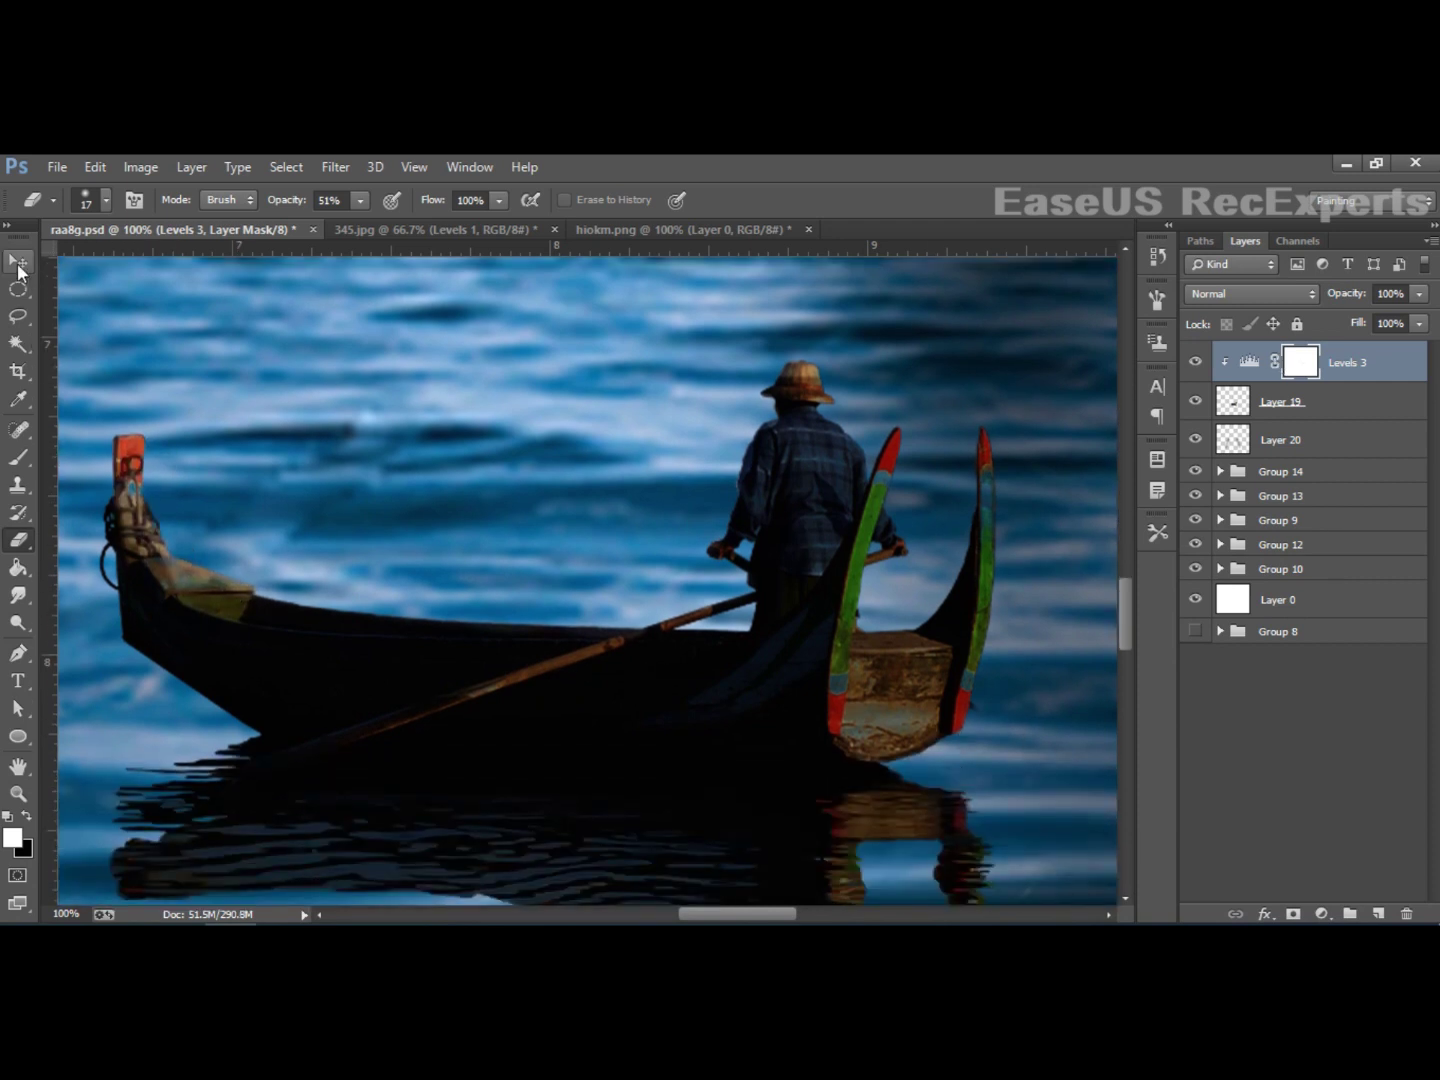
# Step: Group Levels 3, Layer 19 and Layer 20 into Group 15 and nudge the boat left
pyautogui.click(18, 264)
pyautogui.hotkey('ctrl', '-')
pyautogui.hotkey('ctrl', '-')
pyautogui.hotkey('ctrl', '-')
pyautogui.hotkey('ctrl', '-')
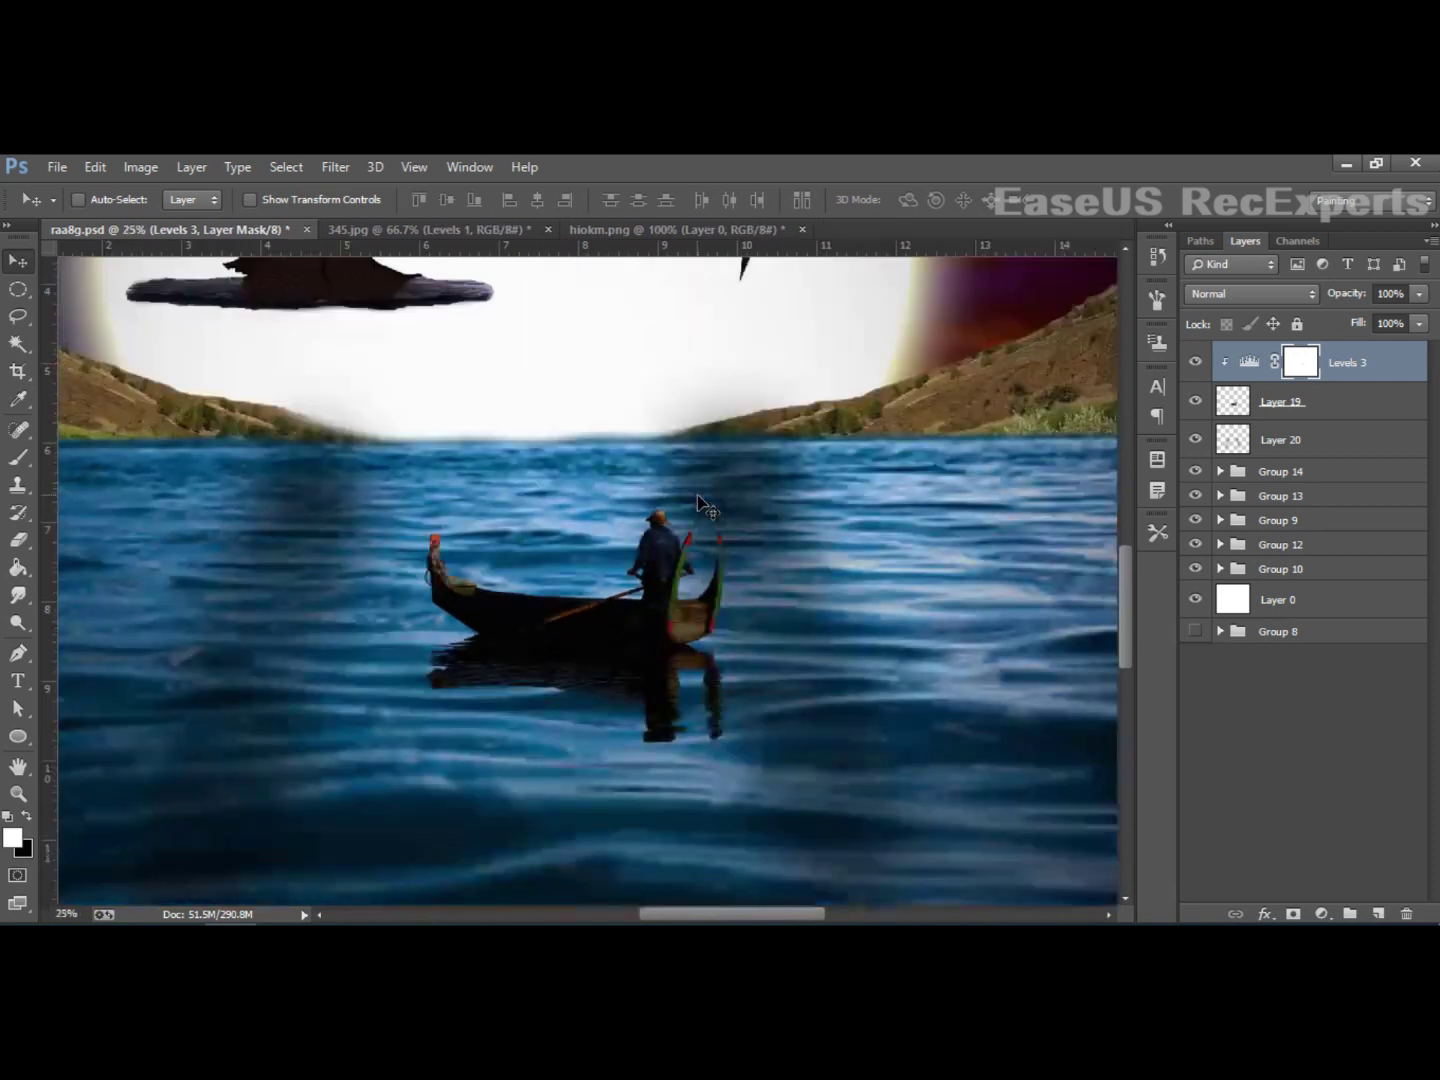
pyautogui.hotkey('ctrl', '-')
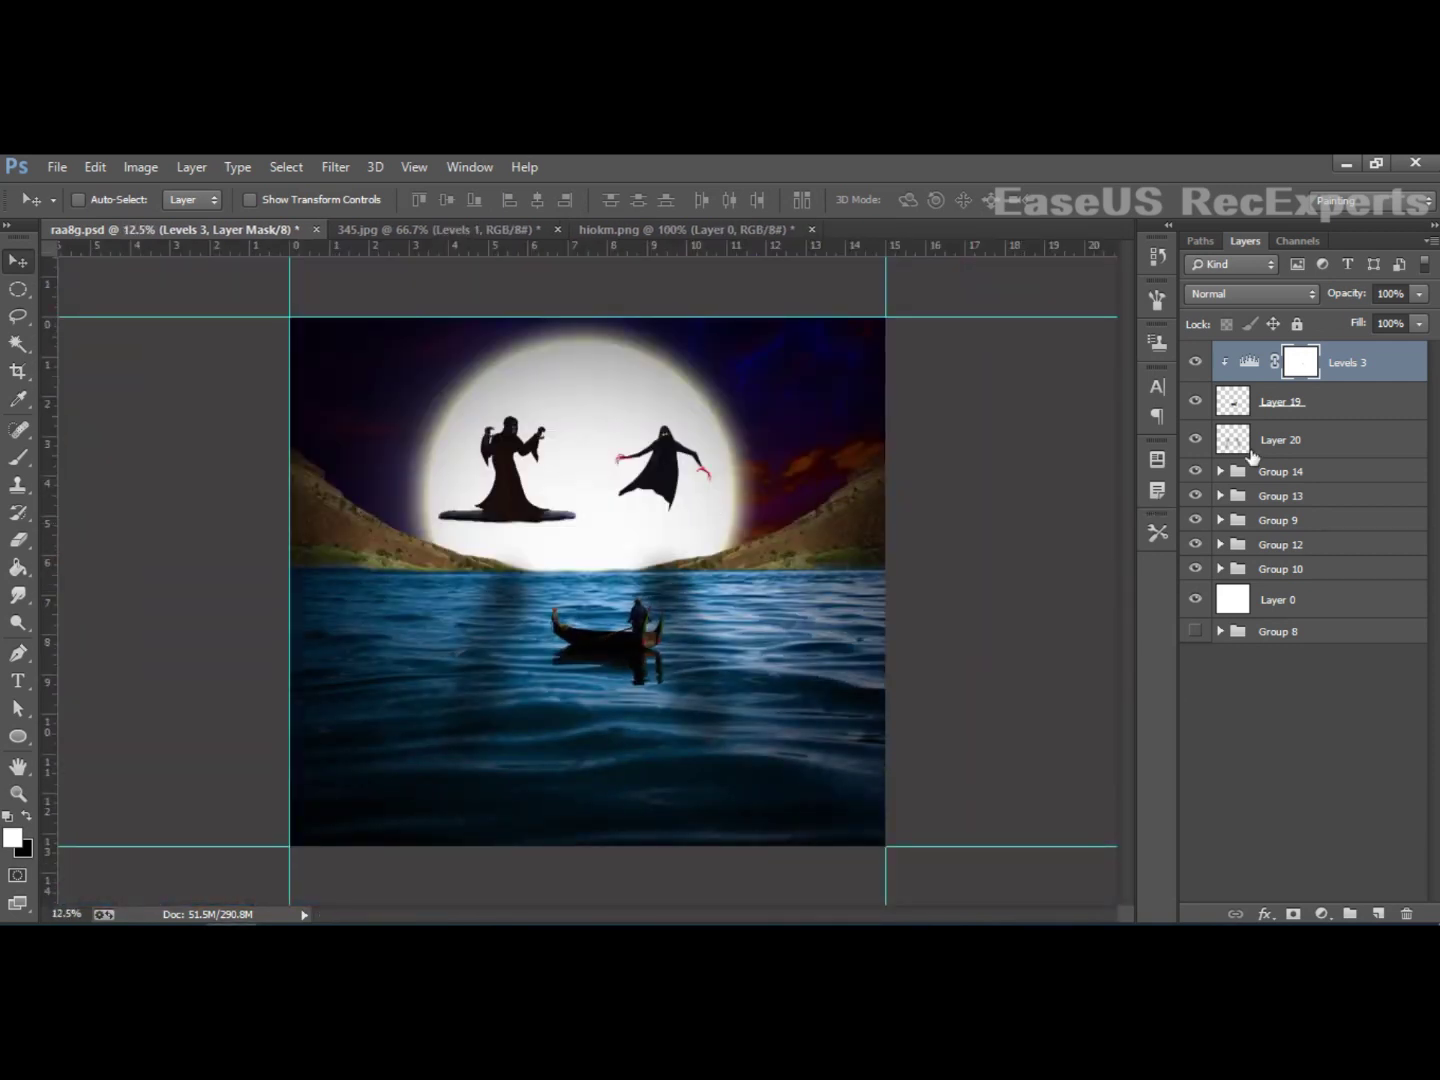
pyautogui.click(1328, 446)
pyautogui.keyDown('shift'); pyautogui.click(1346, 364); pyautogui.keyUp('shift')
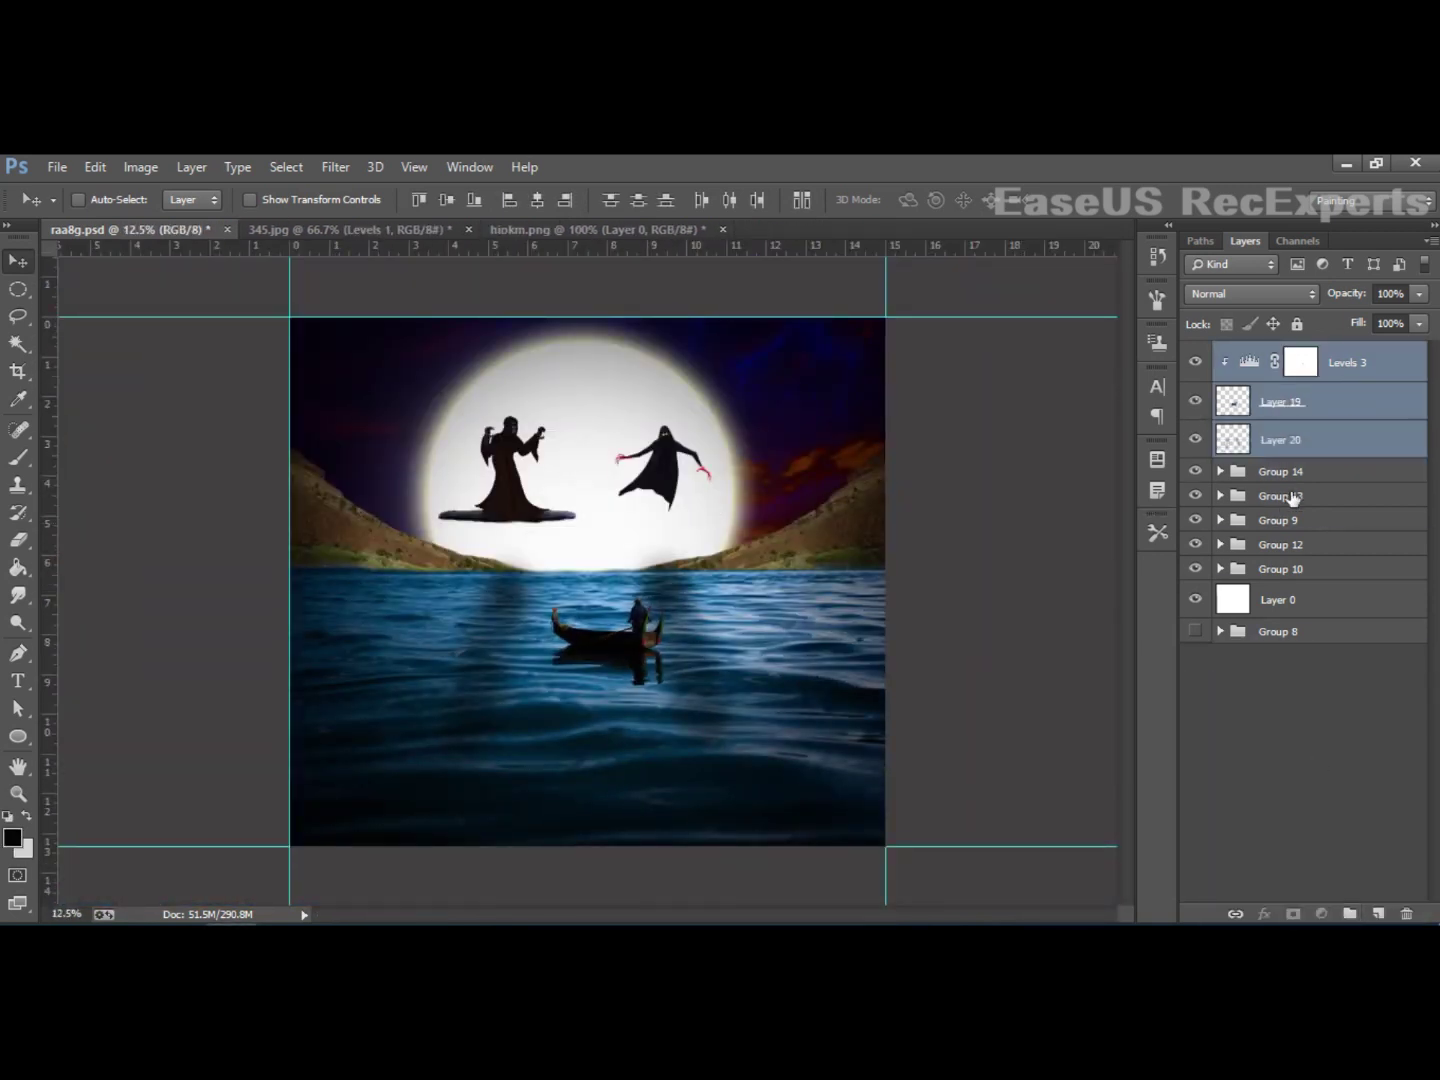
pyautogui.moveTo(1285, 440); pyautogui.dragTo(1349, 914)
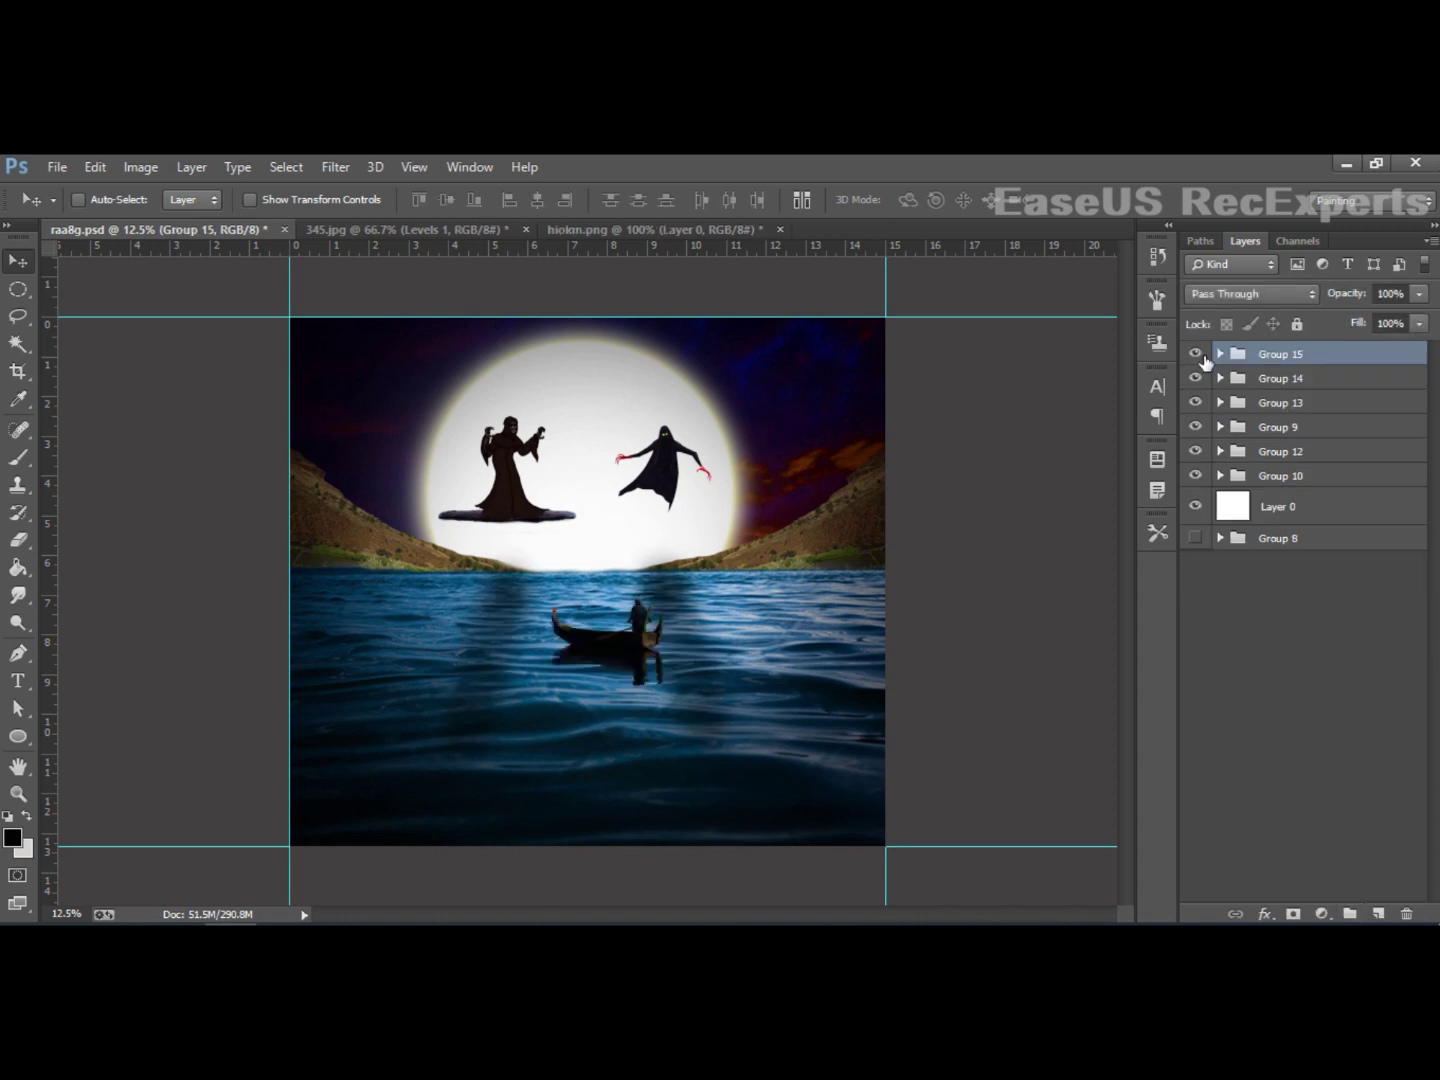
pyautogui.hotkey('ctrl', 't')
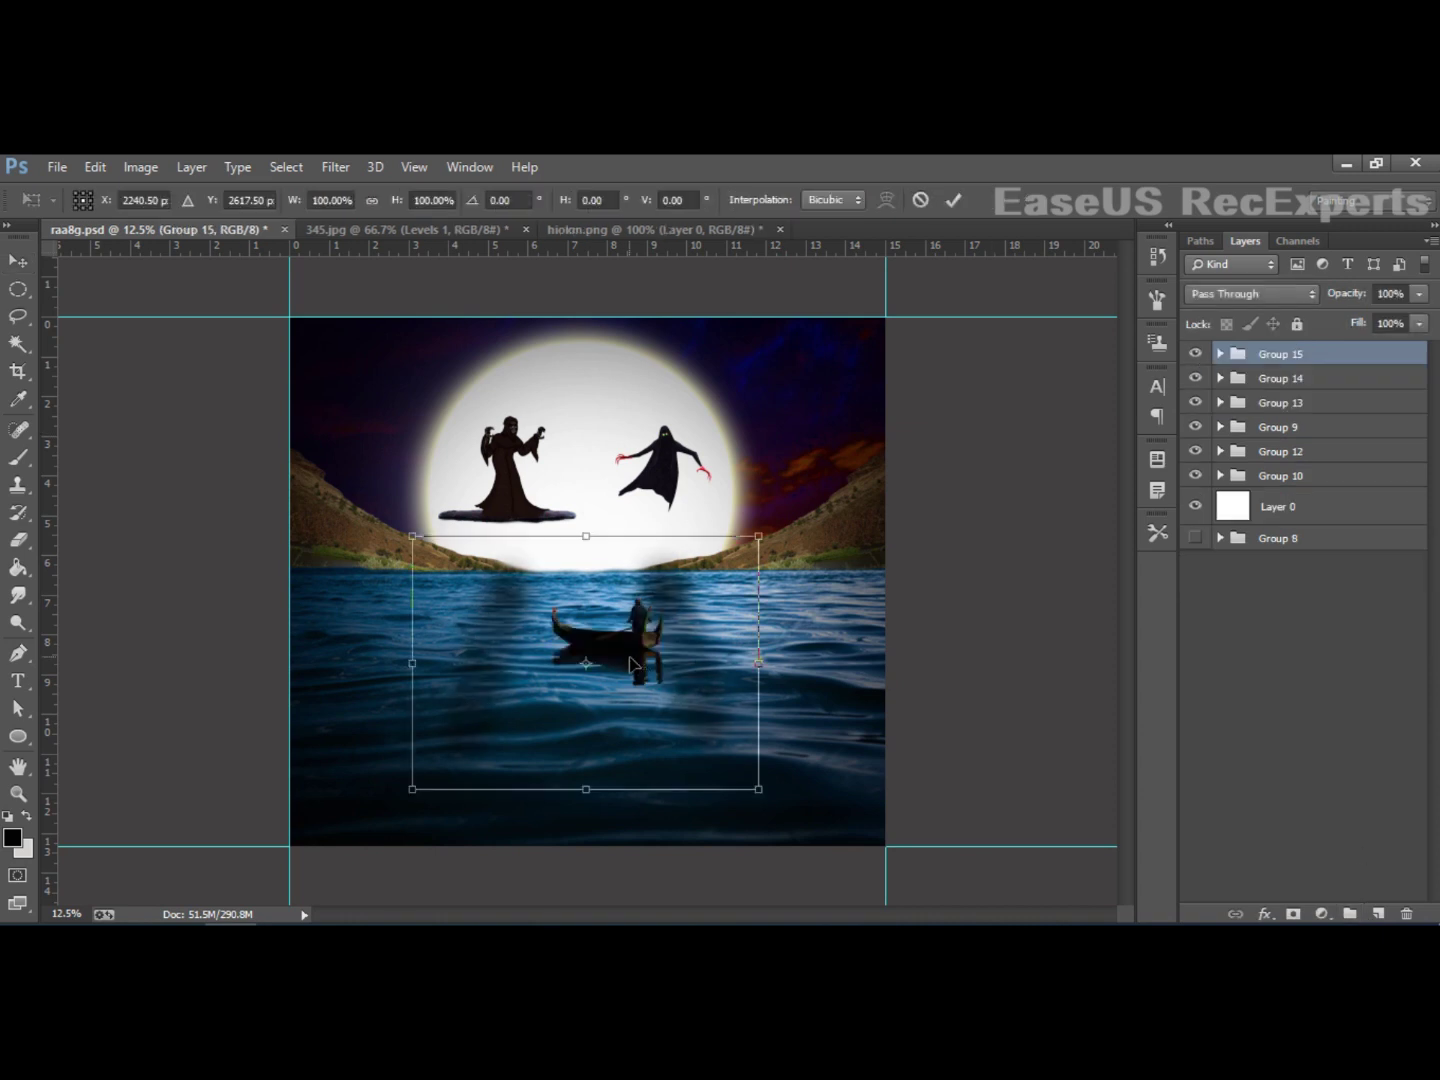
pyautogui.press('Return')
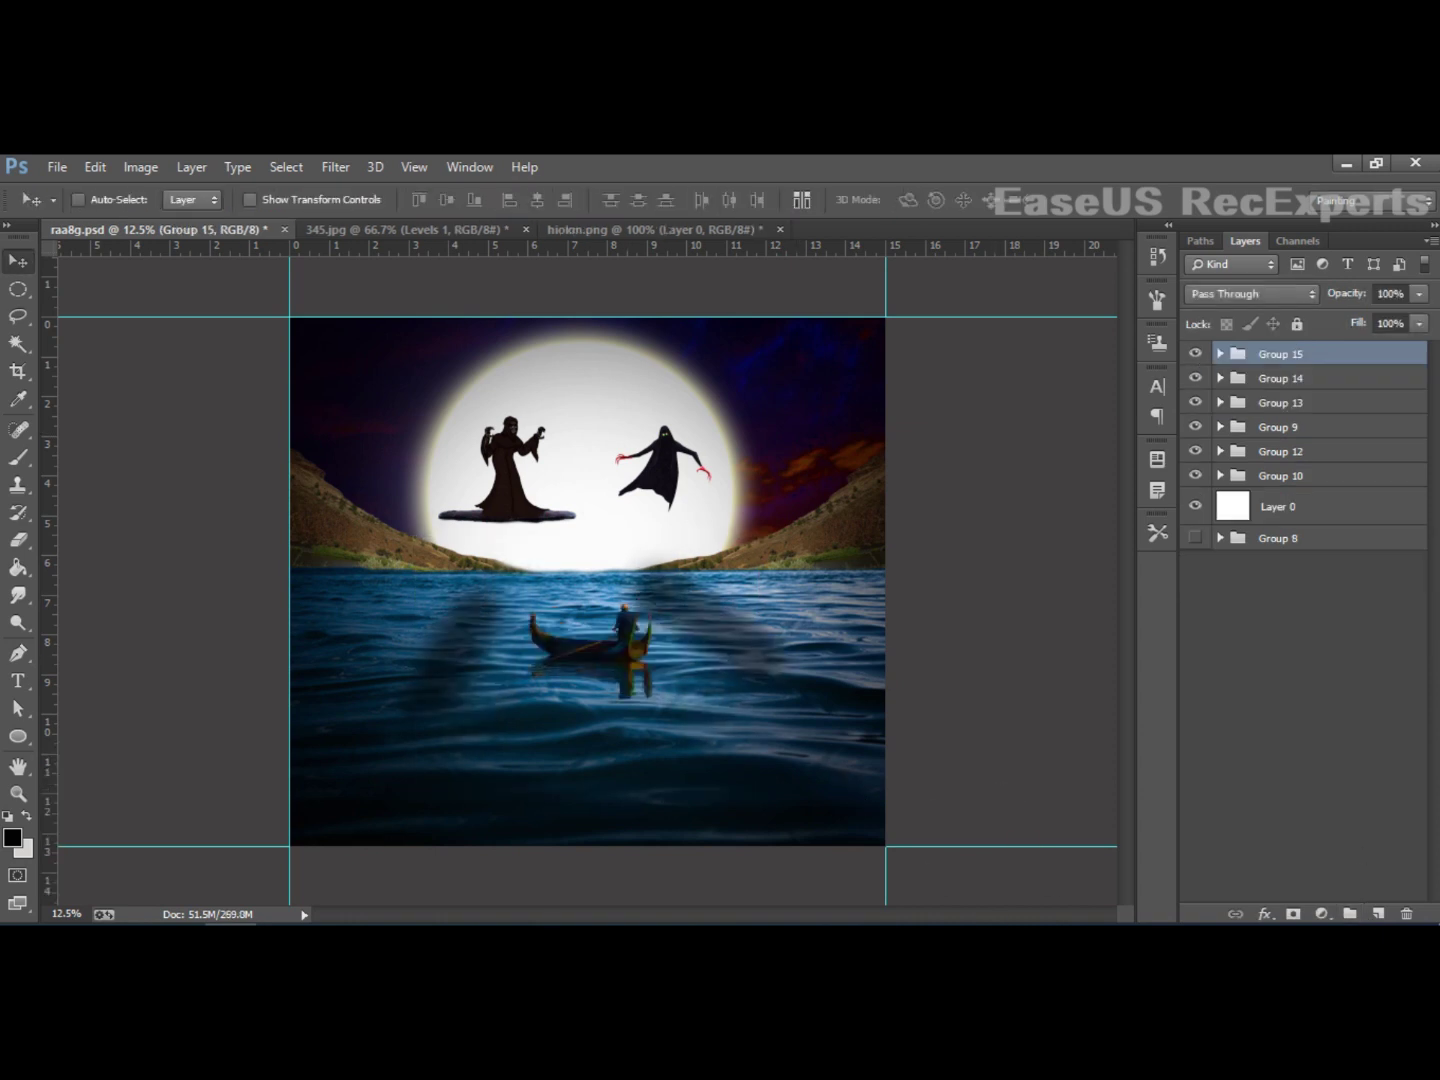
# Step: Add a new layer above Group 15 with a 59 px brush, and re-show Levels 2 in the group
pyautogui.click(1379, 914)
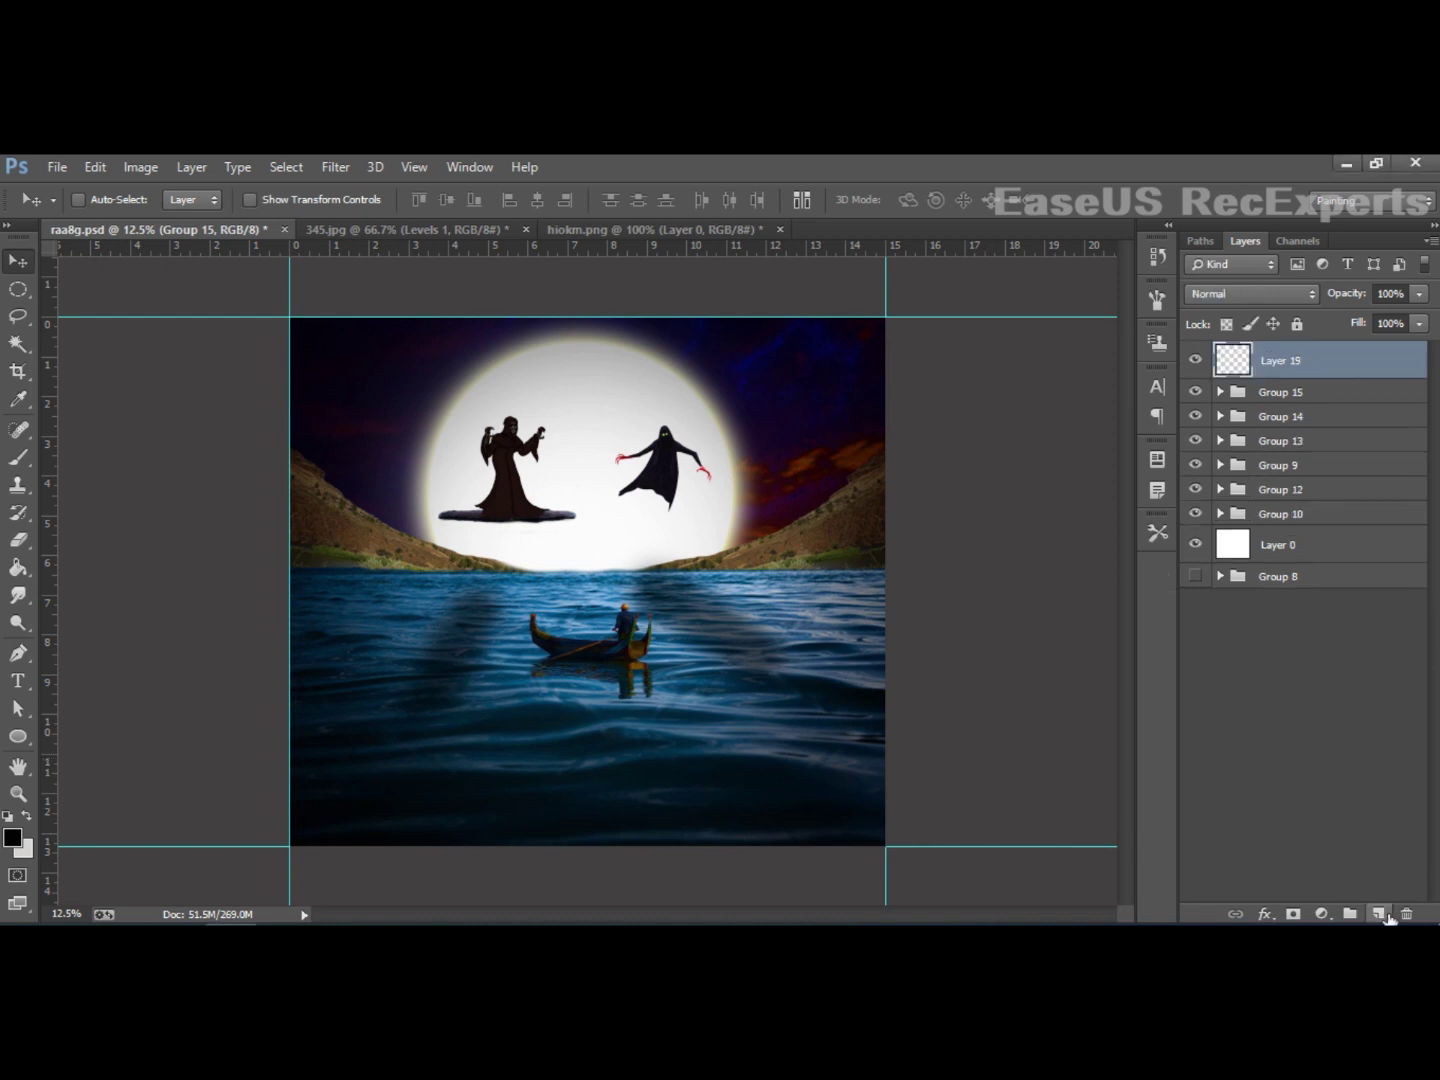
pyautogui.click(18, 457)
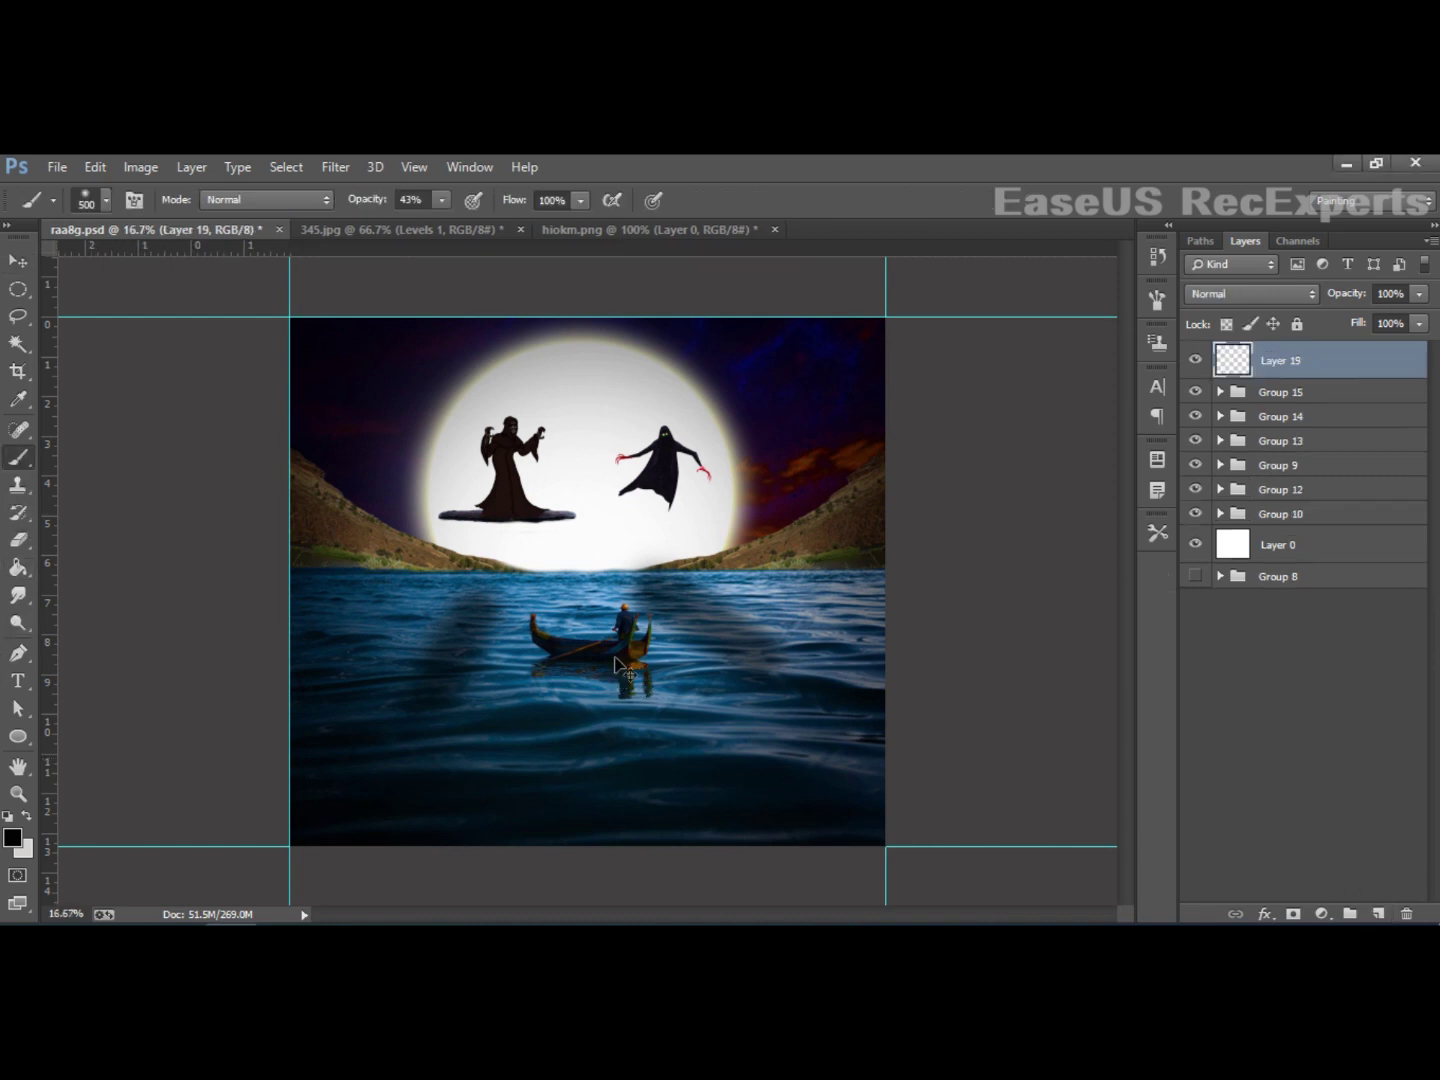
pyautogui.scroll(4, 631, 677)
pyautogui.scroll(-3, 699, 610)
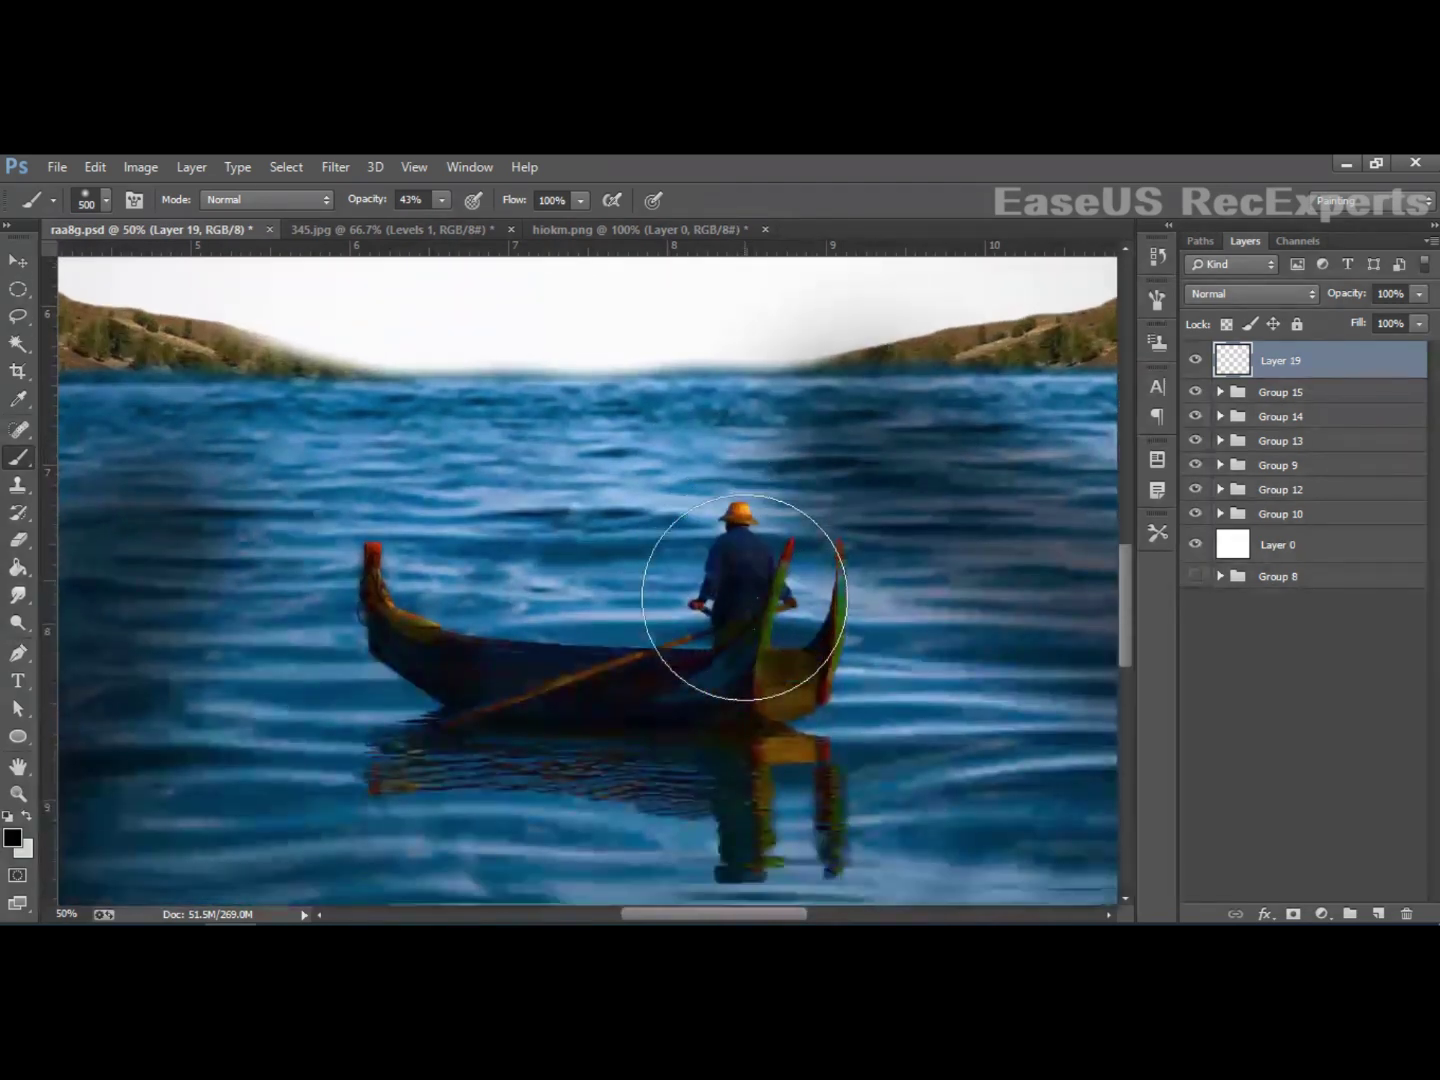
pyautogui.scroll(-2, 740, 603)
pyautogui.scroll(-1, 1000, 440)
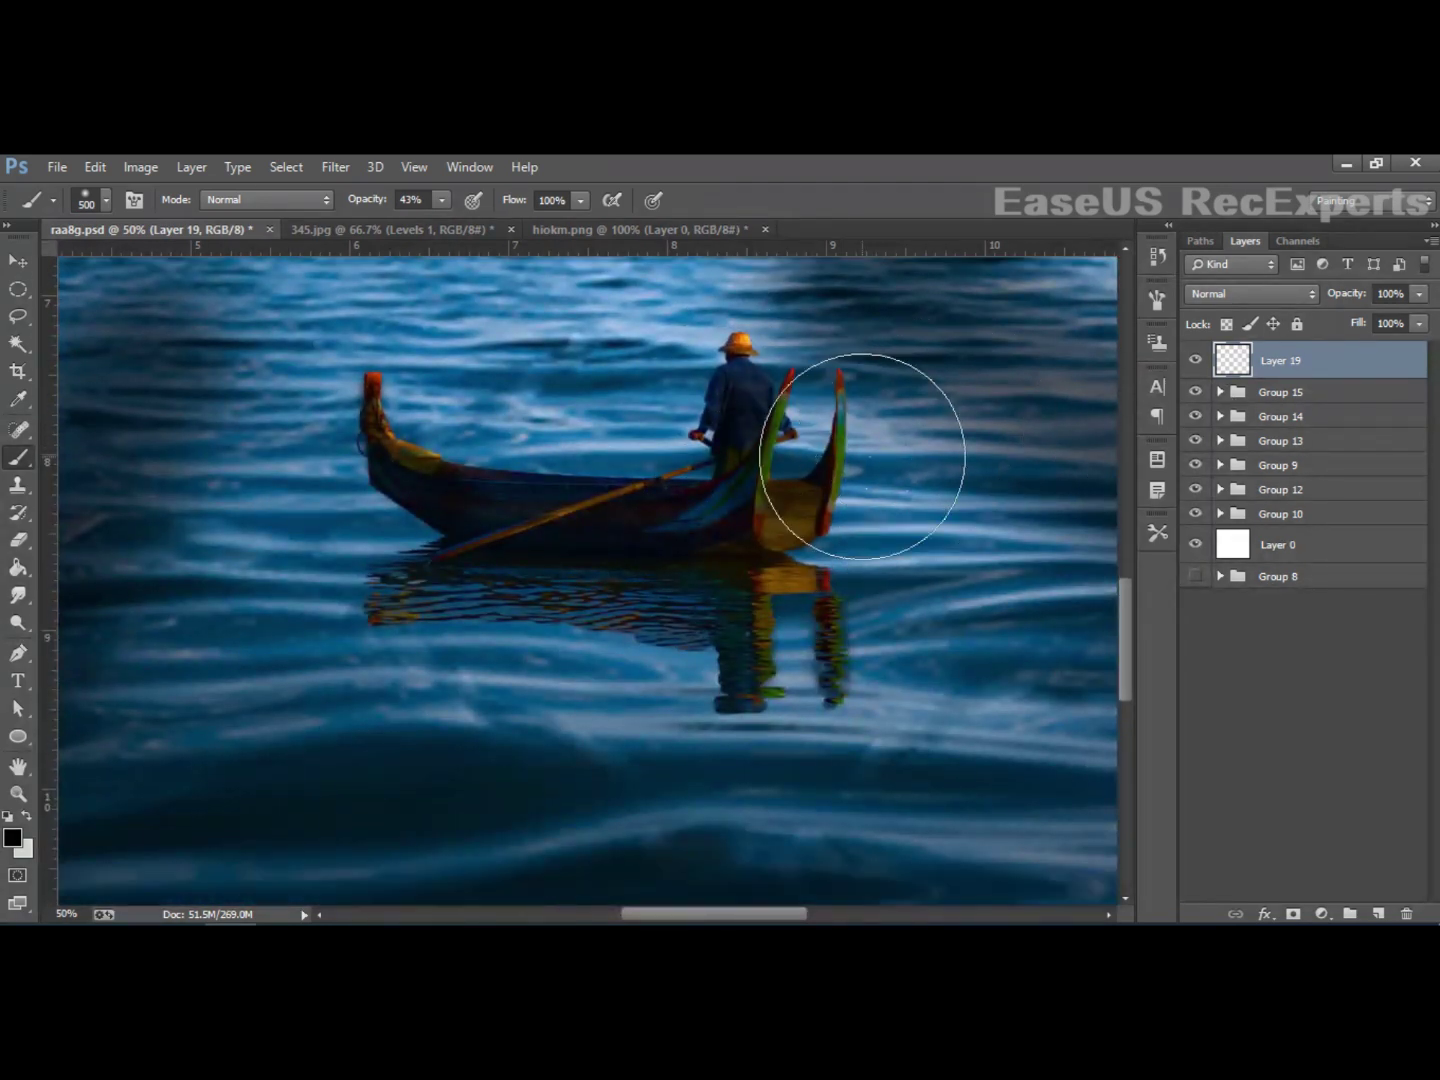
pyautogui.rightClick(832, 522)
pyautogui.write('59')
pyautogui.press('Return')
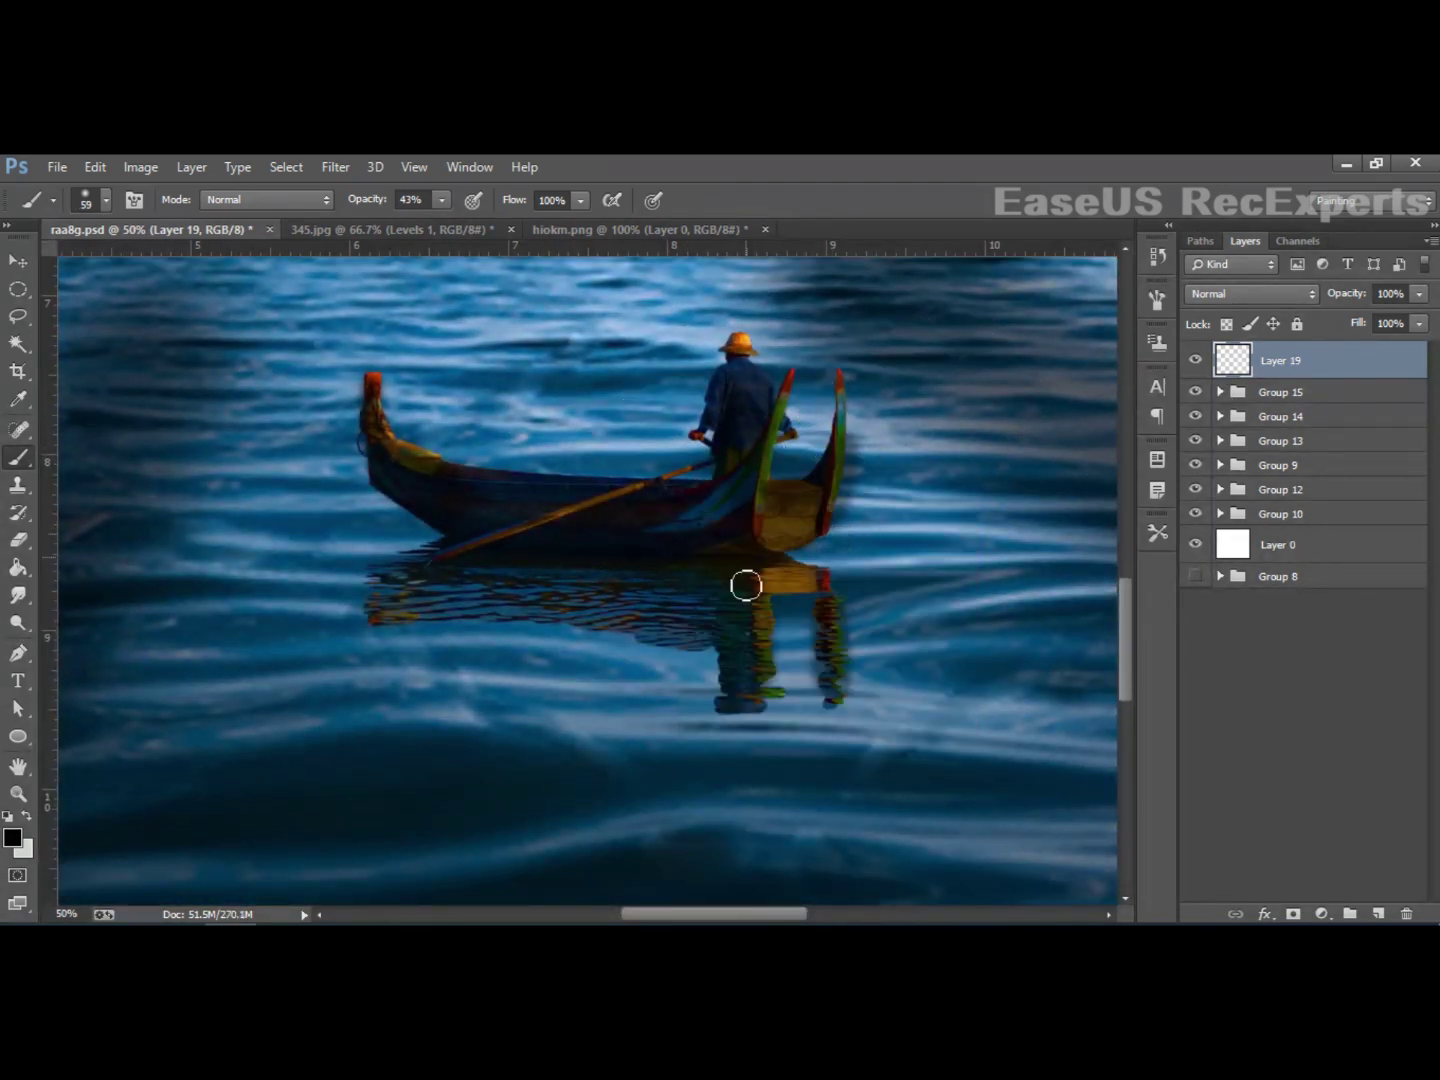
pyautogui.click(1219, 392)
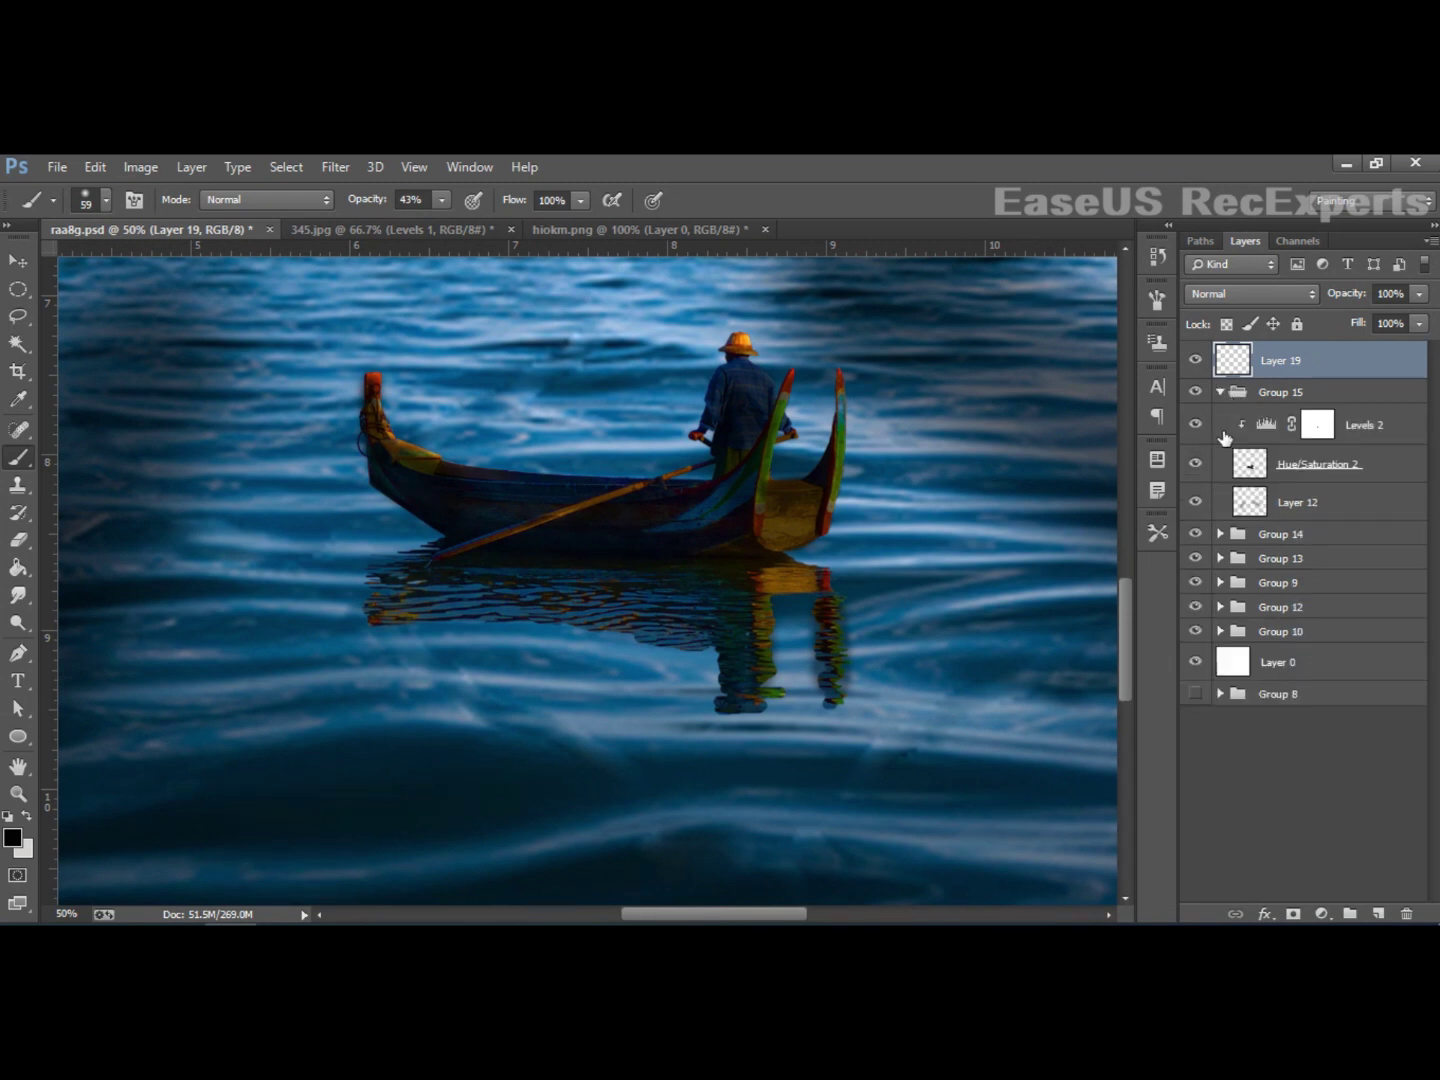
pyautogui.click(1196, 425)
pyautogui.click(1220, 391)
# Step: Paint black shading at about 59% opacity over the bow, lower hull and reflection
pyautogui.moveTo(792, 515)
pyautogui.mouseDown()
pyautogui.moveTo(823, 509)
pyautogui.moveTo(784, 540)
pyautogui.moveTo(826, 526)
pyautogui.moveTo(809, 494)
pyautogui.mouseUp()
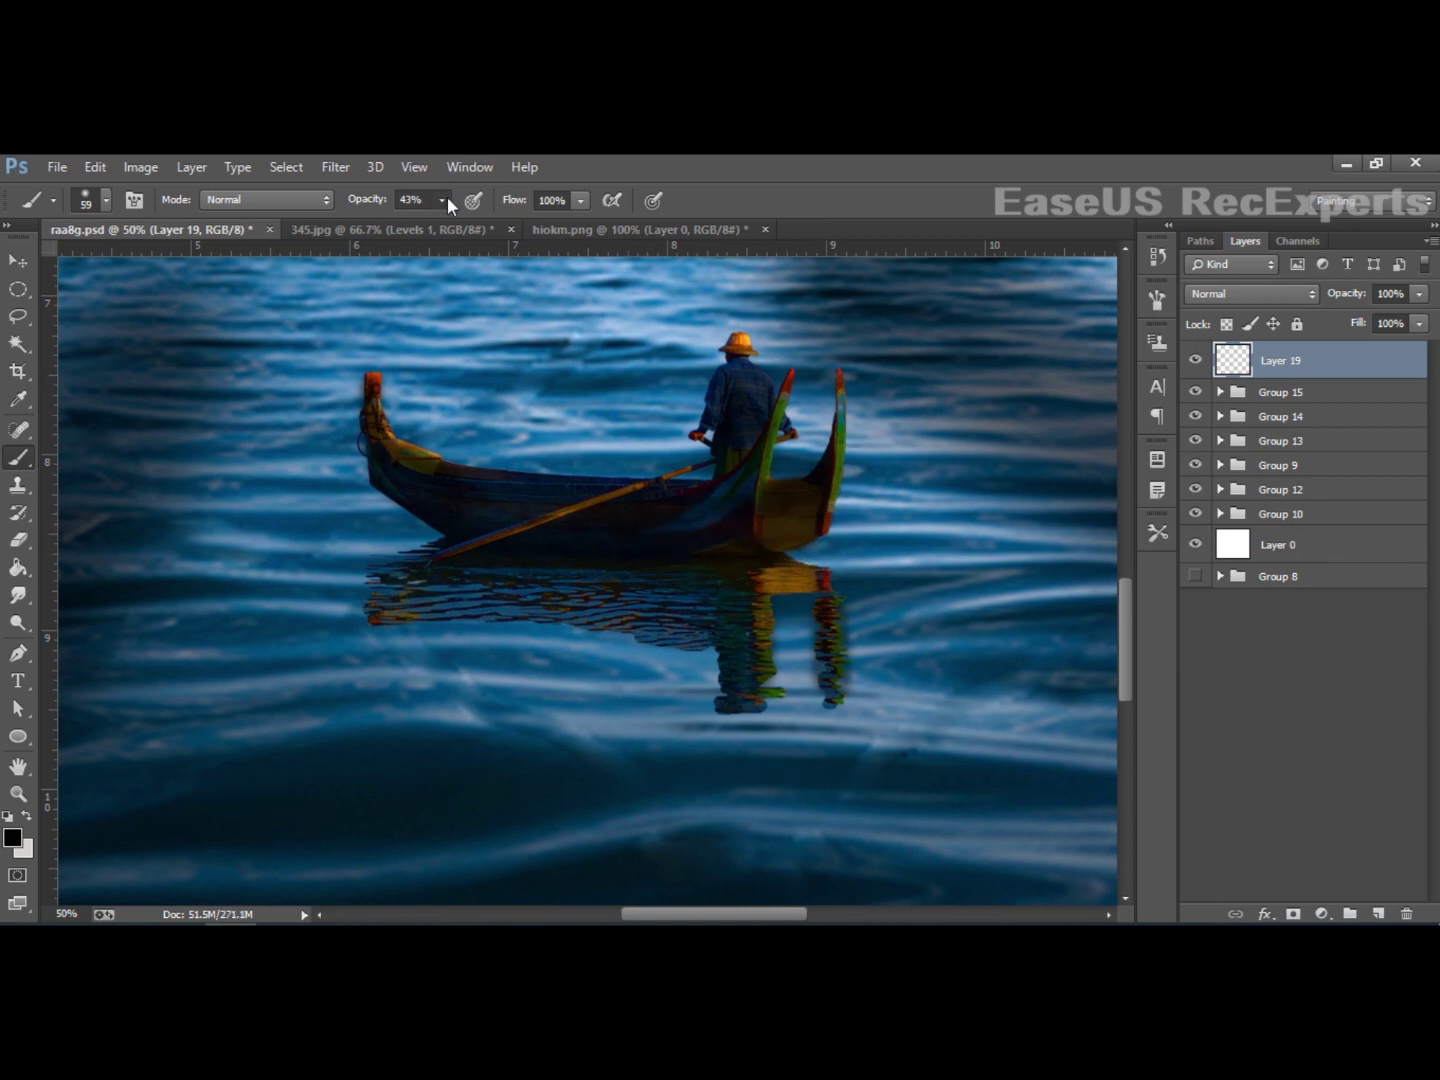
pyautogui.moveTo(441, 200); pyautogui.dragTo(465, 228)
pyautogui.moveTo(790, 500); pyautogui.dragTo(827, 507)
pyautogui.hotkey('ctrl', 'z')
pyautogui.moveTo(441, 201); pyautogui.dragTo(429, 229)
pyautogui.moveTo(790, 499)
pyautogui.mouseDown()
pyautogui.moveTo(840, 501)
pyautogui.moveTo(775, 599)
pyautogui.mouseUp()
pyautogui.moveTo(772, 492); pyautogui.dragTo(755, 535)
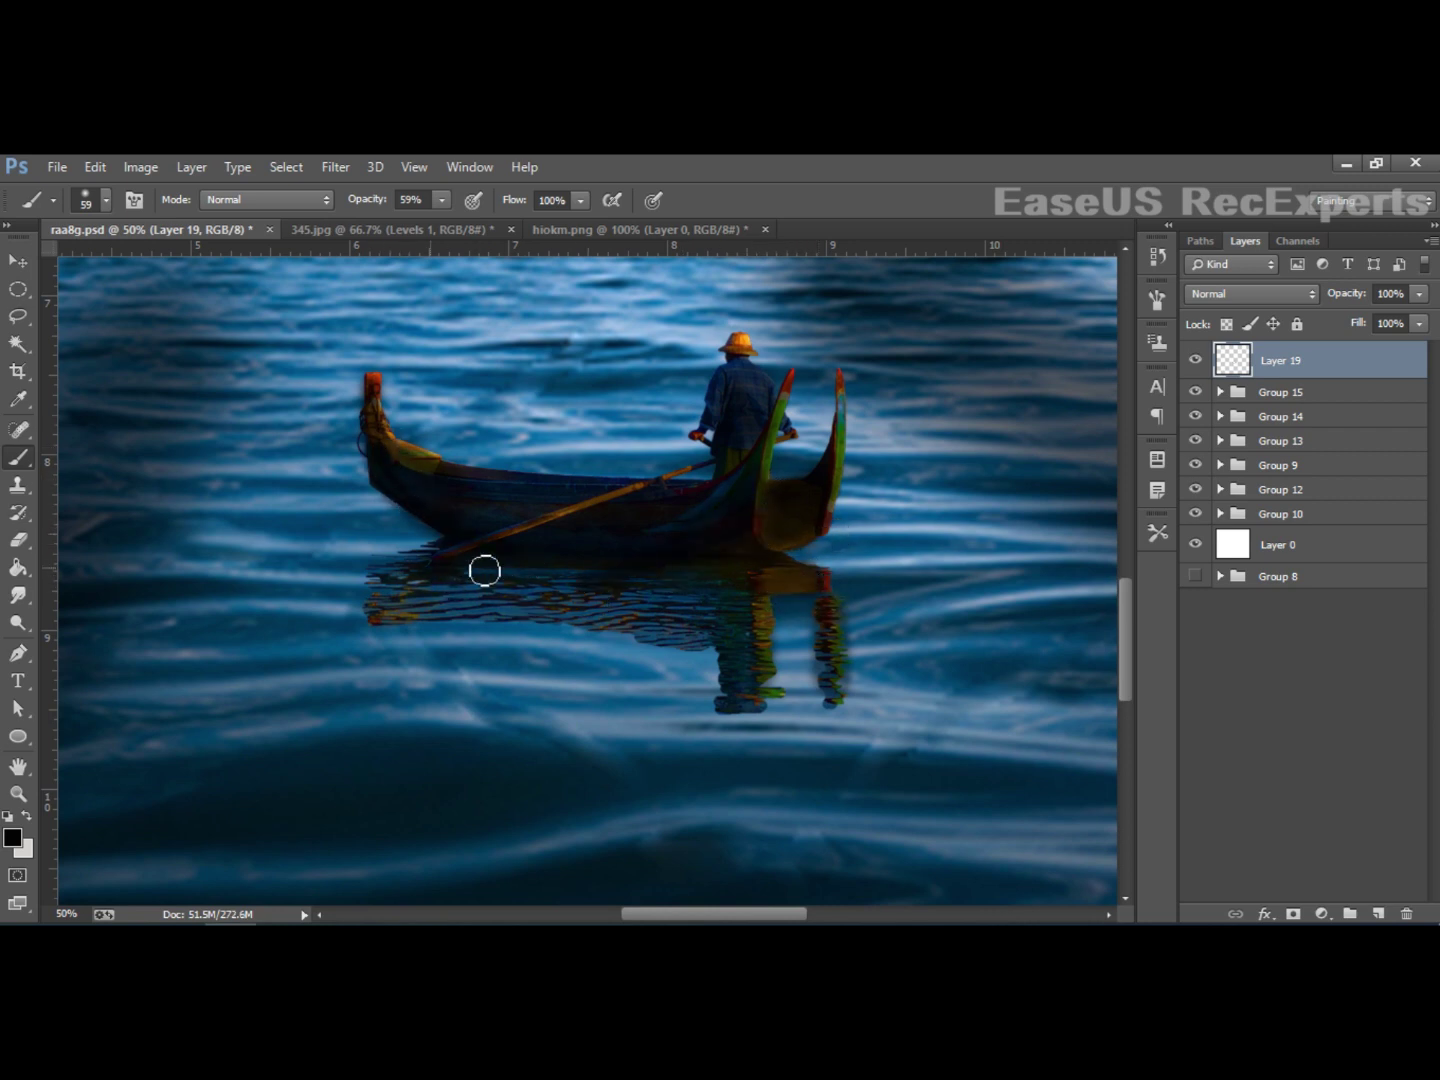
pyautogui.moveTo(484, 570); pyautogui.dragTo(640, 525)
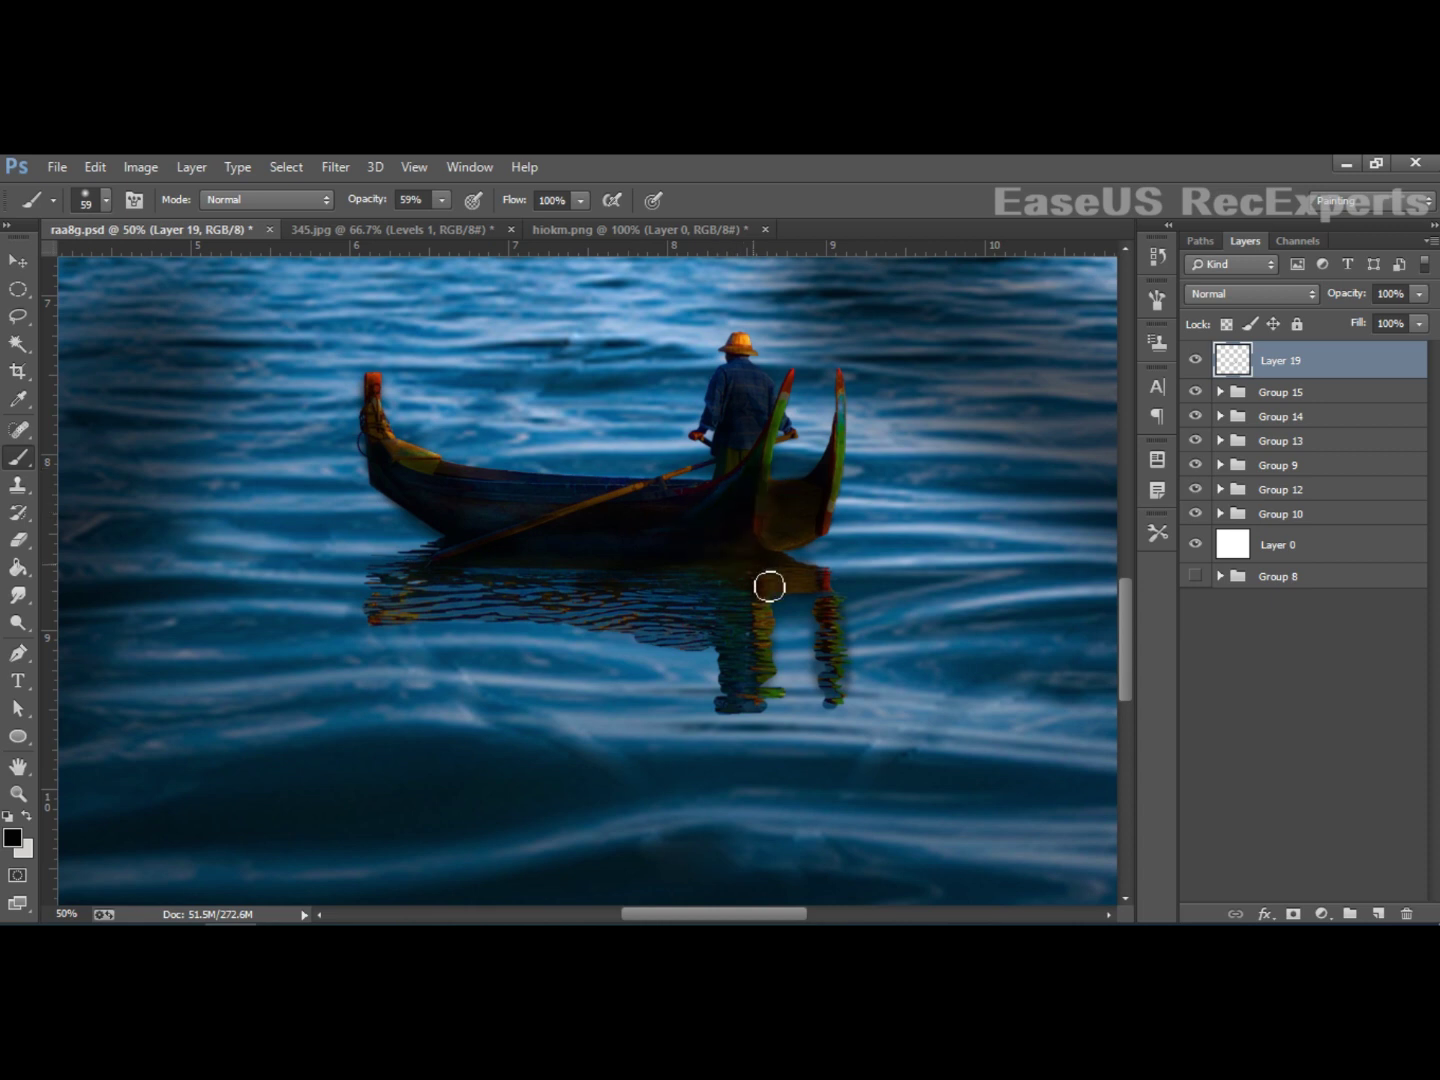
pyautogui.moveTo(770, 587)
pyautogui.mouseDown()
pyautogui.moveTo(435, 591)
pyautogui.moveTo(427, 611)
pyautogui.moveTo(604, 618)
pyautogui.moveTo(754, 700)
pyautogui.mouseUp()
pyautogui.moveTo(839, 635)
pyautogui.mouseDown()
pyautogui.moveTo(770, 720)
pyautogui.moveTo(810, 598)
pyautogui.moveTo(835, 599)
pyautogui.mouseUp()
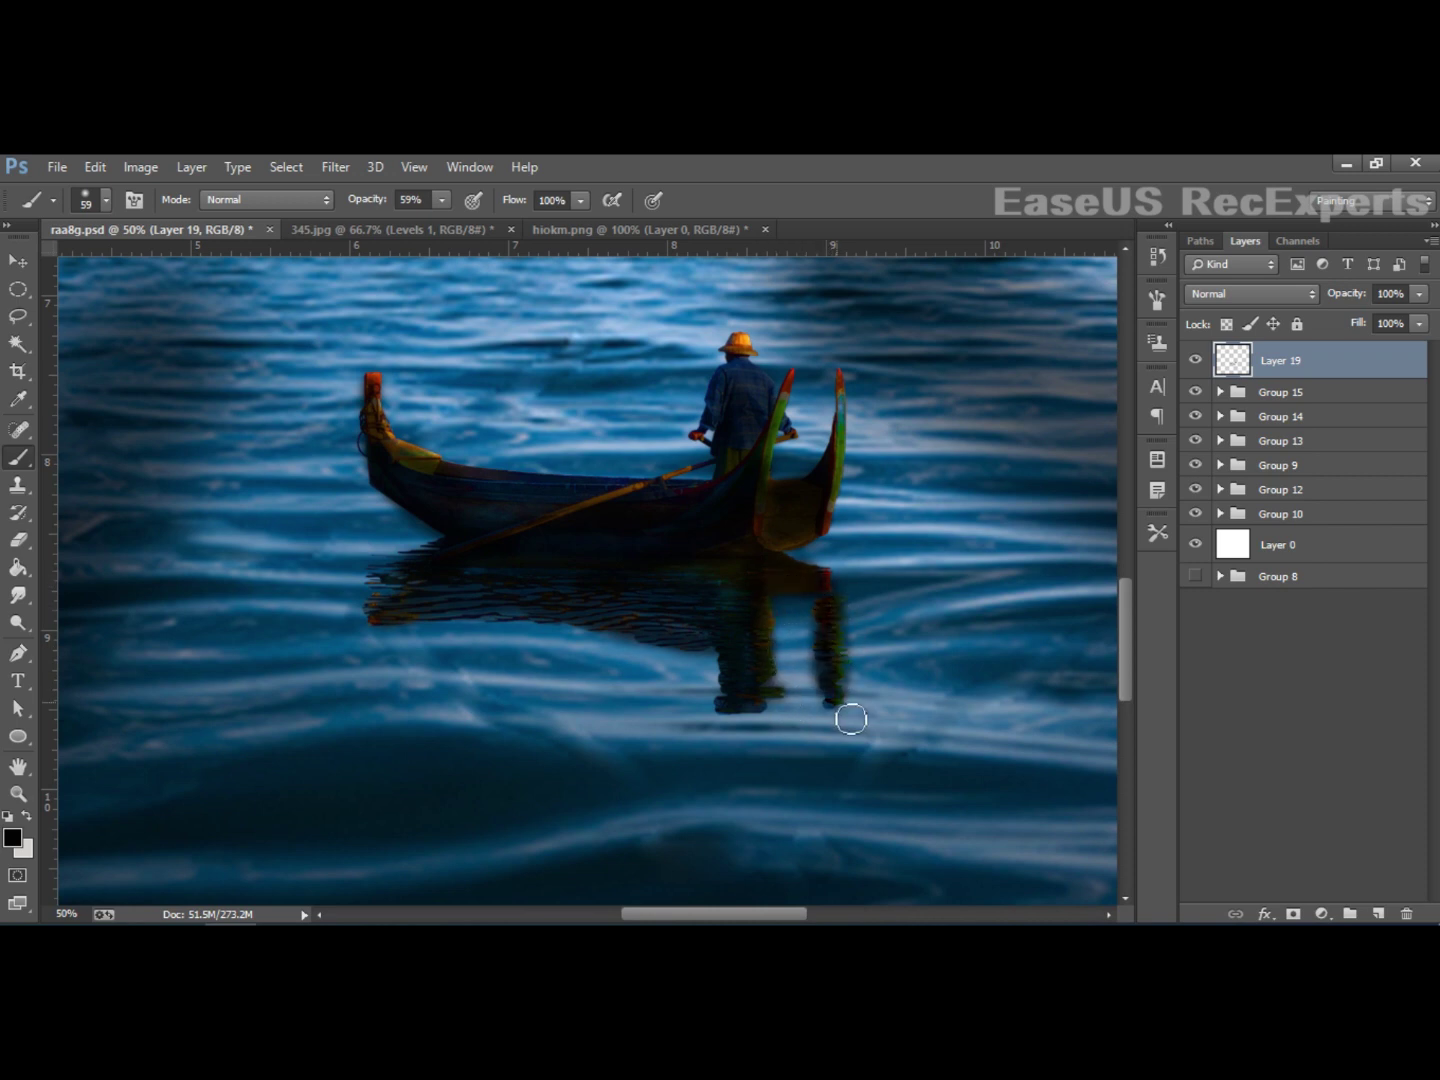
# Step: At 100% zoom, darken the hull's lower-left edge and the stern's inner prow with a 17 px brush
pyautogui.scroll(2, 831, 651)
pyautogui.hotkey('ctrl', '+')
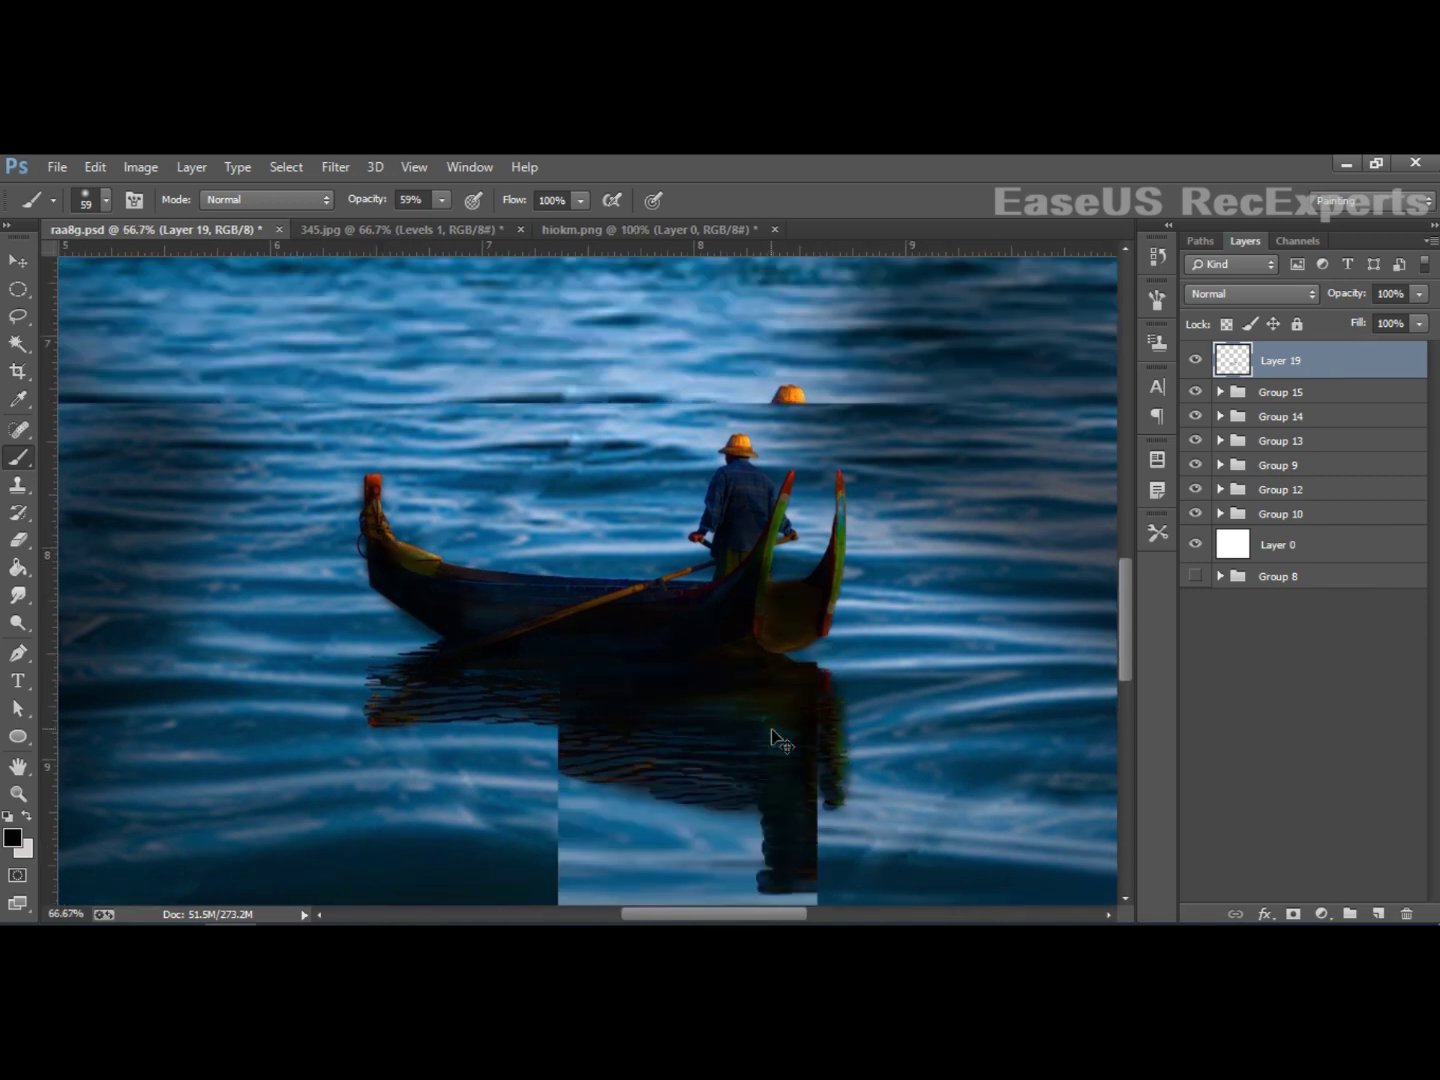
pyautogui.moveTo(714, 714)
pyautogui.mouseDown()
pyautogui.moveTo(341, 695)
pyautogui.moveTo(669, 670)
pyautogui.moveTo(566, 647)
pyautogui.mouseUp()
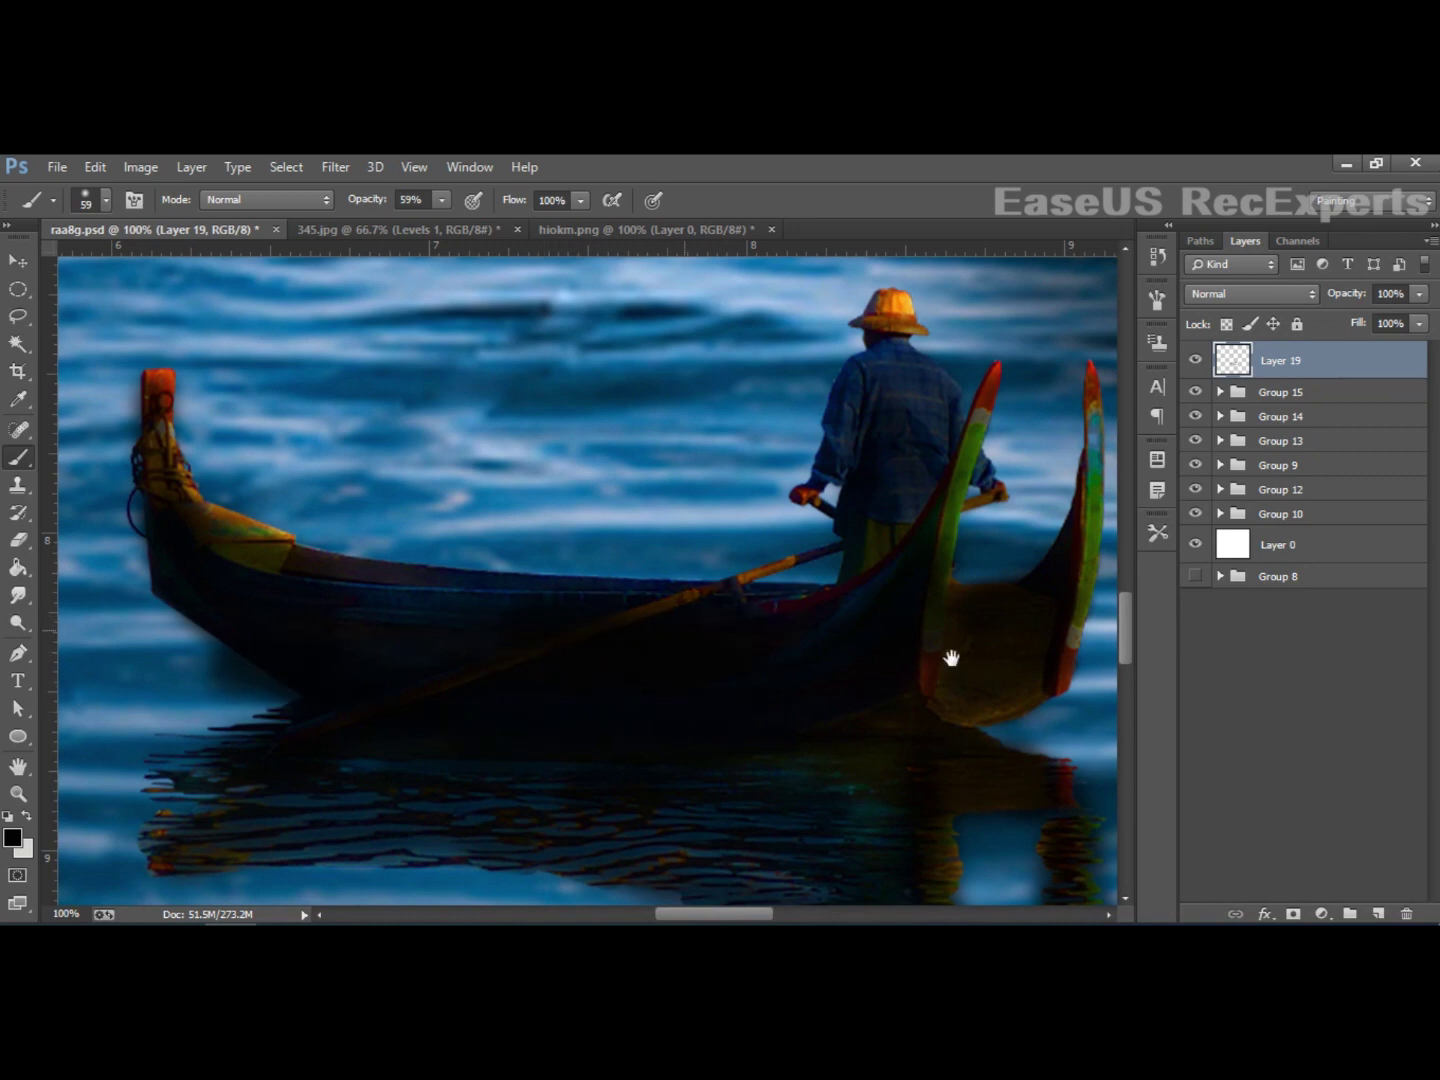
pyautogui.moveTo(950, 658); pyautogui.dragTo(538, 669)
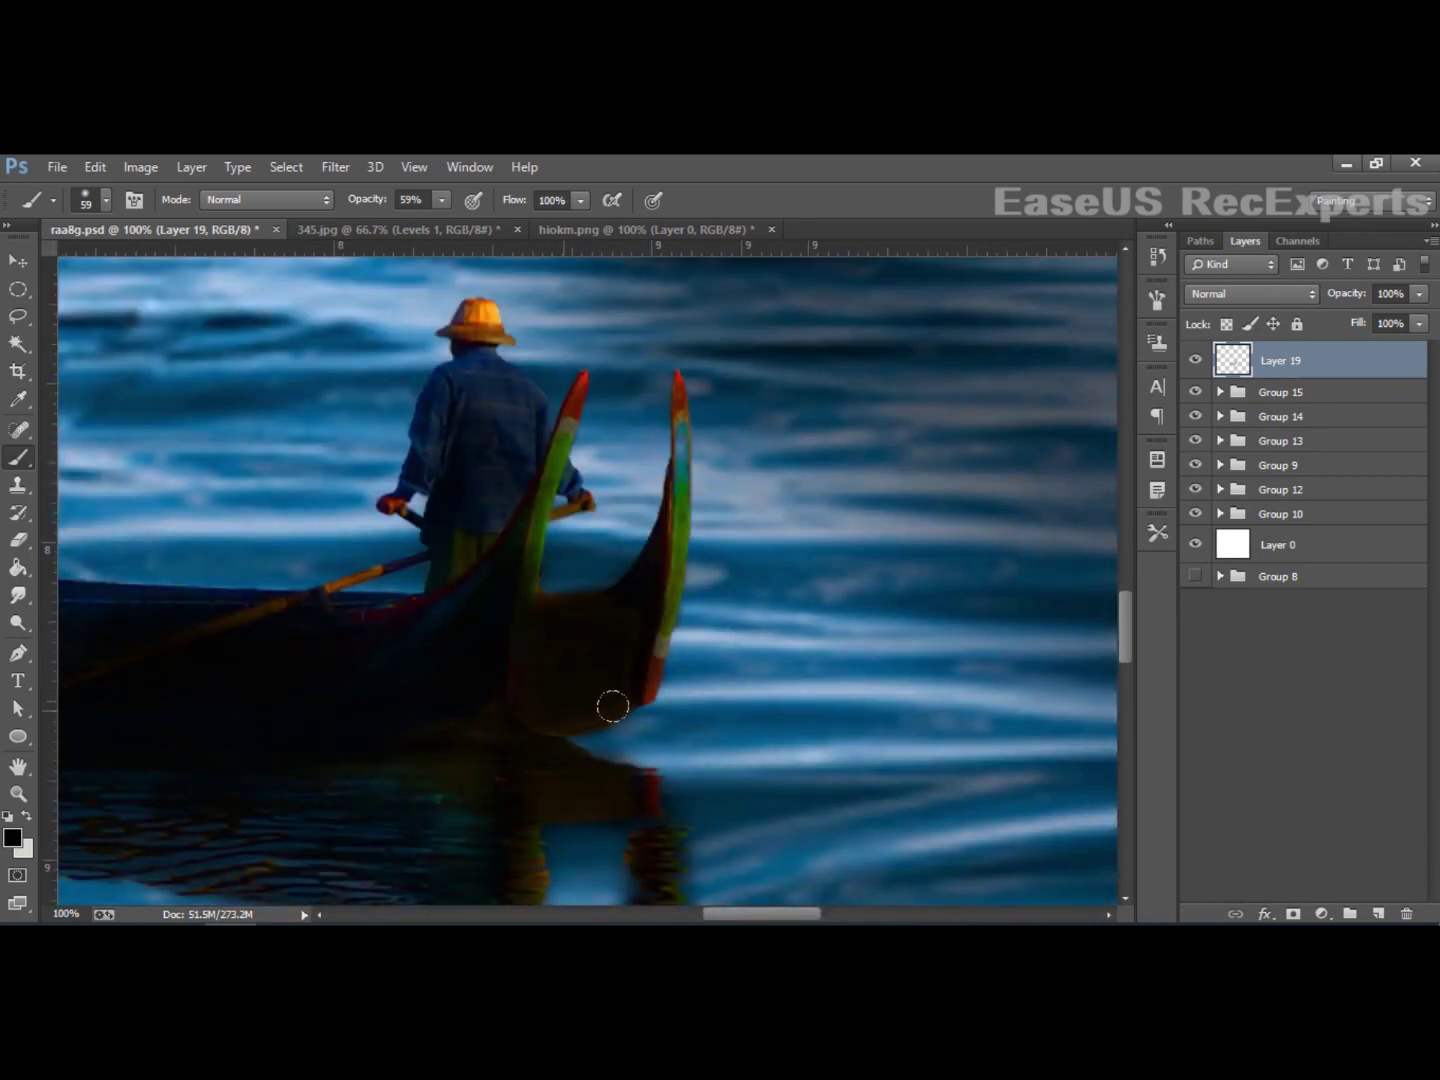
pyautogui.rightClick(534, 743)
pyautogui.moveTo(618, 693); pyautogui.dragTo(597, 694)
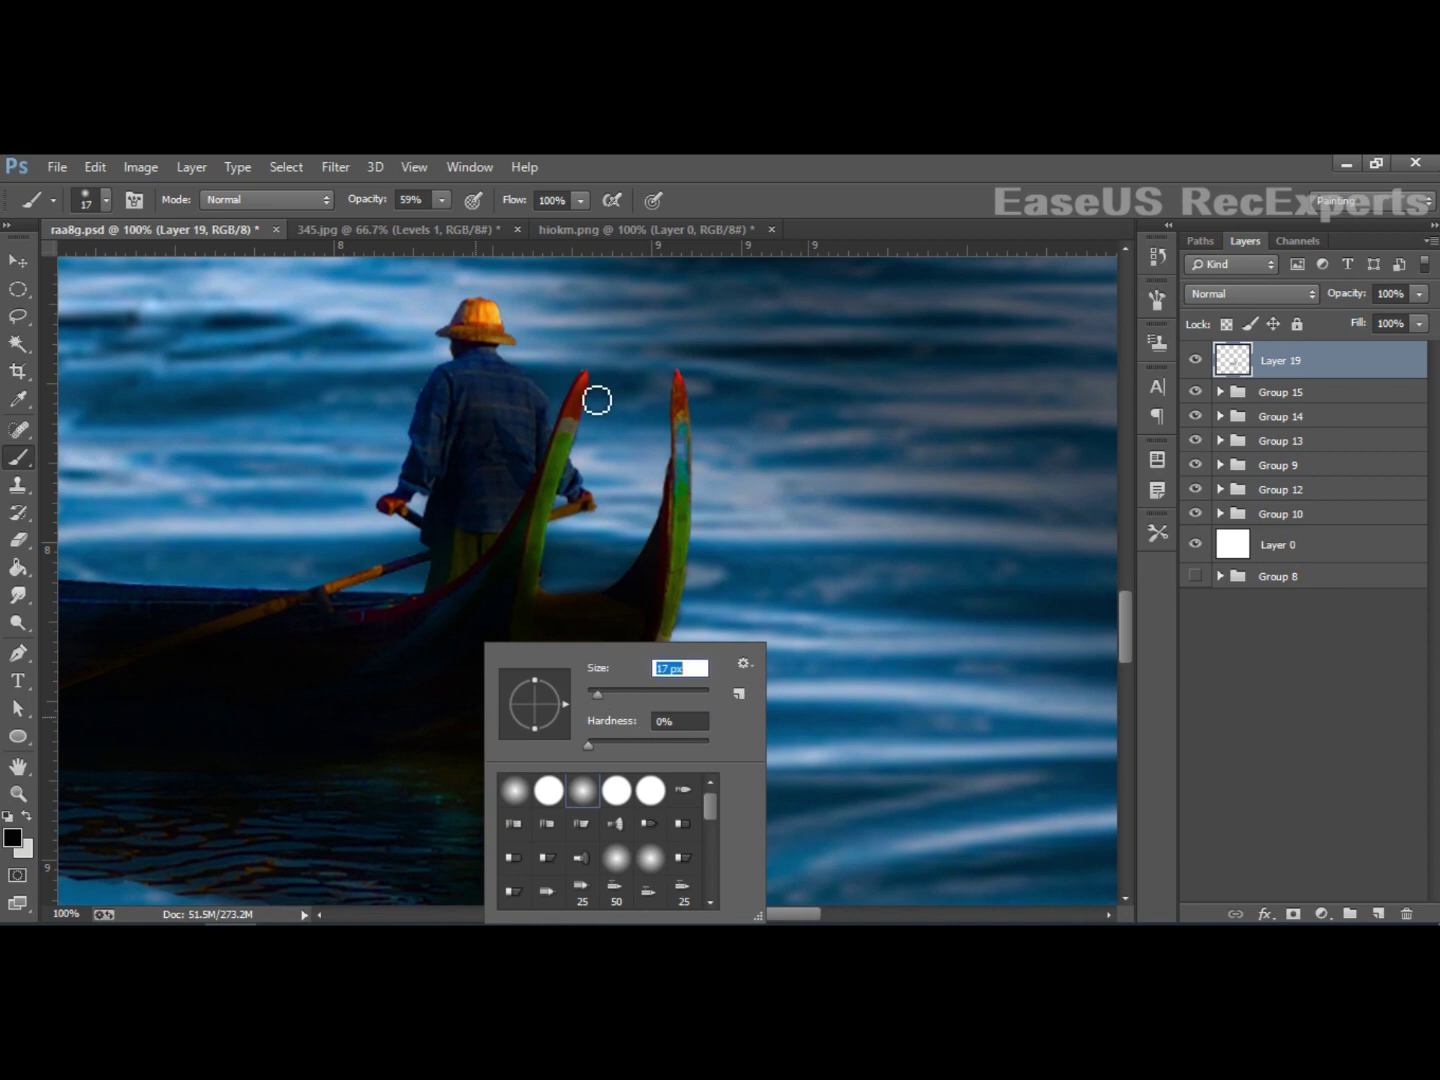
pyautogui.press('Return')
pyautogui.moveTo(595, 392); pyautogui.dragTo(552, 609)
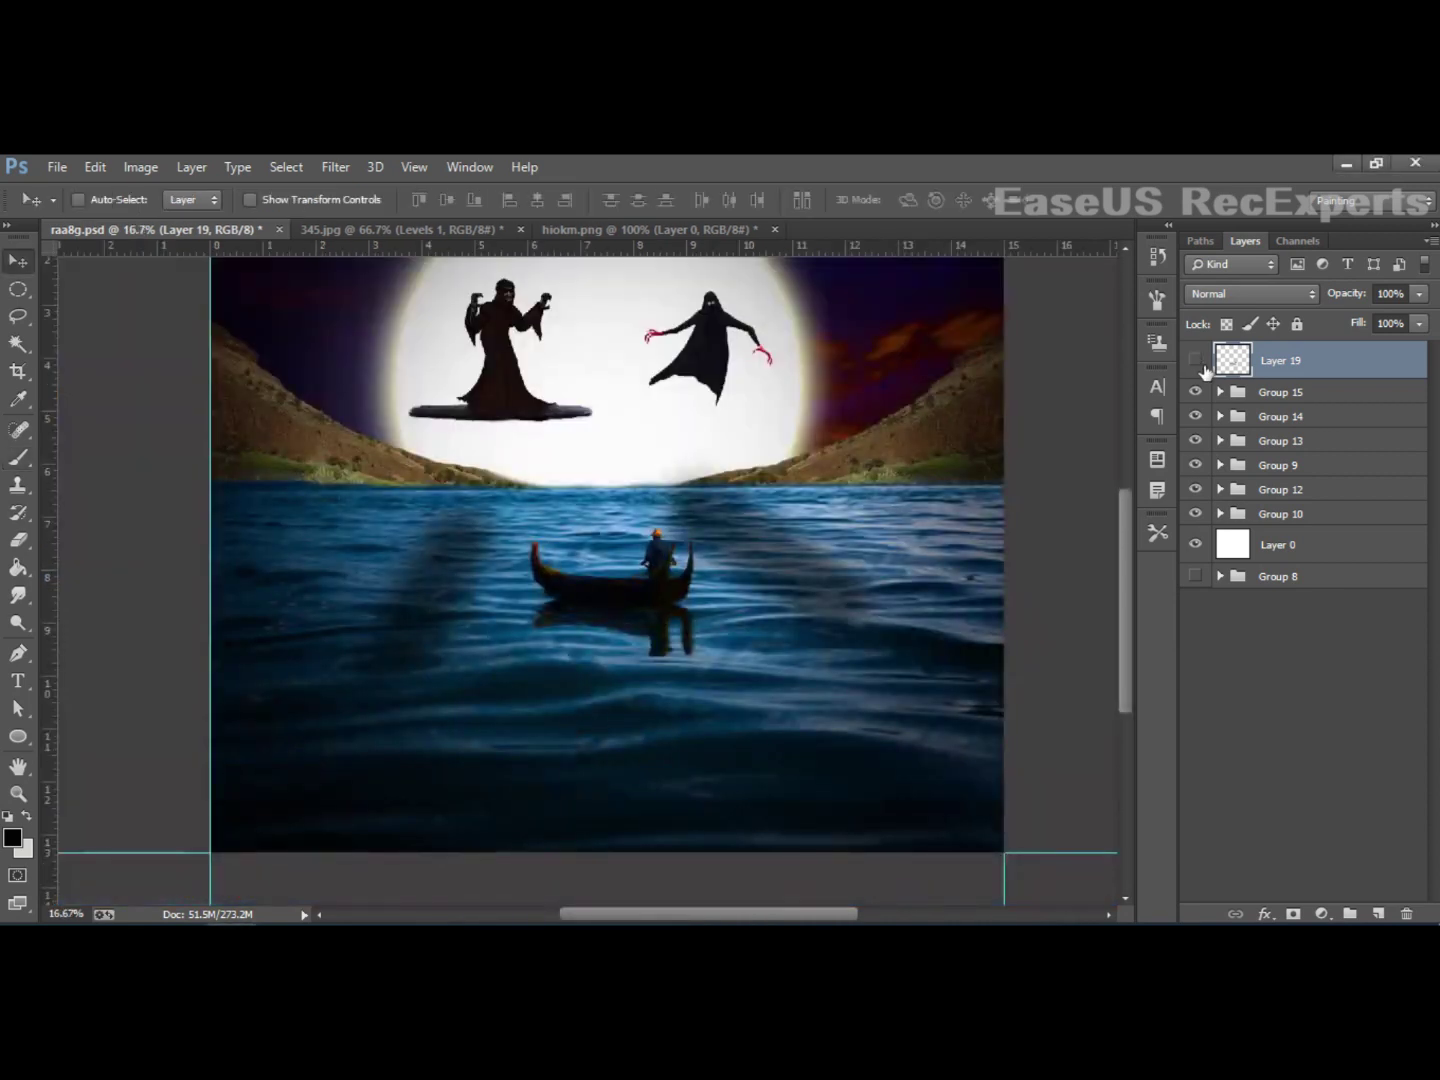
# Step: Add a new empty layer above the boat shading and set the foreground colour to ff0000
pyautogui.click(1195, 360)
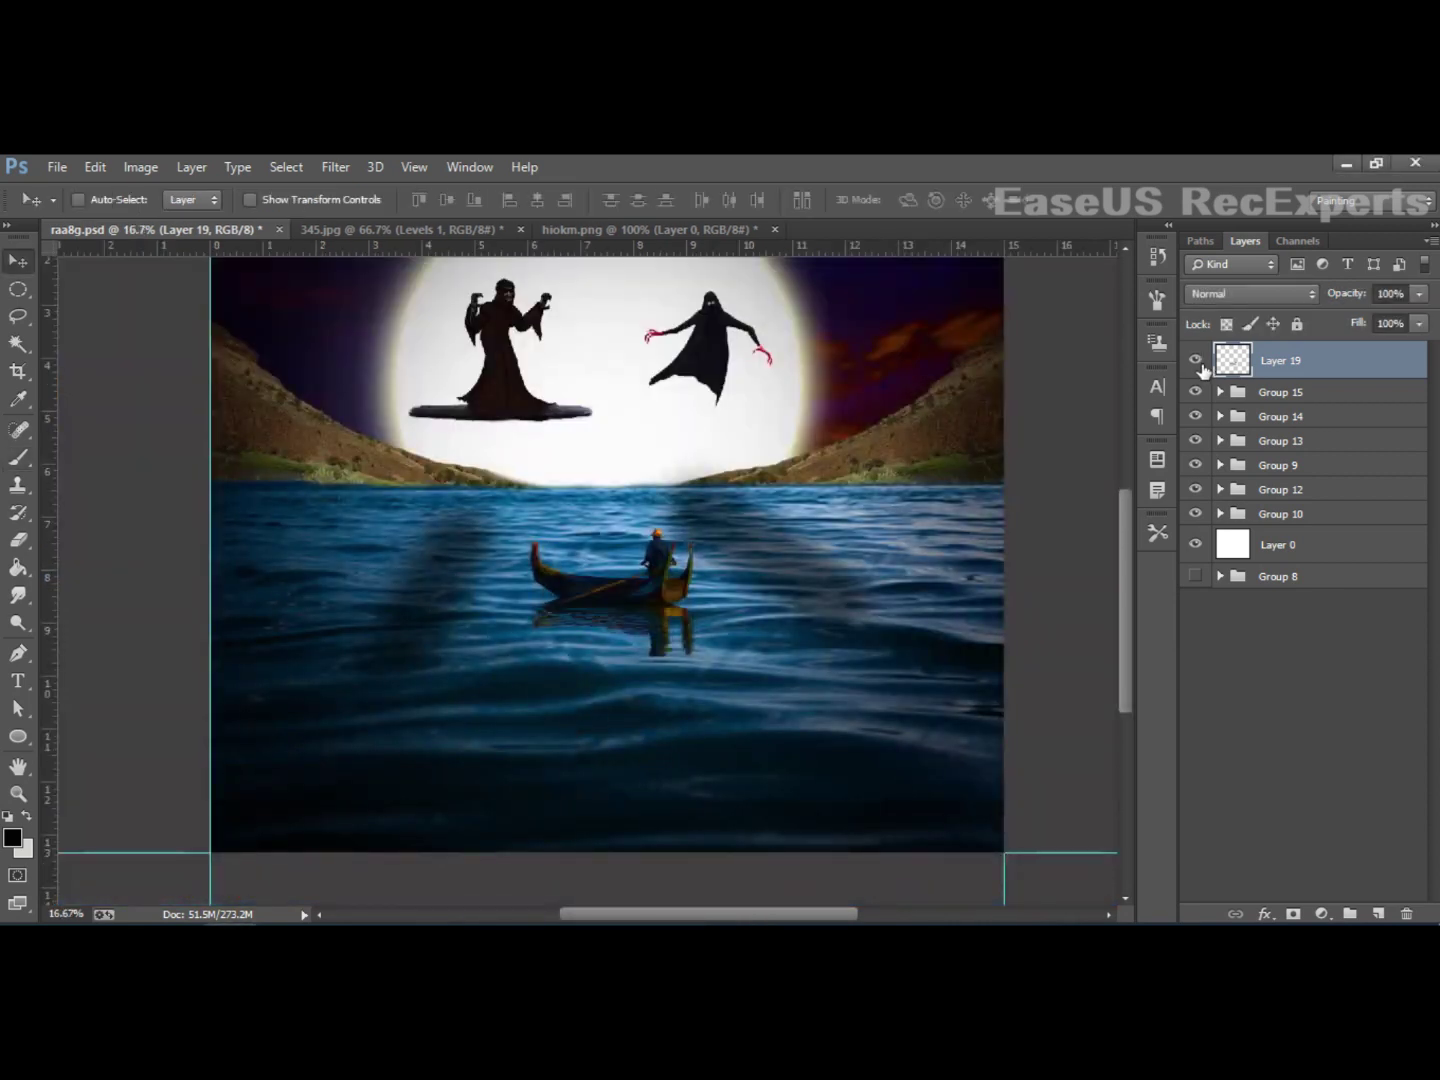
pyautogui.click(1194, 361)
pyautogui.click(1380, 913)
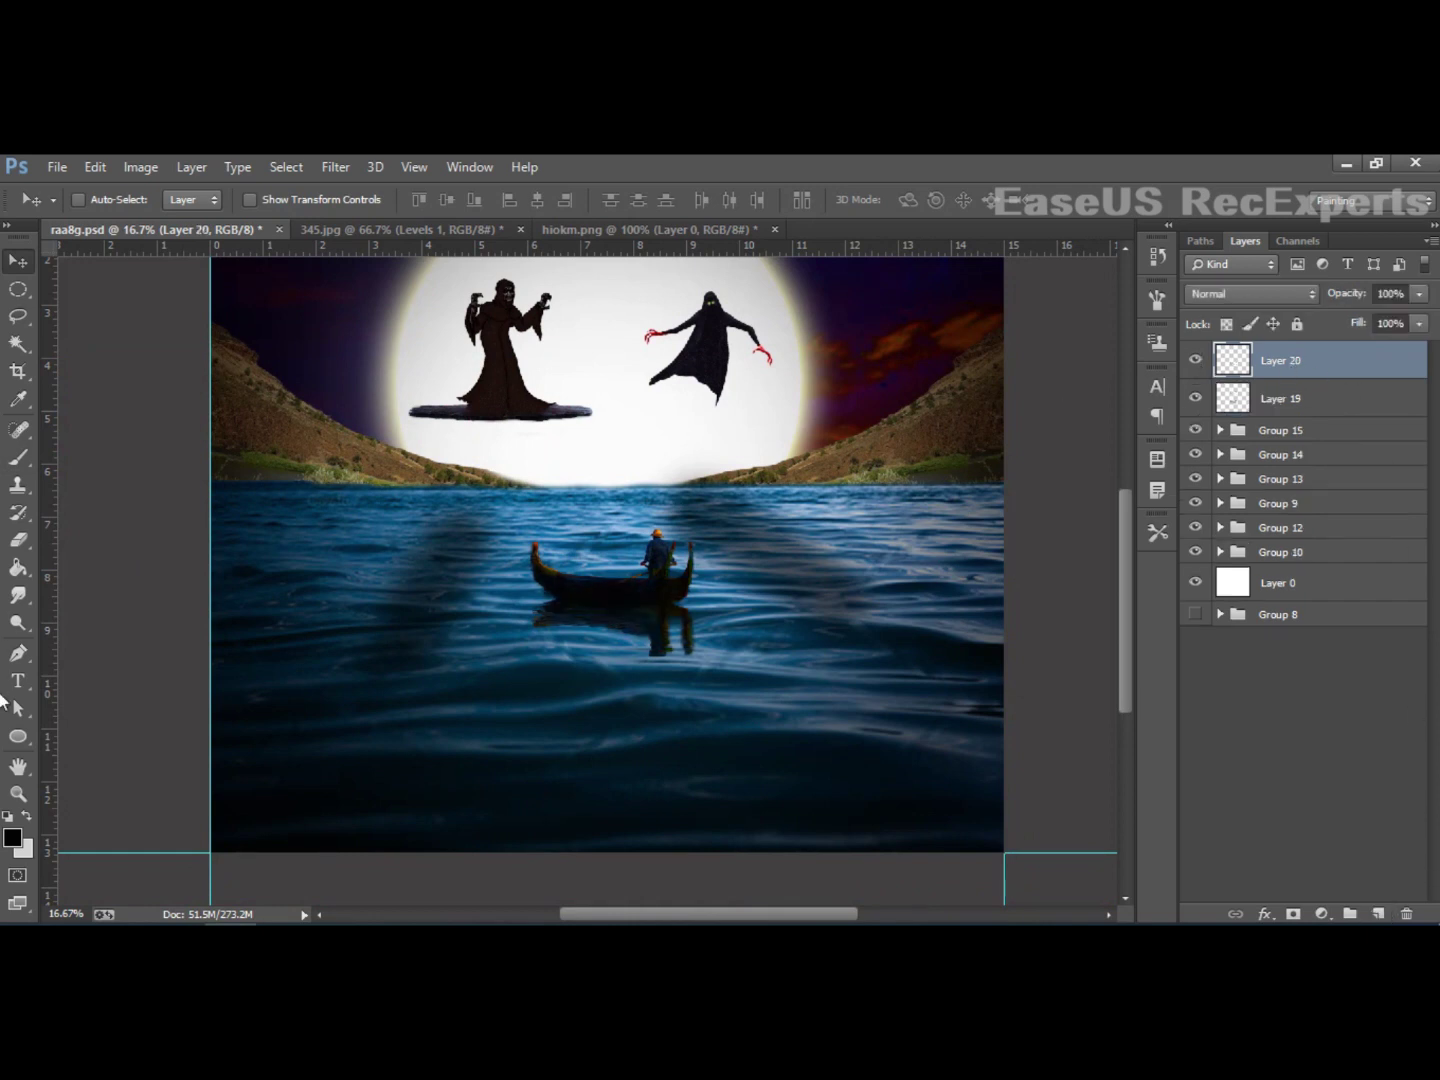
pyautogui.click(12, 837)
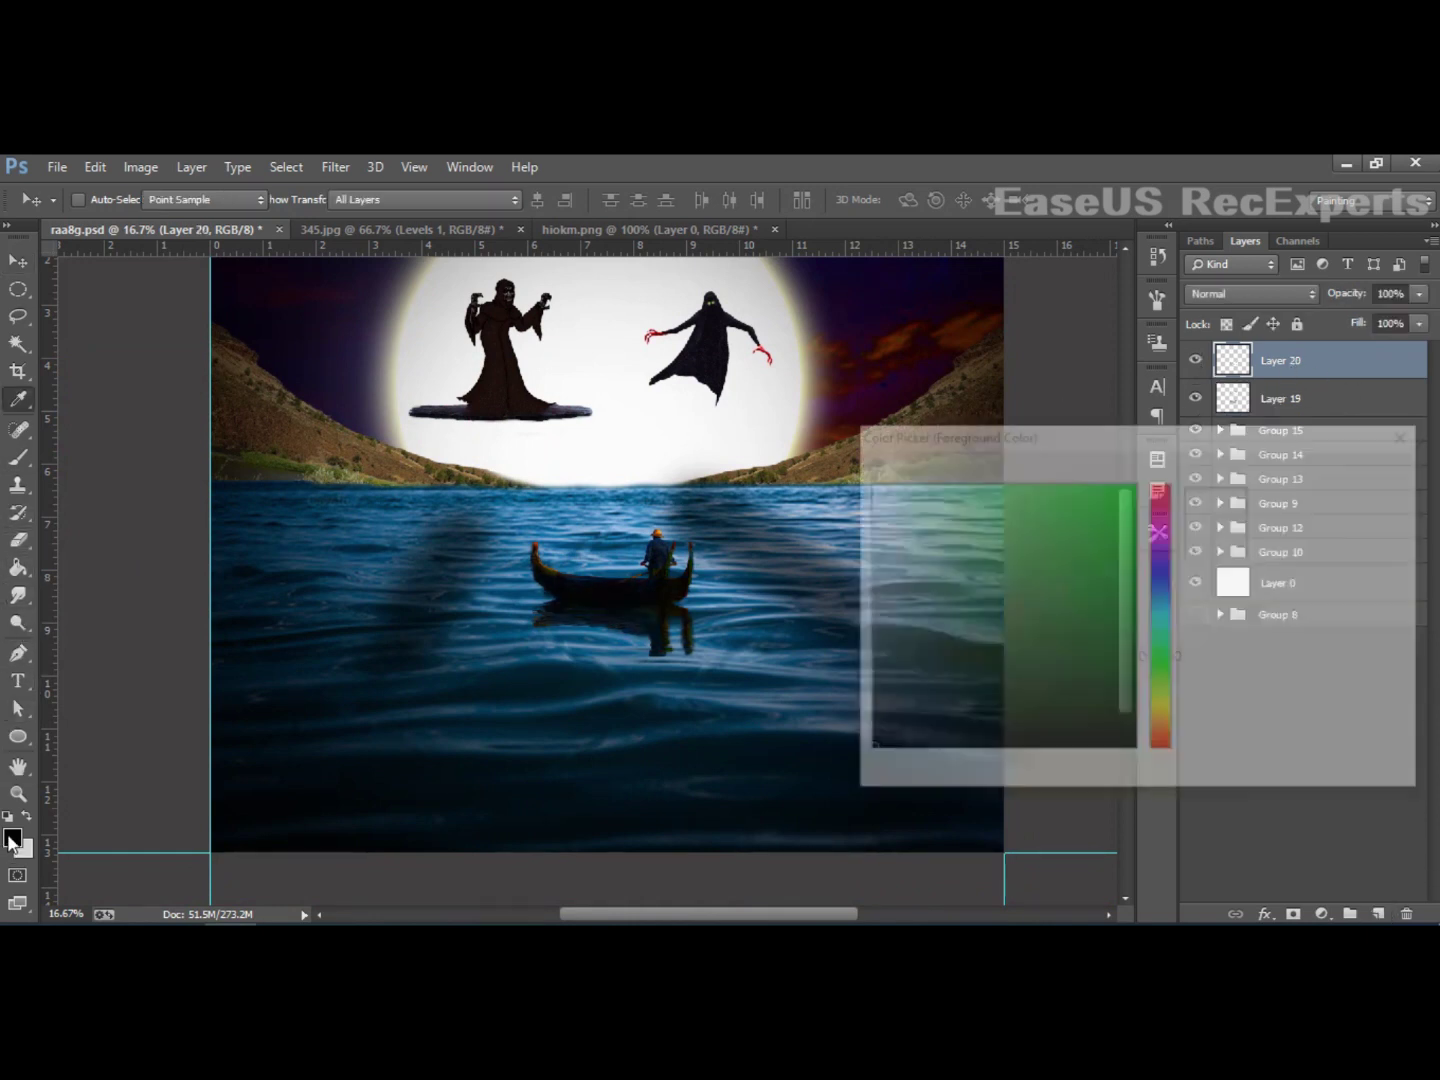
pyautogui.write('ff0000')
pyautogui.click(1351, 469)
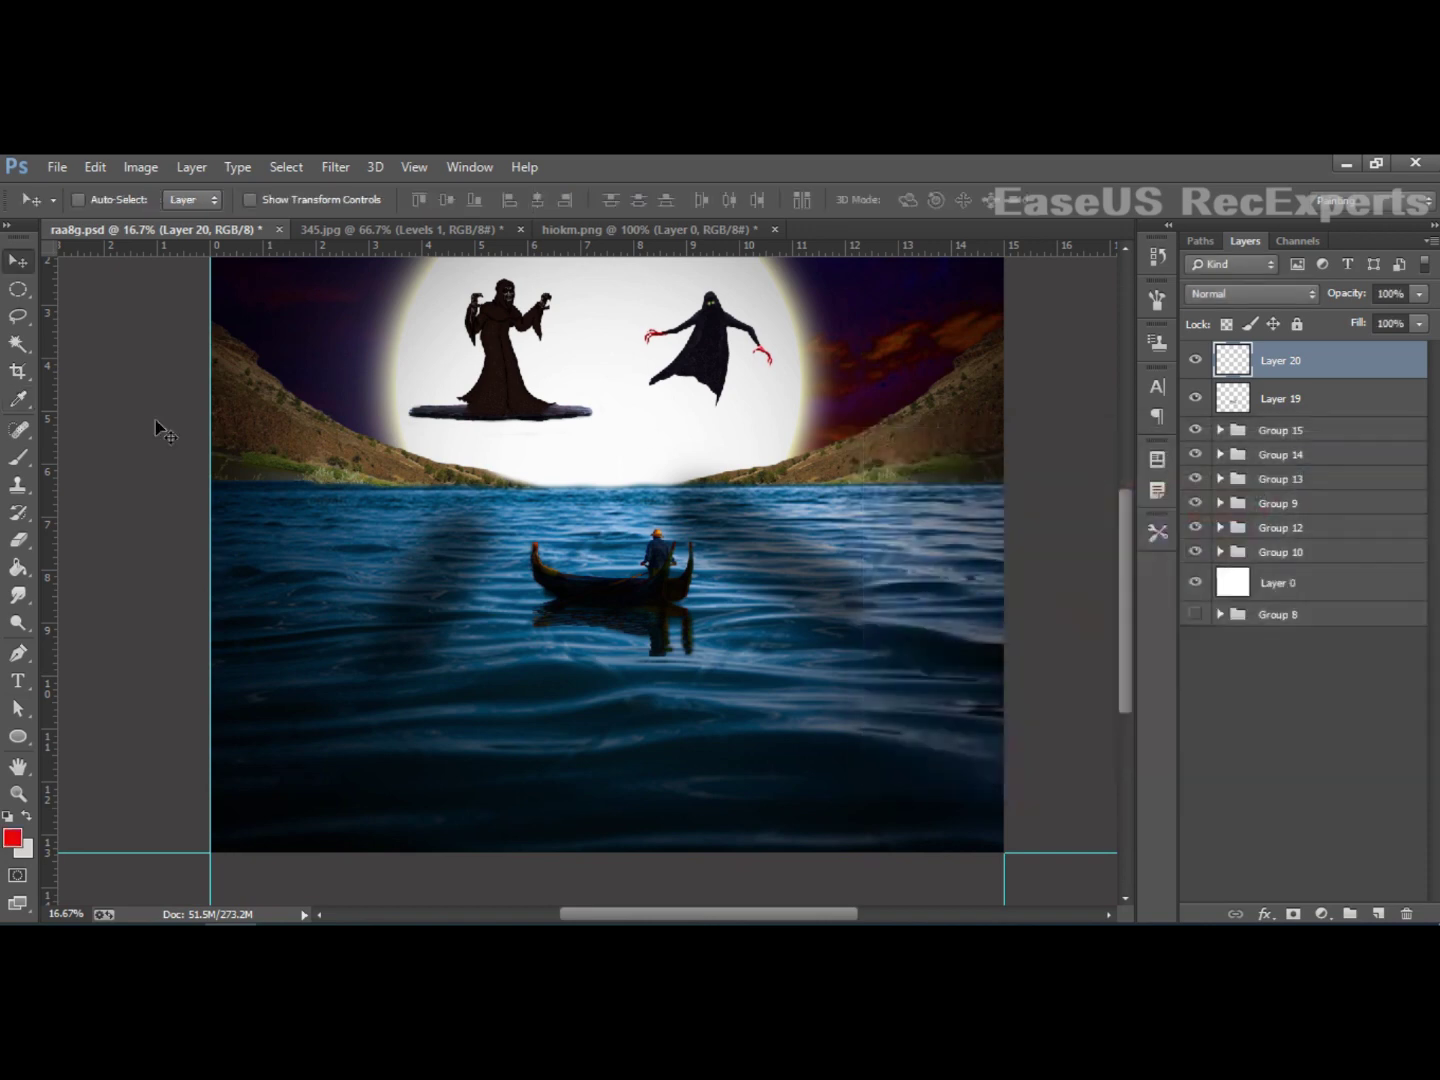
# Step: Select the Brush, zoom to 100% on the reaper's platform, and enlarge the brush
pyautogui.click(18, 456)
pyautogui.hotkey('ctrl', '+')
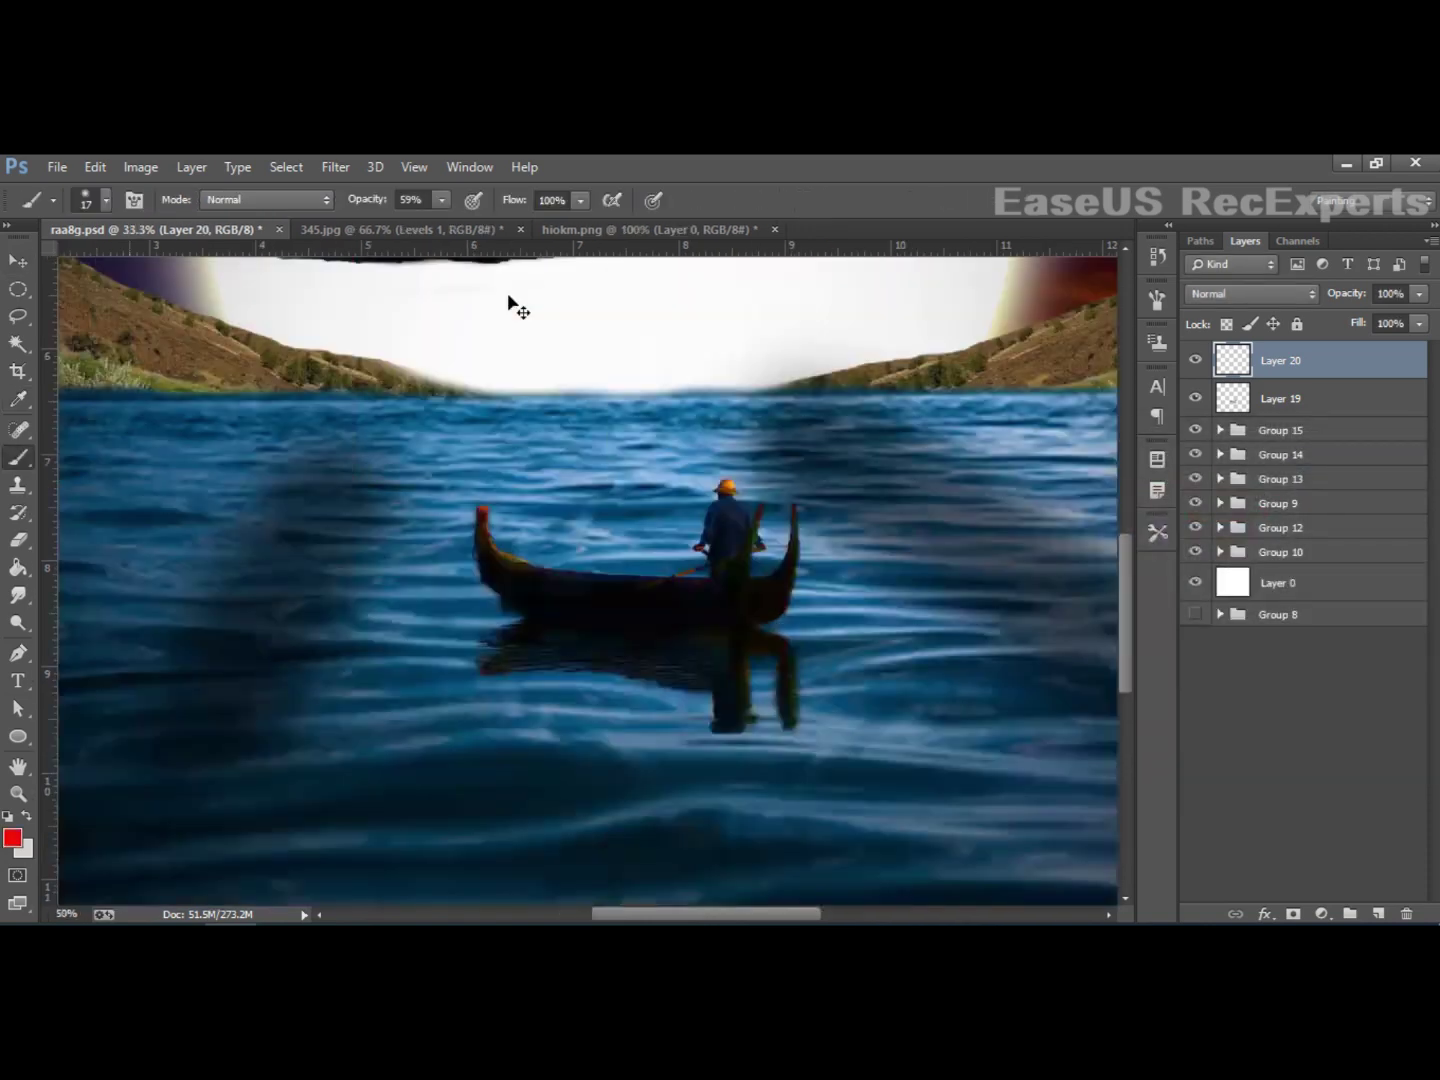
pyautogui.hotkey('ctrl', '+')
pyautogui.moveTo(524, 312)
pyautogui.mouseDown()
pyautogui.moveTo(521, 574)
pyautogui.moveTo(600, 870)
pyautogui.mouseUp()
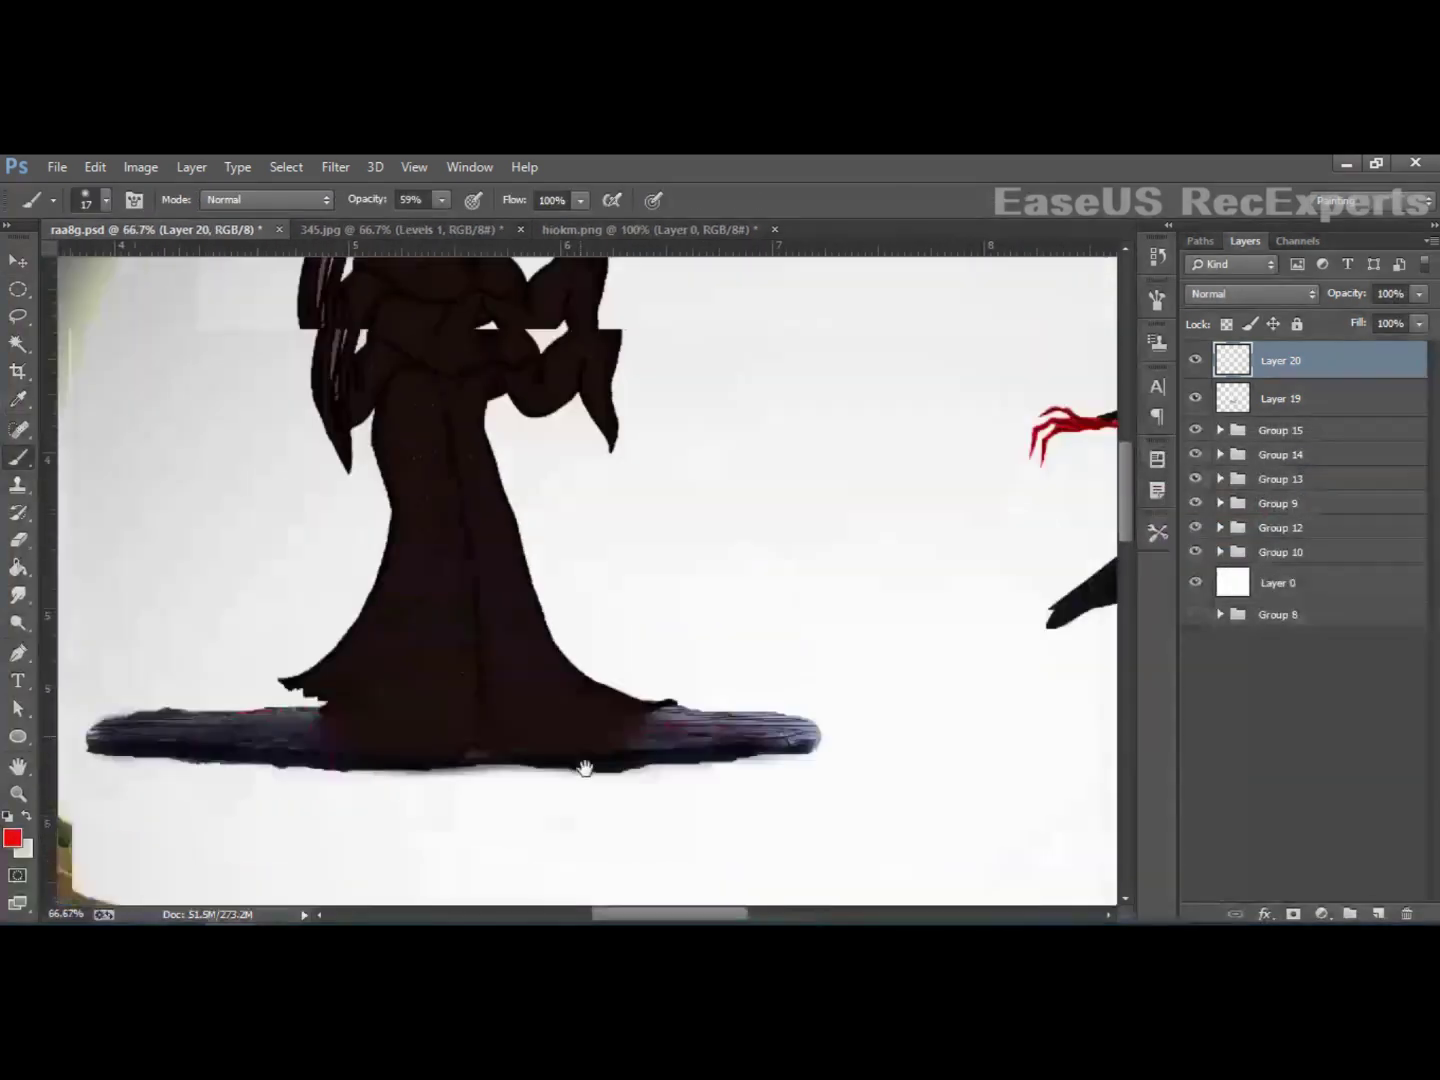
pyautogui.hotkey('ctrl', '+')
pyautogui.press(']')
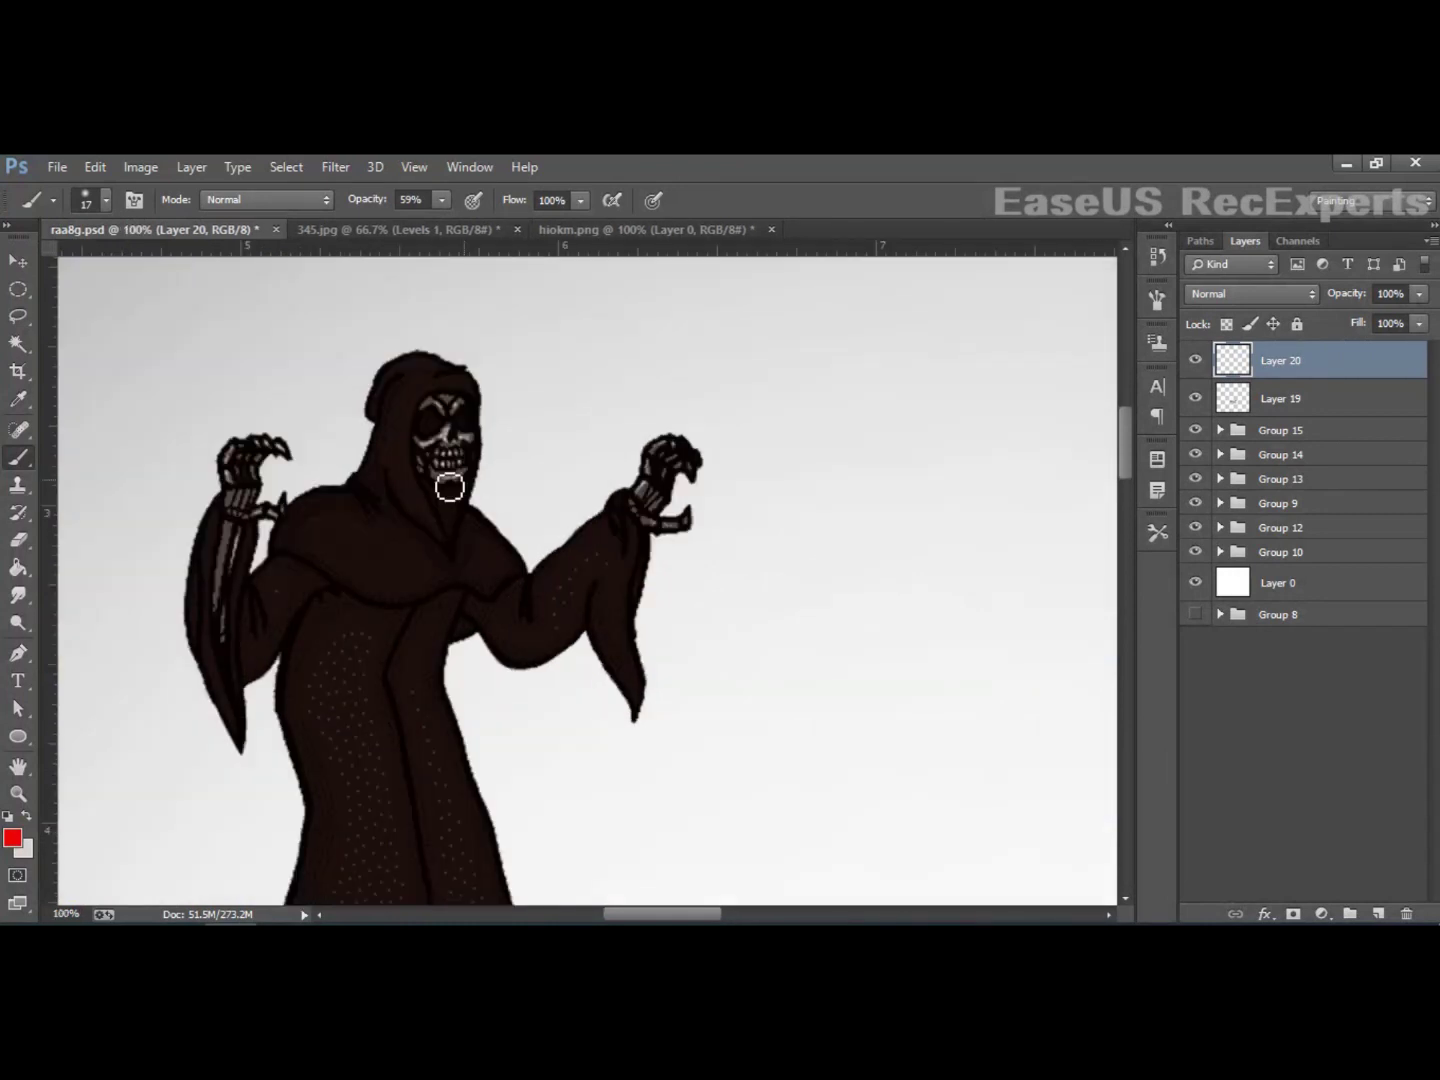
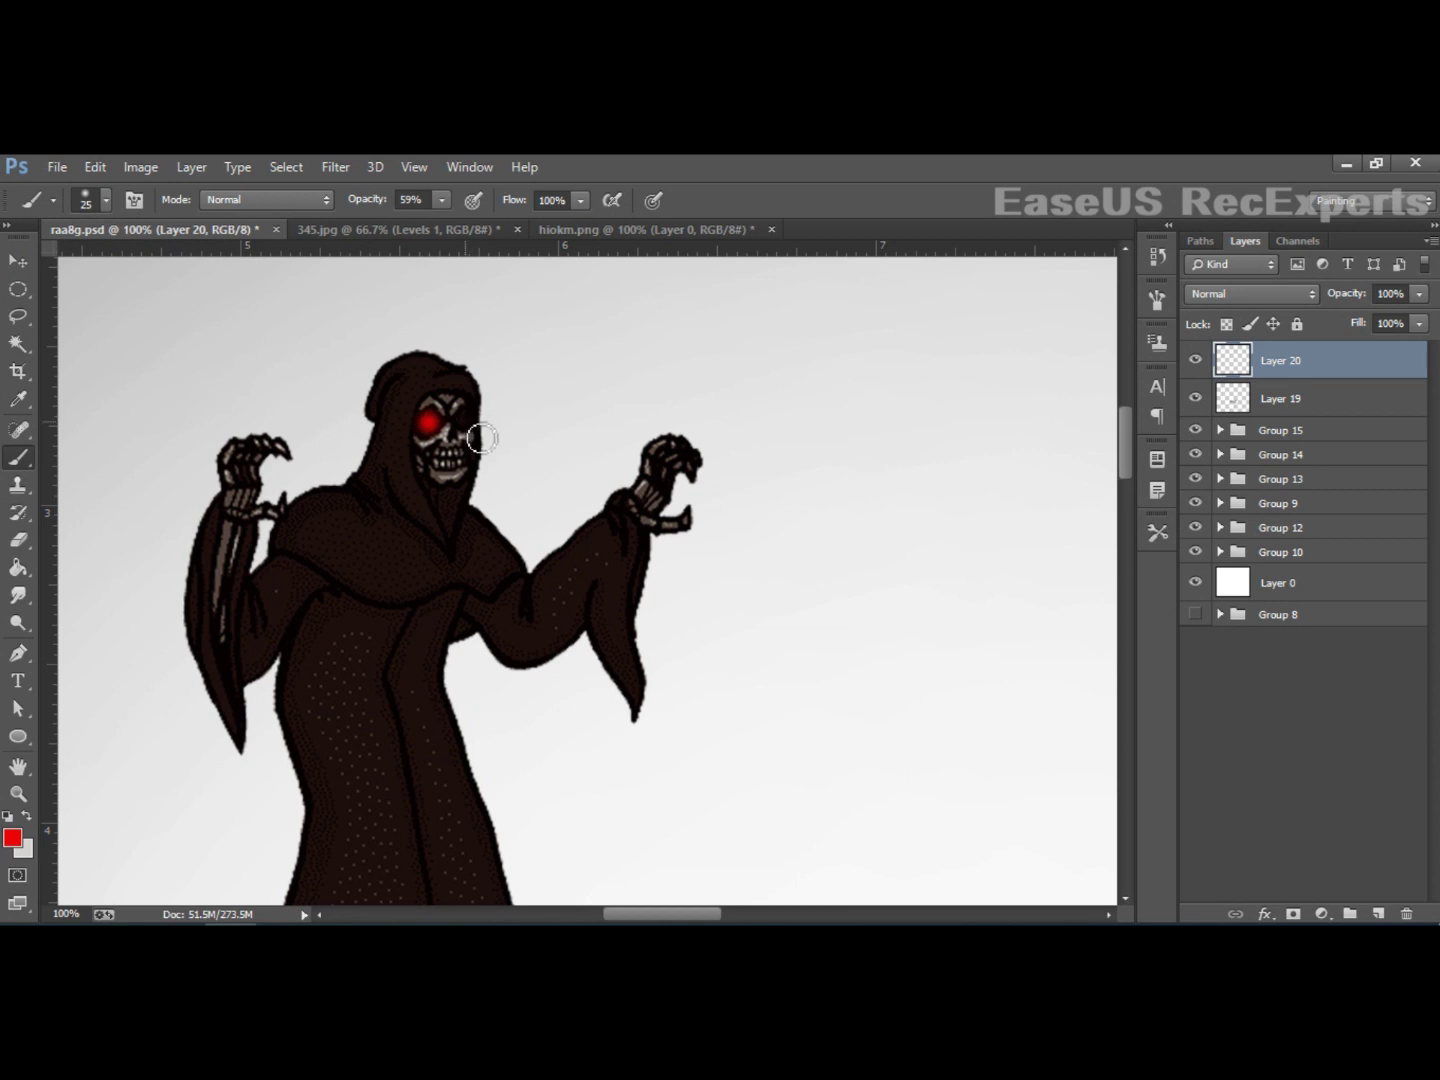
# Step: Zoom out and add an empty Layer 21 above the reaper's Layer 20
pyautogui.press('v')
pyautogui.scroll(-1, 466, 588)
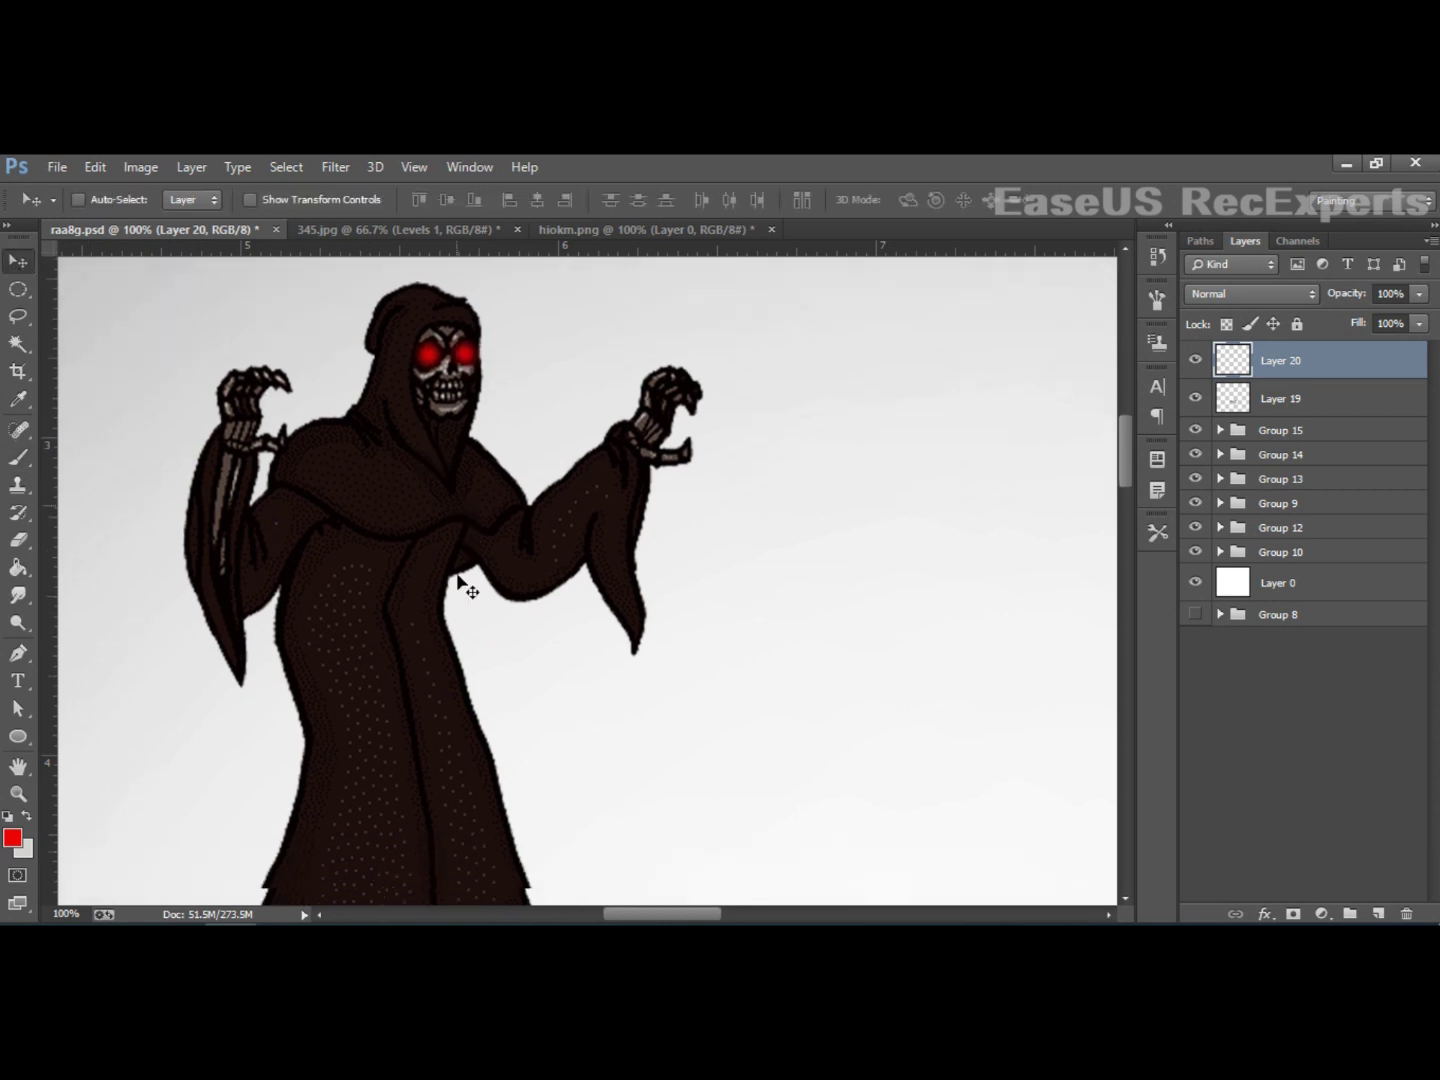
pyautogui.scroll(-4, 462, 589)
pyautogui.scroll(-2, 462, 589)
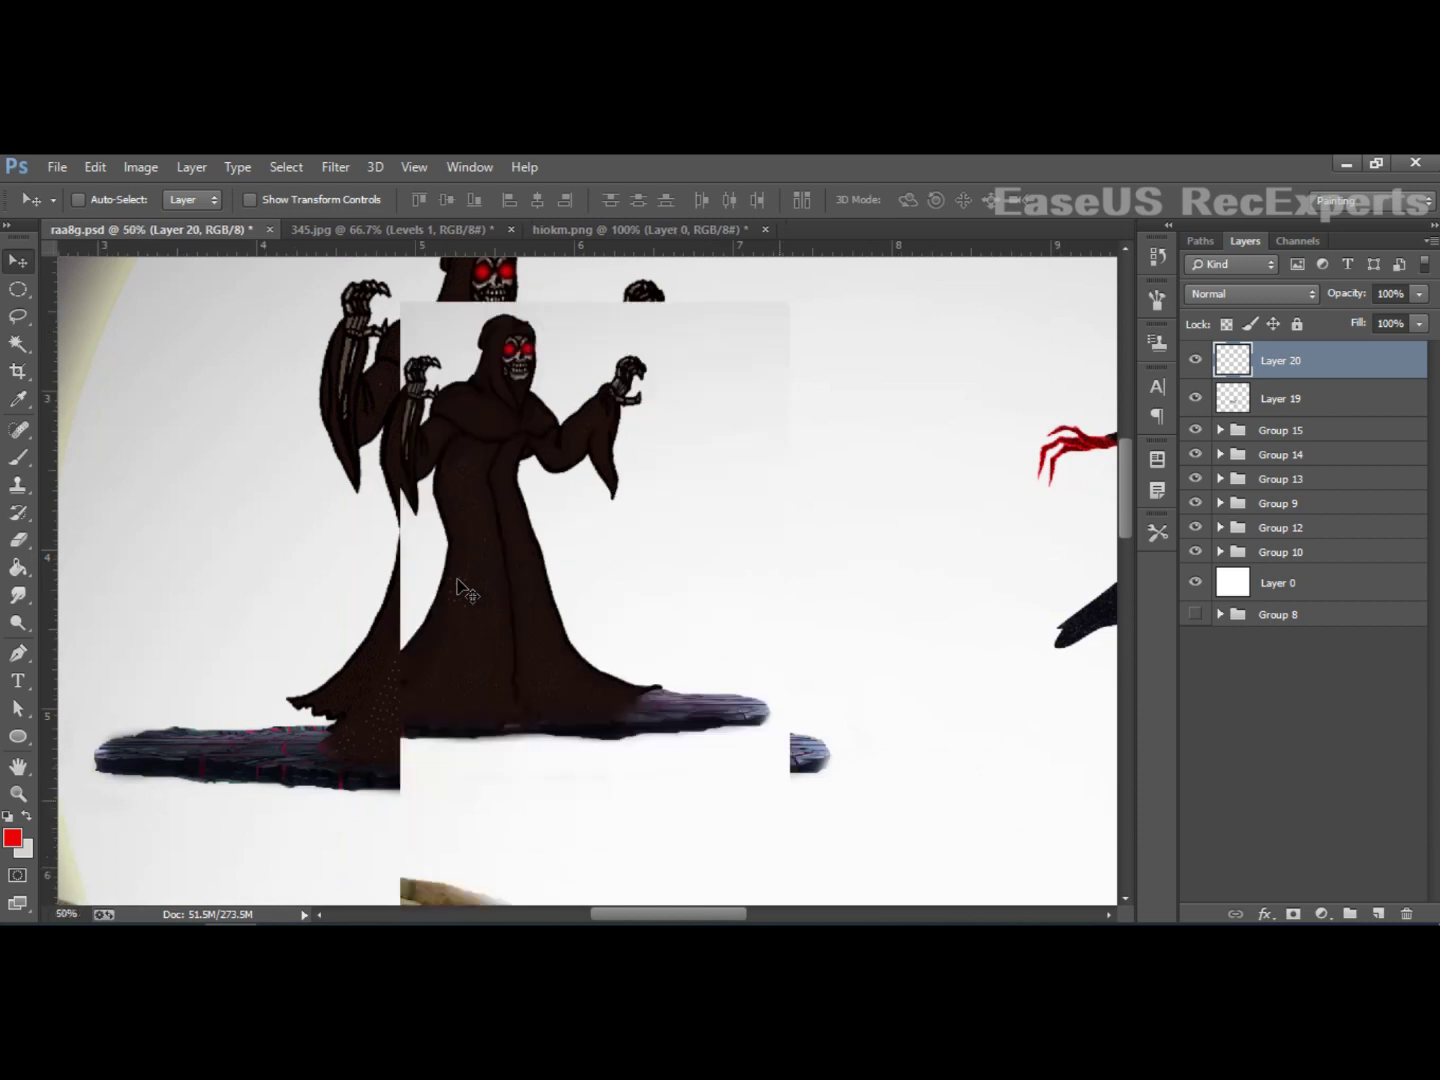
pyautogui.scroll(-1, 462, 589)
pyautogui.scroll(-2, 463, 590)
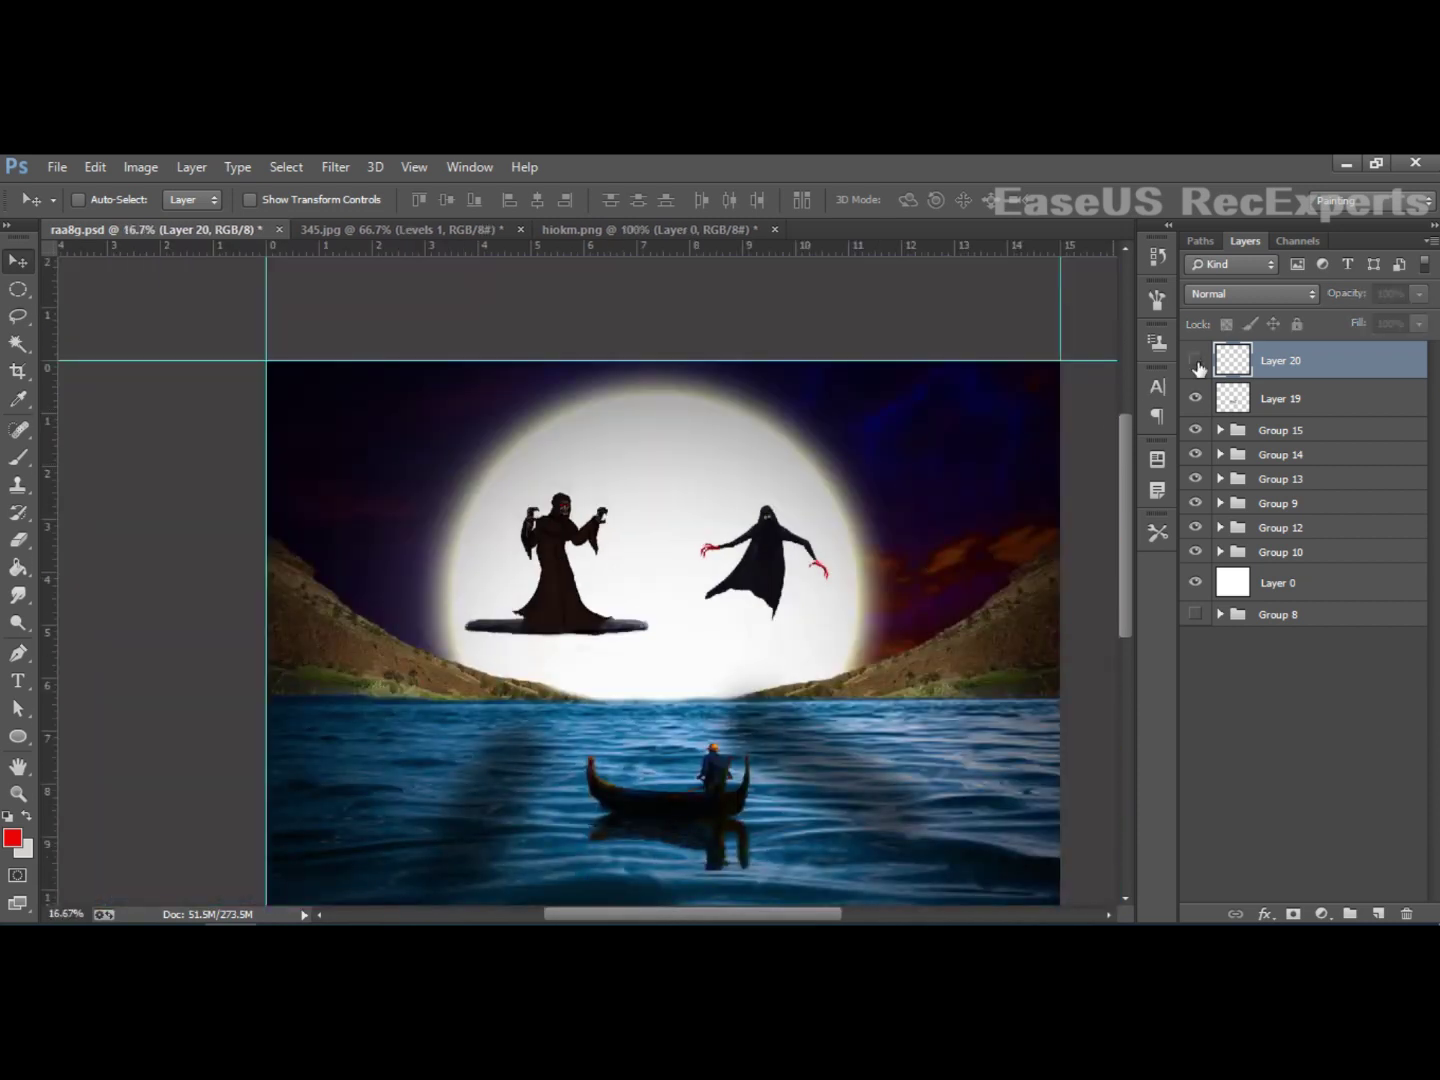
pyautogui.click(1380, 913)
# Step: Set the foreground colour to black (000000)
pyautogui.hotkey('ctrl', '-')
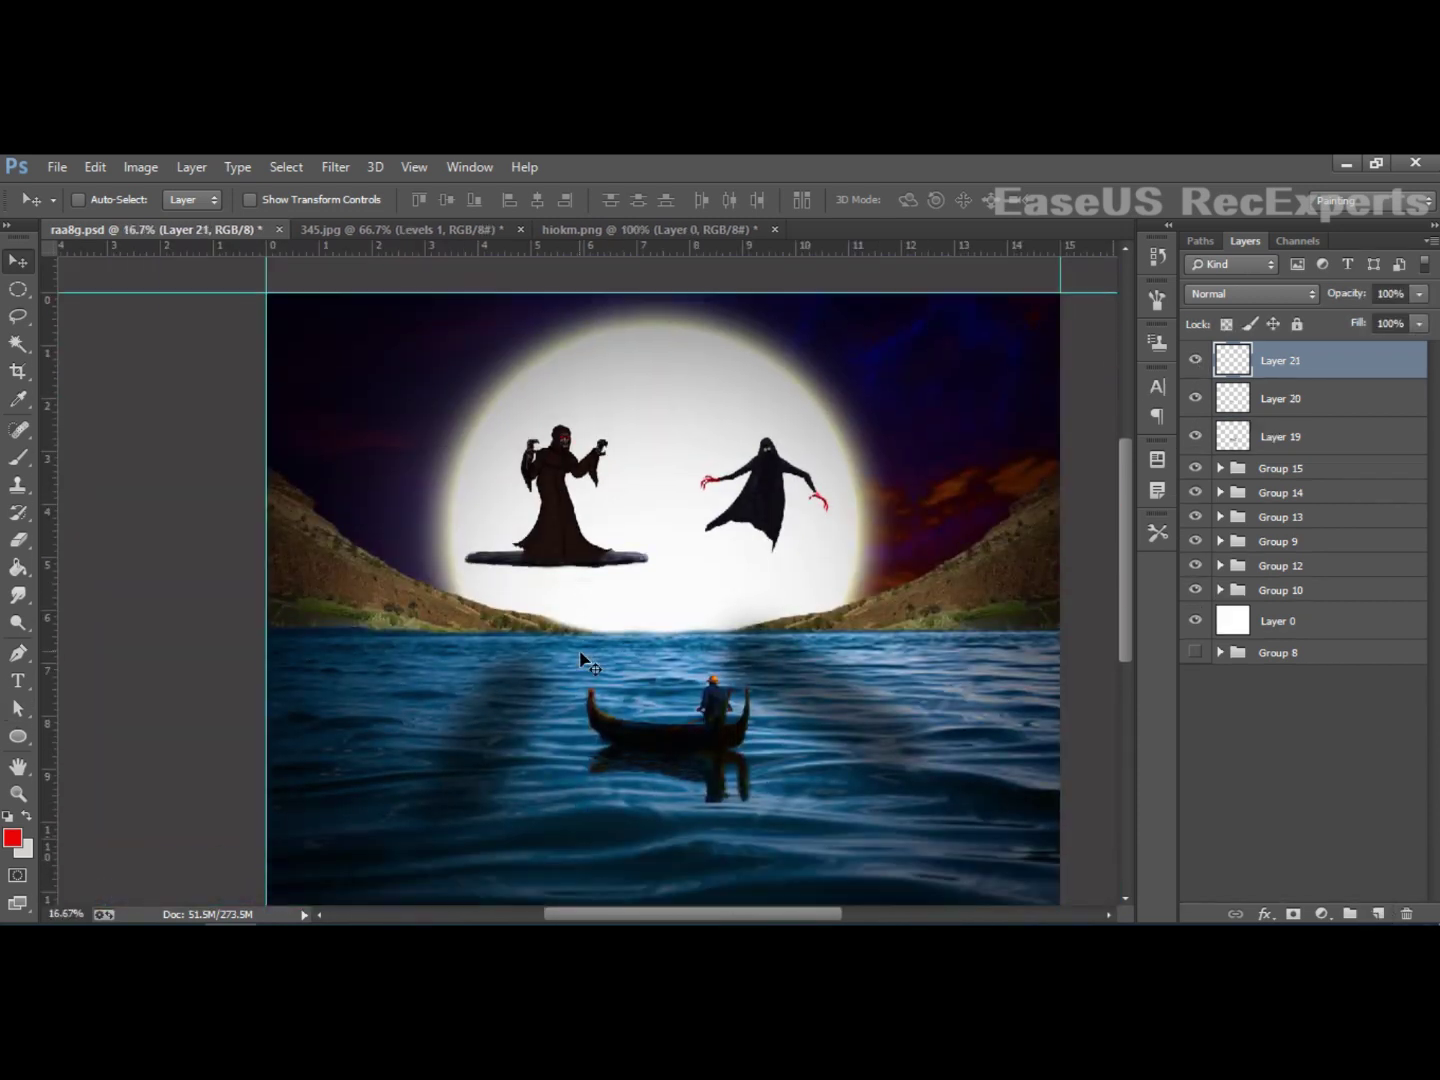
pyautogui.press('i')
pyautogui.click(12, 838)
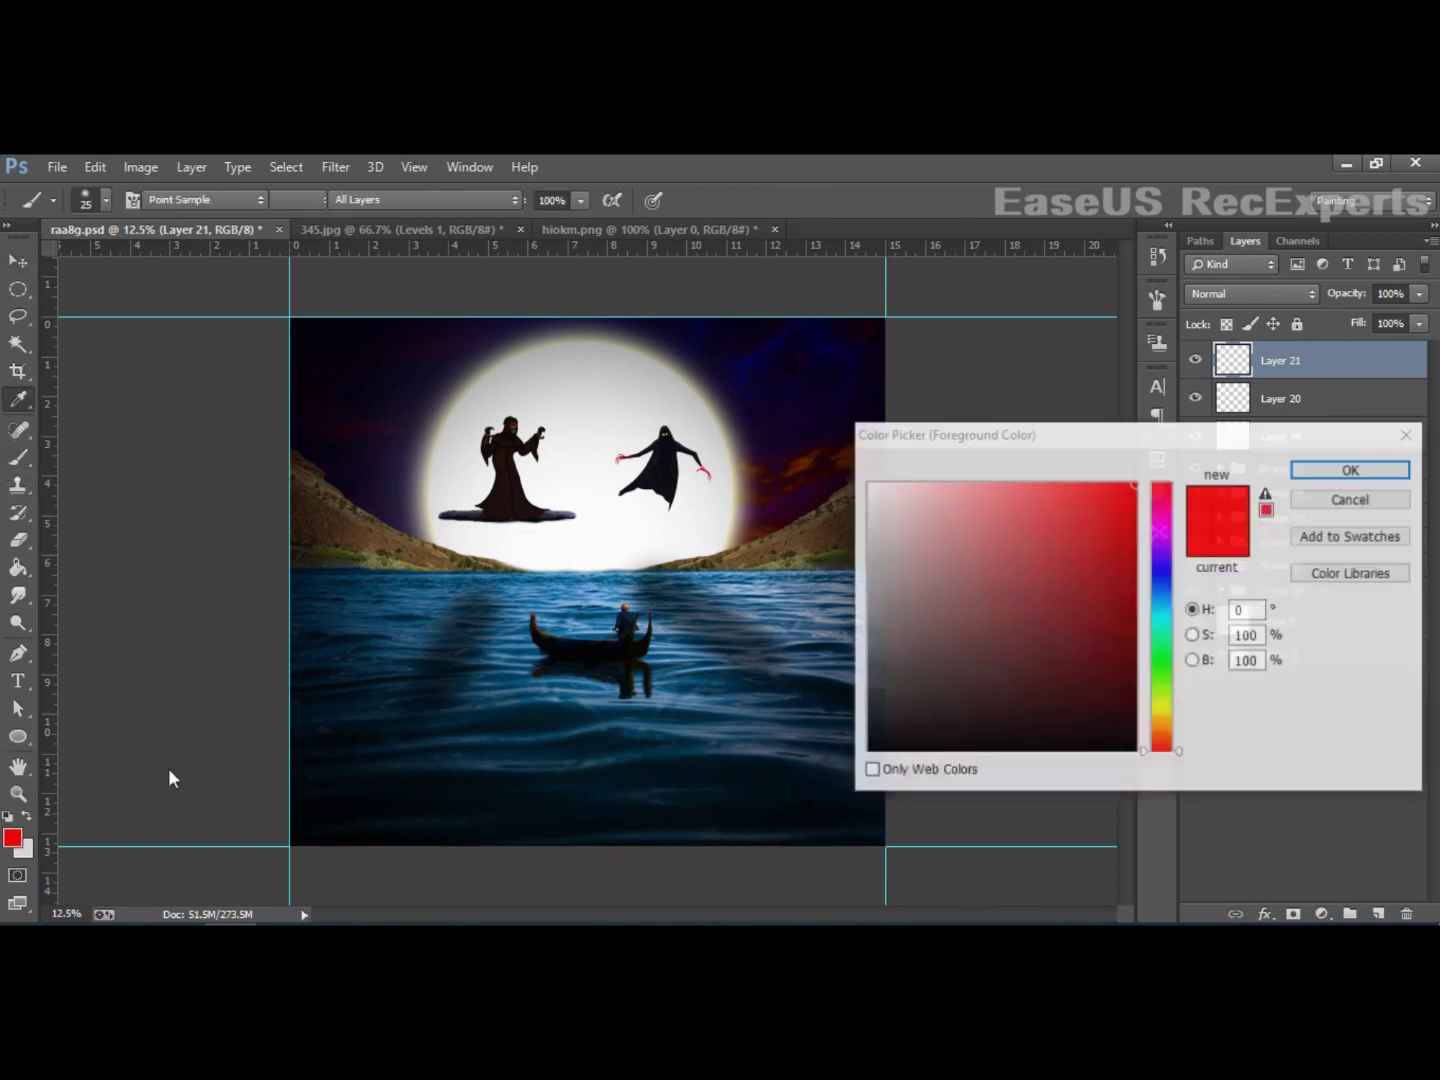
pyautogui.click(1017, 622)
pyautogui.write('000000')
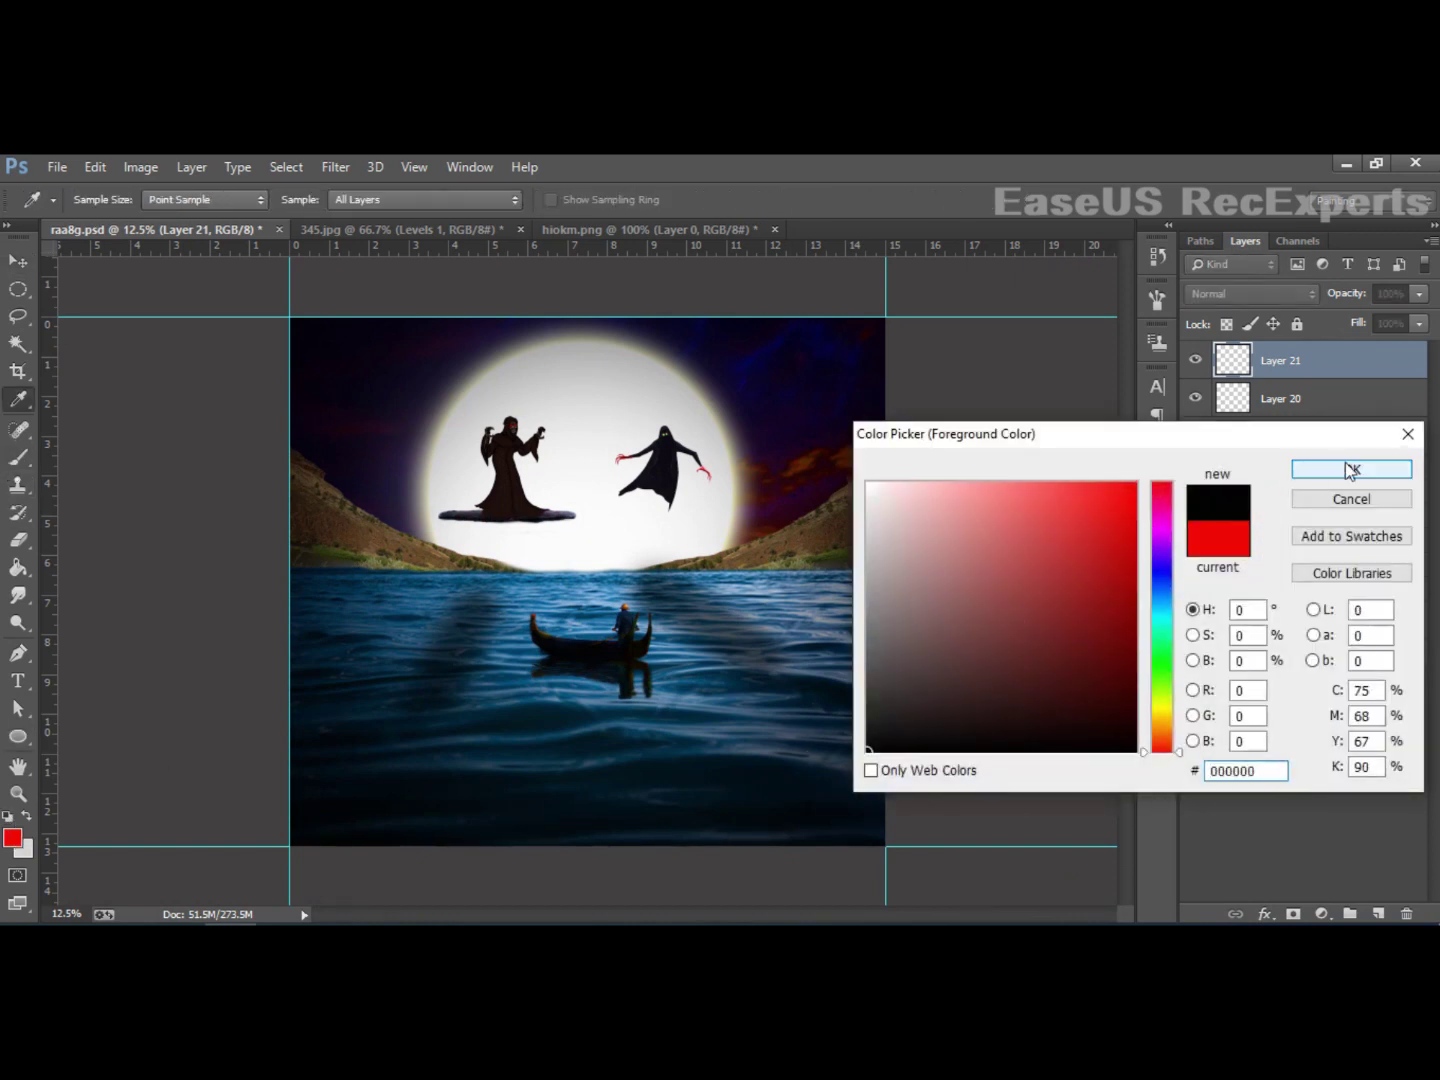
pyautogui.click(1350, 469)
# Step: Paint soft black shading along the left and right image edges with a 1053 px brush
pyautogui.press('b')
pyautogui.rightClick(796, 363)
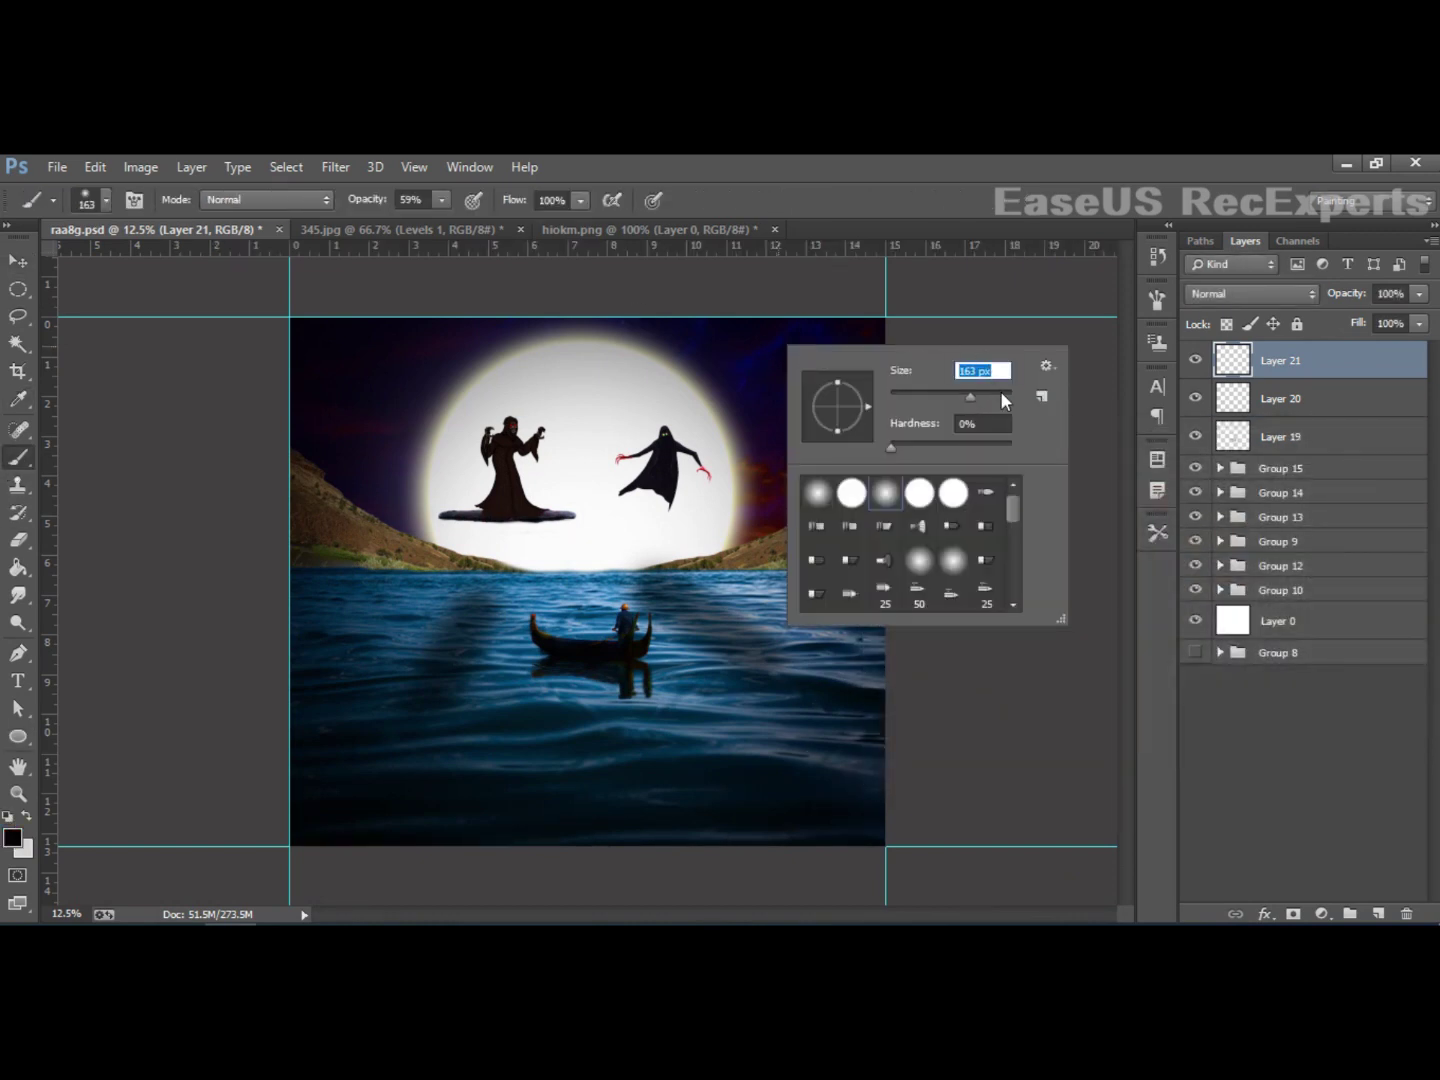
pyautogui.click(1002, 398)
pyautogui.moveTo(953, 522); pyautogui.dragTo(940, 528)
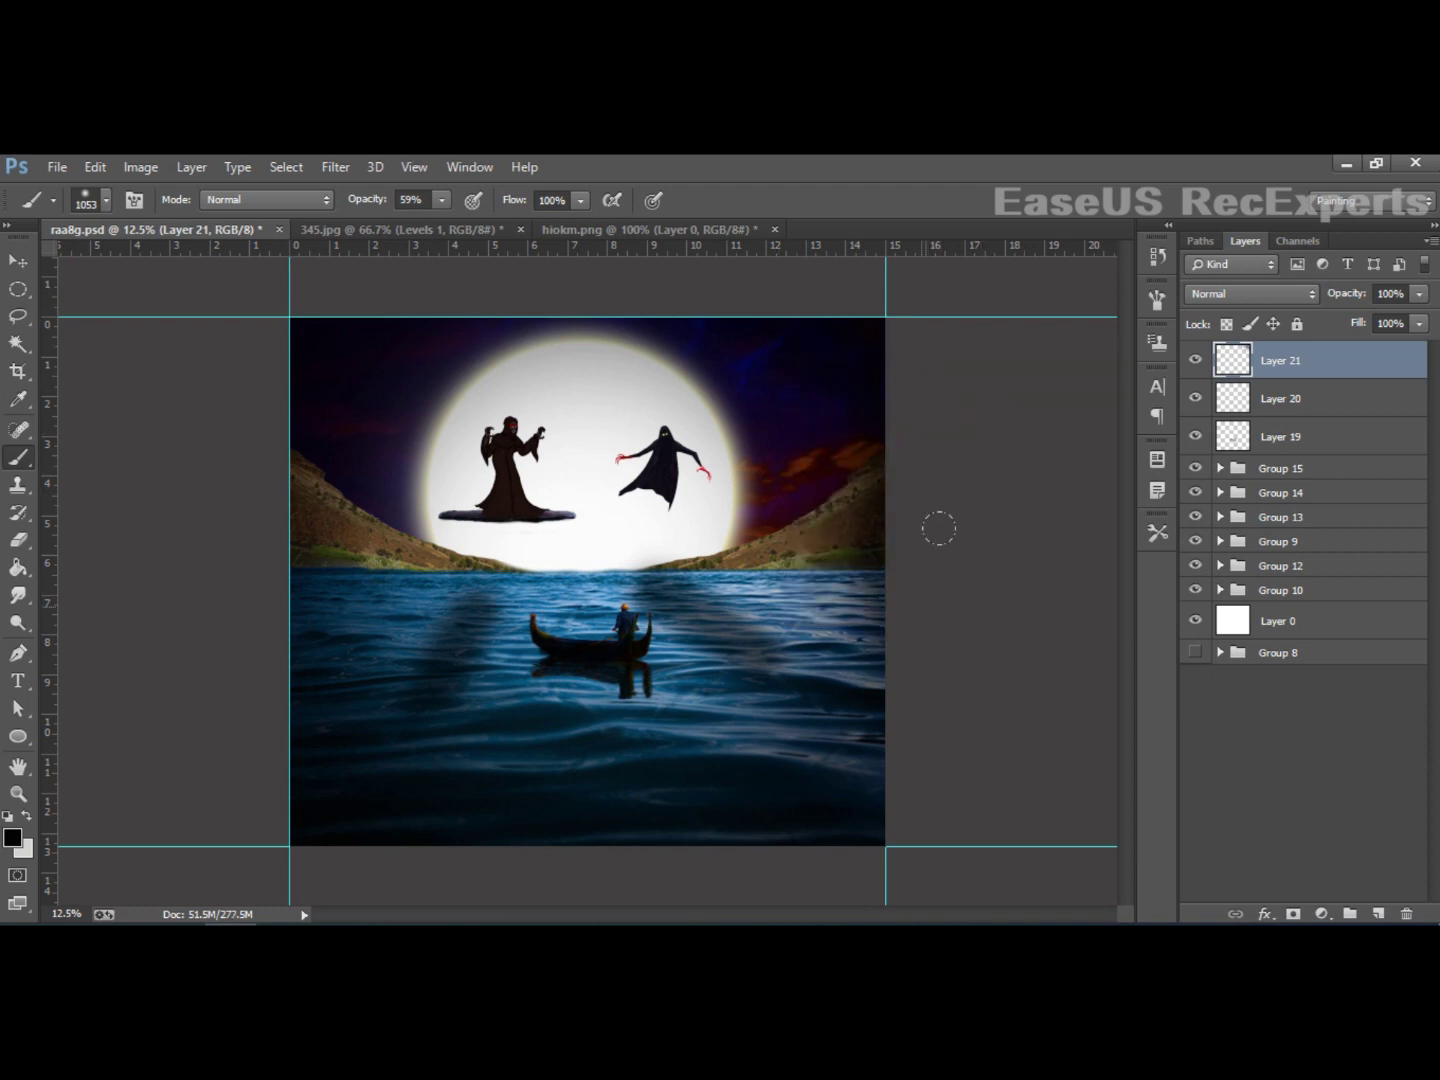
pyautogui.moveTo(959, 617)
pyautogui.mouseDown()
pyautogui.moveTo(955, 771)
pyautogui.moveTo(962, 760)
pyautogui.mouseUp()
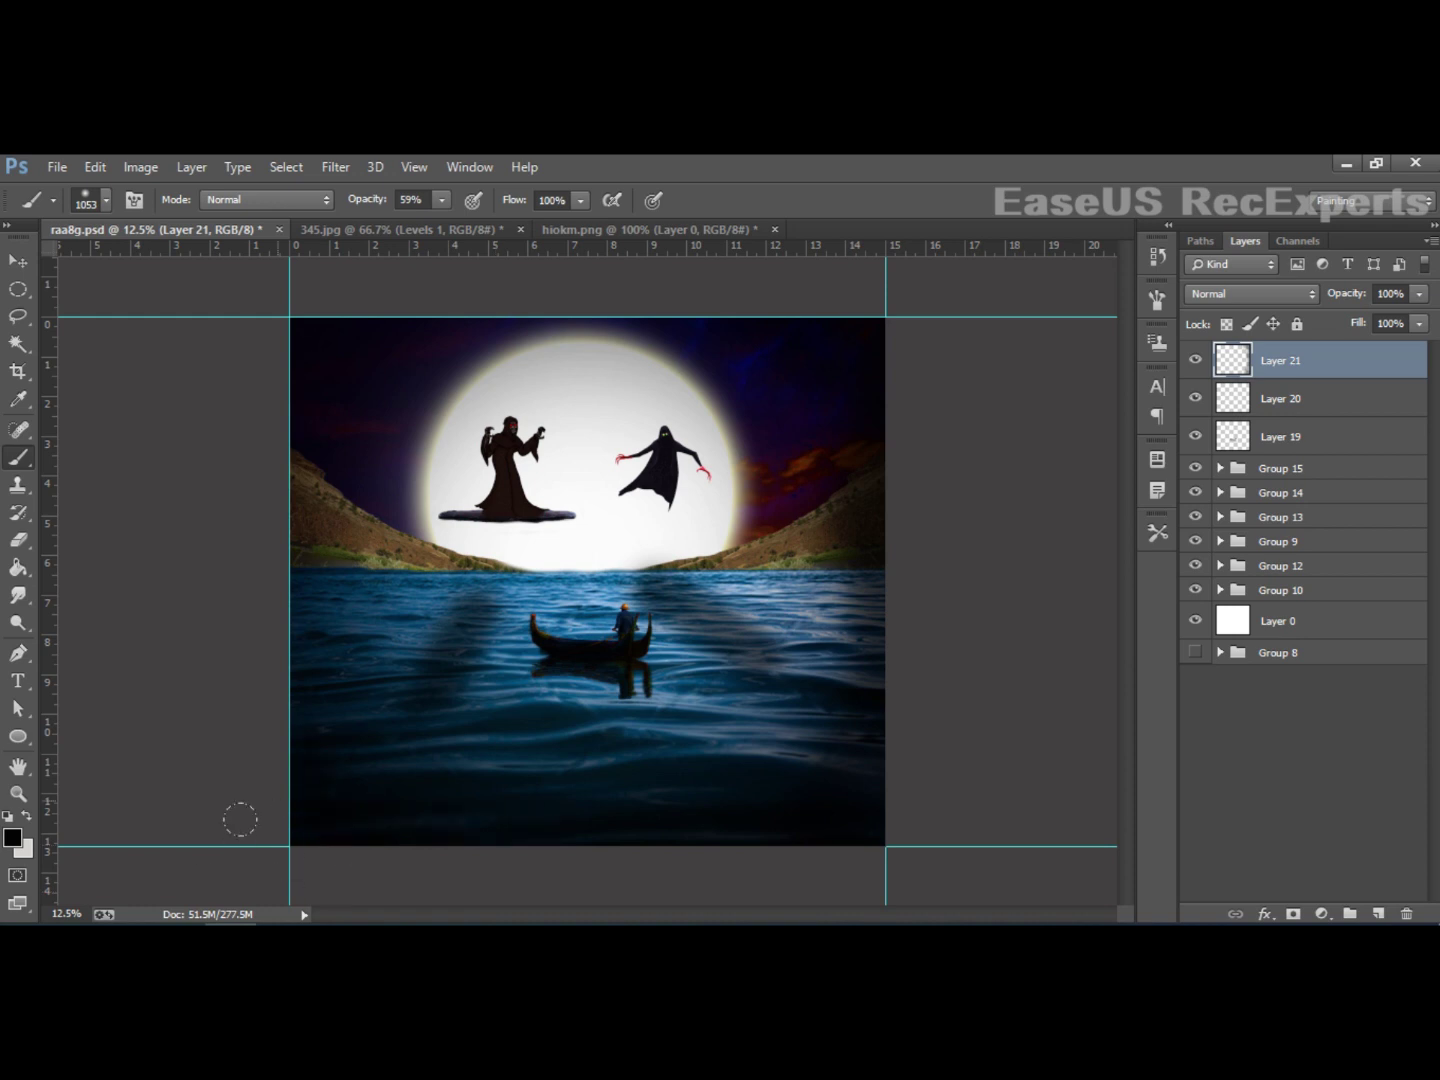
pyautogui.moveTo(272, 361); pyautogui.dragTo(266, 635)
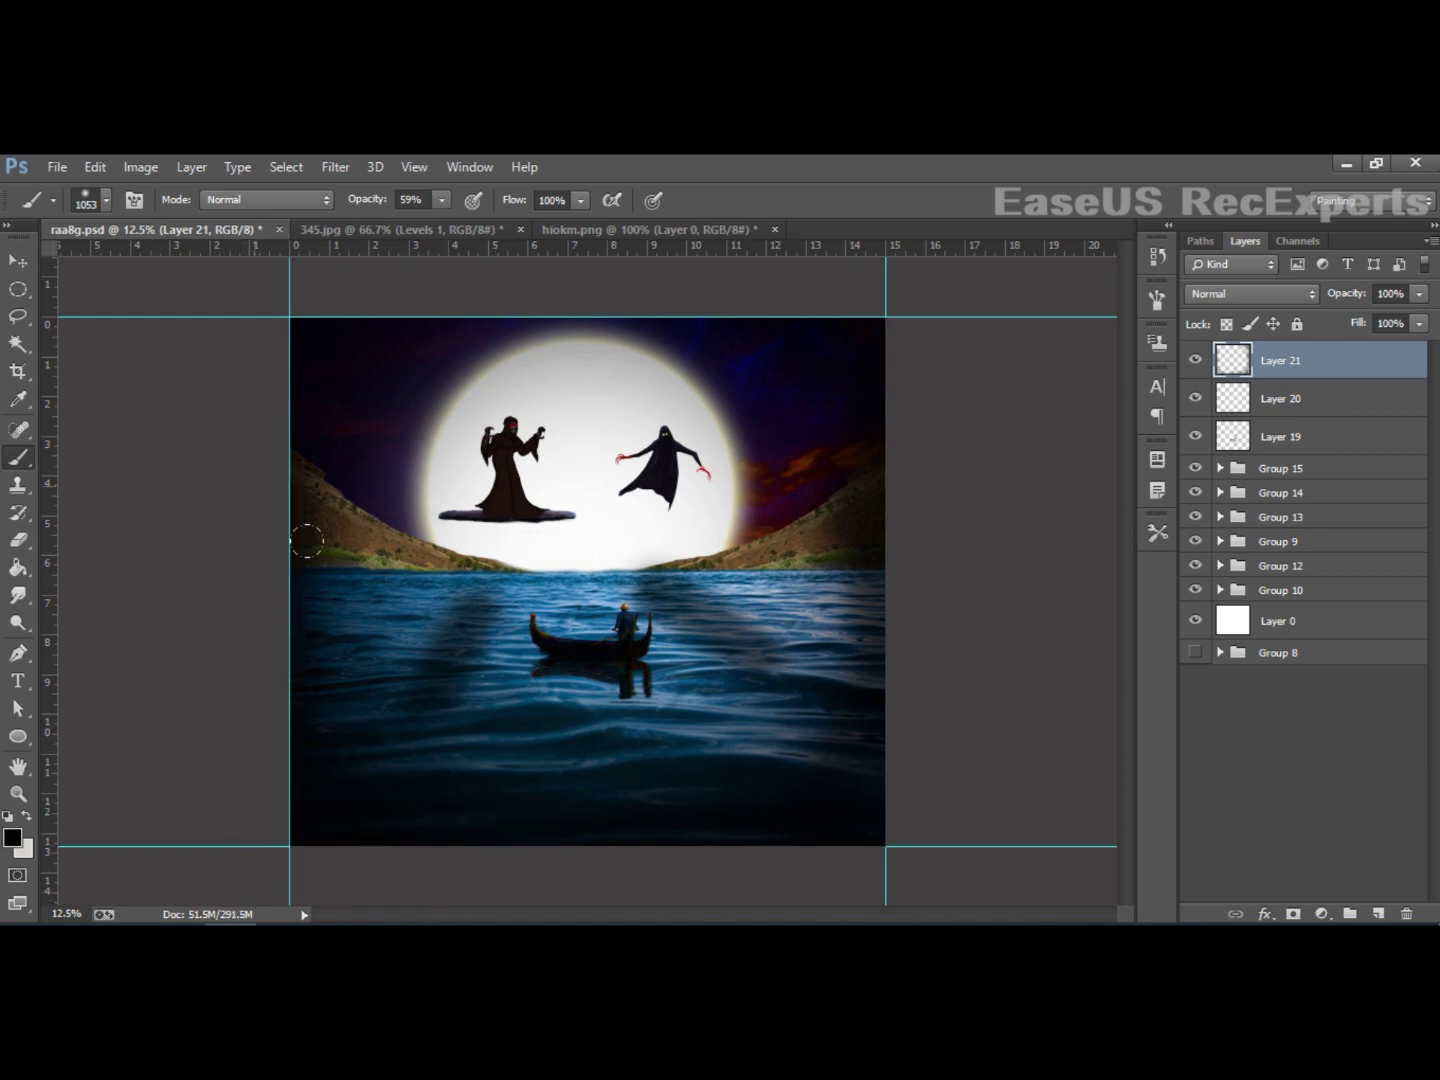
pyautogui.moveTo(308, 541); pyautogui.dragTo(310, 492)
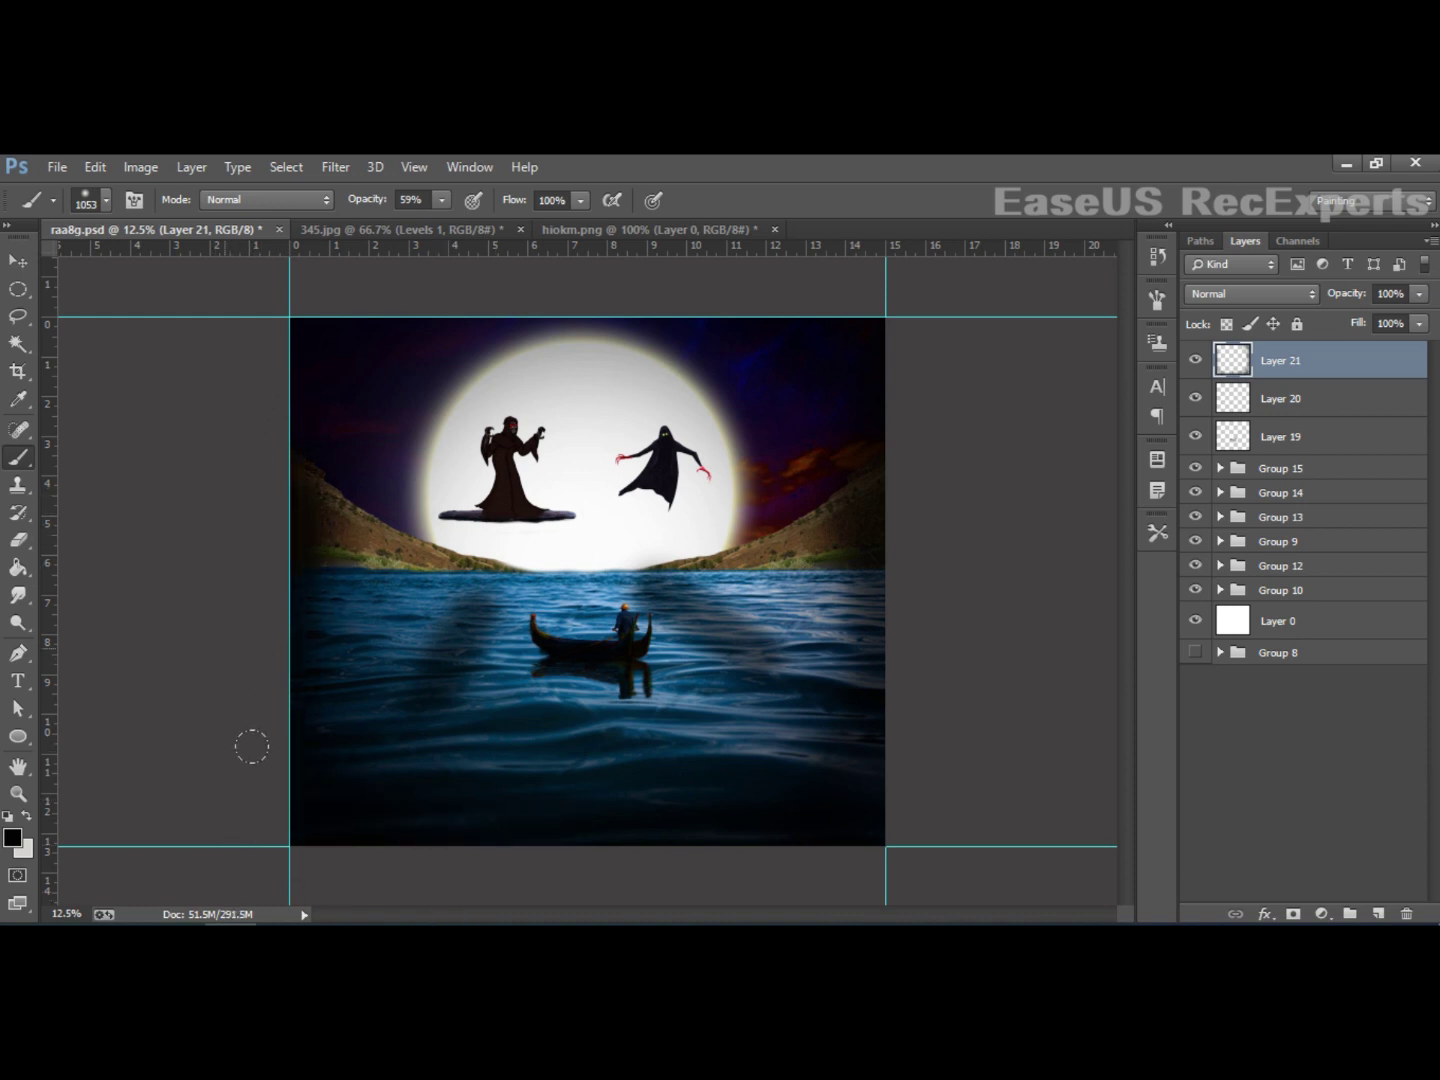
pyautogui.click(1195, 363)
pyautogui.click(1195, 362)
# Step: On new Layer 22, darken the water and right horizon with black at 43% opacity
pyautogui.press('v')
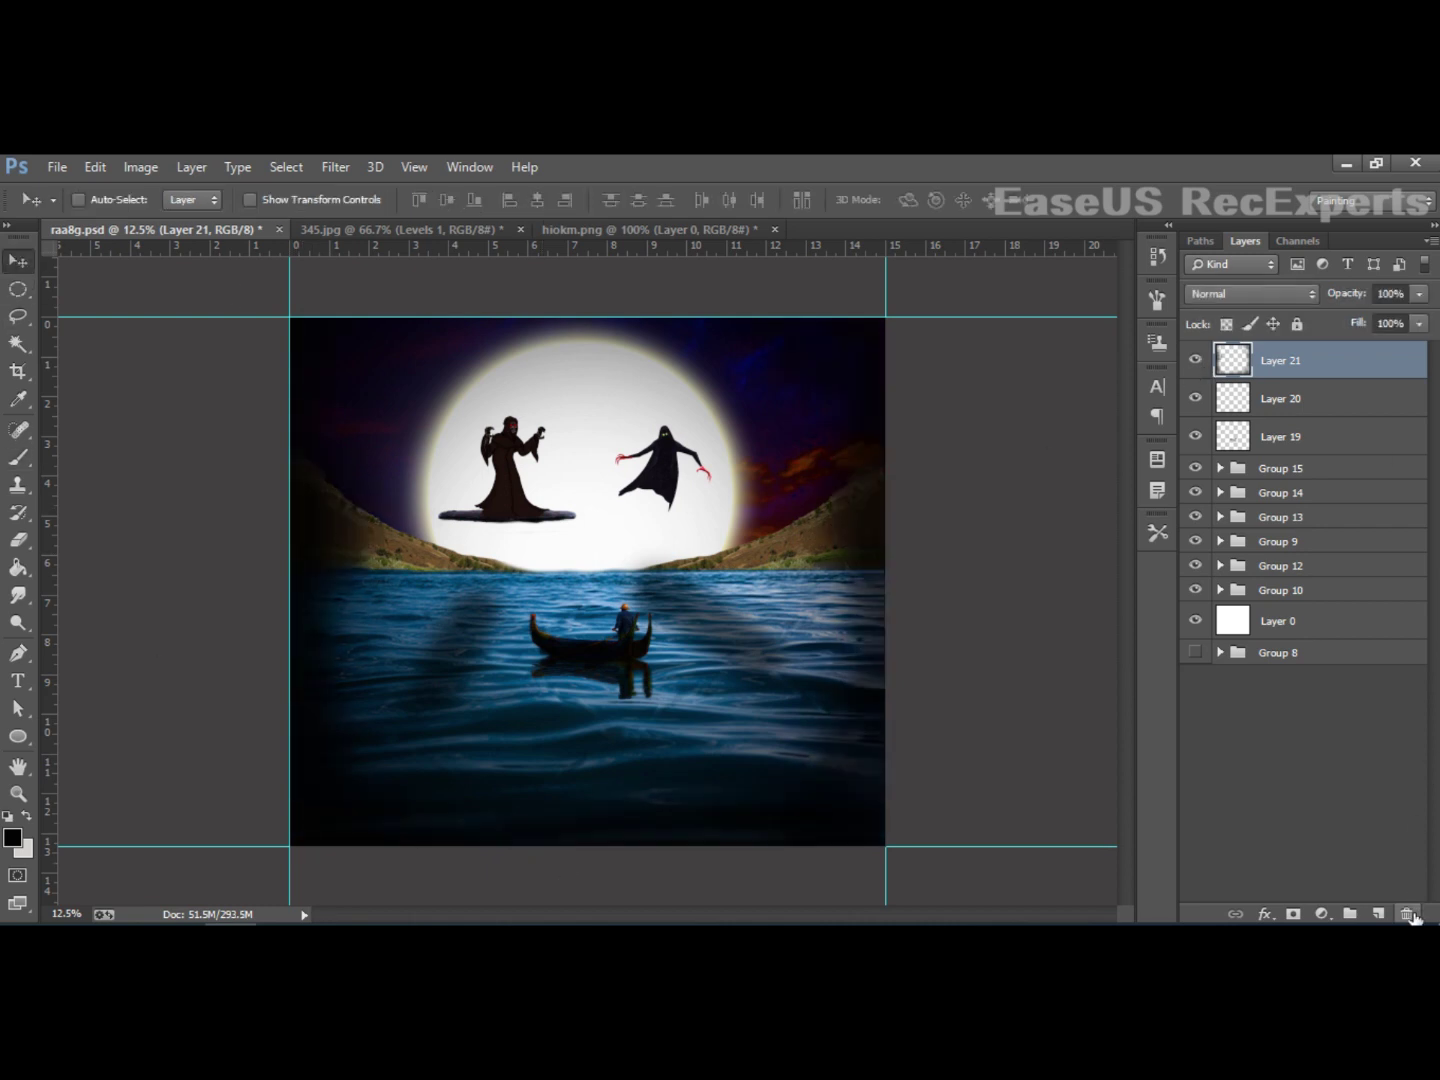
pyautogui.click(1380, 914)
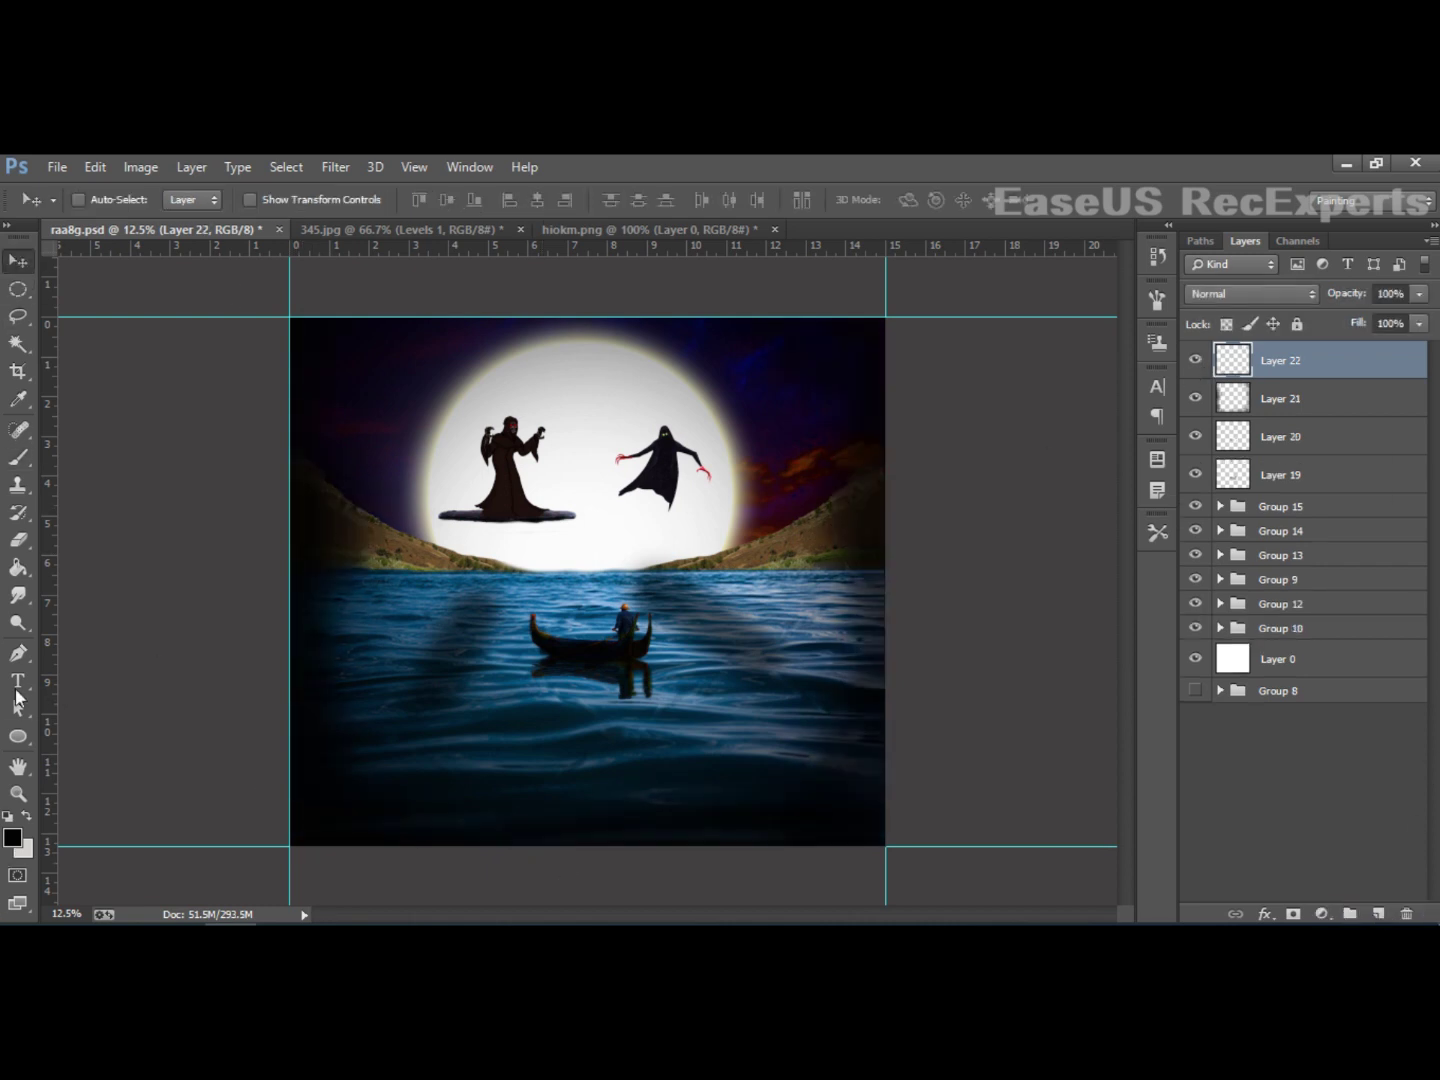
pyautogui.press('b')
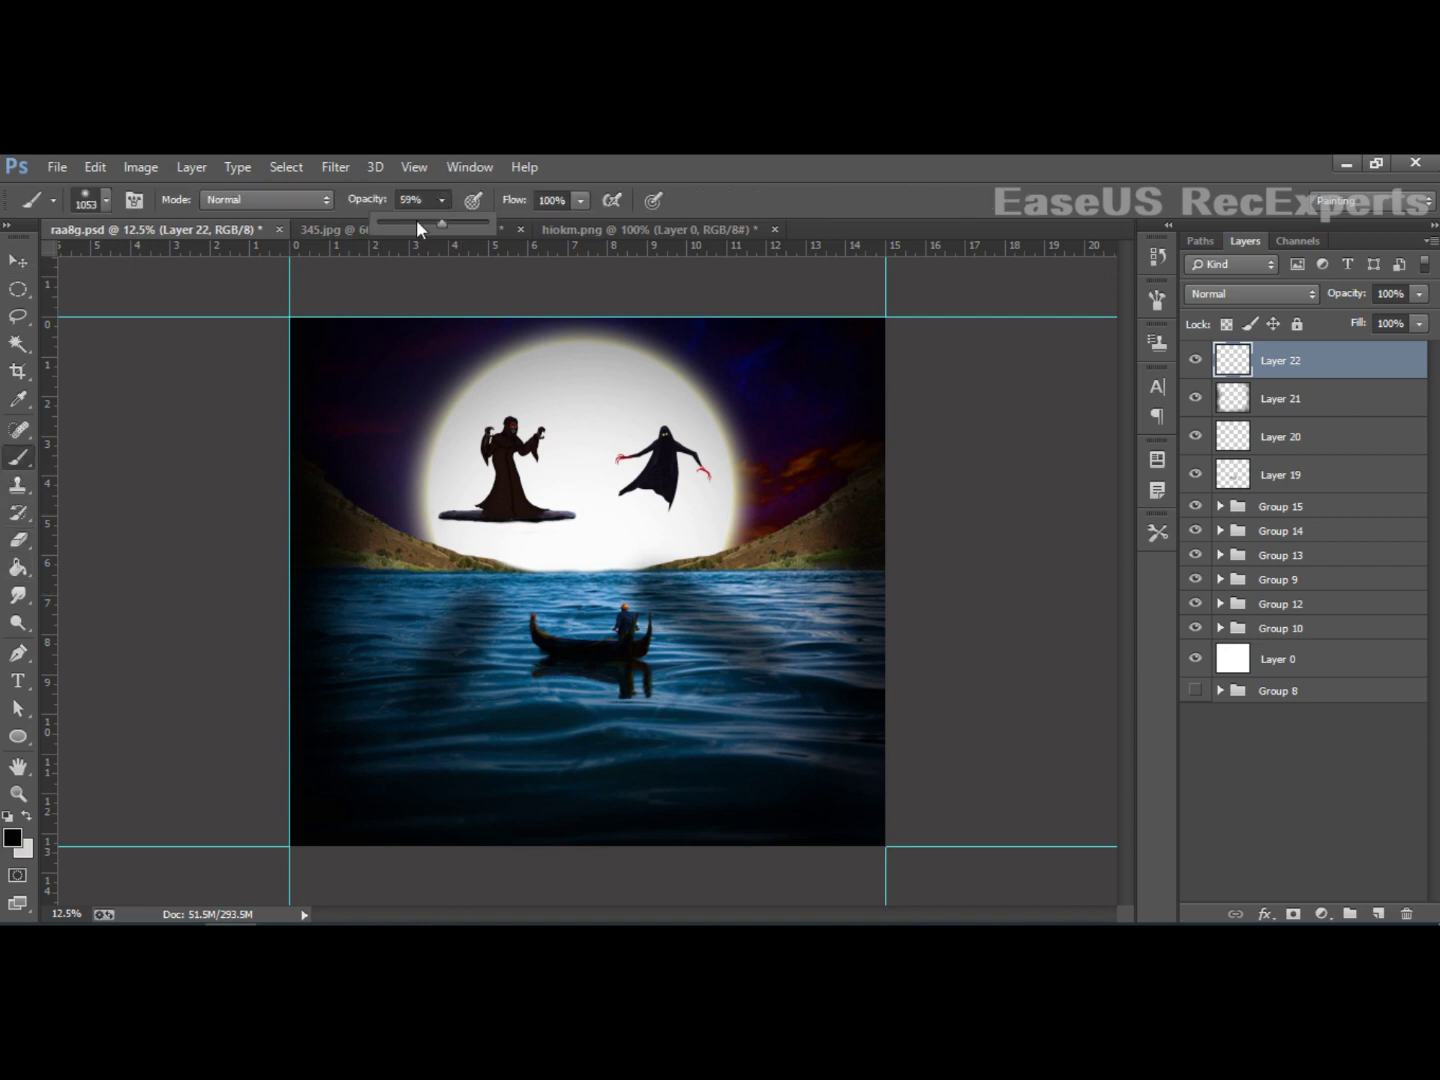
pyautogui.moveTo(392, 685)
pyautogui.mouseDown()
pyautogui.moveTo(500, 765)
pyautogui.moveTo(865, 715)
pyautogui.moveTo(868, 611)
pyautogui.moveTo(589, 657)
pyautogui.mouseUp()
pyautogui.moveTo(868, 620); pyautogui.dragTo(865, 554)
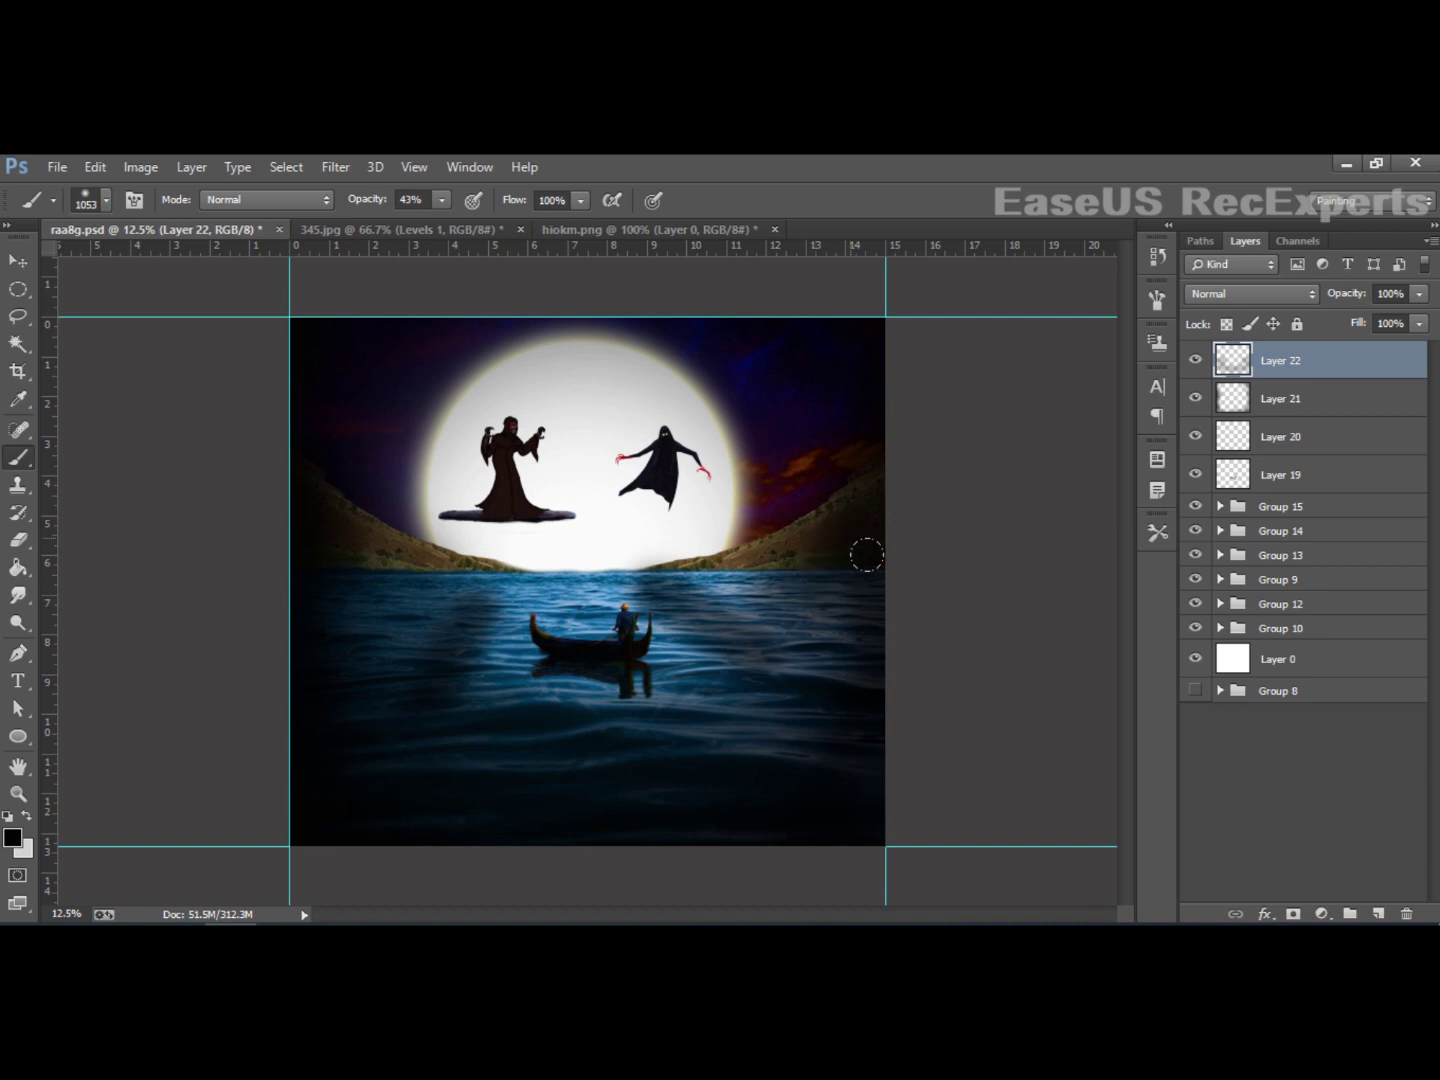
pyautogui.rightClick(342, 581)
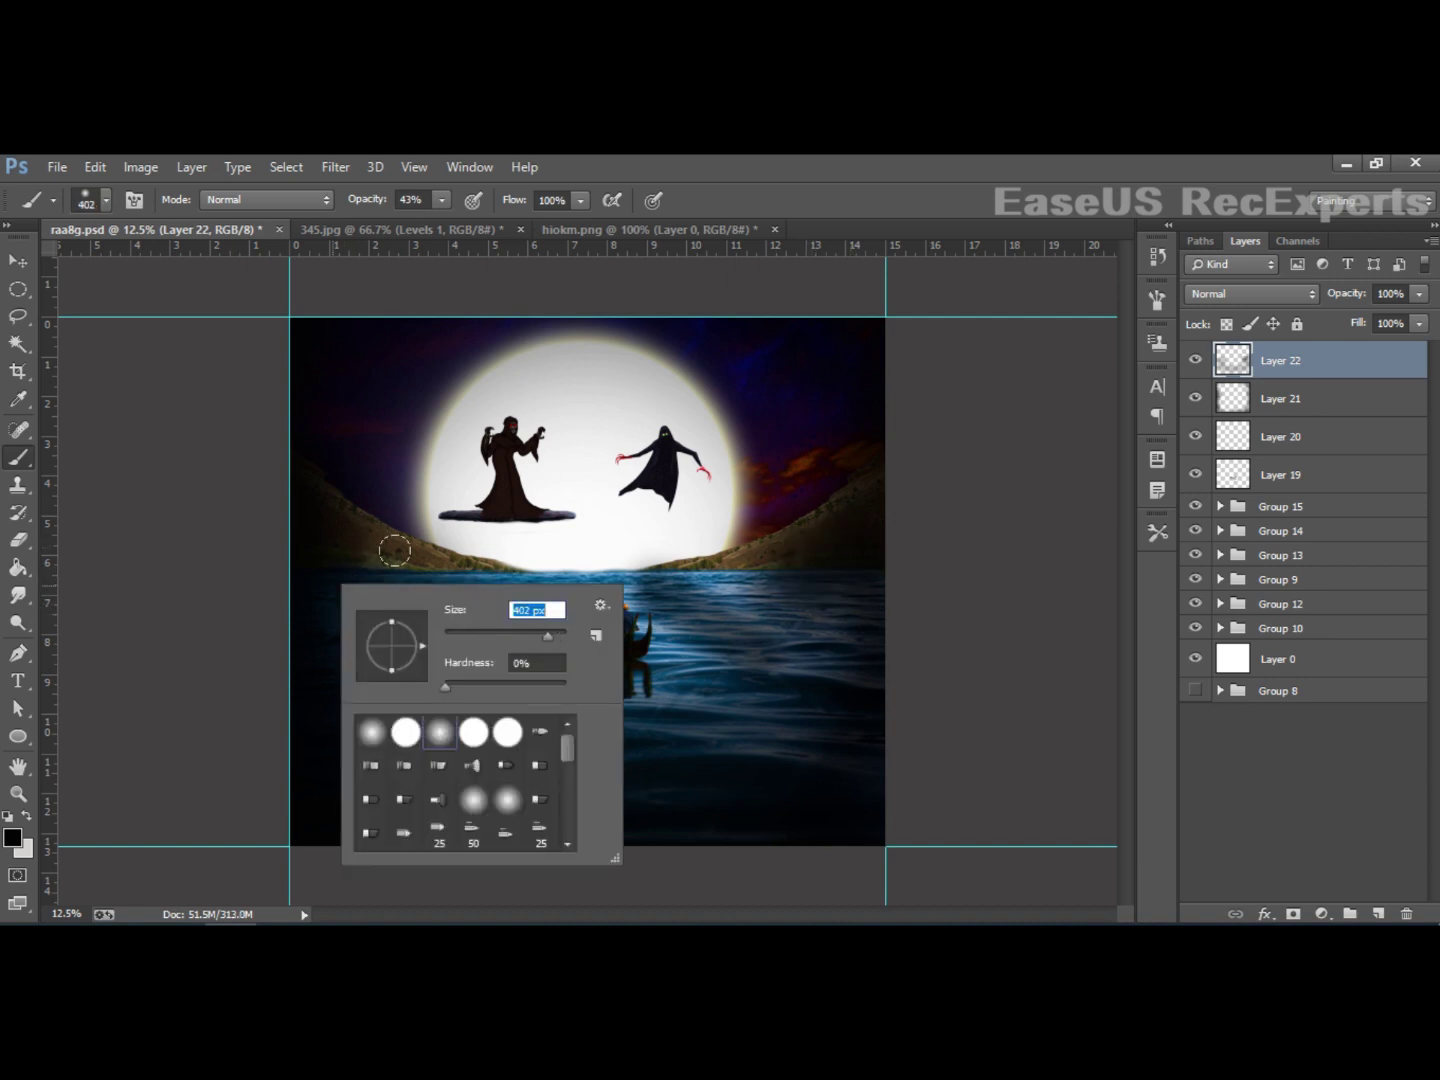
pyautogui.press('Return')
pyautogui.moveTo(797, 576); pyautogui.dragTo(843, 741)
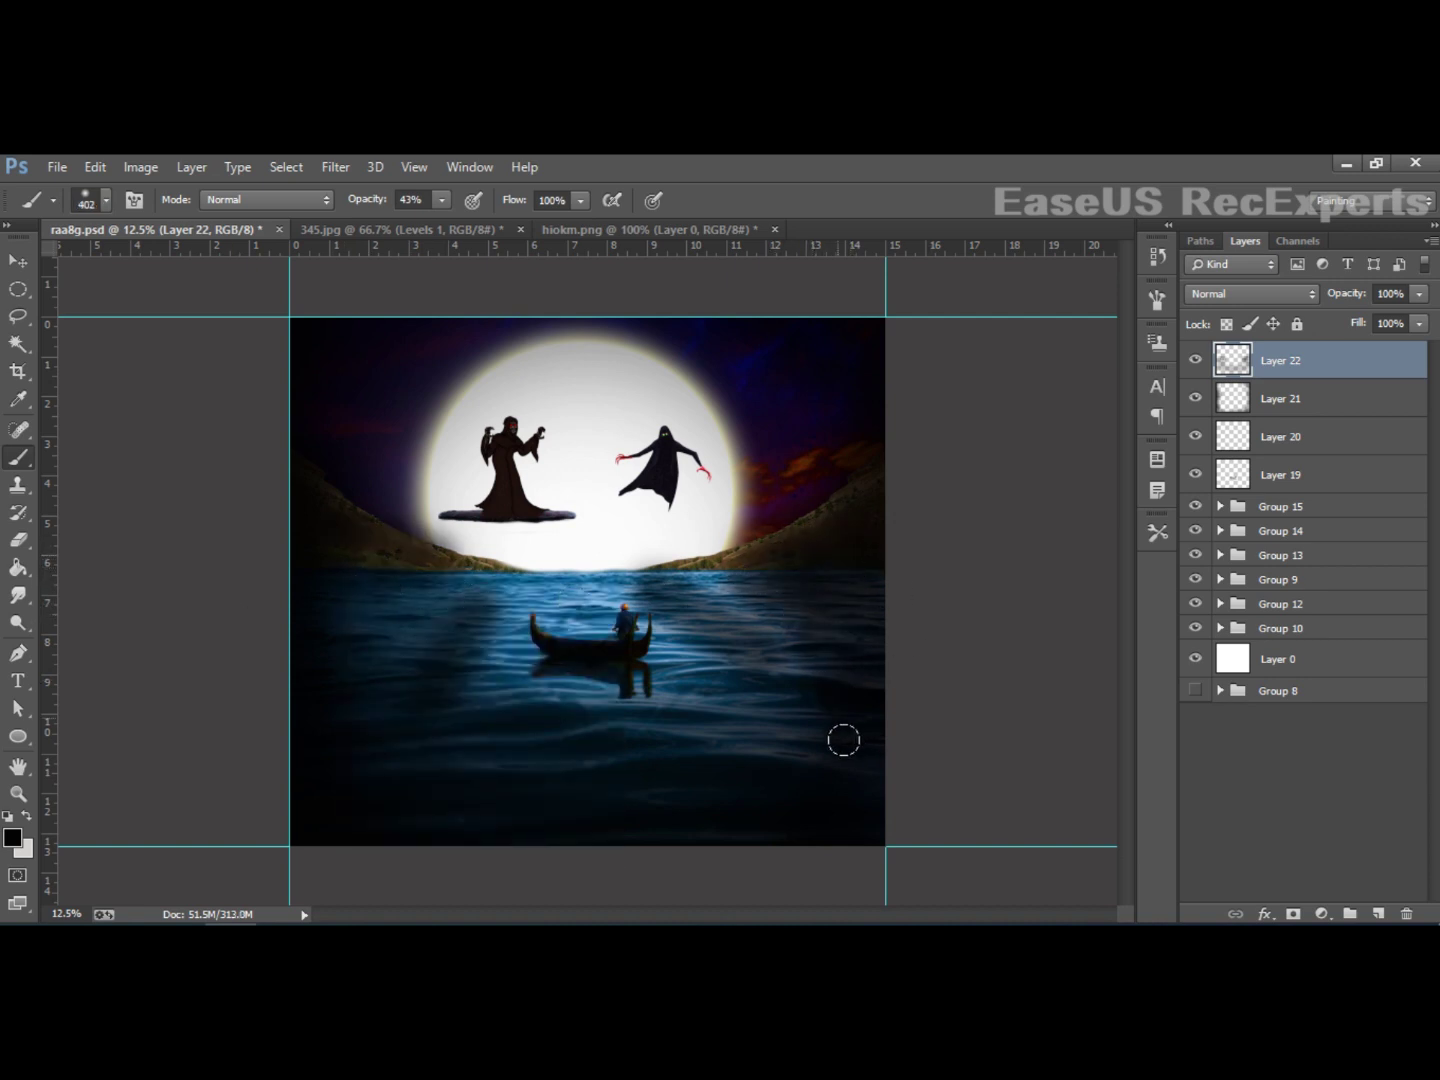
pyautogui.click(1194, 360)
# Step: On new Layer 23, paint faint black shadows around the boat at 18% opacity
pyautogui.click(1378, 914)
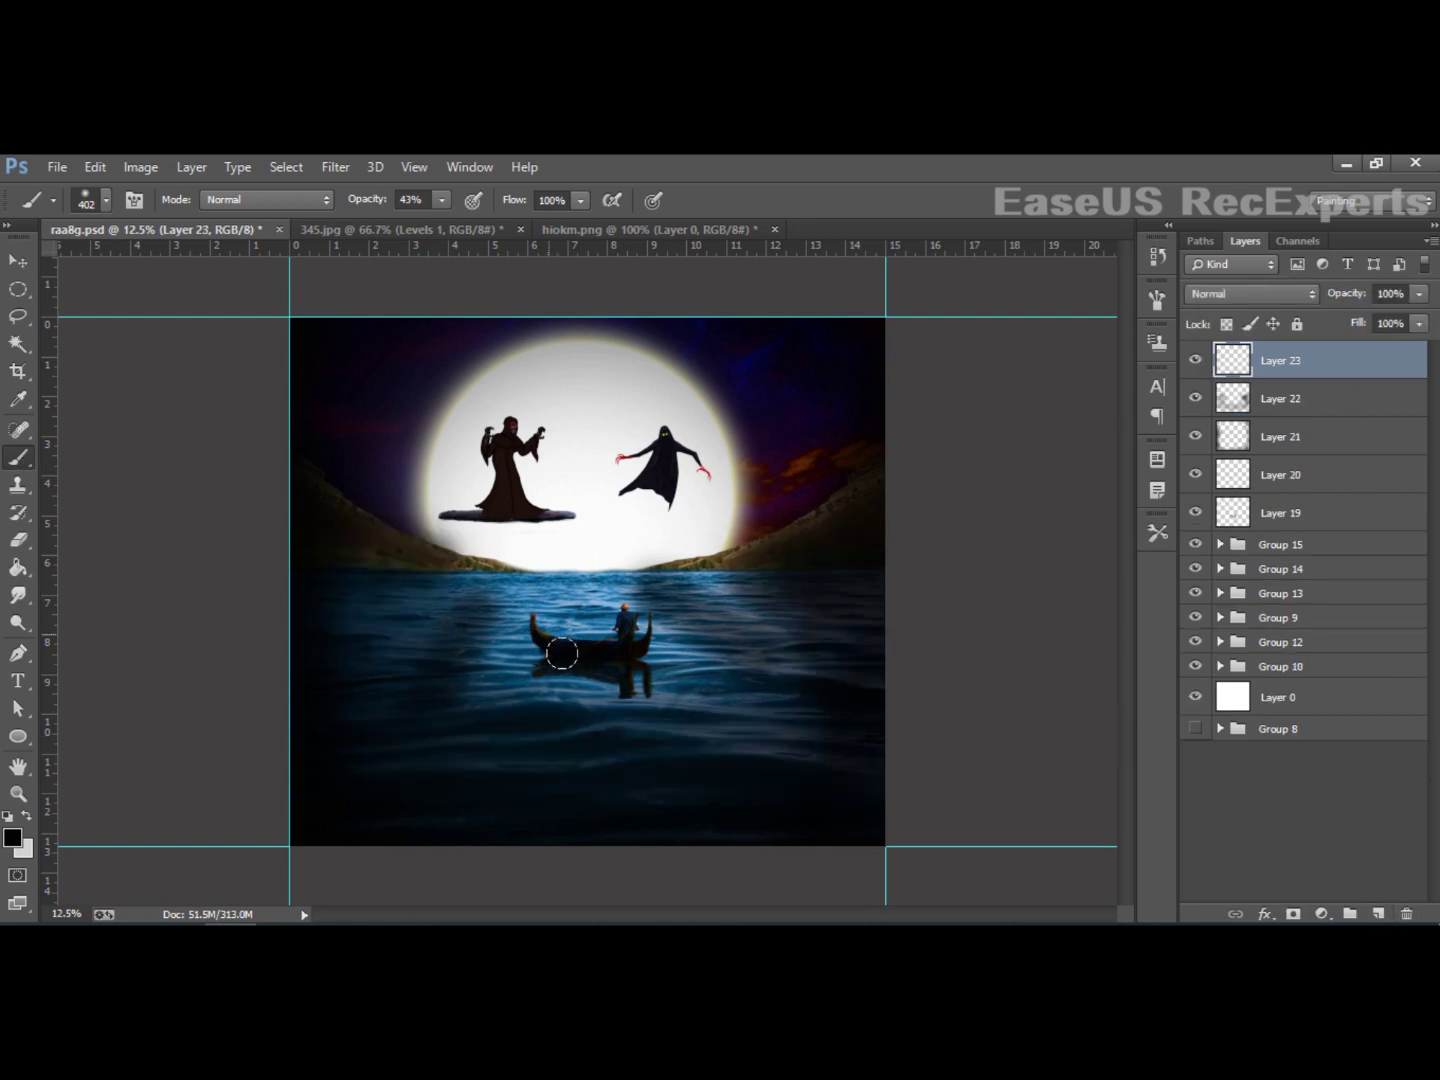
pyautogui.click(417, 224)
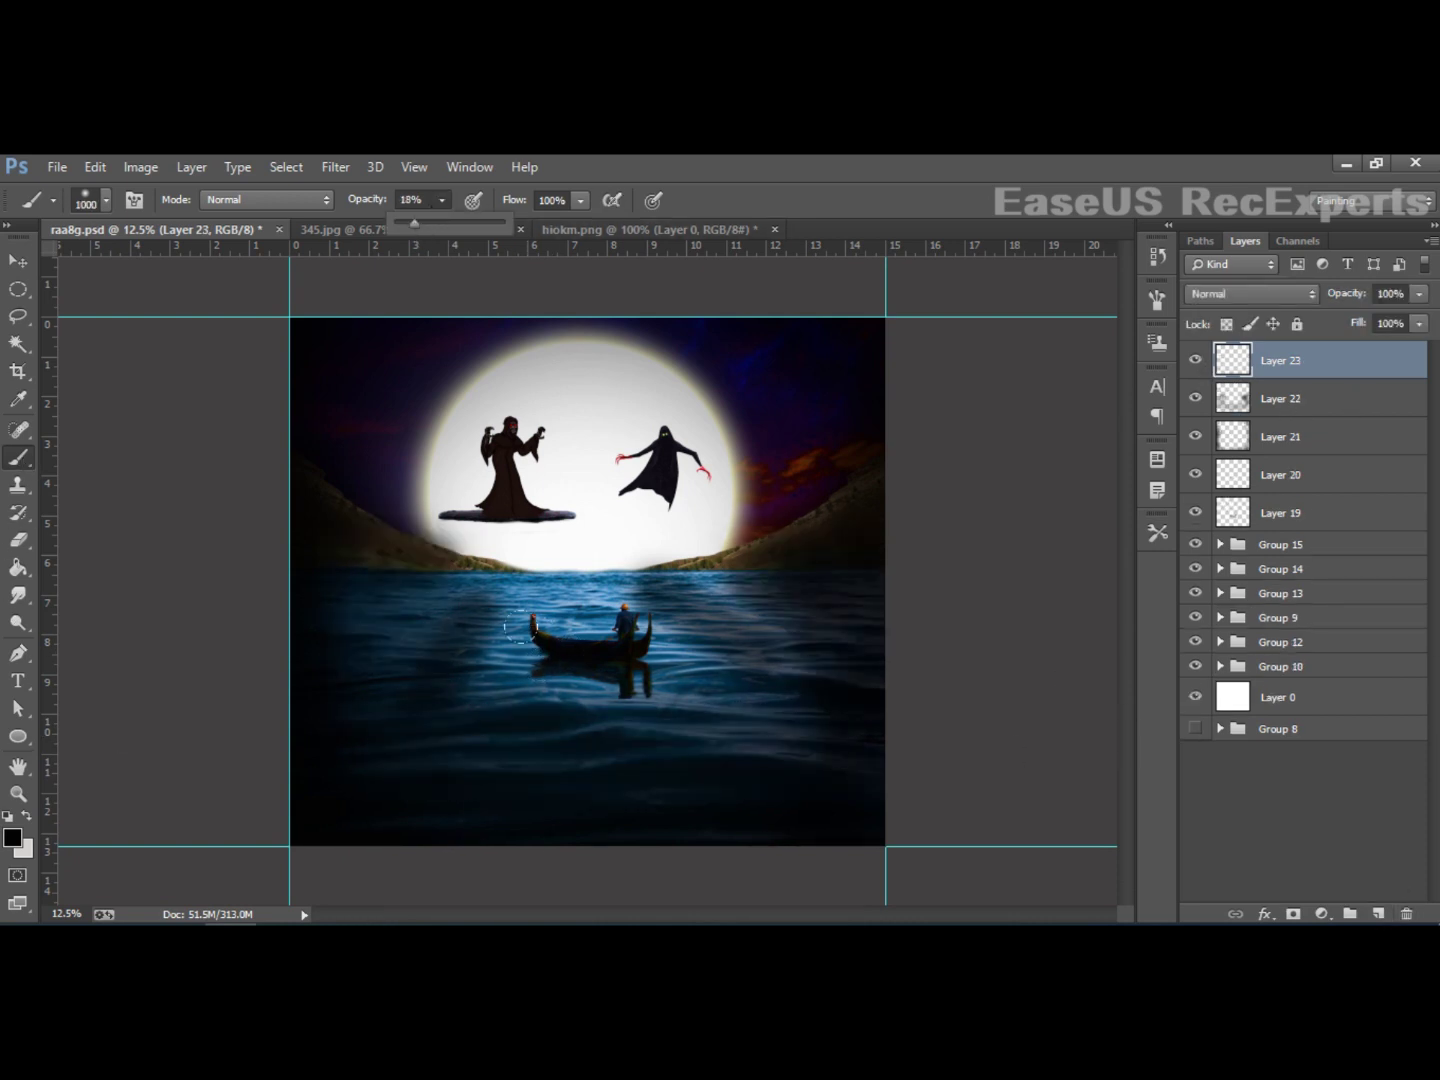
pyautogui.moveTo(510, 619); pyautogui.dragTo(544, 671)
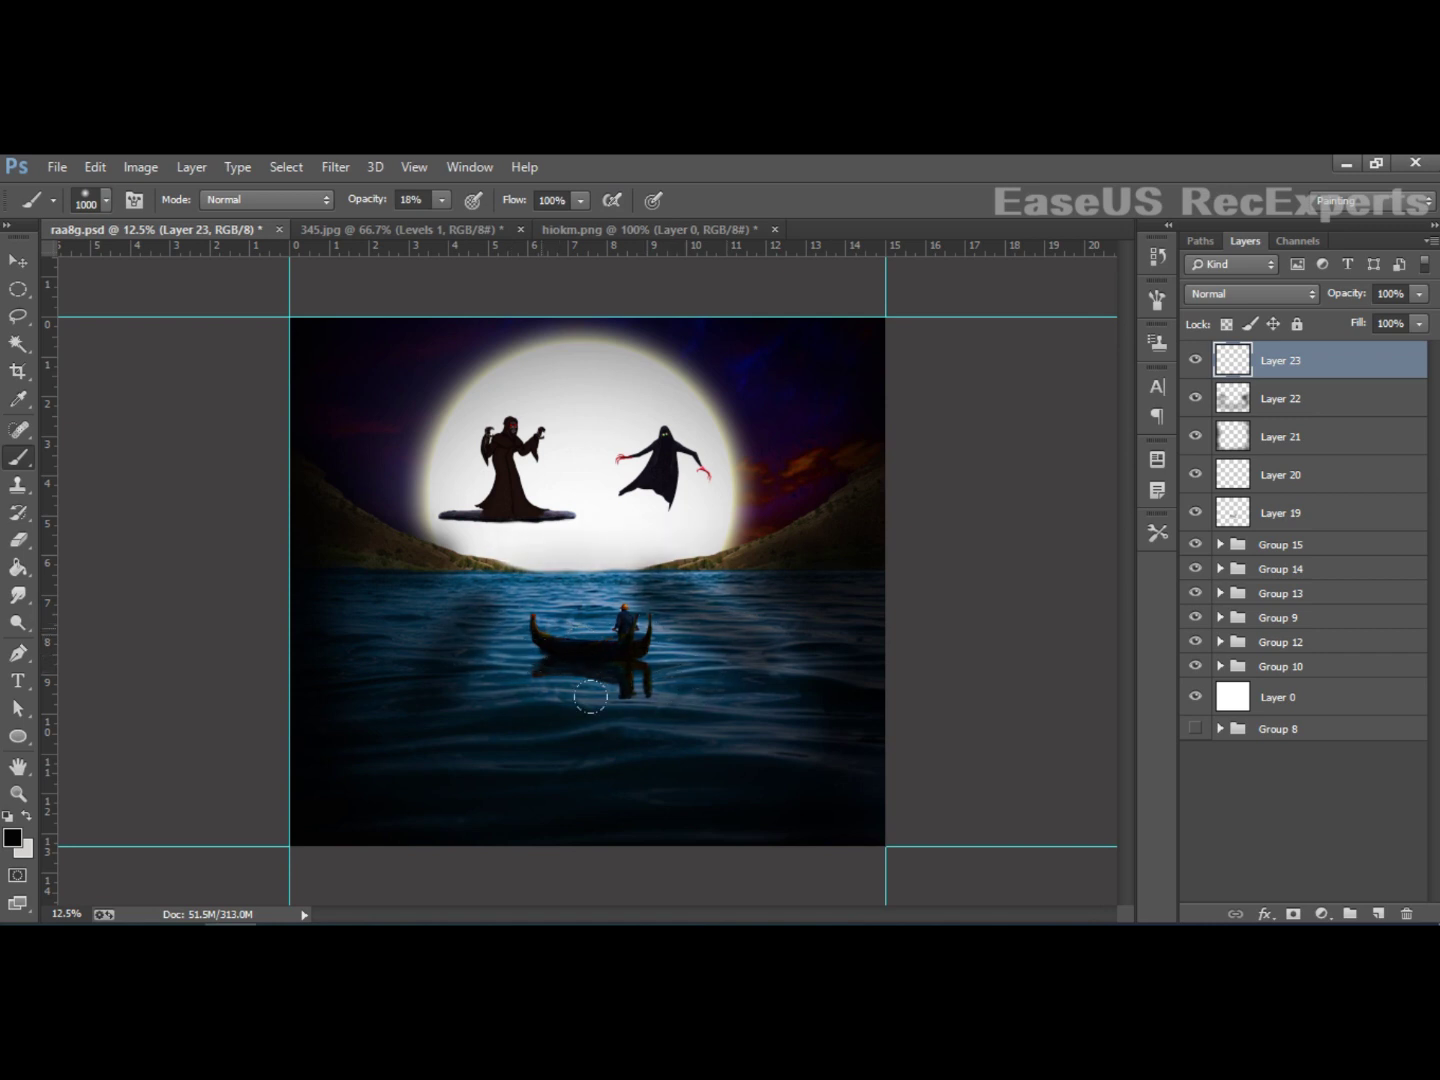
pyautogui.press('v')
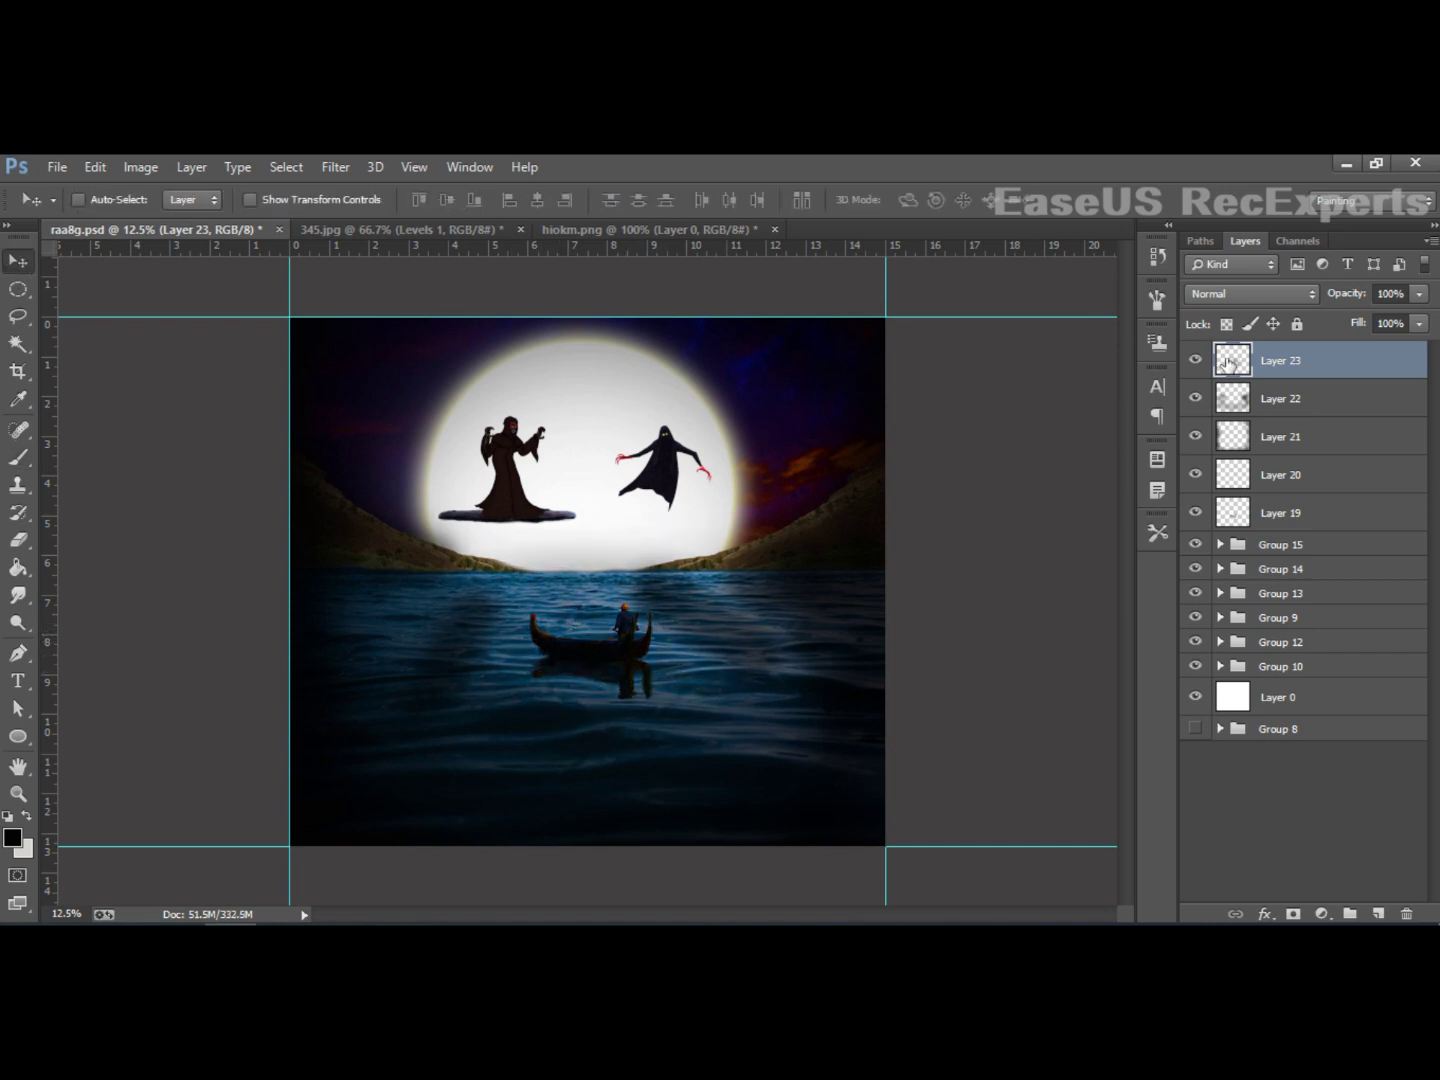
pyautogui.click(1195, 361)
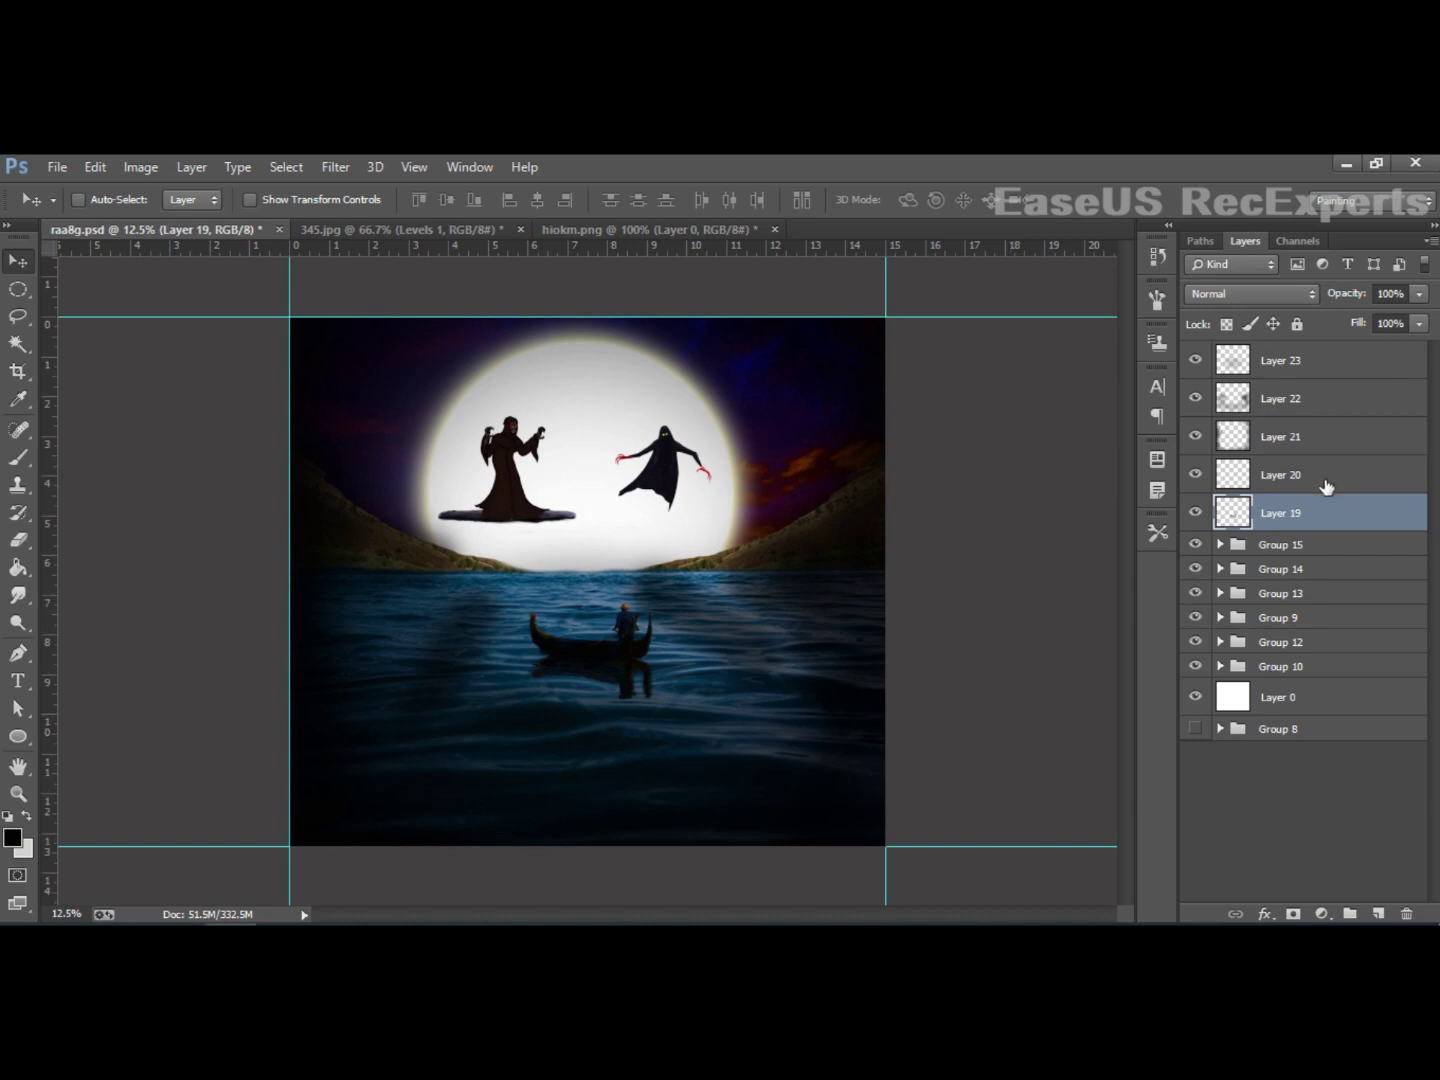
pyautogui.keyDown('shift'); pyautogui.click(1325, 473); pyautogui.keyUp('shift')
pyautogui.keyDown('shift'); pyautogui.click(1330, 436); pyautogui.keyUp('shift')
pyautogui.keyDown('shift'); pyautogui.click(1335, 398); pyautogui.keyUp('shift')
pyautogui.keyDown('shift'); pyautogui.click(1340, 360); pyautogui.keyUp('shift')
pyautogui.moveTo(1354, 430); pyautogui.dragTo(1350, 914)
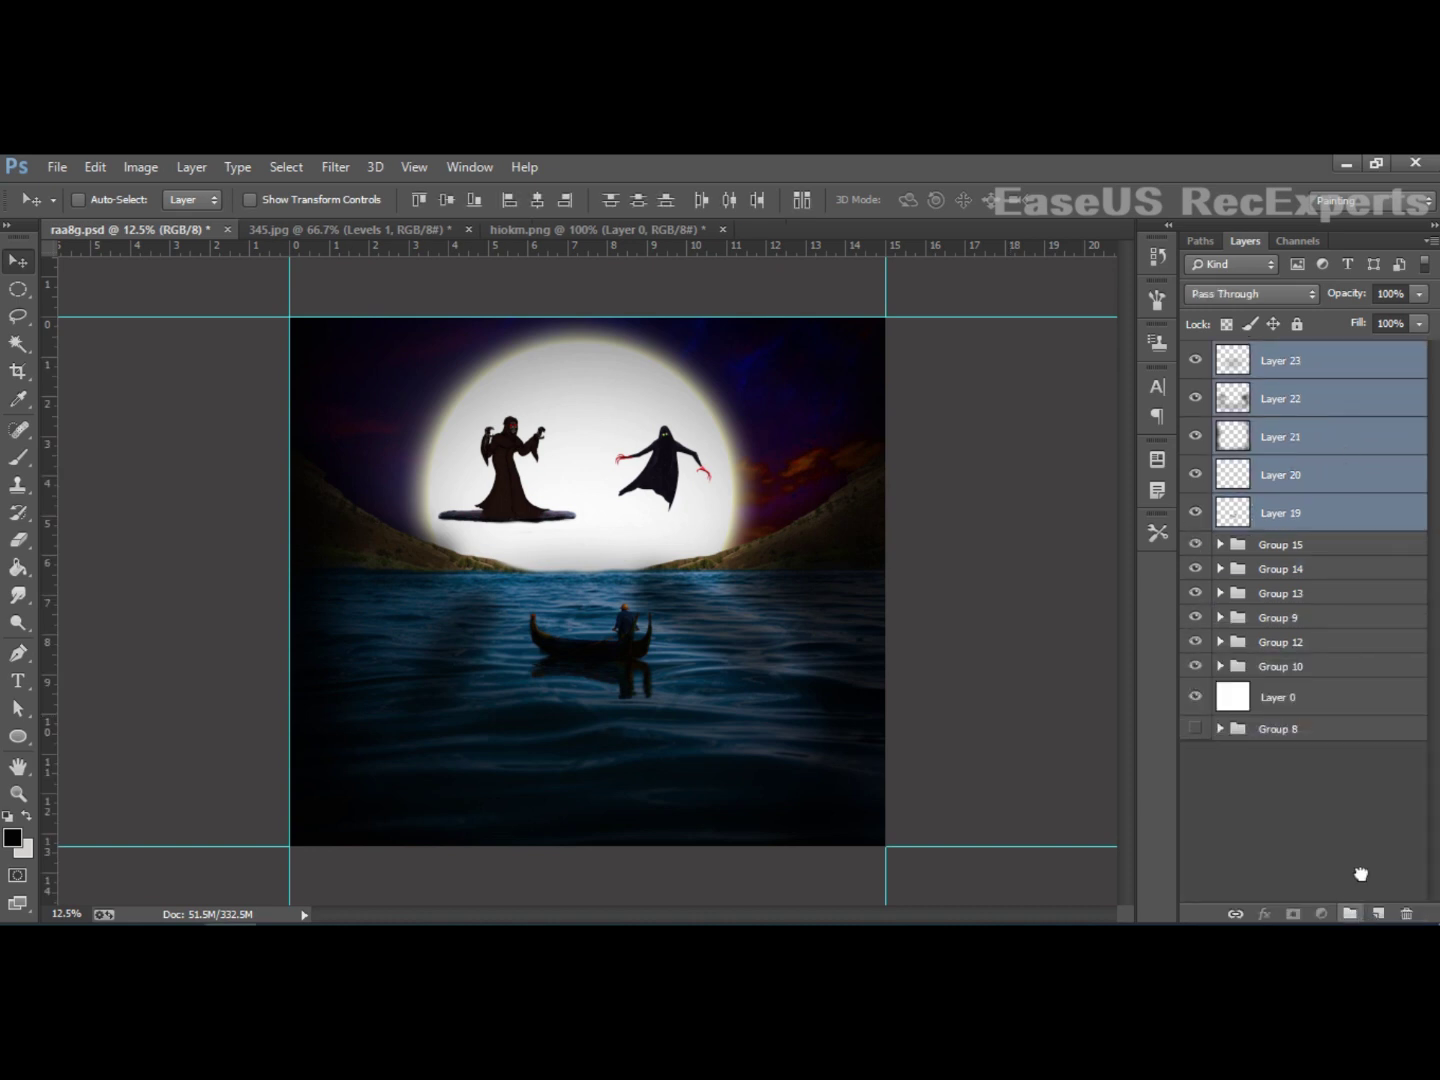
pyautogui.click(1195, 354)
pyautogui.click(1195, 354)
pyautogui.click(1196, 354)
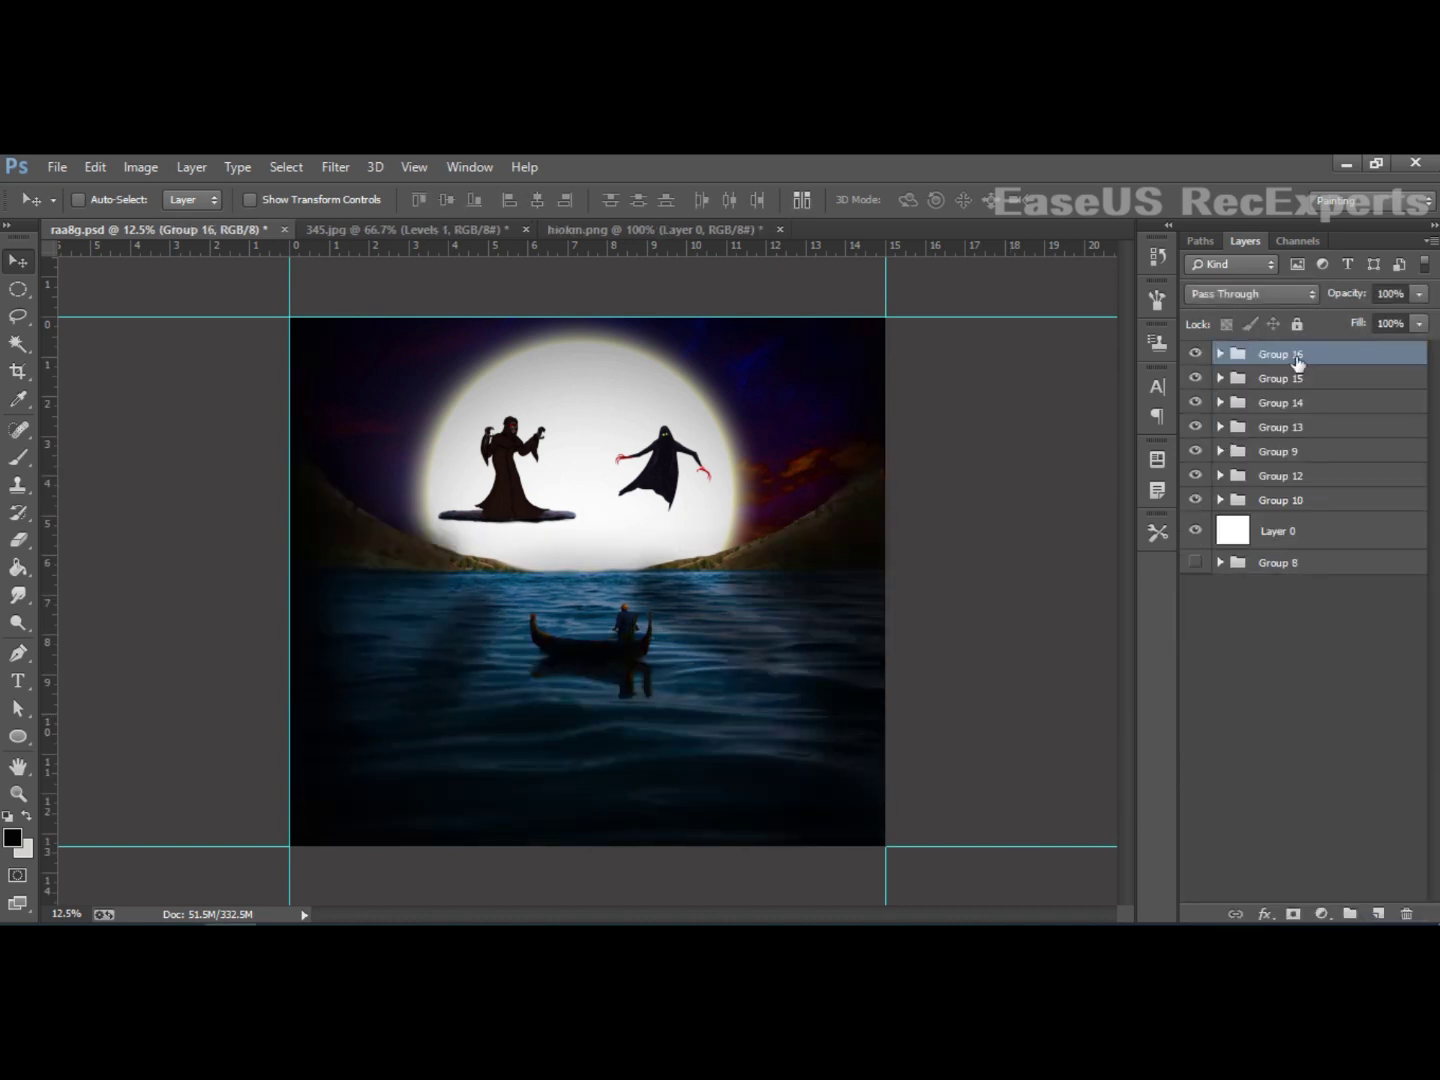
pyautogui.rightClick(25, 740)
pyautogui.click(61, 733)
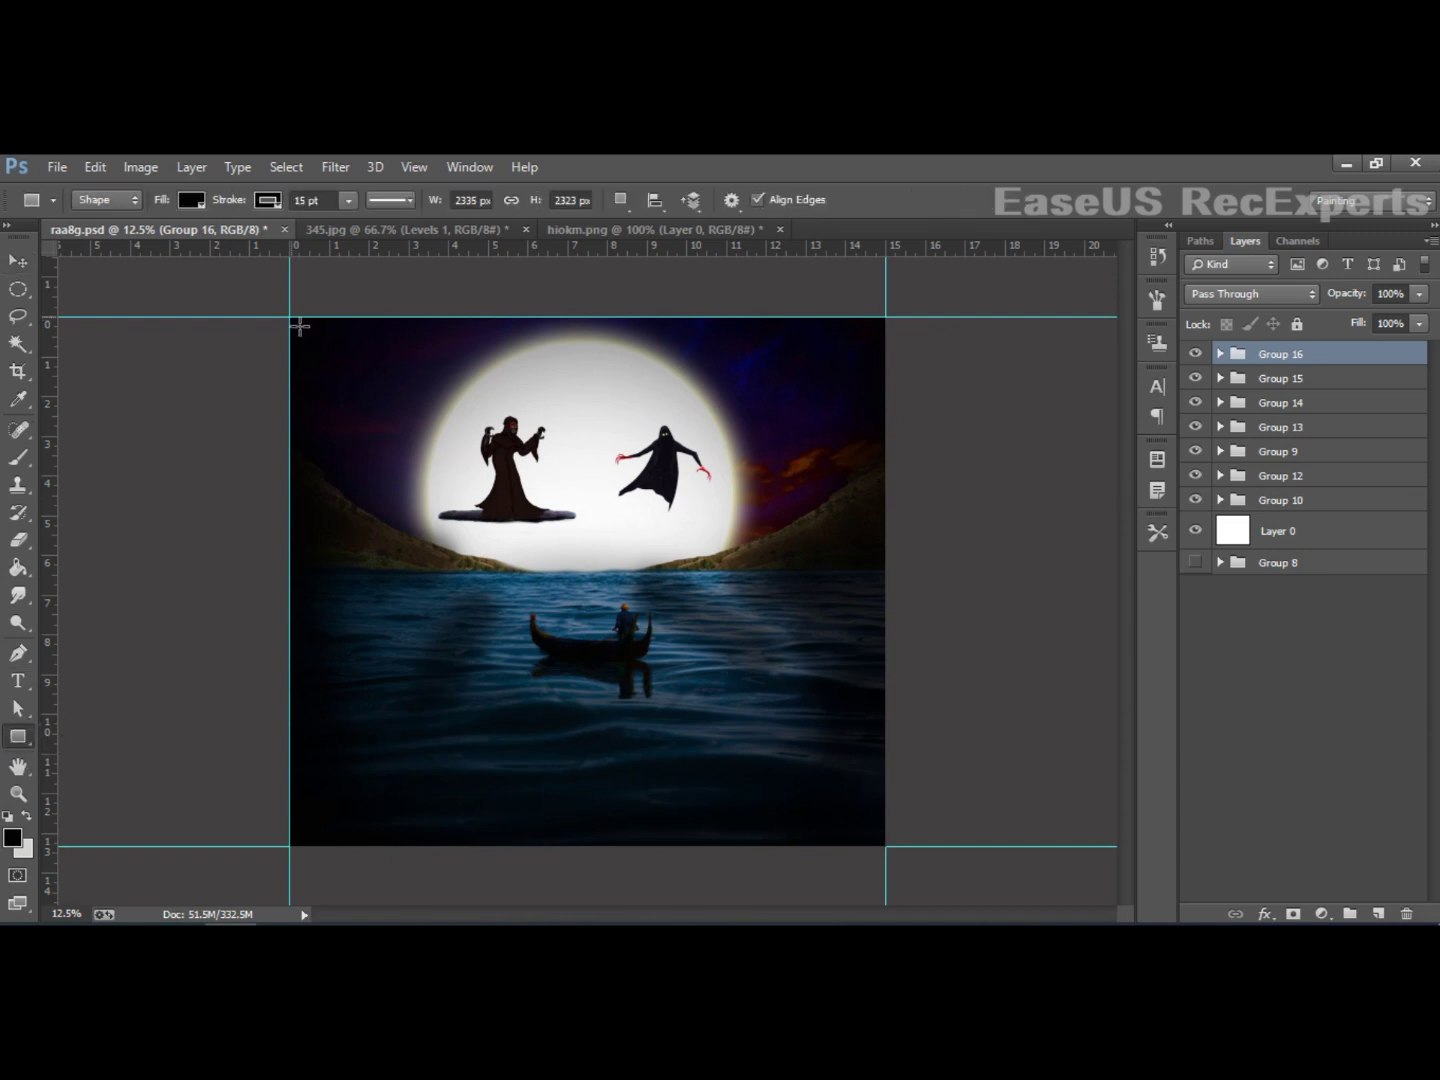
pyautogui.moveTo(299, 326); pyautogui.dragTo(891, 846)
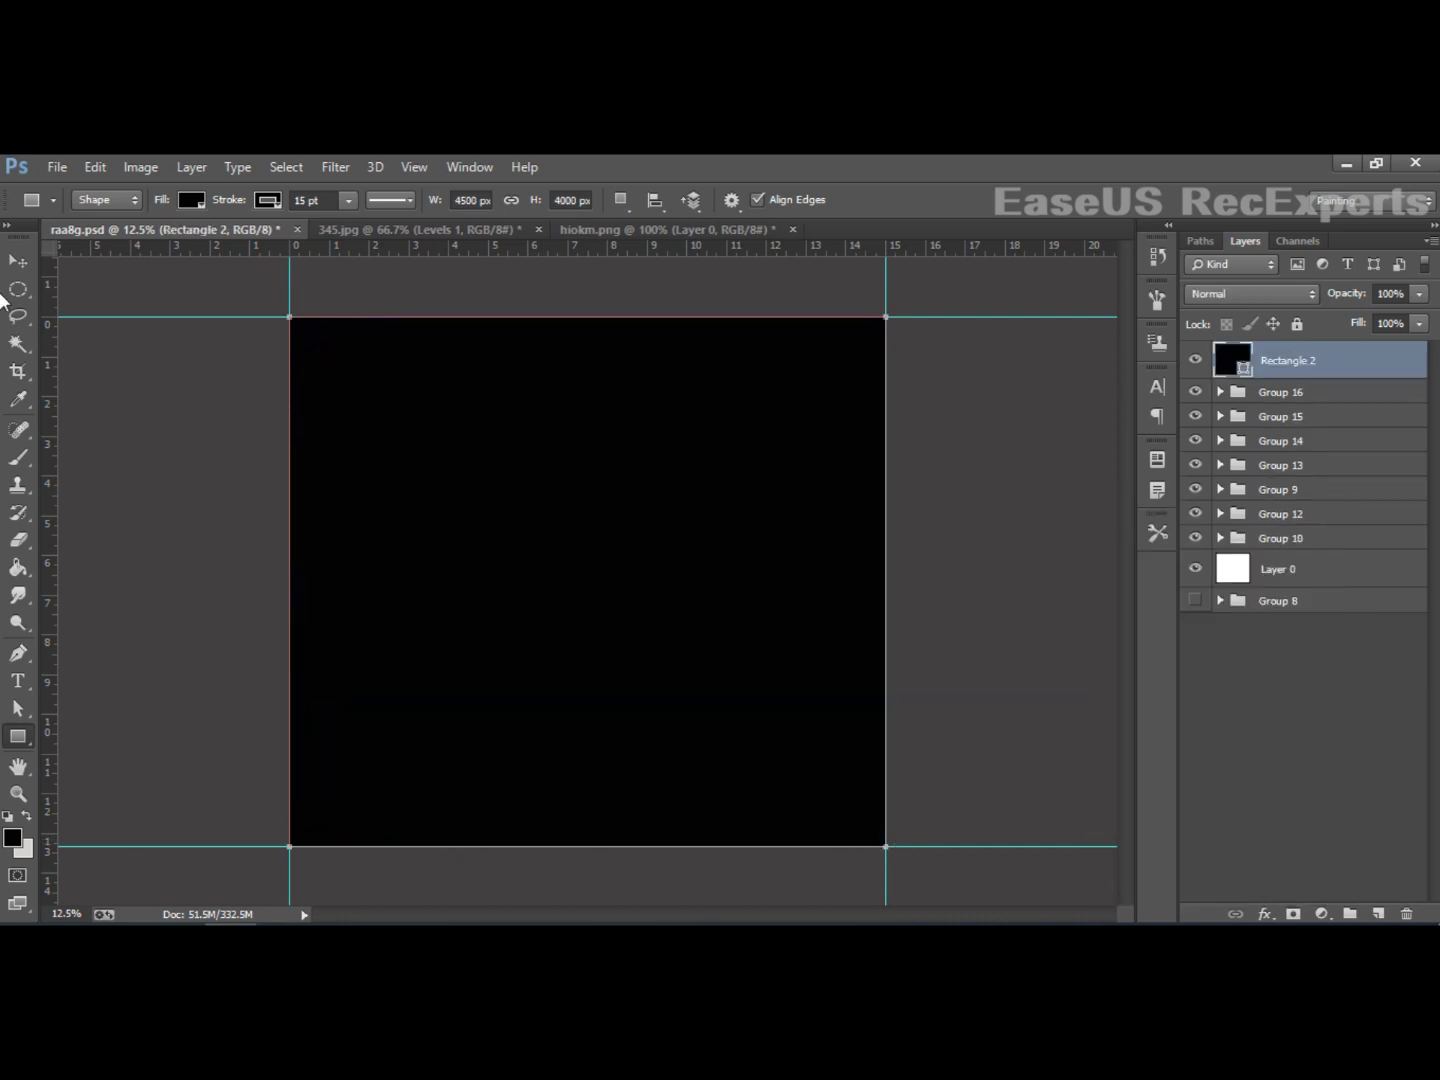
pyautogui.press('v')
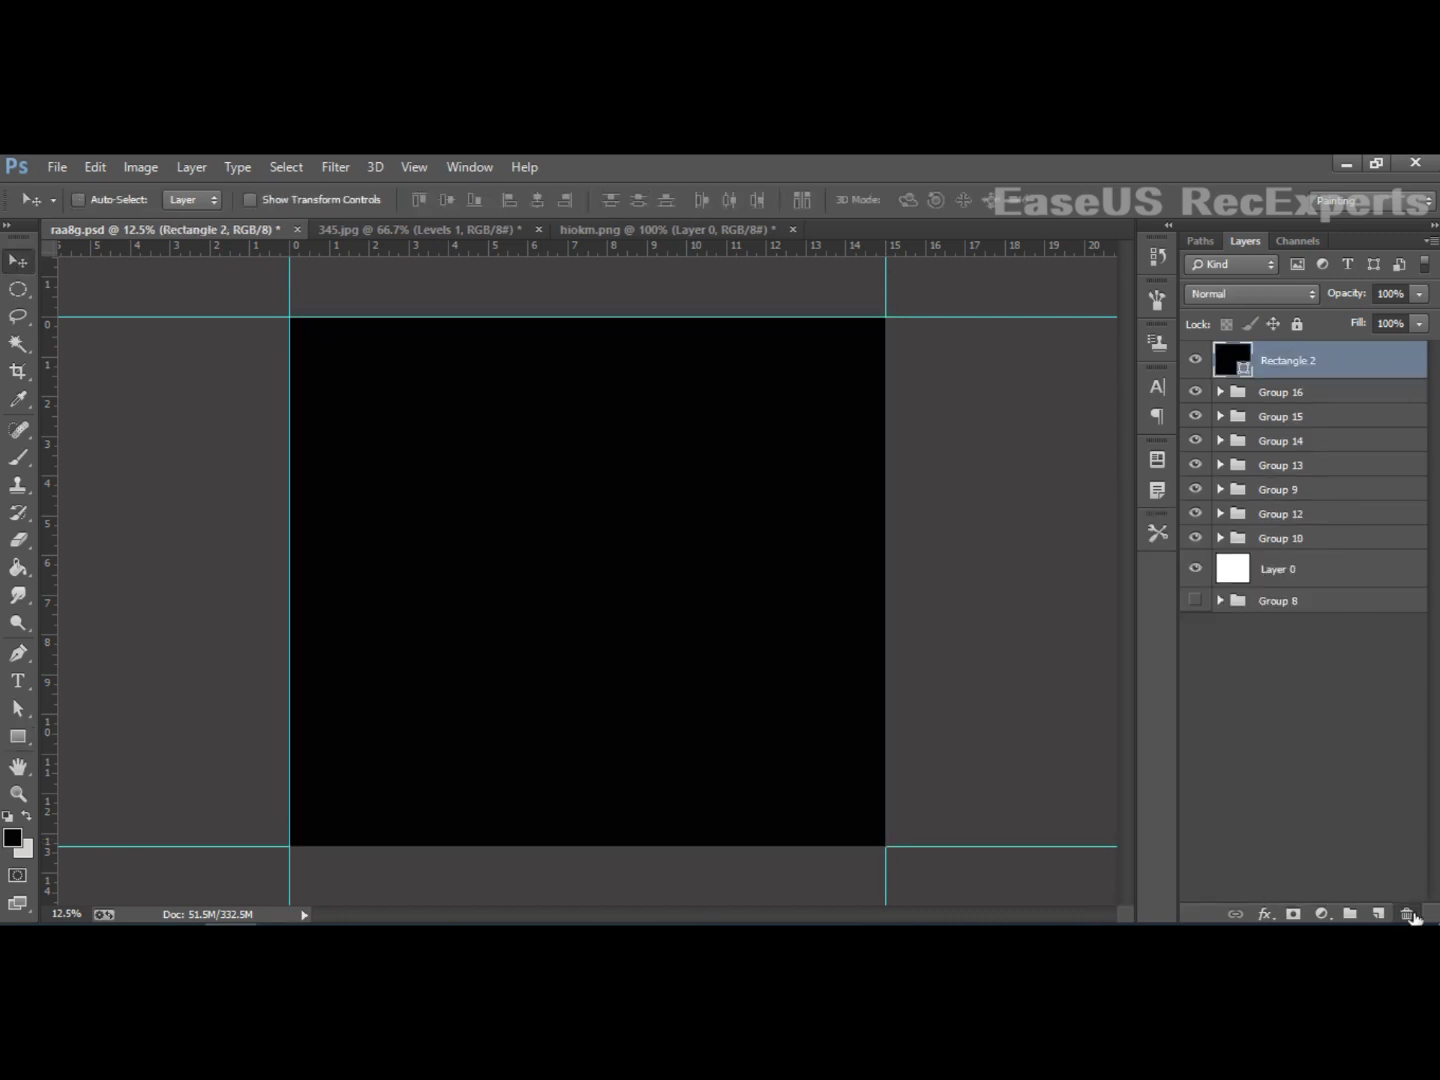
pyautogui.click(1407, 914)
pyautogui.click(680, 454)
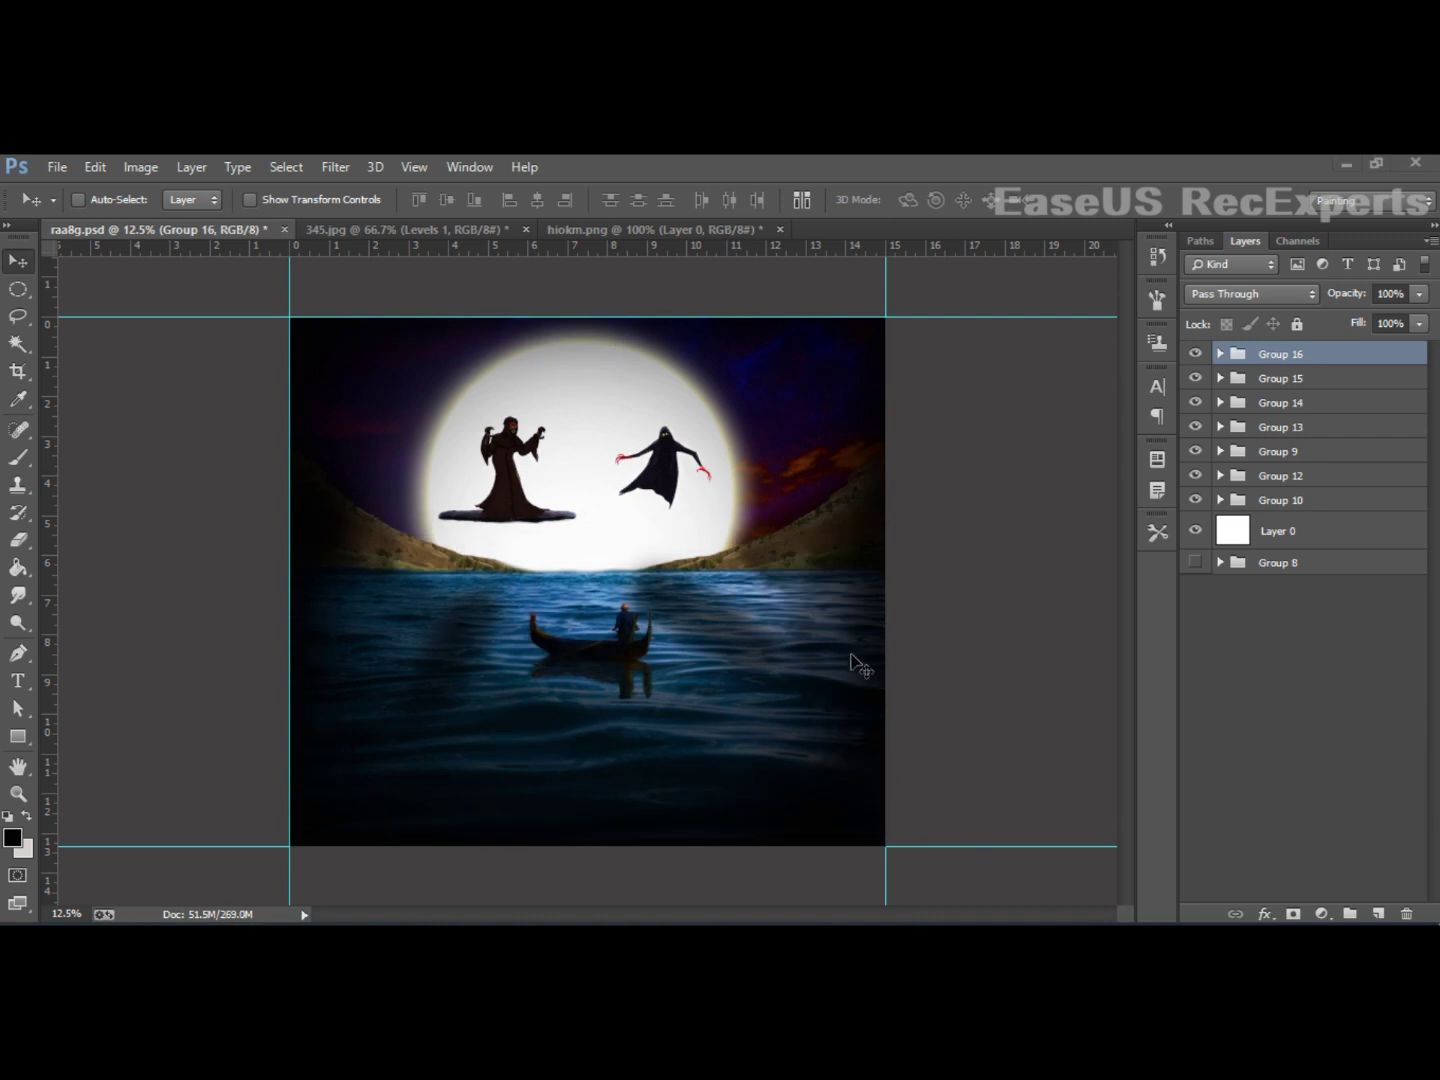
pyautogui.click(1219, 354)
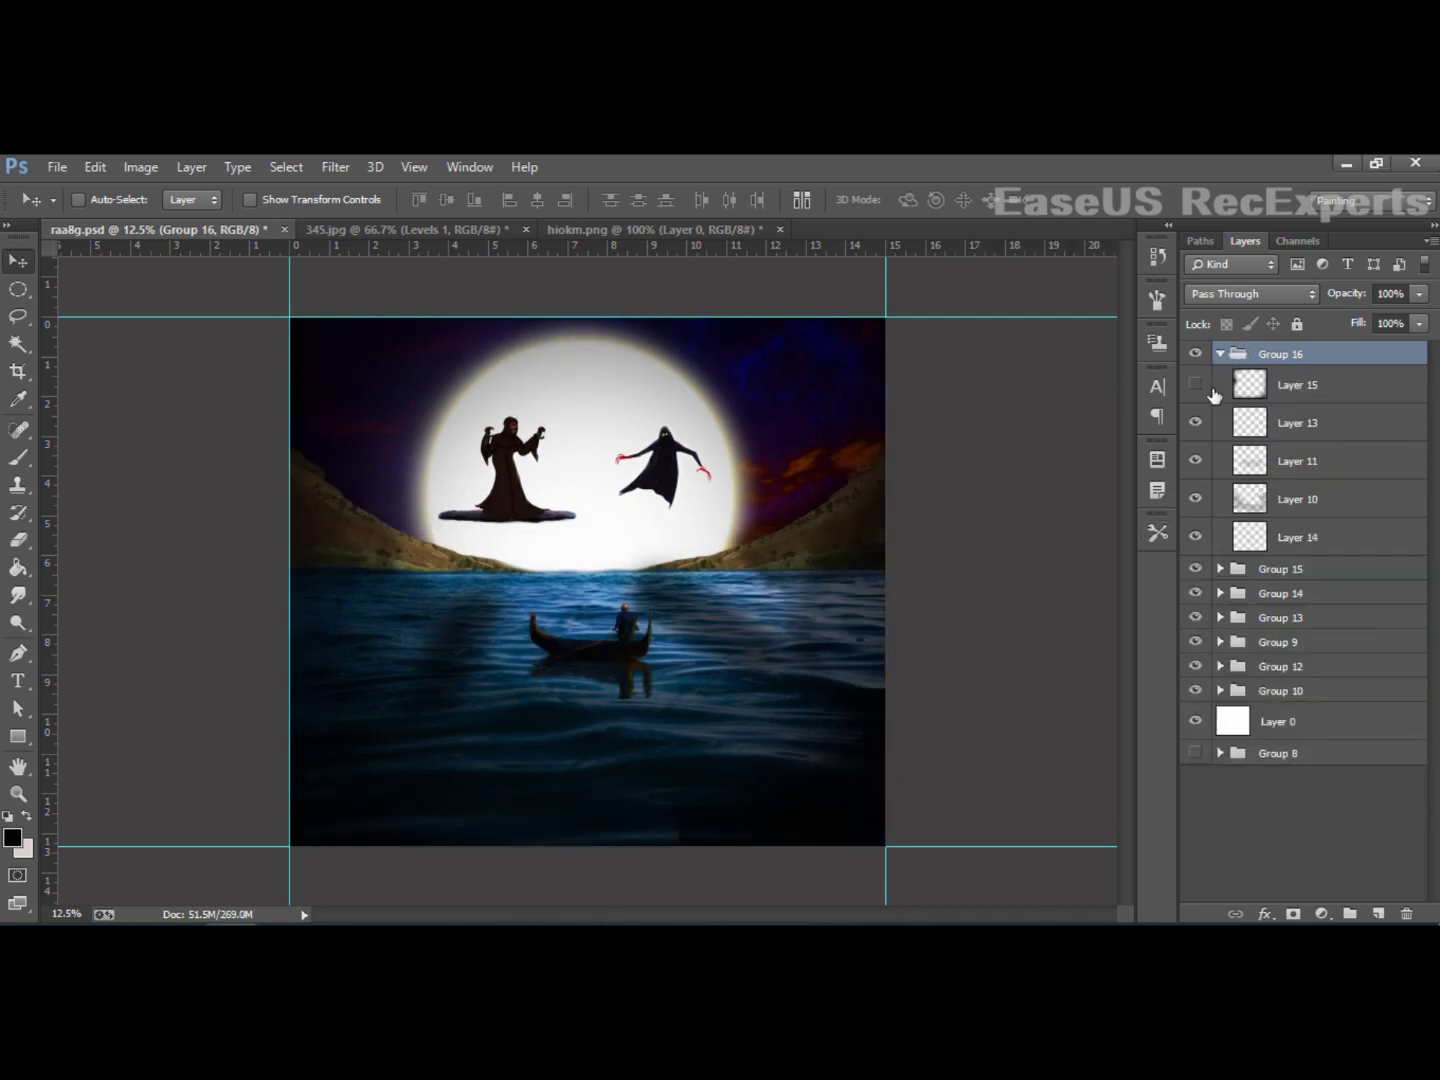
pyautogui.click(1219, 354)
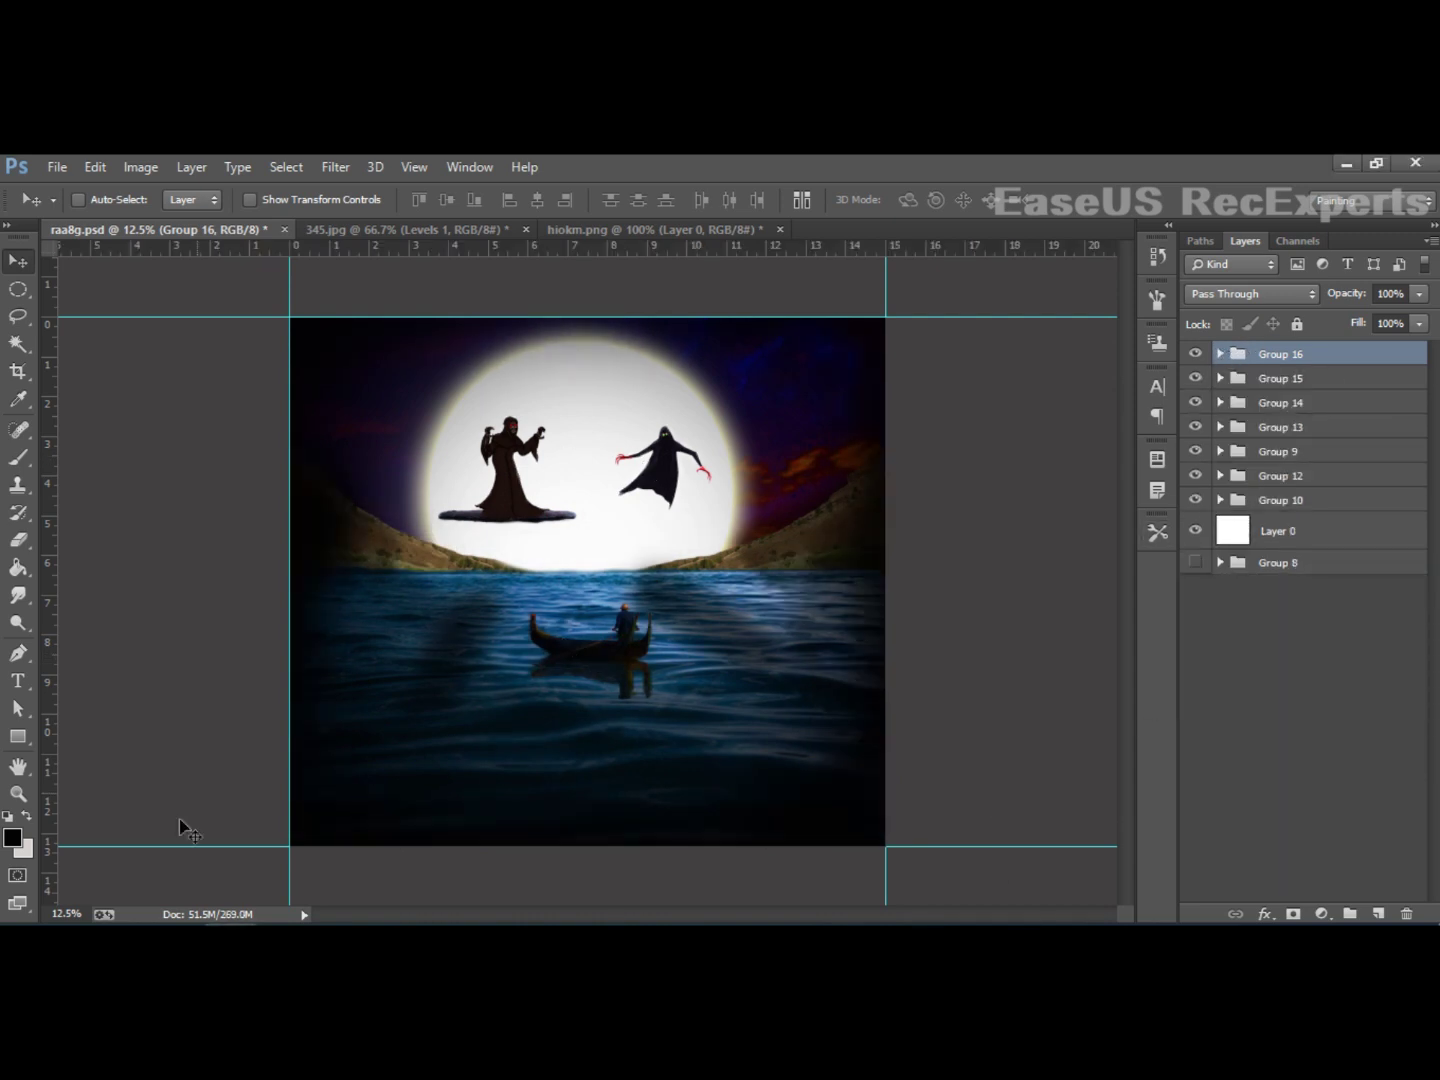
pyautogui.click(12, 839)
pyautogui.click(1407, 436)
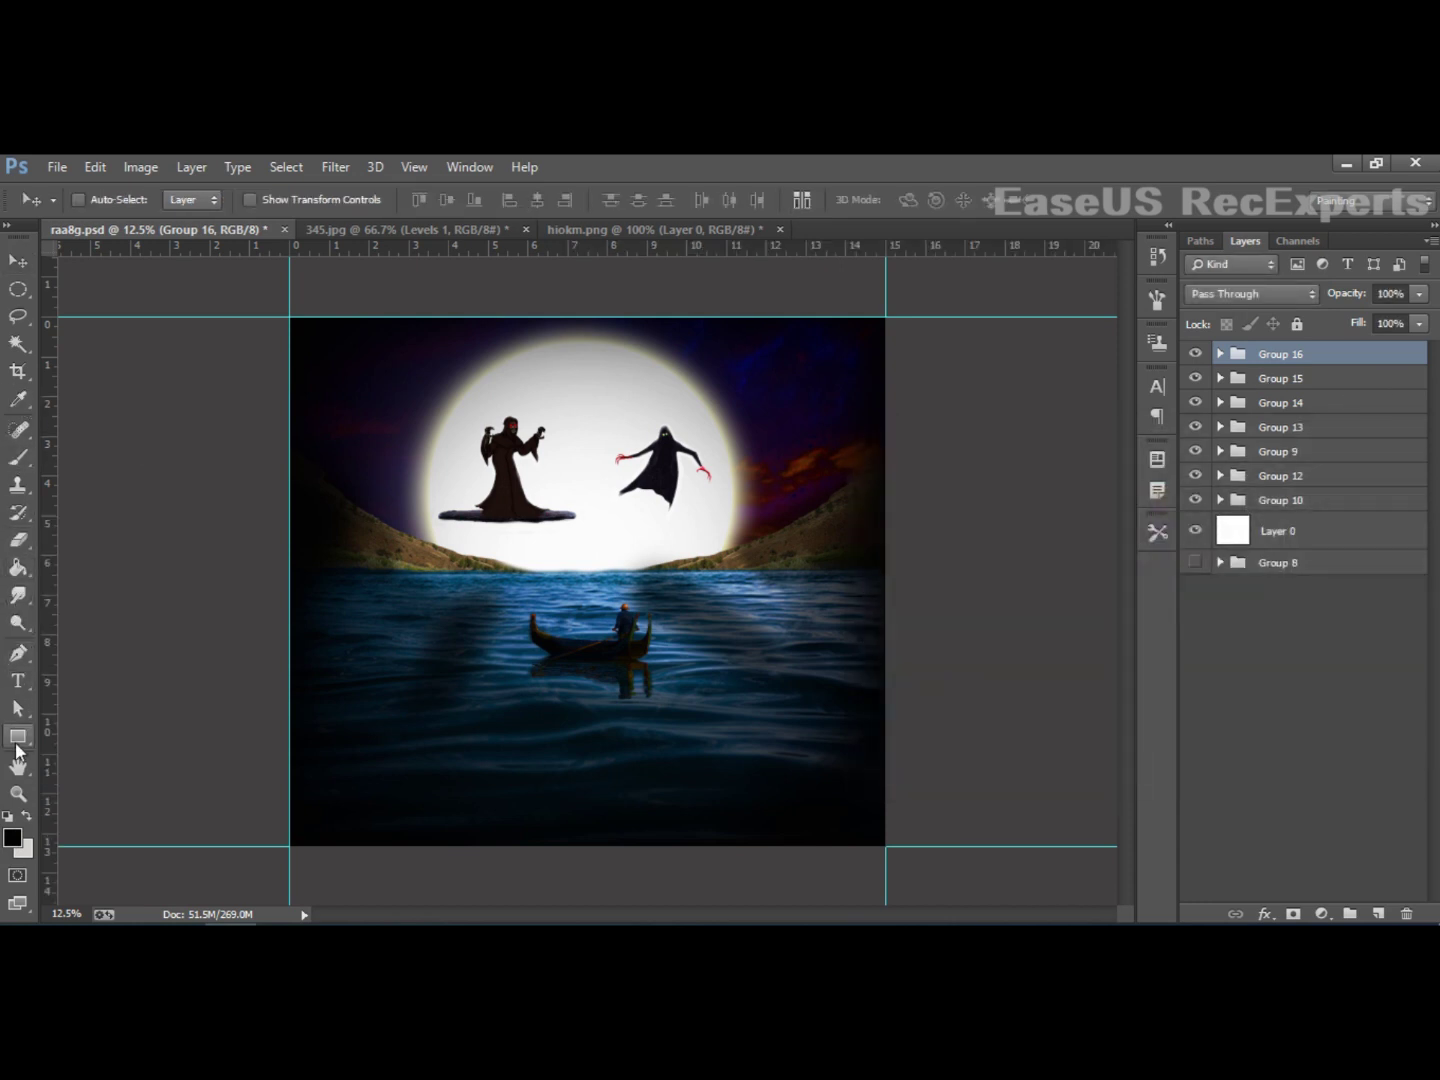
# Step: Draw a canvas-sized rectangle filled with orange #ff8400
pyautogui.click(18, 736)
pyautogui.moveTo(299, 326); pyautogui.dragTo(887, 847)
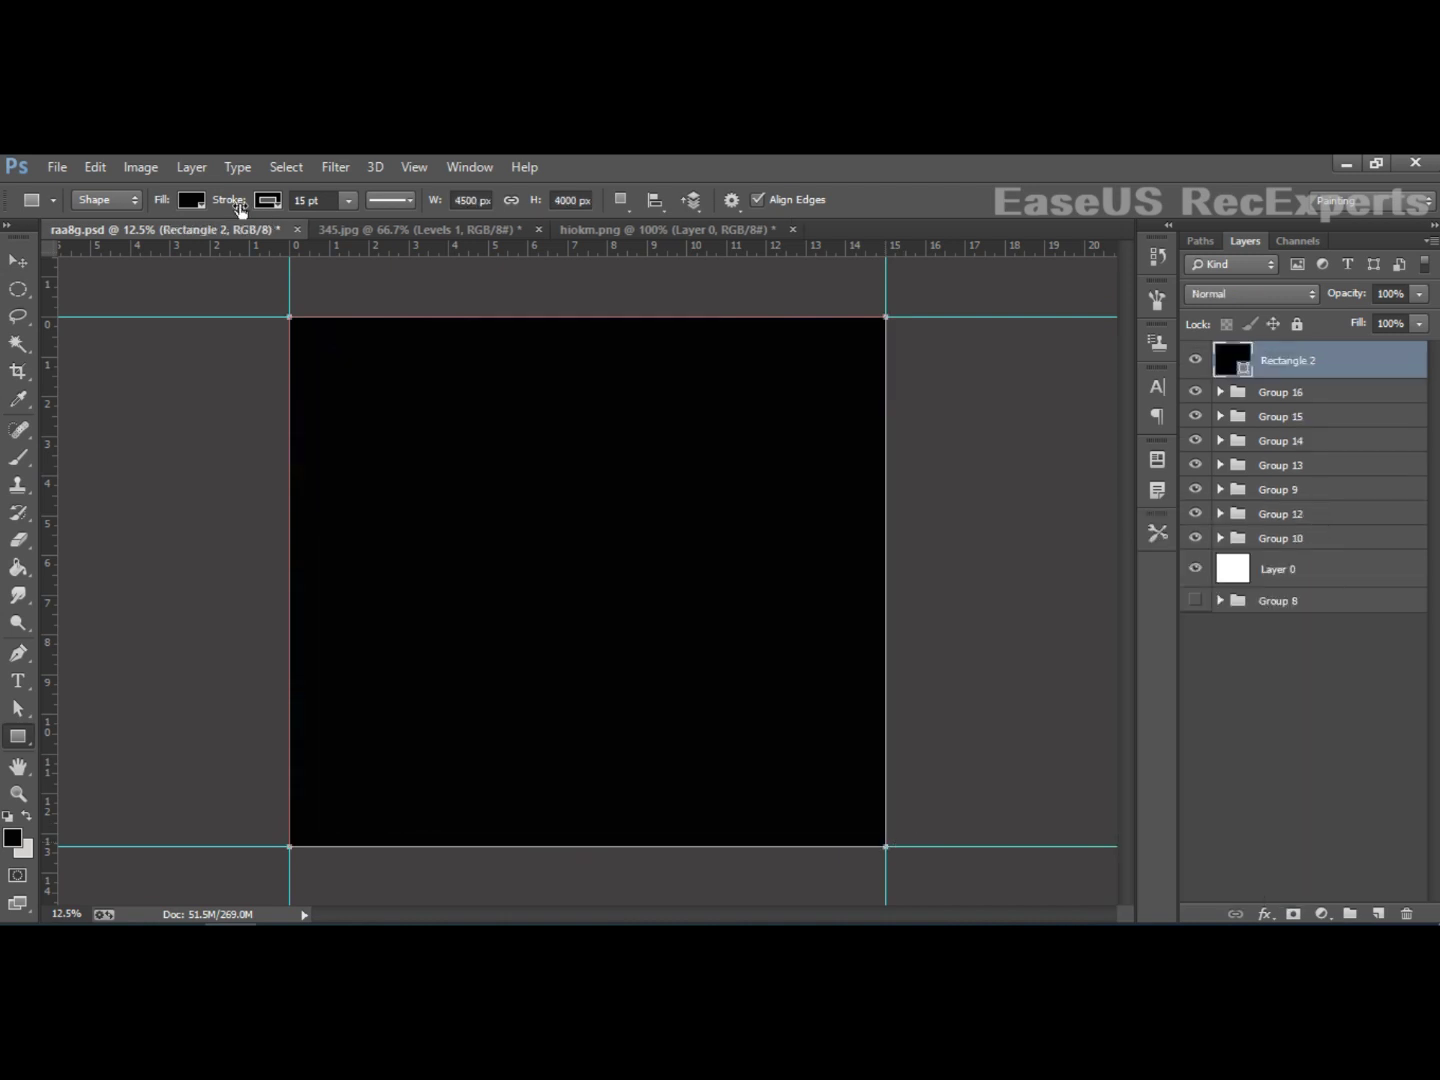
pyautogui.click(191, 201)
pyautogui.click(292, 241)
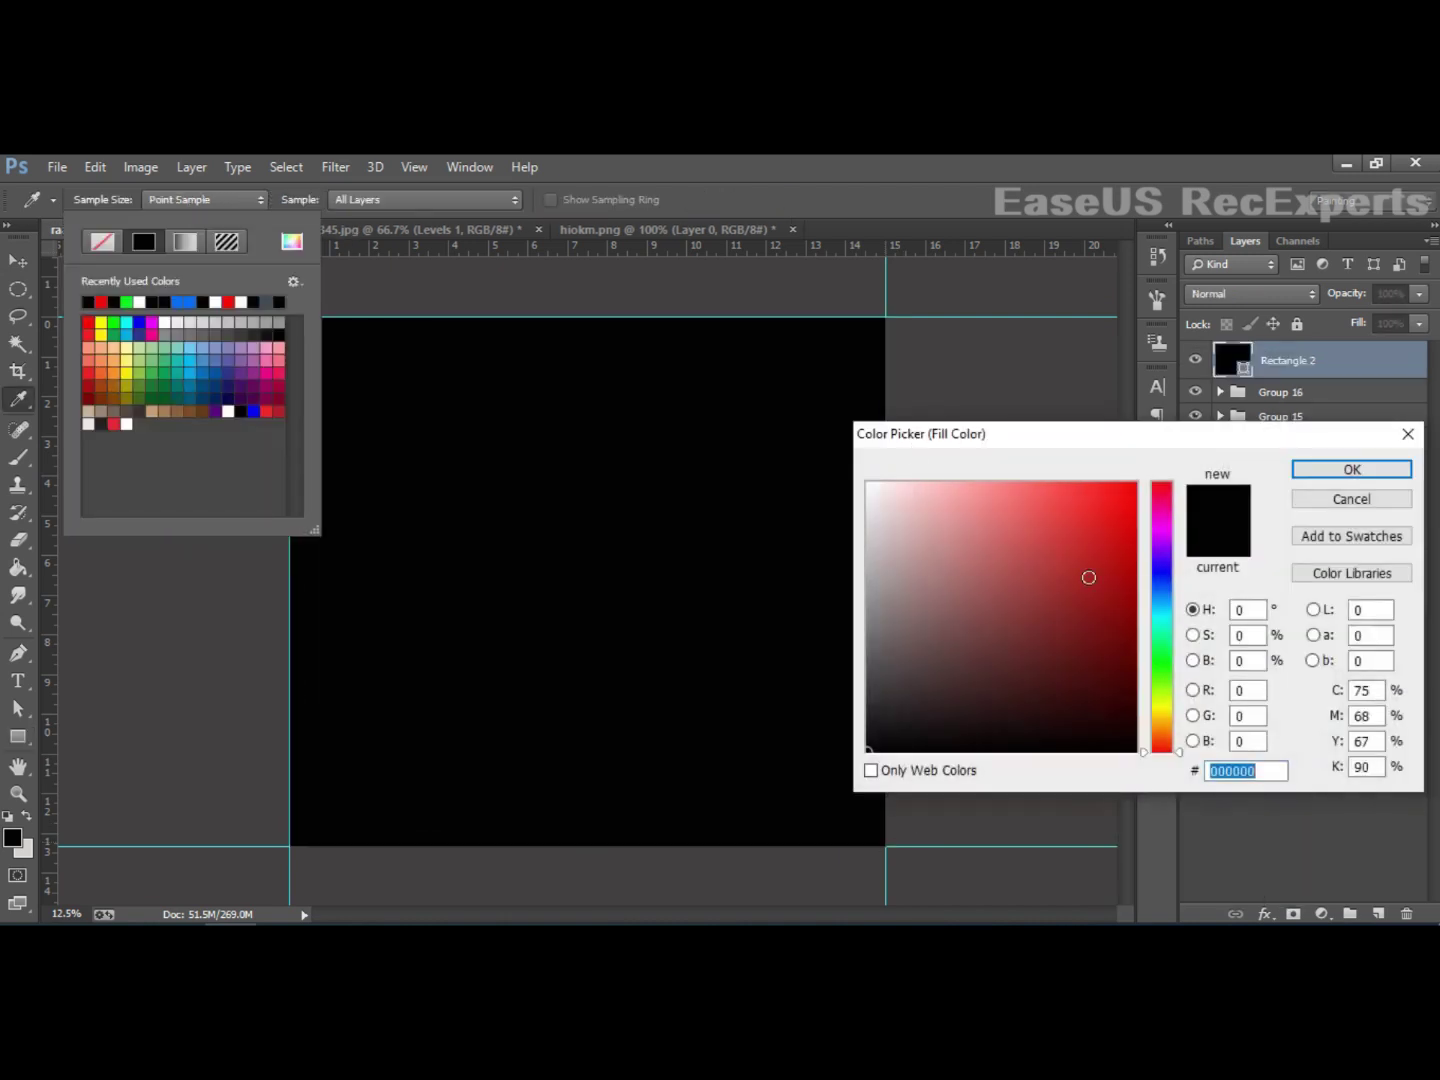
pyautogui.press('BackSpace')
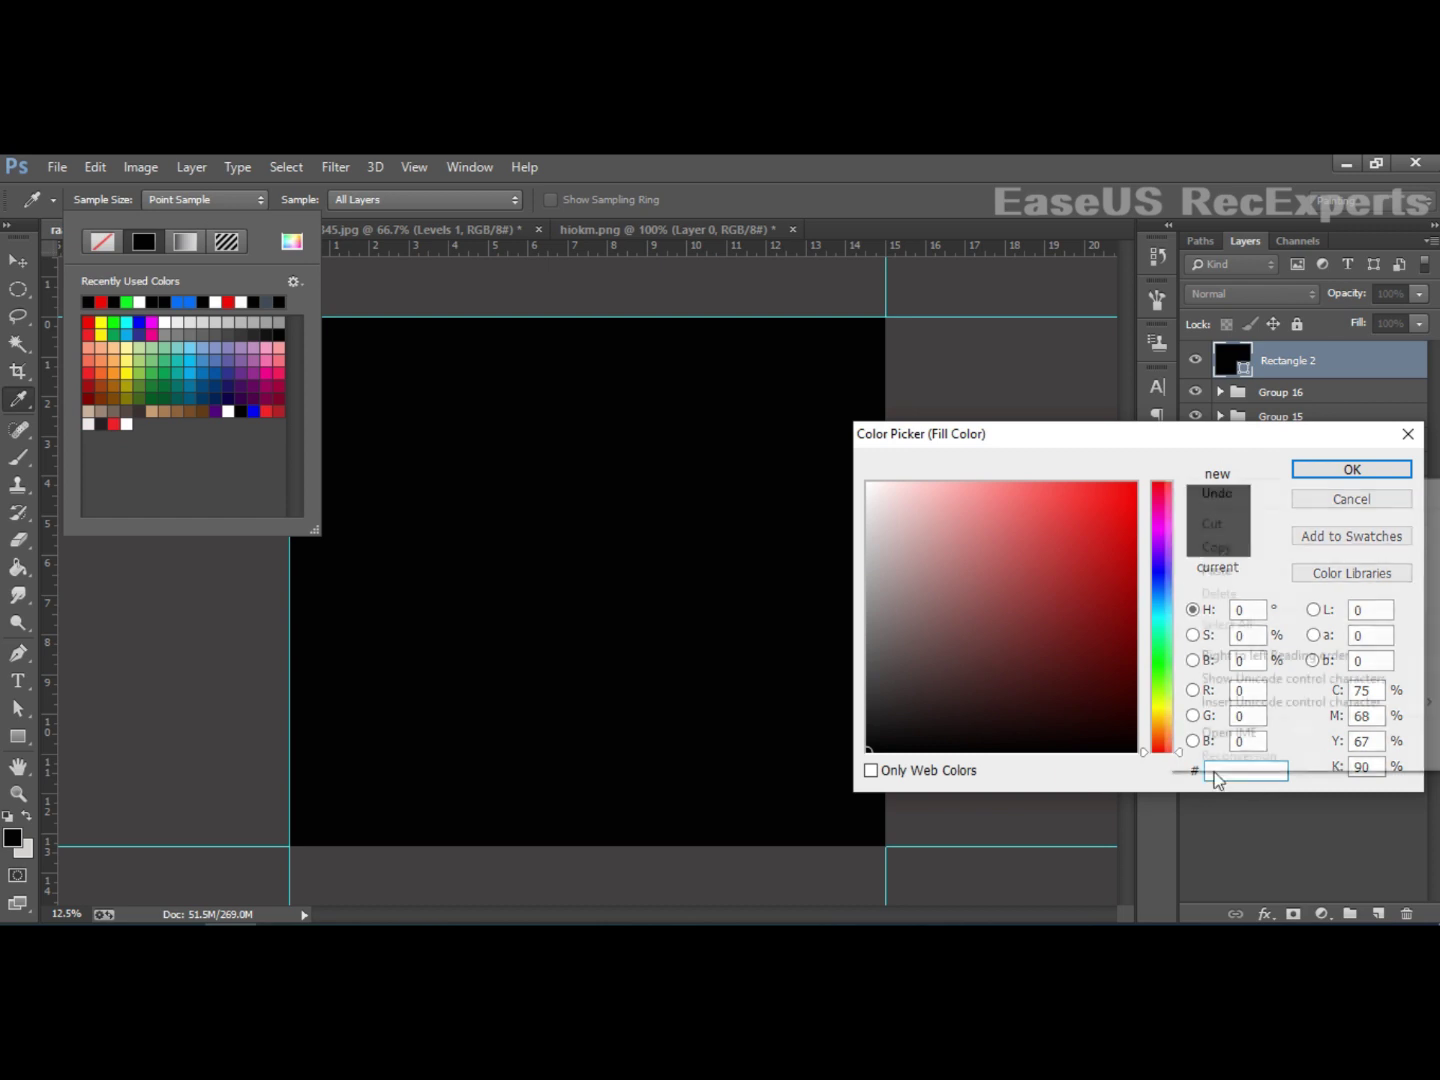
pyautogui.write('ff8400')
pyautogui.click(1302, 469)
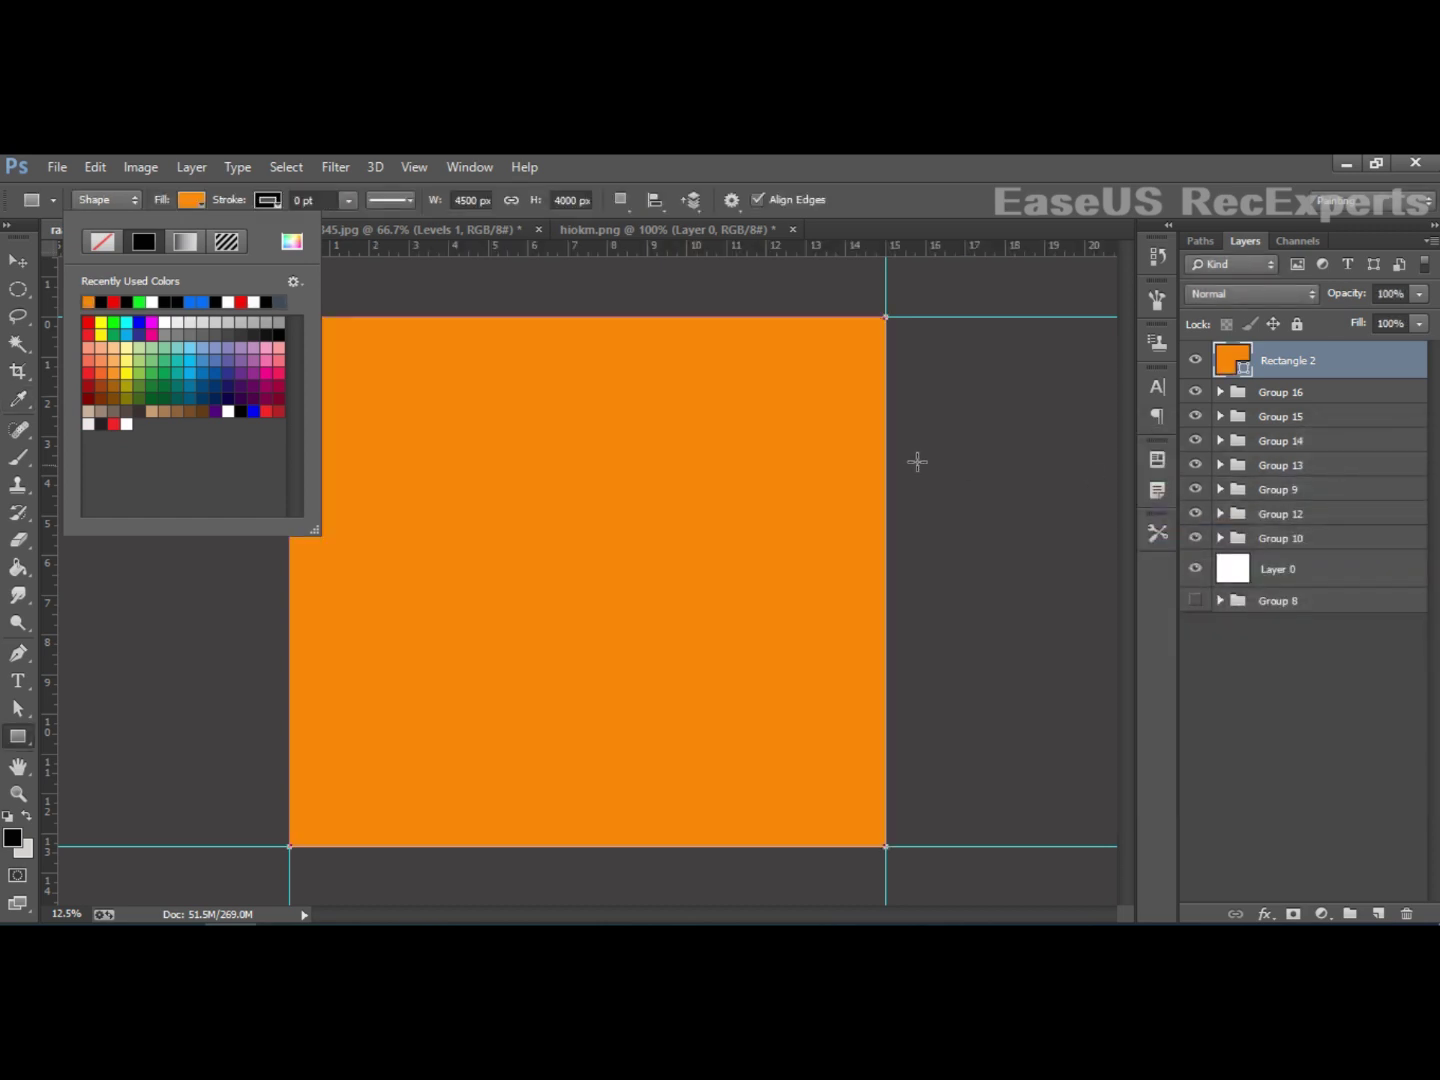
# Step: Blend the orange rectangle as Overlay at 40% opacity and make Group 8 visible
pyautogui.press('v')
pyautogui.click(1276, 290)
pyautogui.click(1238, 573)
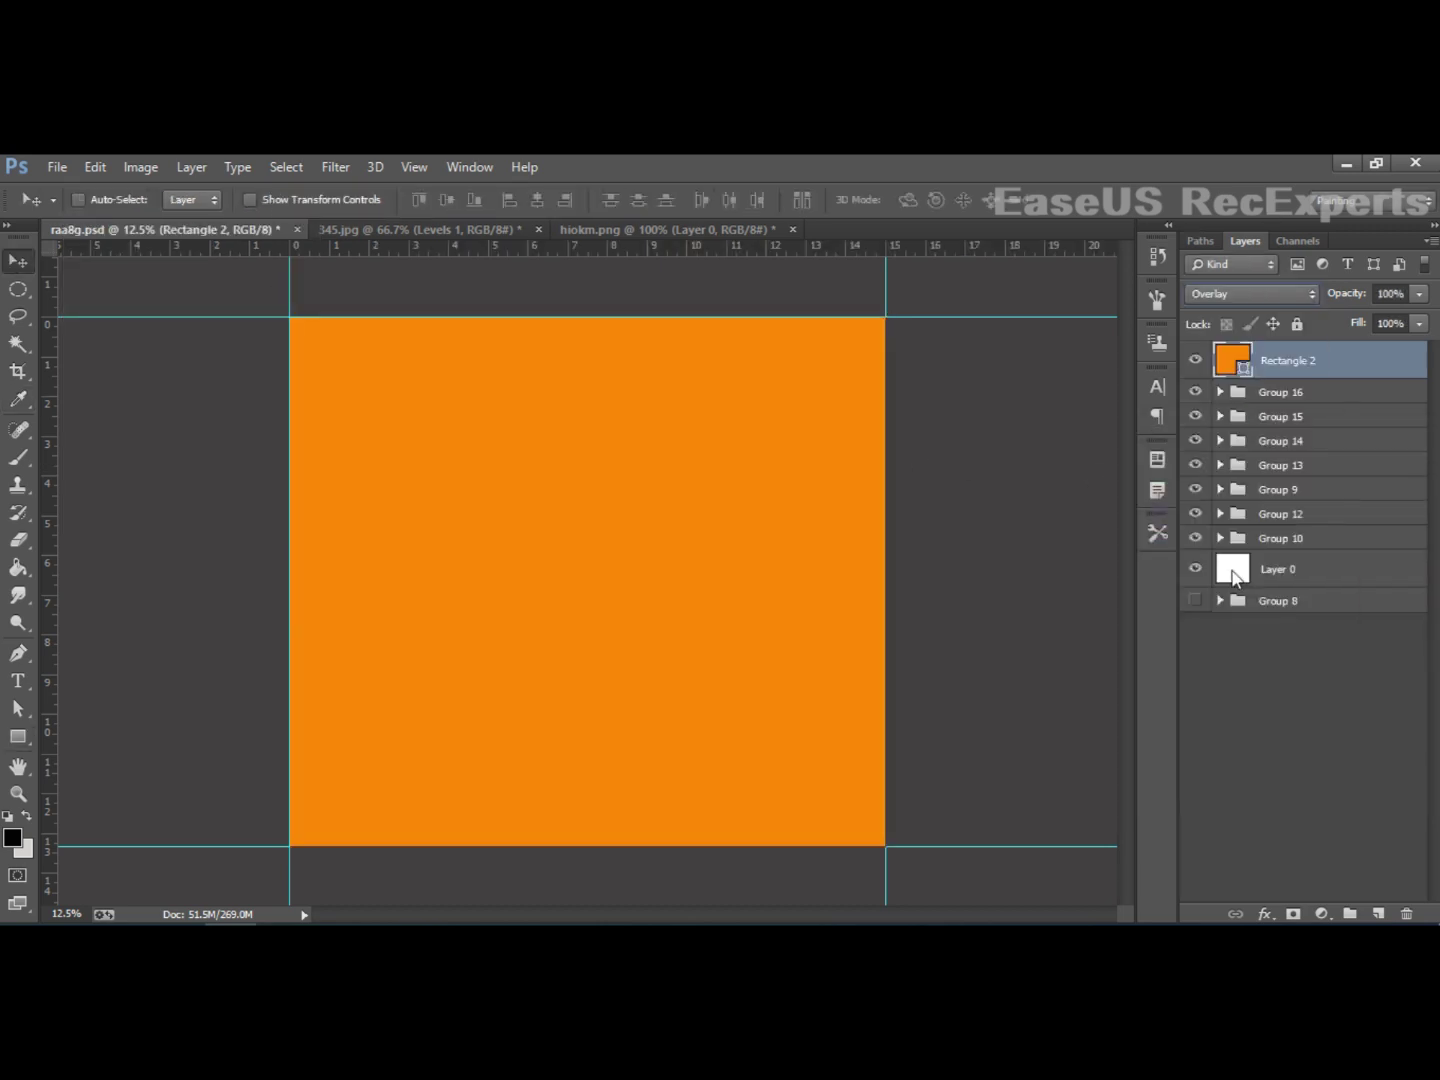
pyautogui.moveTo(1419, 293); pyautogui.dragTo(1357, 311)
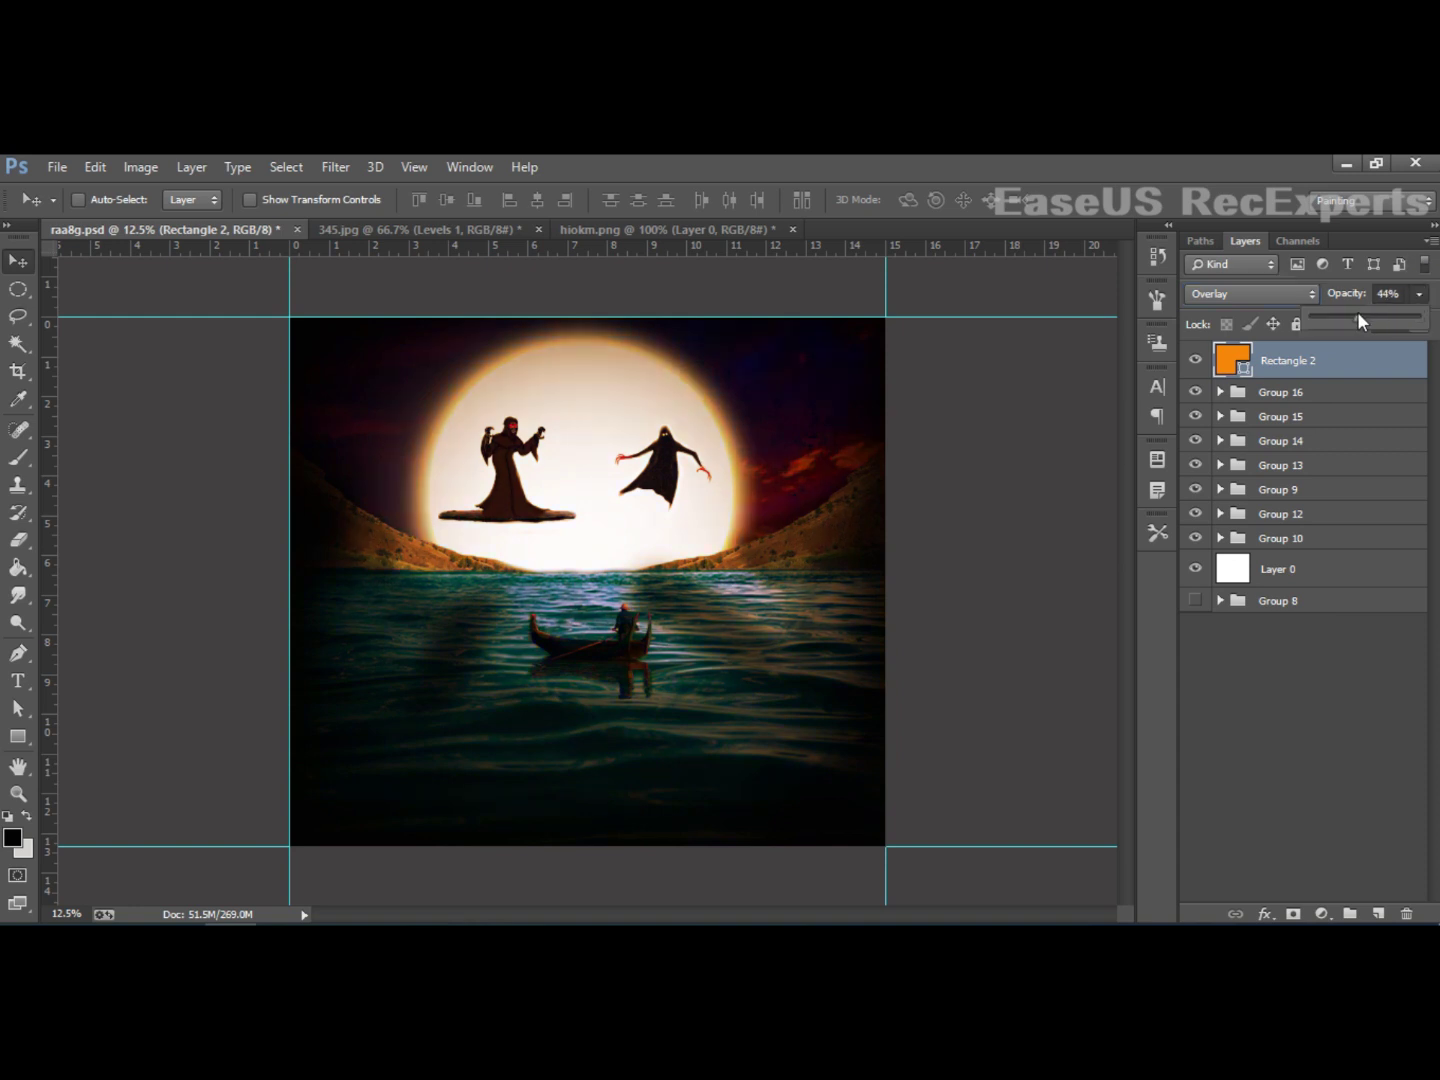
pyautogui.click(1195, 600)
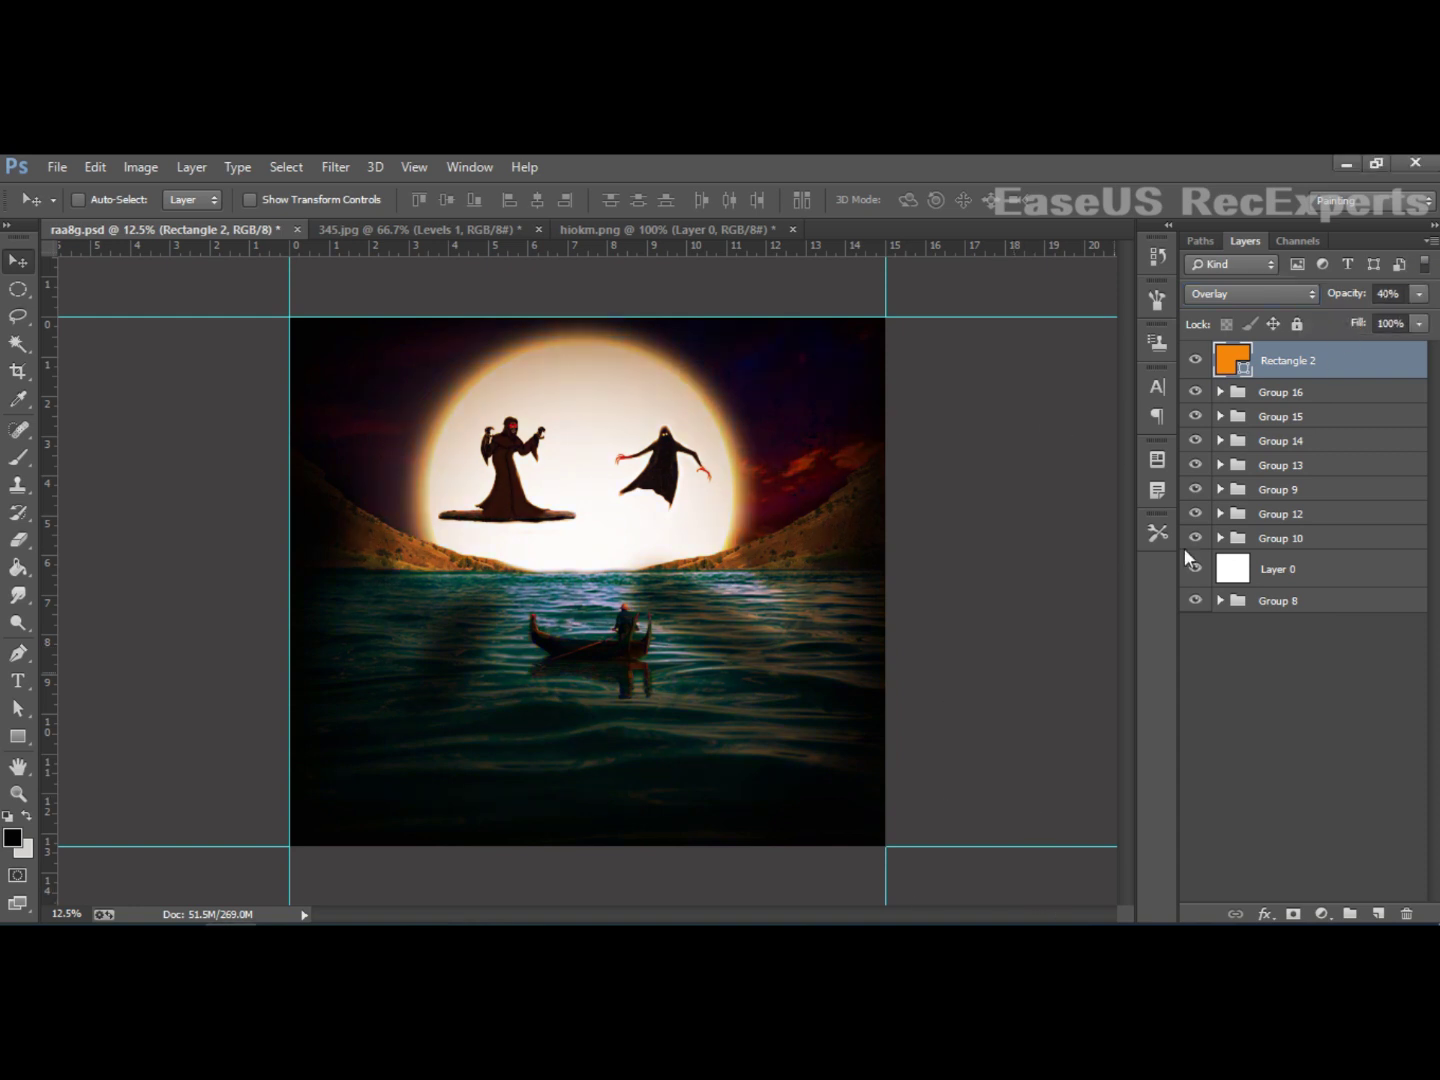
pyautogui.moveTo(1419, 294); pyautogui.dragTo(1424, 305)
pyautogui.click(1237, 679)
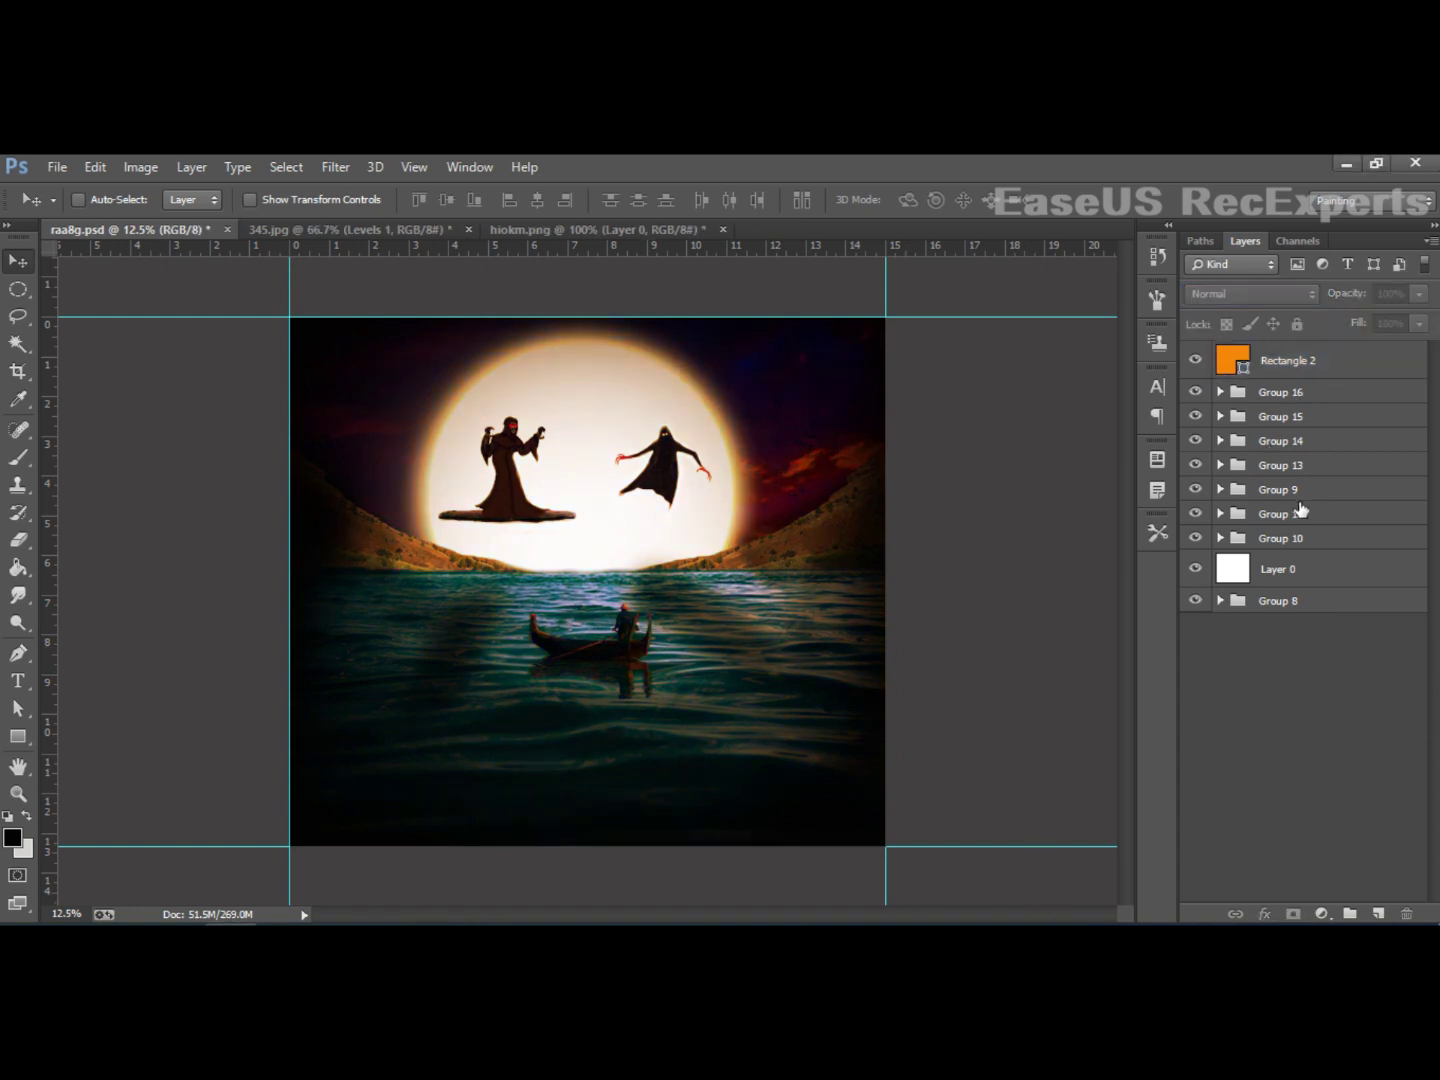
pyautogui.hotkey('ctrl', '-')
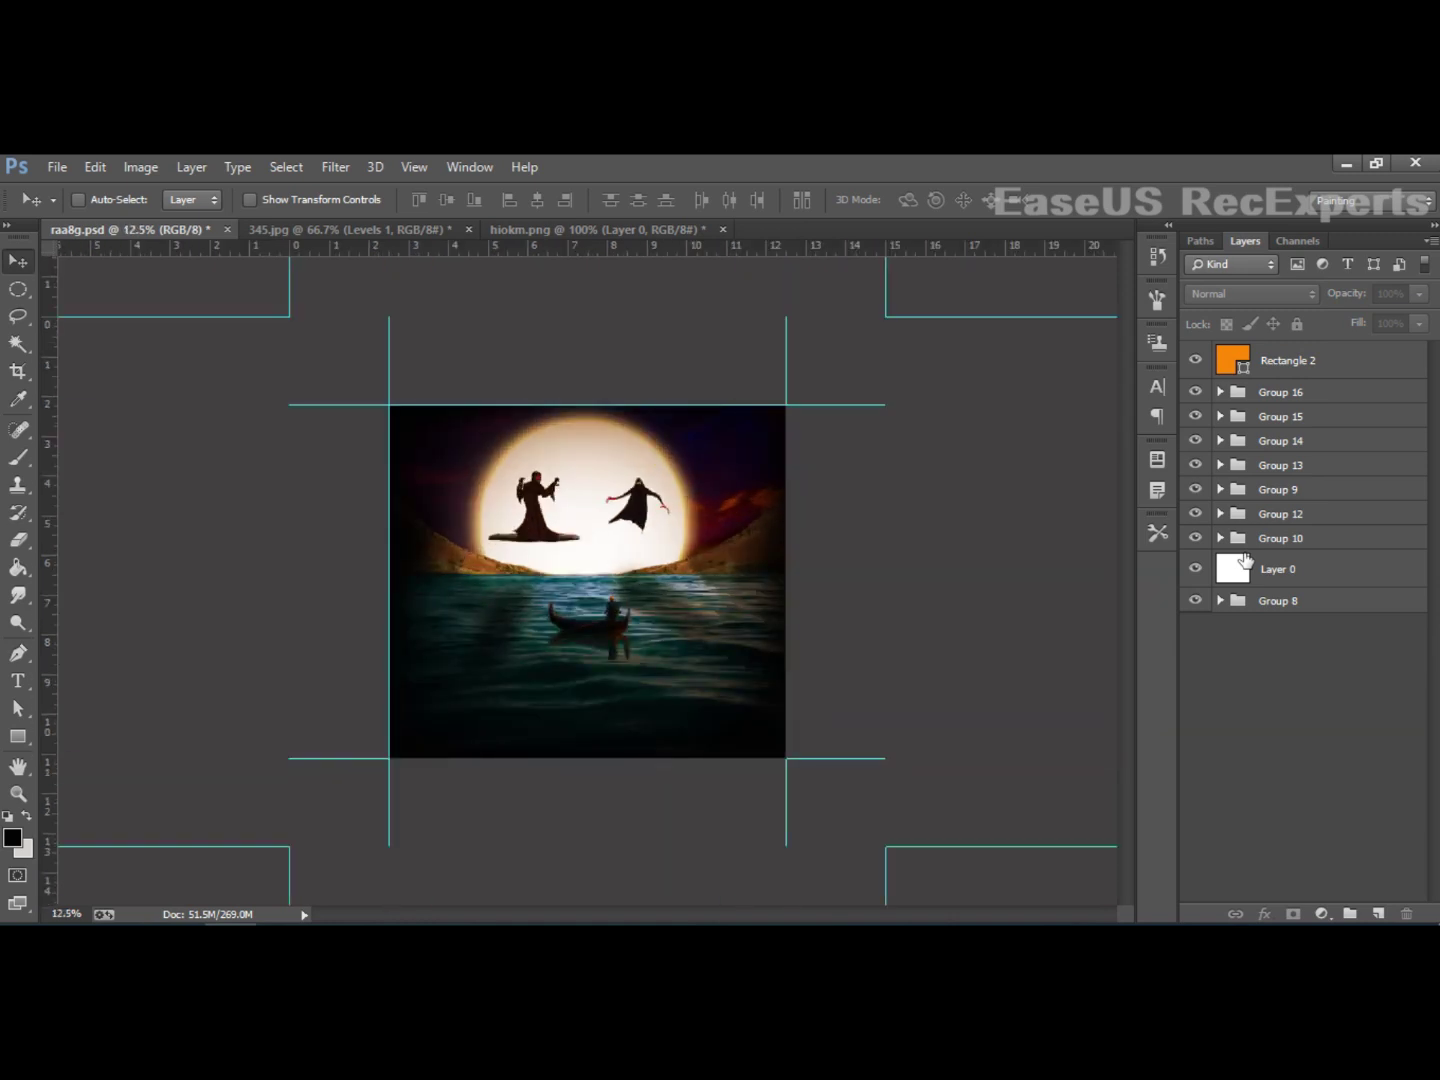
pyautogui.hotkey('ctrl', '+')
pyautogui.hotkey('ctrl', '-')
pyautogui.hotkey('ctrl', '-')
pyautogui.hotkey('ctrl', '-')
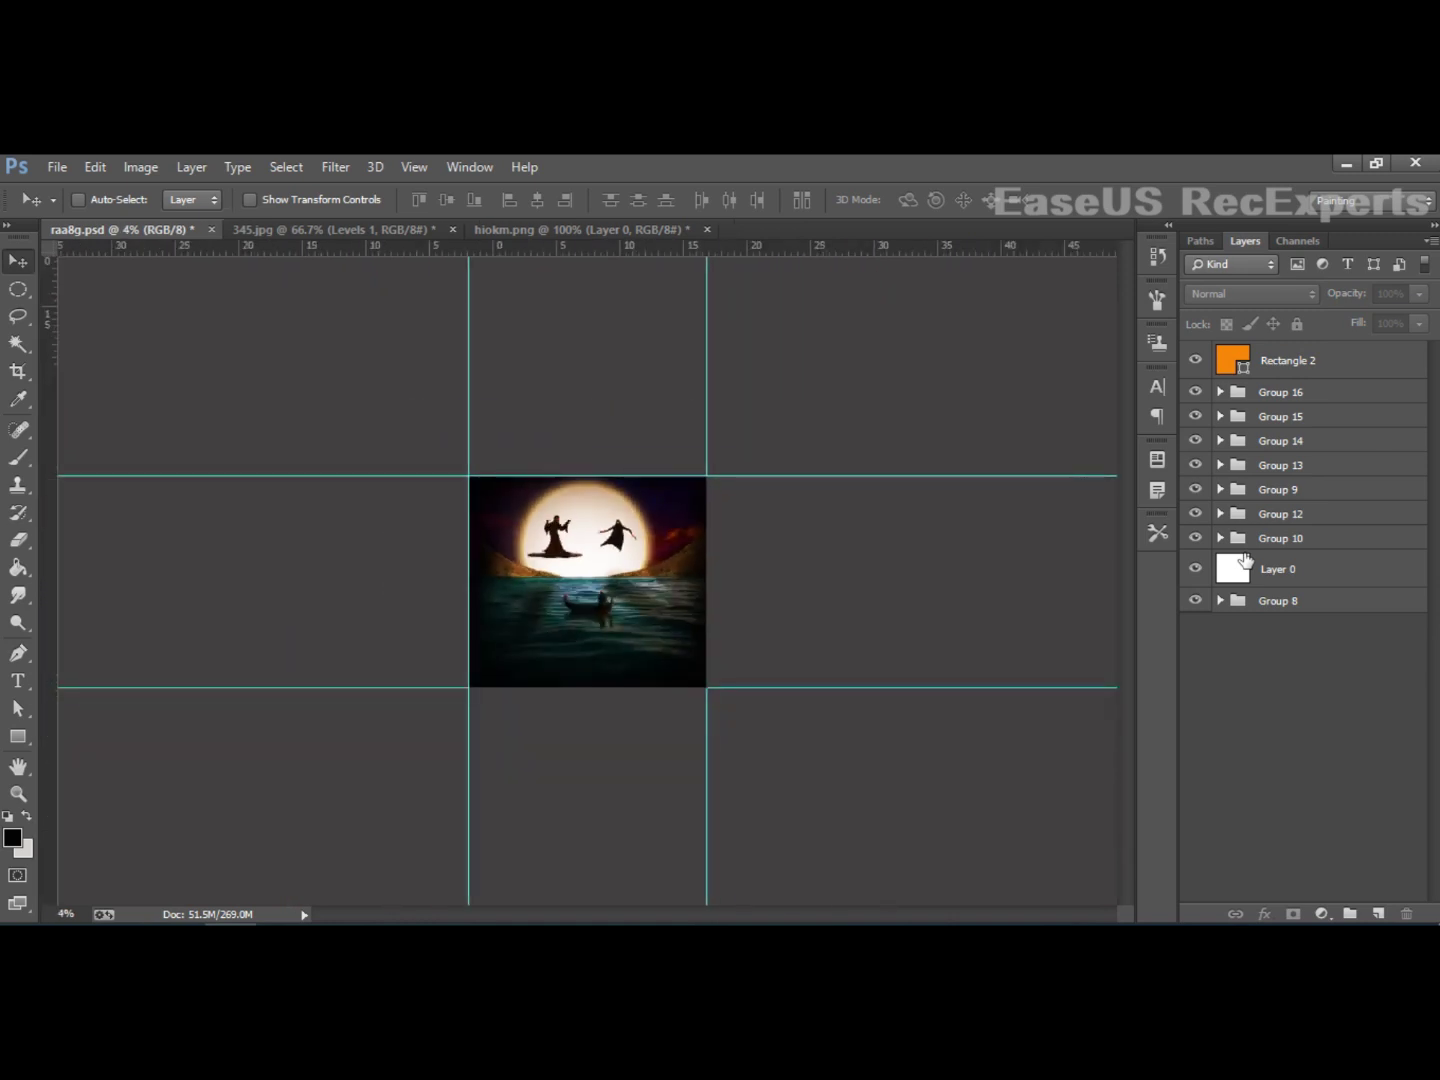
pyautogui.hotkey('ctrl', '-')
pyautogui.hotkey('ctrl', '-')
pyautogui.hotkey('ctrl', '-')
pyautogui.hotkey('ctrl', '+')
pyautogui.hotkey('ctrl', '+')
pyautogui.hotkey('ctrl', '+')
pyautogui.hotkey('ctrl', '+')
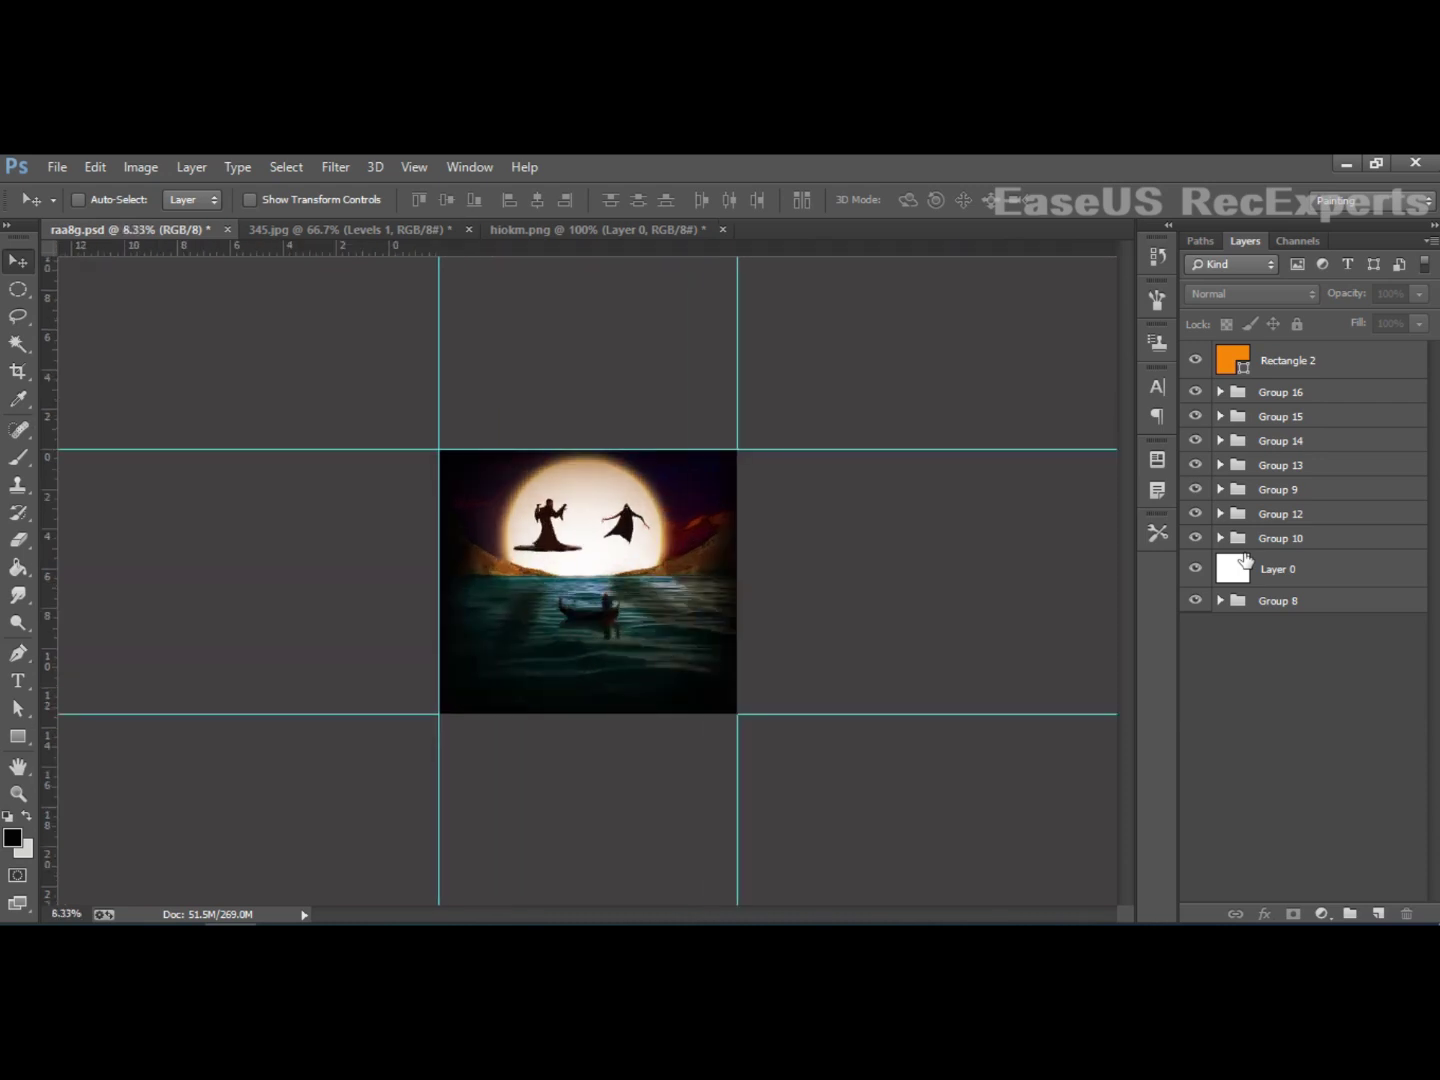
pyautogui.hotkey('ctrl', '+')
pyautogui.hotkey('ctrl', '+')
pyautogui.hotkey('ctrl', '+')
# Step: Bring the tree from 345.jpg into raa8g.psd, placed beneath Rectangle 2
pyautogui.hotkey('ctrl', '-')
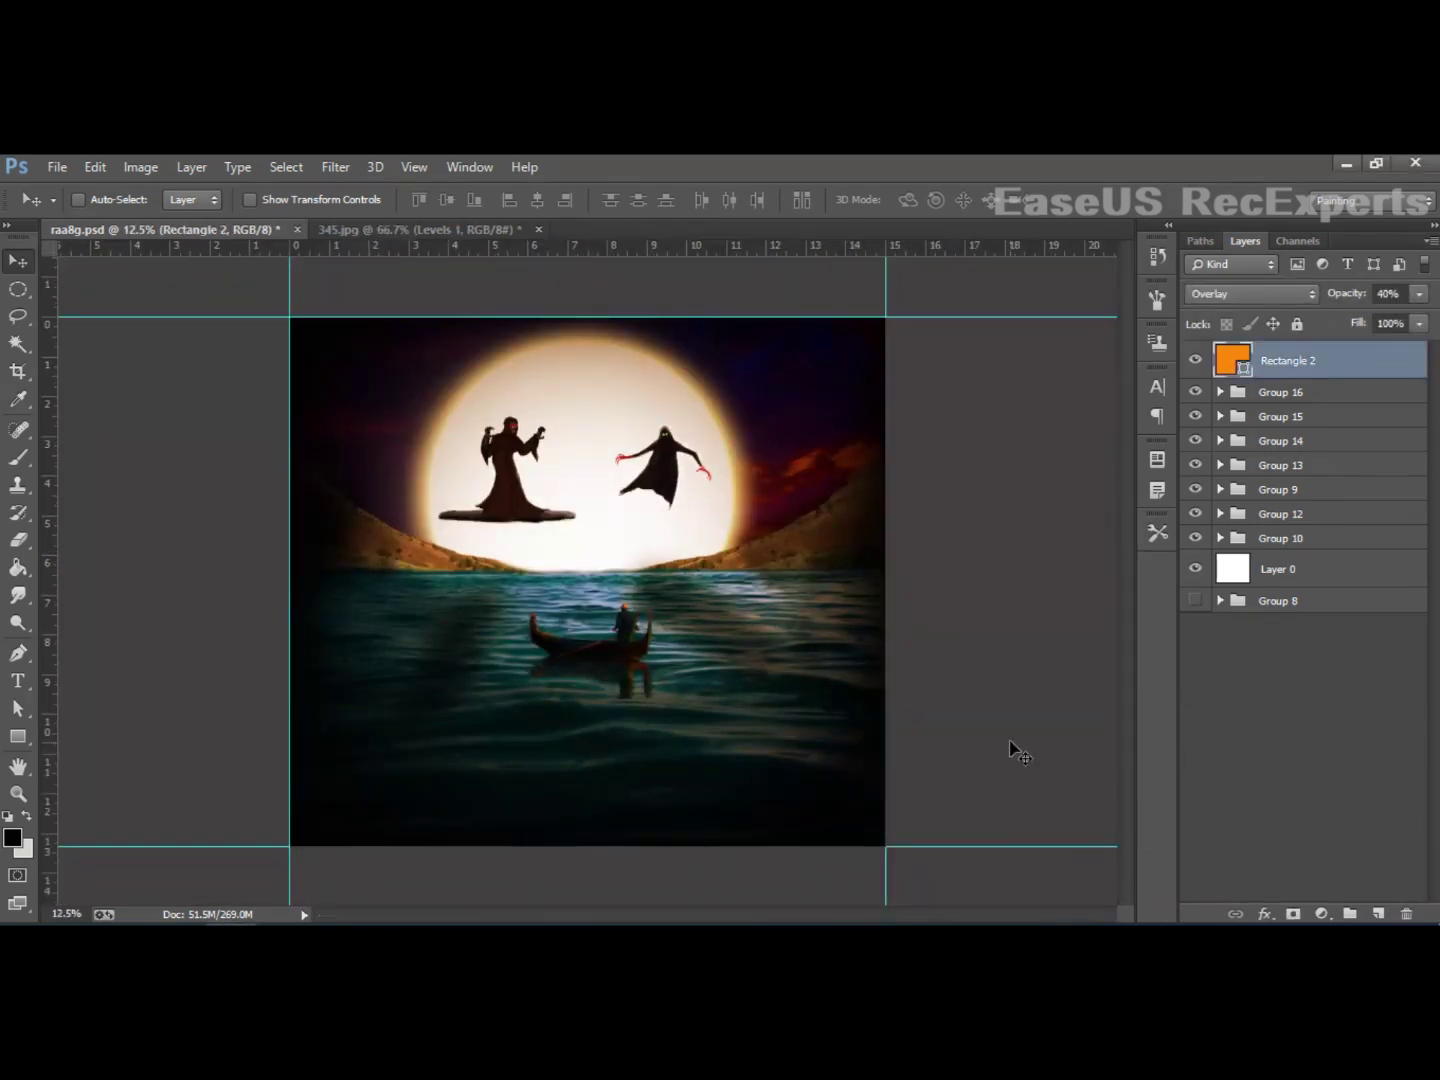
pyautogui.click(417, 230)
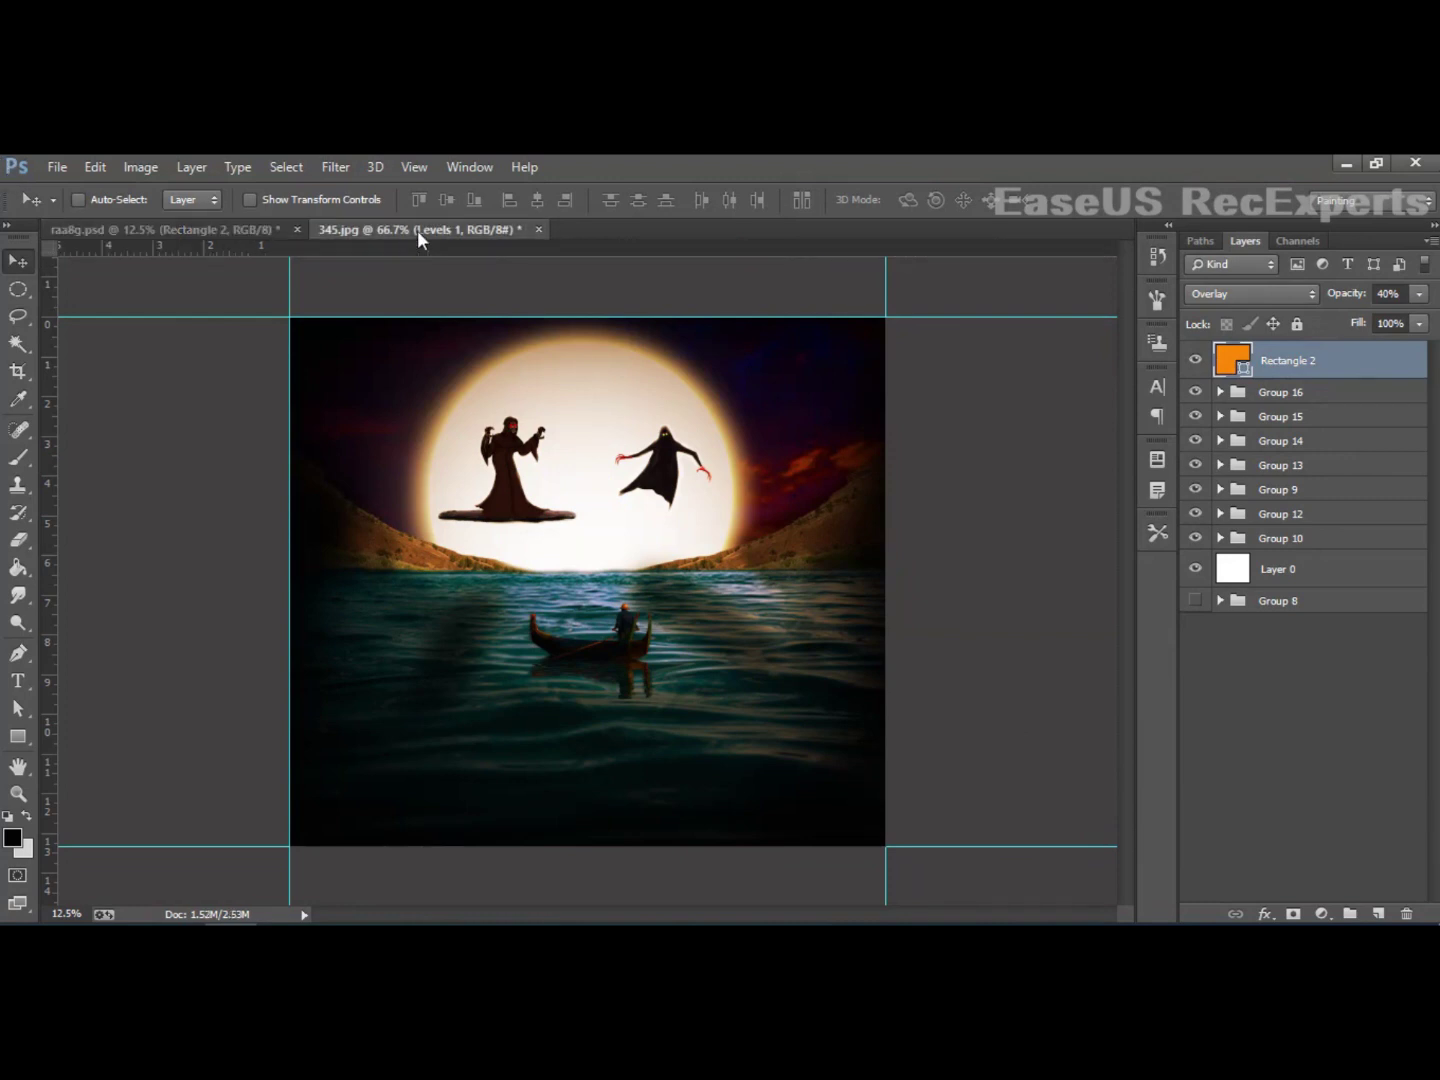
pyautogui.moveTo(515, 572)
pyautogui.mouseDown()
pyautogui.moveTo(284, 344)
pyautogui.moveTo(214, 238)
pyautogui.moveTo(745, 518)
pyautogui.moveTo(852, 429)
pyautogui.mouseUp()
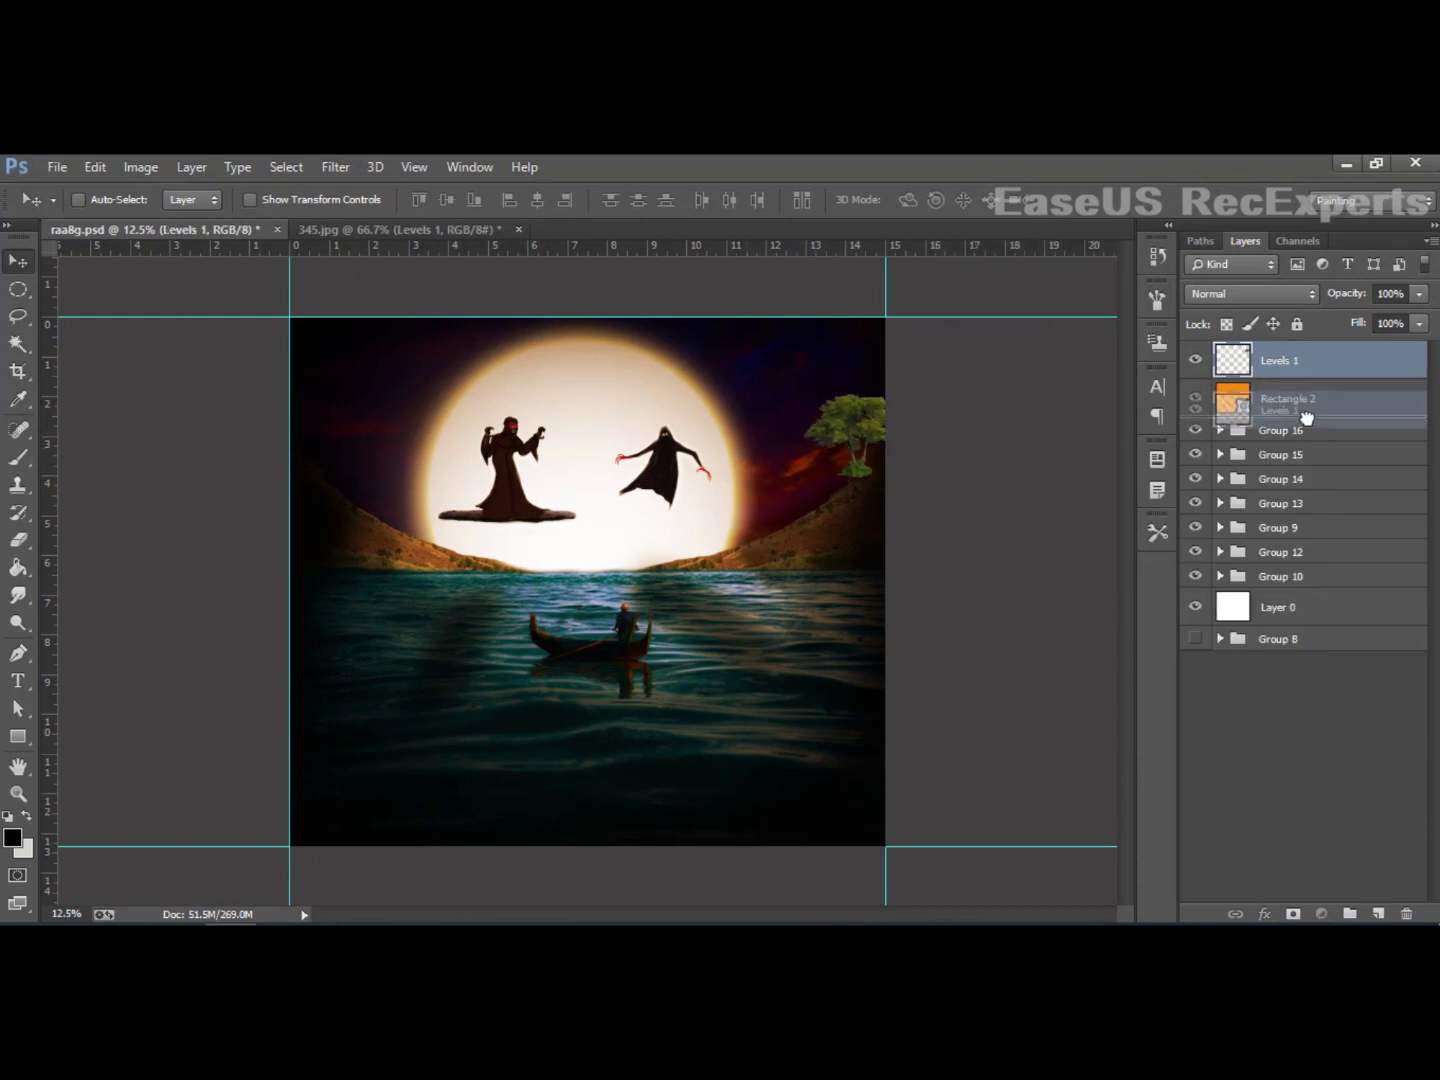
pyautogui.moveTo(1305, 366); pyautogui.dragTo(1307, 454)
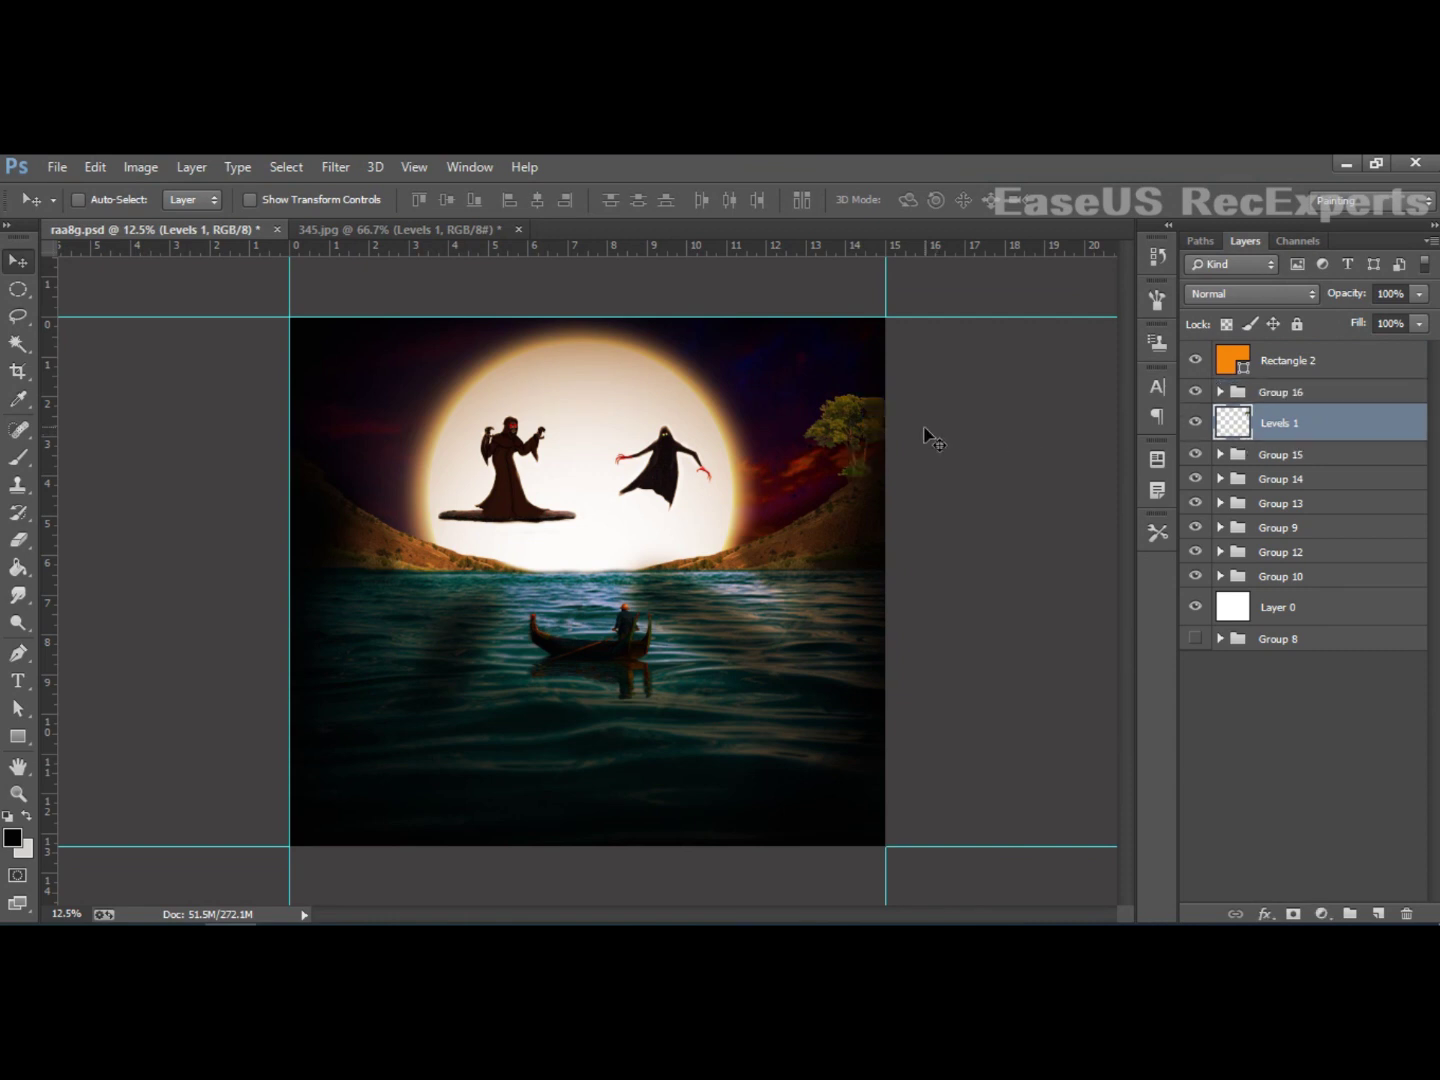
pyautogui.moveTo(842, 421); pyautogui.dragTo(836, 434)
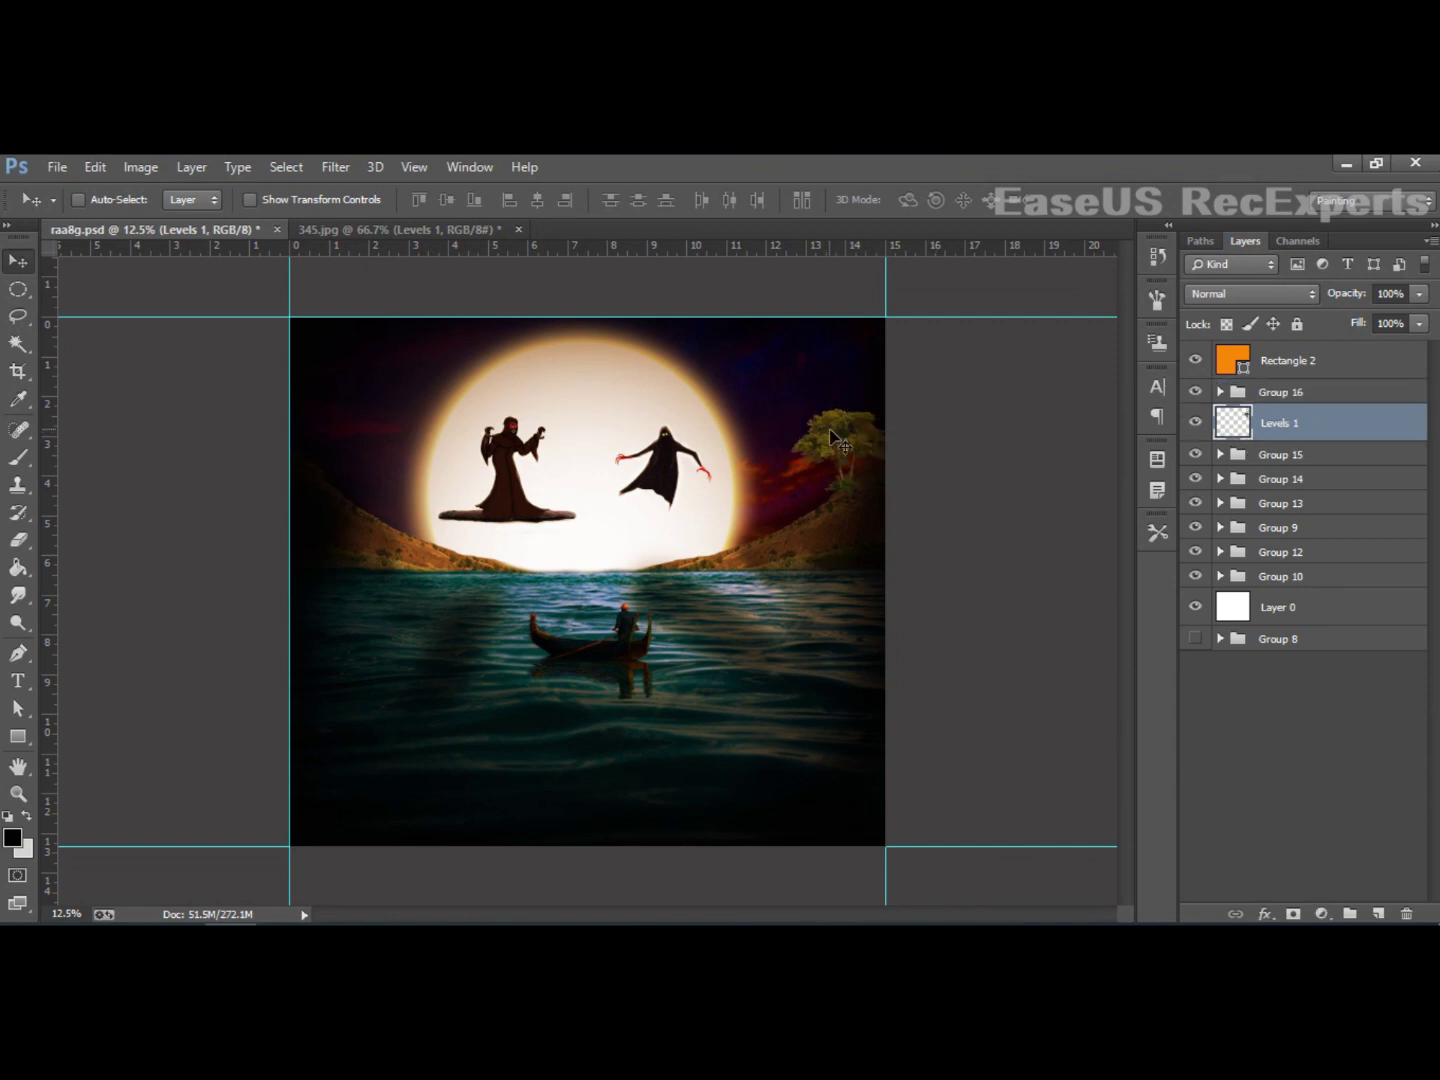
# Step: Scale the tree to about 202% and tuck it against the top-right edge
pyautogui.hotkey('ctrl', 't')
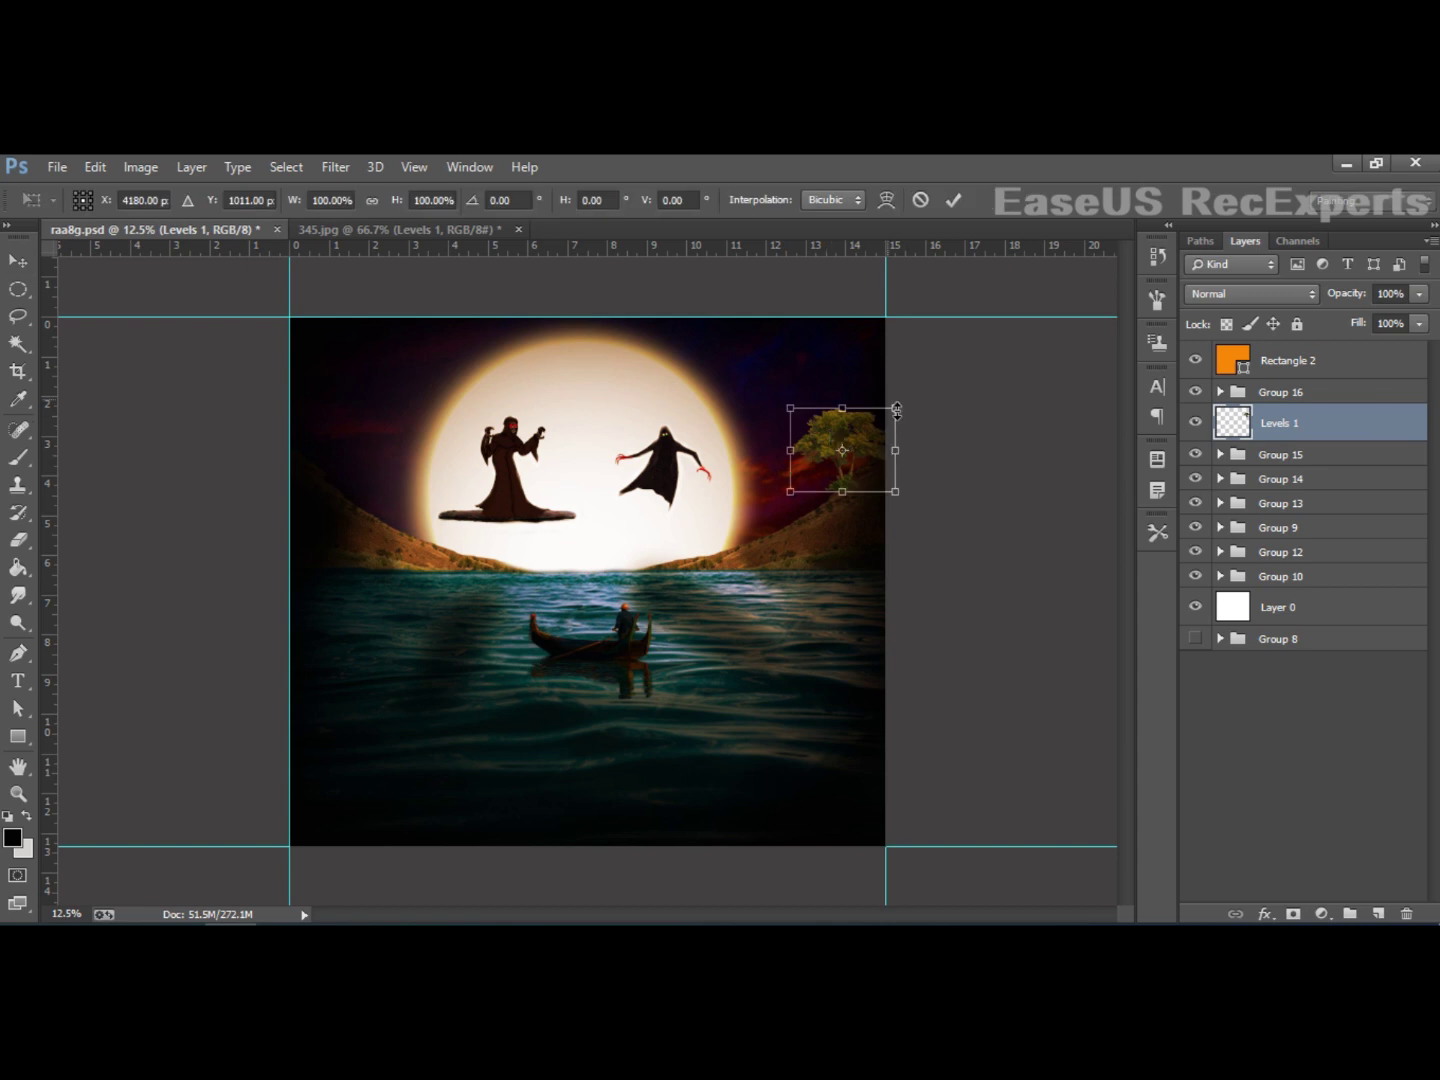
pyautogui.moveTo(895, 409); pyautogui.dragTo(957, 342)
pyautogui.moveTo(912, 412); pyautogui.dragTo(898, 382)
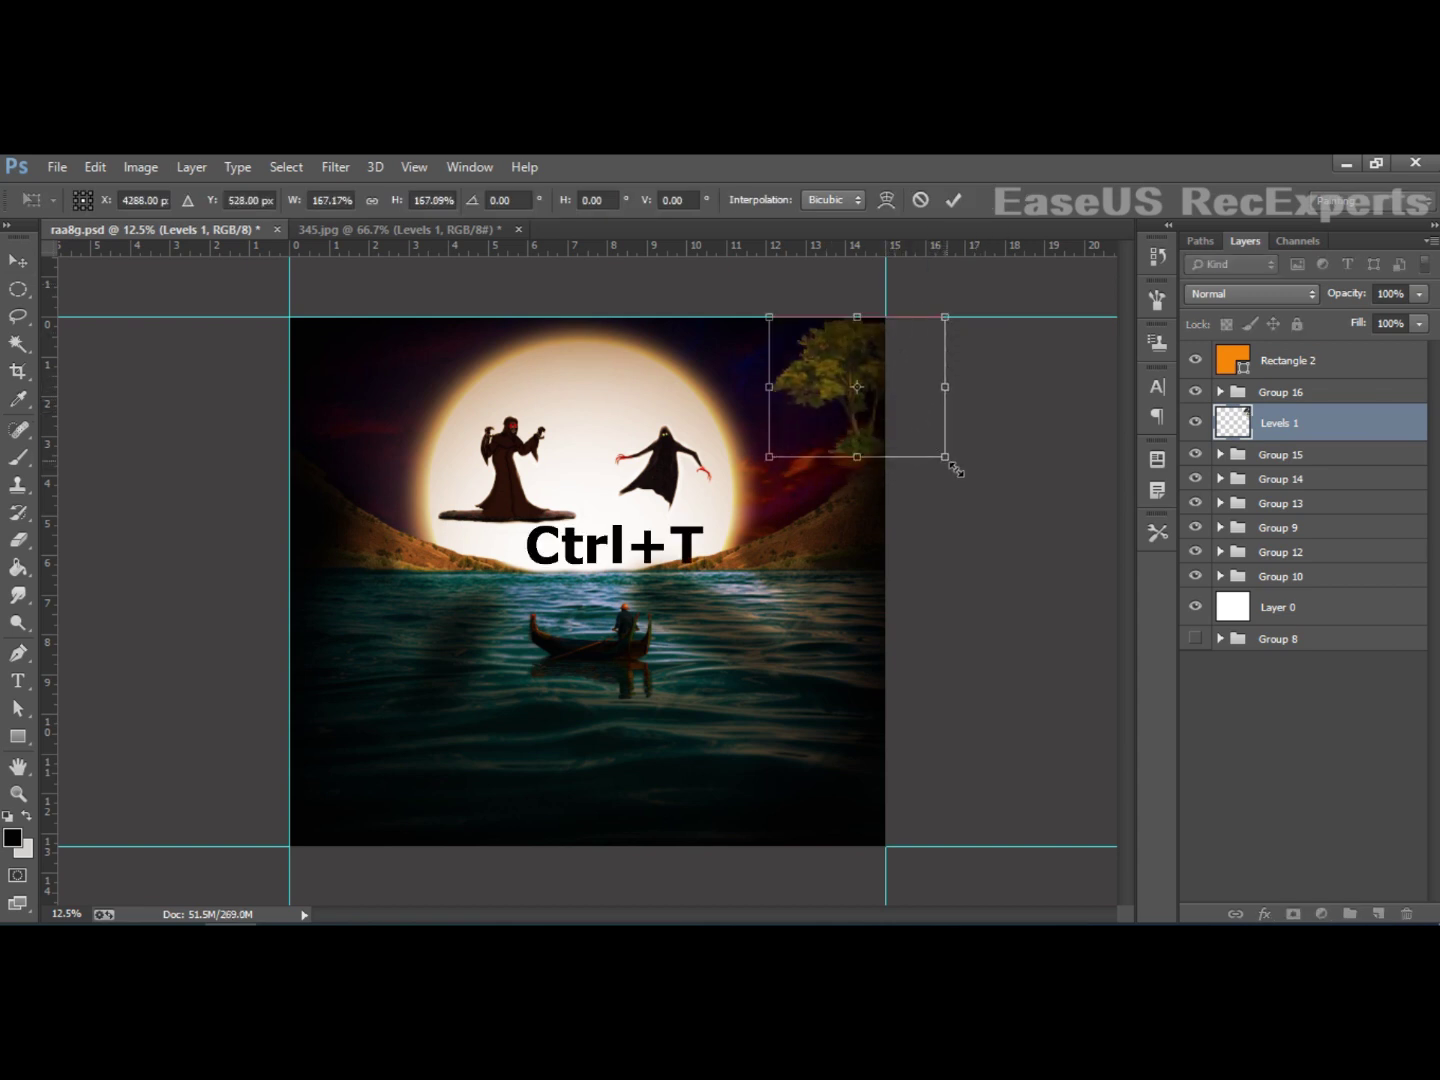
pyautogui.moveTo(945, 457); pyautogui.dragTo(981, 514)
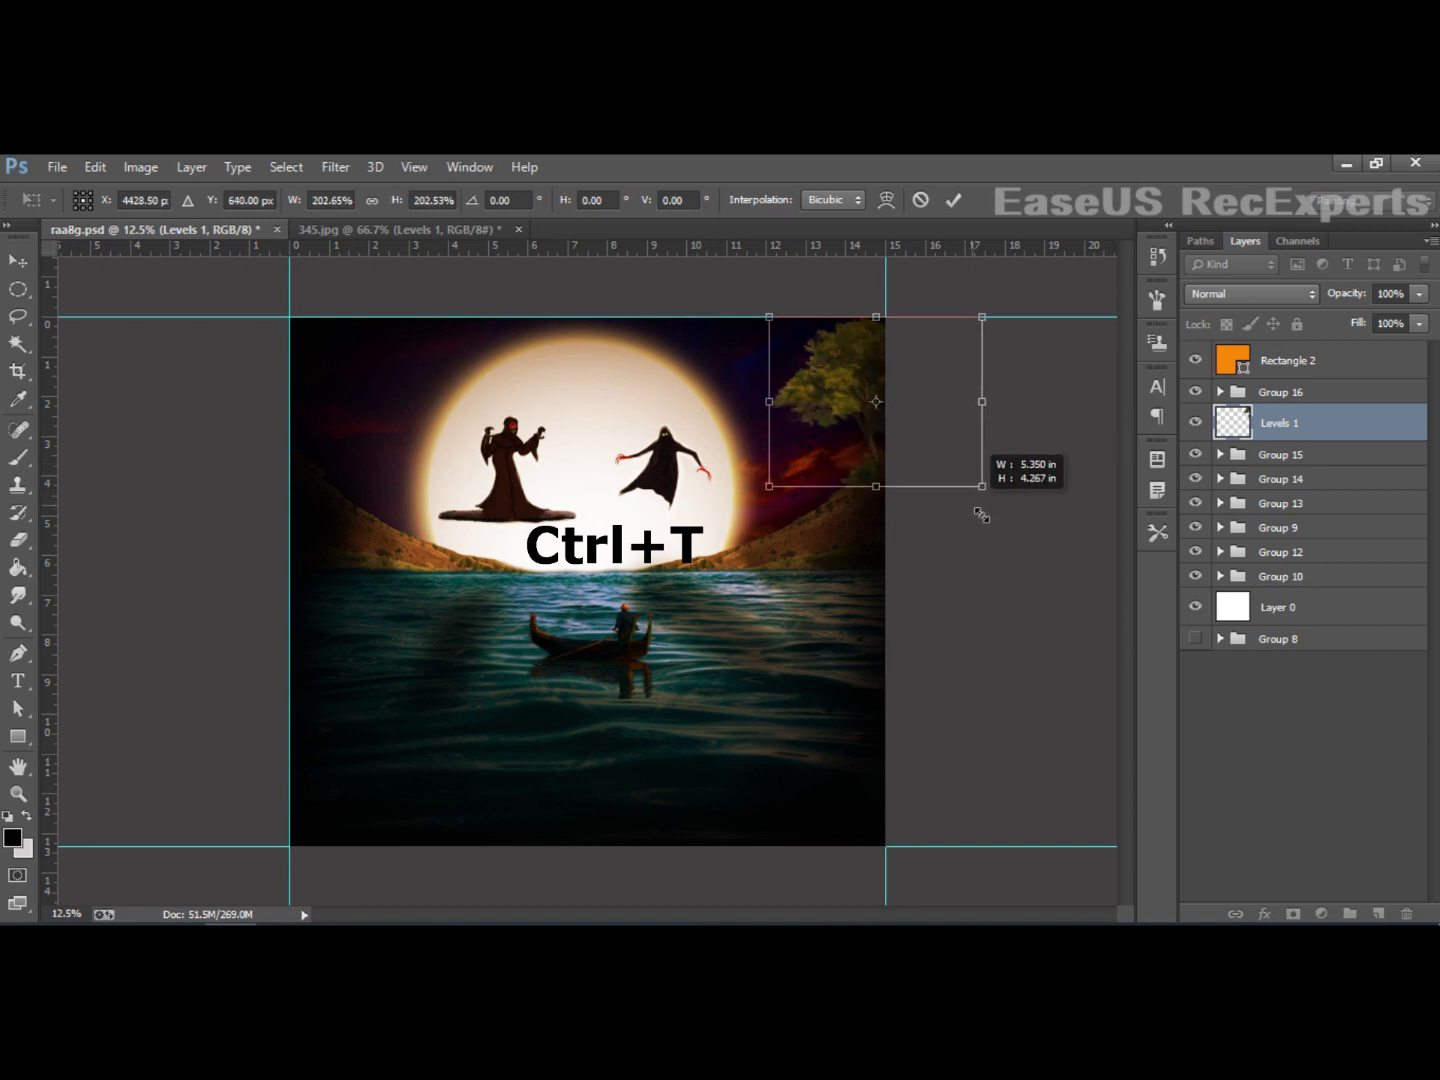
pyautogui.press('Return')
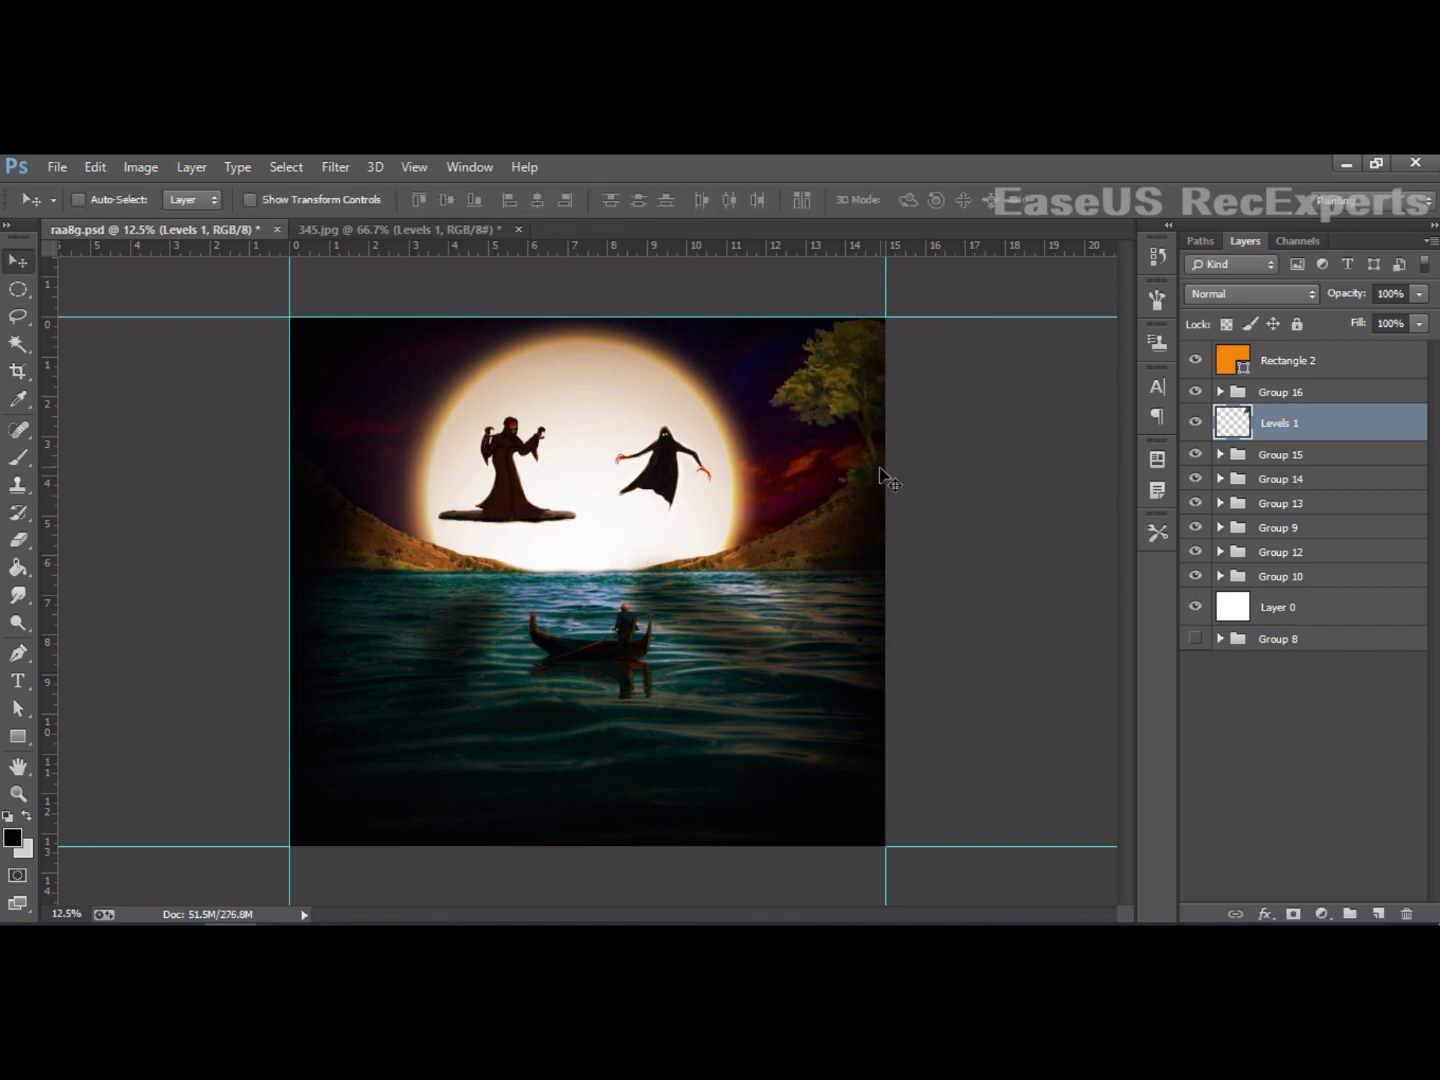
pyautogui.moveTo(870, 462); pyautogui.dragTo(882, 451)
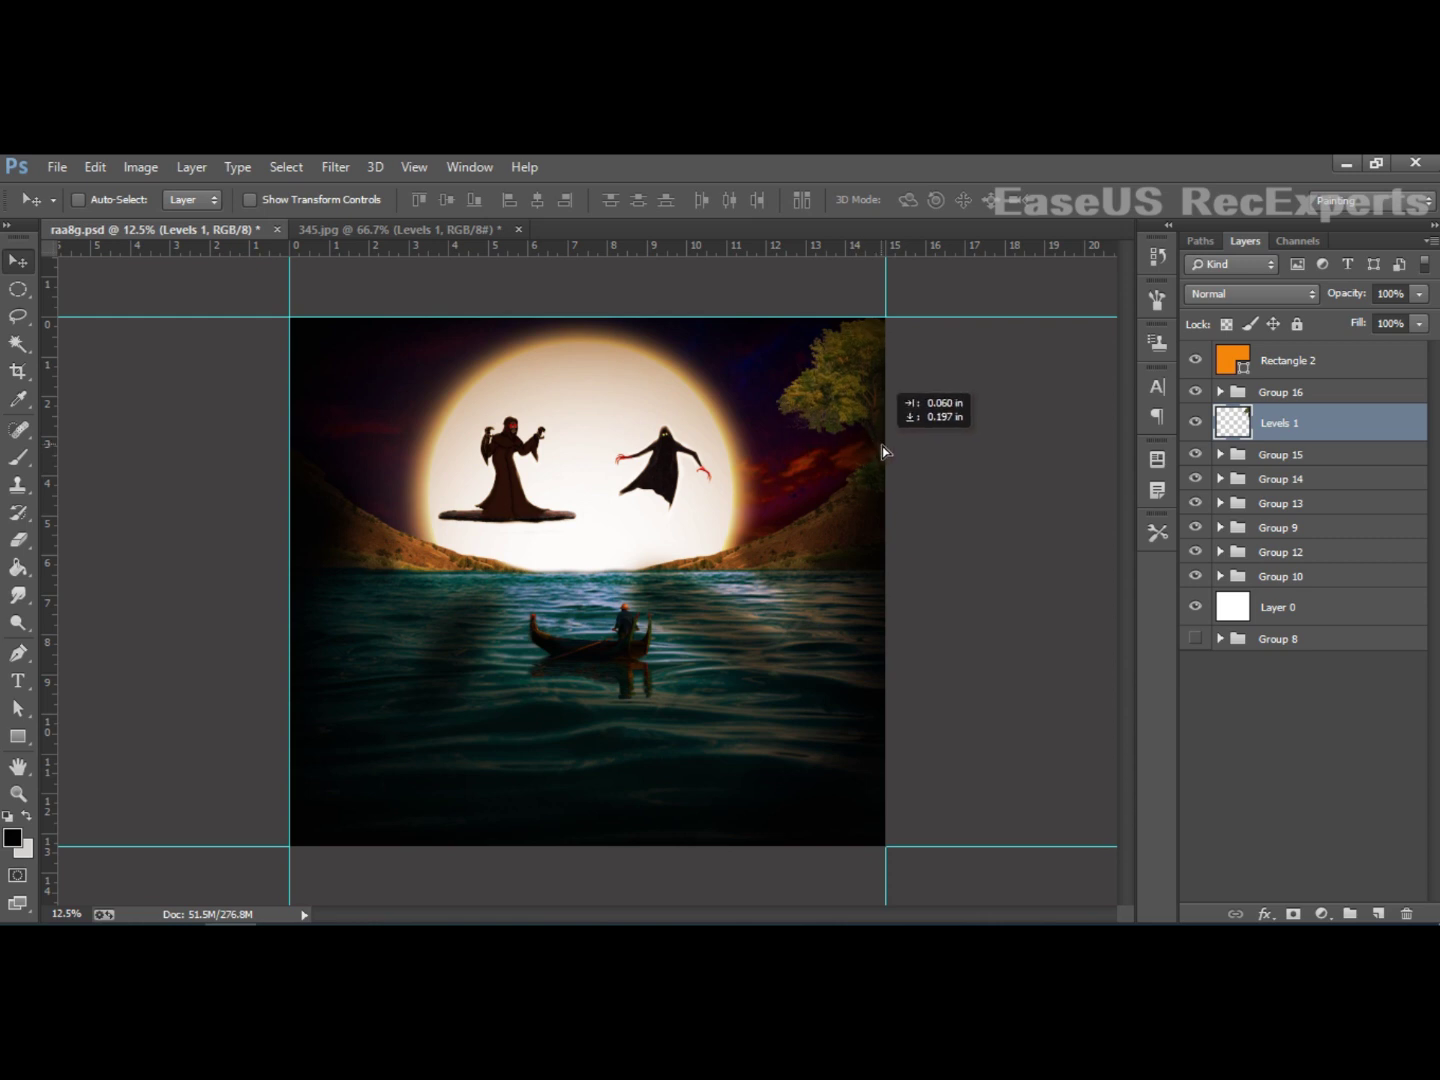
# Step: Duplicate the tree layer and merge the two tree layers into one
pyautogui.press('alt')
pyautogui.moveTo(883, 445); pyautogui.dragTo(885, 450)
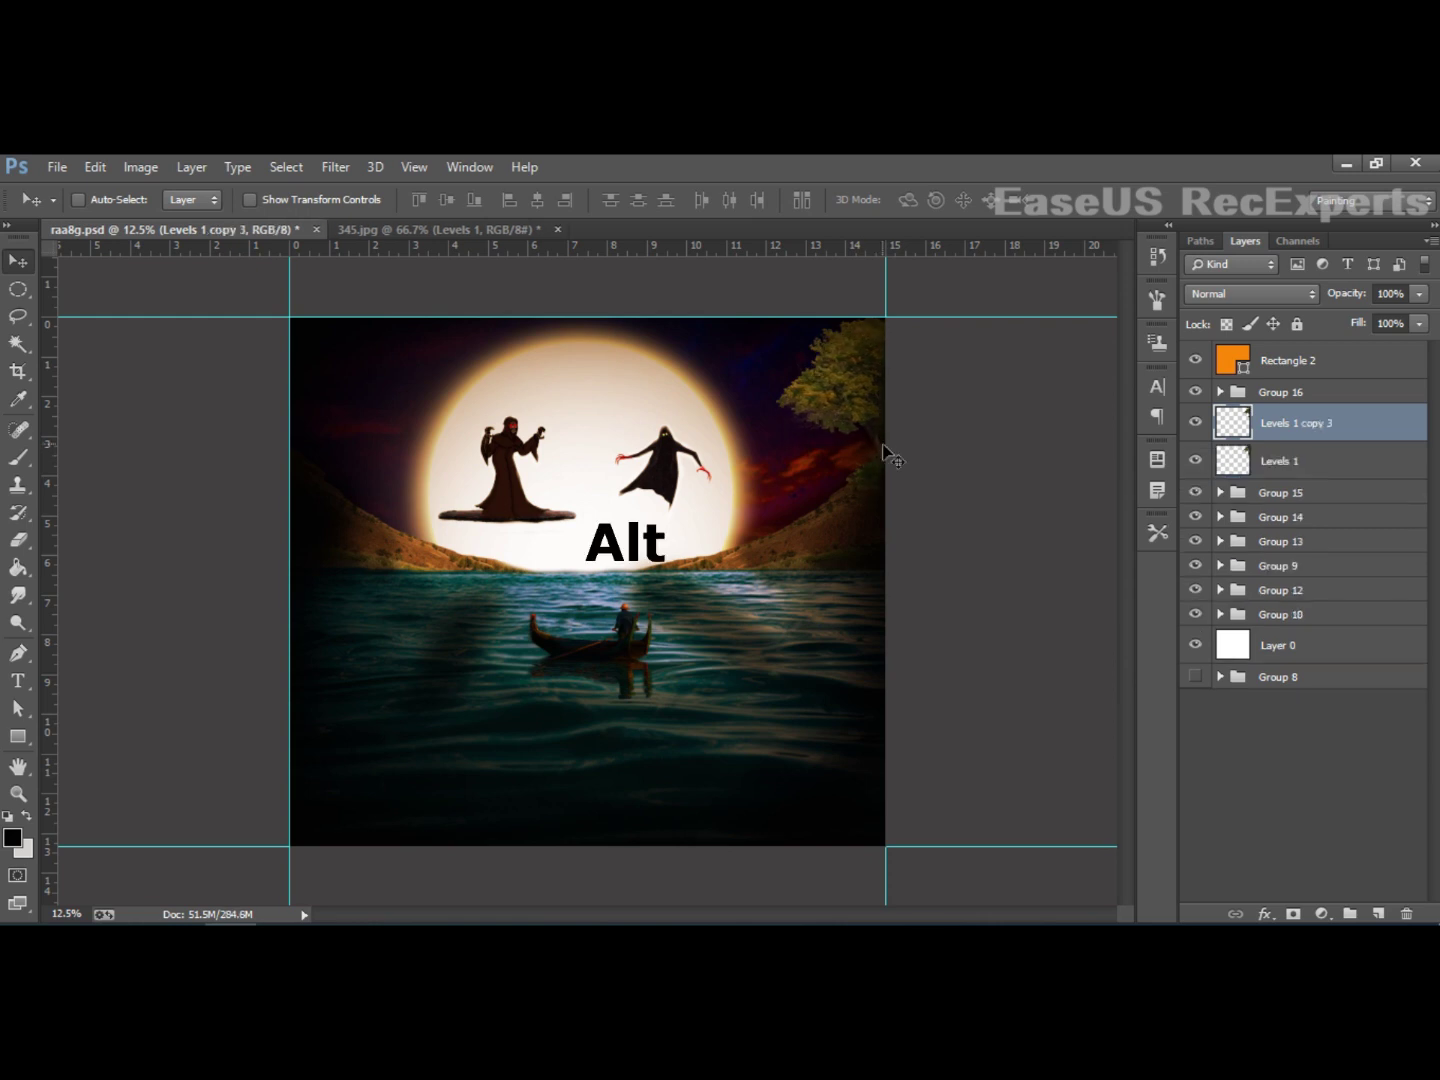
pyautogui.click(1325, 460)
pyautogui.keyDown('shift'); pyautogui.click(1312, 430); pyautogui.keyUp('shift')
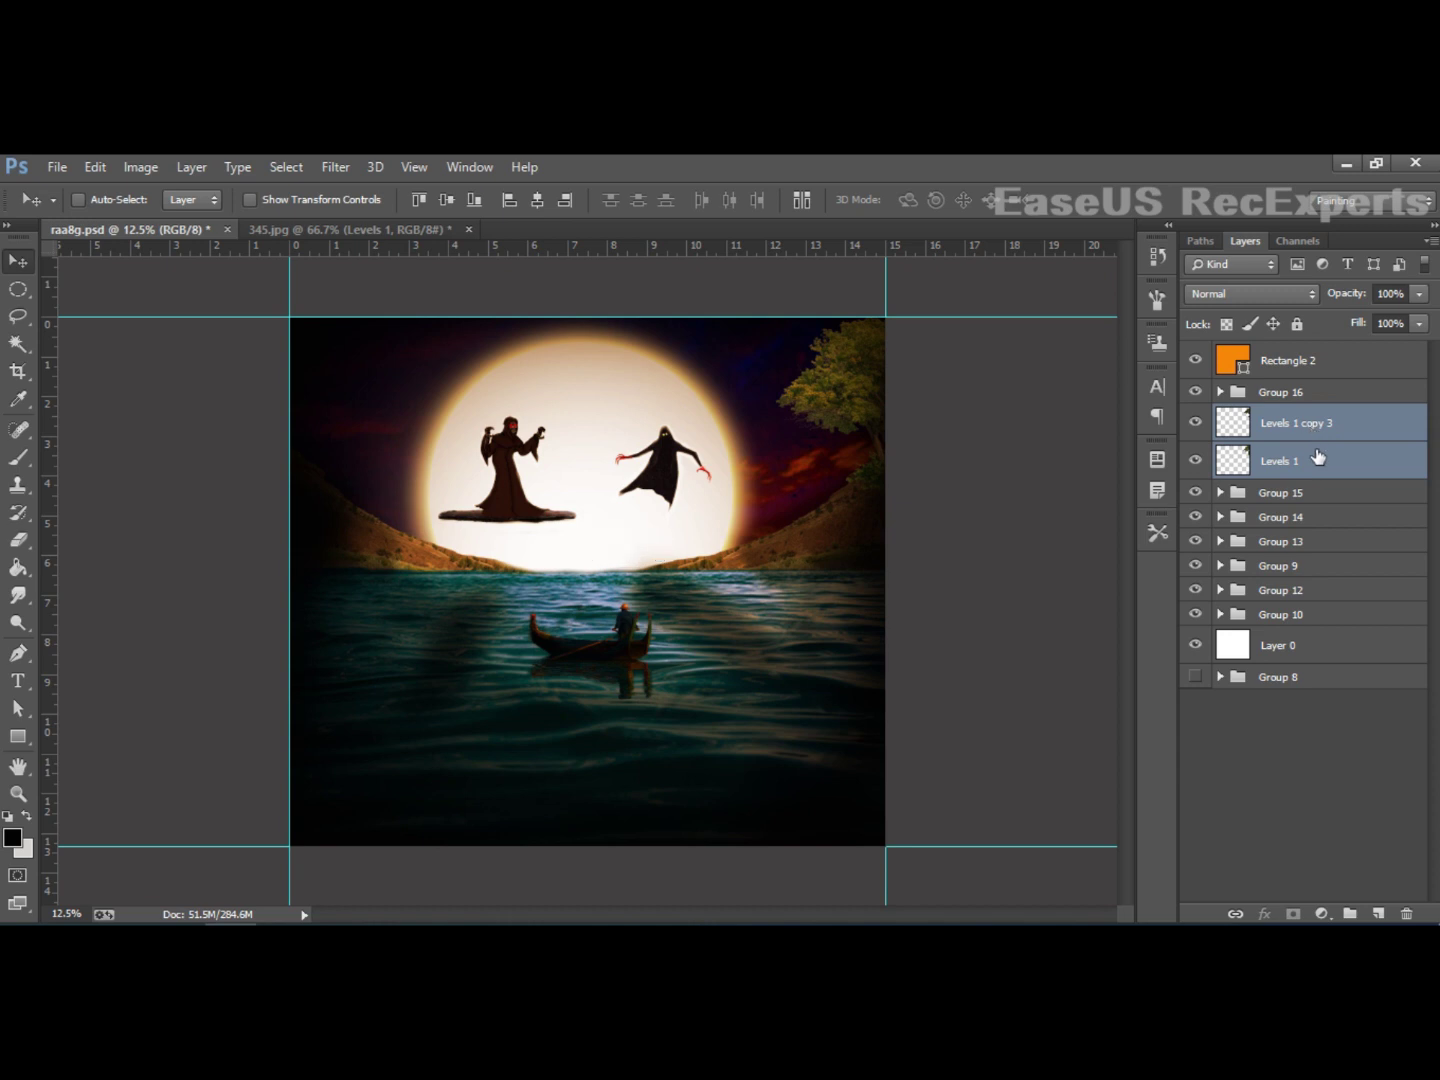
pyautogui.click(1319, 433)
pyautogui.click(1319, 457)
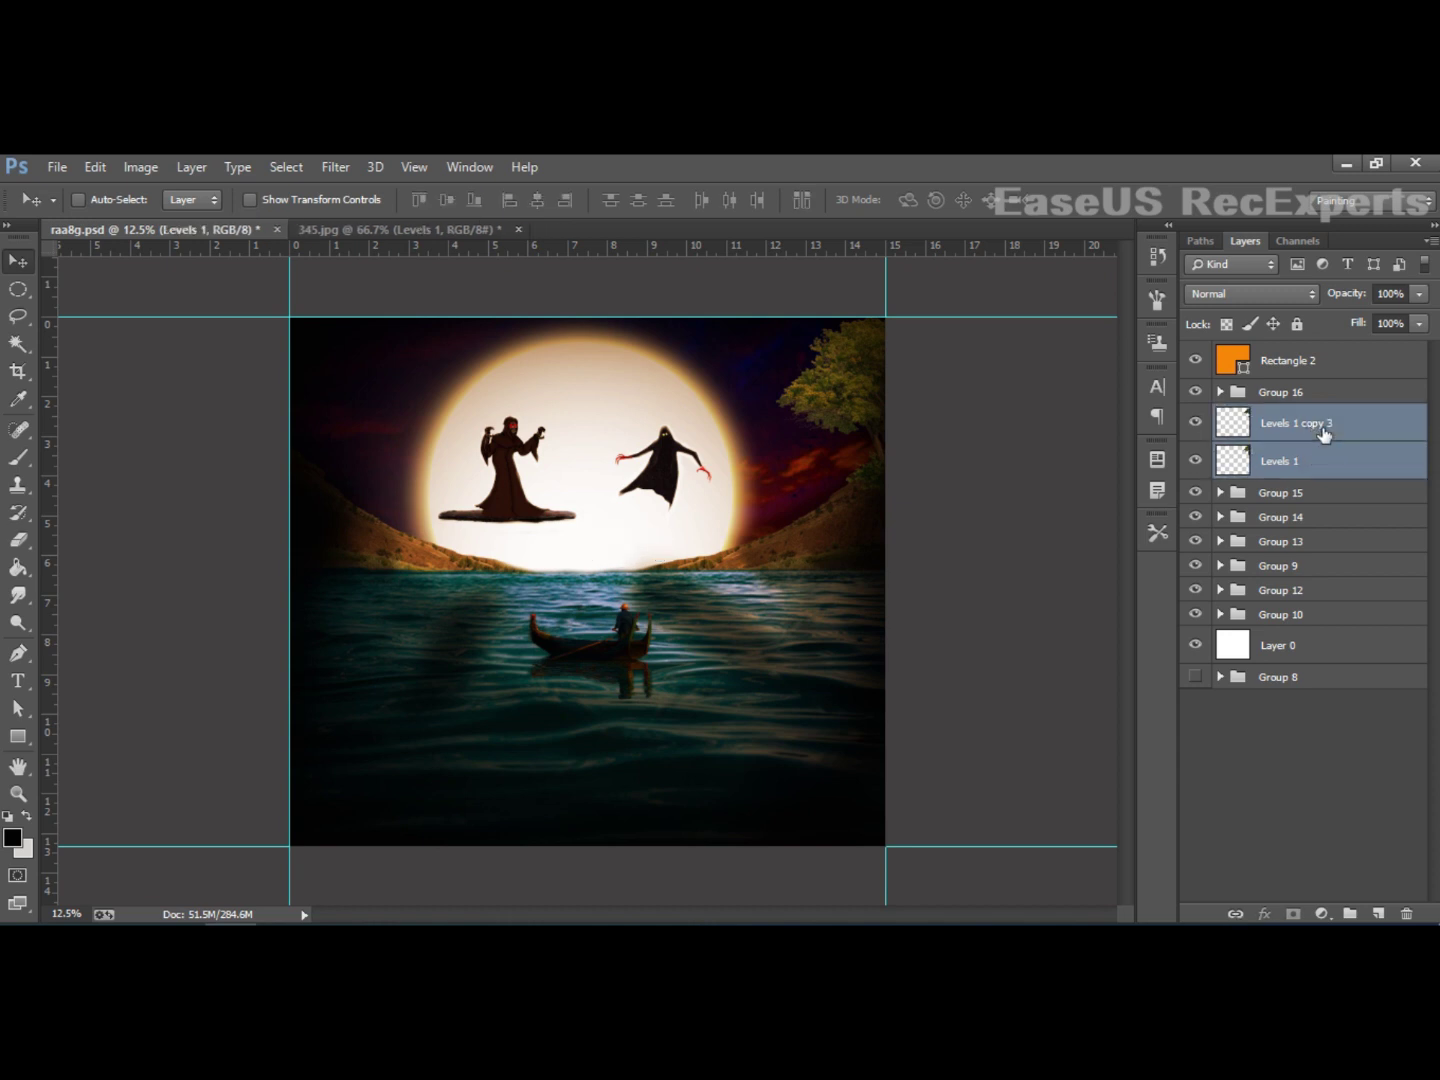
pyautogui.moveTo(1322, 436); pyautogui.dragTo(1366, 918)
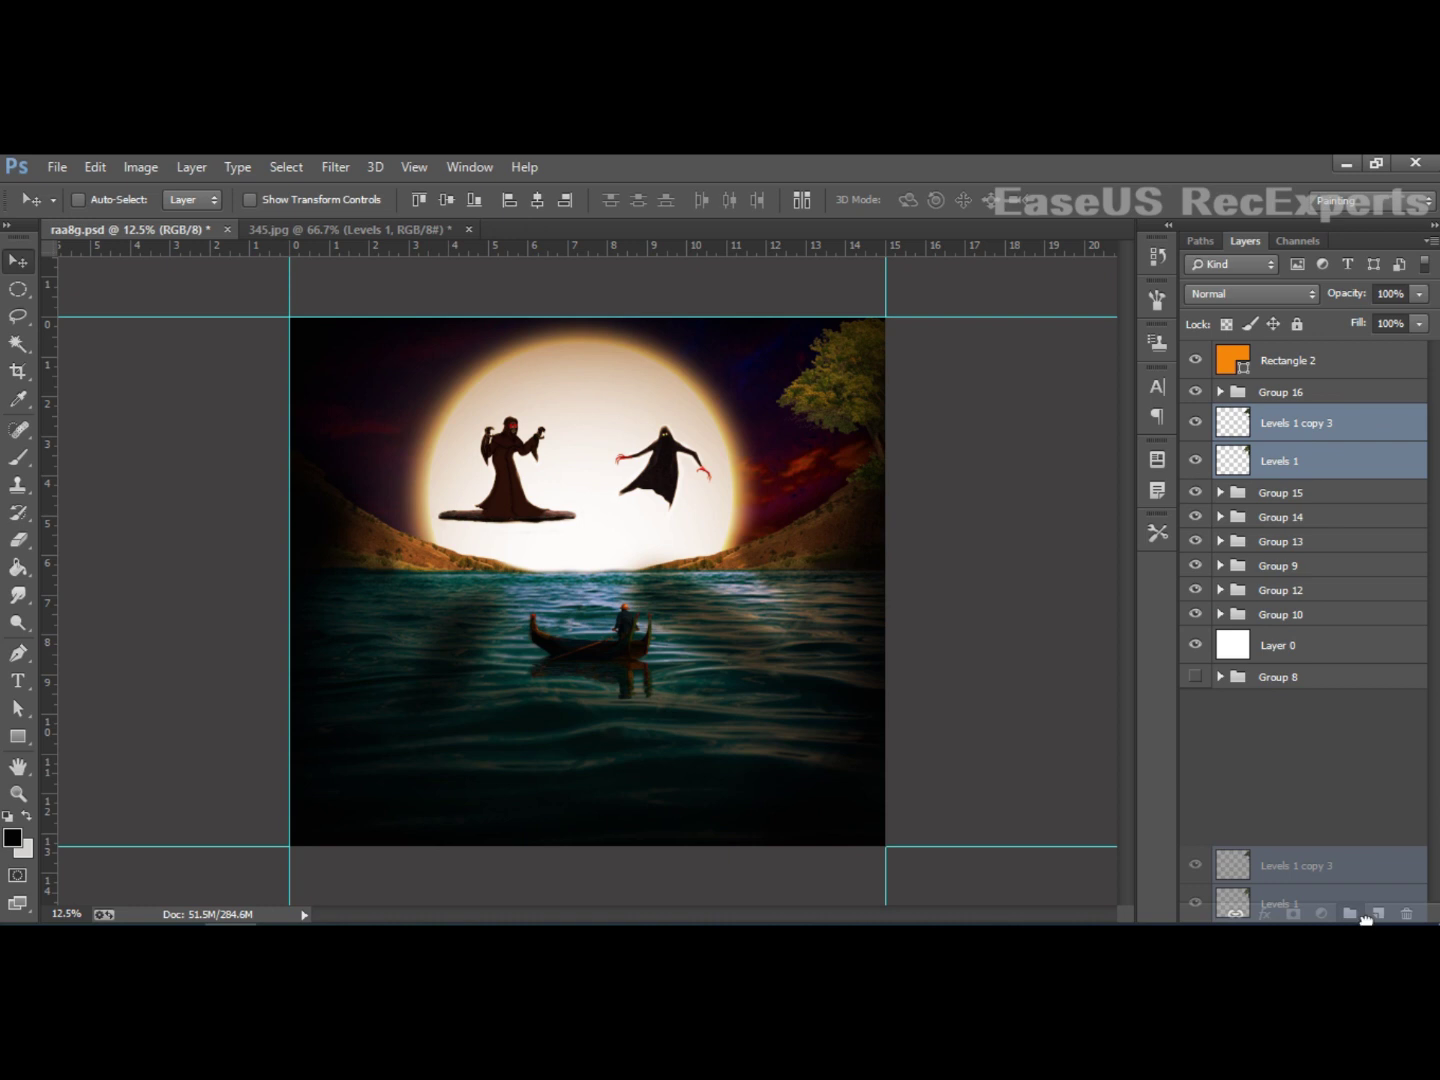
pyautogui.rightClick(1346, 455)
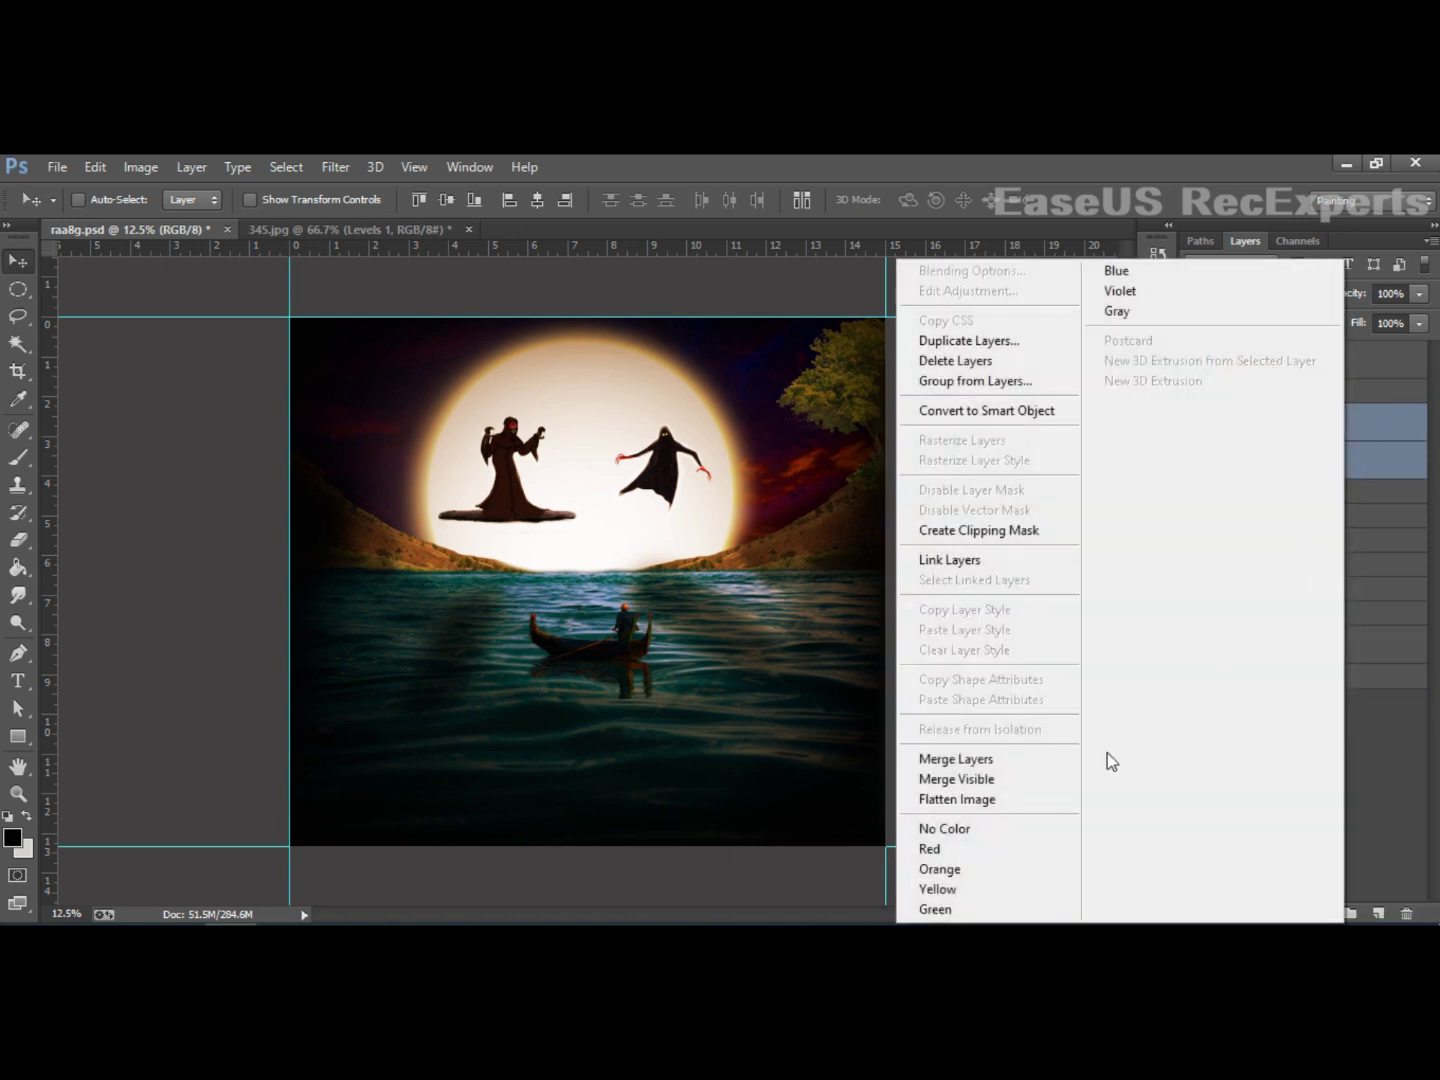
pyautogui.click(1016, 762)
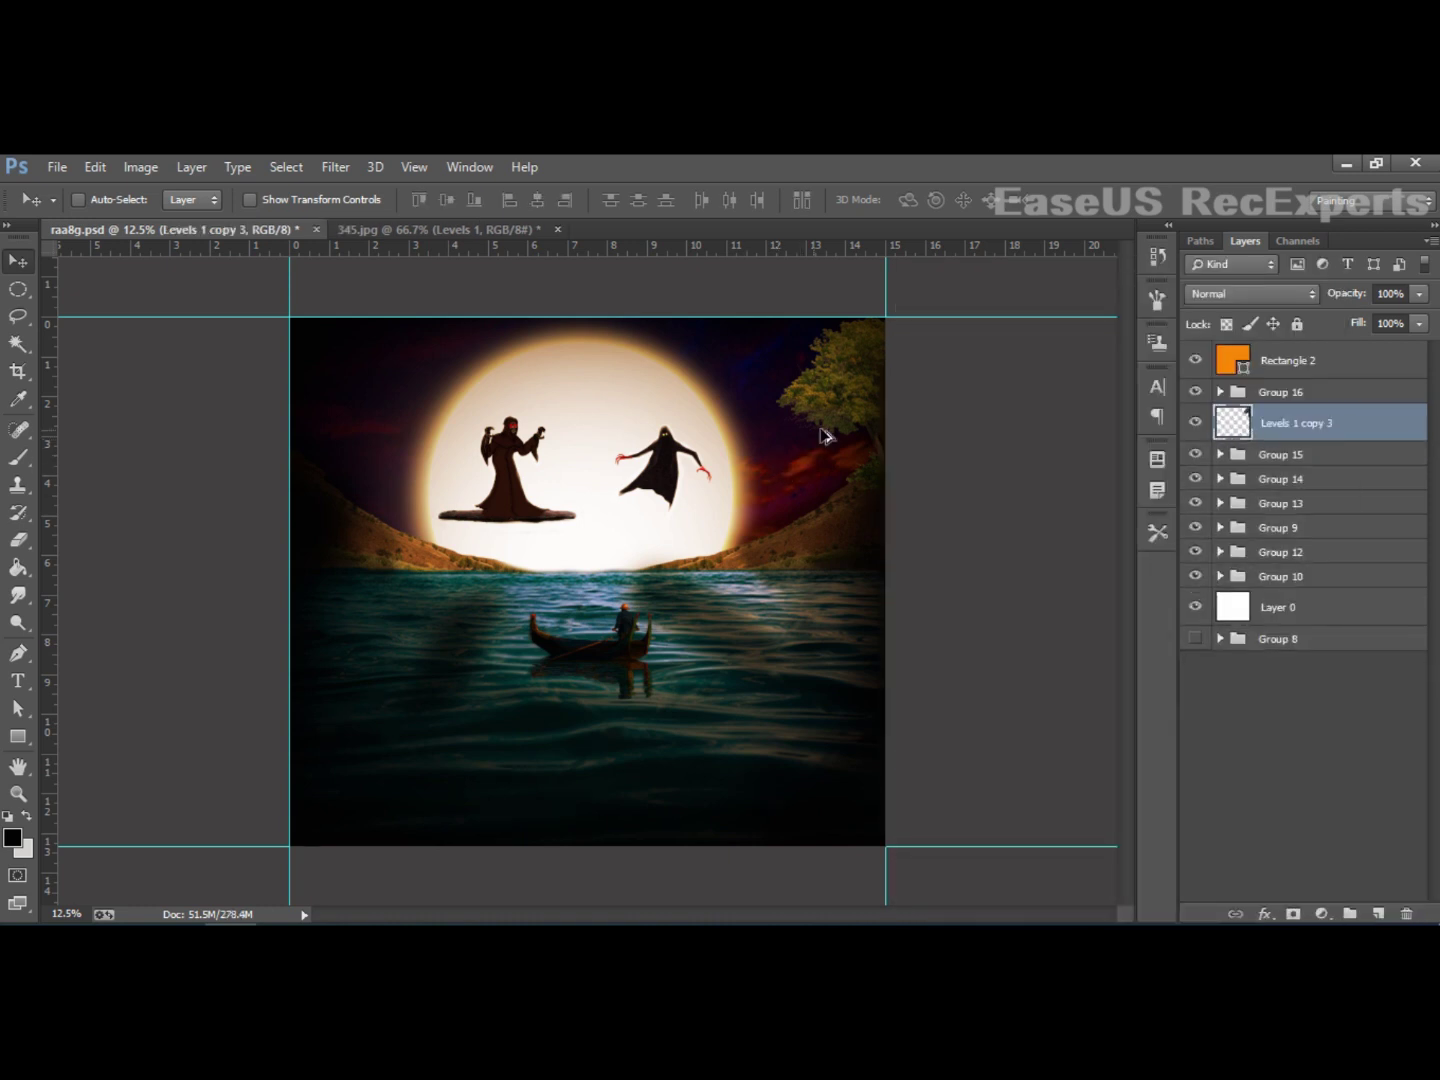
# Step: Copy the tree to the left, flip it horizontally and place it top-left
pyautogui.moveTo(857, 470); pyautogui.dragTo(338, 505)
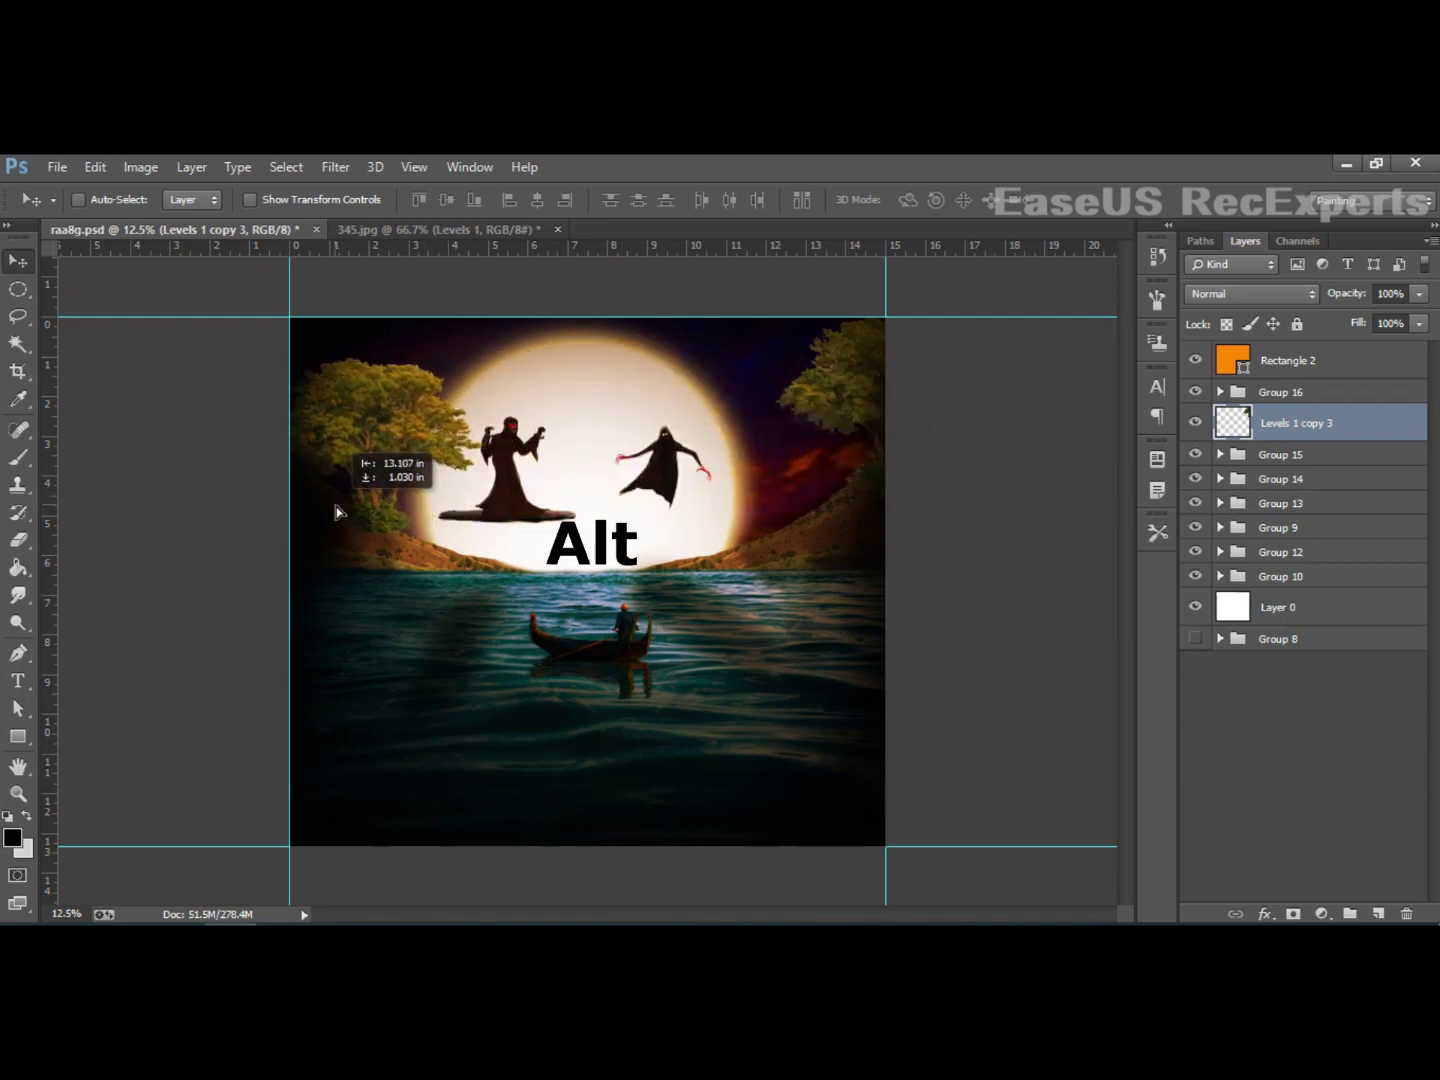
pyautogui.hotkey('ctrl', 't')
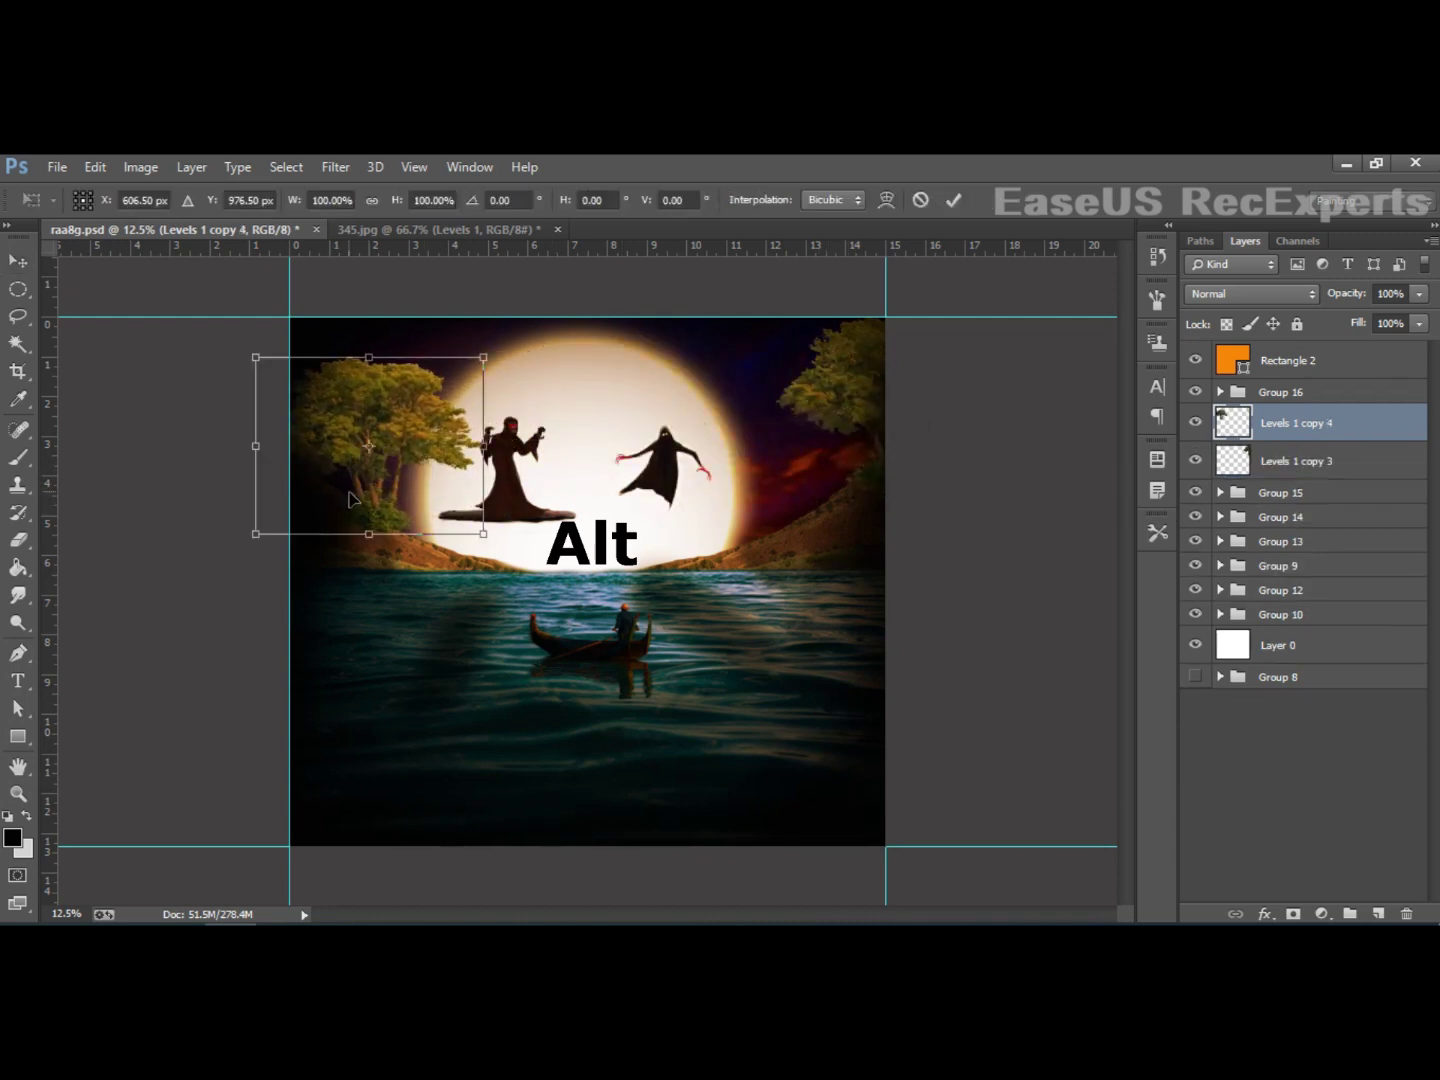
pyautogui.rightClick(352, 490)
pyautogui.click(425, 806)
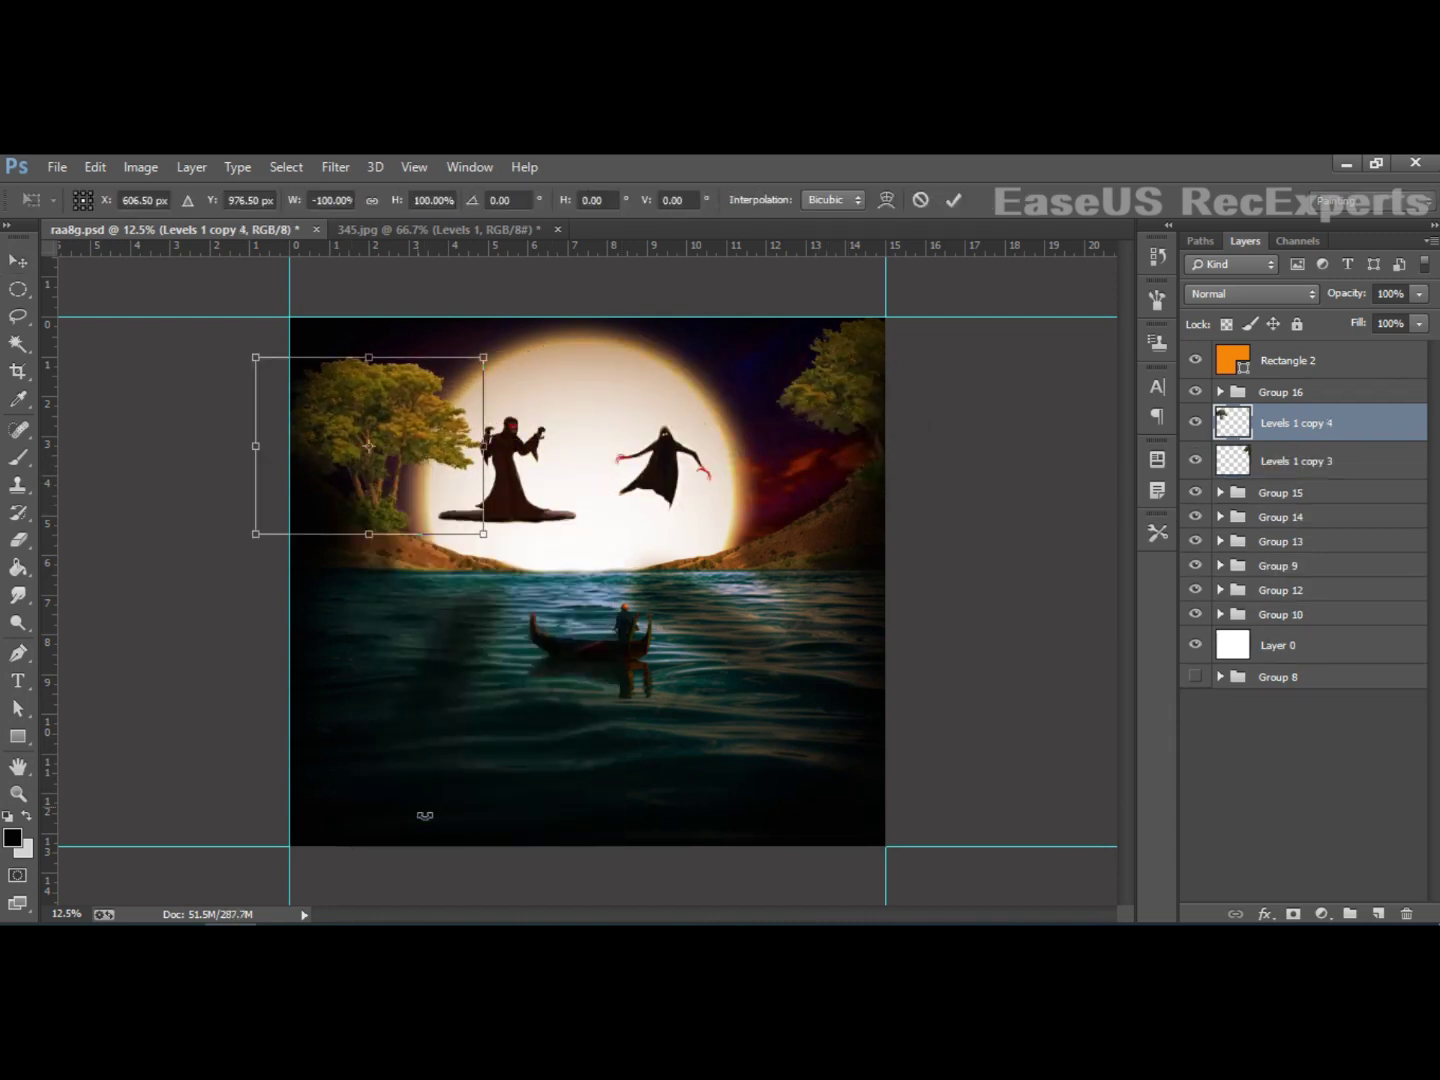
pyautogui.moveTo(408, 515); pyautogui.dragTo(341, 480)
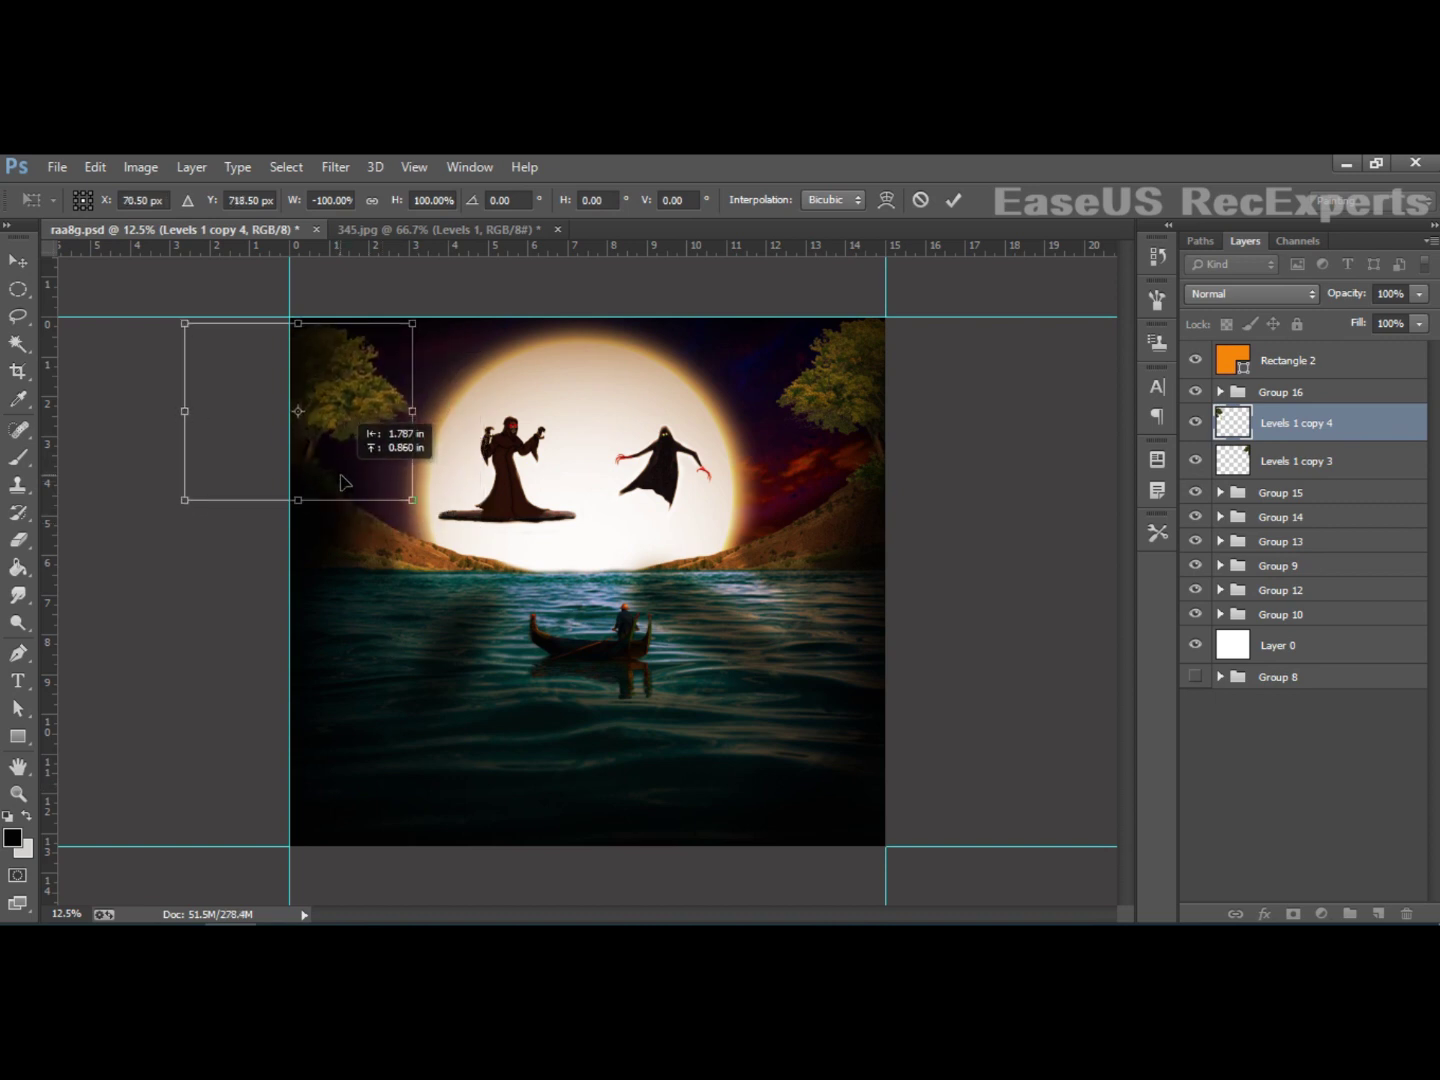
pyautogui.press('Return')
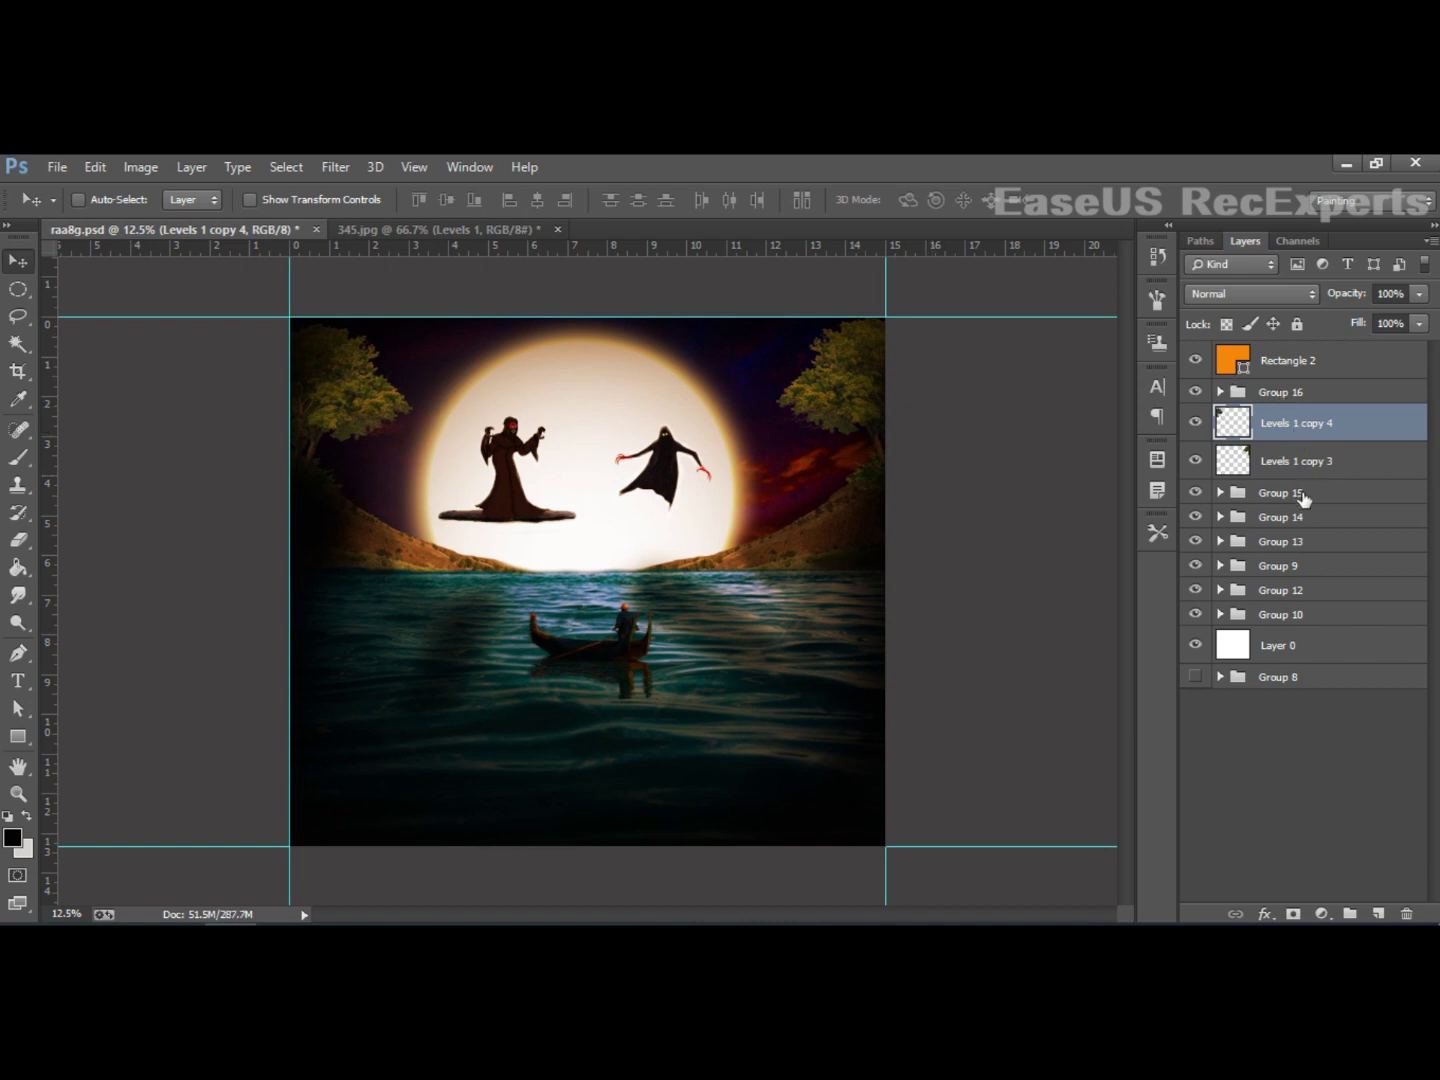
# Step: Select Layer 15 in Group 16 and set up a soft Eraser at 66 px, 51% opacity
pyautogui.click(1195, 391)
pyautogui.click(1220, 391)
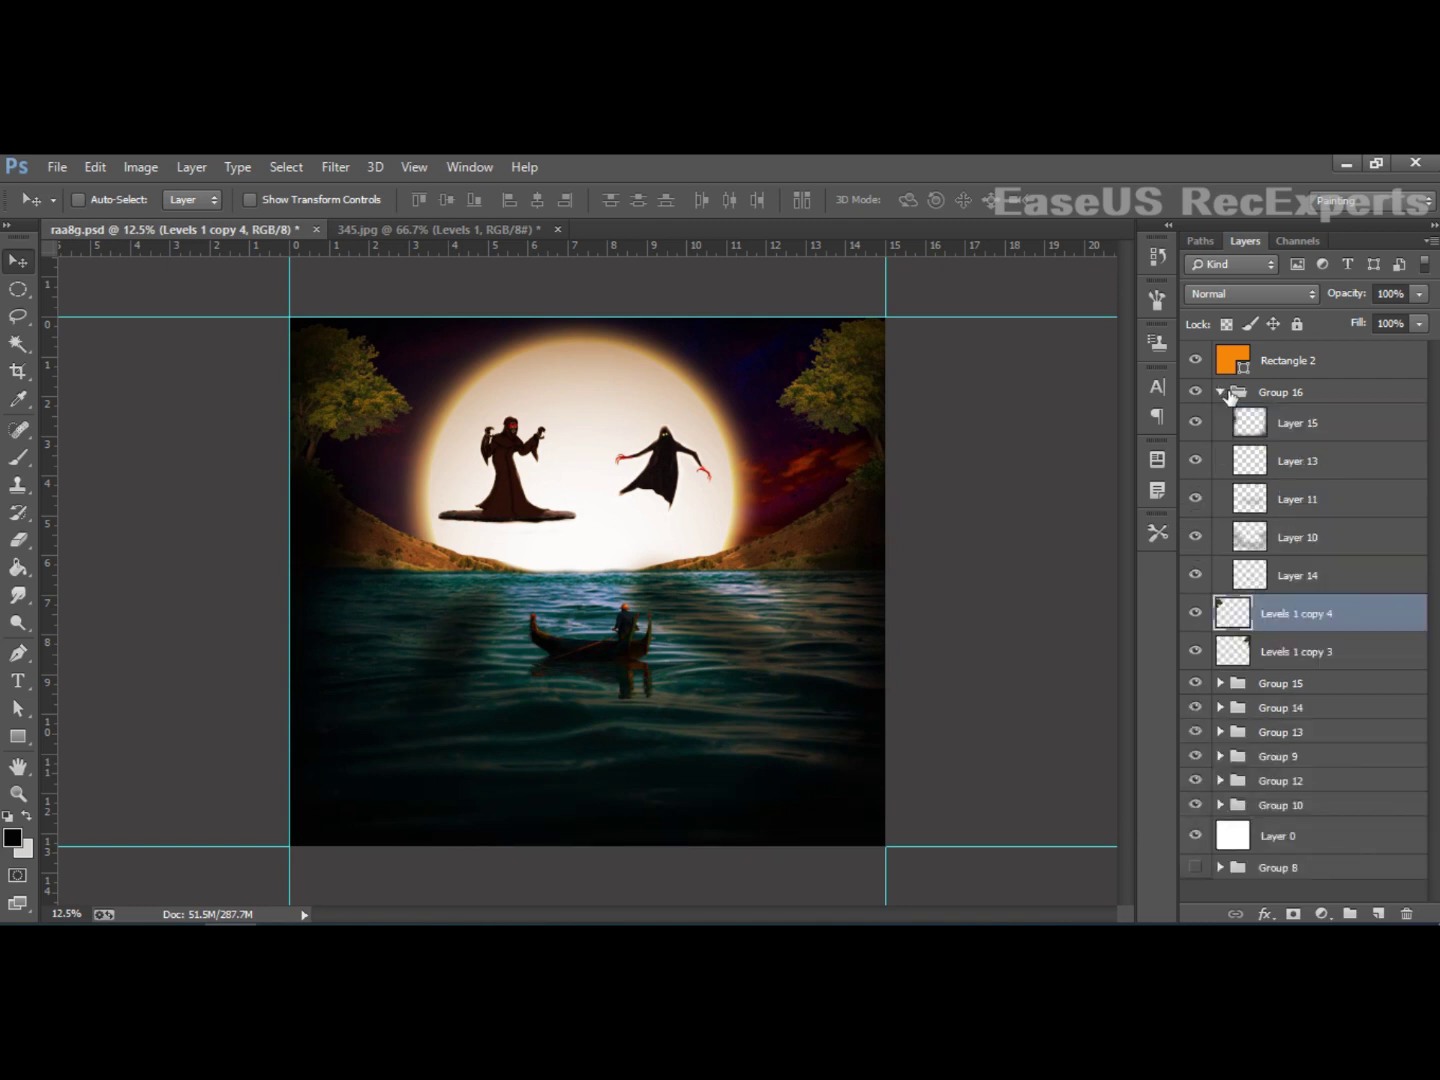
pyautogui.click(1248, 419)
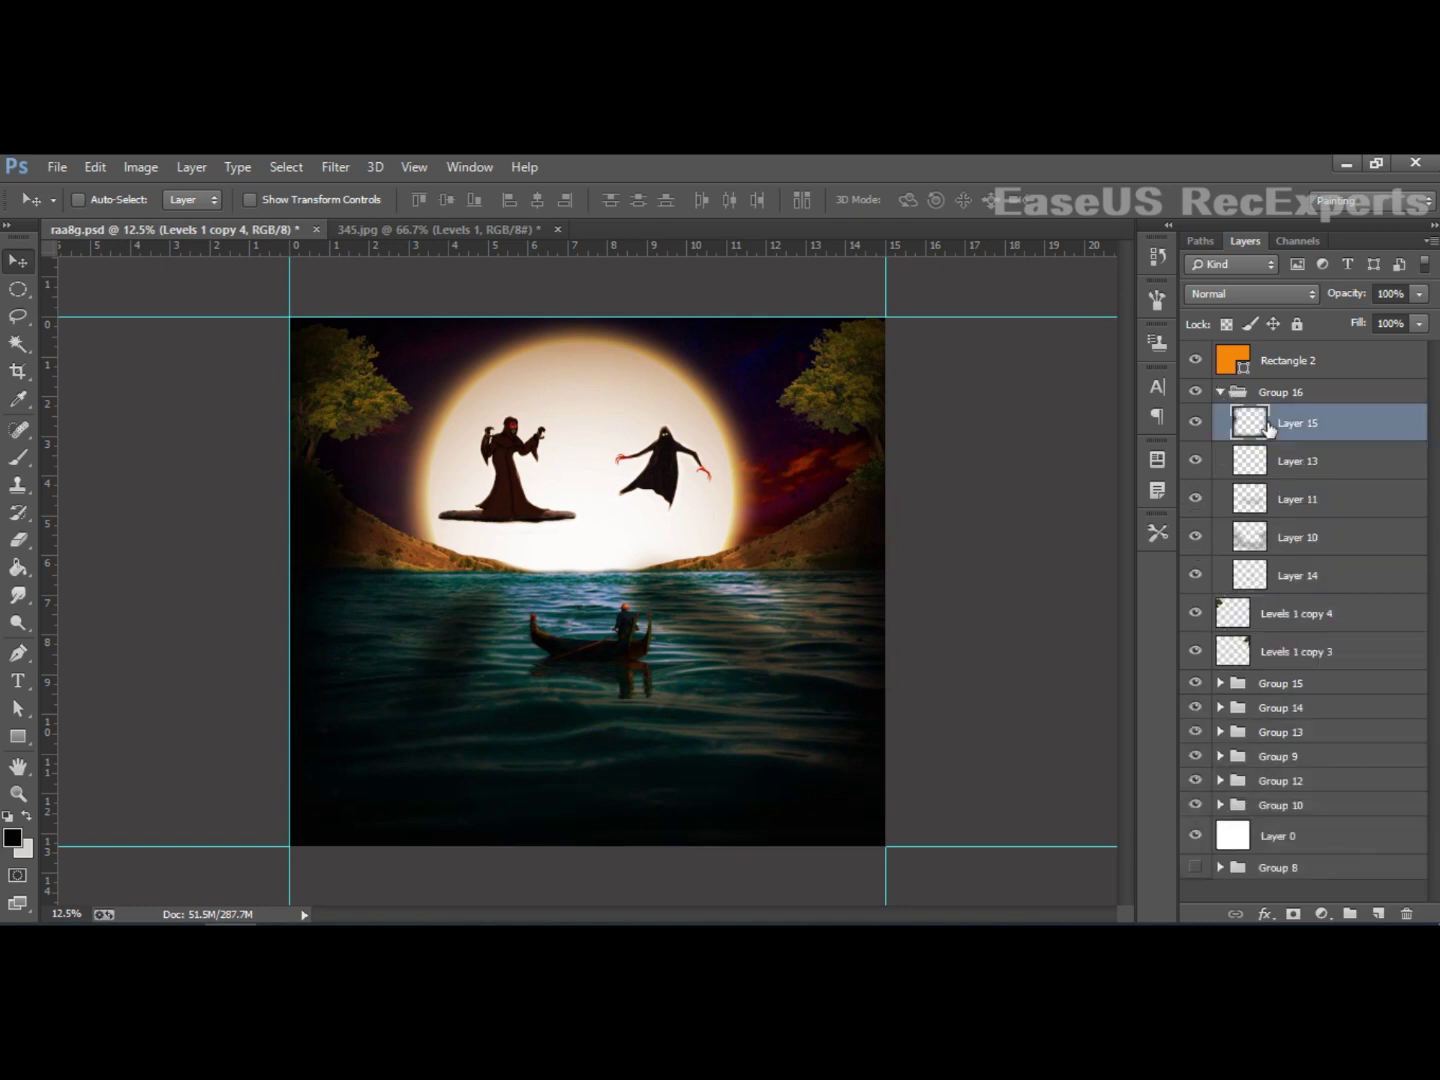
pyautogui.click(27, 455)
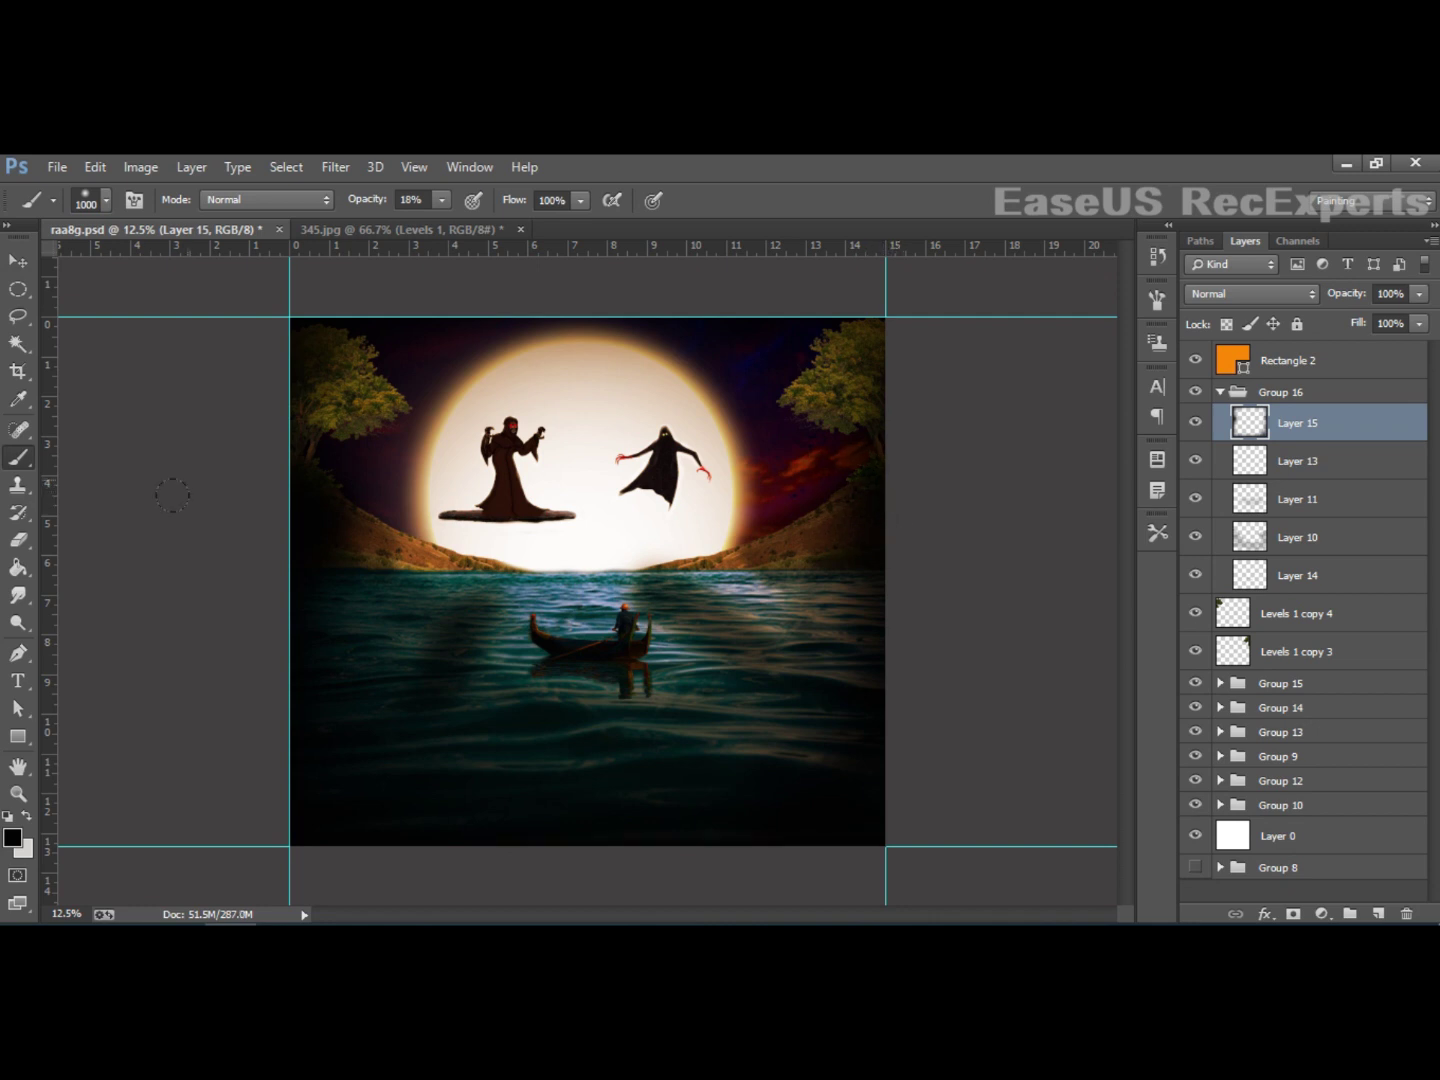
pyautogui.click(20, 541)
pyautogui.rightClick(355, 485)
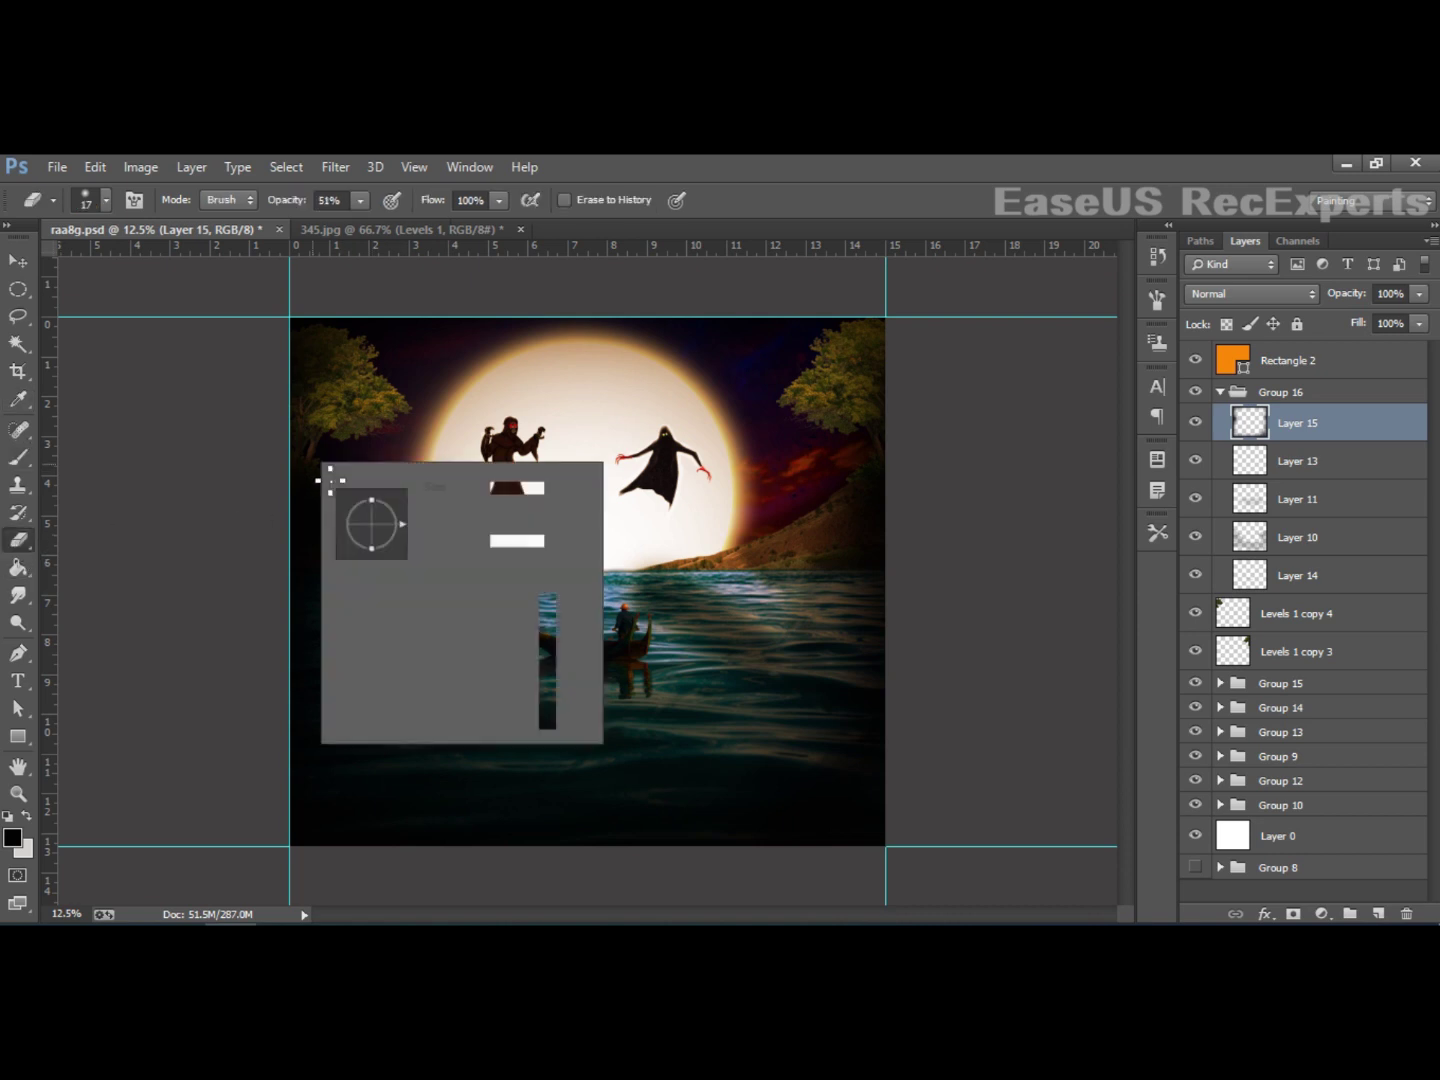
pyautogui.write('31')
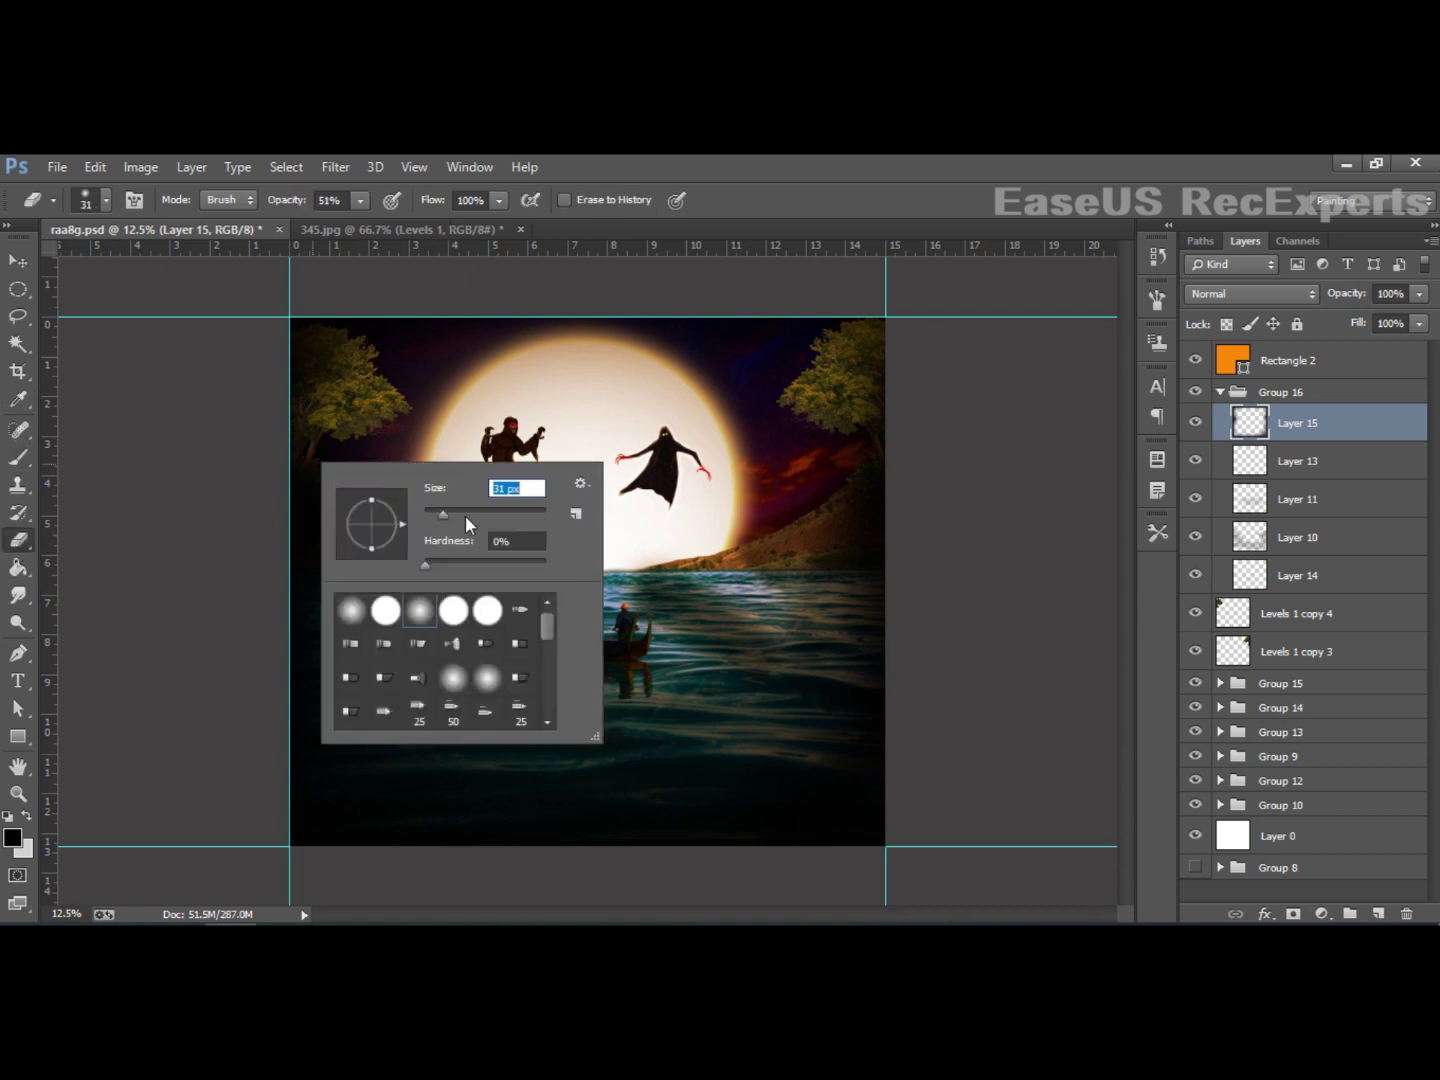
pyautogui.write('66')
pyautogui.press('Return')
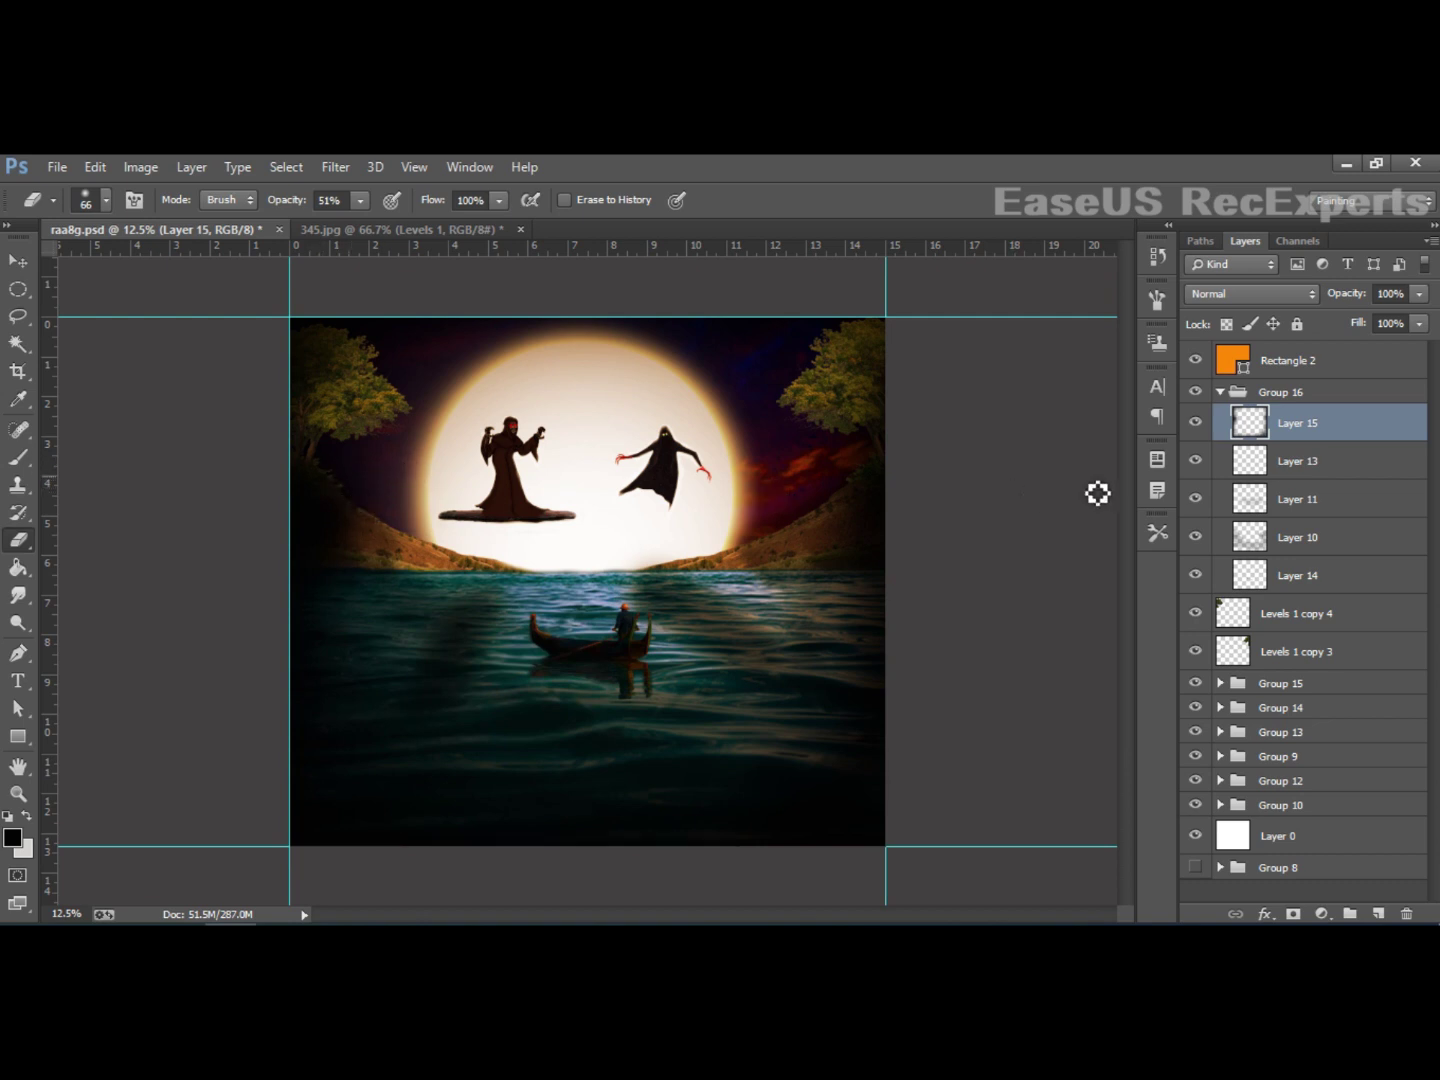
pyautogui.click(1228, 391)
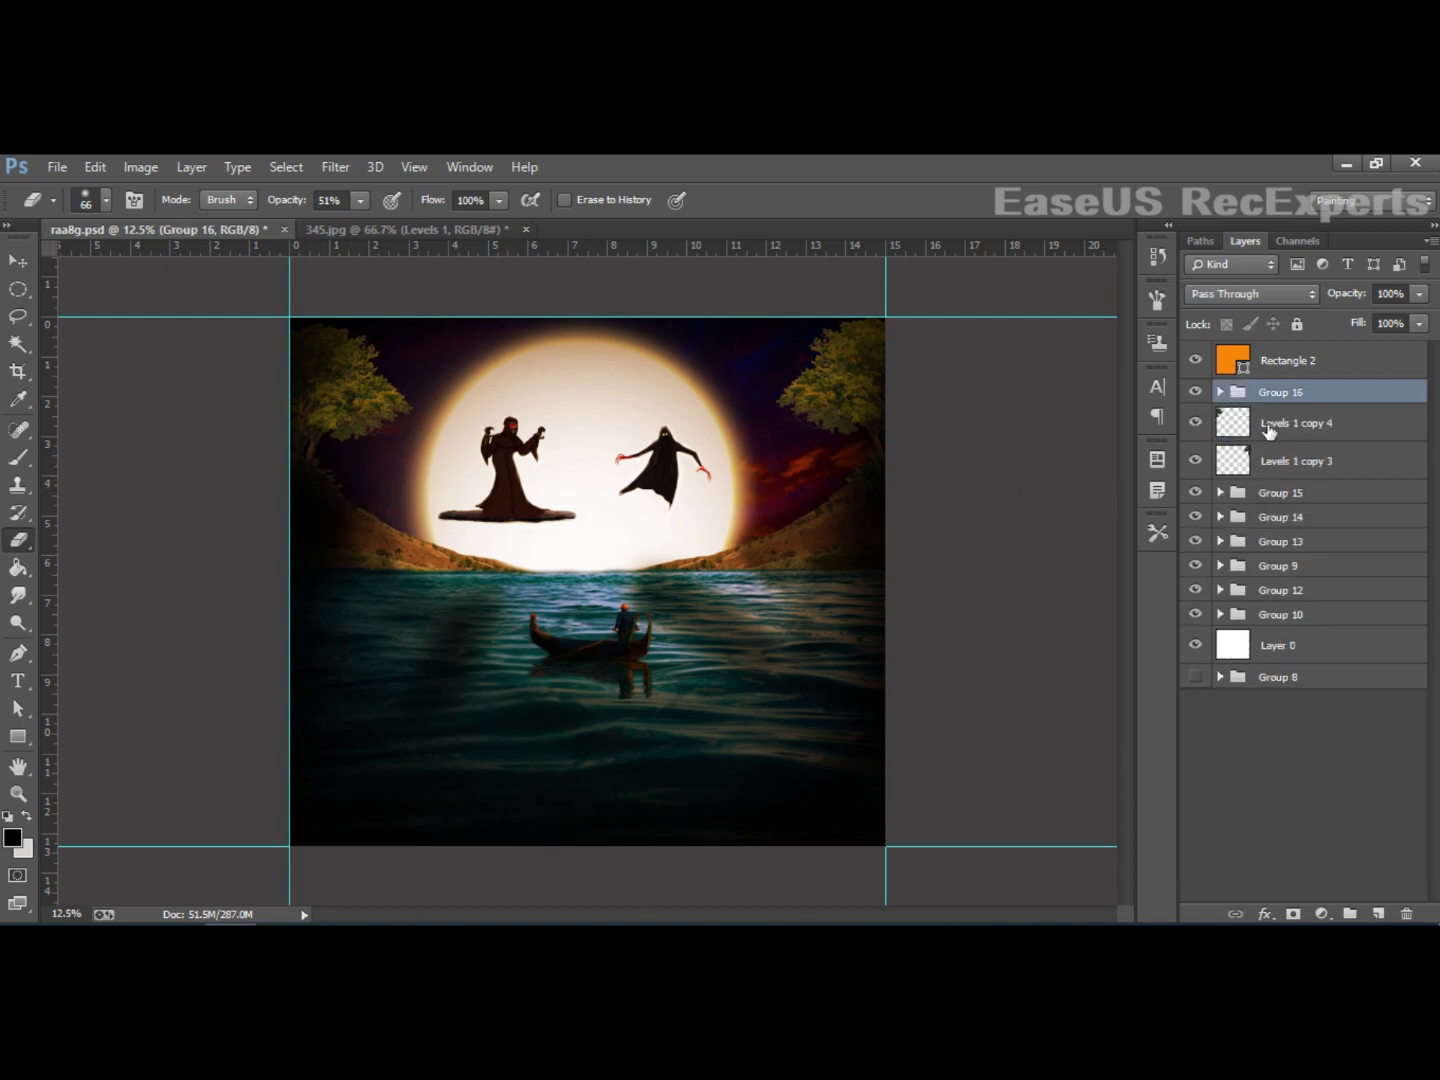
# Step: Move Levels 1 copy 3 and copy 4 down between Group 9 and Group 12
pyautogui.click(1266, 426)
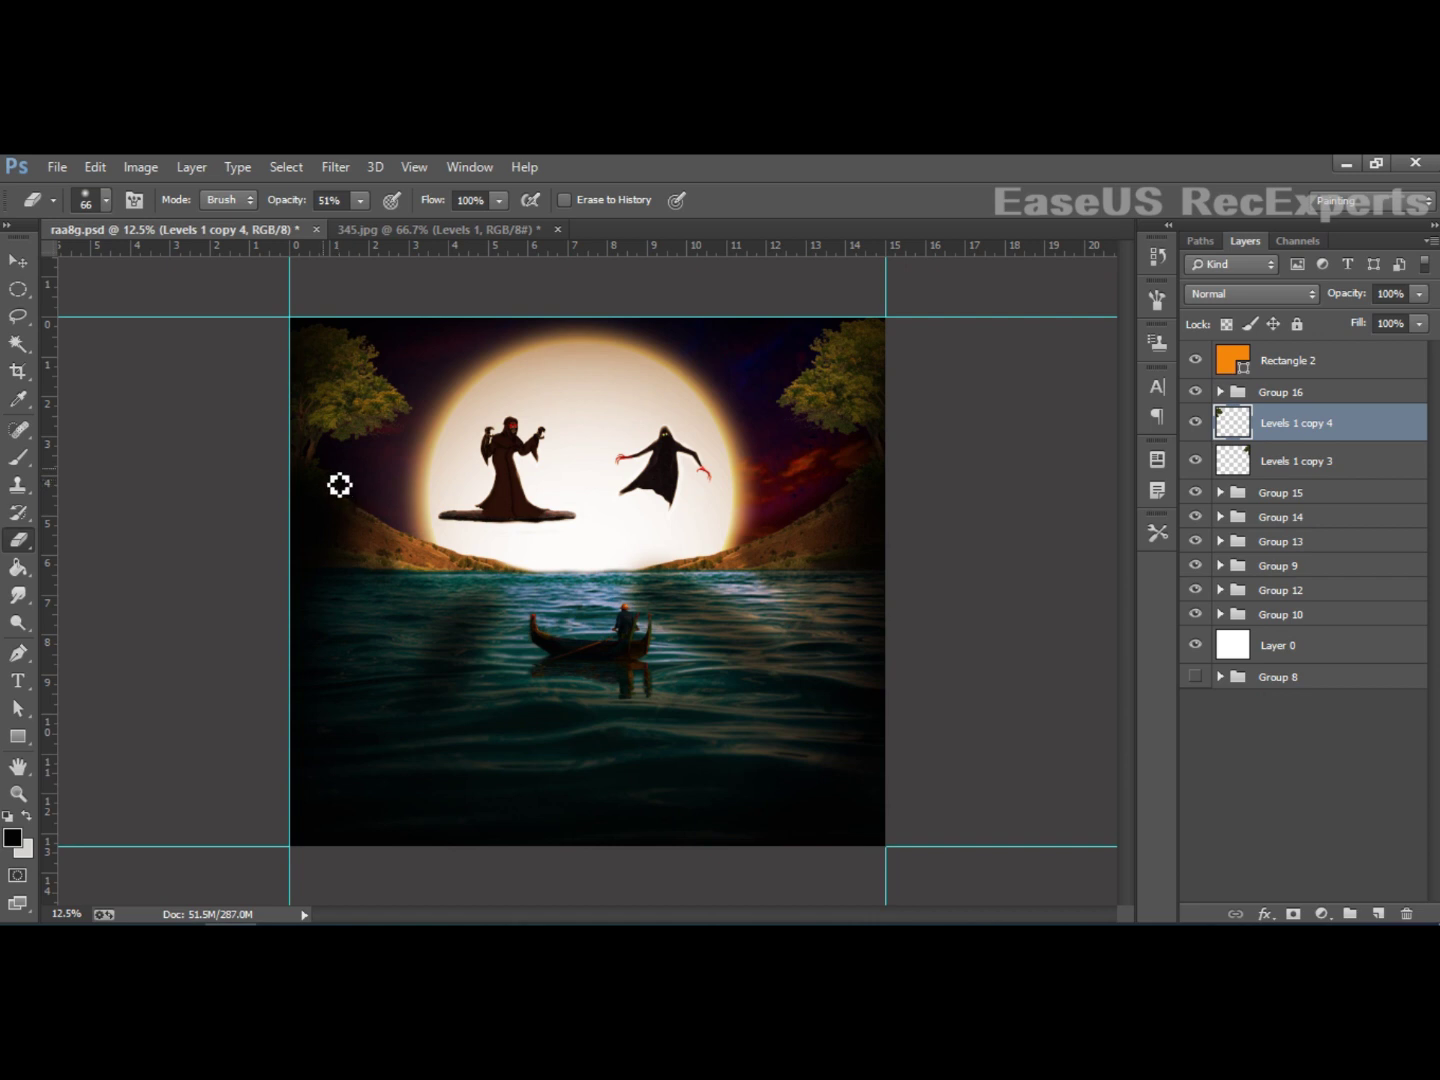
pyautogui.click(1280, 468)
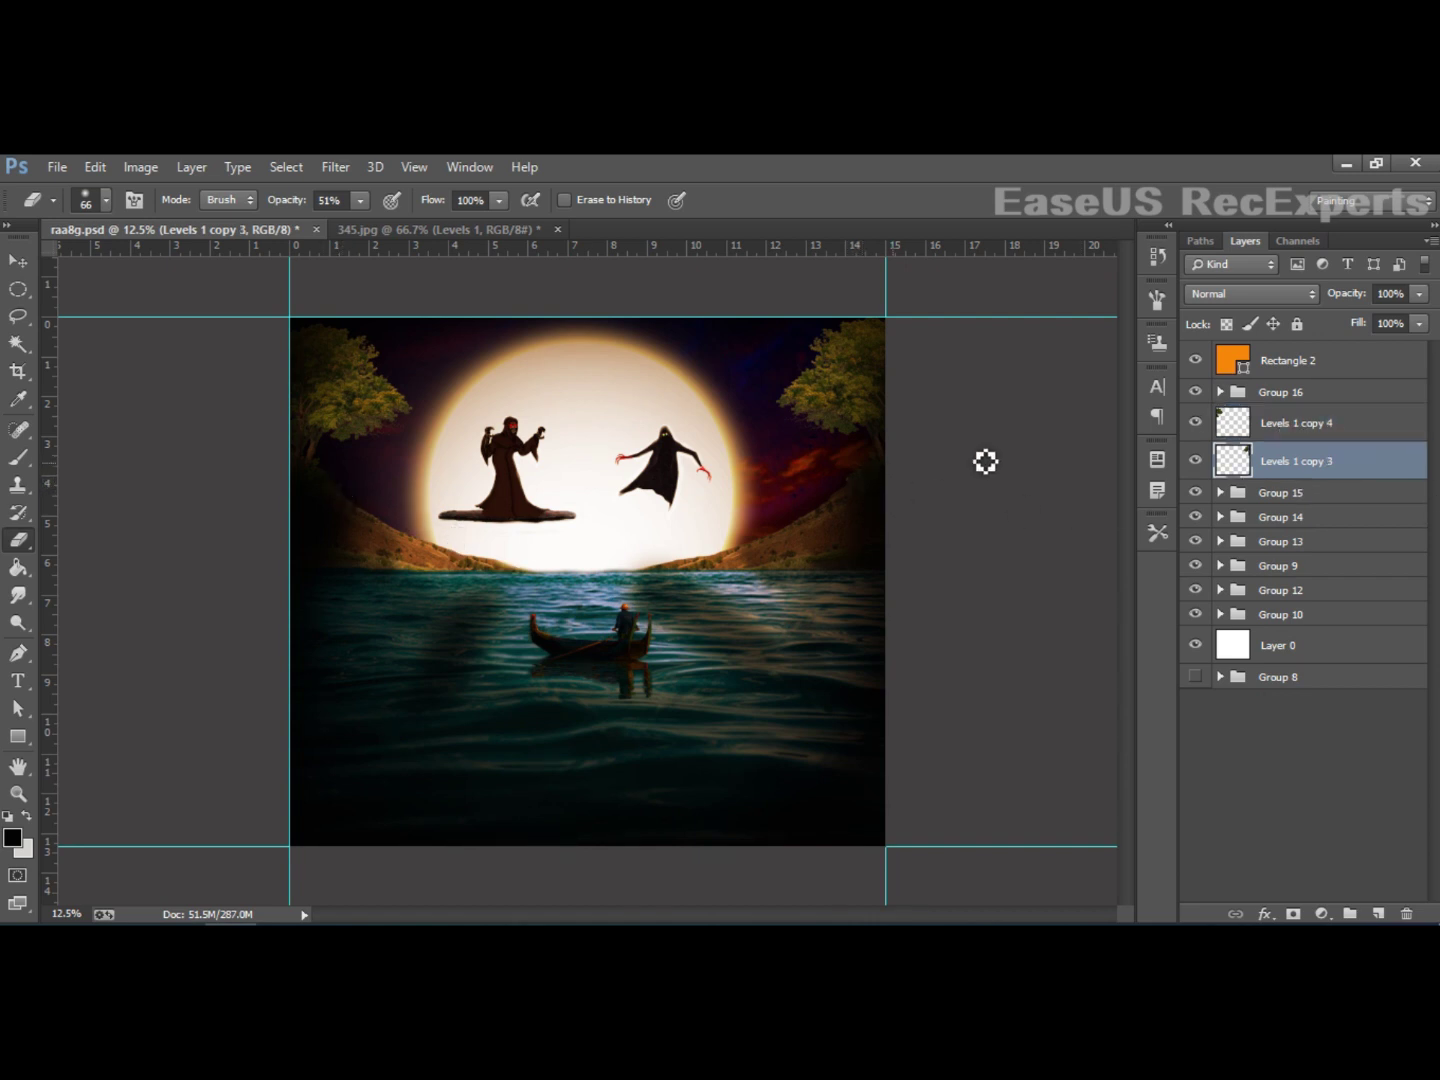
pyautogui.click(1274, 427)
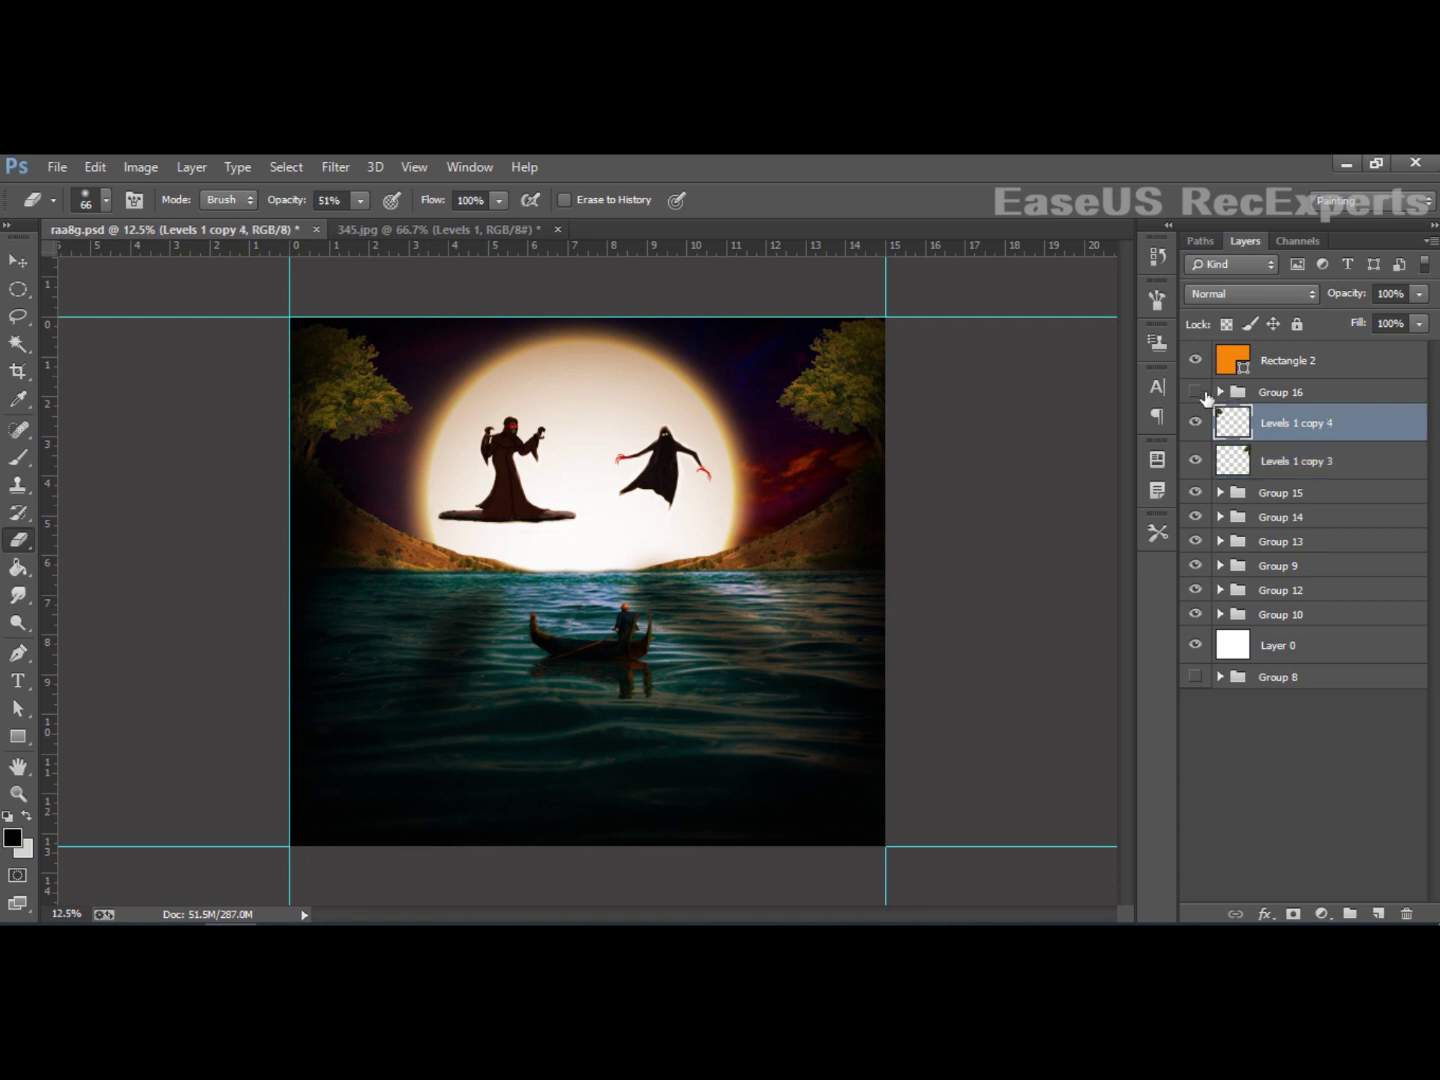
pyautogui.click(1195, 391)
pyautogui.click(1280, 589)
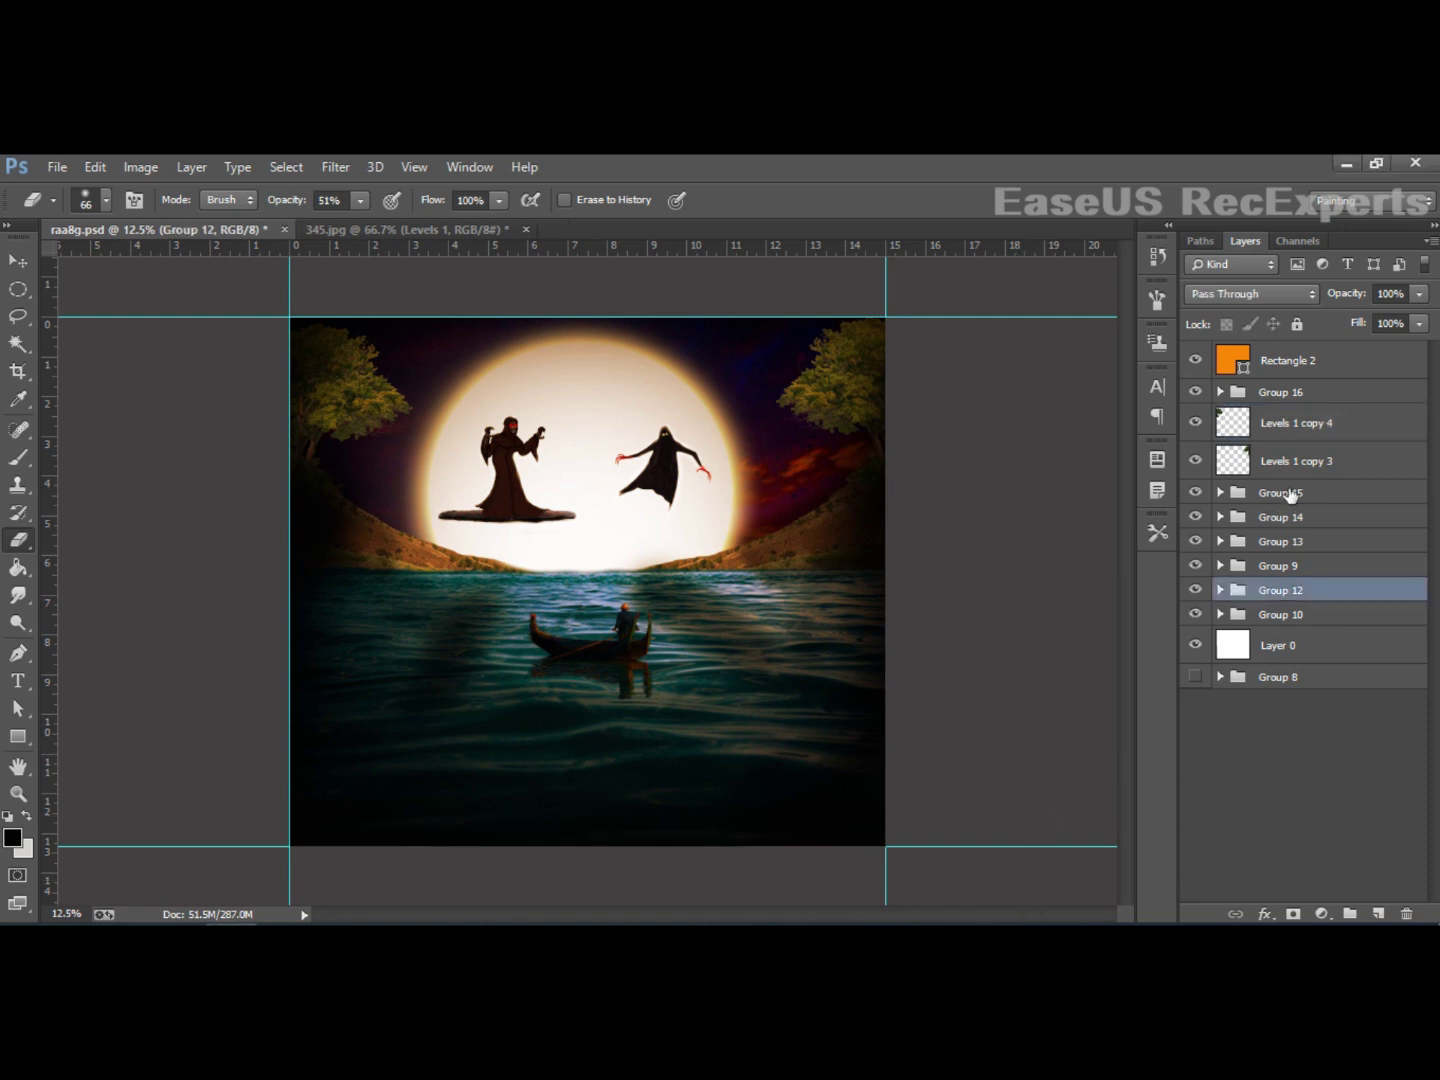
pyautogui.moveTo(1291, 469); pyautogui.dragTo(1295, 585)
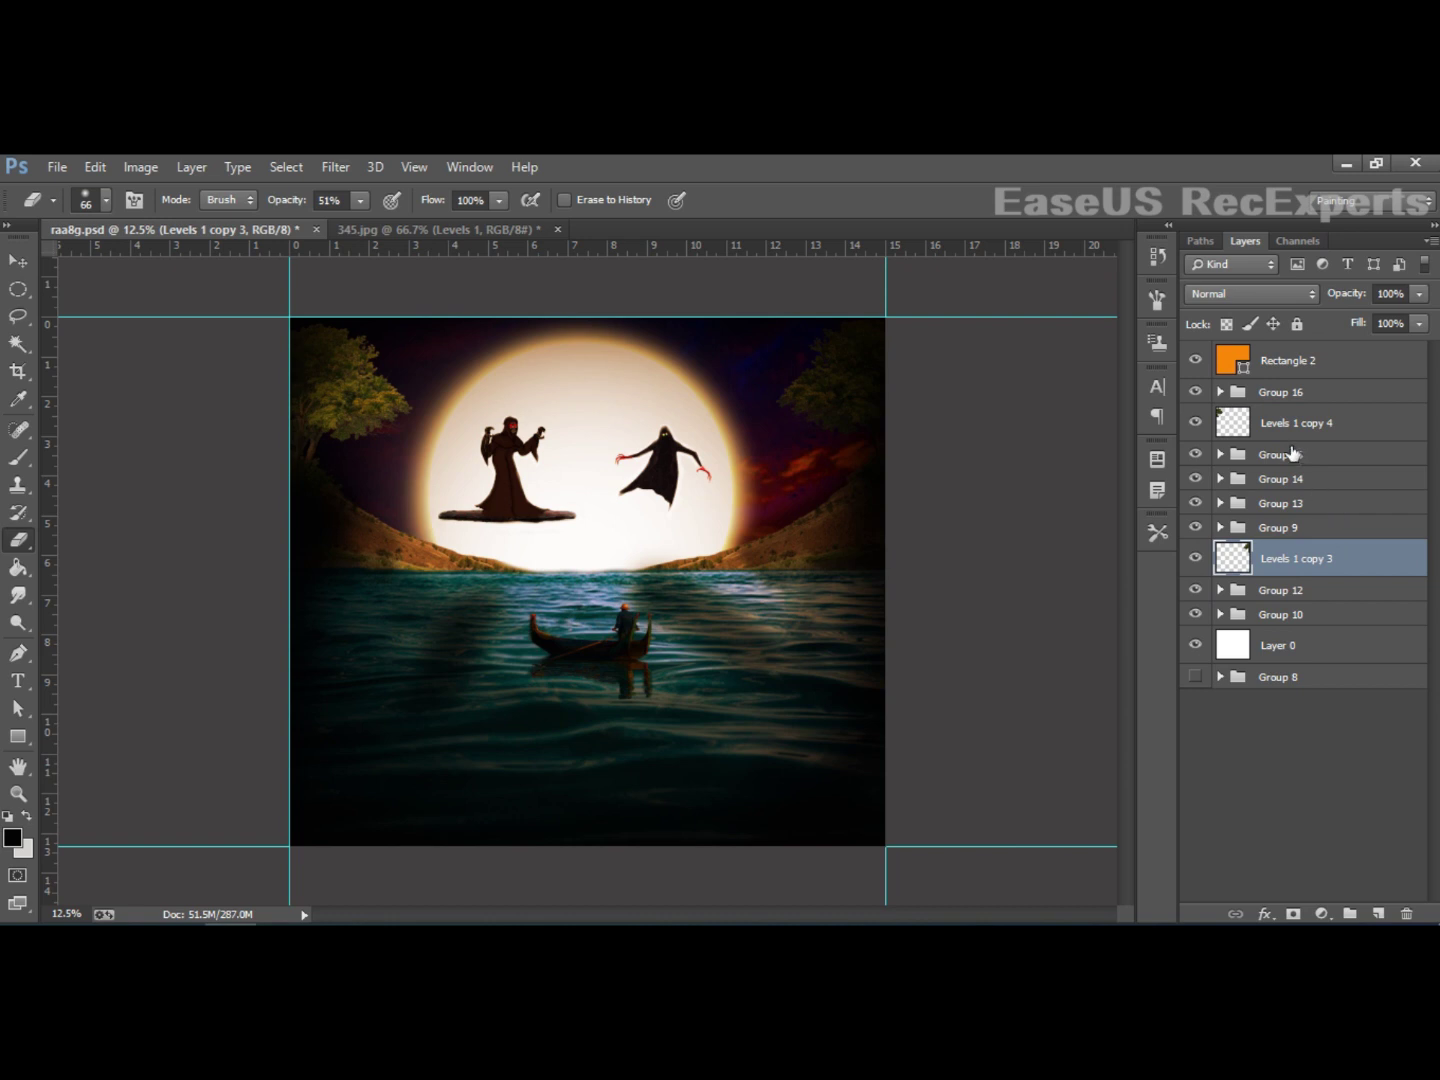
pyautogui.moveTo(1290, 432); pyautogui.dragTo(1295, 584)
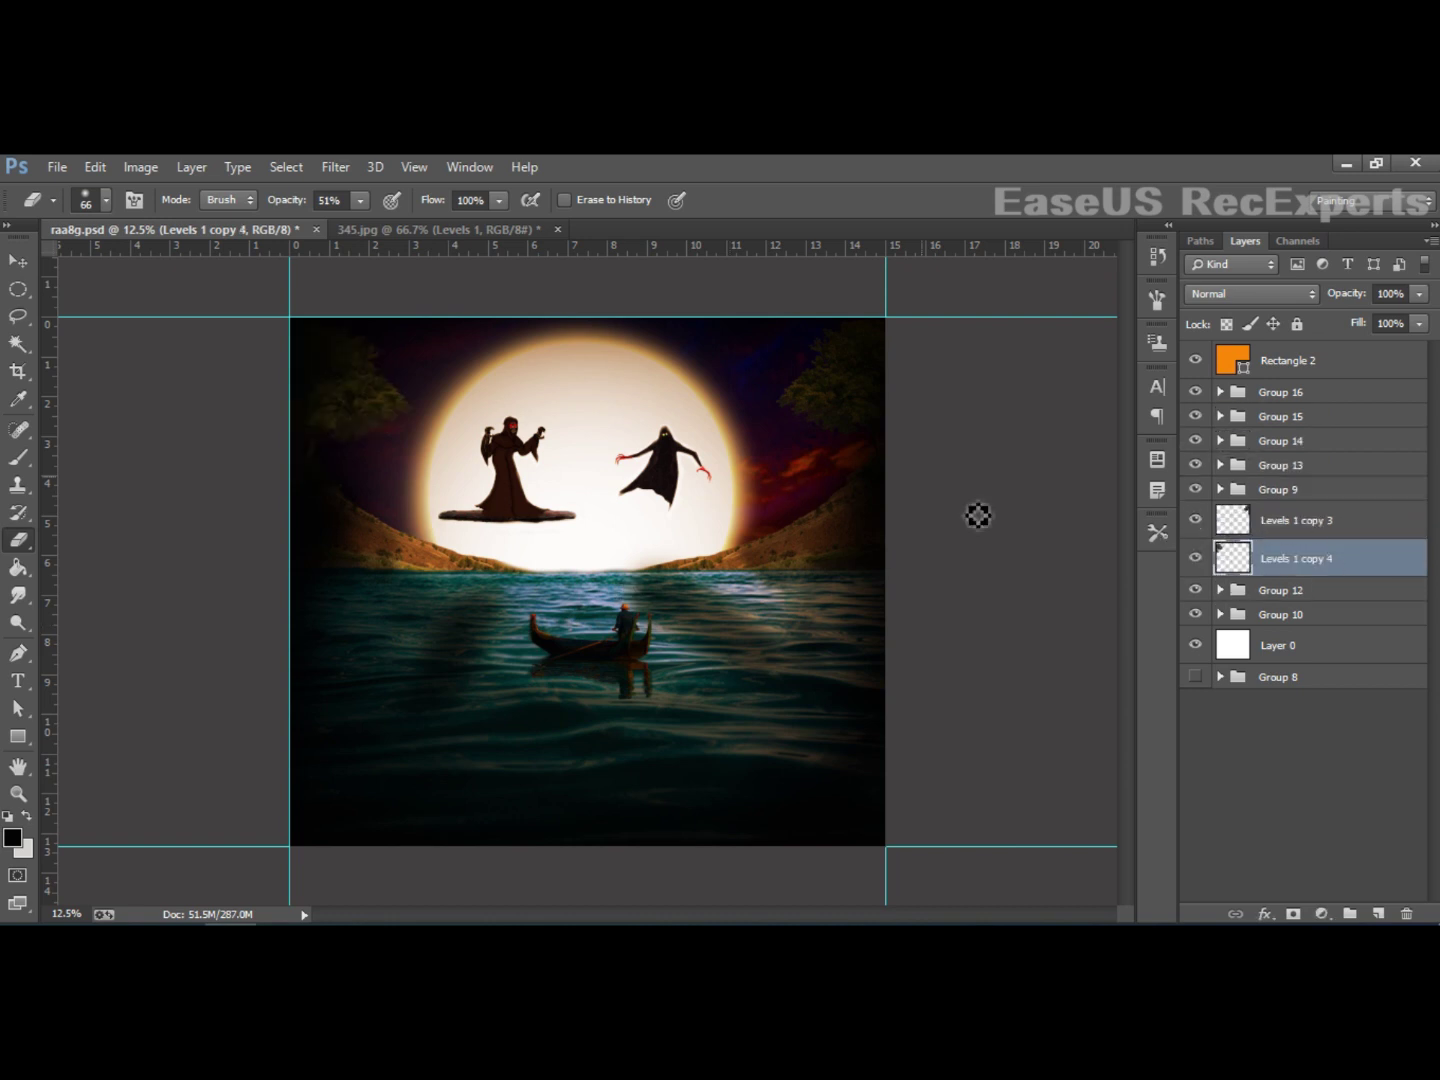
pyautogui.press('Delete')
pyautogui.press('Delete')
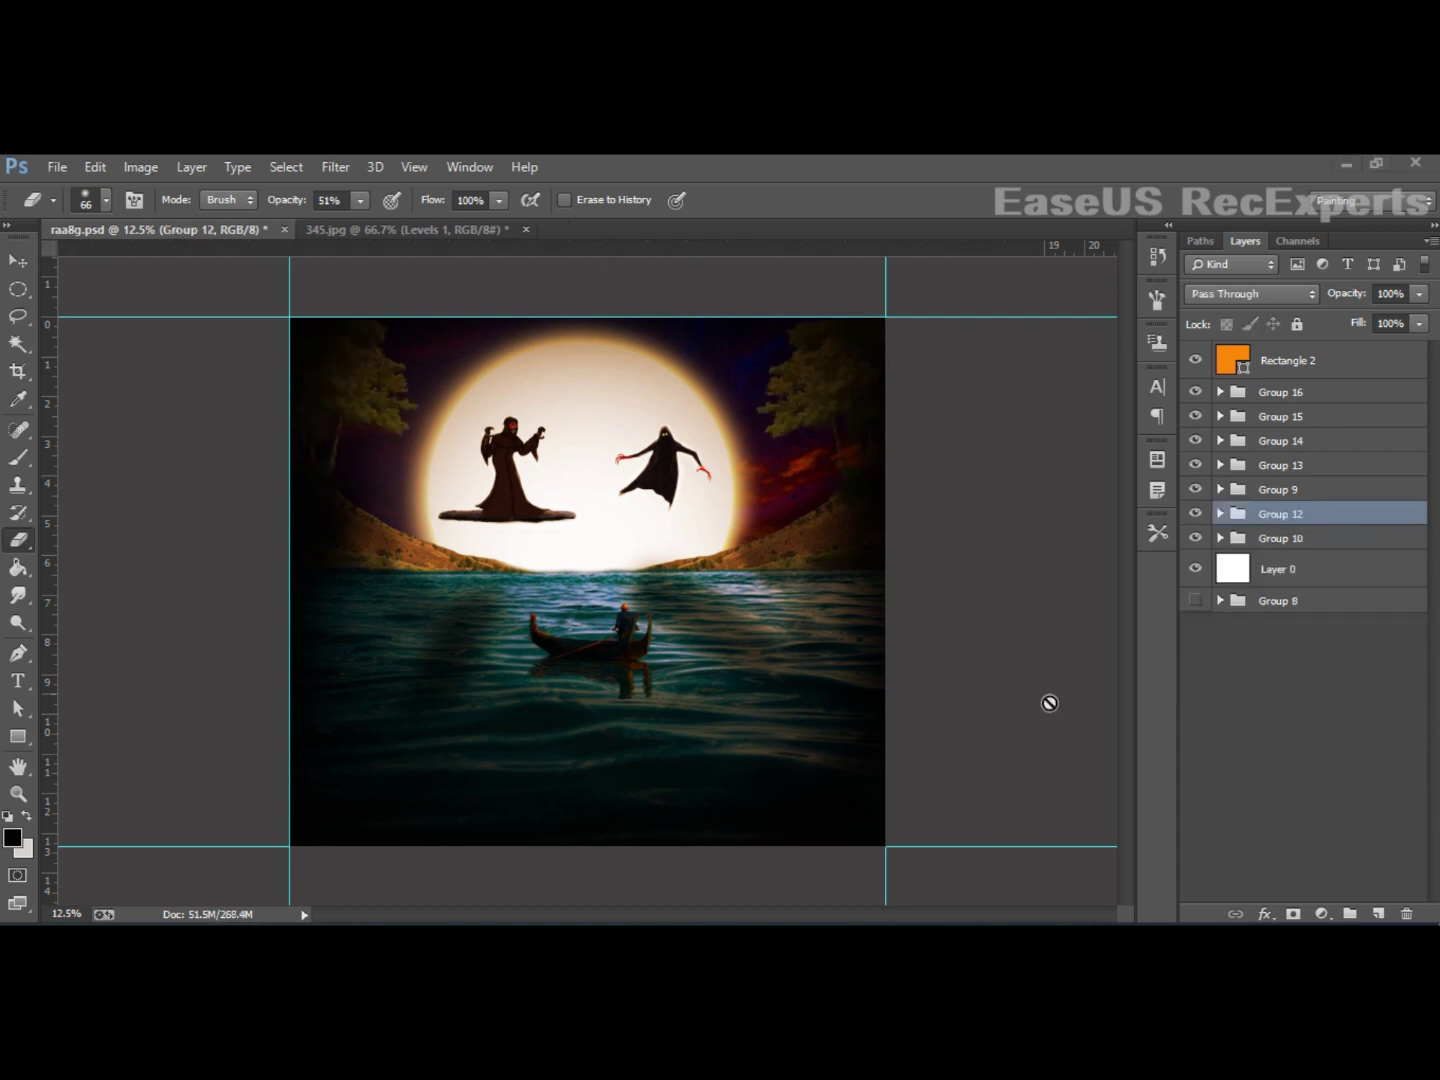
pyautogui.click(1219, 513)
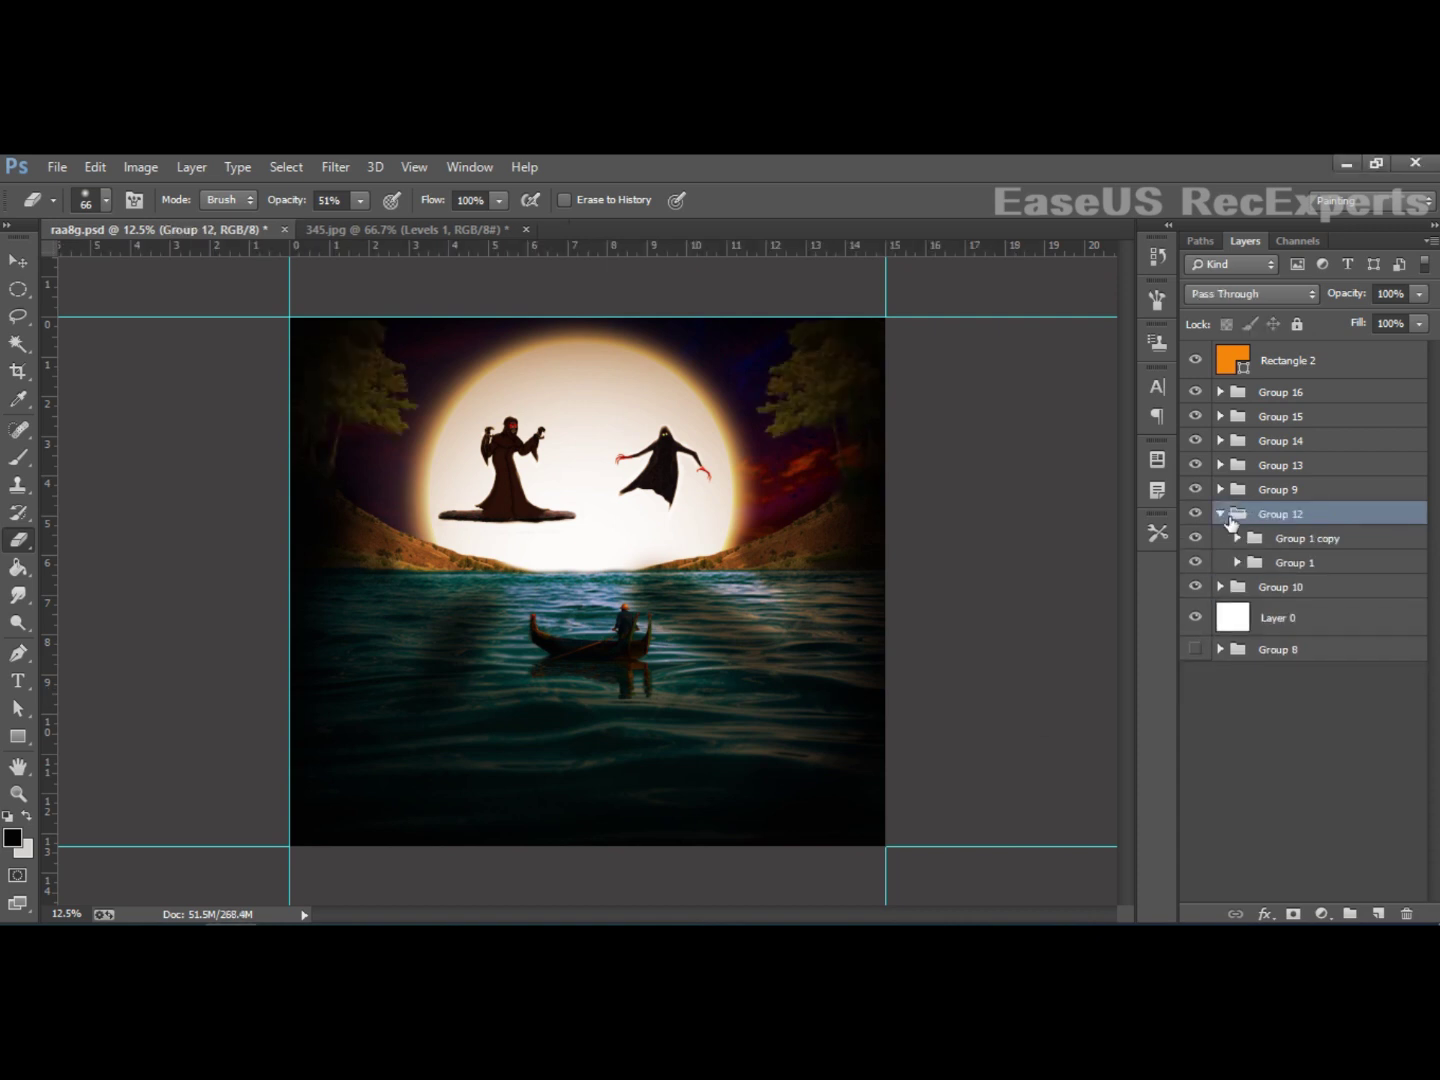
pyautogui.click(1246, 541)
pyautogui.click(1237, 539)
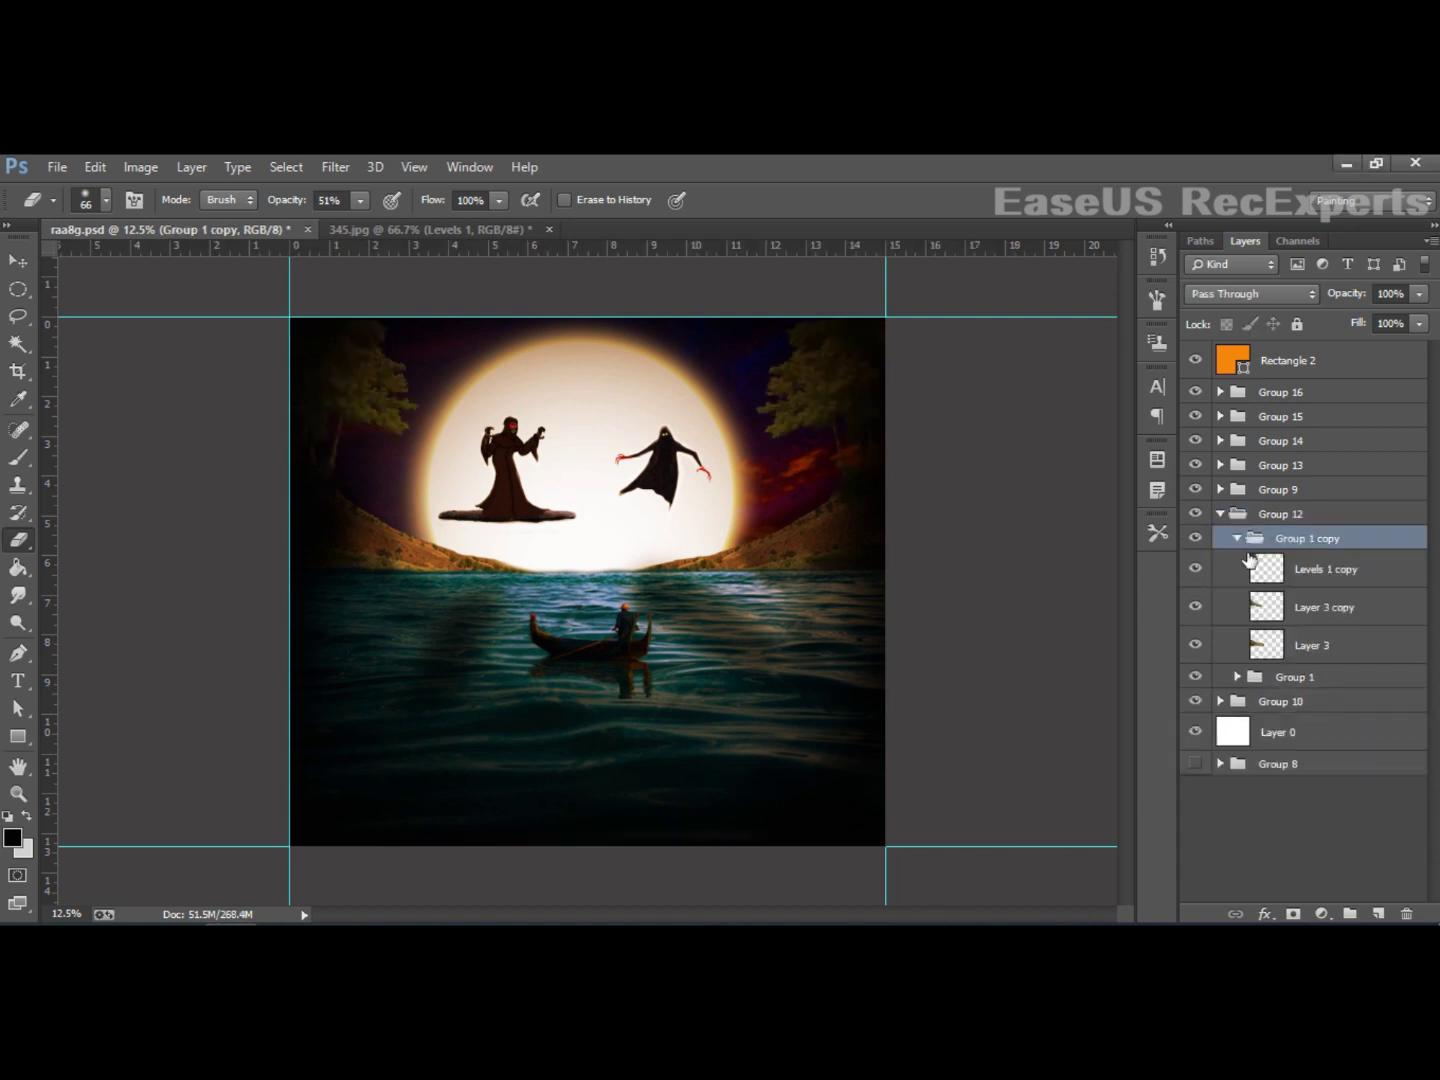
pyautogui.click(1196, 570)
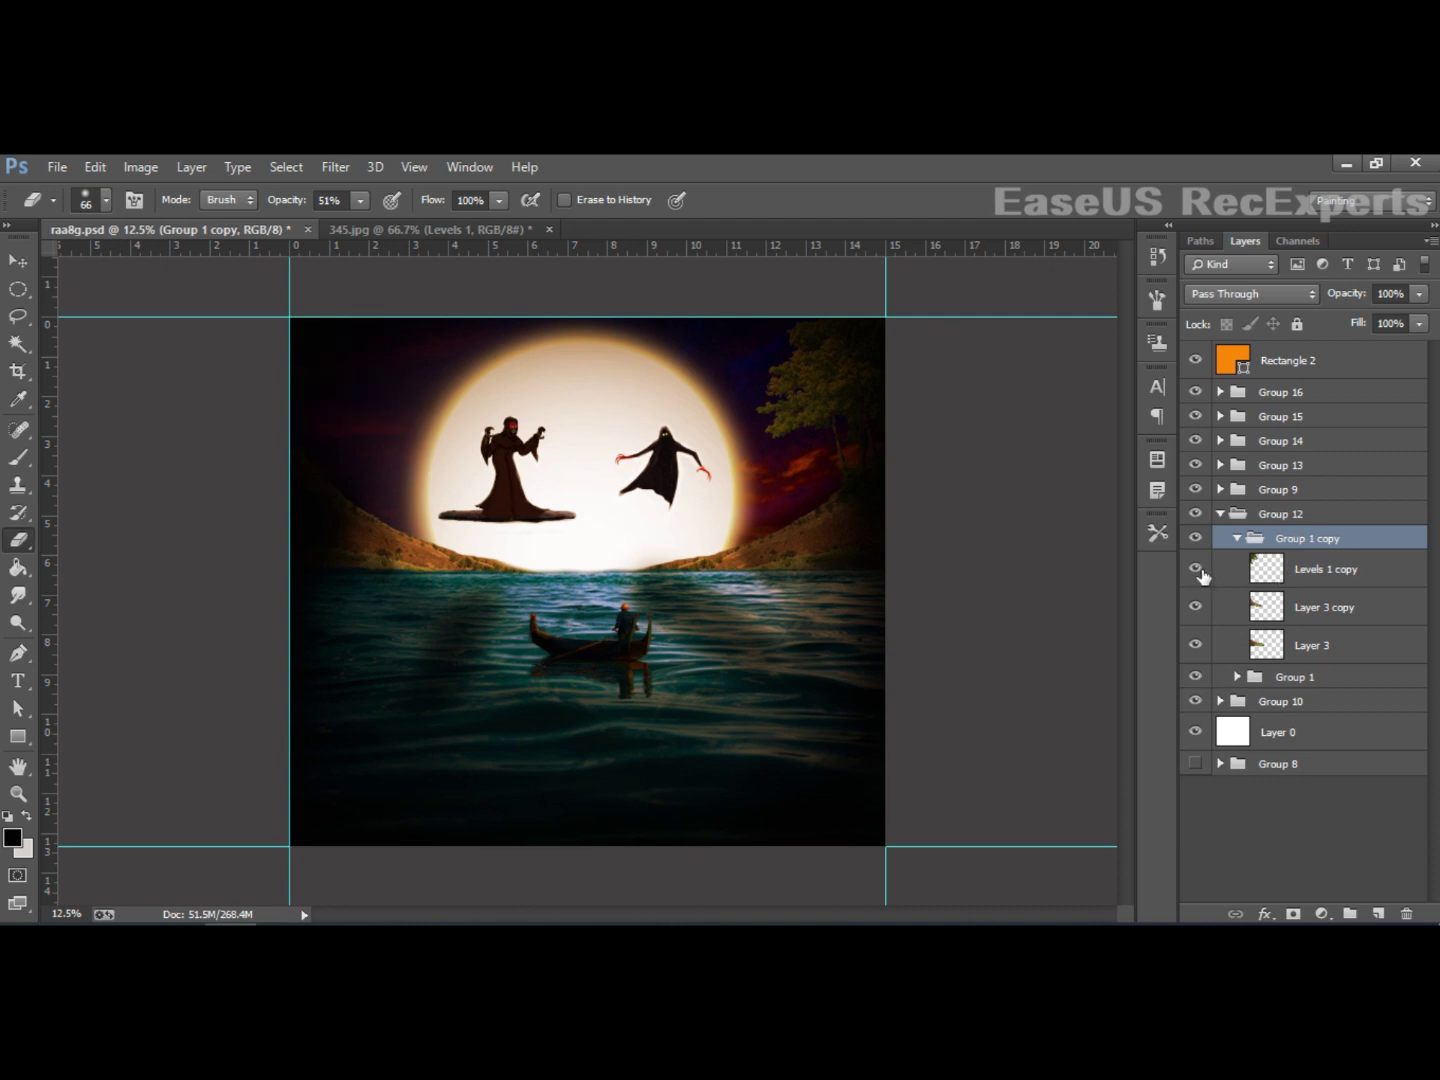
pyautogui.click(1222, 514)
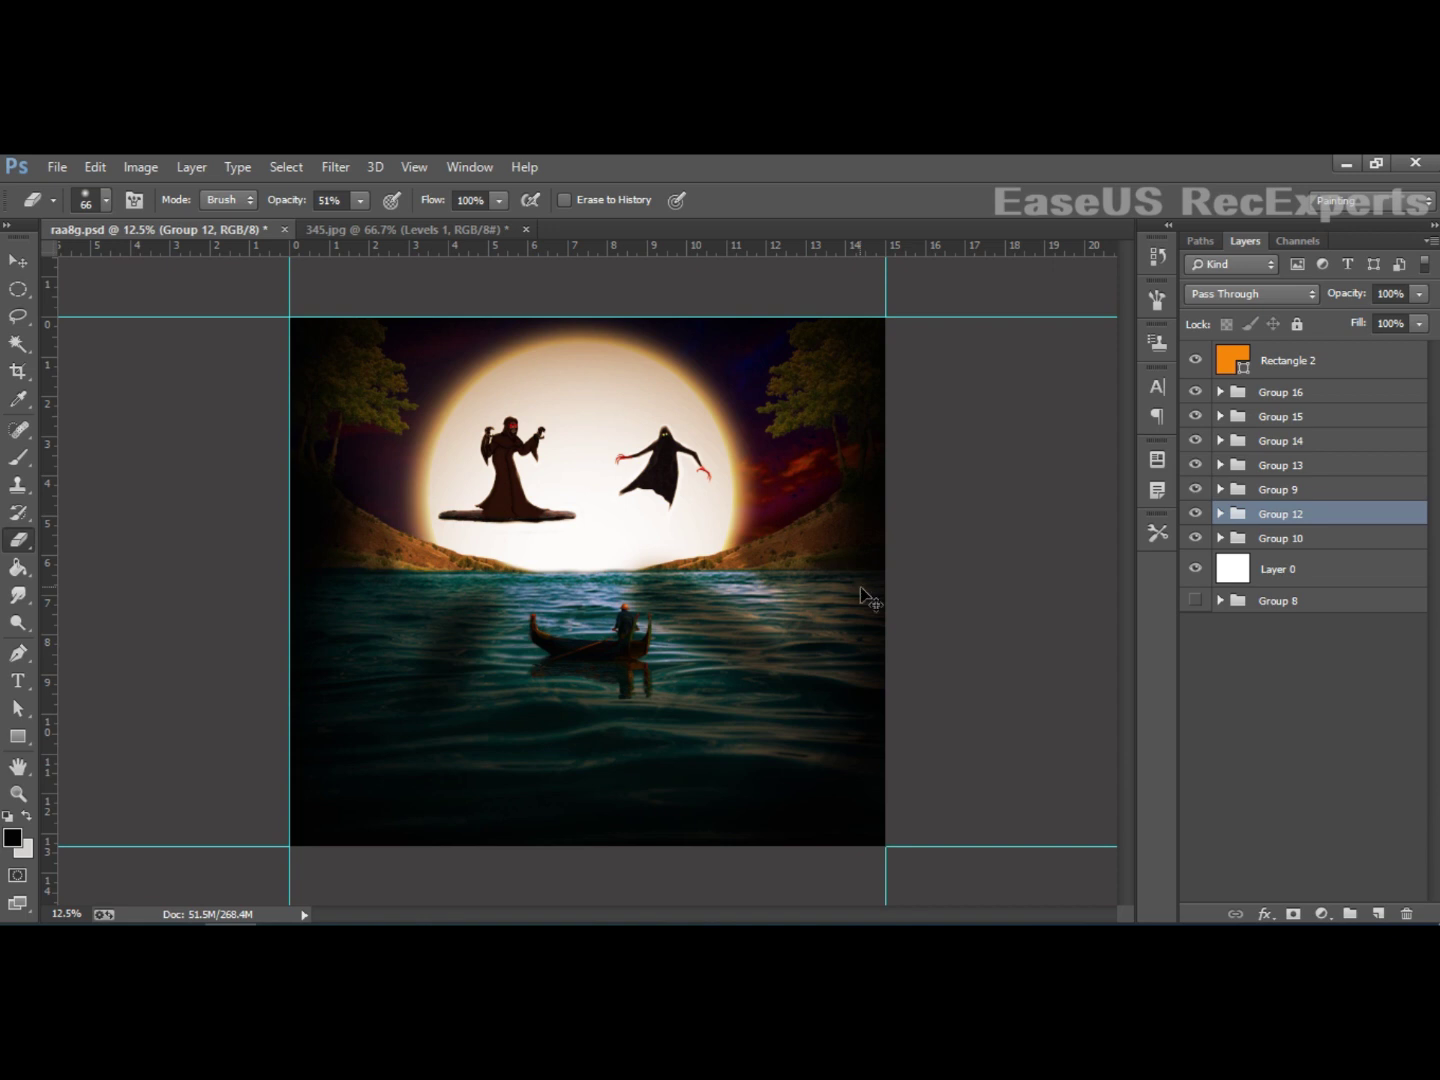
pyautogui.hotkey('ctrl', '-')
pyautogui.hotkey('ctrl', '-')
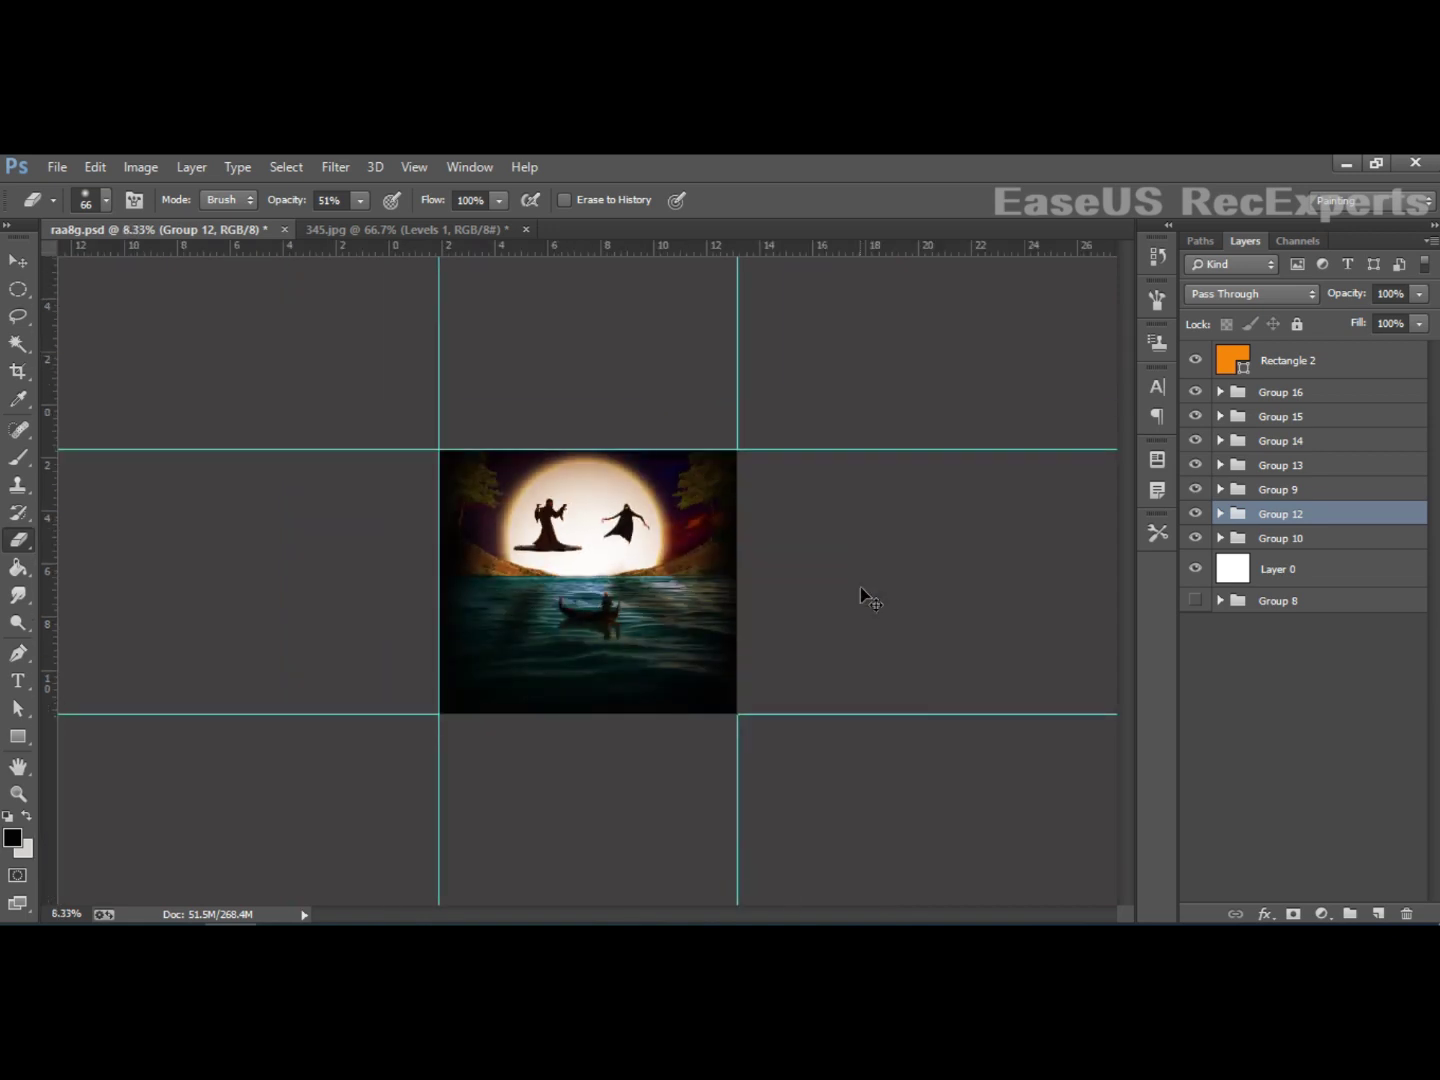
pyautogui.hotkey('ctrl', '+')
pyautogui.hotkey('ctrl', '+')
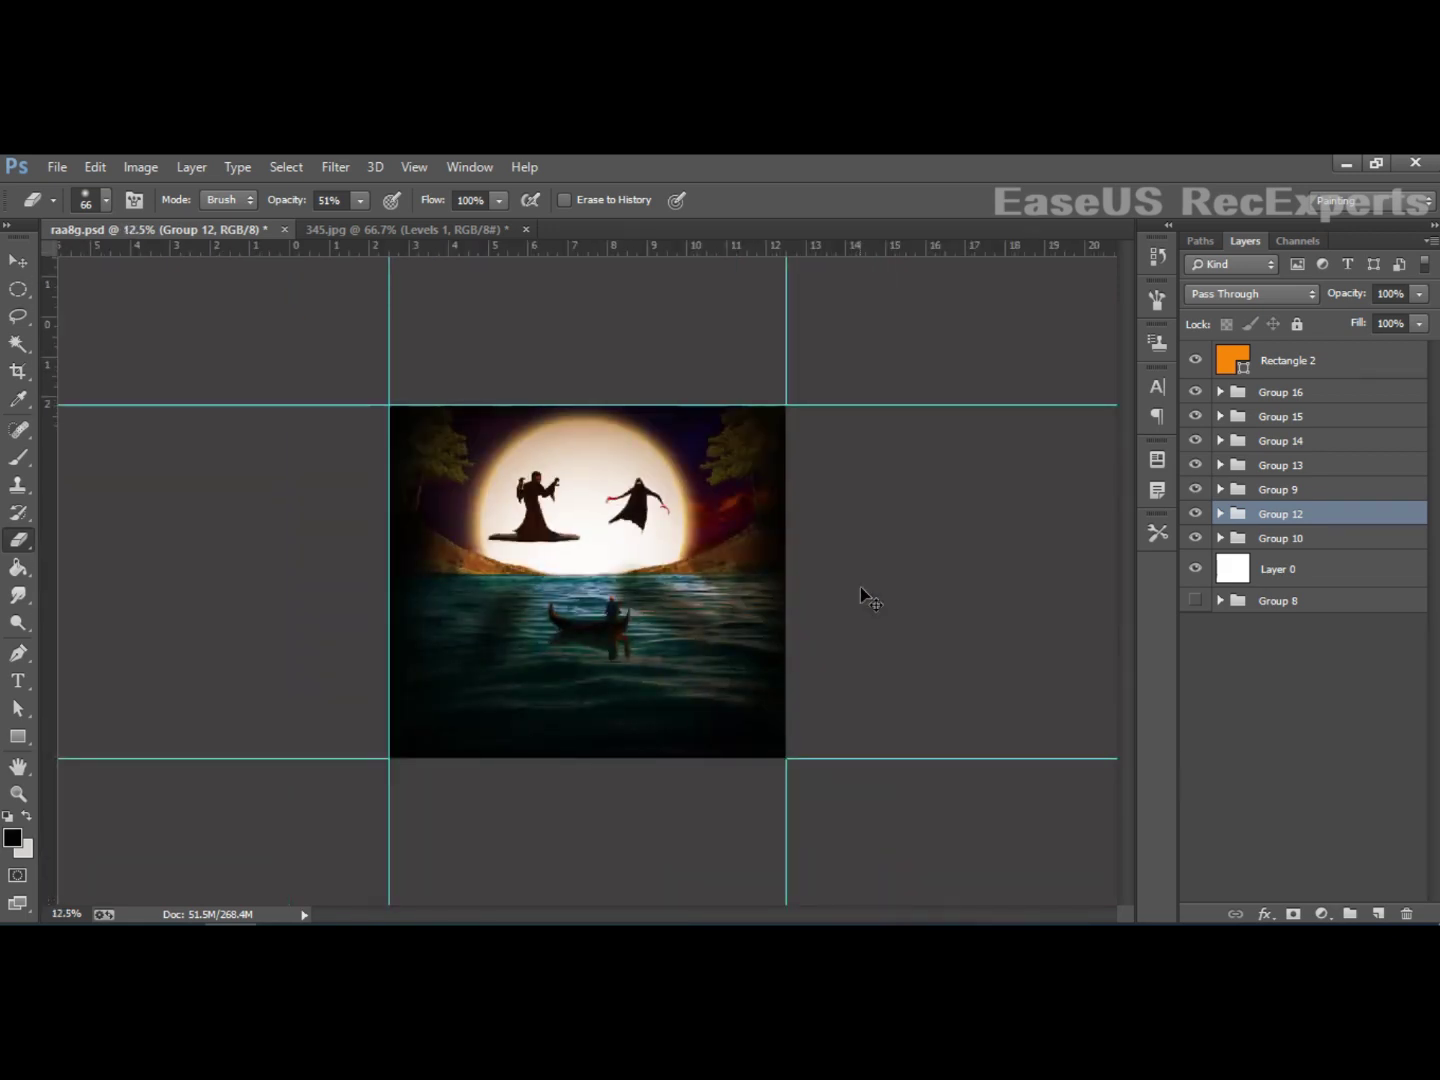
pyautogui.hotkey('ctrl', '+')
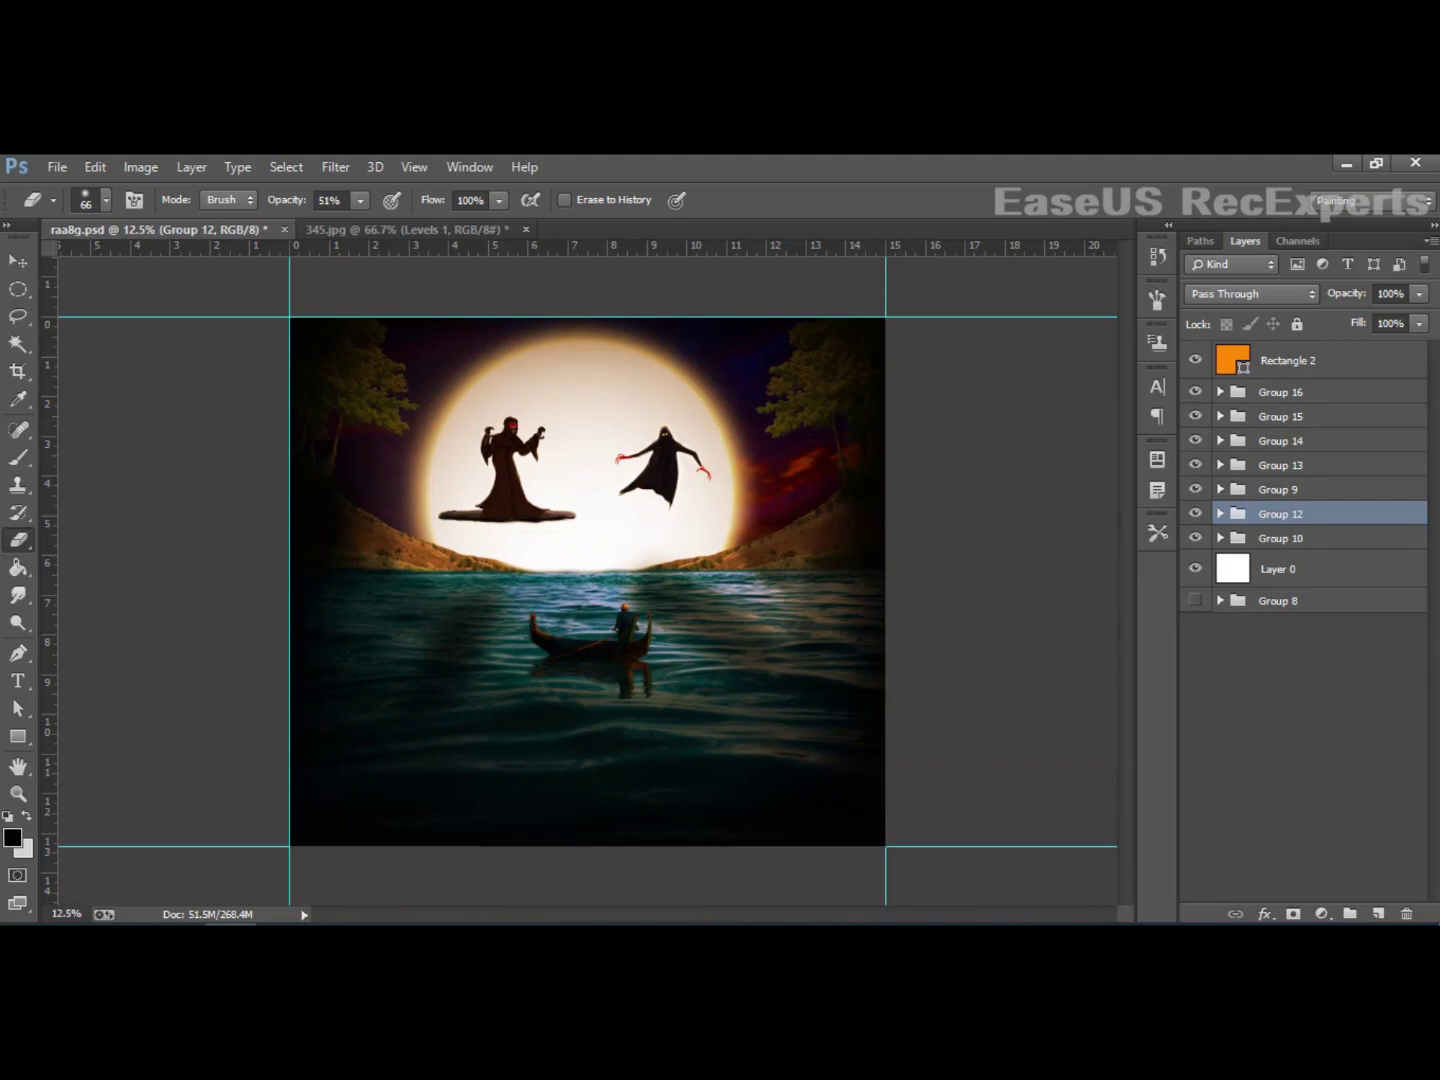